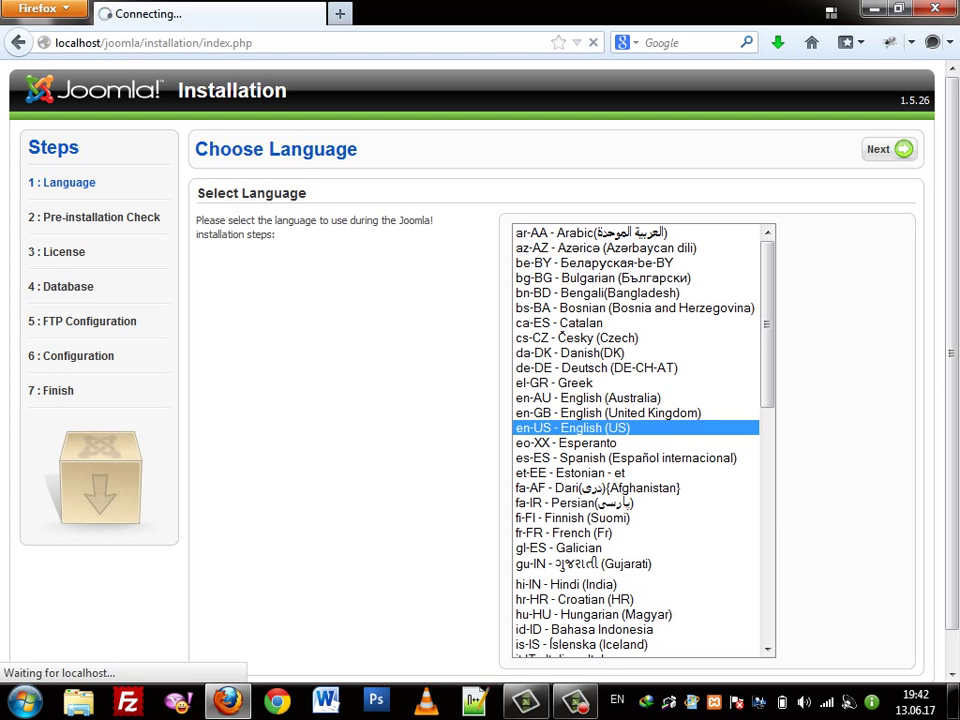
# Advance past the Language and Pre-installation Check steps to the GNU GPL license page
pyautogui.press('Return')
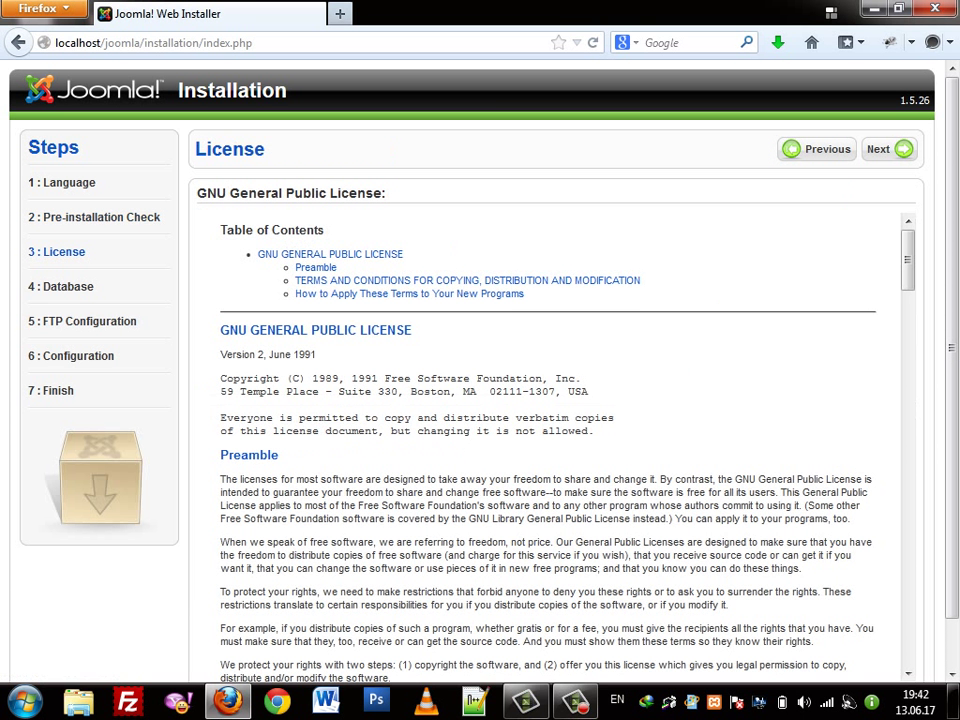
pyautogui.press('Return')
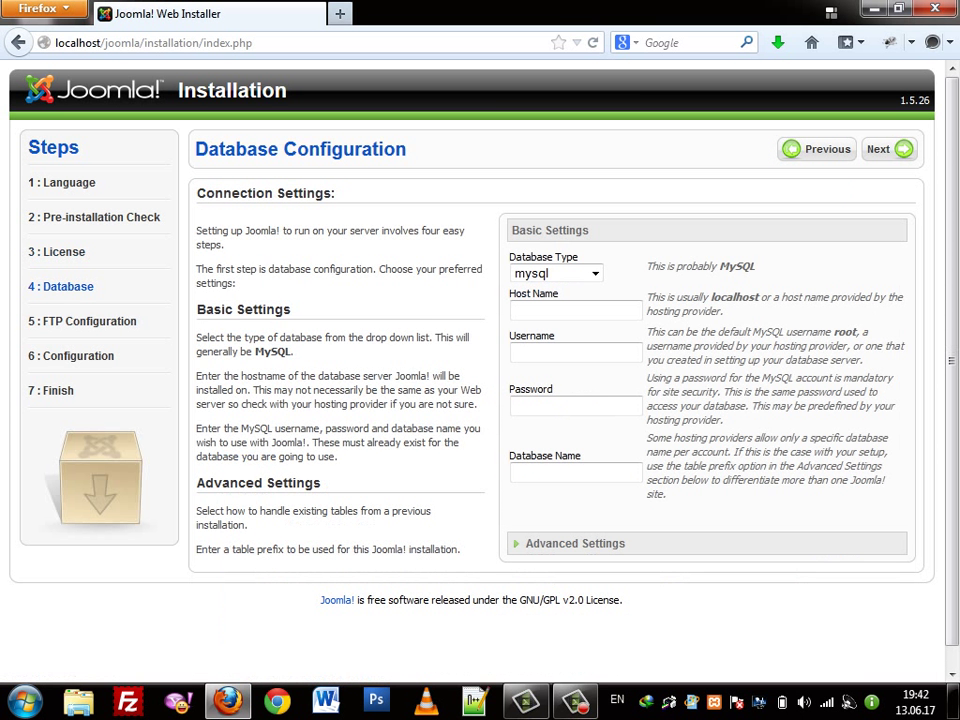
pyautogui.hotkey('alt', 'Left')
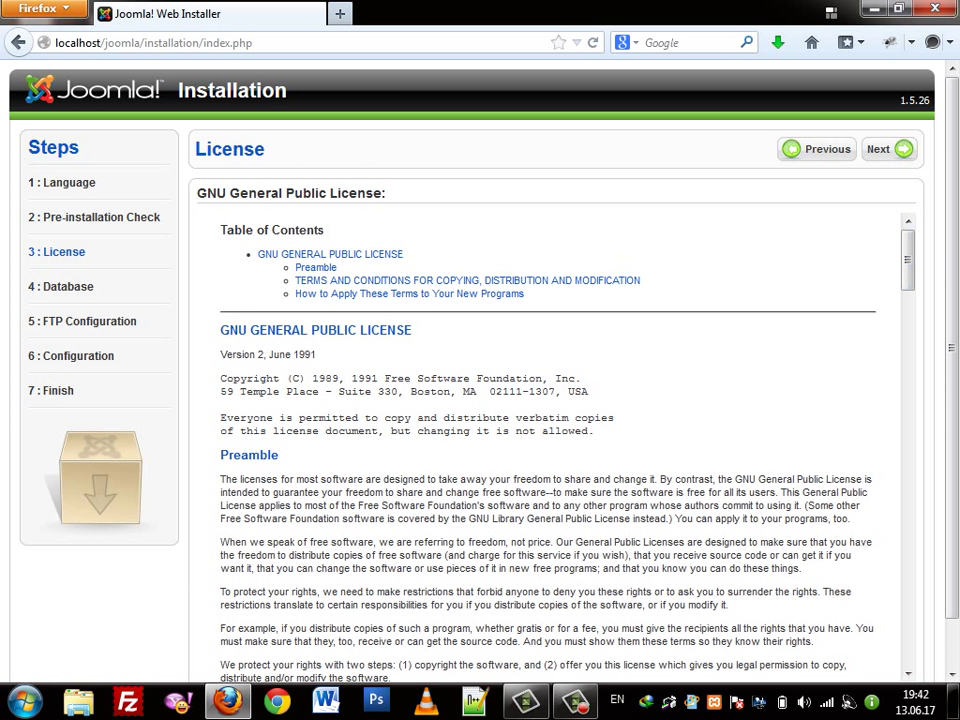
# Read the GNU GPL license text, jumping between its top and end
pyautogui.doubleClick(212, 193)
pyautogui.doubleClick(306, 193)
pyautogui.press('End')
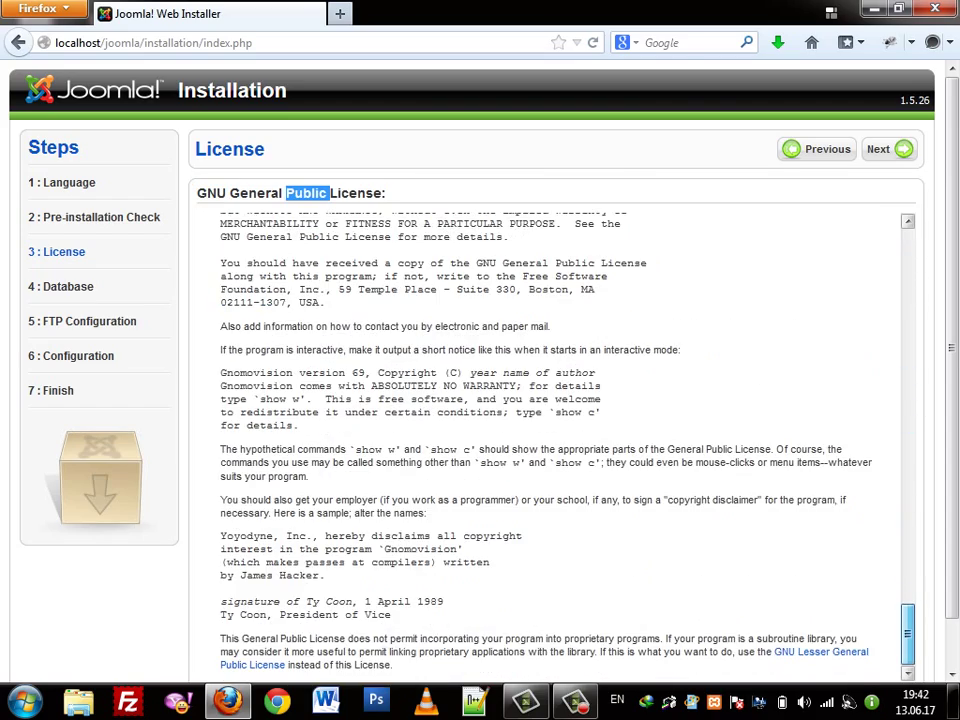
pyautogui.press('Home')
pyautogui.press('End')
pyautogui.press('Home')
pyautogui.press('End')
pyautogui.press('Home')
pyautogui.press('End')
pyautogui.press('Home')
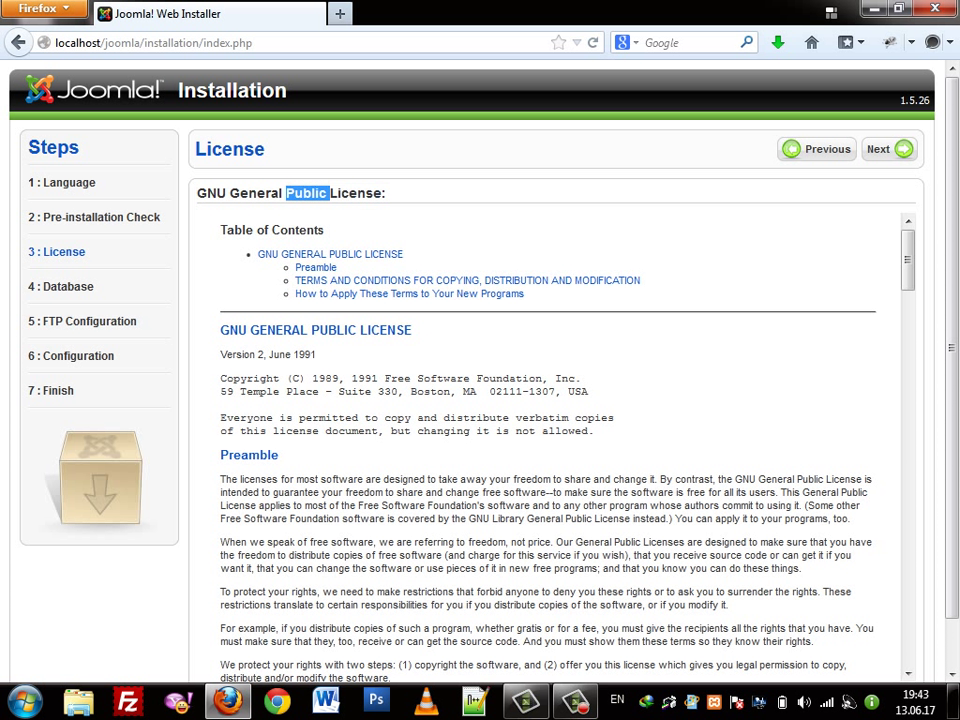
# Finish reviewing the license heading and reach the database host field on Database Configuration
pyautogui.doubleClick(356, 193)
pyautogui.doubleClick(306, 193)
pyautogui.doubleClick(256, 193)
pyautogui.click(256, 193)
pyautogui.doubleClick(356, 193)
pyautogui.scroll(-15, 548, 445)
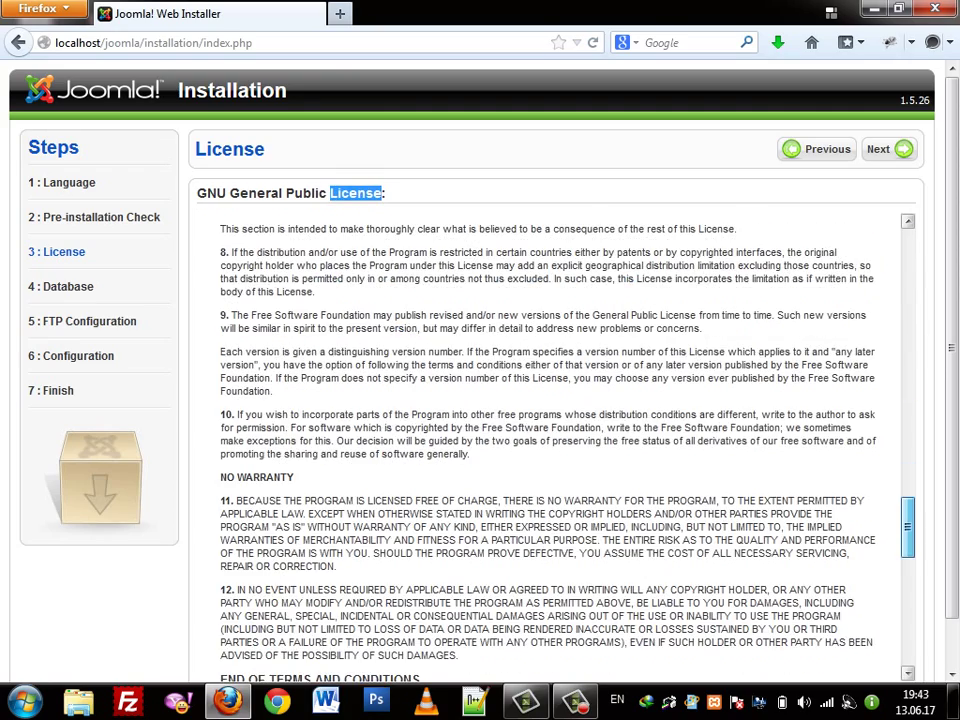
pyautogui.scroll(15, 548, 445)
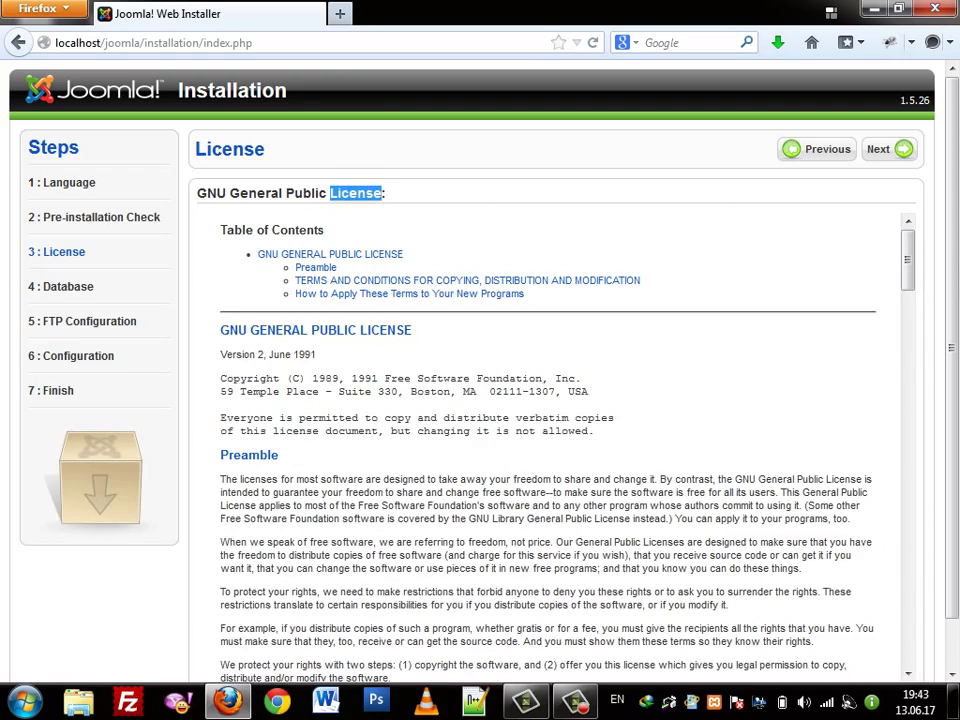
pyautogui.click(575, 310)
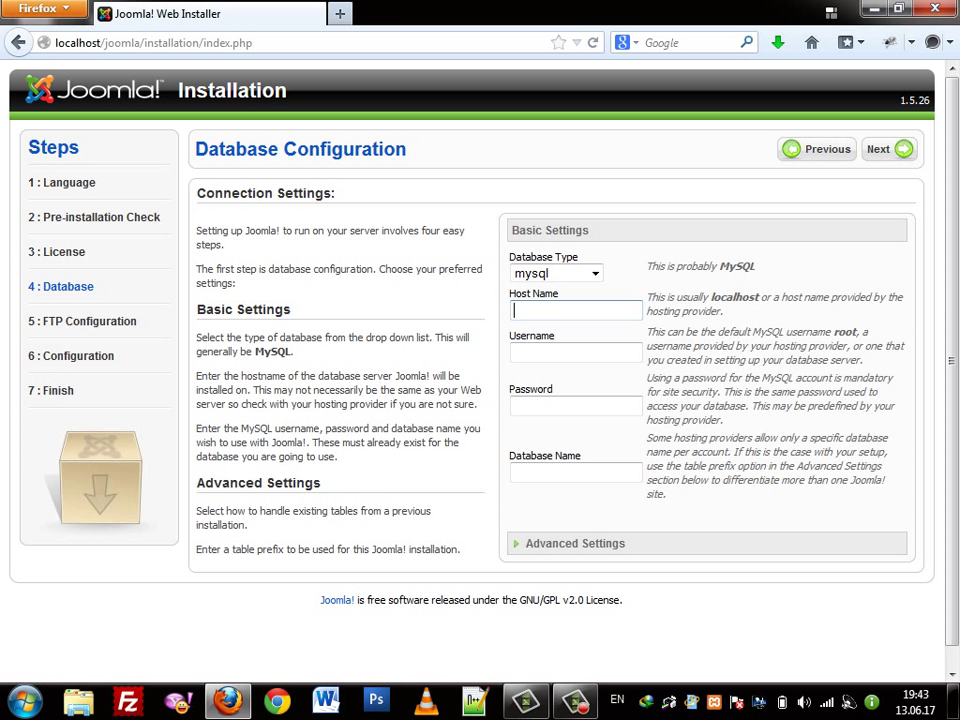
# Enter localhost as host, root as username and shijir as database name
pyautogui.write('localhost')
pyautogui.click(575, 352)
pyautogui.write('root')
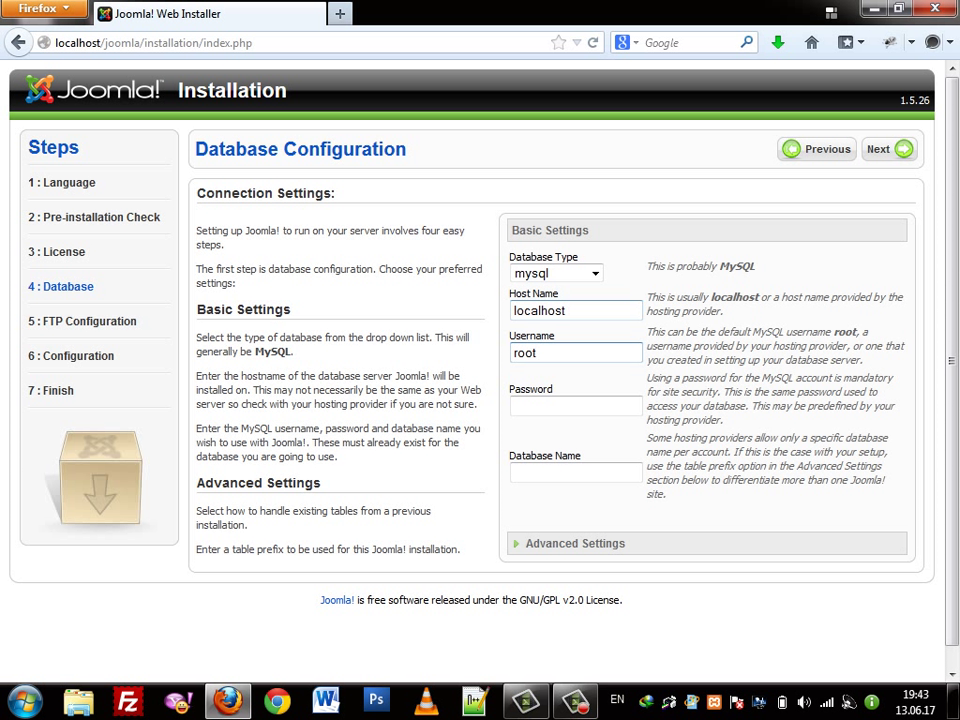
pyautogui.press('Tab')
pyautogui.press('Tab')
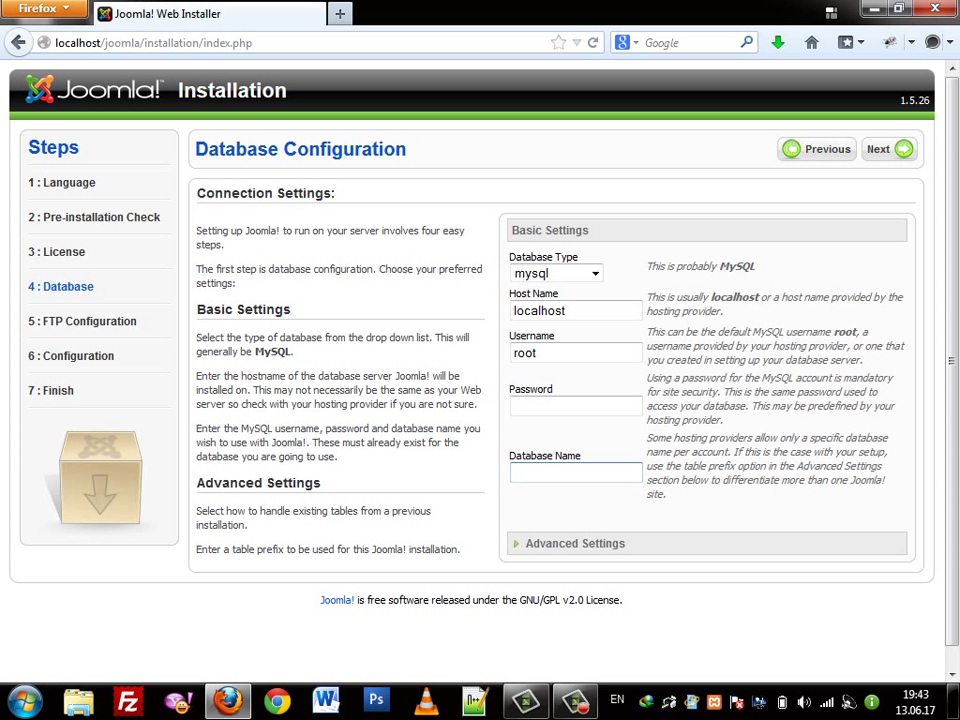
pyautogui.write('shijir')
# Replace the jos_ table prefix with shijir_ in Advanced Settings and submit
pyautogui.press('Tab')
pyautogui.press('Tab')
pyautogui.hotkey('ctrl', 'a')
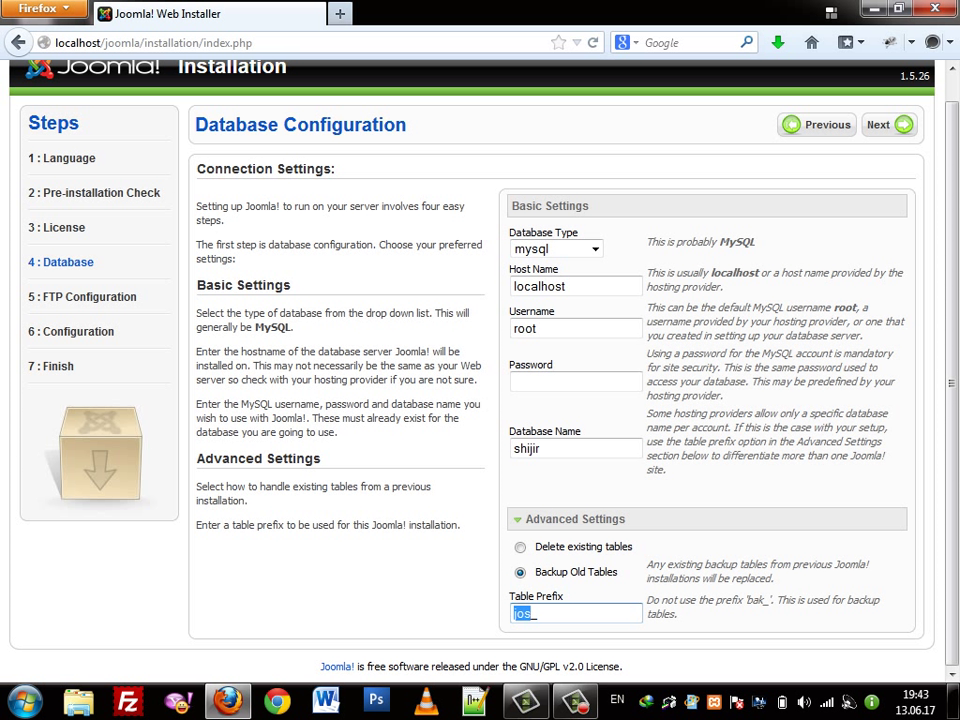
pyautogui.write('shijir_')
pyautogui.scroll(1, 480, 360)
pyautogui.click(541, 473)
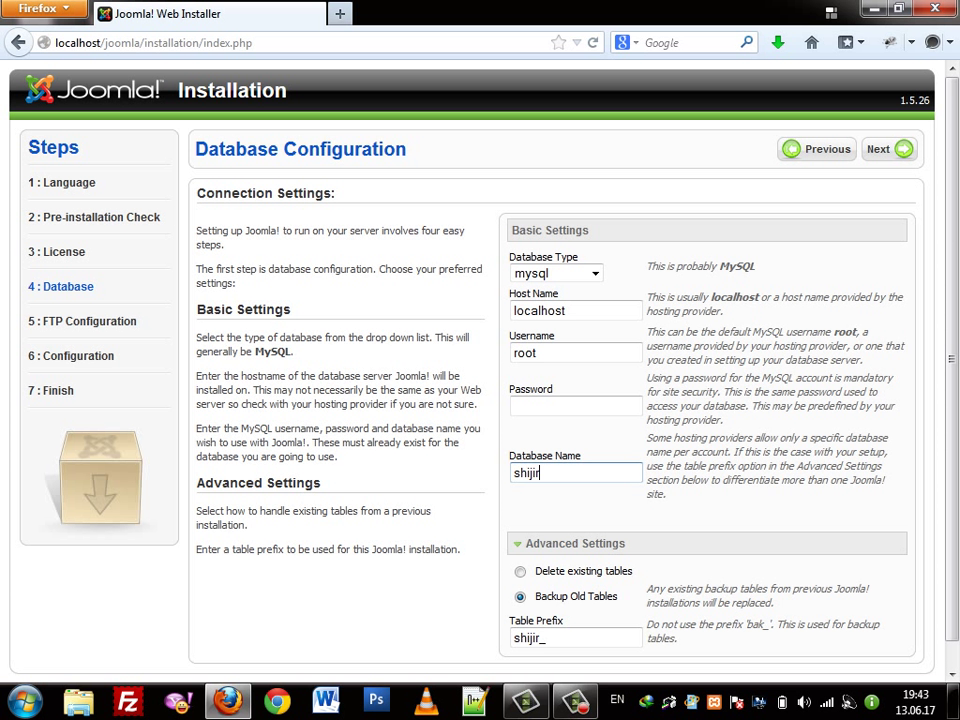
pyautogui.press('Return')
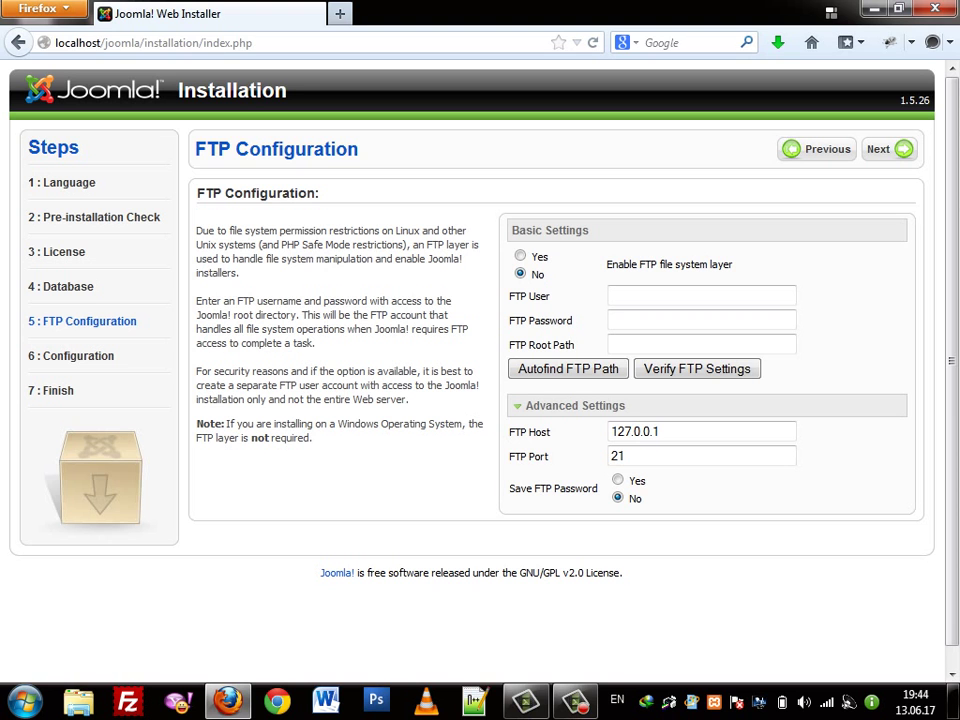
# Skip FTP configuration and set the site name to 'shijir web'
pyautogui.click(889, 149)
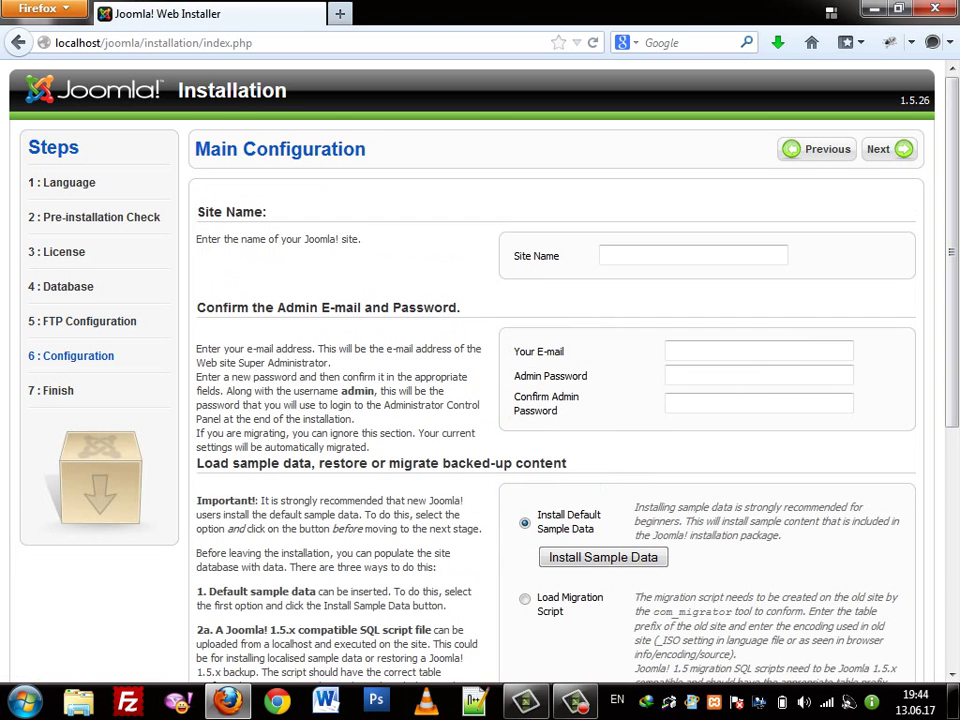
pyautogui.scroll(-4, 480, 370)
pyautogui.scroll(4, 480, 370)
pyautogui.click(693, 255)
pyautogui.click(693, 255)
pyautogui.press('Escape')
pyautogui.write('shijir')
pyautogui.press('Tab')
pyautogui.write('we')
pyautogui.click(660, 255)
pyautogui.write('web')
# Fill in the admin e-mail address and enter the admin password twice
pyautogui.press('Tab')
pyautogui.write('s')
pyautogui.press('Return')
pyautogui.press('Tab')
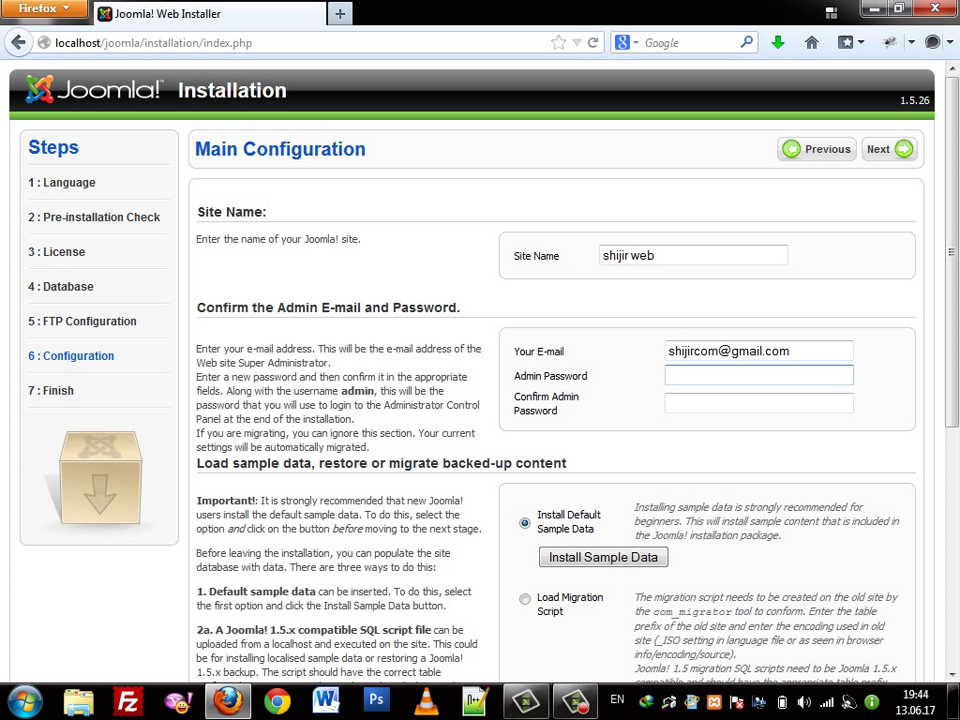
pyautogui.write('********')
pyautogui.press('Tab')
pyautogui.write('********')
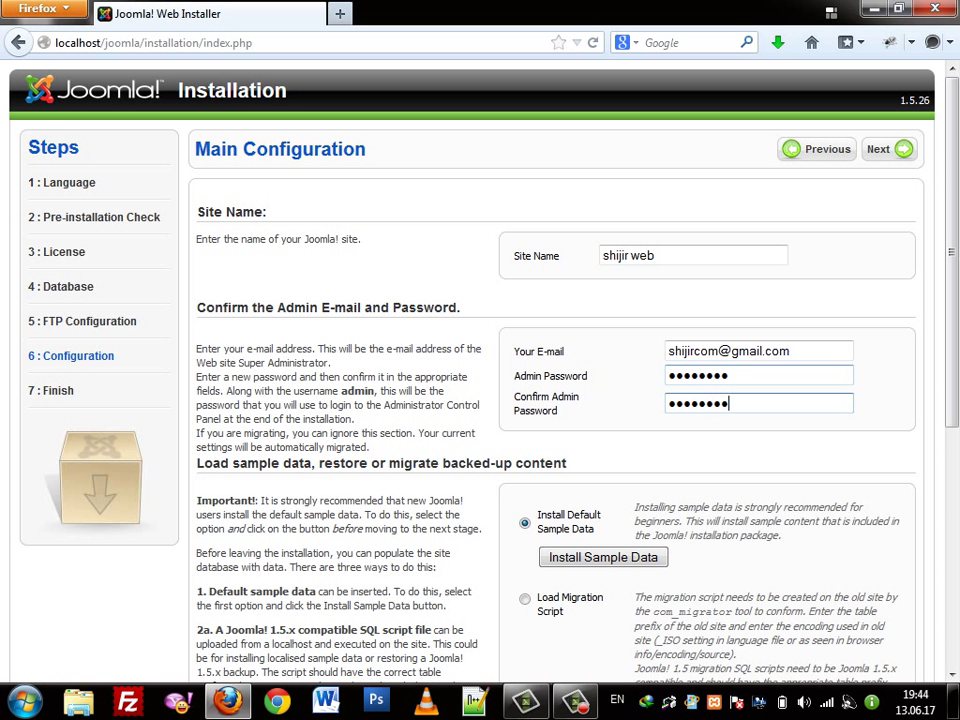
# Review the Main Configuration page and submit it without sample data
pyautogui.scroll(-4, 480, 400)
pyautogui.scroll(4, 480, 400)
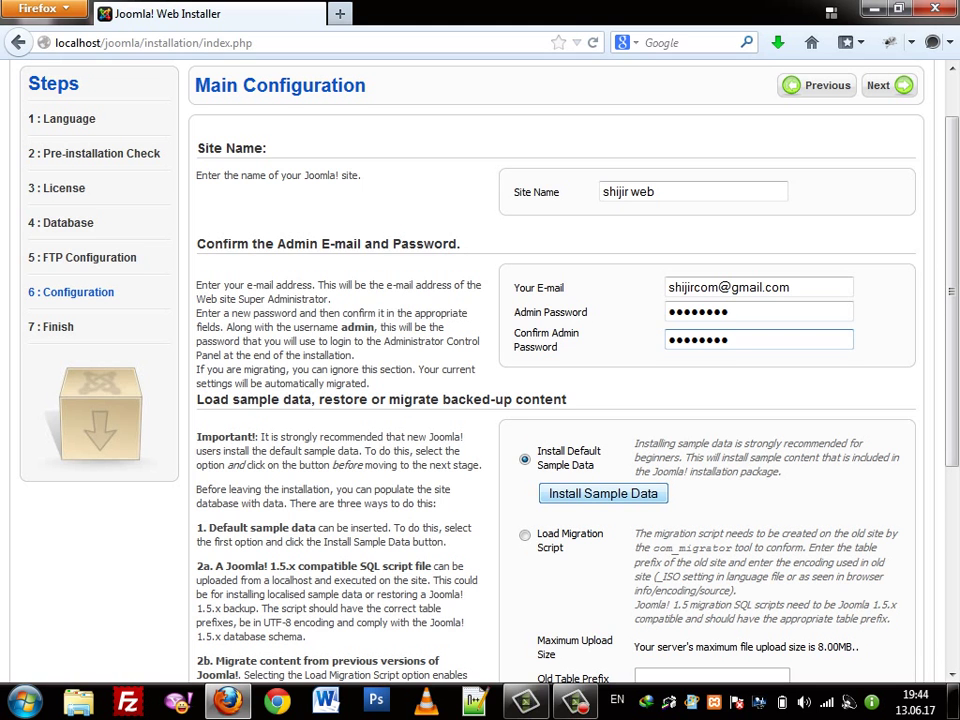
pyautogui.scroll(-1, 603, 493)
pyautogui.scroll(-5, 603, 489)
pyautogui.scroll(5, 603, 489)
pyautogui.scroll(1, 603, 493)
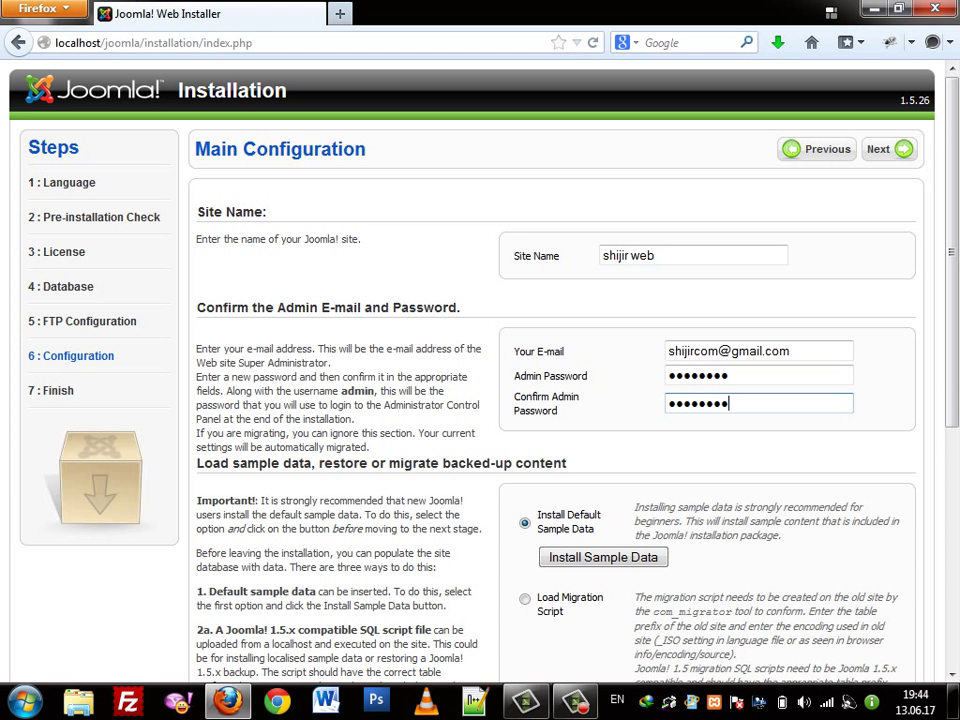
pyautogui.press('Return')
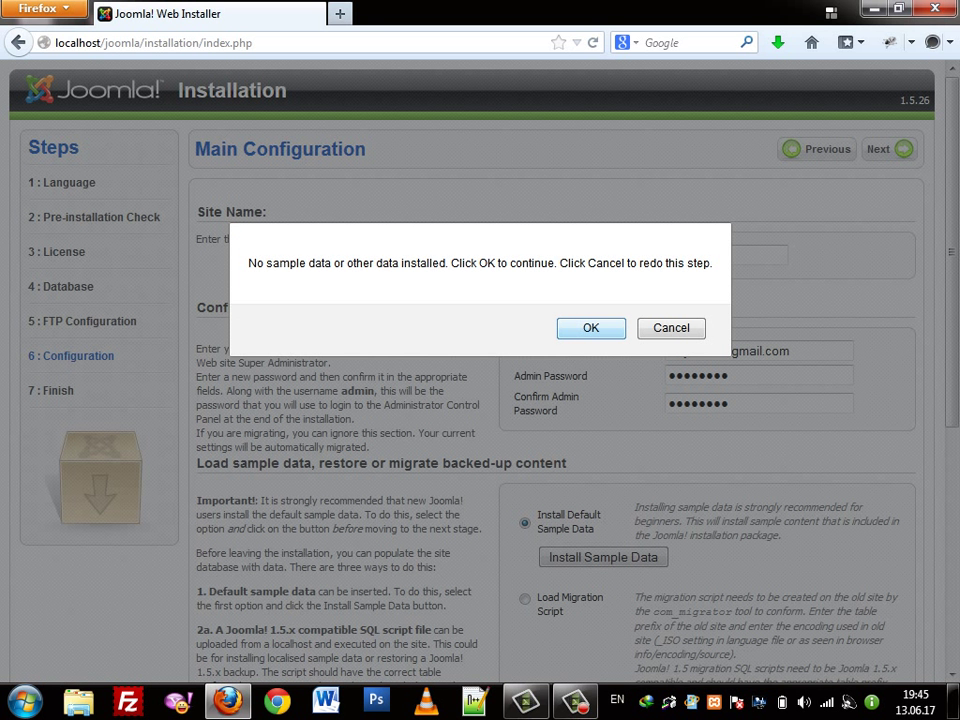
# Confirm installing without sample data and reach the installer's Finish page
pyautogui.press('Return')
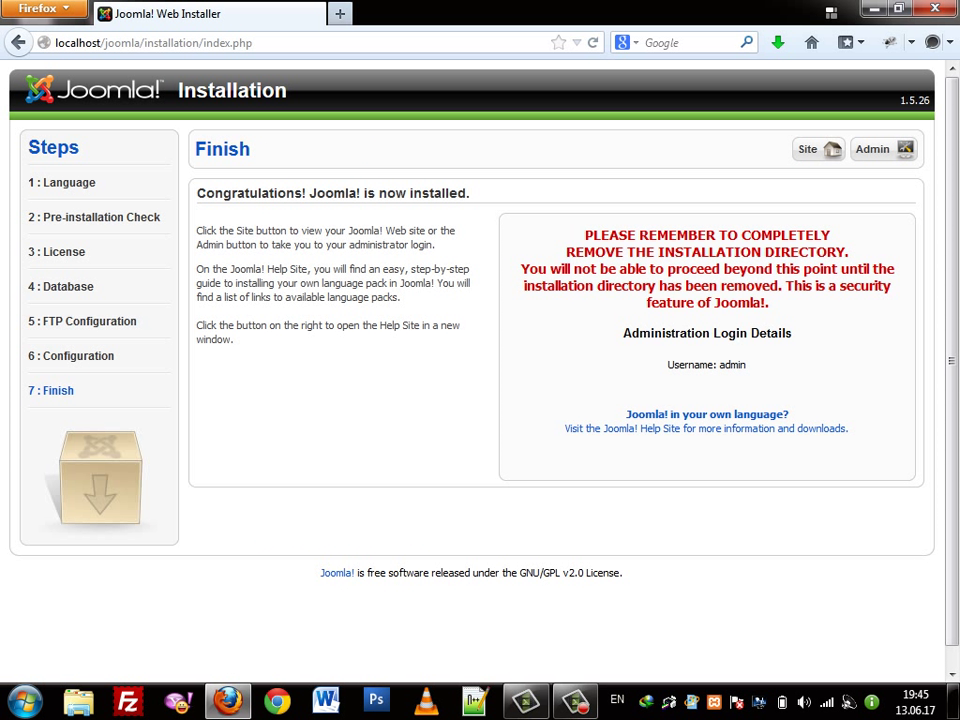
pyautogui.moveTo(585, 235); pyautogui.dragTo(738, 236)
pyautogui.click(738, 236)
pyautogui.doubleClick(710, 252)
pyautogui.doubleClick(805, 252)
pyautogui.click(805, 252)
# Highlight the REMOVE INSTALLATION DIRECTORY warning, then bring up Windows Explorer
pyautogui.doubleClick(710, 252)
pyautogui.doubleClick(805, 252)
pyautogui.doubleClick(710, 252)
pyautogui.click(710, 252)
pyautogui.doubleClick(596, 252)
pyautogui.click(78, 700)
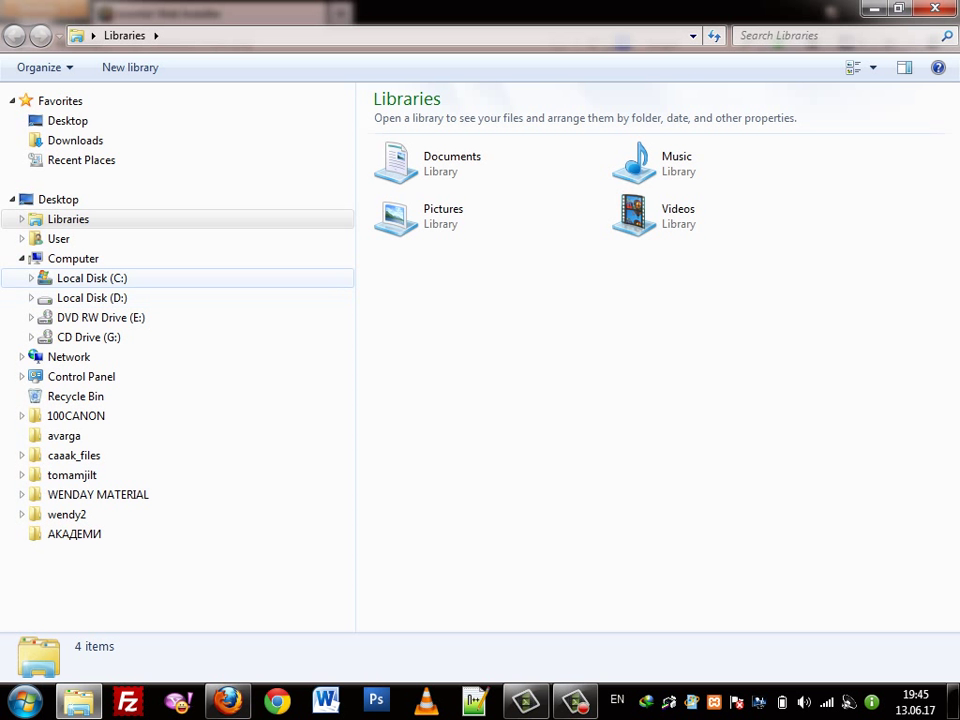
# Rename C:\xampp\htdocs\joomla\installation to installation22222 and return to Firefox
pyautogui.click(90, 278)
pyautogui.doubleClick(409, 318)
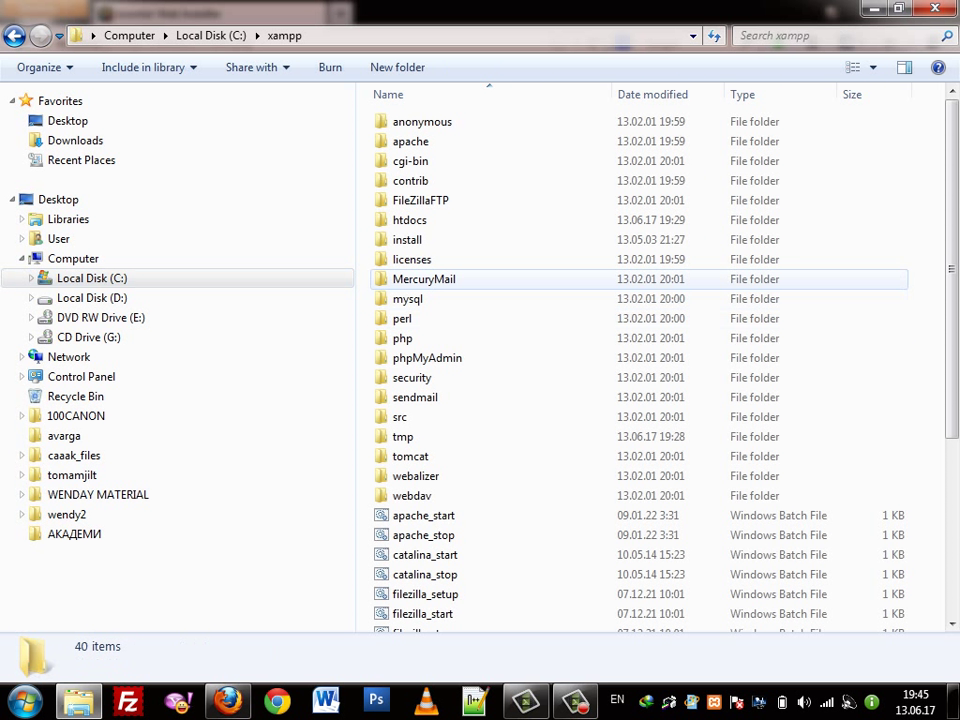
pyautogui.doubleClick(402, 219)
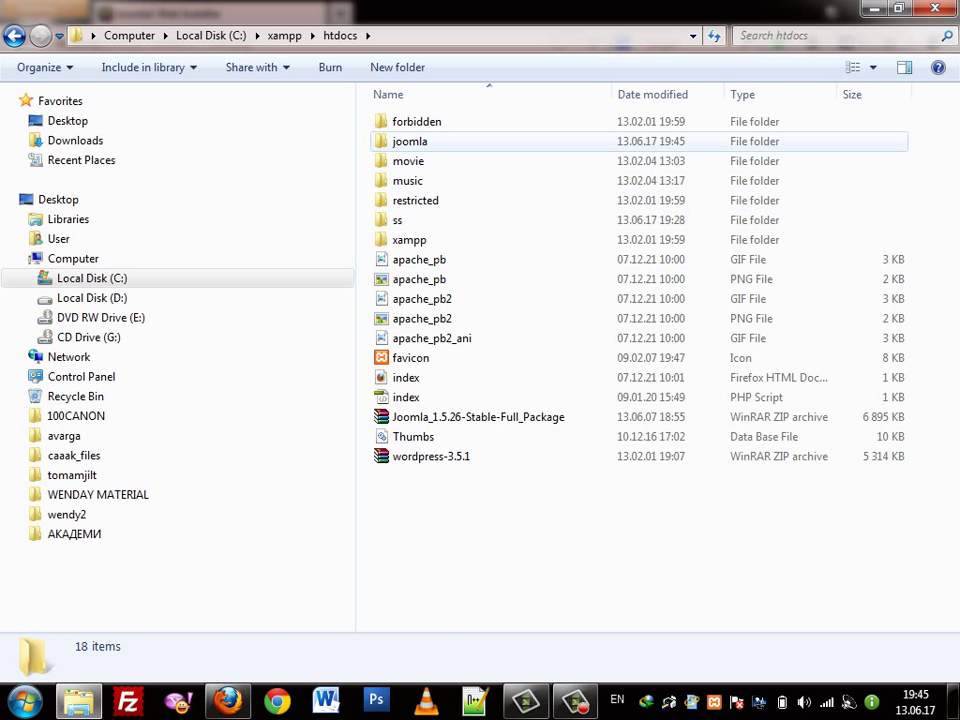
pyautogui.doubleClick(410, 141)
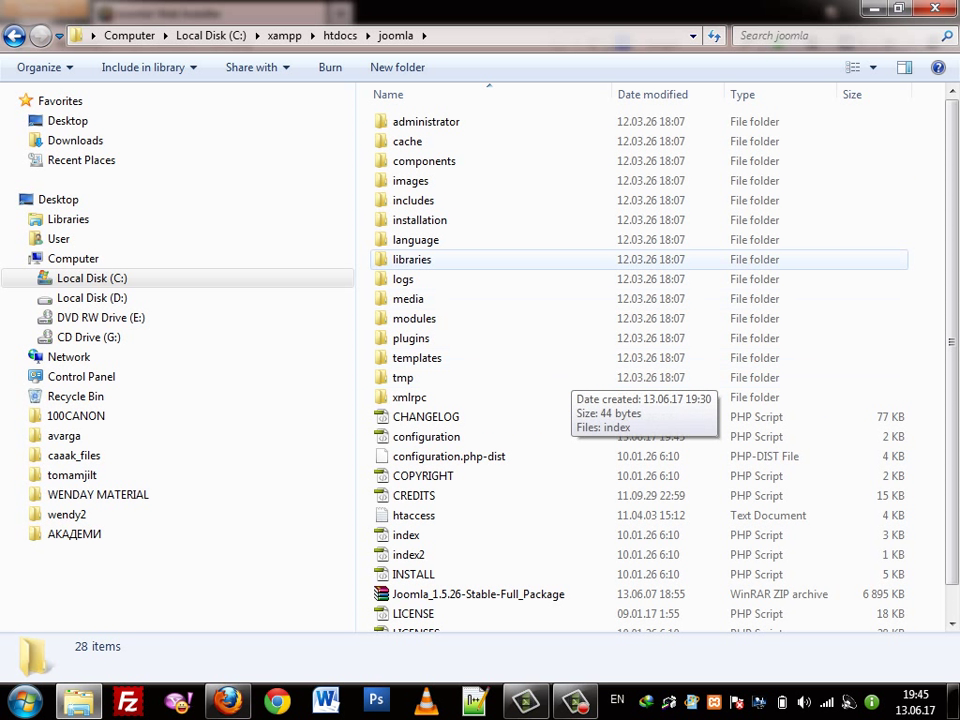
pyautogui.click(419, 220)
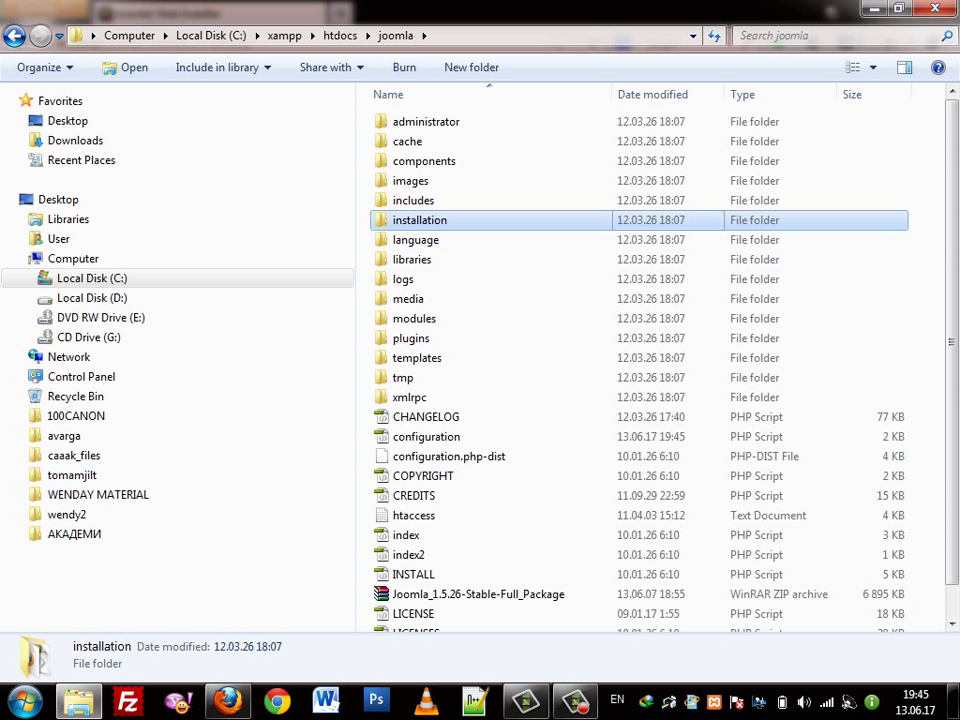
pyautogui.press('F2')
pyautogui.write('22222')
pyautogui.press('Return')
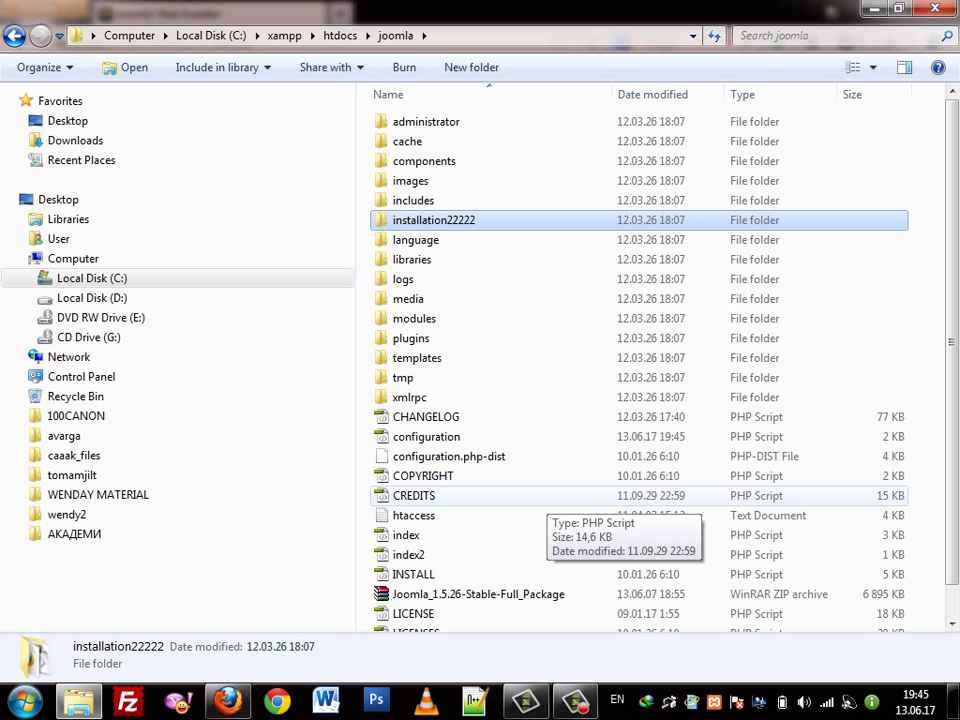
pyautogui.hotkey('alt', 'Tab')
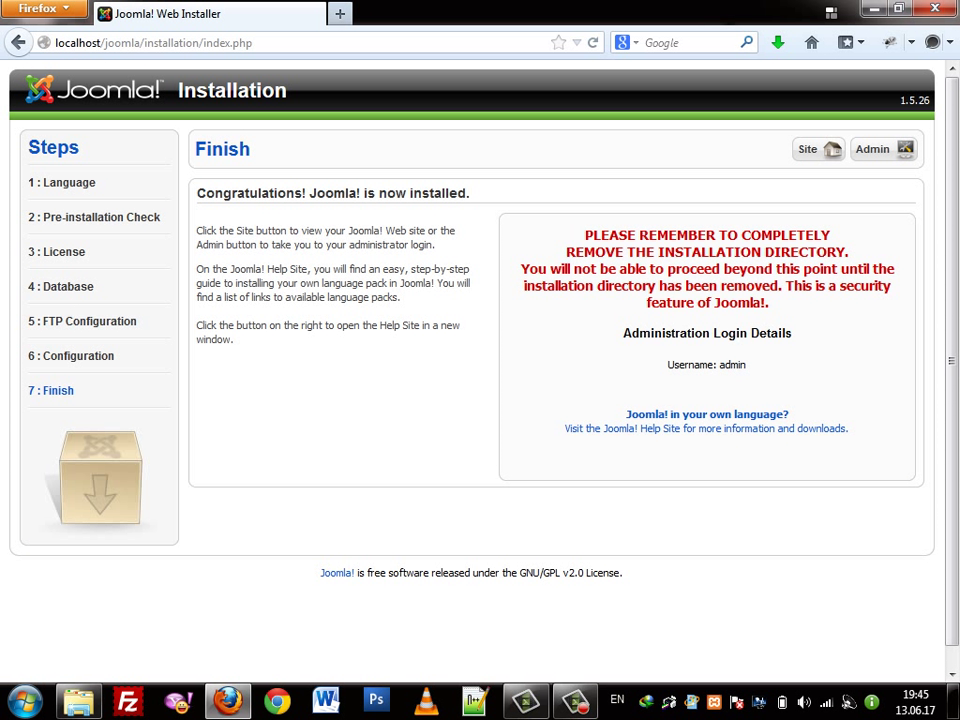
pyautogui.doubleClick(732, 364)
# Open localhost/joomla, scroll through its Strict Standards notices, and open a blank tab
pyautogui.click(808, 149)
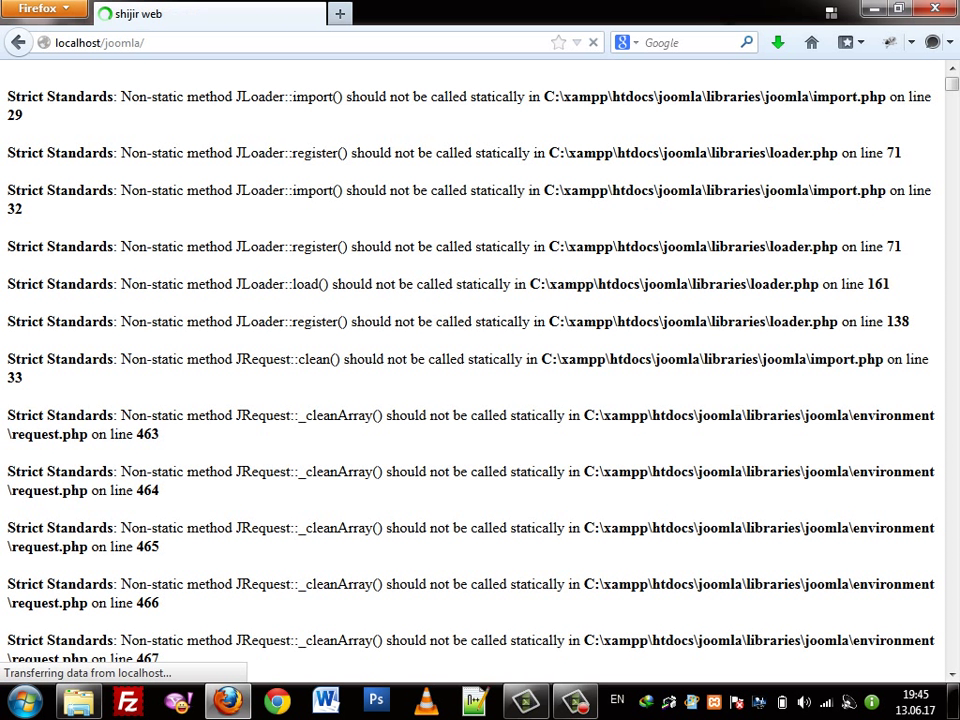
pyautogui.scroll(-15, 480, 370)
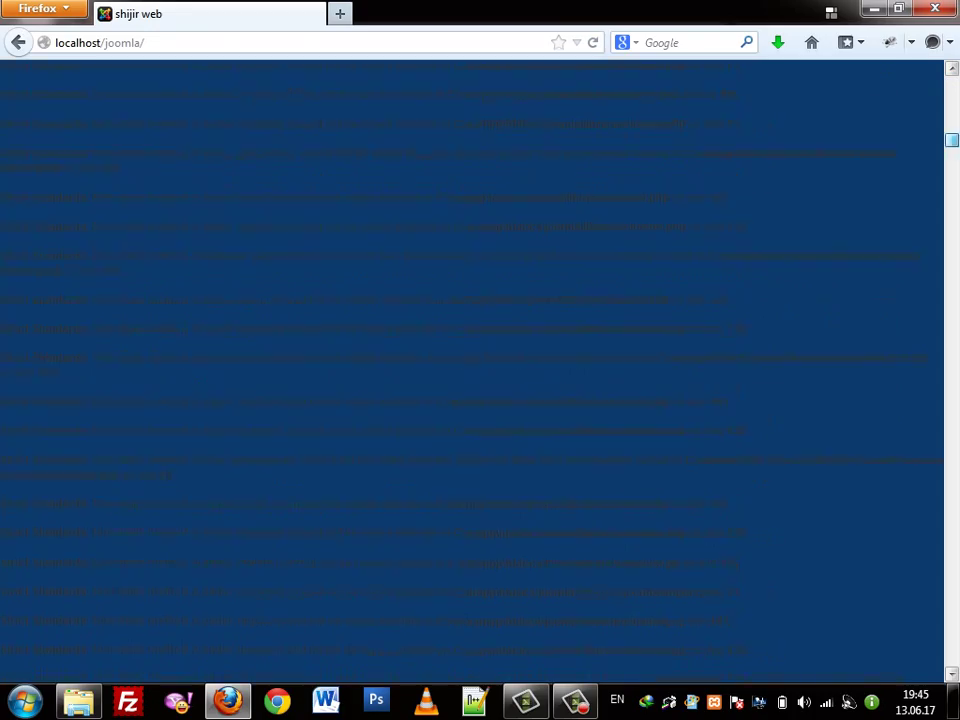
pyautogui.scroll(-10, 480, 370)
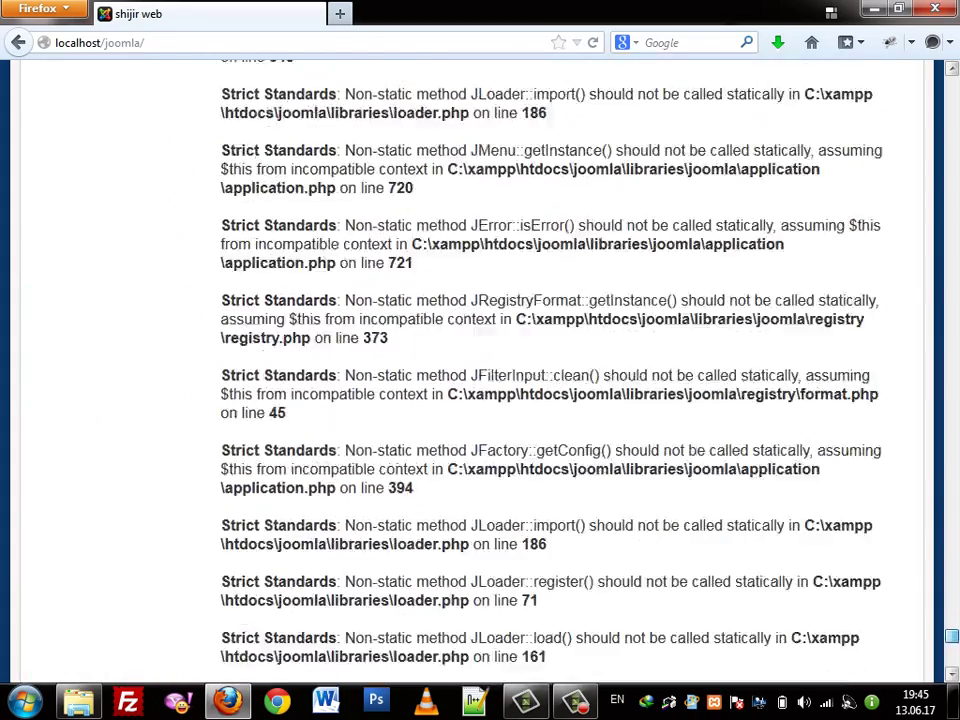
pyautogui.scroll(20, 480, 370)
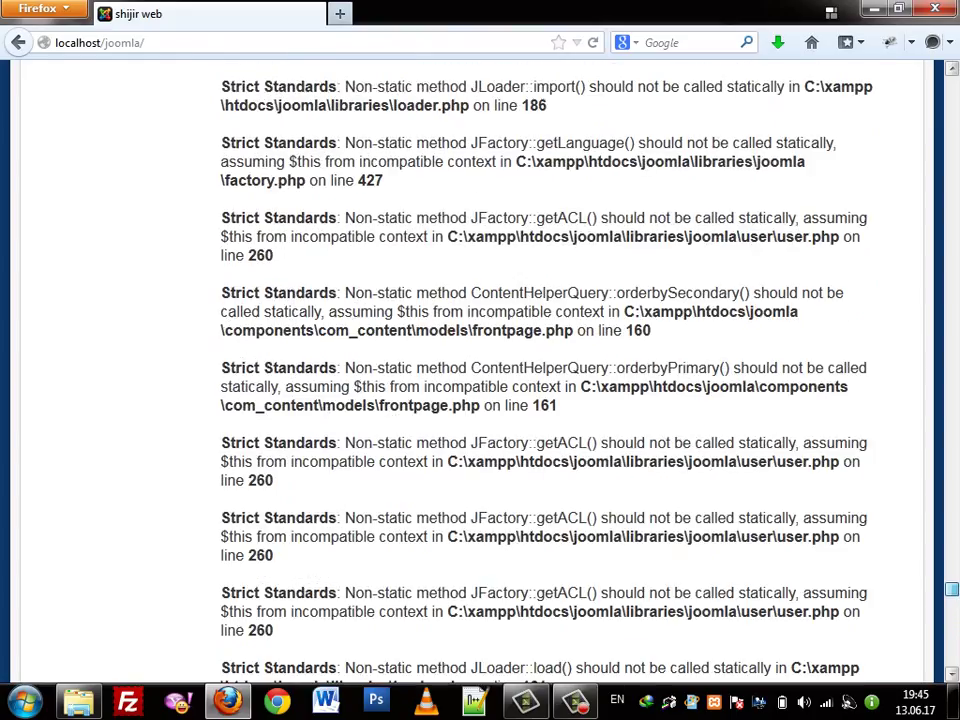
pyautogui.scroll(-20, 480, 370)
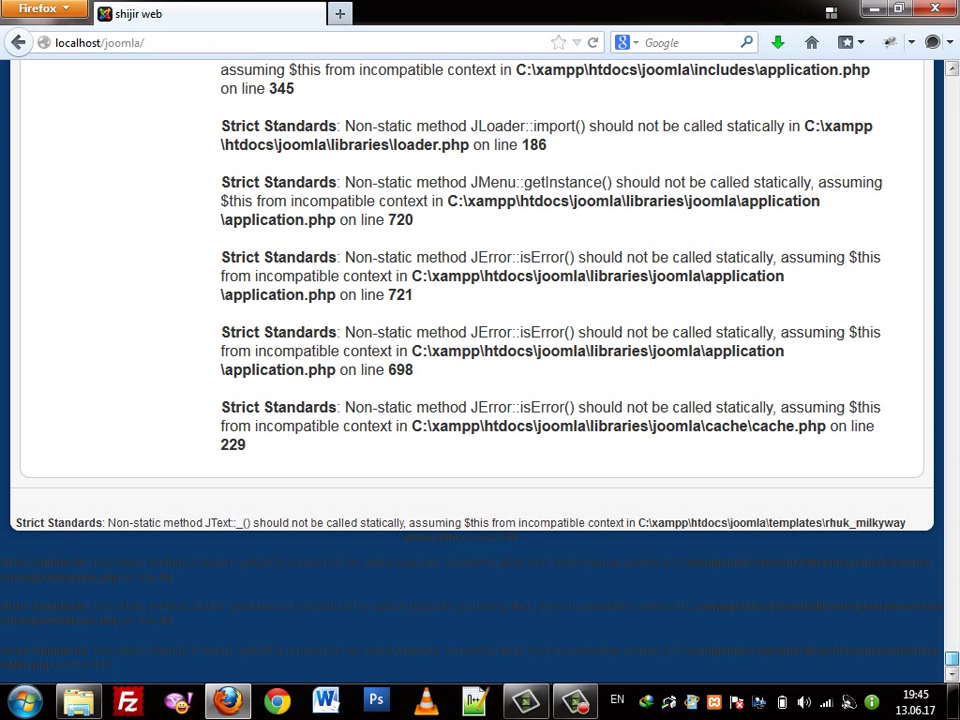
pyautogui.scroll(15, 480, 370)
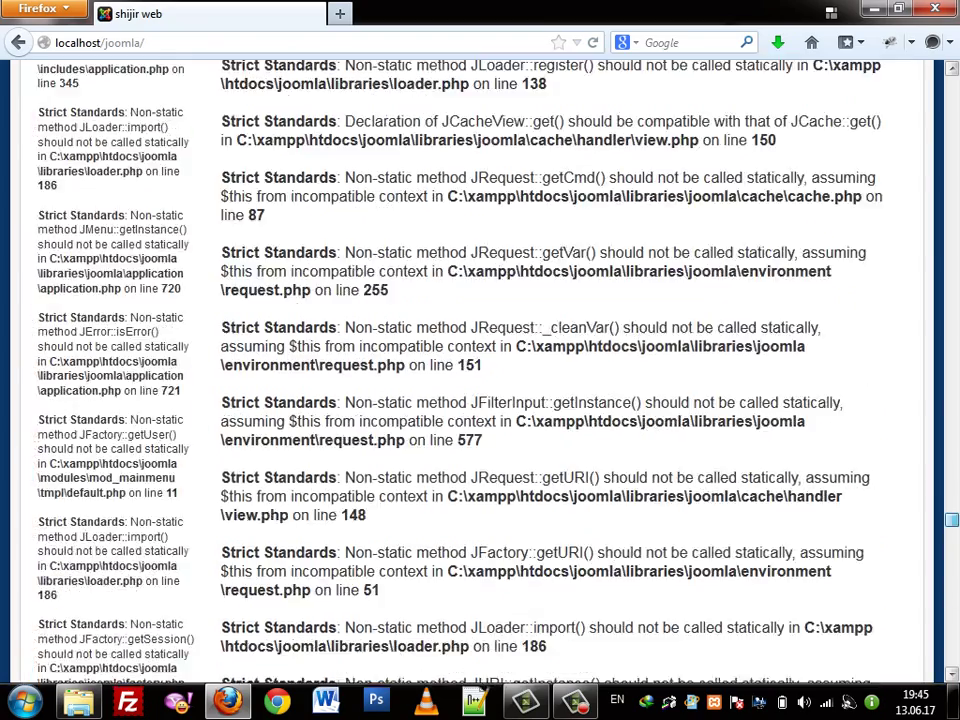
pyautogui.scroll(15, 480, 370)
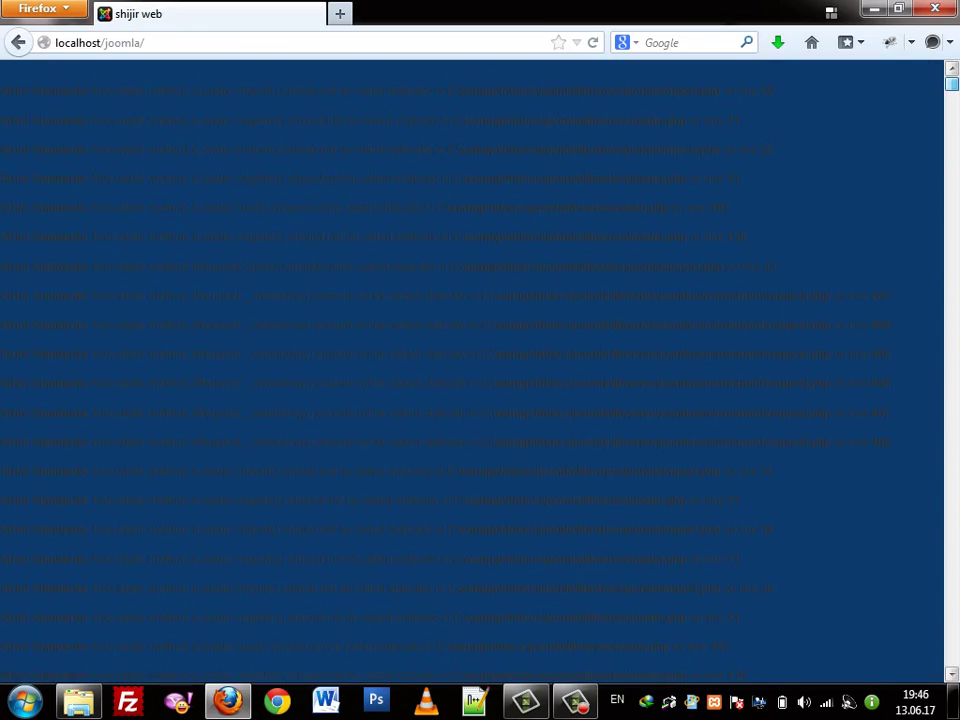
pyautogui.scroll(-15, 480, 370)
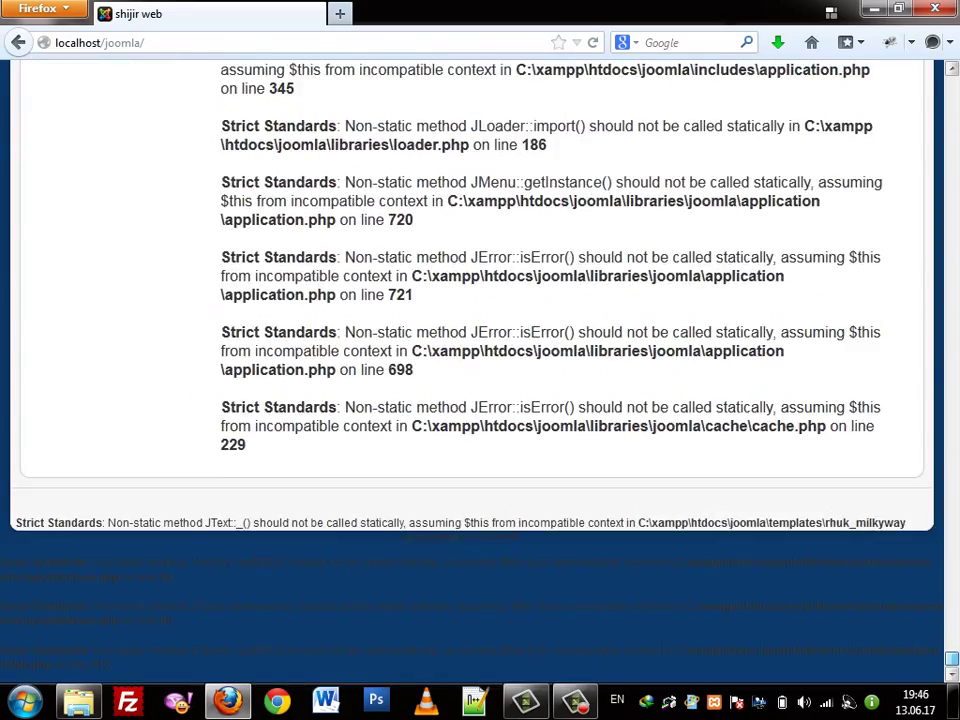
pyautogui.scroll(15, 480, 370)
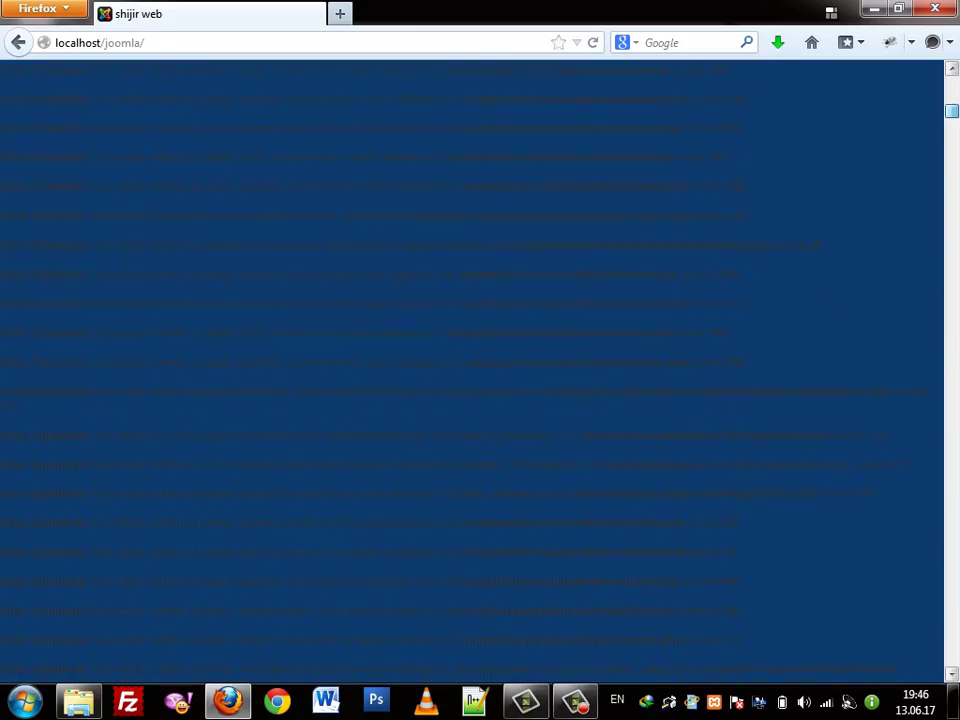
pyautogui.click(715, 360)
pyautogui.scroll(-15, 715, 360)
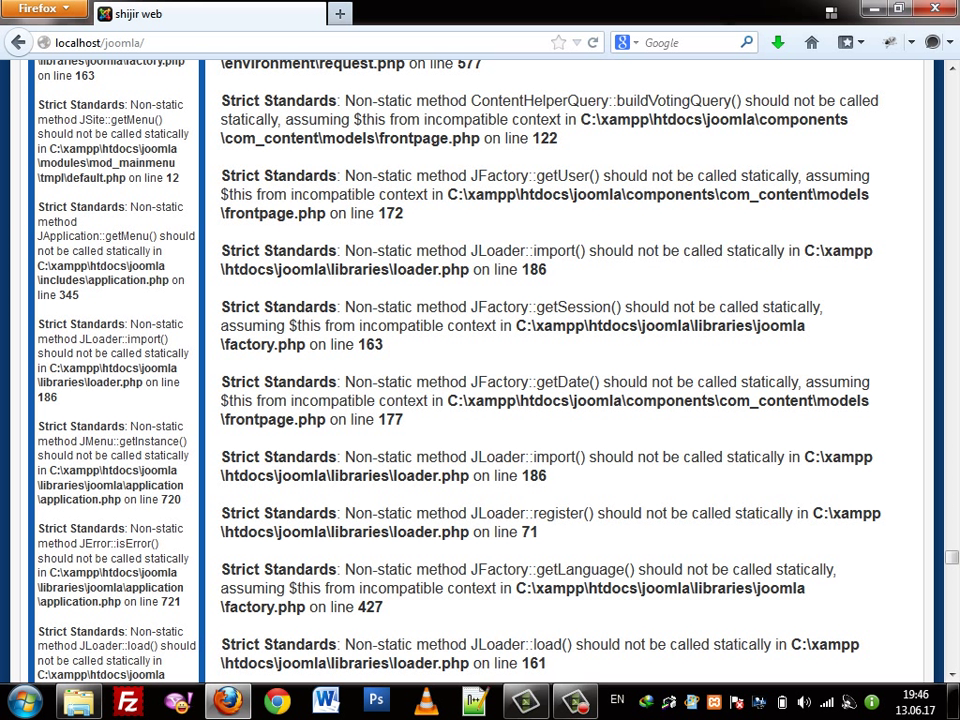
pyautogui.hotkey('ctrl', 't')
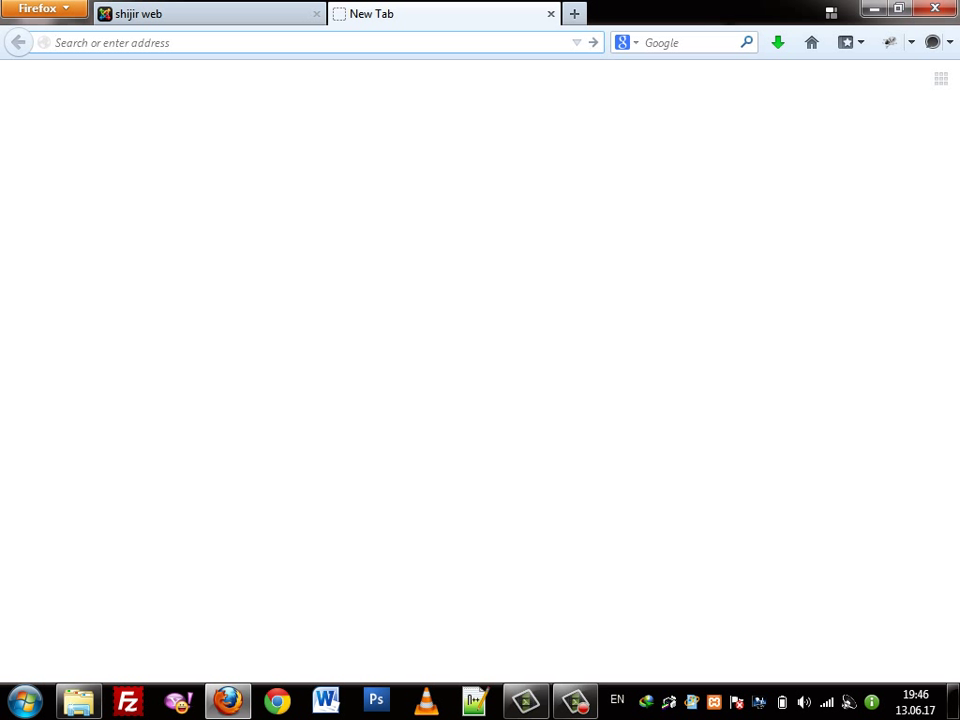
# Load joomla.org by accepting the autocompletion of 'joom' in the address bar
pyautogui.write('joomla.org/')
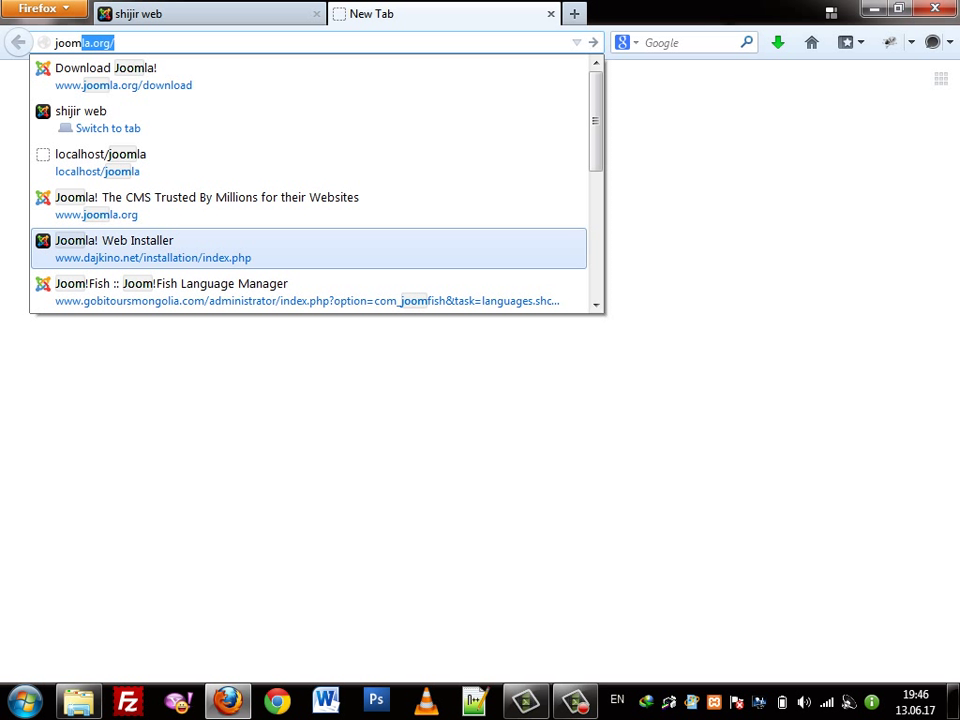
pyautogui.press('Return')
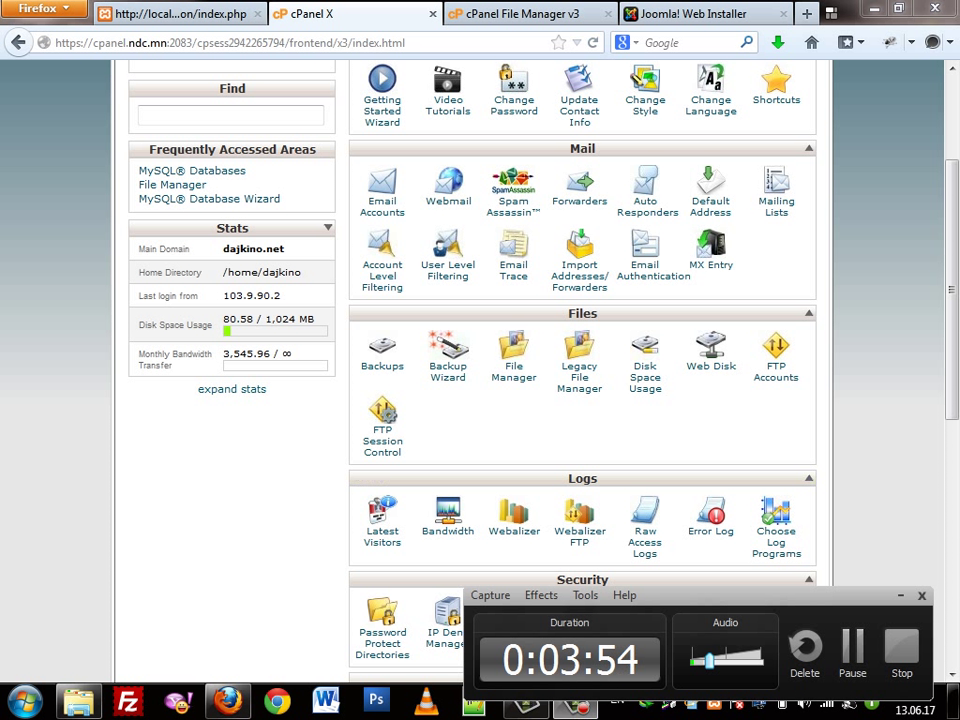
# Open the MySQL Database Wizard, type joomla, then return to the cPanel home page
pyautogui.scroll(-10, 580, 380)
pyautogui.scroll(4, 580, 380)
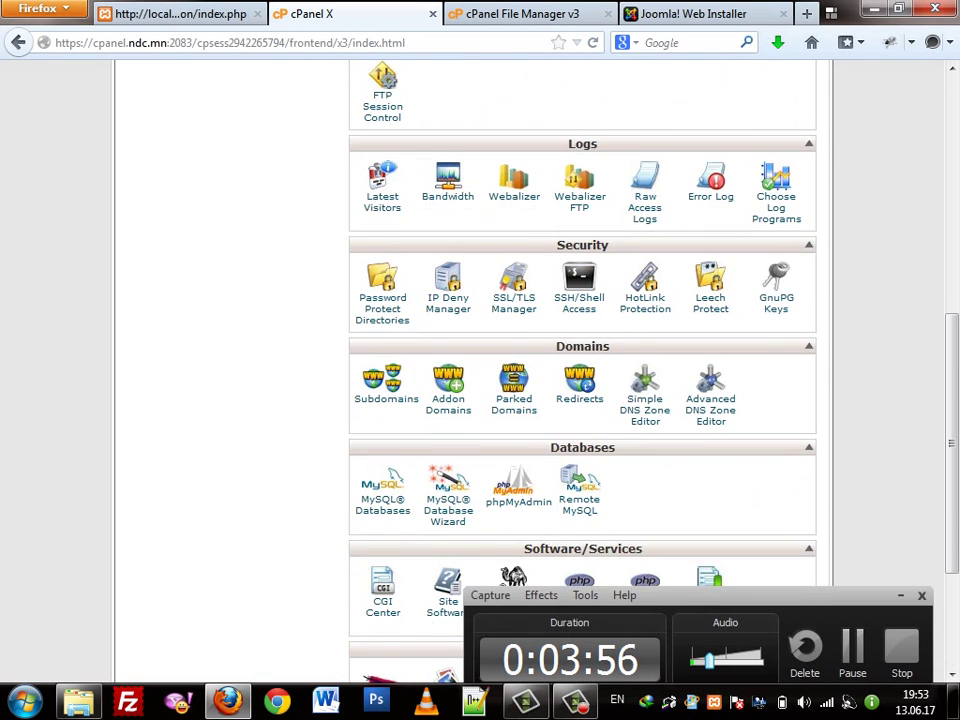
pyautogui.scroll(-4, 580, 380)
pyautogui.click(448, 292)
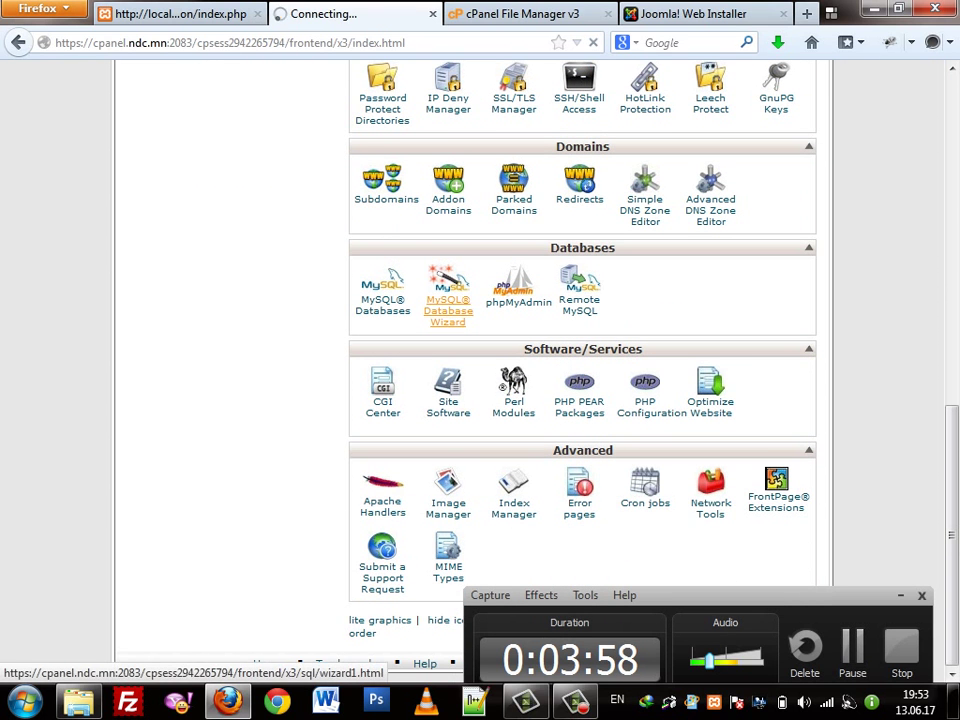
pyautogui.write('joomla')
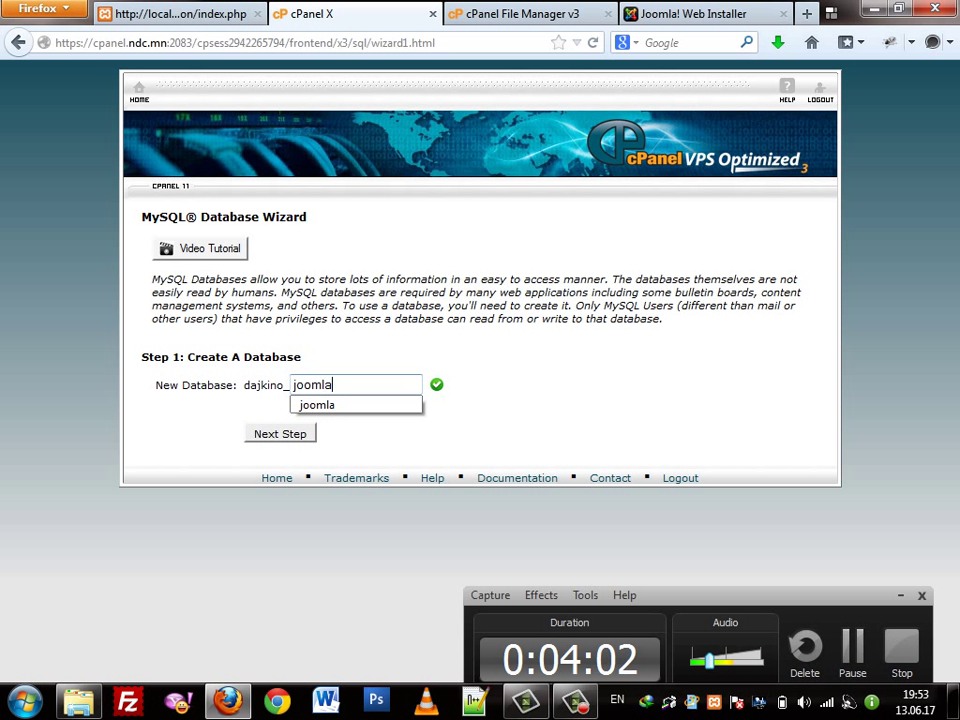
pyautogui.click(139, 90)
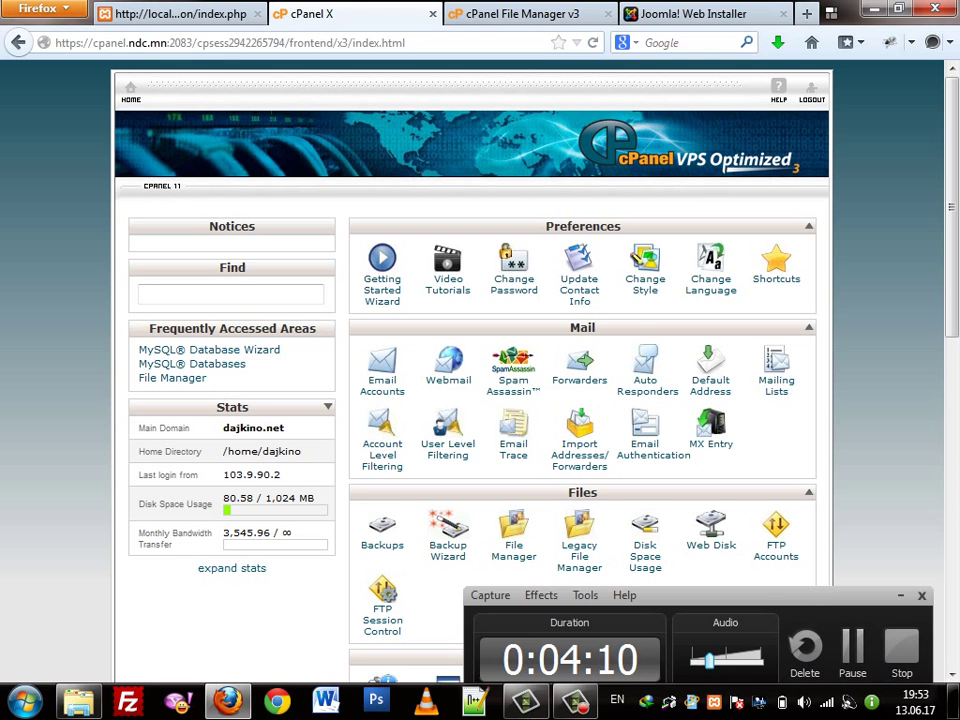
# Hide Firefox's Navigation Toolbar via the tab strip's context menu
pyautogui.rightClick(431, 30)
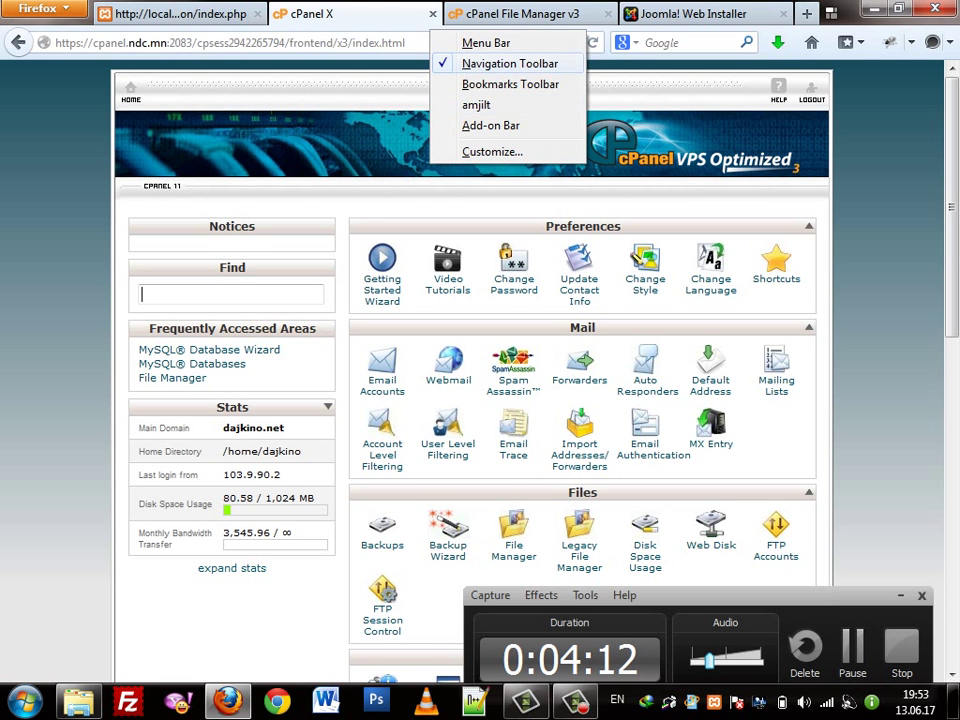
pyautogui.press('n')
pyautogui.scroll(-12, 480, 350)
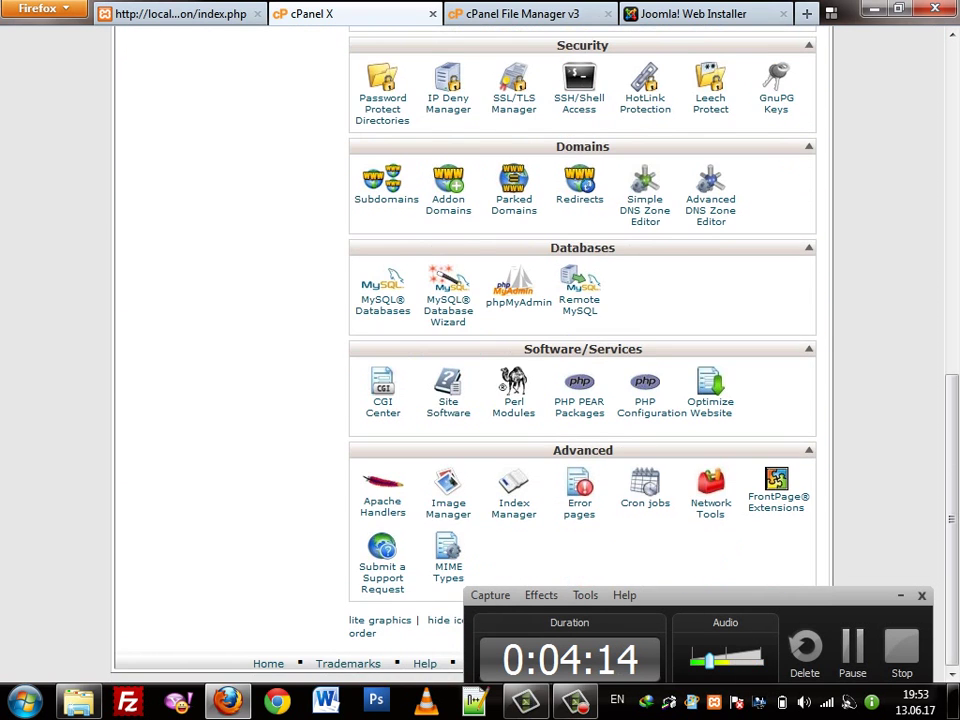
pyautogui.scroll(10, 480, 350)
pyautogui.scroll(2, 480, 350)
pyautogui.scroll(-10, 480, 350)
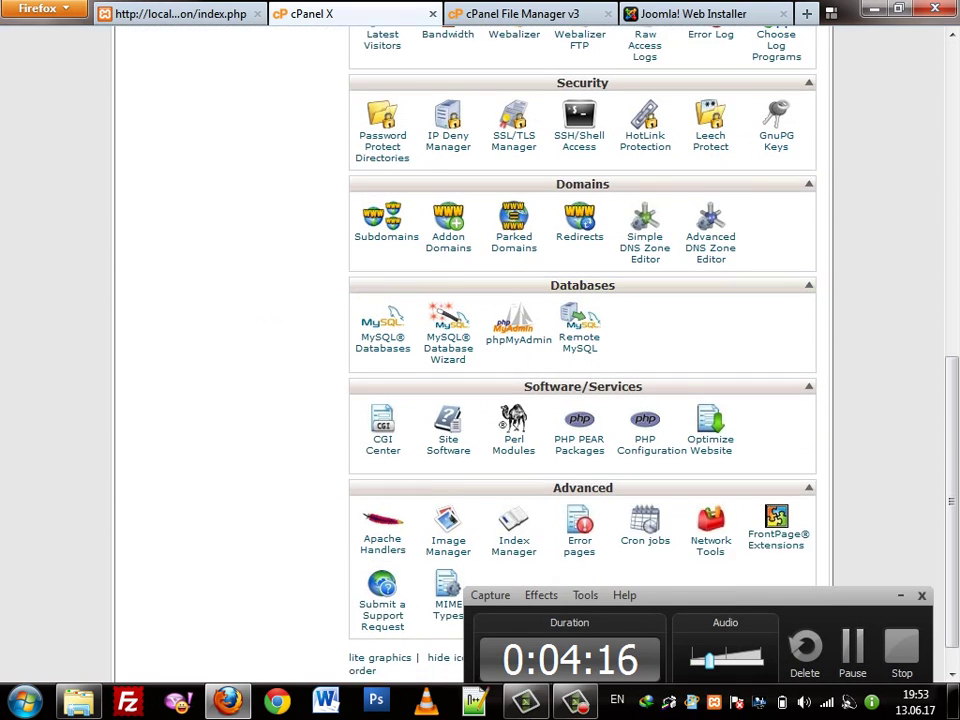
pyautogui.scroll(10, 480, 350)
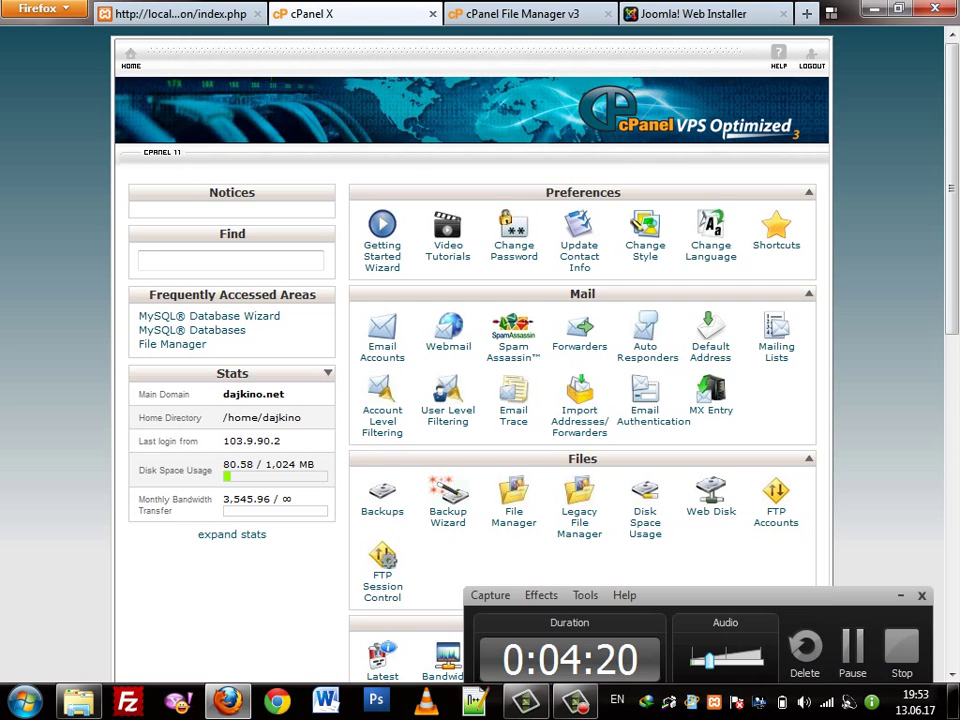
# Expand the account statistics and reopen the MySQL Database Wizard
pyautogui.click(232, 534)
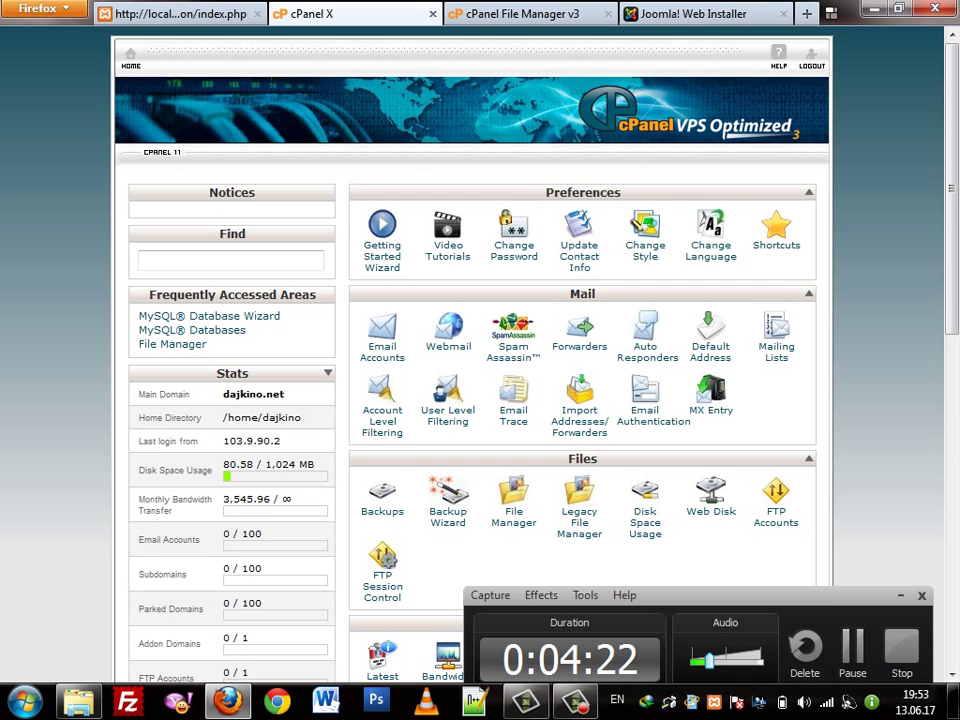
pyautogui.scroll(-10, 480, 360)
pyautogui.scroll(10, 480, 360)
pyautogui.scroll(-7, 480, 360)
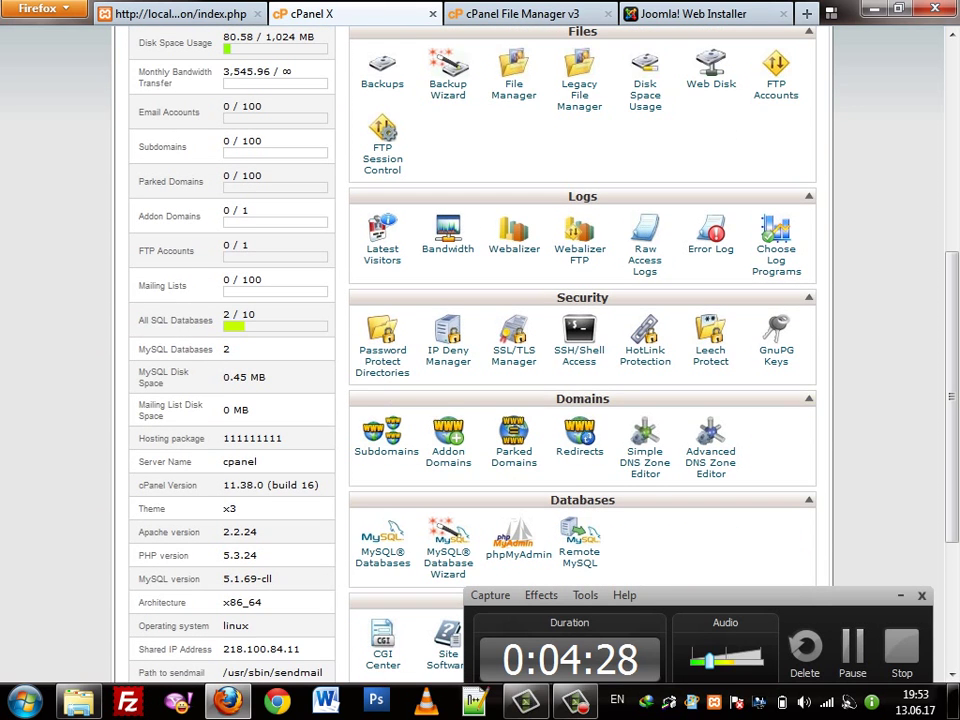
pyautogui.scroll(-5, 480, 360)
pyautogui.scroll(3, 448, 400)
pyautogui.scroll(-3, 448, 305)
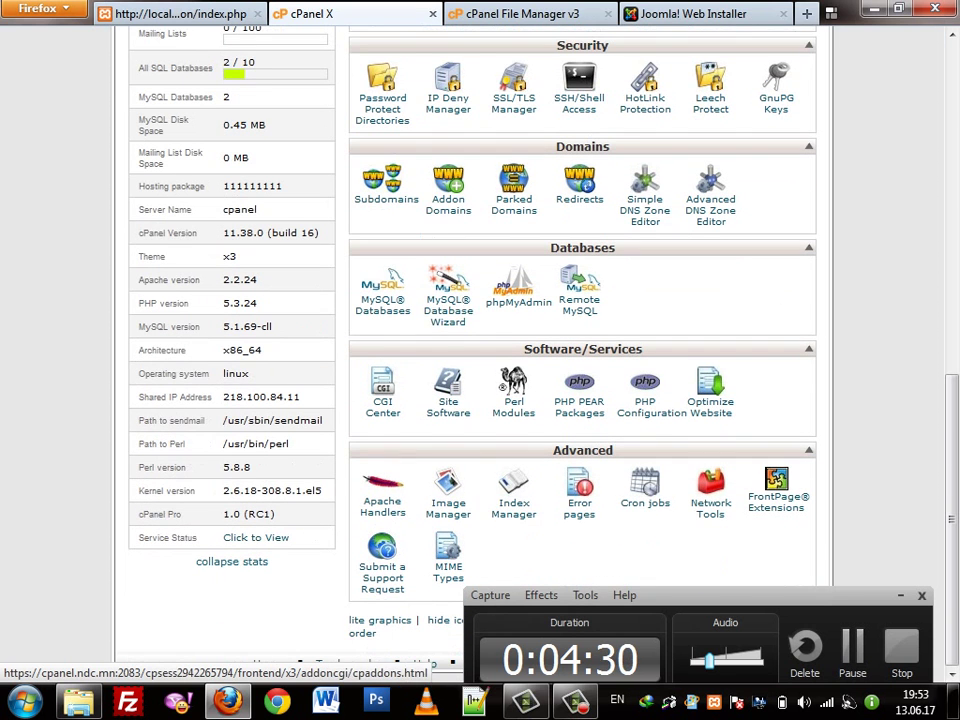
pyautogui.click(448, 305)
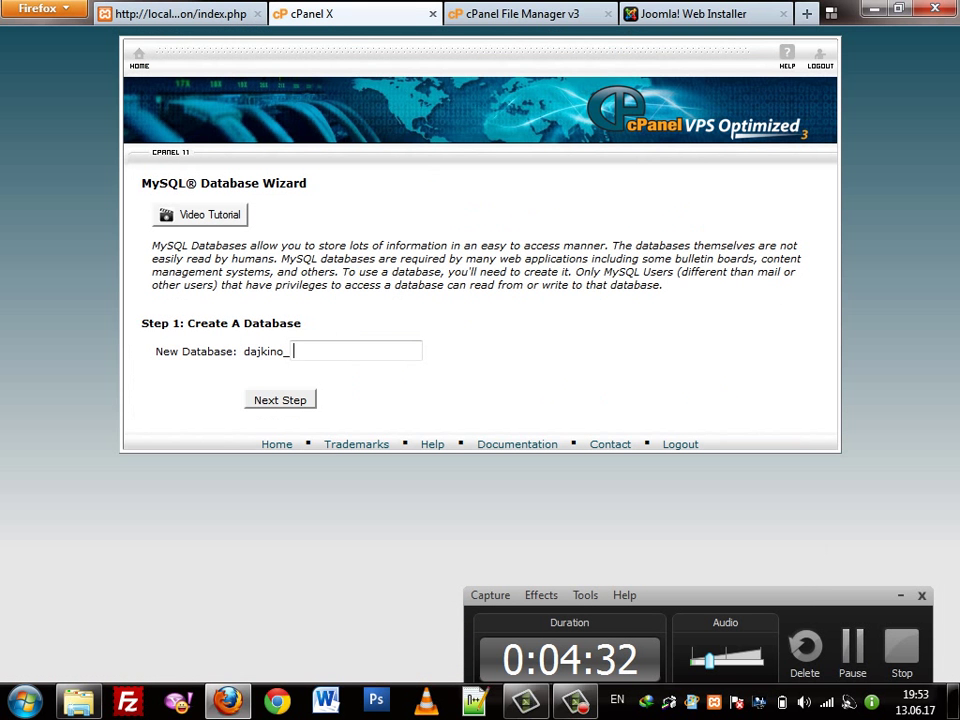
# Try creating a database named joomla, then leave the failed wizard for cPanel home
pyautogui.click(355, 350)
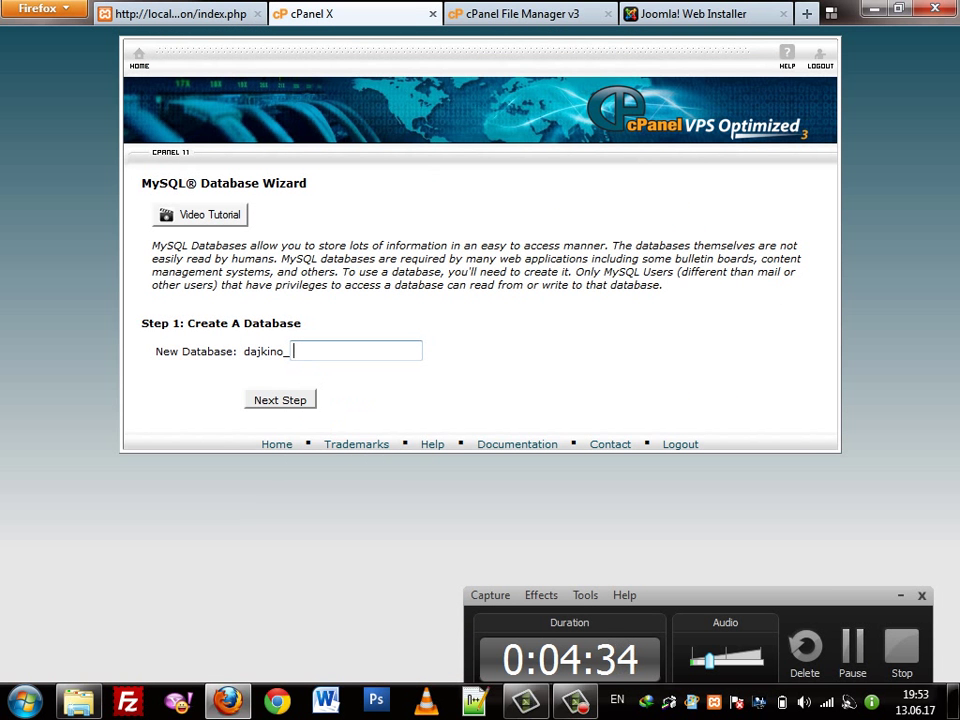
pyautogui.write('joomla')
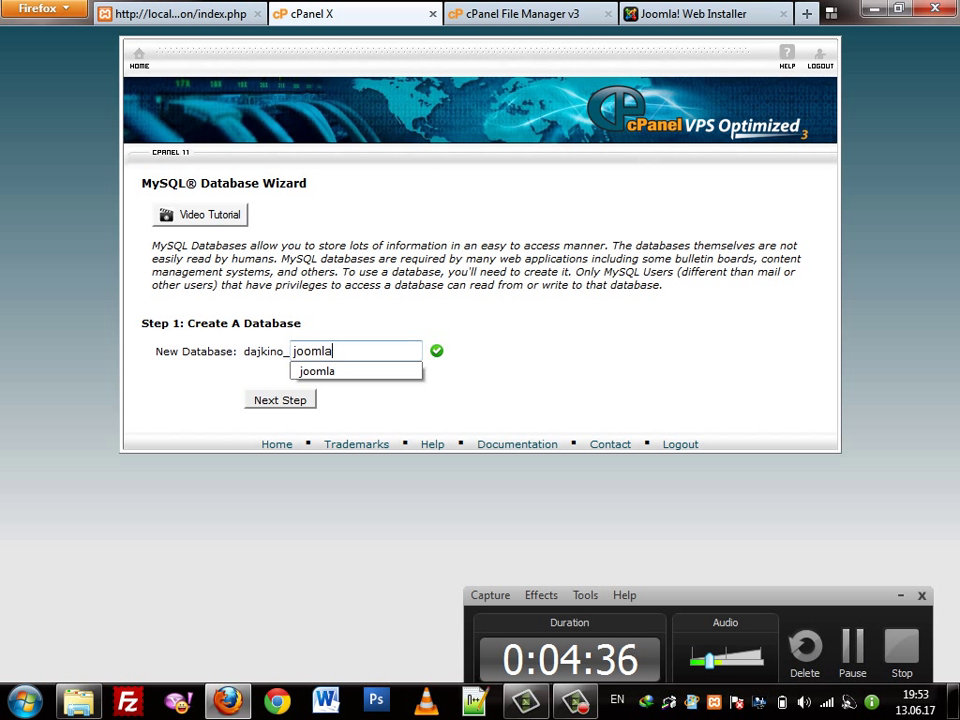
pyautogui.press('Return')
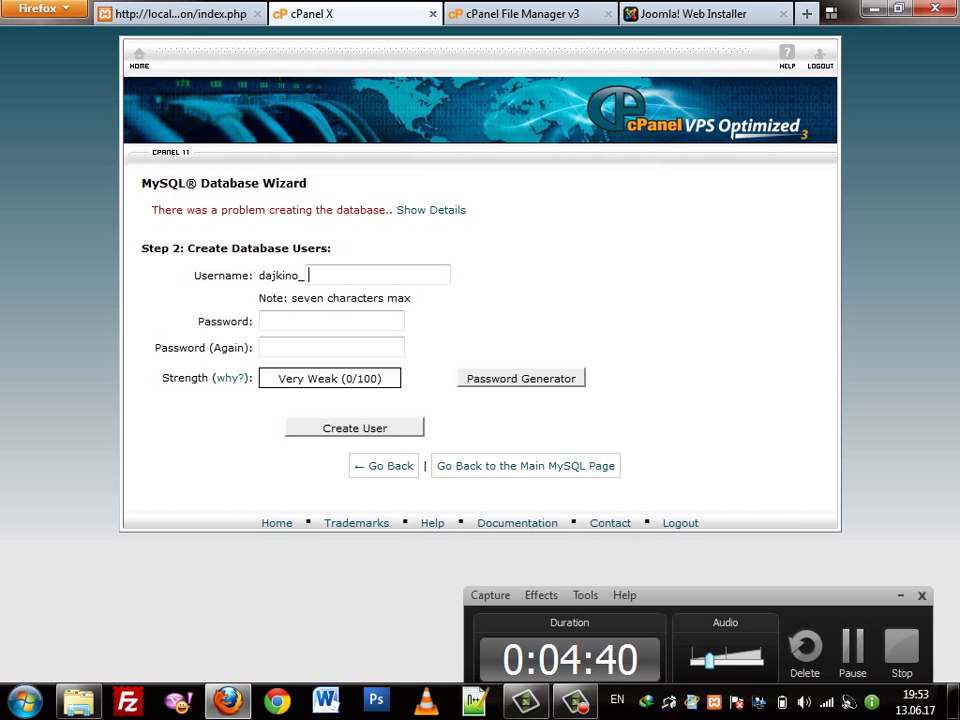
pyautogui.click(139, 55)
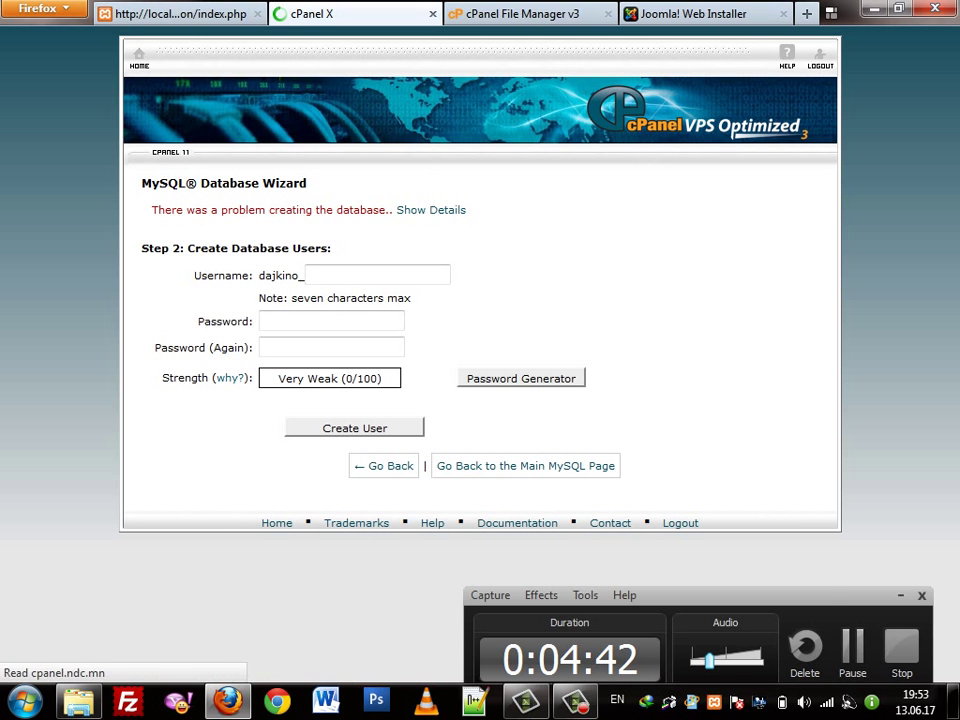
# Reopen the MySQL Database Wizard and create the database dajkino_55
pyautogui.scroll(-10, 448, 300)
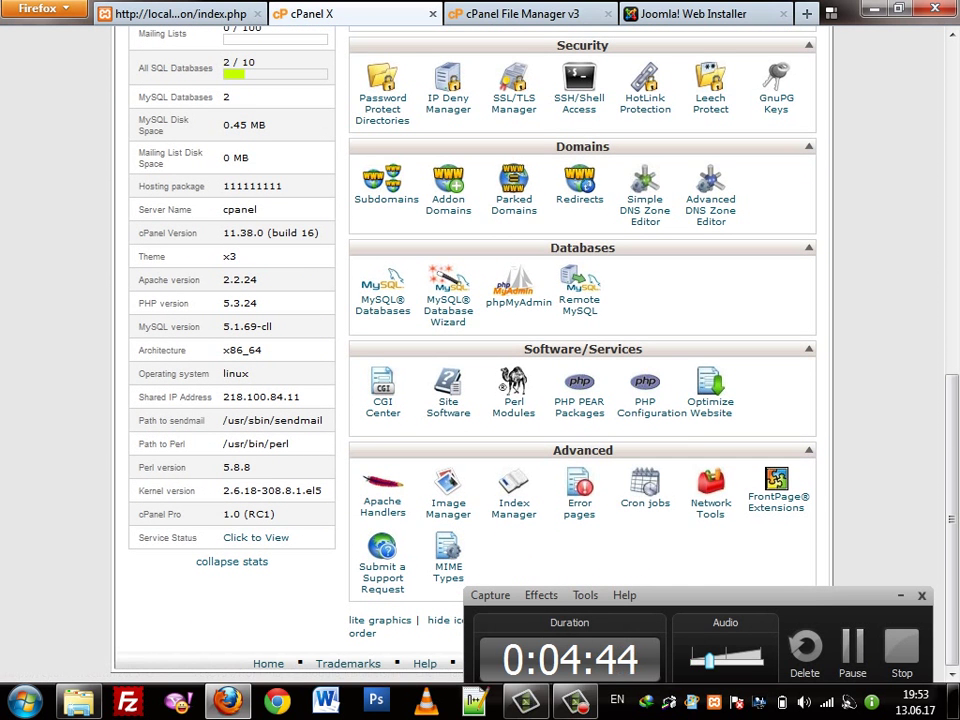
pyautogui.click(448, 300)
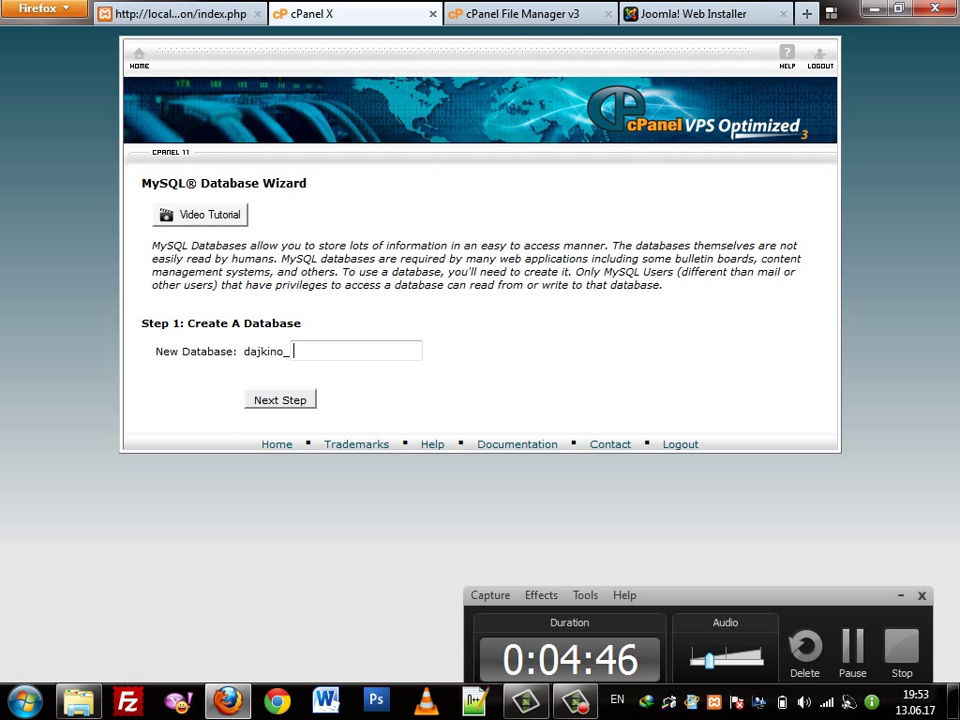
pyautogui.click(295, 350)
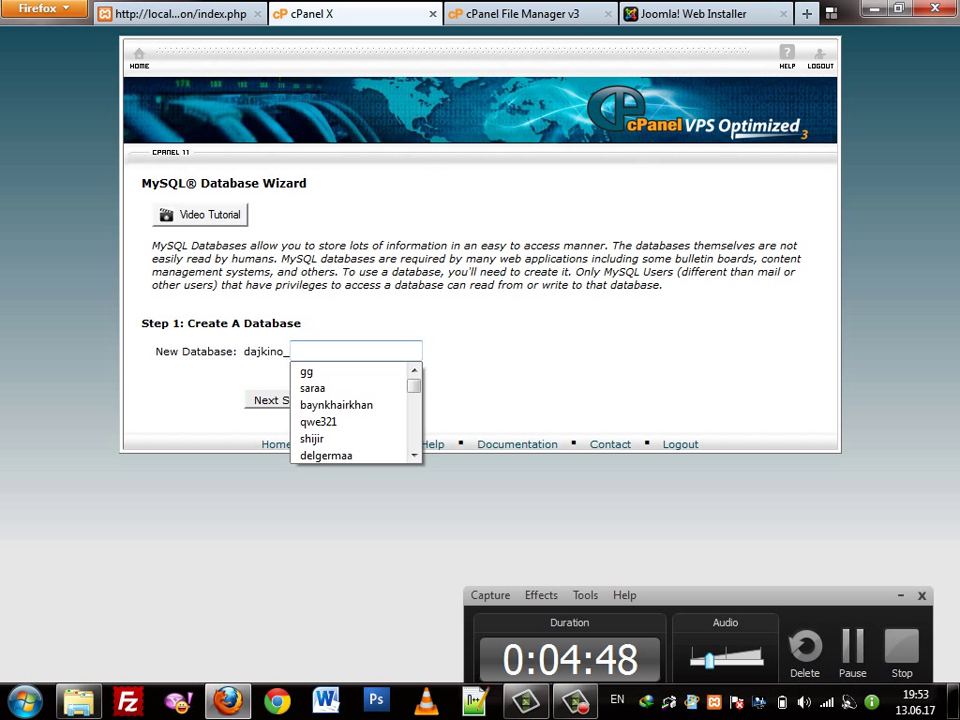
pyautogui.press('Escape')
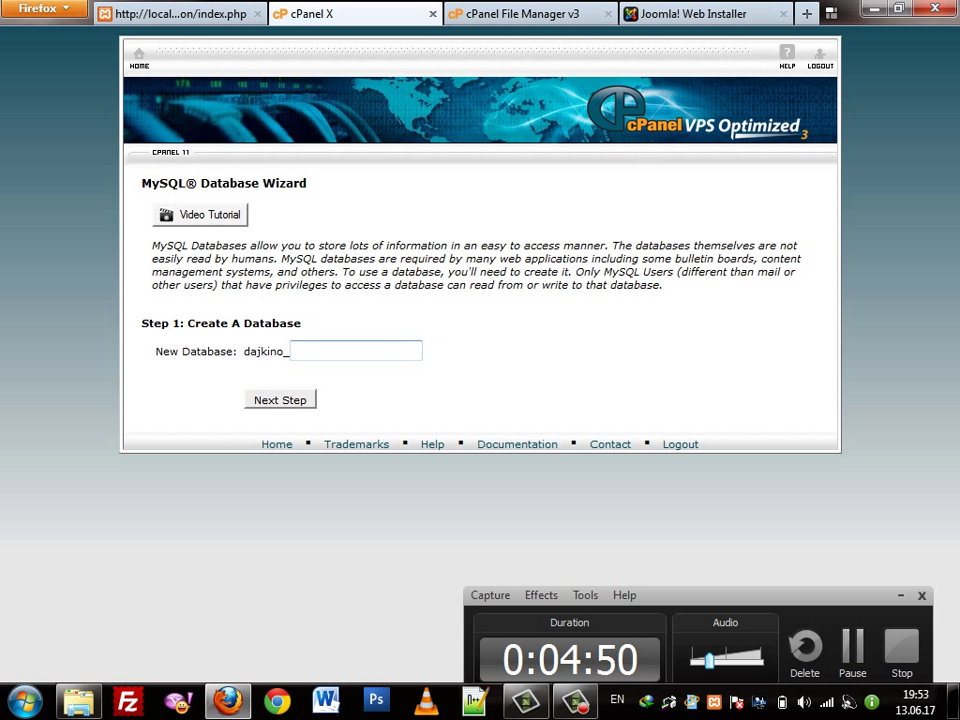
pyautogui.write('55')
pyautogui.press('Tab')
pyautogui.press('Return')
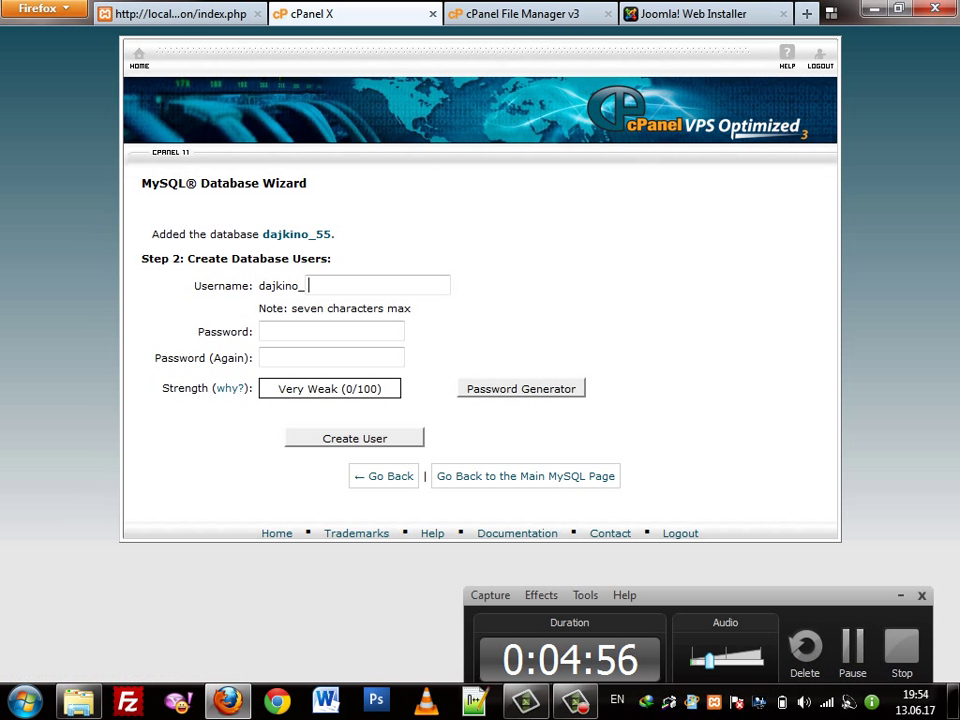
pyautogui.click(320, 286)
# Create database user 55 with a generated strong password and grant it ALL PRIVILEGES
pyautogui.write('55')
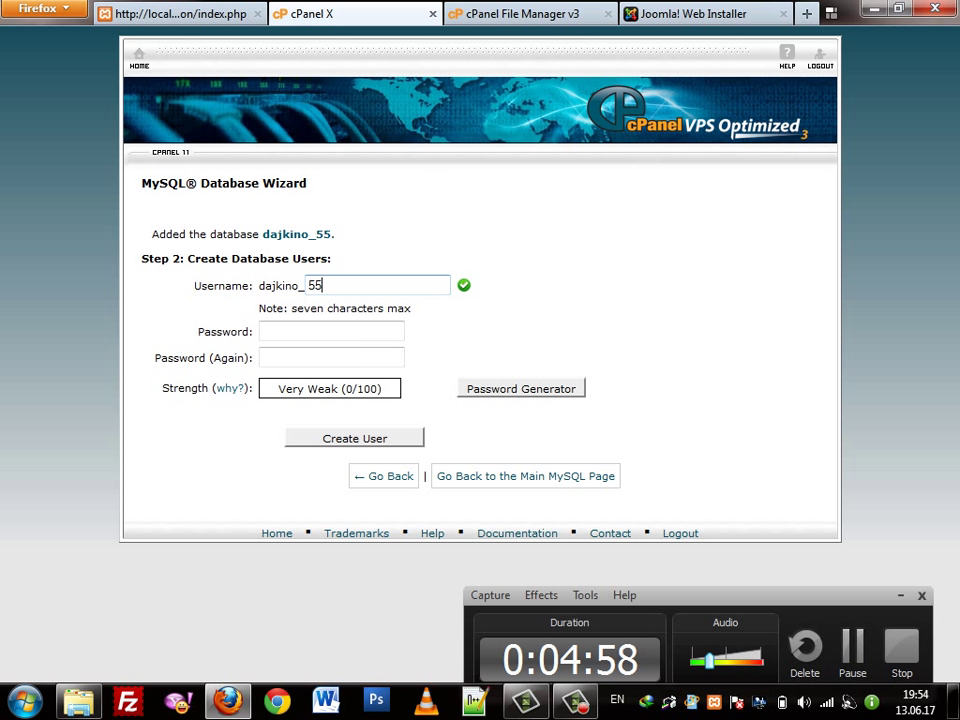
pyautogui.click(521, 388)
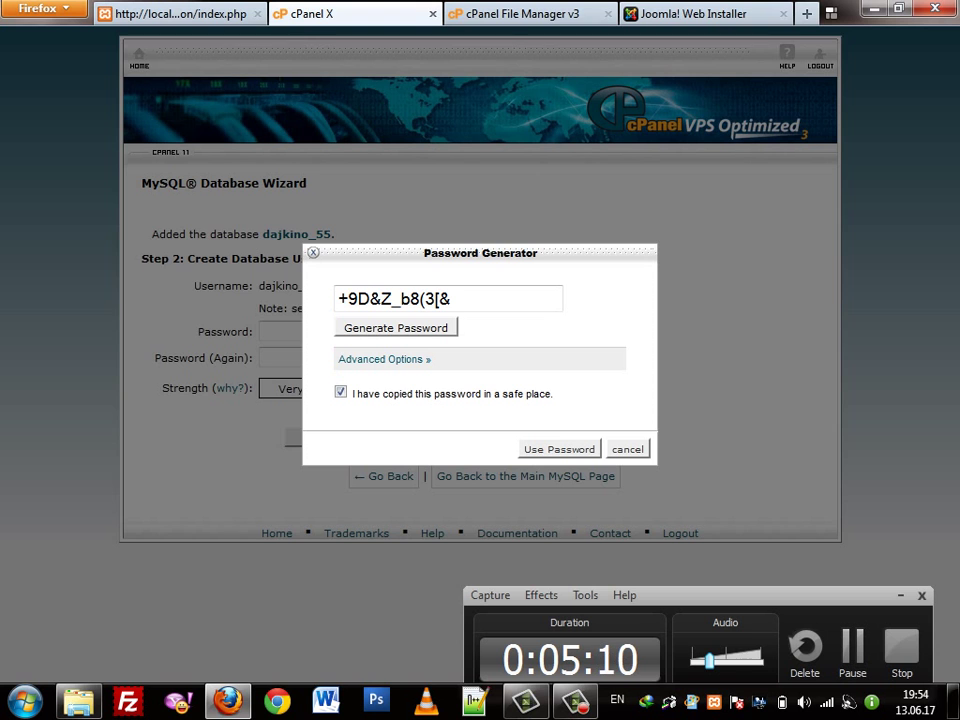
pyautogui.click(627, 449)
pyautogui.click(489, 388)
pyautogui.click(340, 392)
pyautogui.click(559, 449)
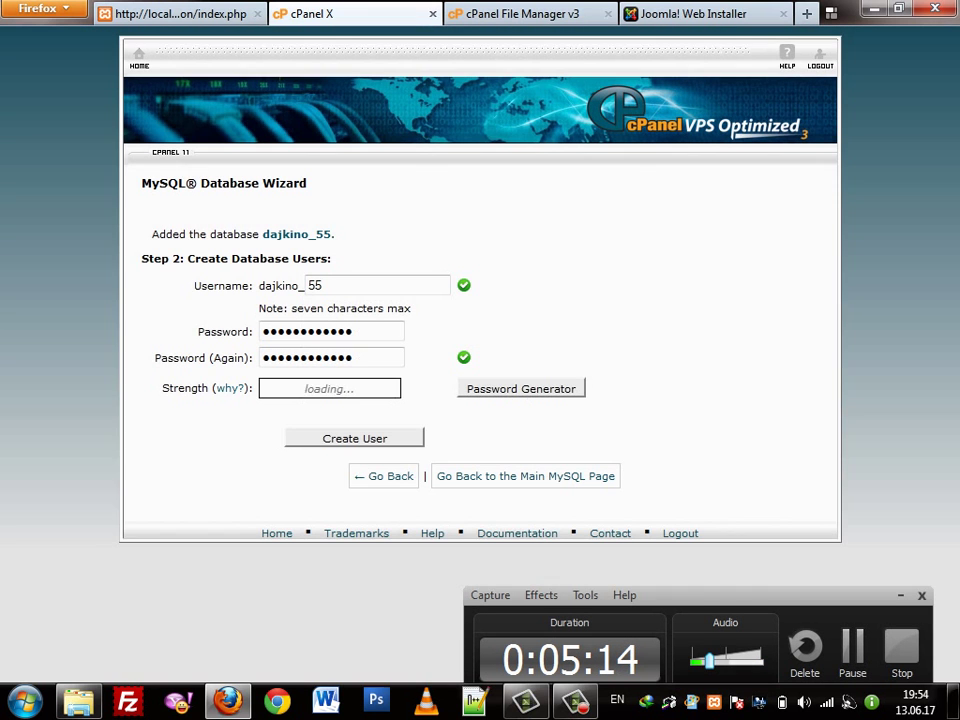
pyautogui.click(354, 438)
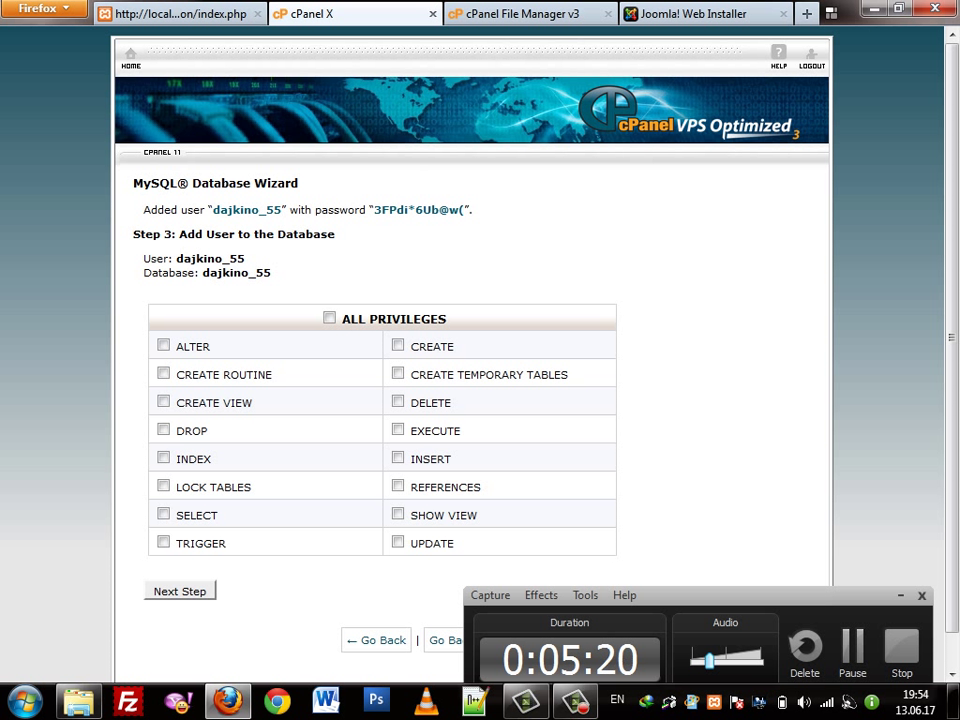
pyautogui.click(329, 318)
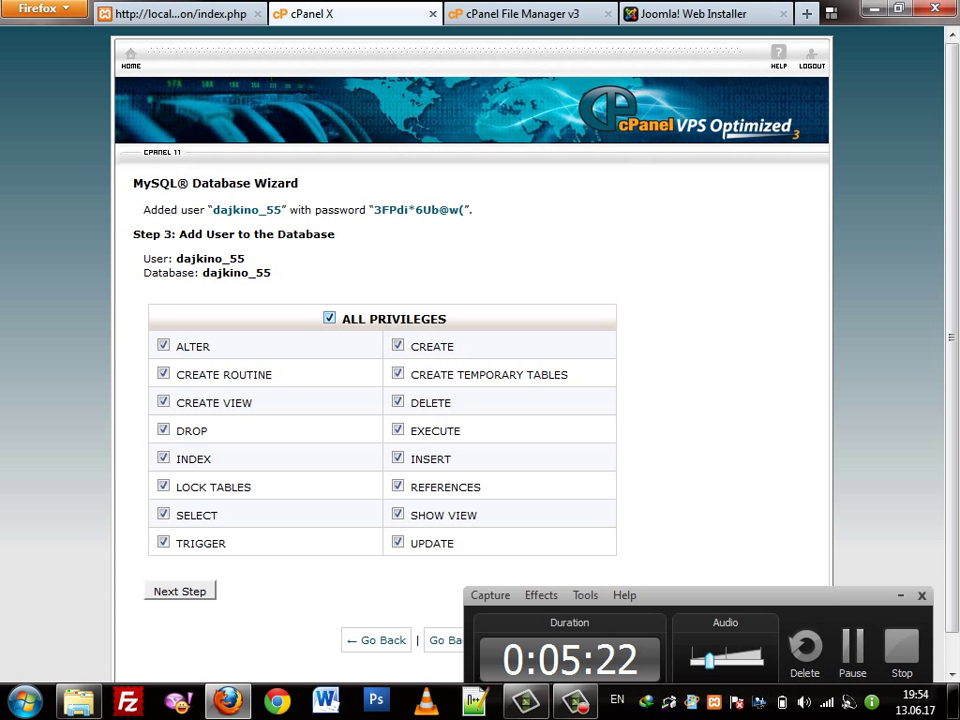
# Copy the new database user's password from cPanel into Joomla's database Password field
pyautogui.moveTo(374, 210); pyautogui.dragTo(465, 210)
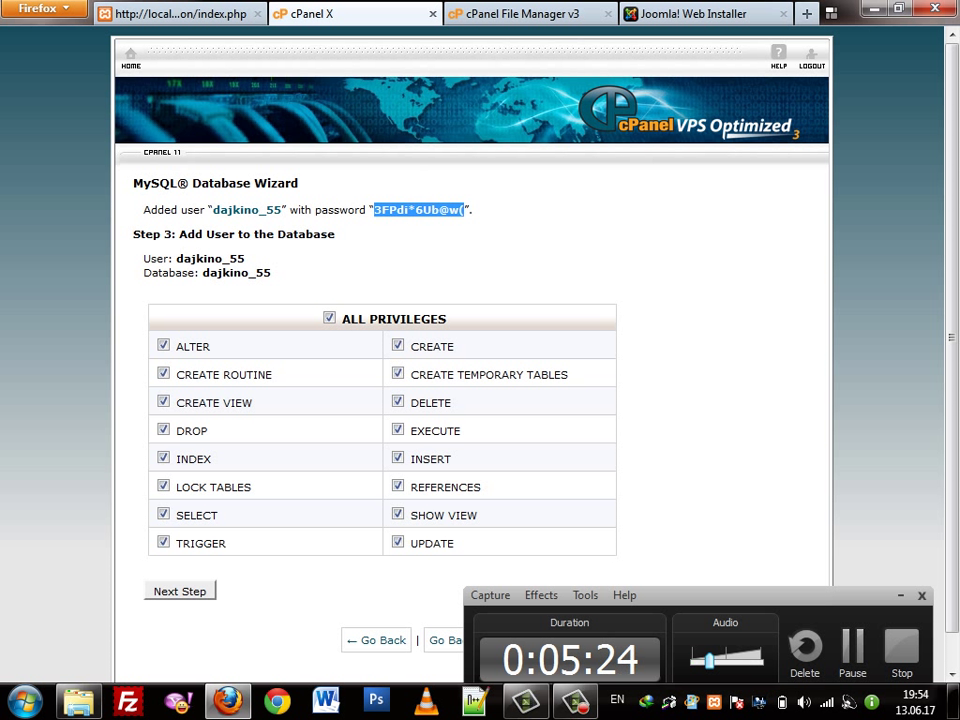
pyautogui.hotkey('ctrl', 'Tab')
pyautogui.hotkey('ctrl', 'Tab')
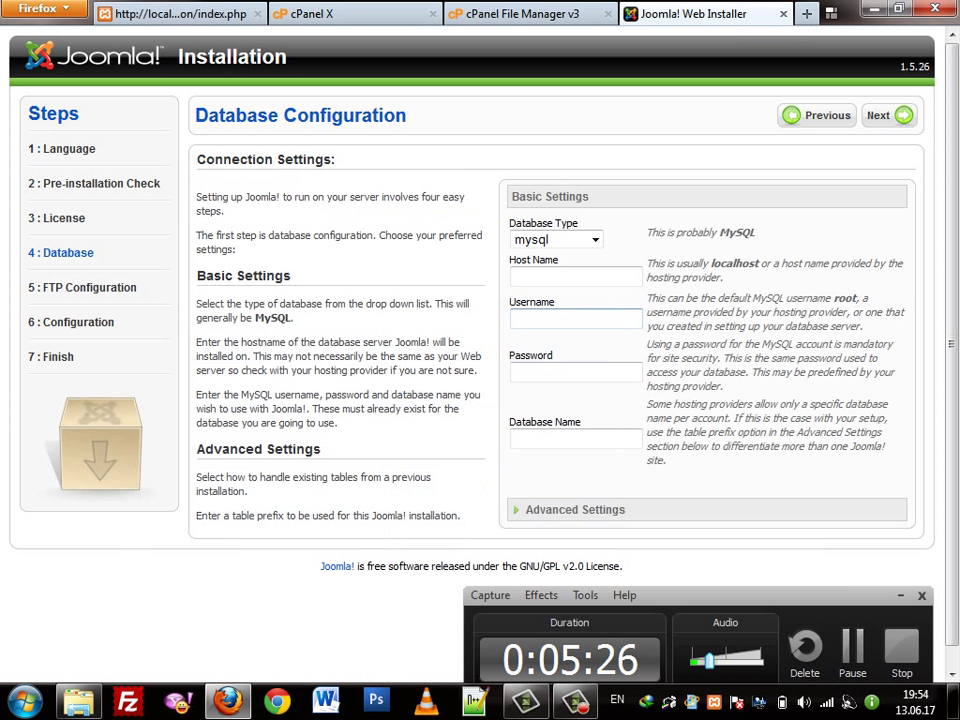
pyautogui.click(560, 372)
pyautogui.hotkey('ctrl', 'v')
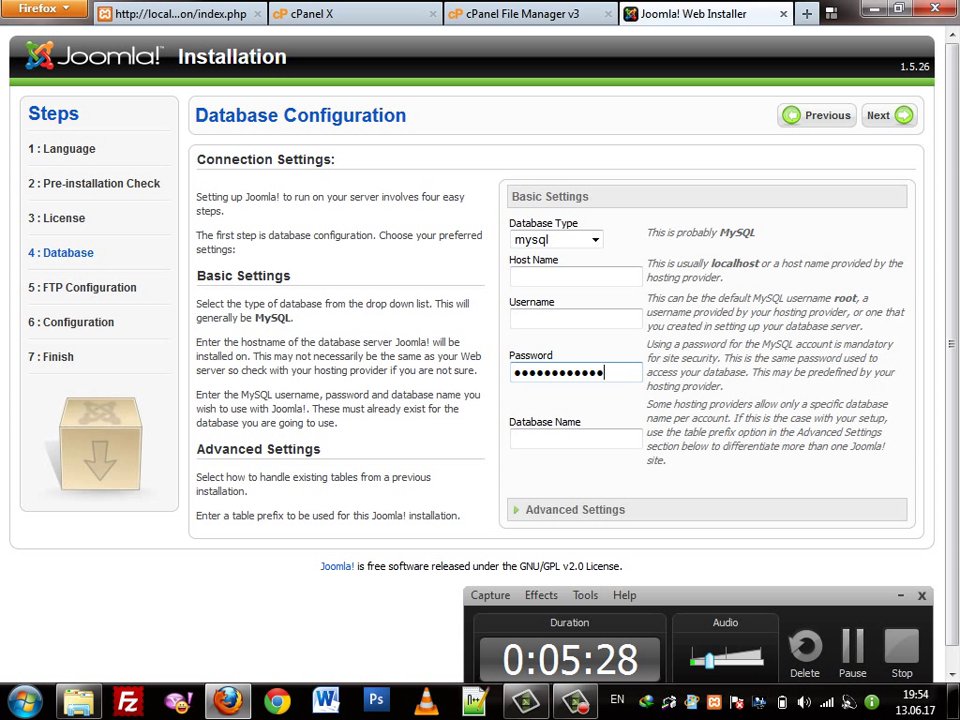
pyautogui.click(575, 277)
pyautogui.hotkey('ctrl', 'v')
pyautogui.hotkey('ctrl', 'z')
# Paste the new username into Joomla's Host Name and Database Name fields, then finish adding the user in cPanel
pyautogui.click(355, 13)
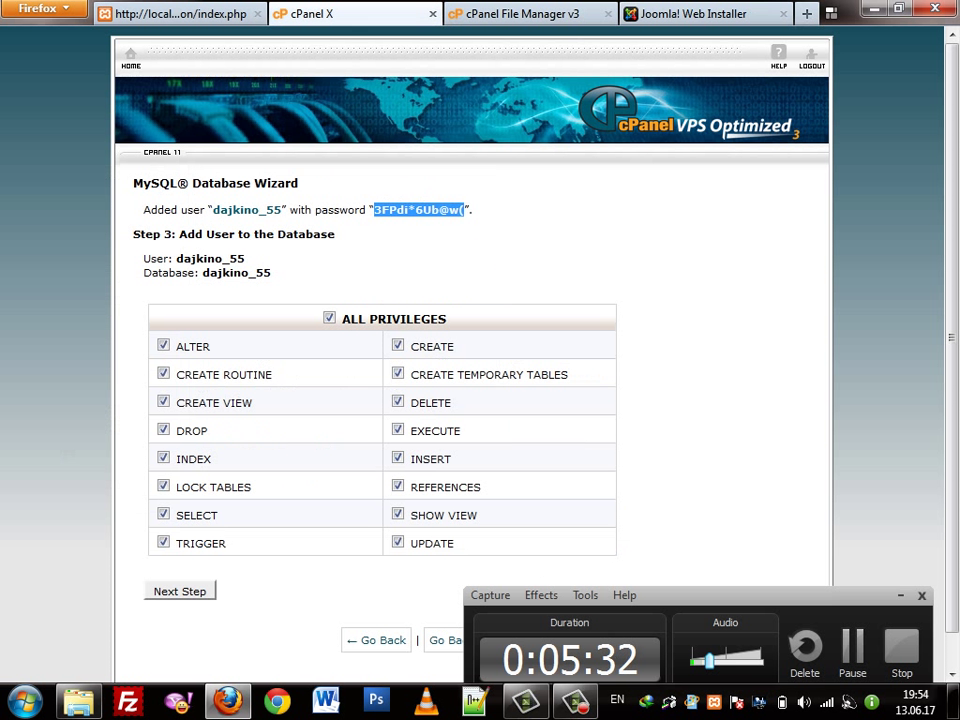
pyautogui.moveTo(212, 210); pyautogui.dragTo(275, 210)
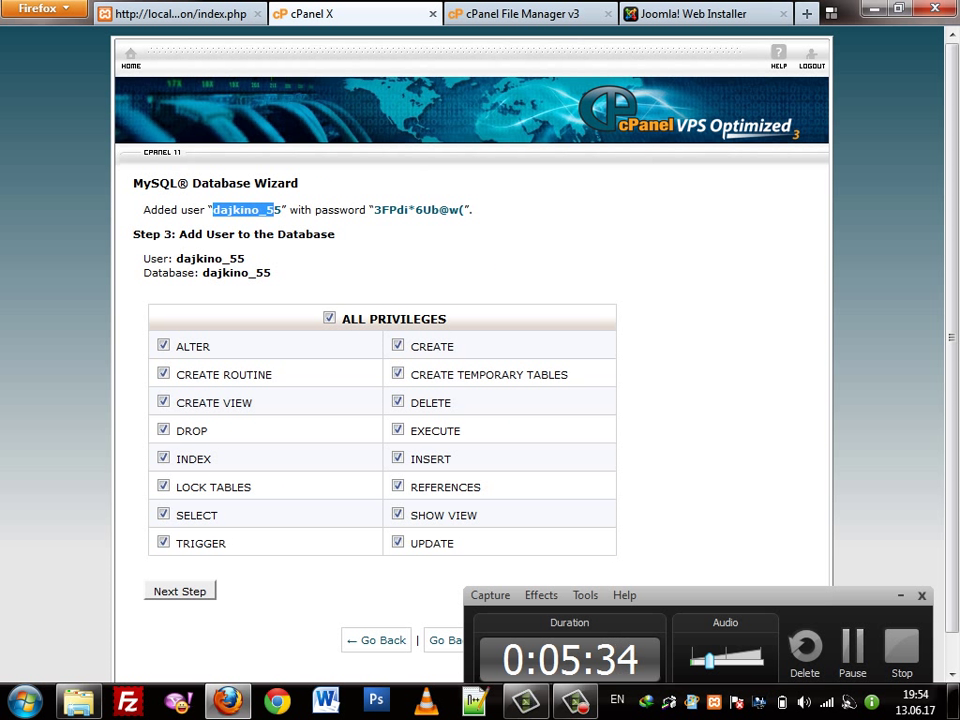
pyautogui.click(700, 13)
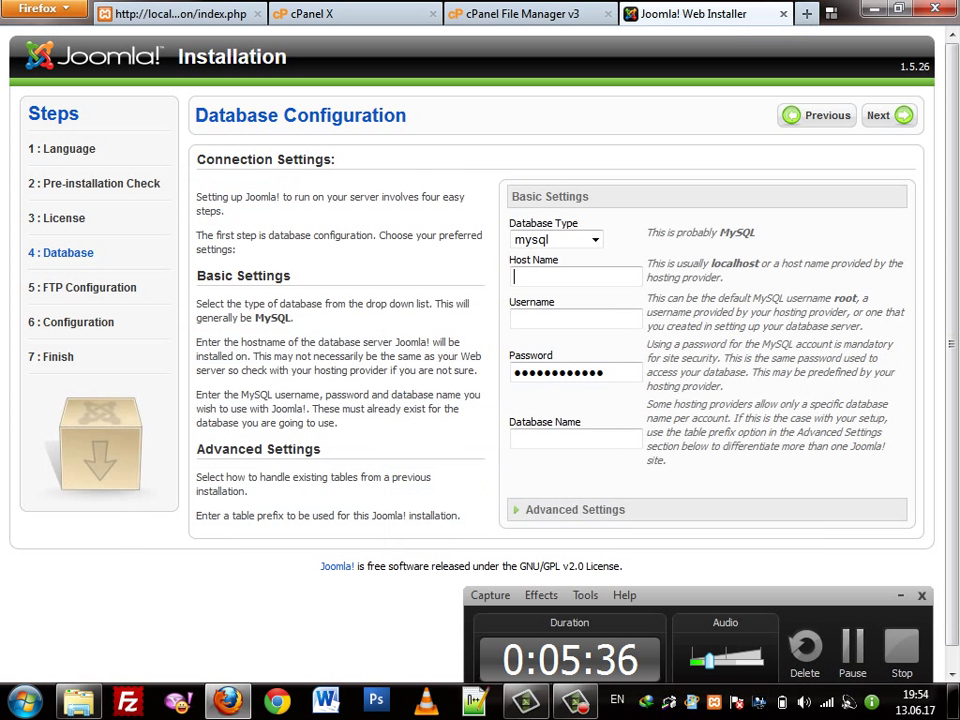
pyautogui.write('dajkino_55')
pyautogui.press('Tab')
pyautogui.press('Tab')
pyautogui.press('Tab')
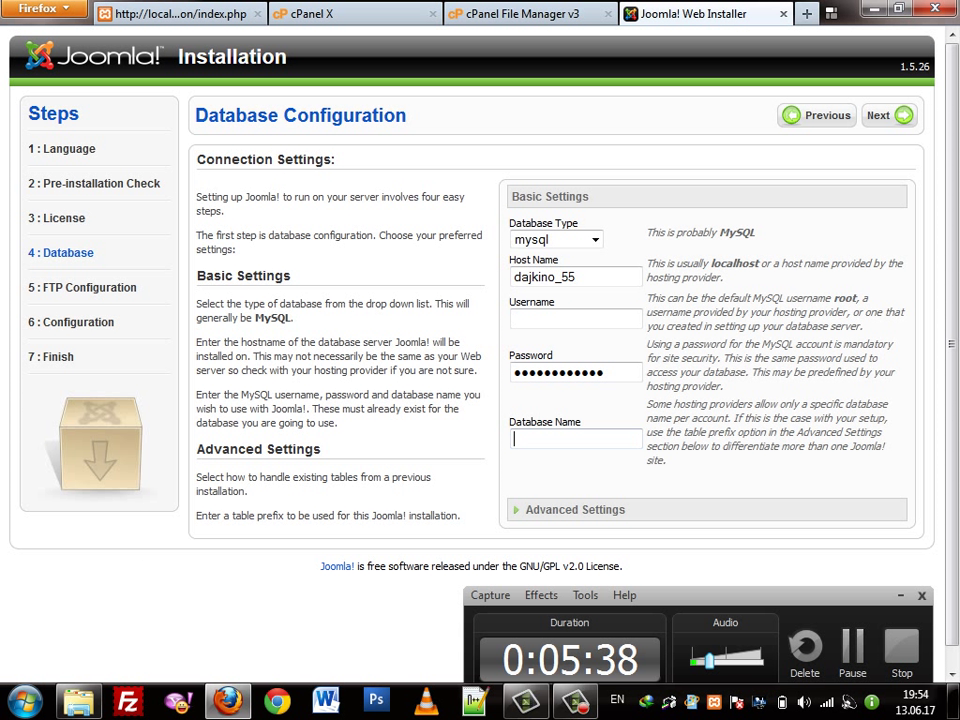
pyautogui.write('dajkino_55')
pyautogui.hotkey('ctrl', '2')
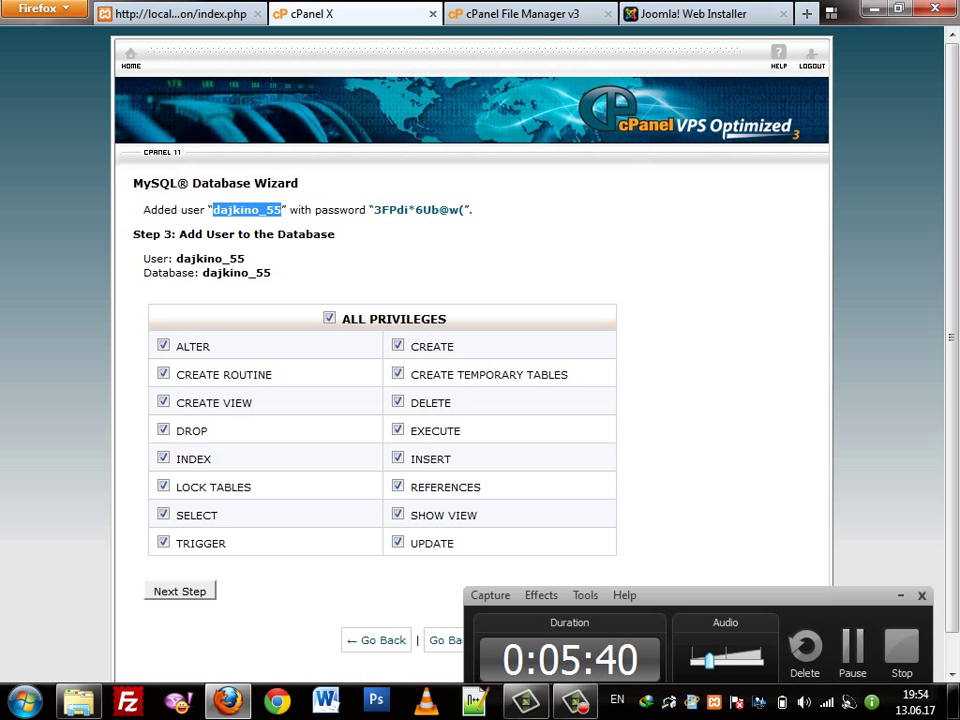
pyautogui.press('Return')
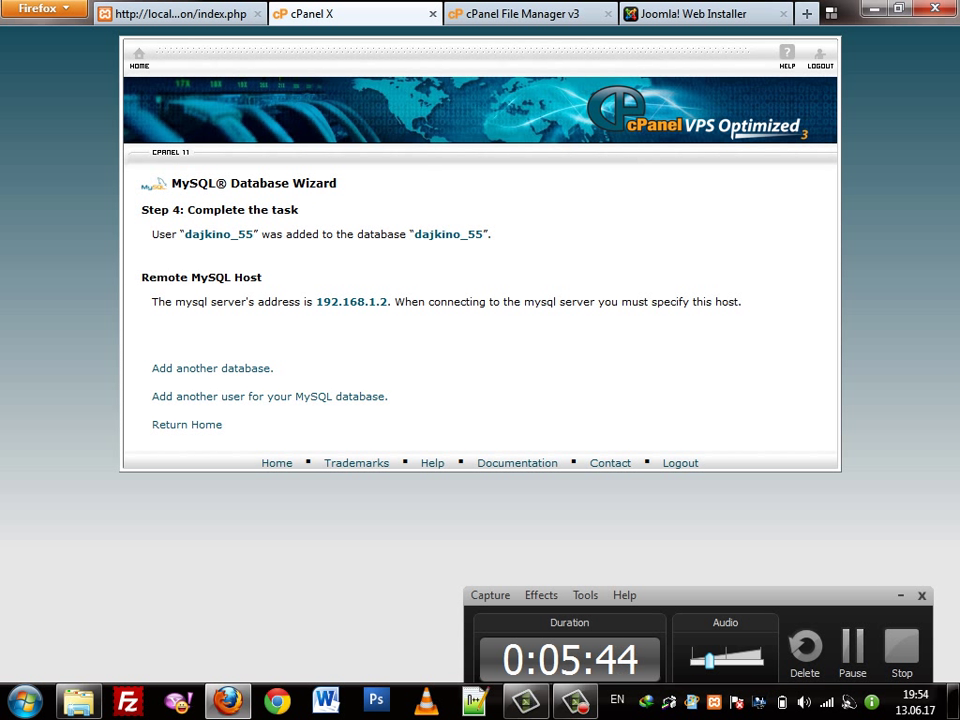
# Set the database Host Name to 192.168.1.2, submit, and skip past the FTP settings
pyautogui.moveTo(316, 301); pyautogui.dragTo(380, 302)
pyautogui.hotkey('ctrl', 'c')
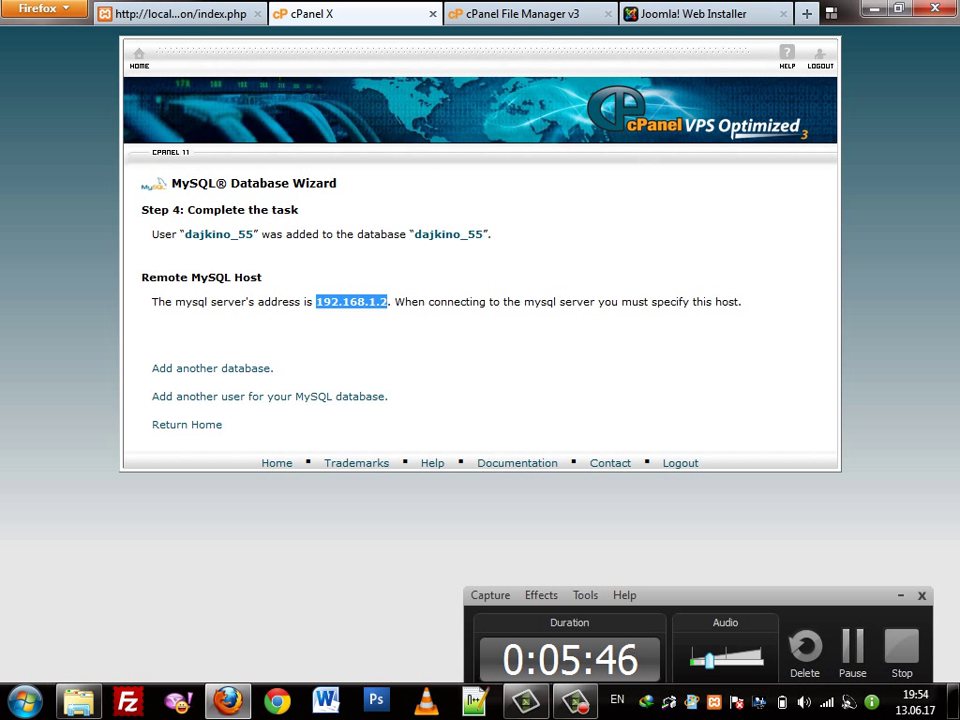
pyautogui.click(700, 14)
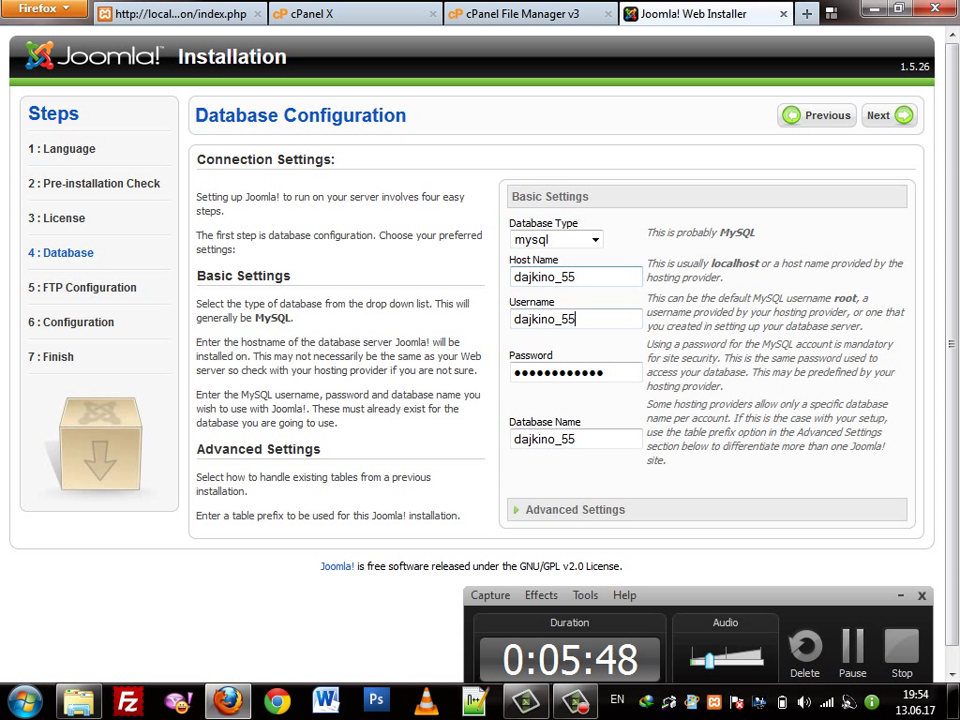
pyautogui.hotkey('ctrl', 'a')
pyautogui.hotkey('ctrl', 'v')
pyautogui.write('2')
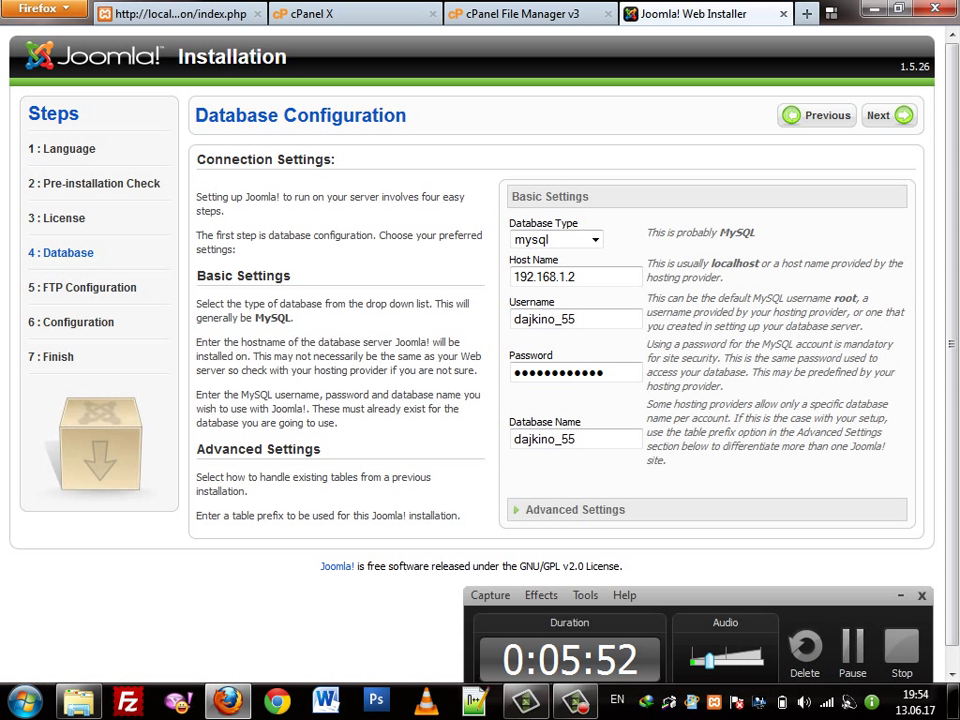
pyautogui.press('Return')
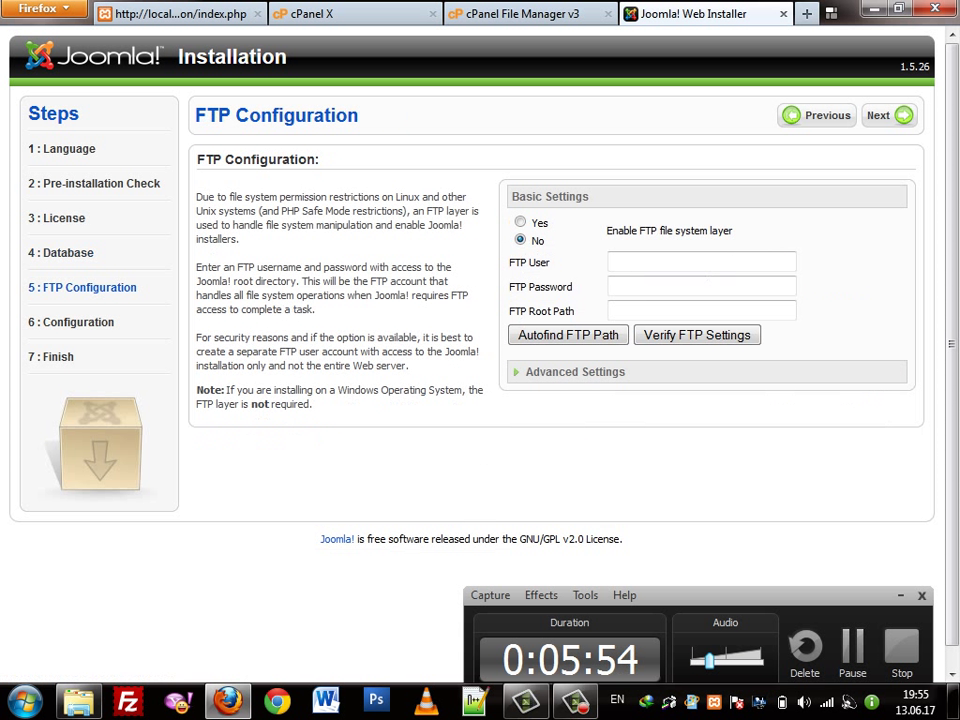
pyautogui.press('Return')
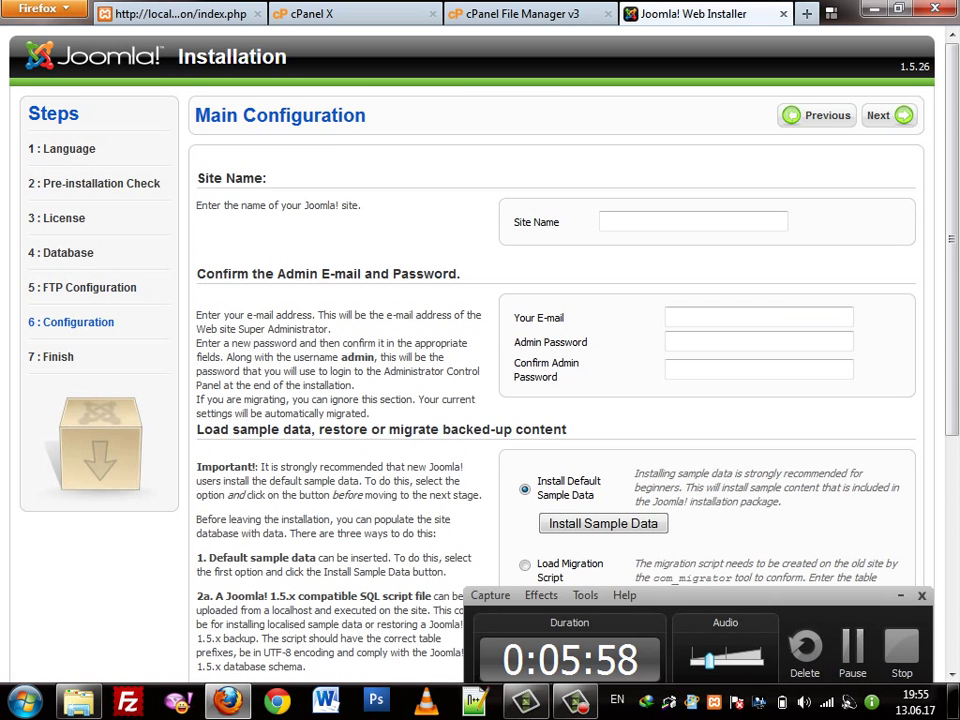
# Enter site name 55, the admin e-mail address, and the admin password twice
pyautogui.scroll(-5, 470, 495)
pyautogui.scroll(5, 470, 495)
pyautogui.click(693, 222)
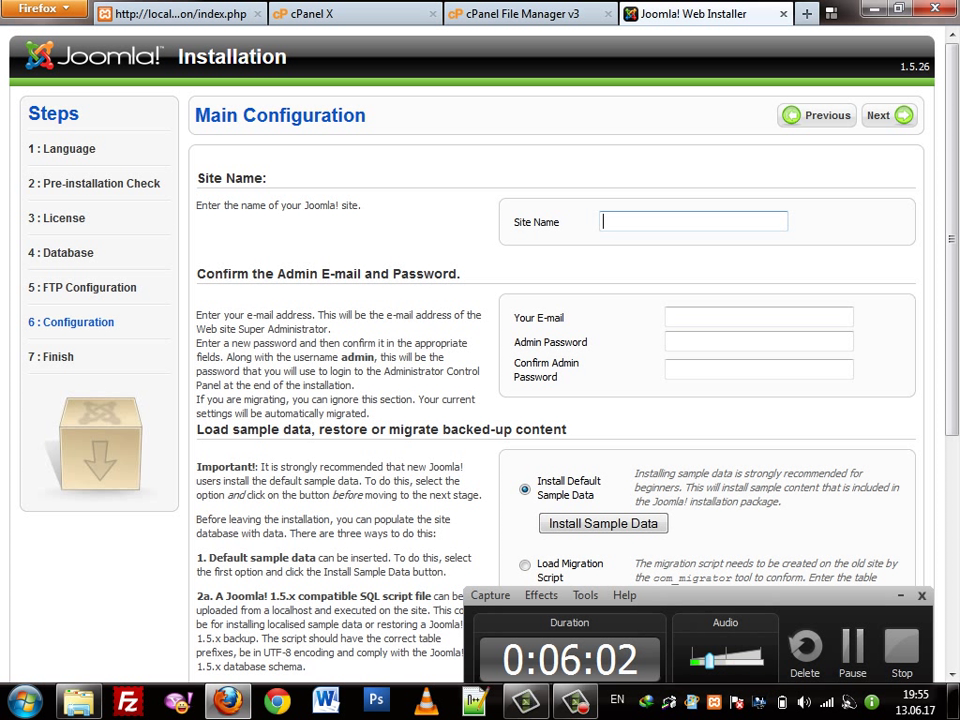
pyautogui.press('Tab')
pyautogui.press('Tab')
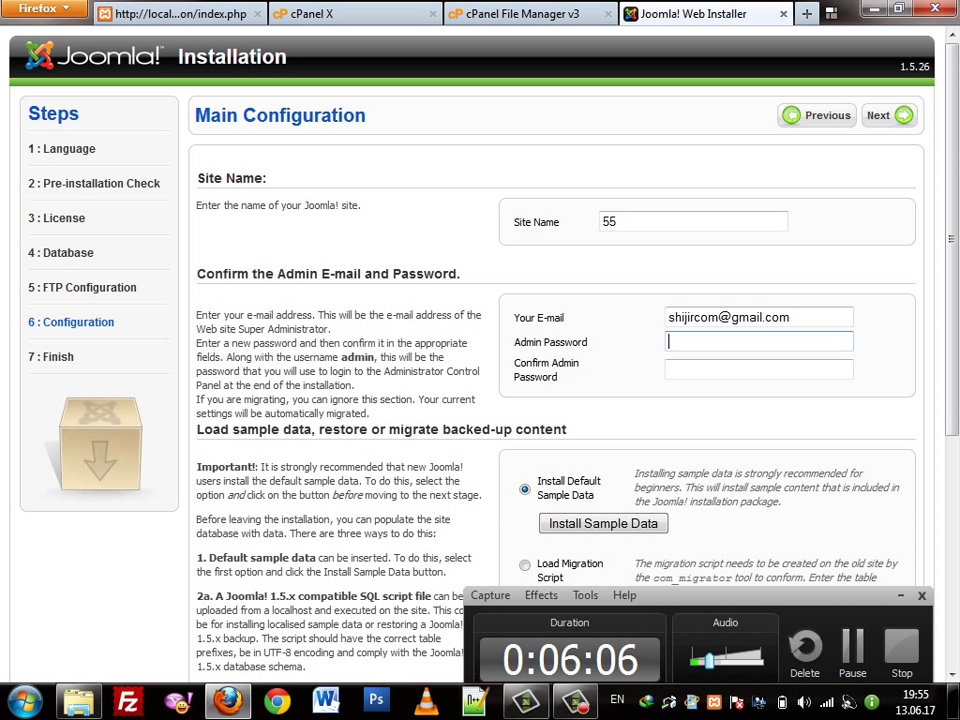
pyautogui.press('Tab')
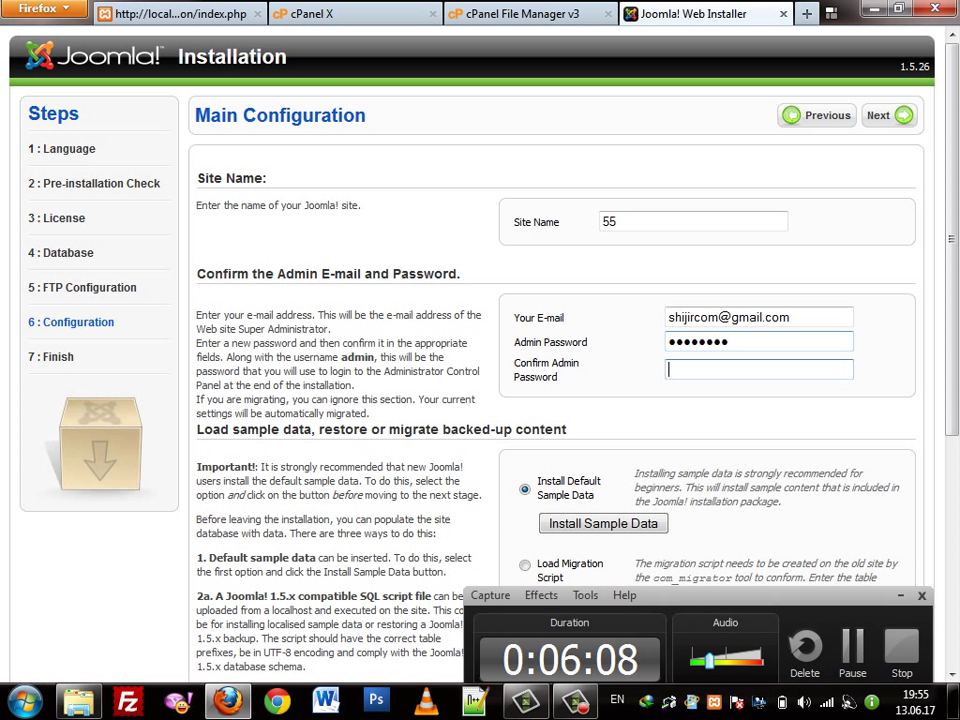
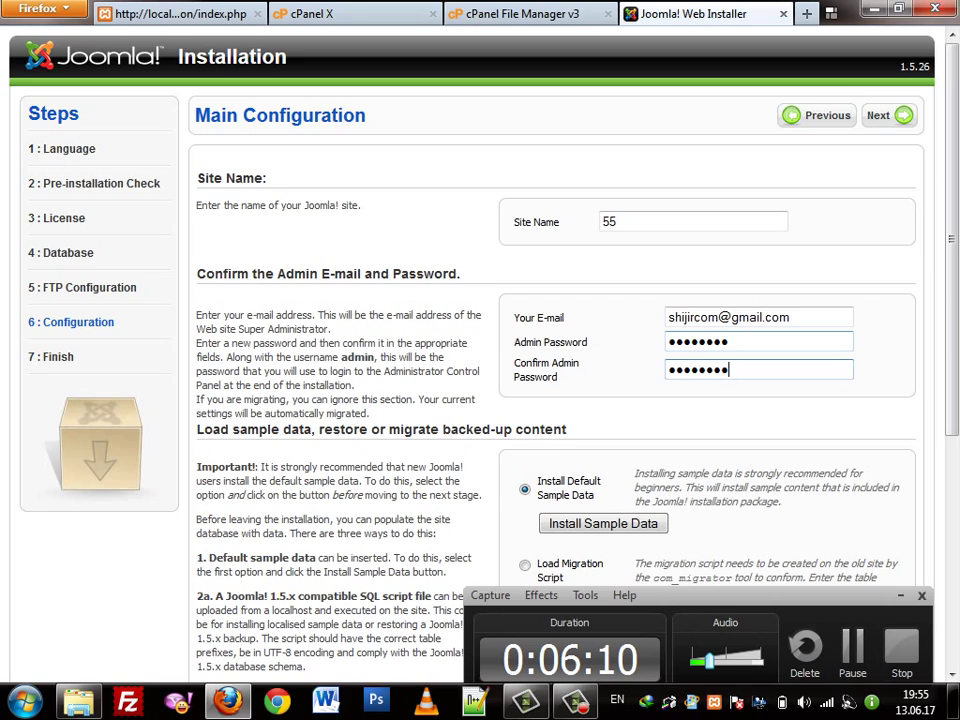
# Submit the main configuration without sample data and bring up cPanel File Manager
pyautogui.scroll(-1, 480, 360)
pyautogui.scroll(-5, 480, 360)
pyautogui.scroll(6, 480, 360)
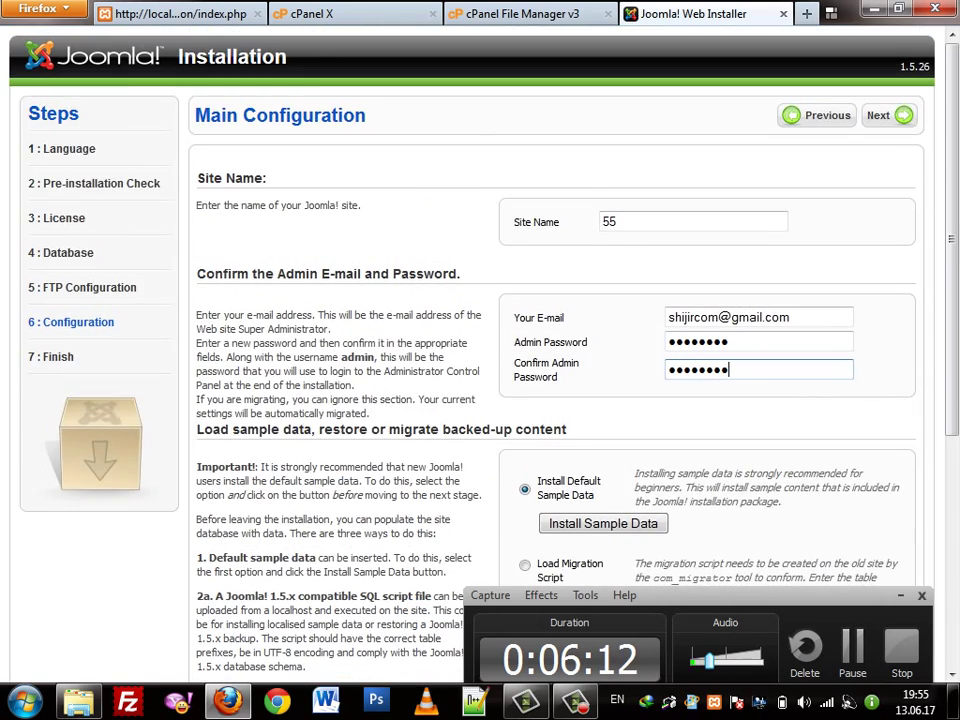
pyautogui.press('Return')
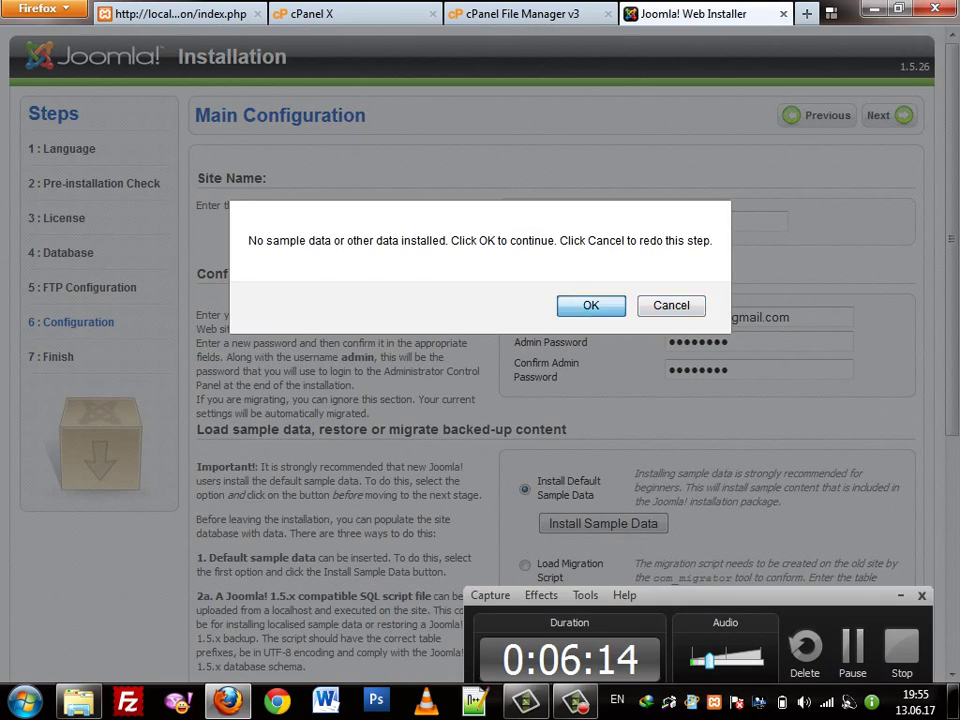
pyautogui.press('Return')
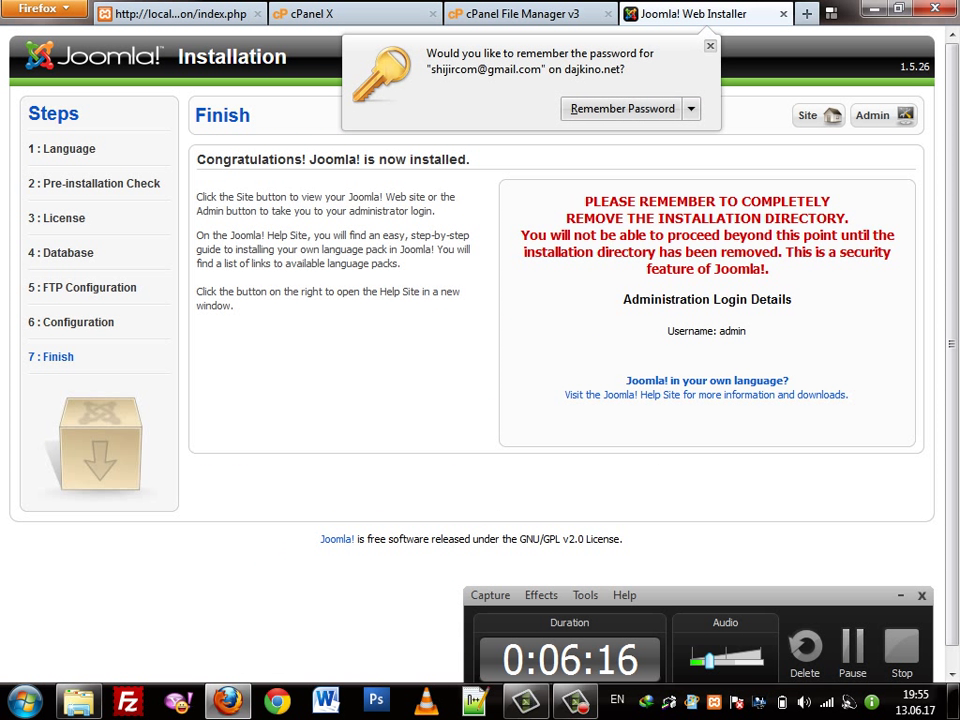
pyautogui.click(525, 14)
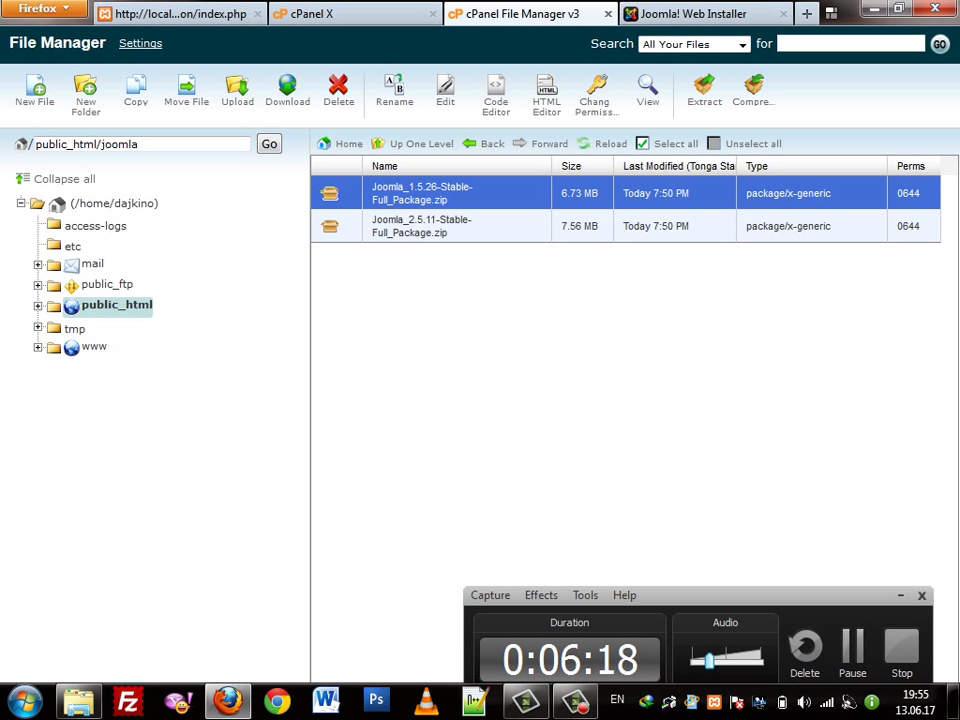
# Refresh public_html/joomla, delete the installation folder, and return to the Finish page
pyautogui.click(606, 143)
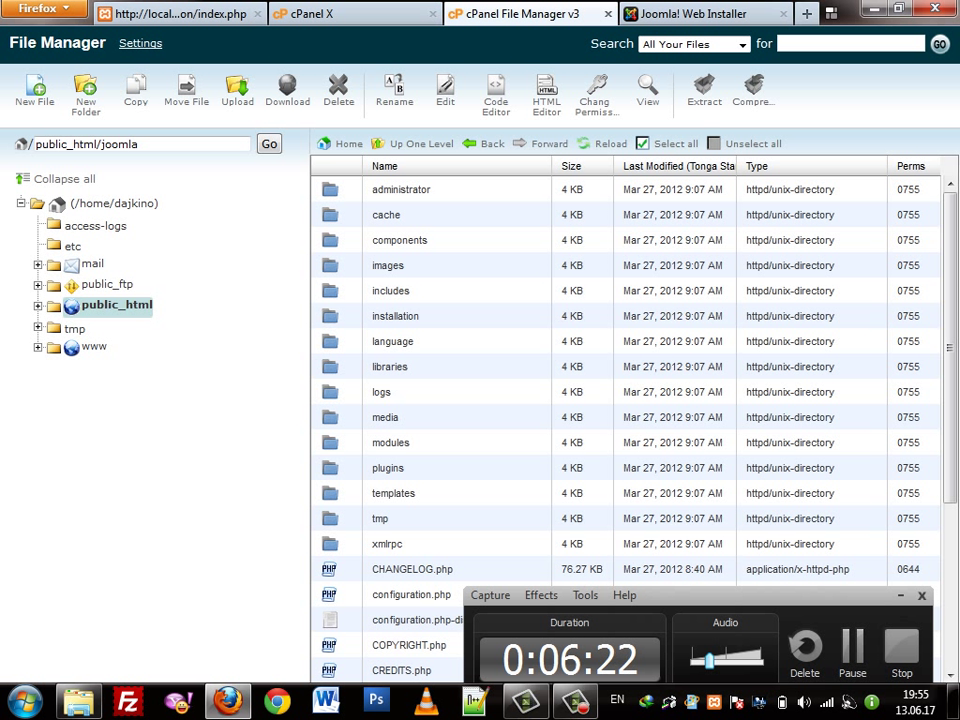
pyautogui.click(395, 316)
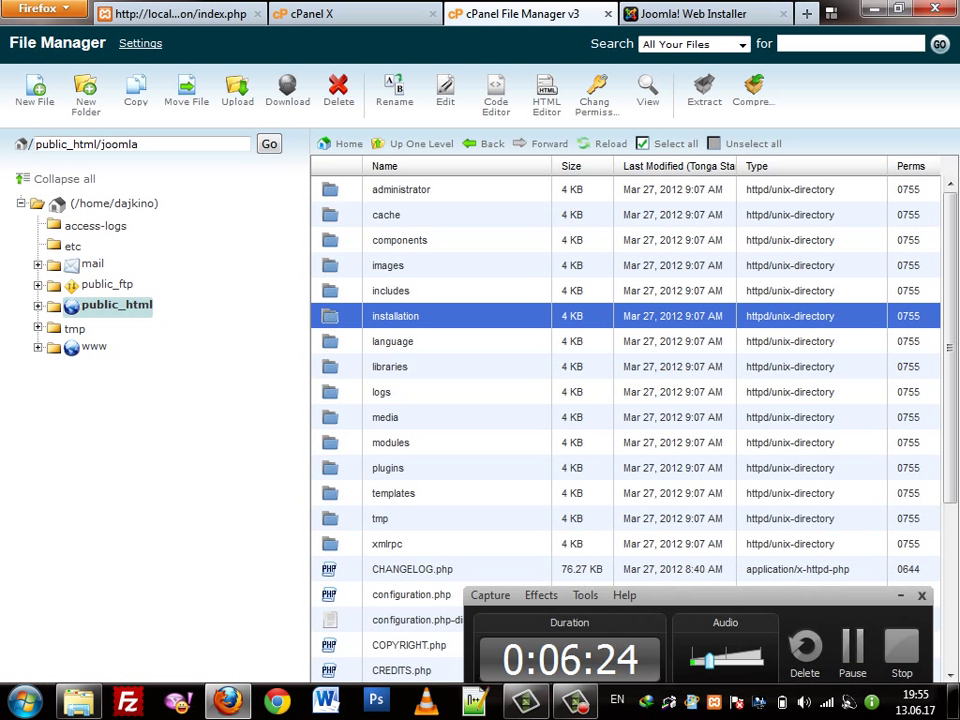
pyautogui.click(338, 90)
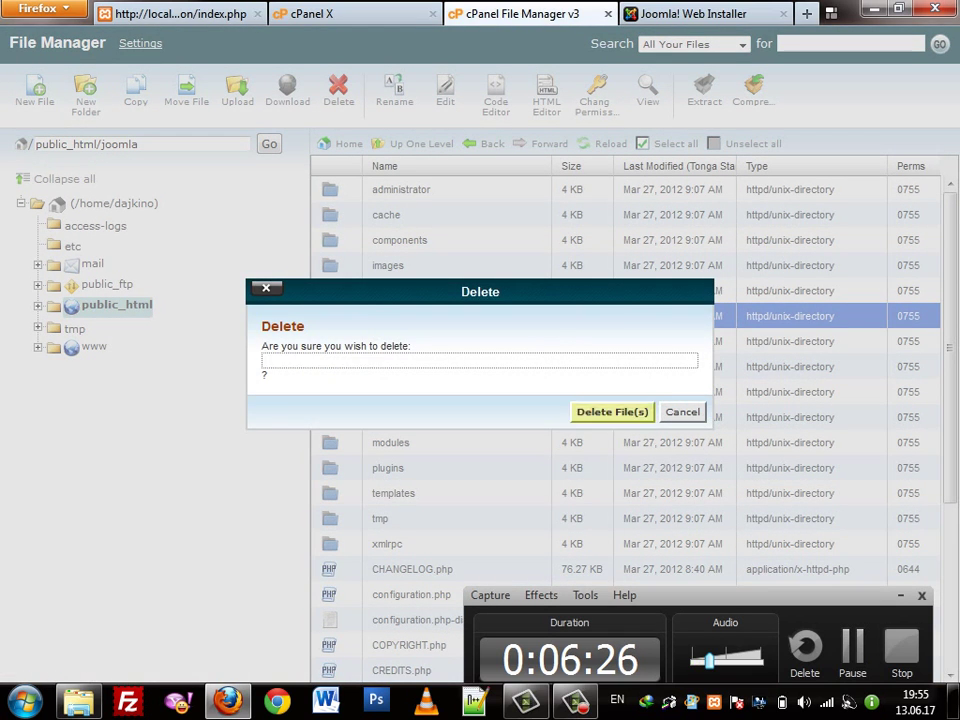
pyautogui.click(615, 409)
pyautogui.hotkey('ctrl', 'Tab')
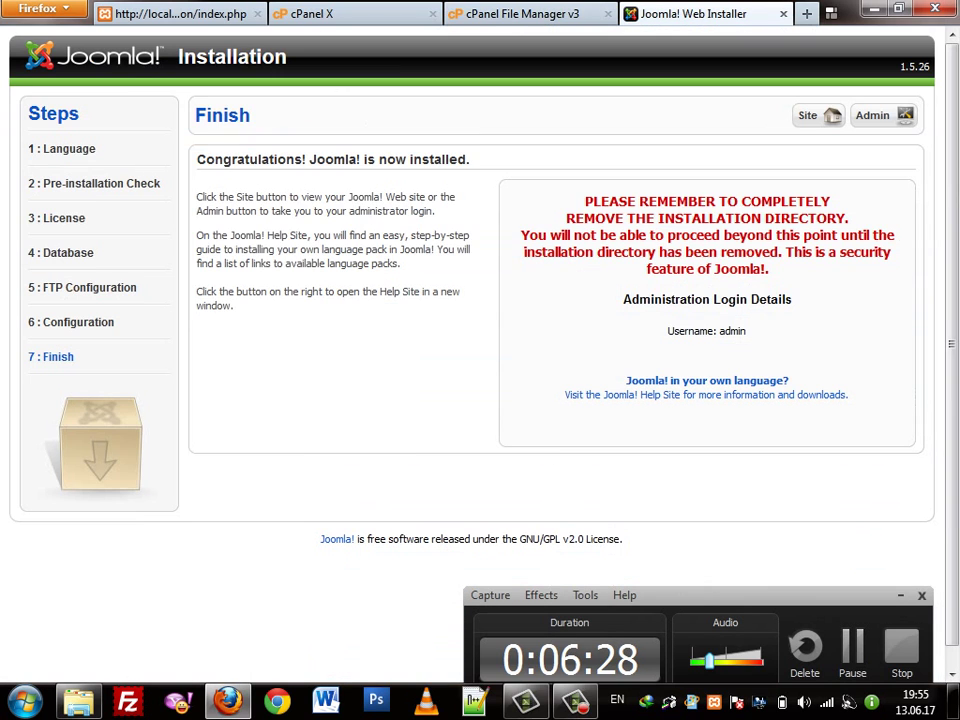
# Open the newly installed site's front page from the Finish step
pyautogui.doubleClick(732, 330)
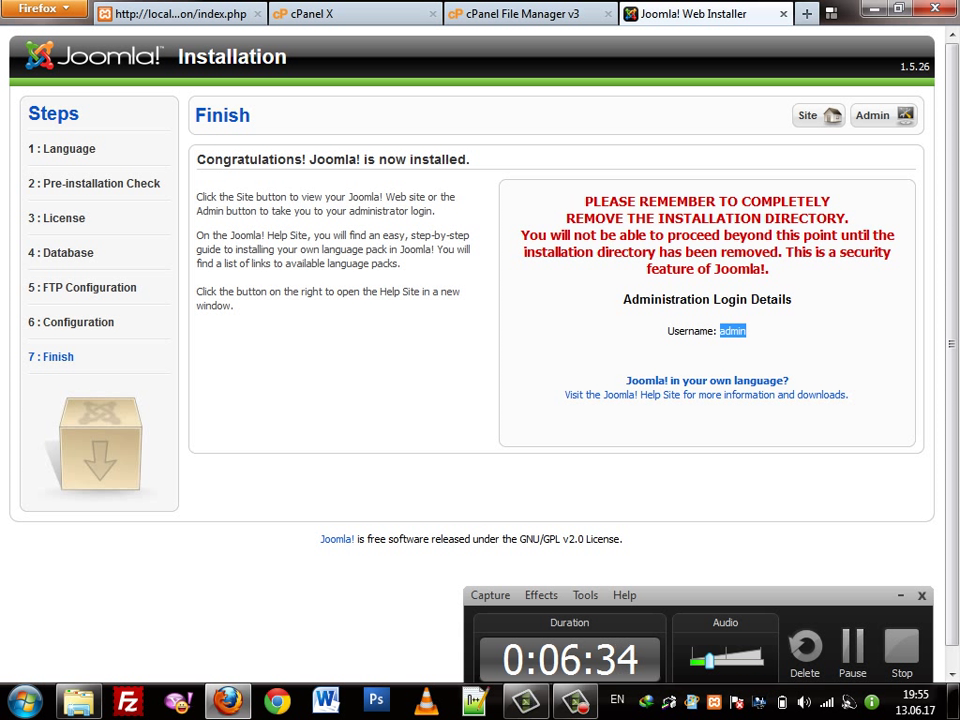
pyautogui.click(806, 116)
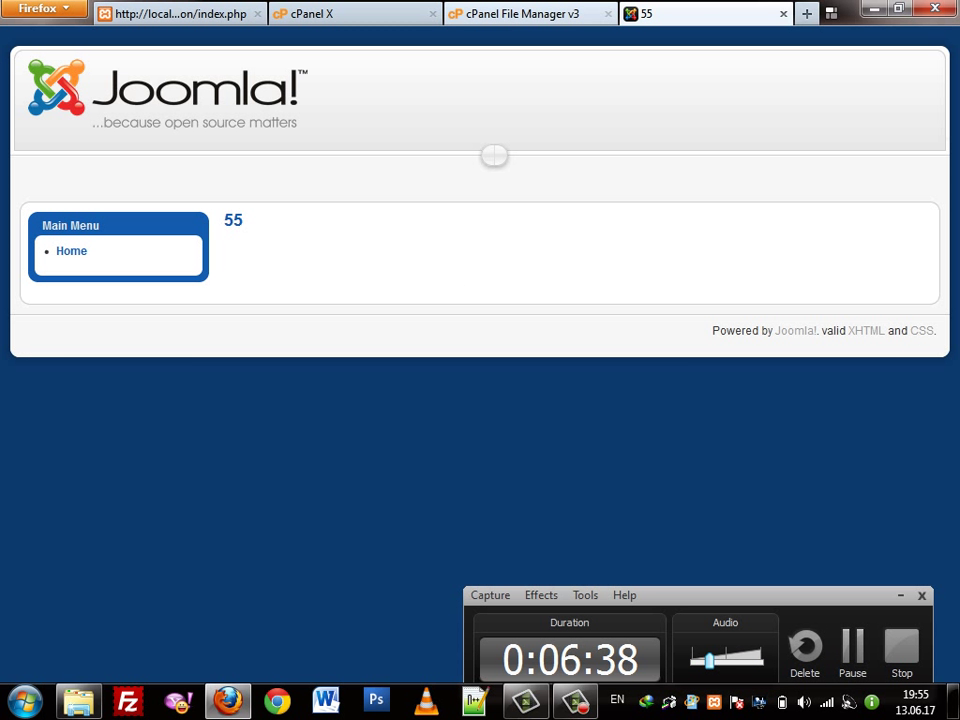
# Reload the site's Home page and reveal Firefox's menu bar
pyautogui.hotkey('ctrl', 'pageup')
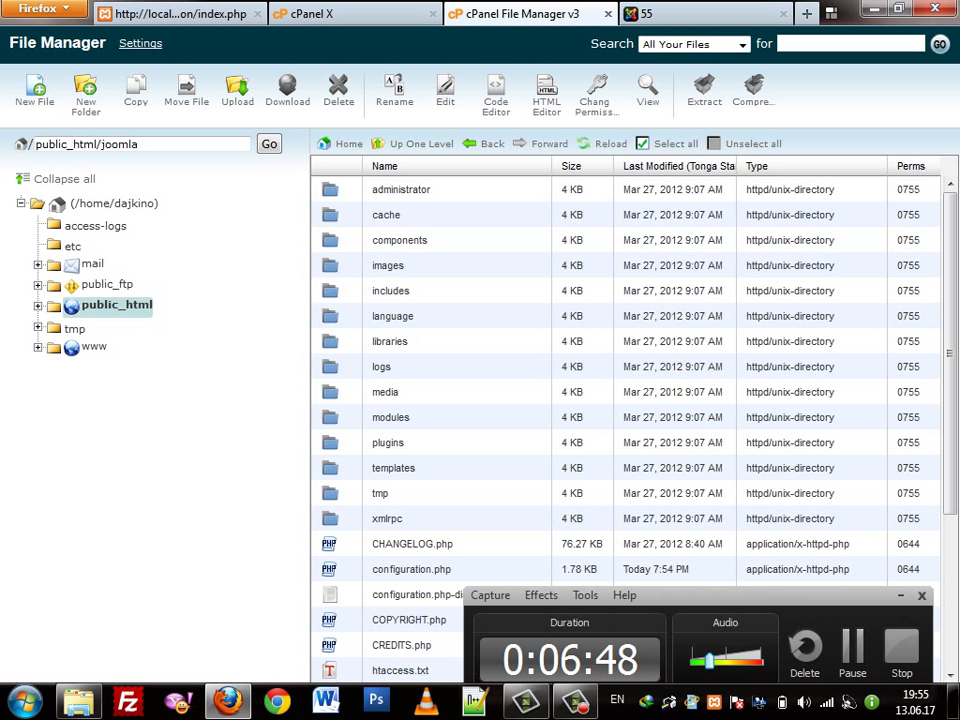
pyautogui.hotkey('ctrl', 'Tab')
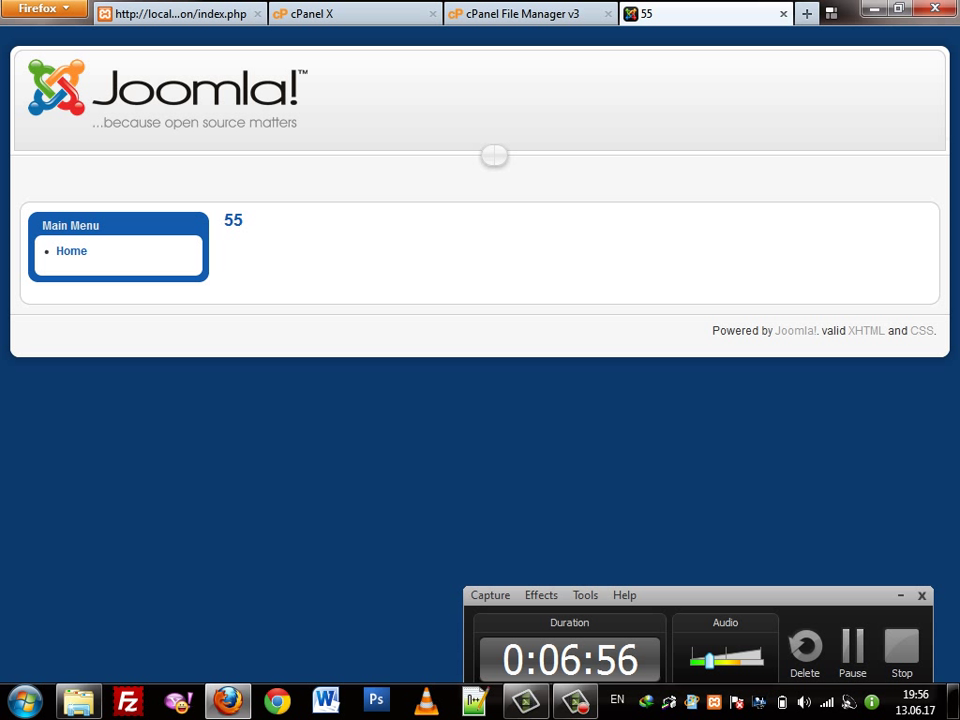
pyautogui.click(71, 251)
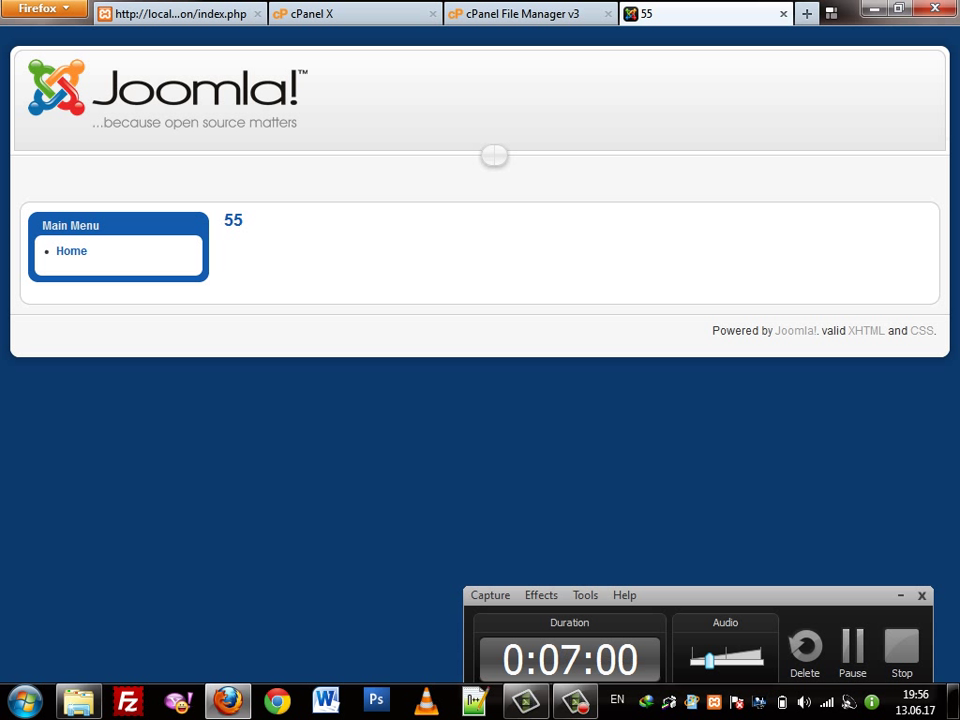
pyautogui.rightClick(672, 22)
pyautogui.press('Escape')
pyautogui.press('alt')
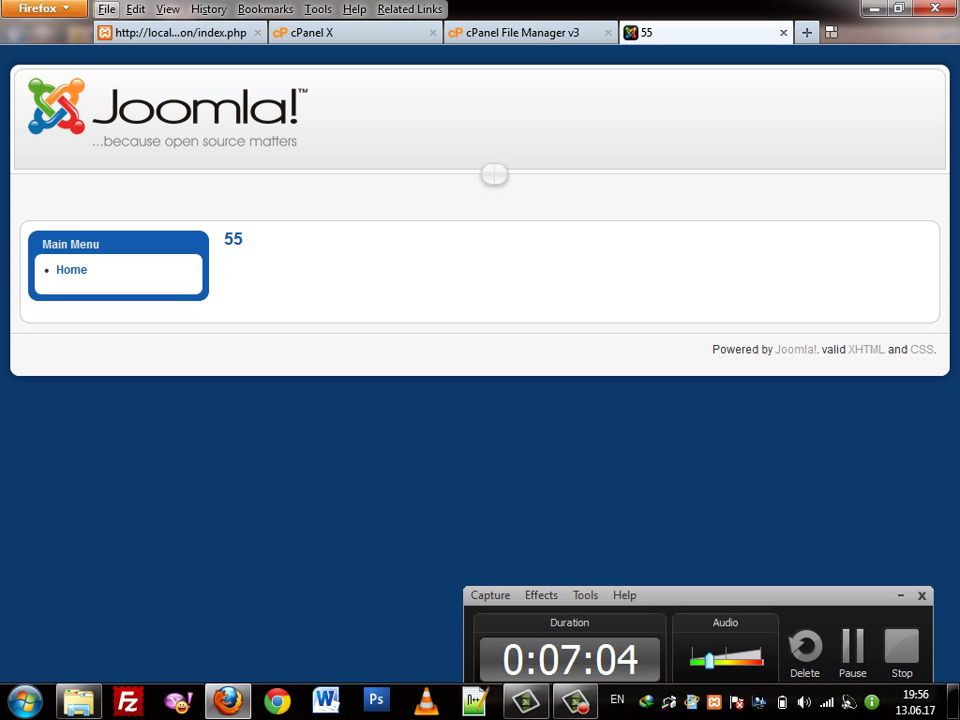
# Turn the Navigation Toolbar back on to show the address bar
pyautogui.rightClick(650, 11)
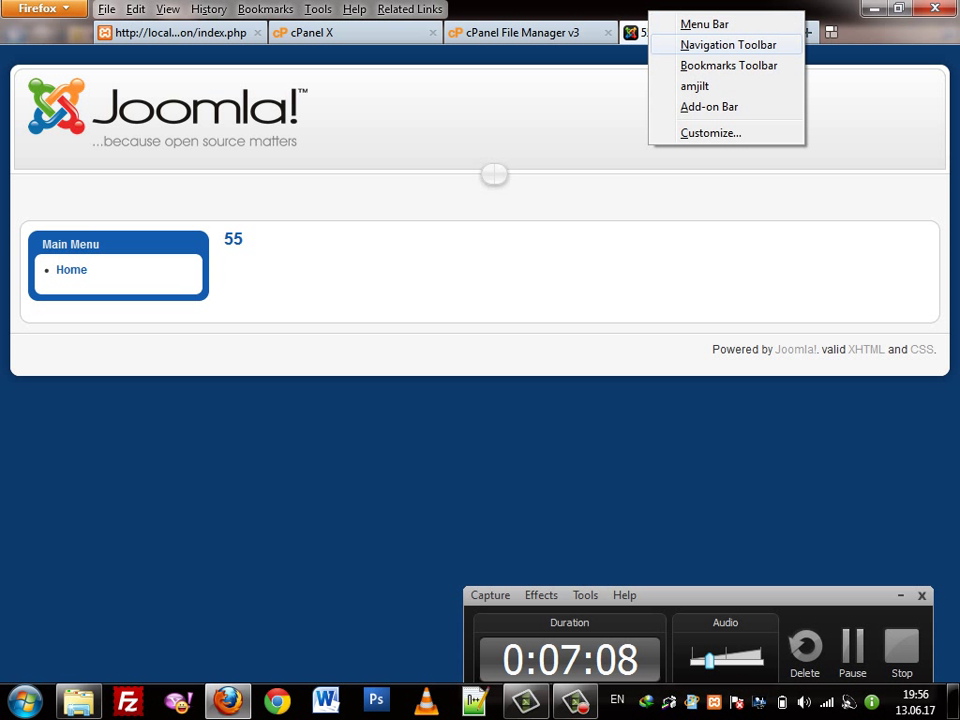
pyautogui.click(715, 45)
pyautogui.hotkey('ctrl', 'l')
pyautogui.press('End')
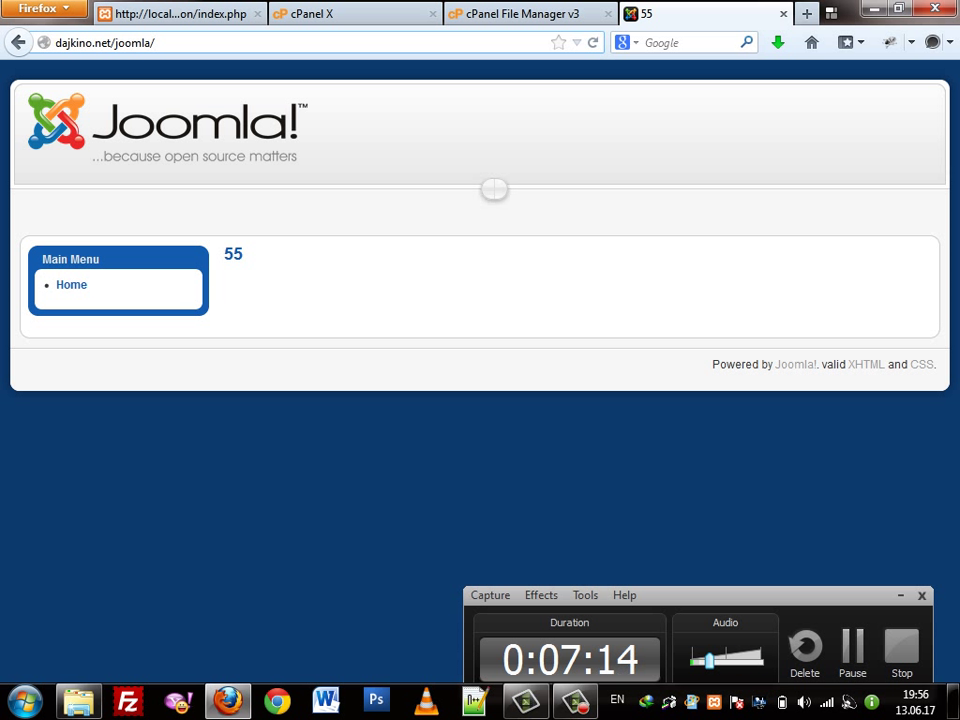
# Change the address to dajkino.net/joomla/administrator and load the login page
pyautogui.hotkey('ctrl', 'Tab')
pyautogui.hotkey('ctrl', 'Tab')
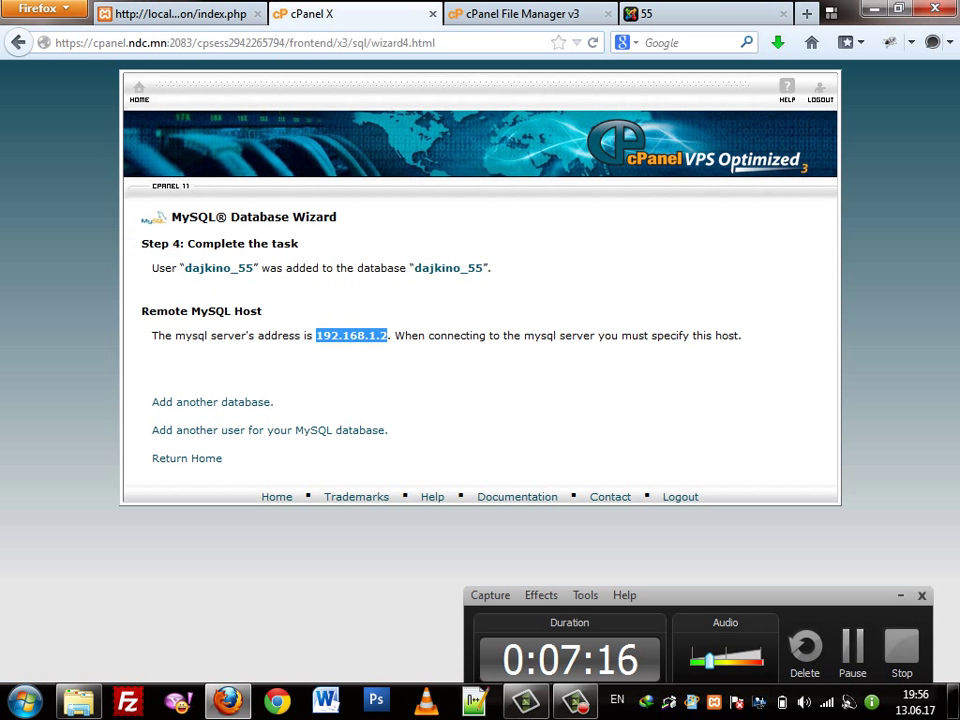
pyautogui.hotkey('ctrl', 'Tab')
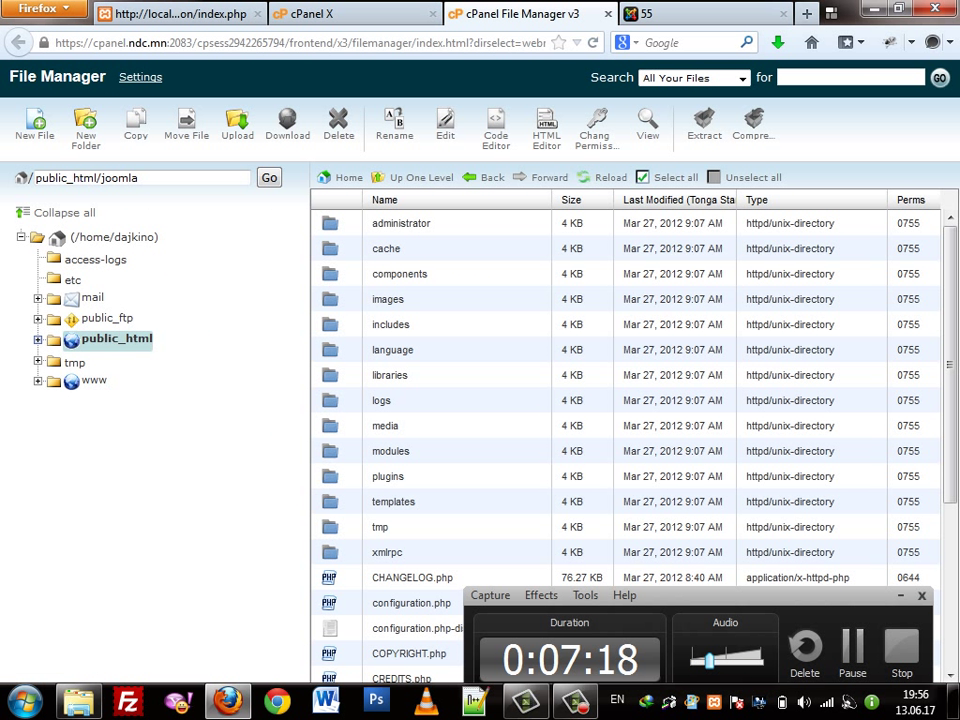
pyautogui.hotkey('ctrl', 'Tab')
pyautogui.click(155, 42)
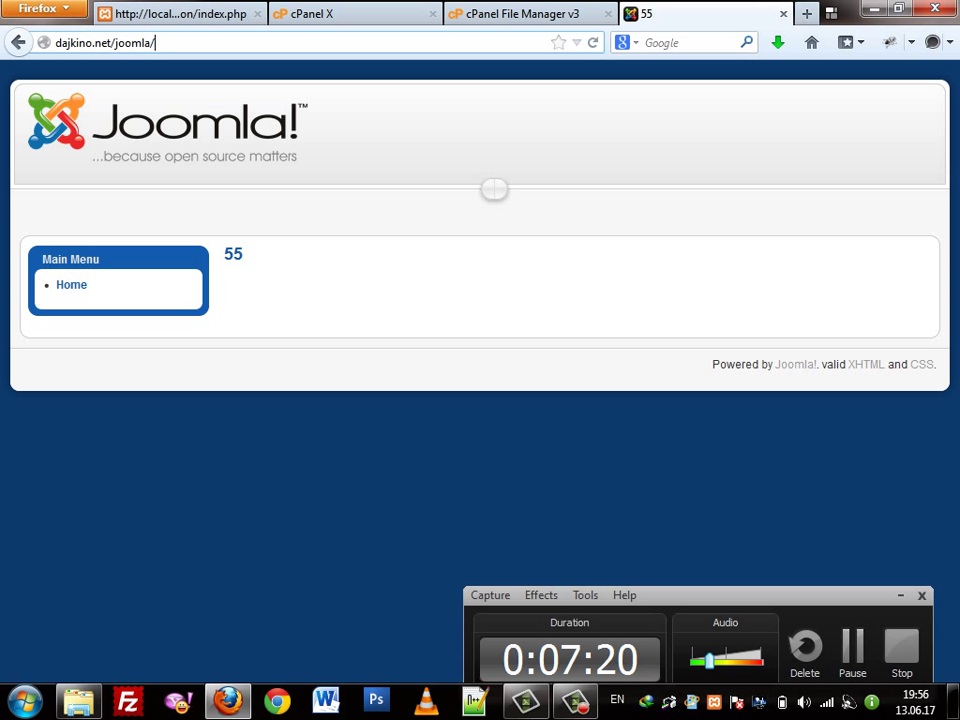
pyautogui.doubleClick(132, 43)
pyautogui.click(132, 43)
pyautogui.doubleClick(132, 43)
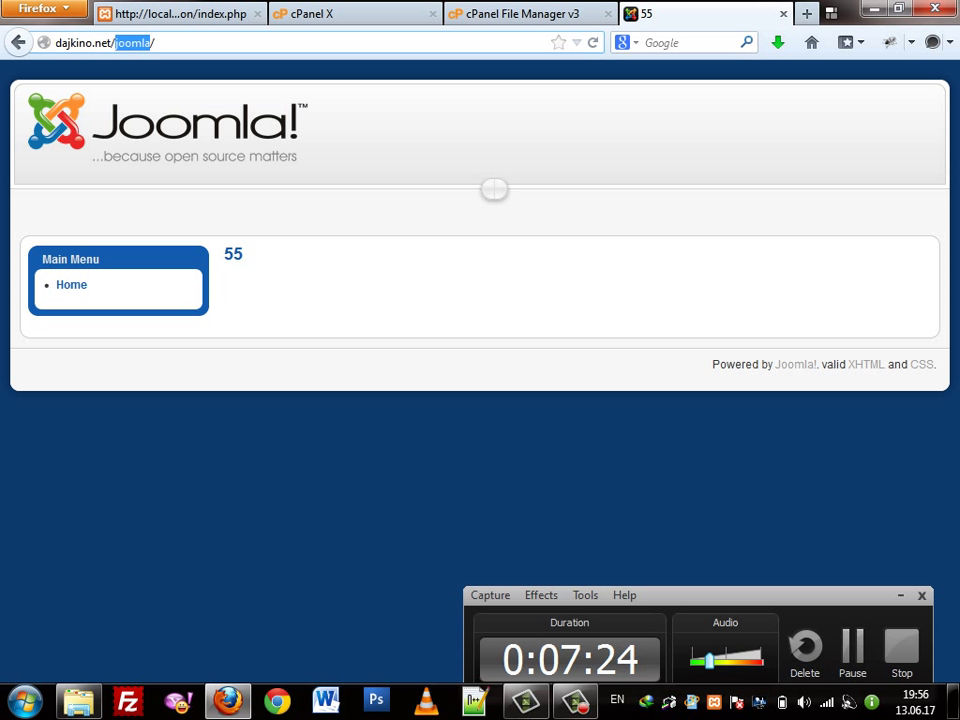
pyautogui.click(132, 43)
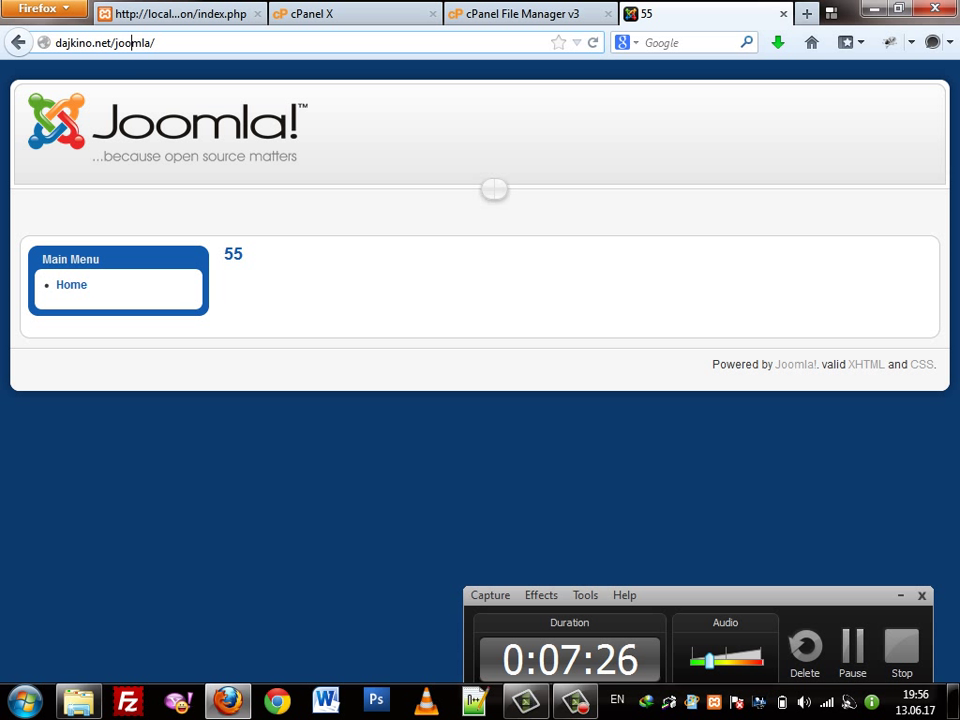
pyautogui.doubleClick(132, 43)
pyautogui.click(132, 43)
pyautogui.write('admini')
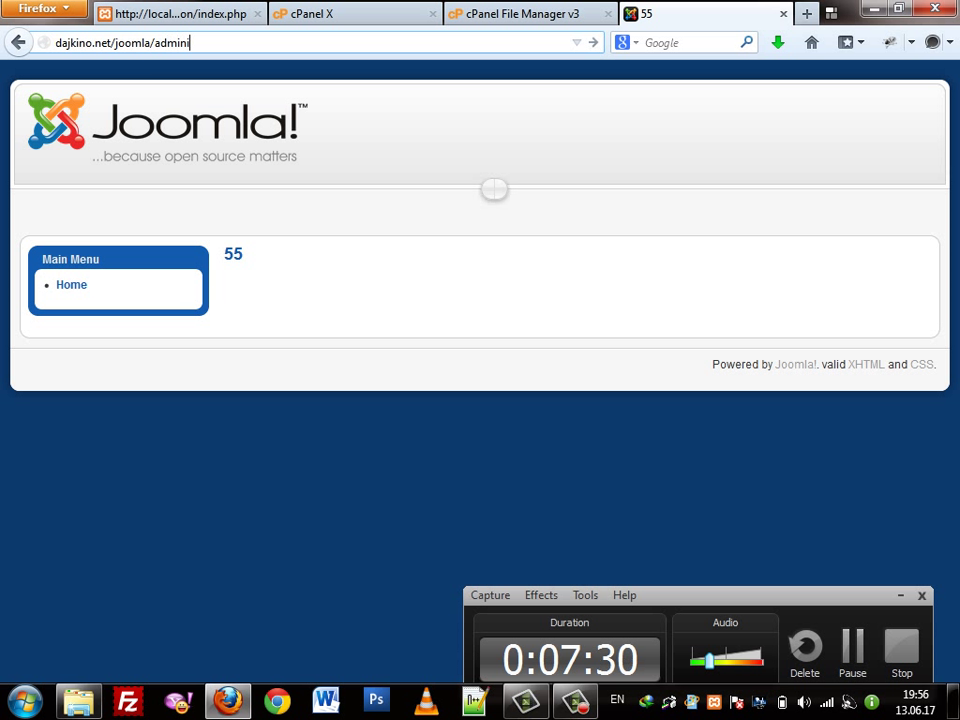
pyautogui.write('strator')
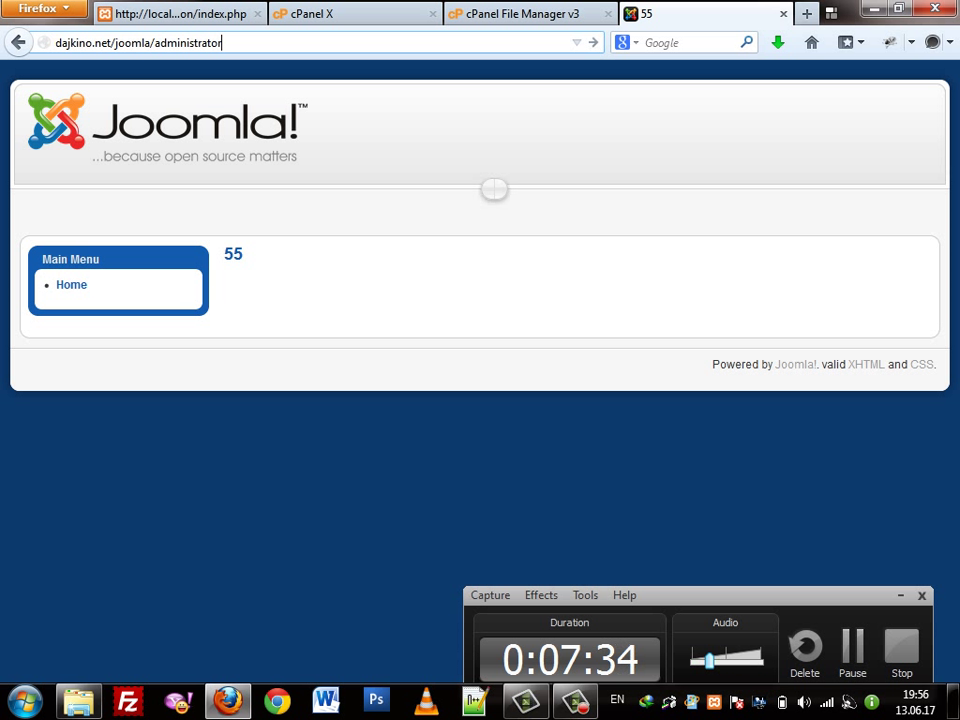
pyautogui.press('Return')
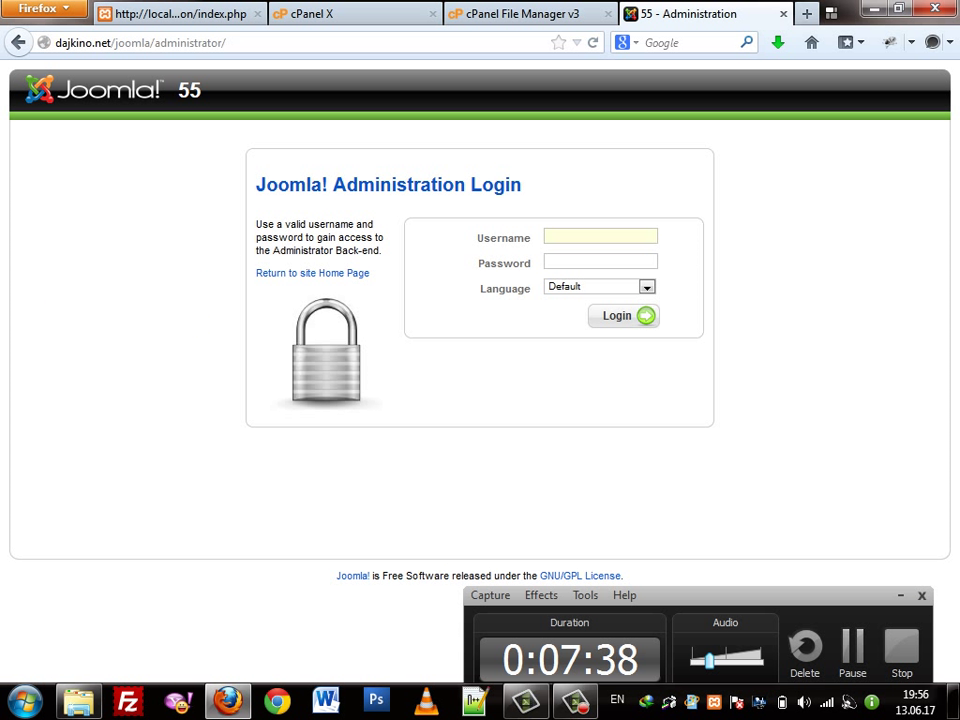
# Log in to Joomla Administrator as admin with the account password
pyautogui.write('admin')
pyautogui.press('Tab')
pyautogui.write('*****')
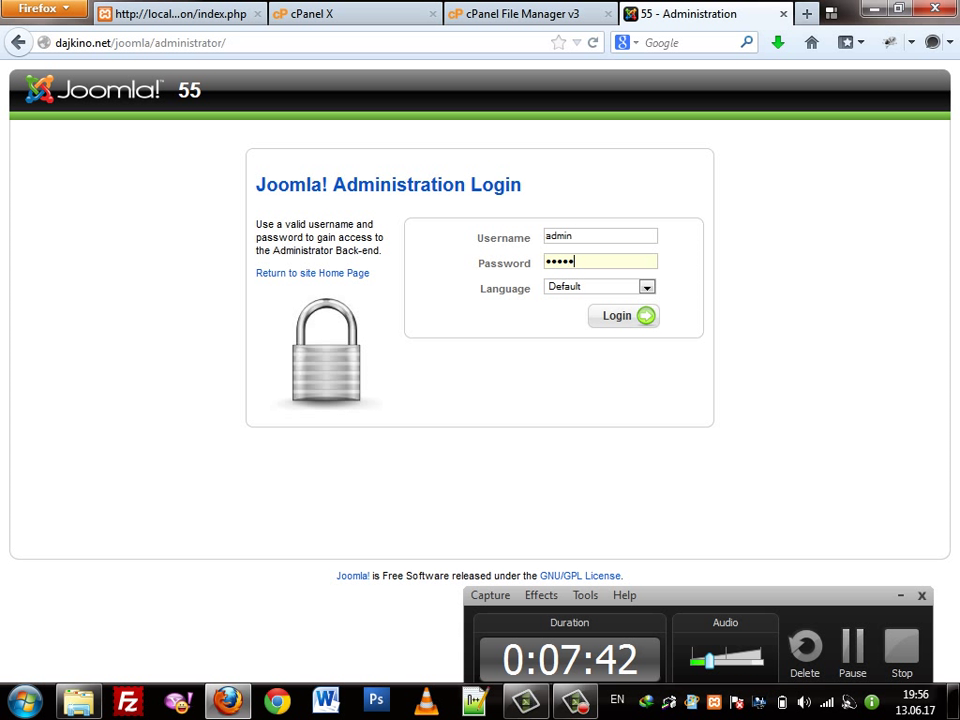
pyautogui.press('Return')
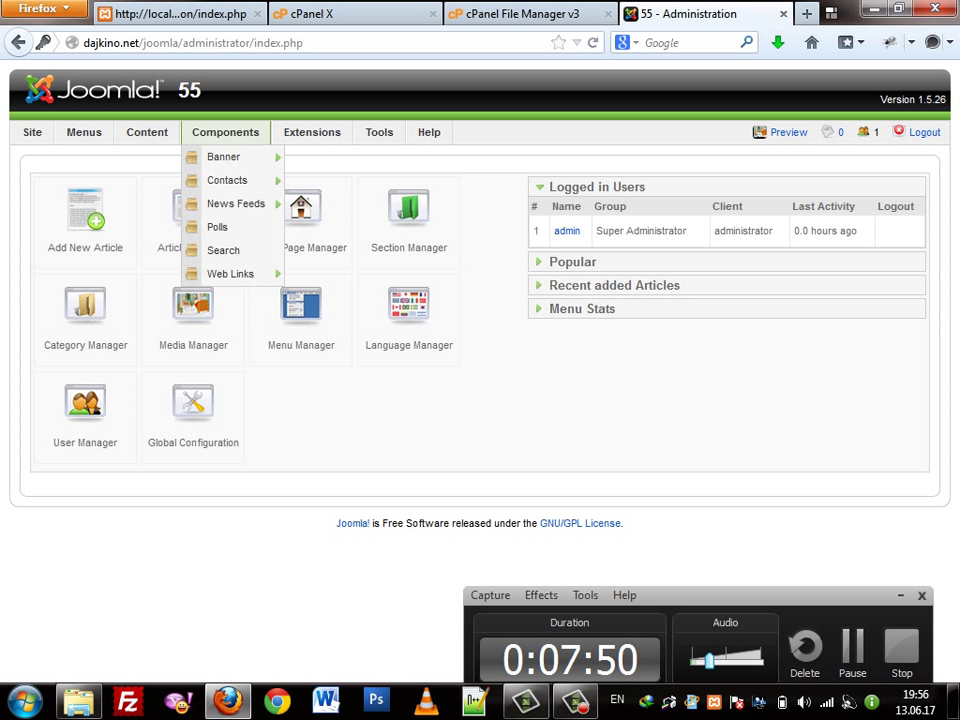
pyautogui.moveTo(429, 132)
pyautogui.moveTo(312, 132)
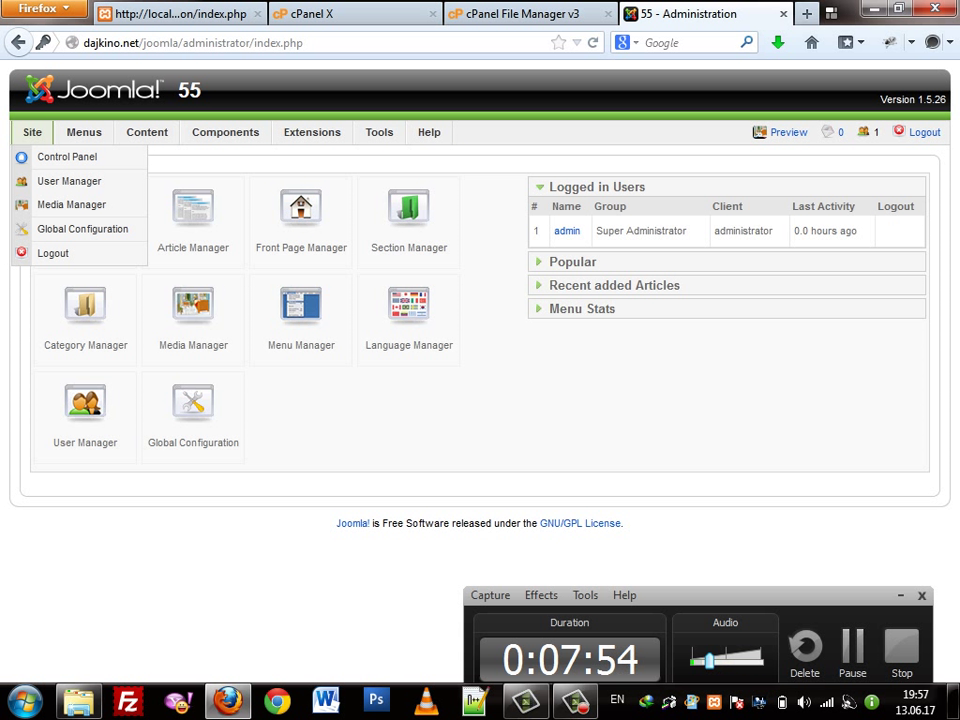
pyautogui.moveTo(147, 132)
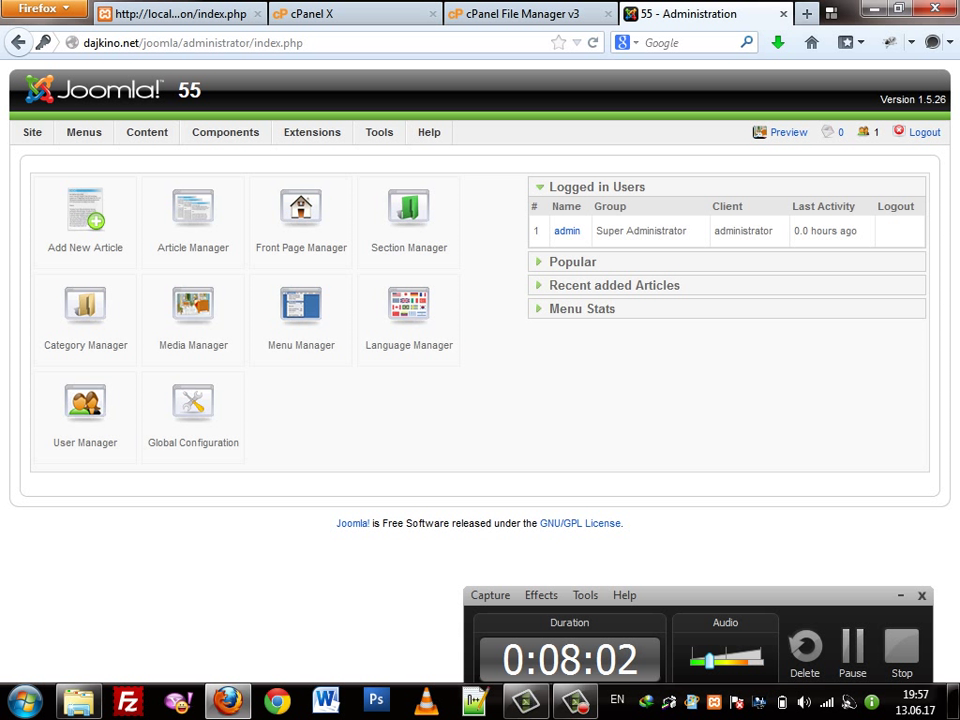
pyautogui.tripleClick(912, 99)
# Preview the public site in a new tab and return to the control panel
pyautogui.click(940, 99)
pyautogui.doubleClick(940, 99)
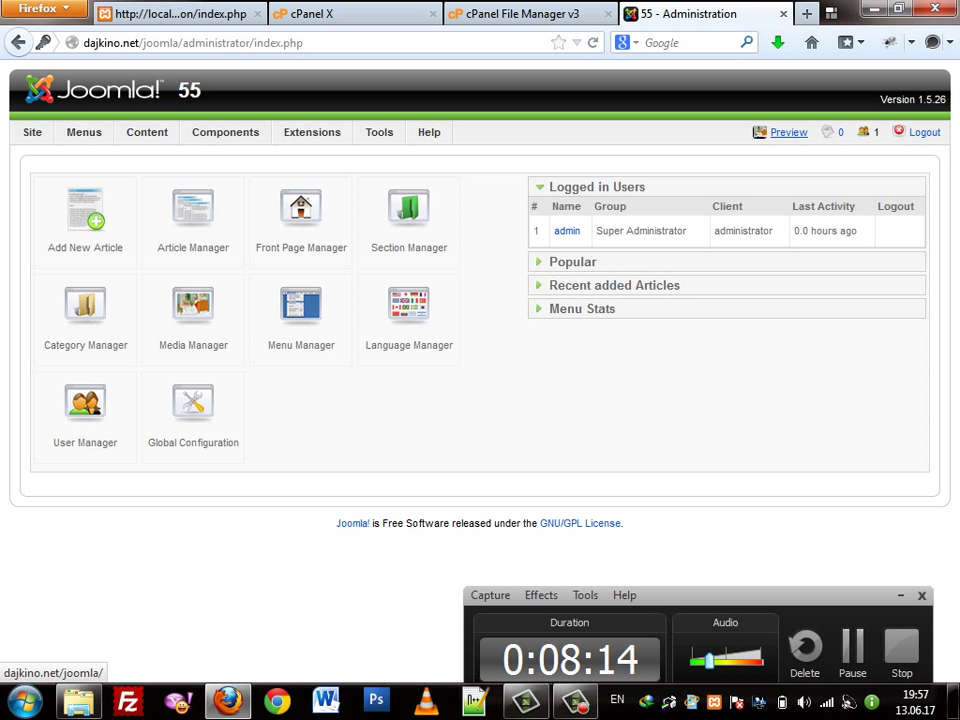
pyautogui.click(788, 132)
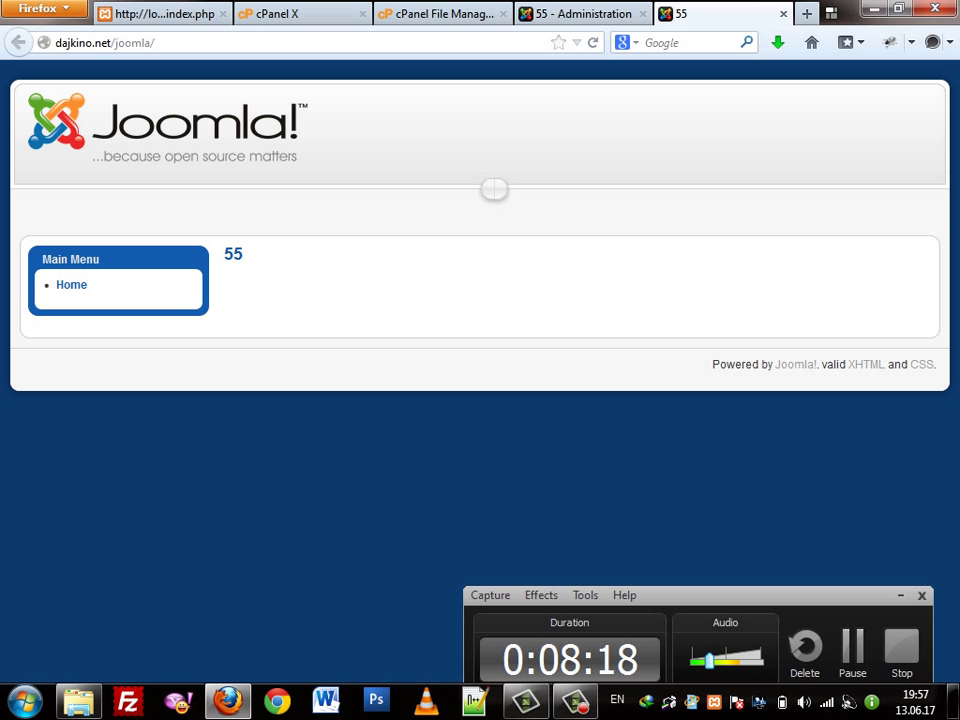
pyautogui.click(580, 13)
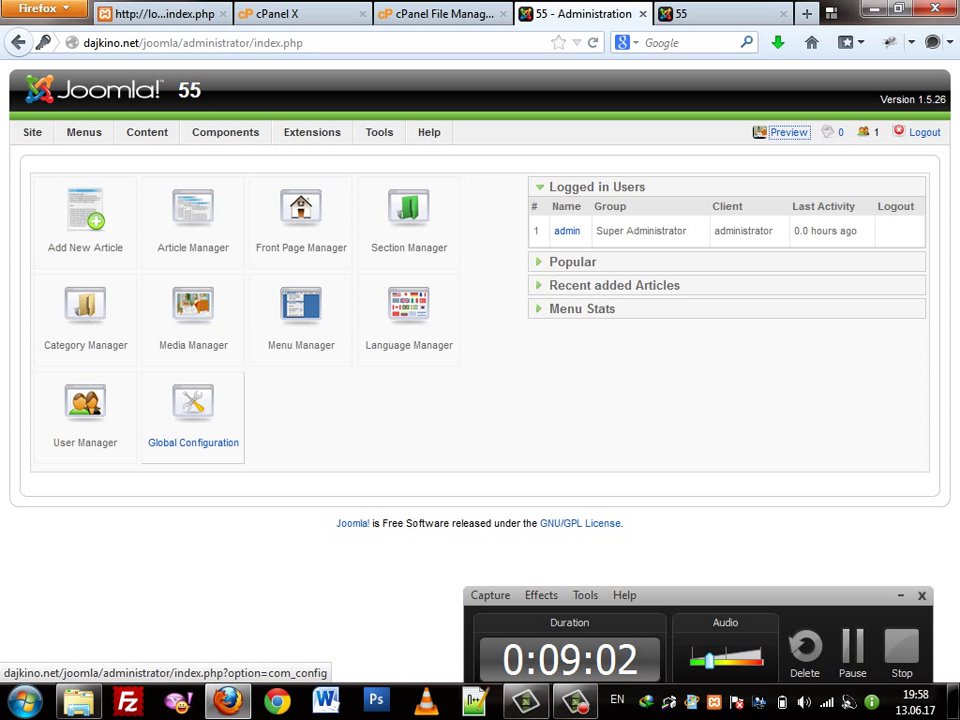
# Start a new article in the article editor
pyautogui.moveTo(84, 132)
pyautogui.moveTo(147, 132)
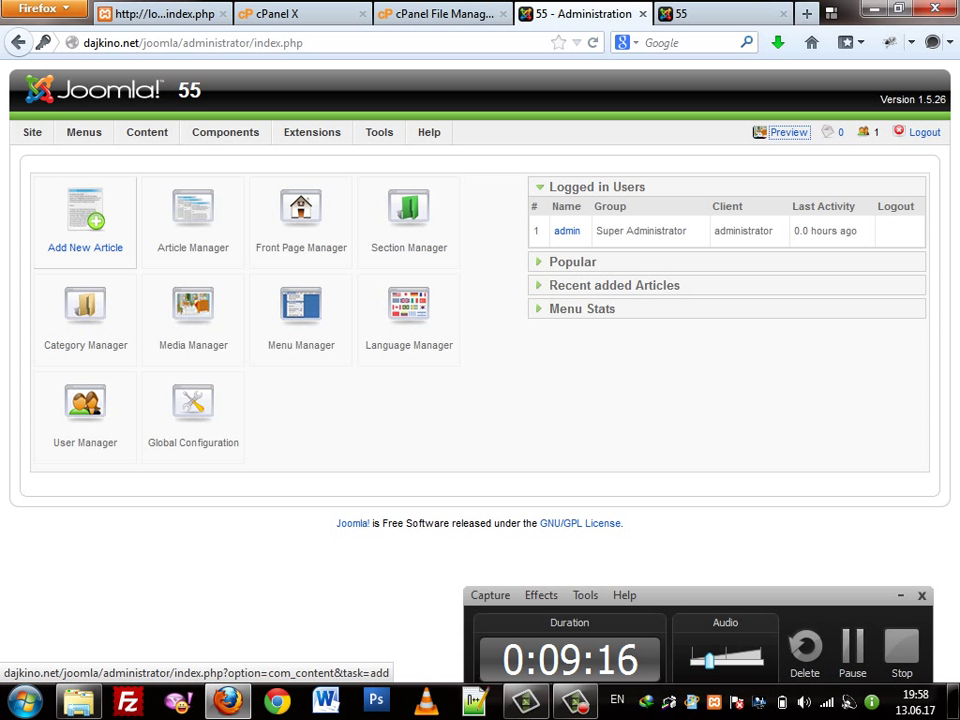
pyautogui.click(85, 220)
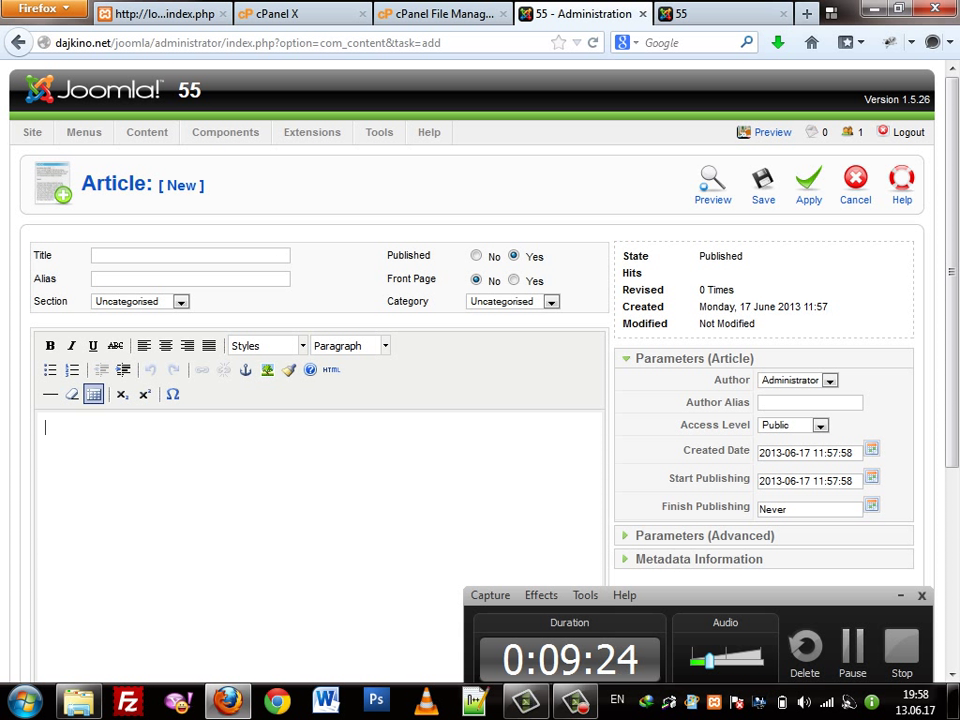
# Type 'asdfsadf asdfsadf' as the body text and duplicate the line twice
pyautogui.write('asdfsadf asdfsadf')
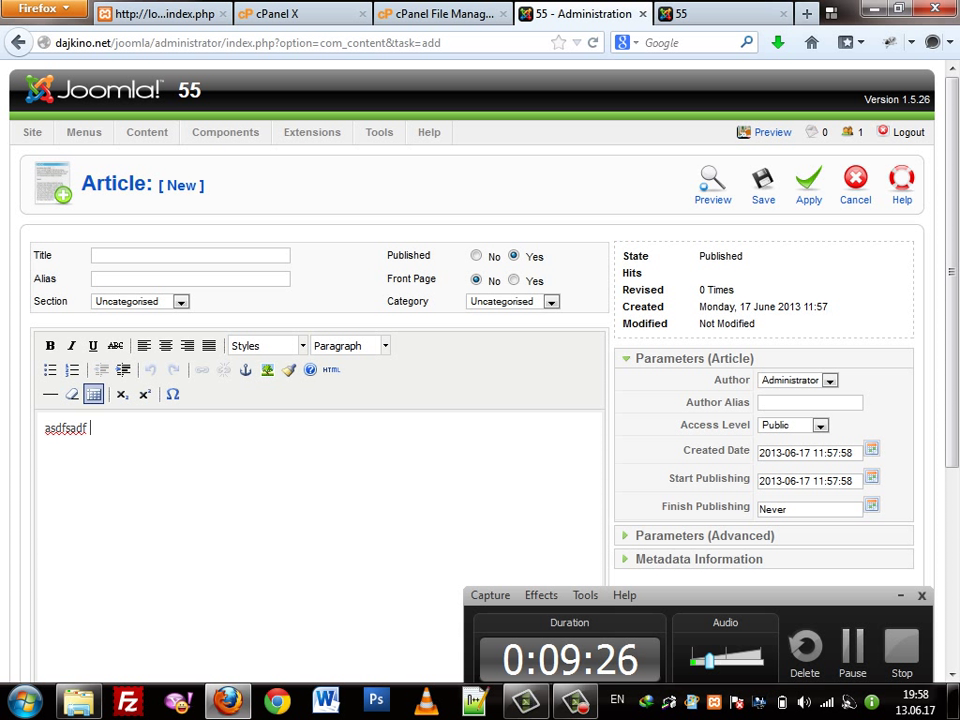
pyautogui.hotkey('ctrl', 'a')
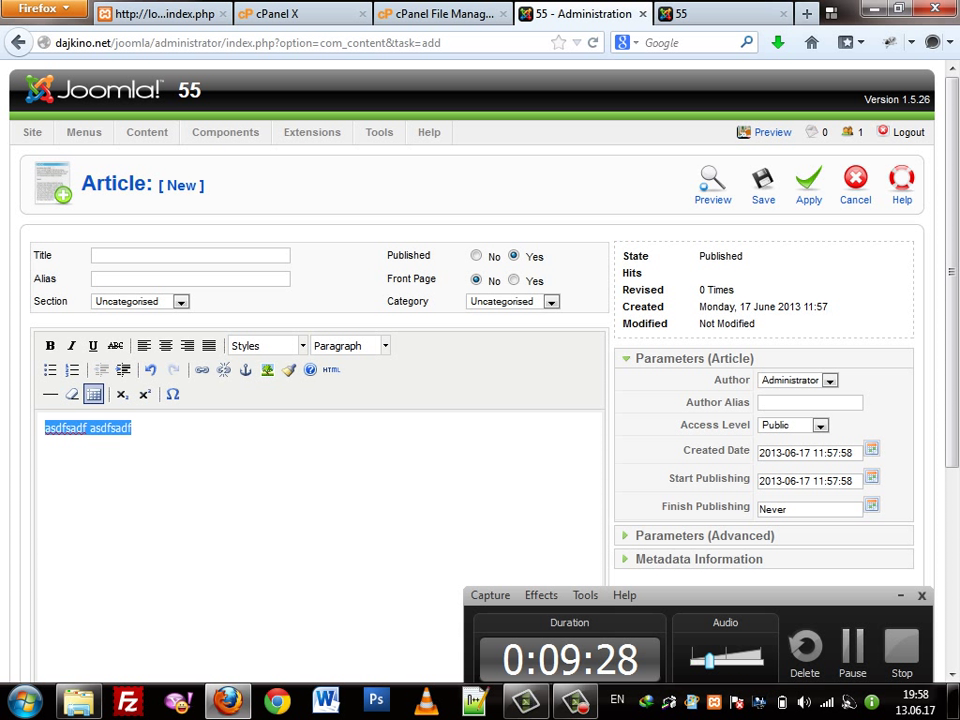
pyautogui.hotkey('ctrl', 'c')
pyautogui.press('End')
pyautogui.press('Return')
pyautogui.hotkey('ctrl', 'v')
pyautogui.press('Return')
pyautogui.hotkey('ctrl', 'v')
pyautogui.press('Return')
pyautogui.hotkey('ctrl', 'v')
pyautogui.press('Return')
pyautogui.hotkey('ctrl', 'v')
pyautogui.press('Return')
pyautogui.hotkey('ctrl', 'v')
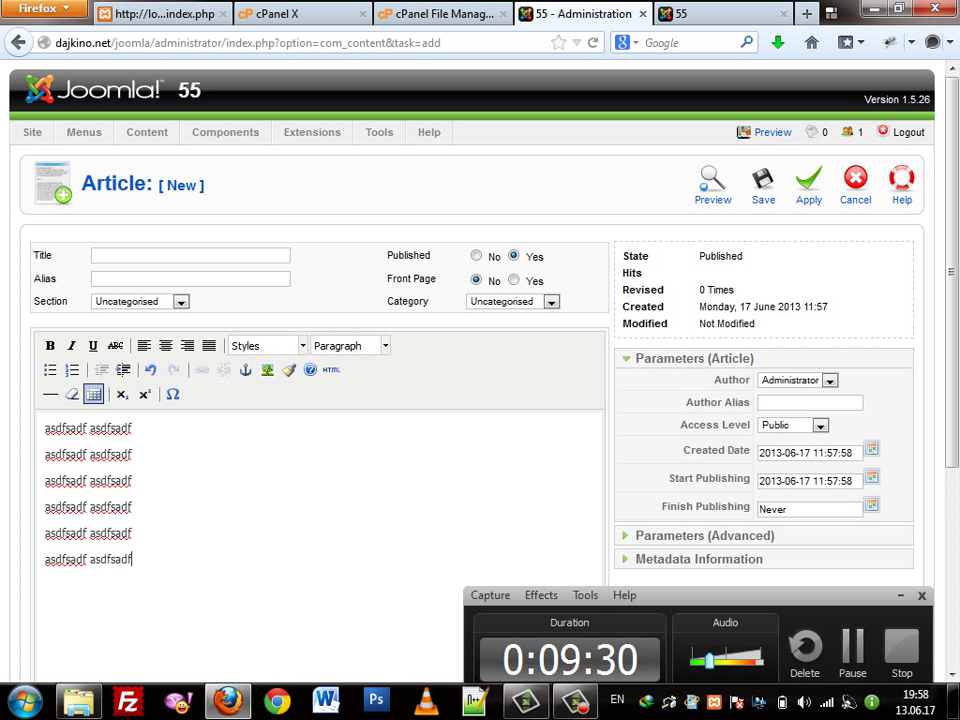
# Enter the article title 'гарчиг' using Mongolian keyboard input
pyautogui.click(190, 255)
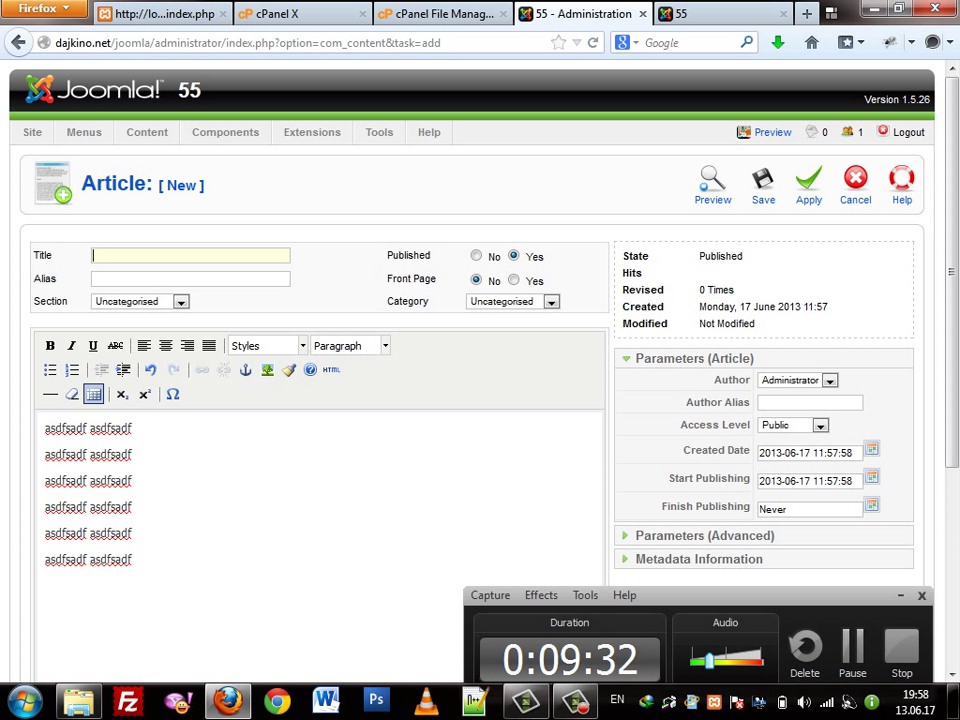
pyautogui.write('as')
pyautogui.press('BackSpace')
pyautogui.press('BackSpace')
pyautogui.hotkey('alt', 'shift')
pyautogui.write('гарчиг')
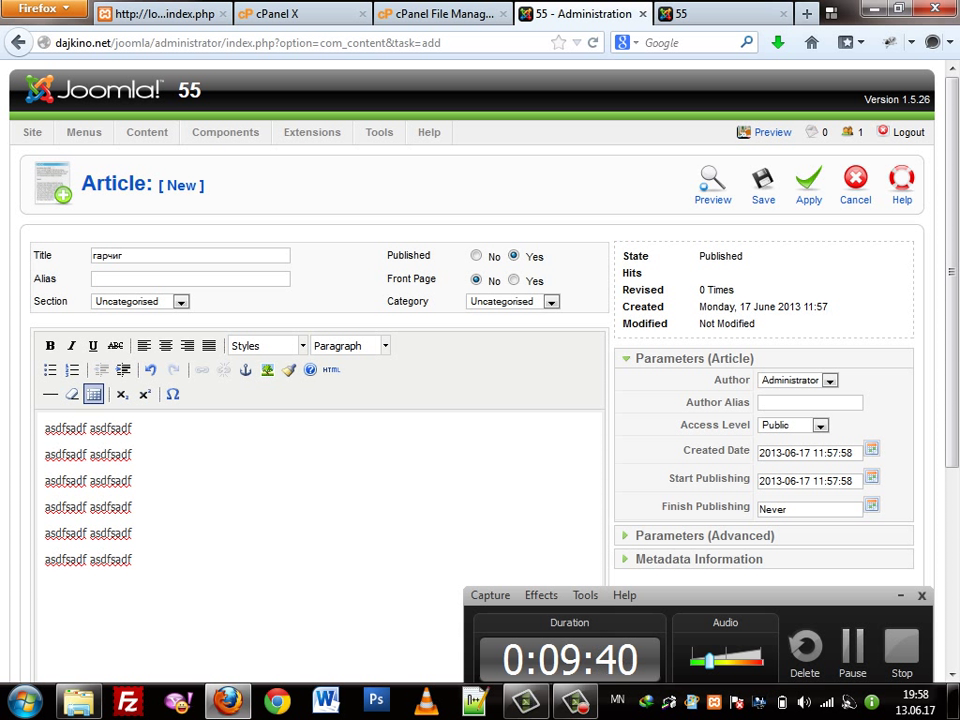
pyautogui.doubleClick(408, 255)
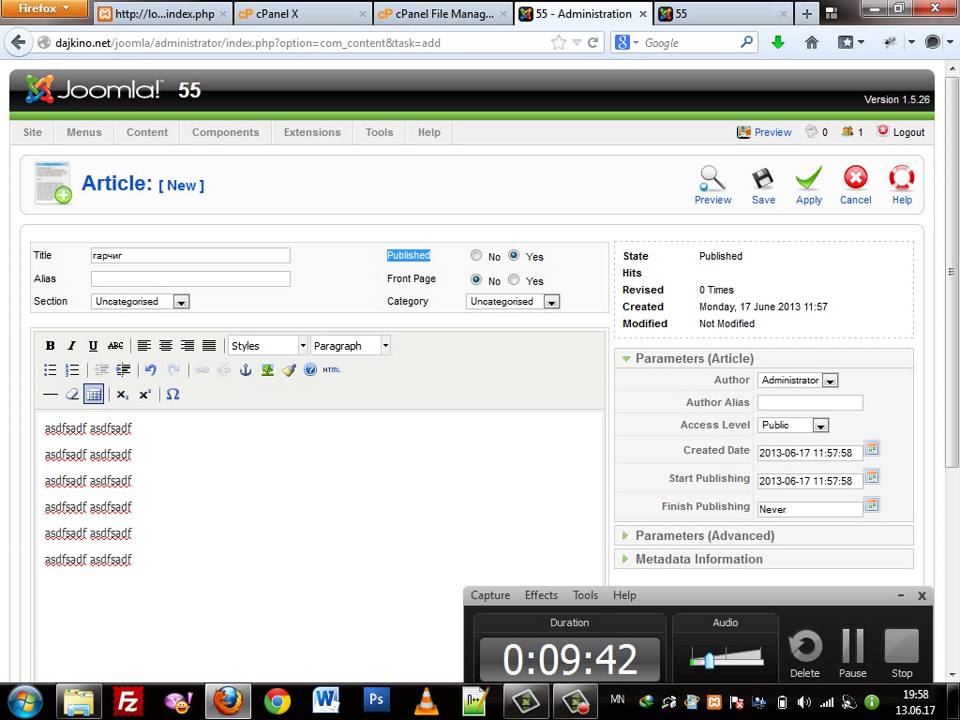
pyautogui.click(470, 495)
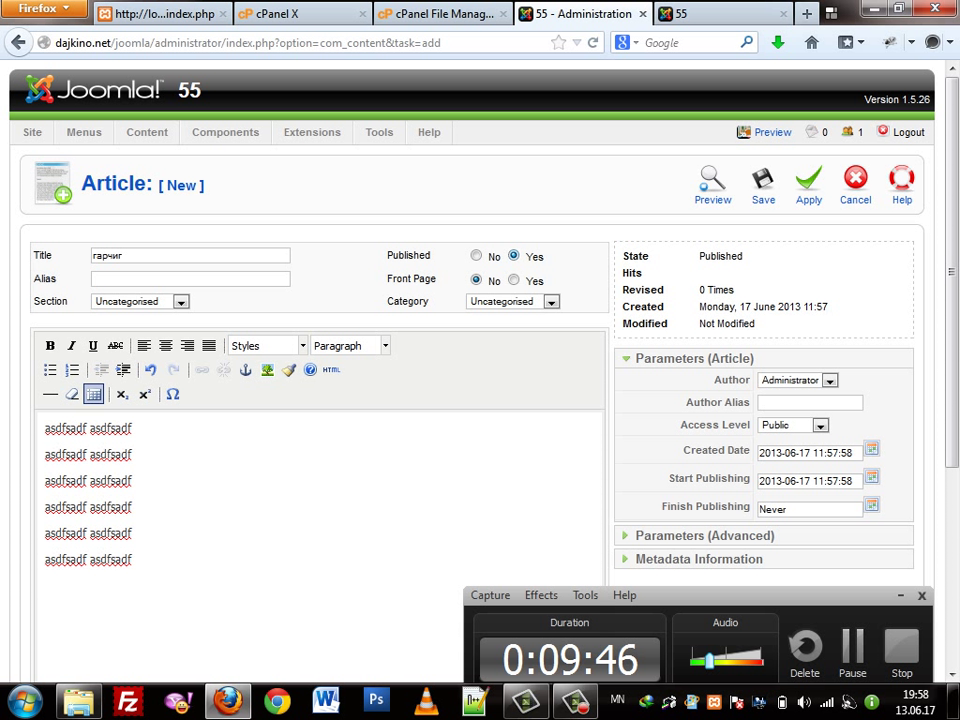
pyautogui.moveTo(402, 279); pyautogui.dragTo(432, 279)
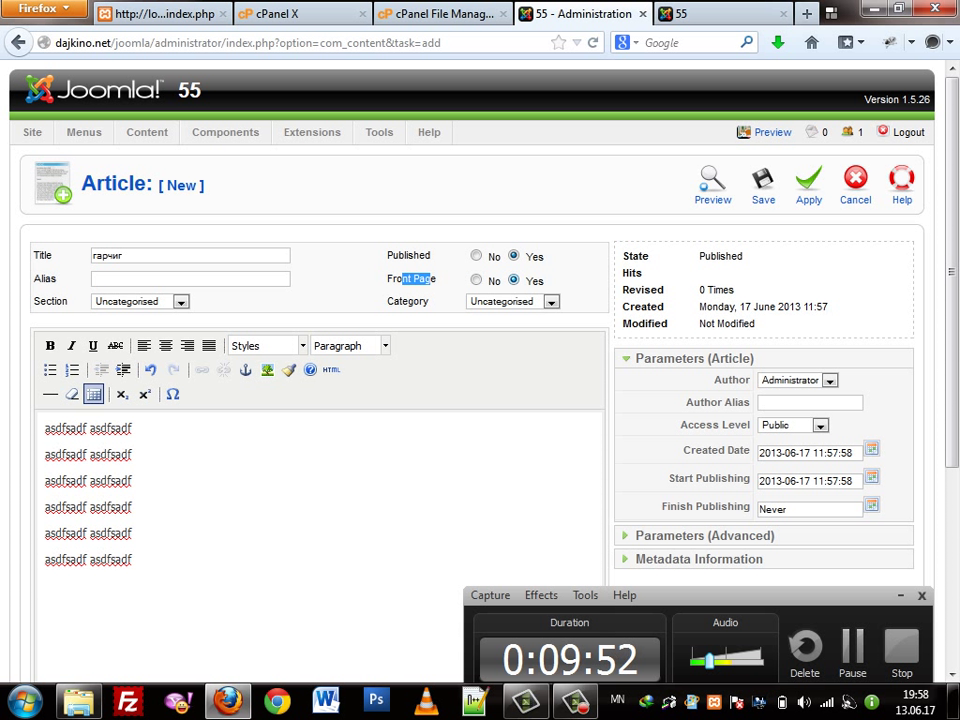
# Set Front Page to No, move to the Alias field, and switch to the public site tab
pyautogui.click(476, 280)
pyautogui.click(476, 280)
pyautogui.click(123, 255)
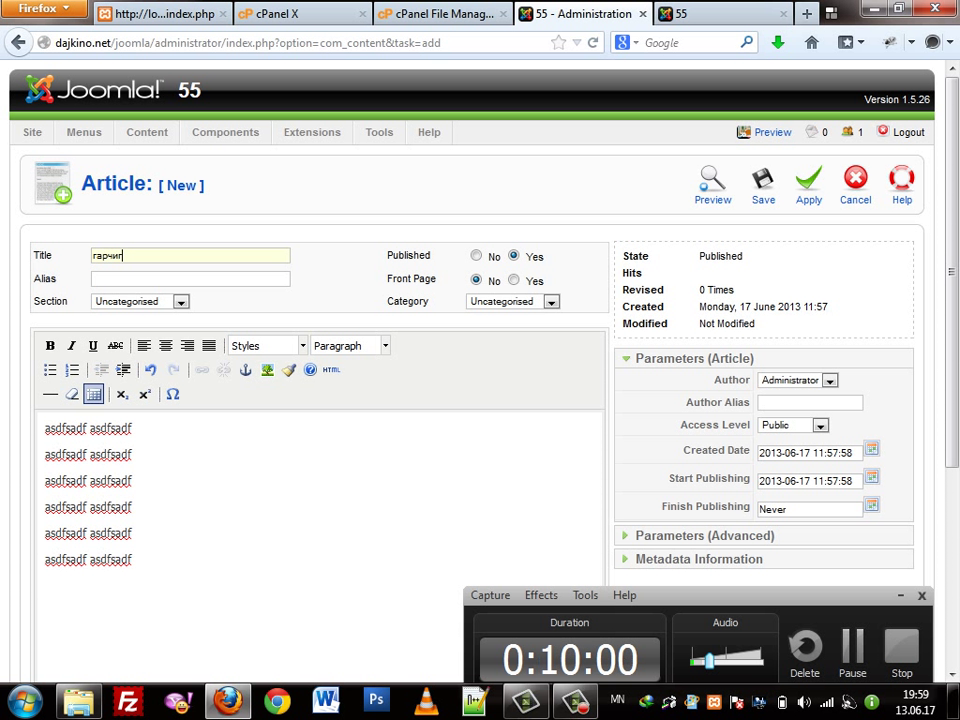
pyautogui.press('Tab')
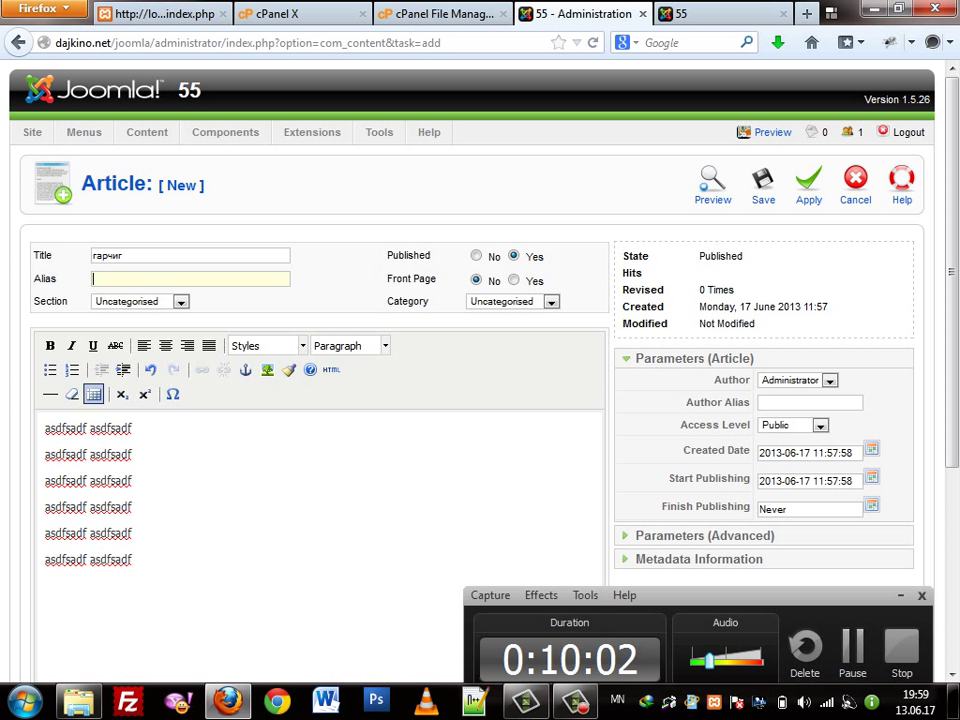
pyautogui.press('Down')
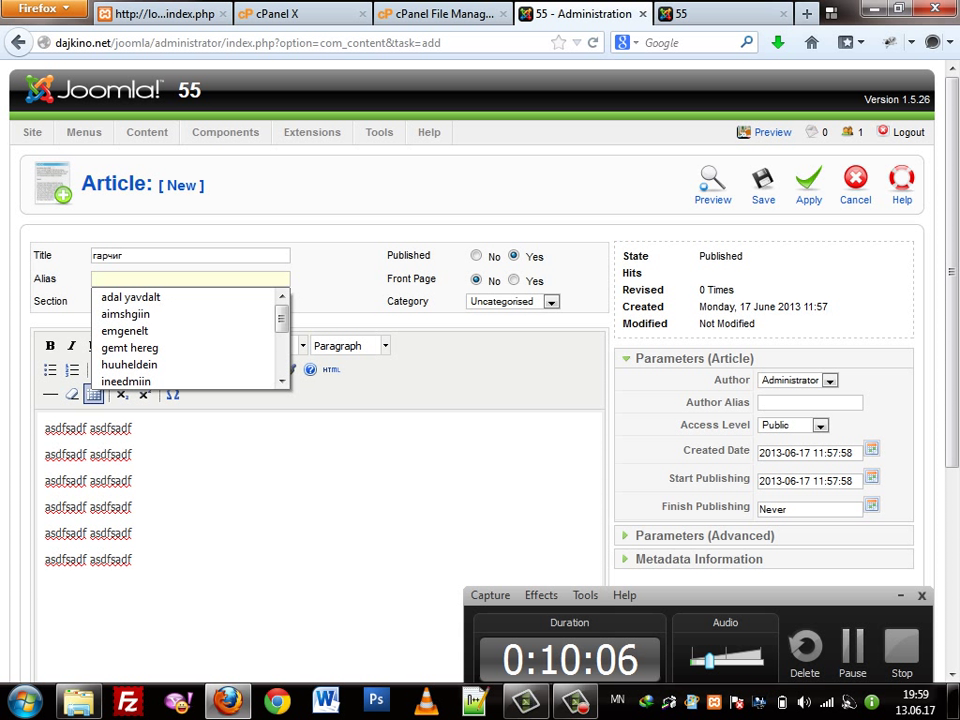
pyautogui.hotkey('ctrl', 'Tab')
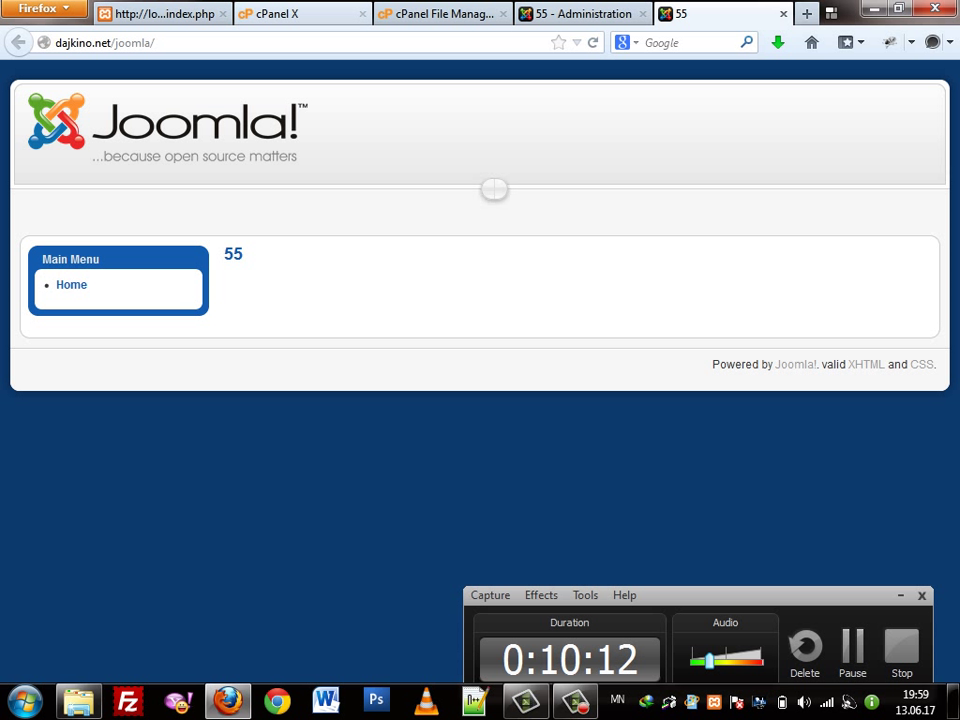
# Load amjilt.com in a new Firefox tab, switching the keyboard layout to English
pyautogui.hotkey('ctrl', 't')
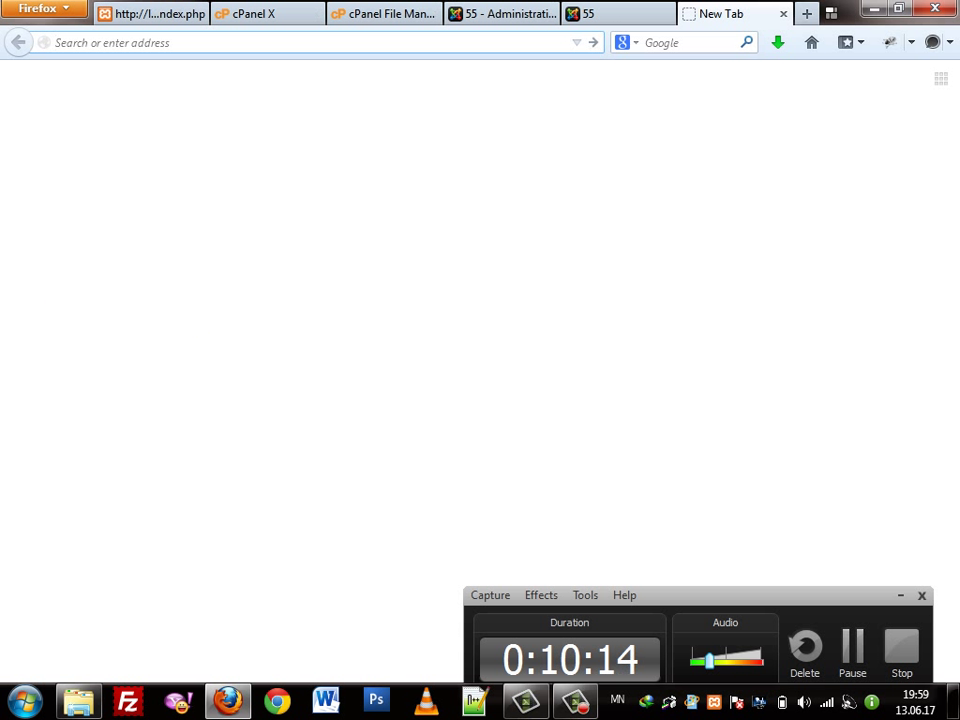
pyautogui.write('ал')
pyautogui.press('BackSpace')
pyautogui.press('BackSpace')
pyautogui.hotkey('alt', 'shift')
pyautogui.write('amjilt.com/')
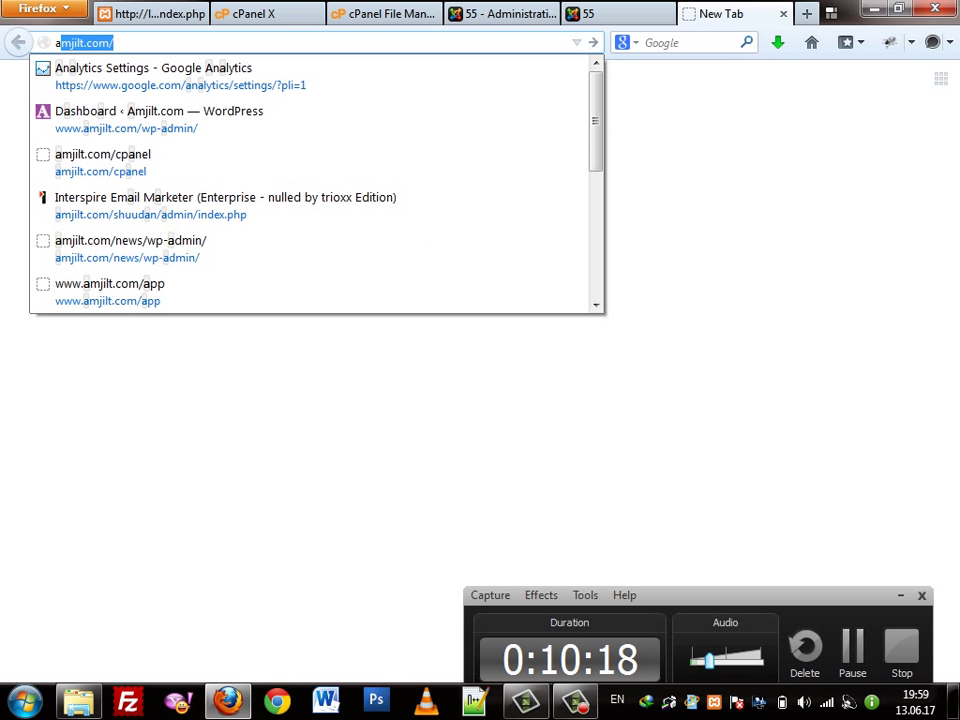
pyautogui.press('Down')
pyautogui.hotkey('ctrl', 'a')
pyautogui.write('am')
pyautogui.press('Return')
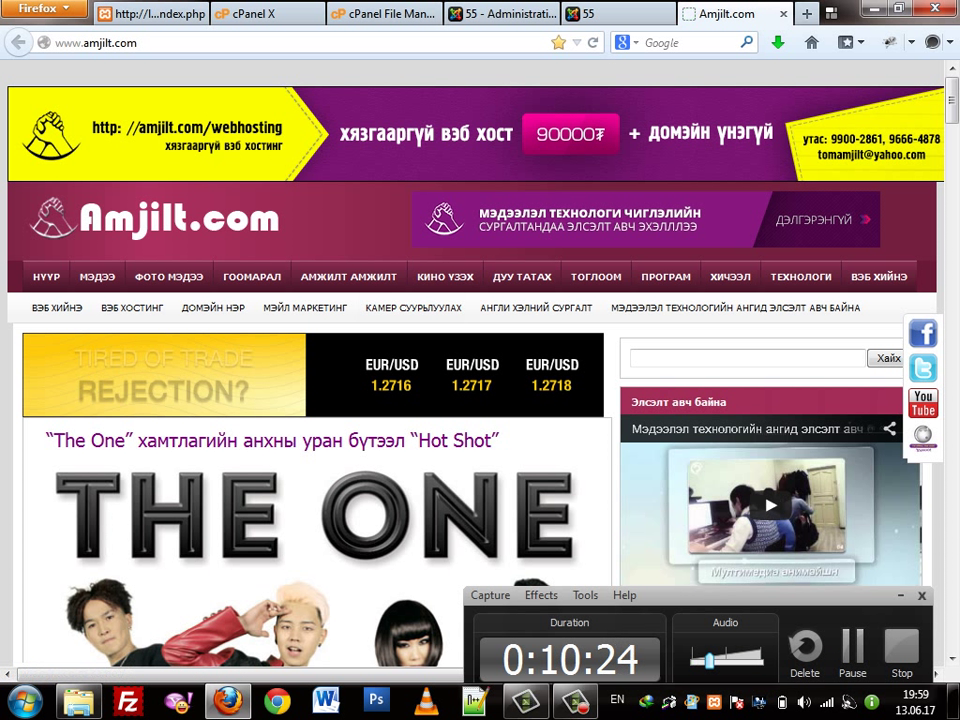
# Open The One's 'Hot Shot' article on Amjilt.com, then return to the Joomla editor tab
pyautogui.click(80, 440)
pyautogui.moveTo(152, 43); pyautogui.dragTo(365, 43)
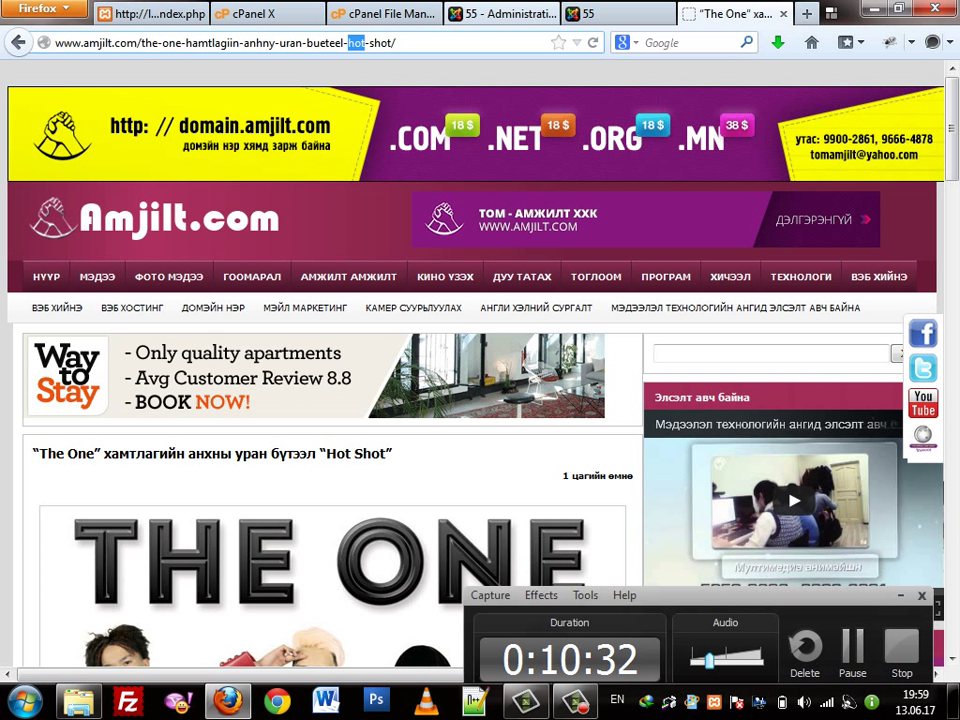
pyautogui.moveTo(145, 43); pyautogui.dragTo(208, 43)
pyautogui.click(208, 43)
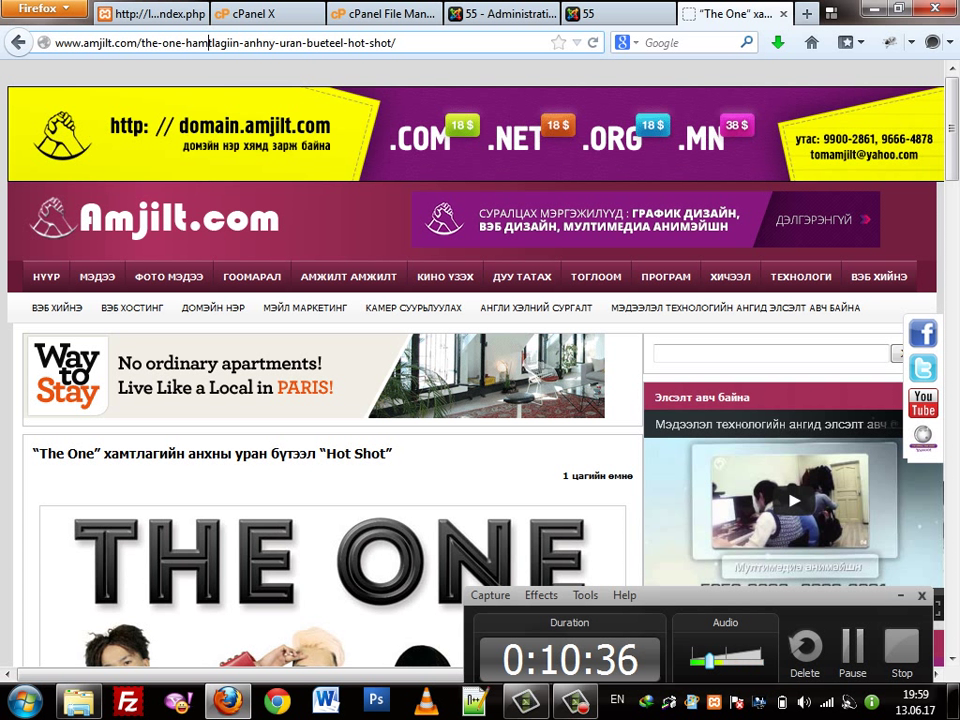
pyautogui.hotkey('ctrl', 'pageup')
pyautogui.hotkey('ctrl', 'pageup')
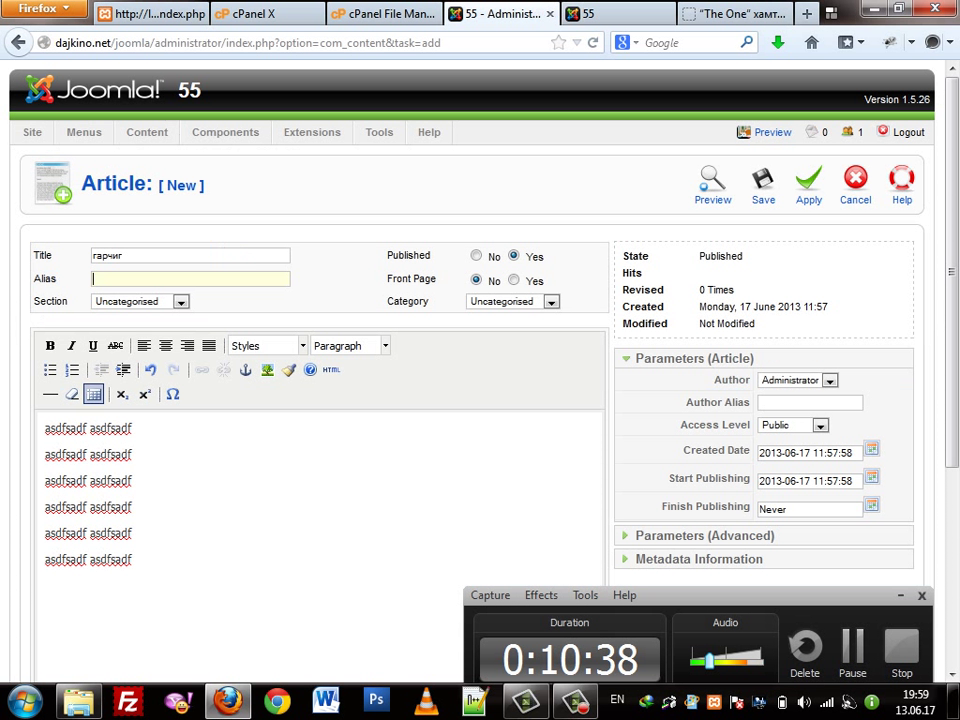
# Enter 'garchig' in the article's Alias field
pyautogui.click(190, 279)
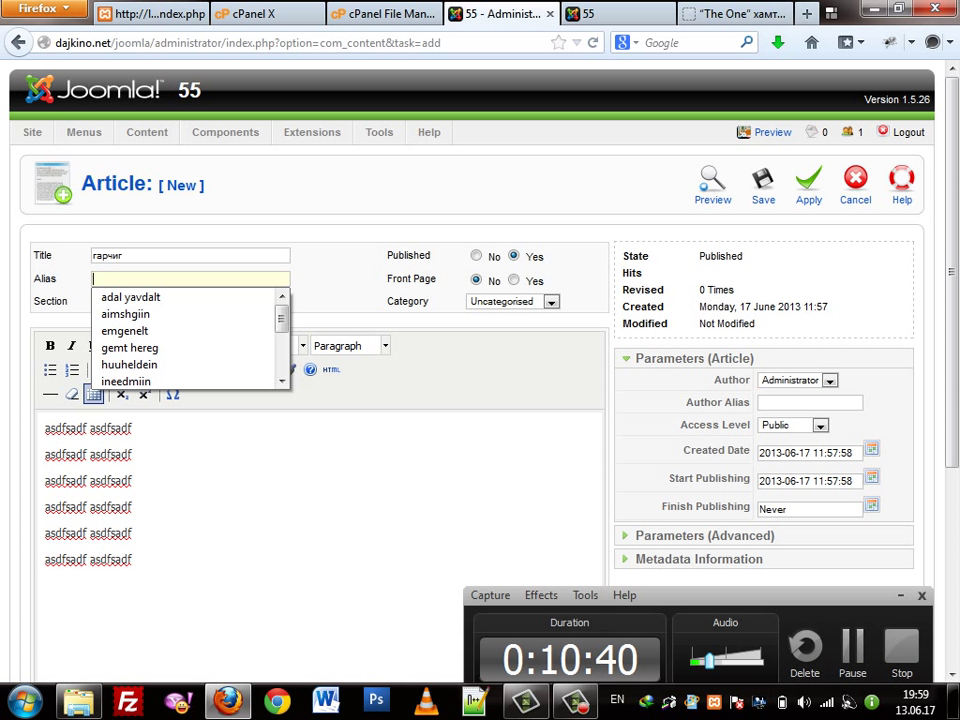
pyautogui.hotkey('alt', 'shift')
pyautogui.write('ай')
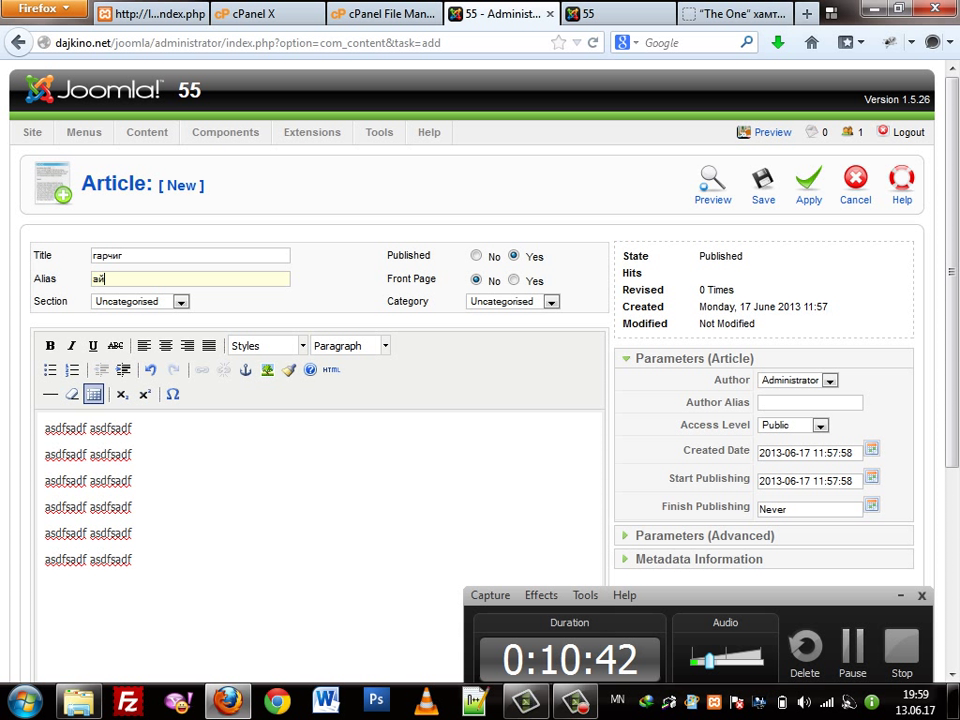
pyautogui.write('rdhig')
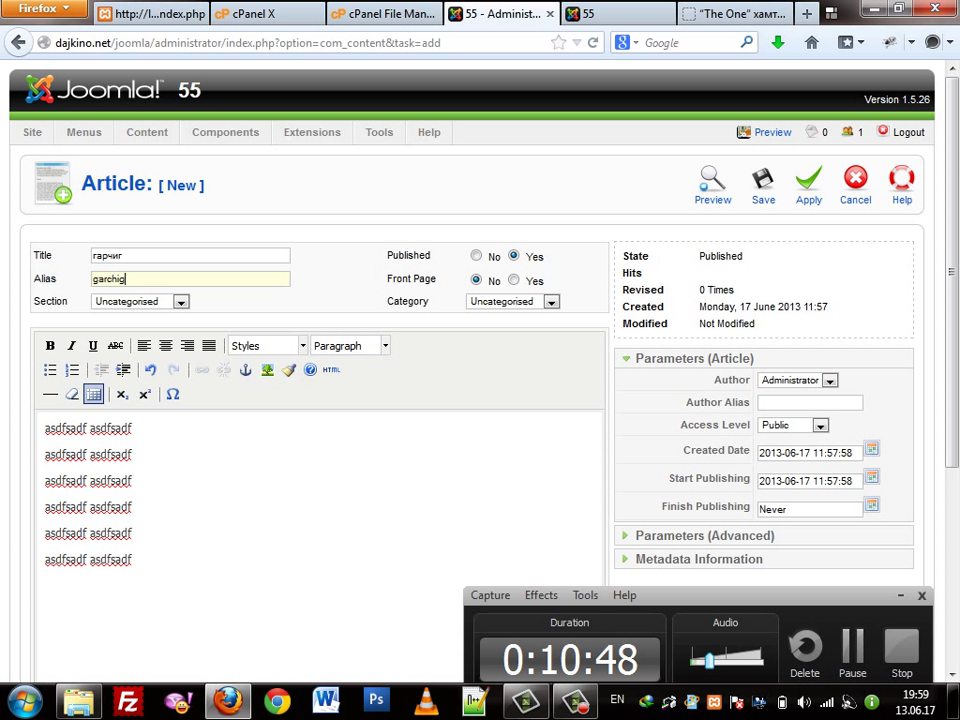
pyautogui.scroll(-4, 480, 400)
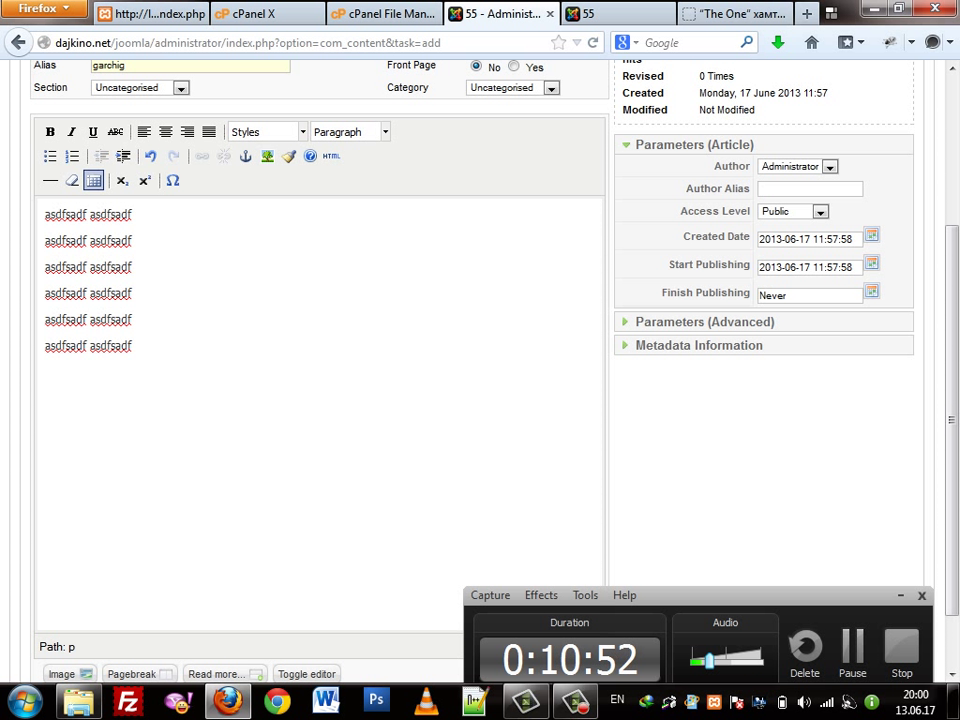
# Set the article's Access Level to Public after briefly trying Special
pyautogui.click(790, 211)
pyautogui.click(790, 211)
pyautogui.click(790, 211)
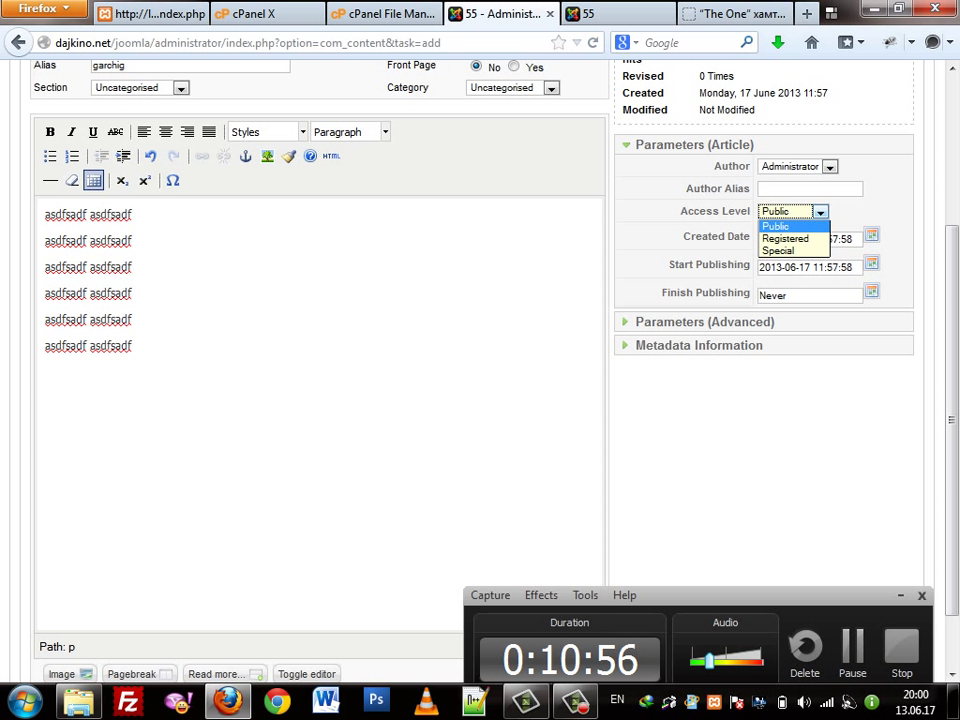
pyautogui.press('Down')
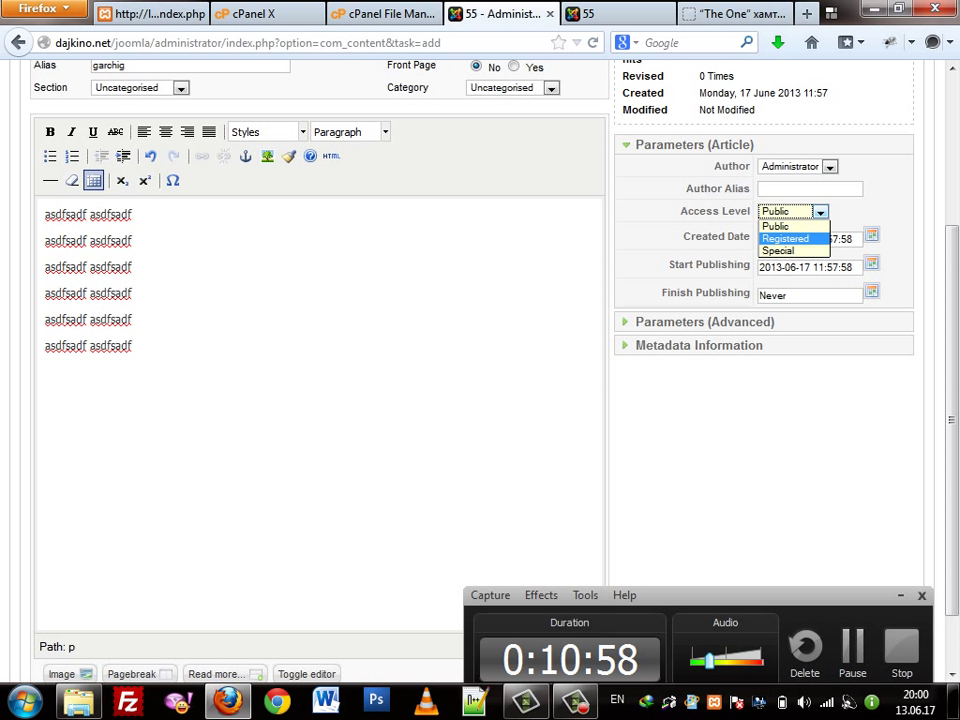
pyautogui.press('Down')
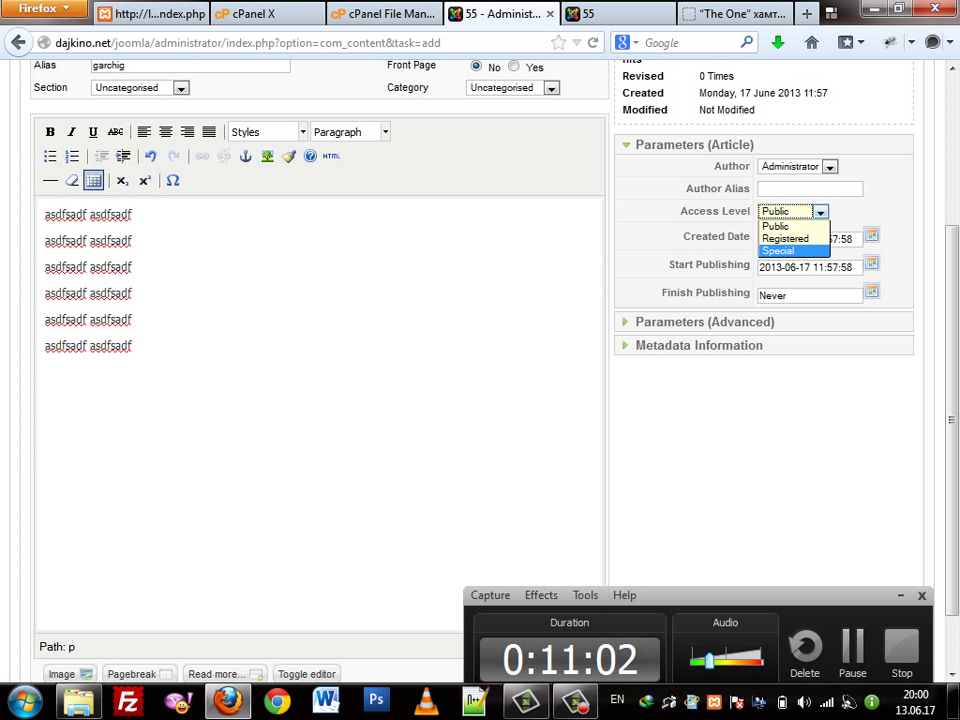
pyautogui.press('Return')
pyautogui.hotkey('alt', 'Down')
pyautogui.press('Up')
pyautogui.press('Up')
pyautogui.press('Return')
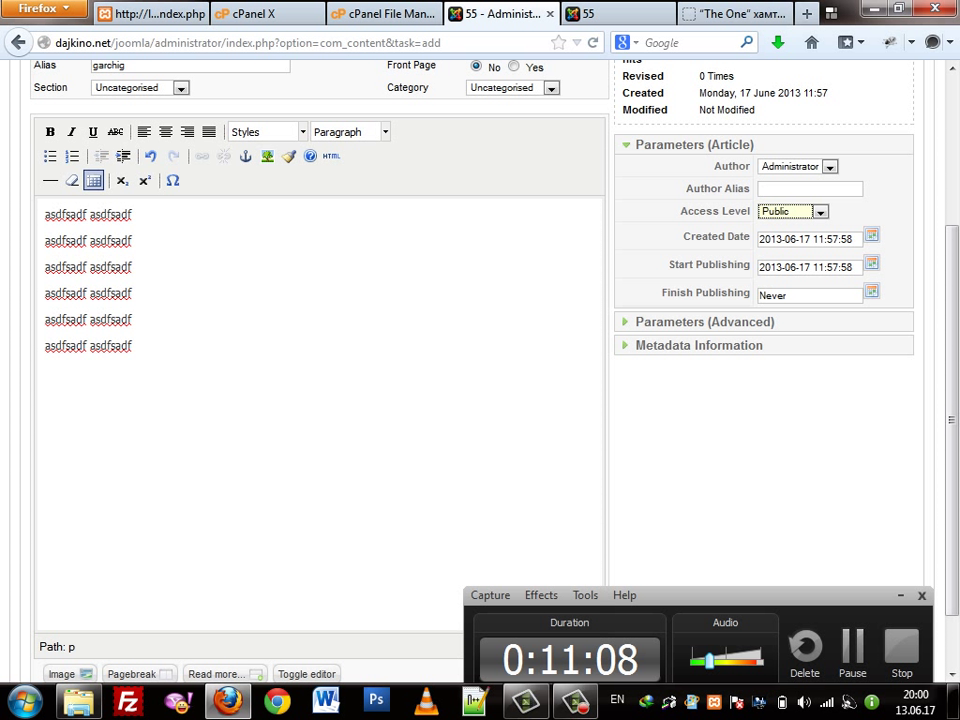
pyautogui.click(871, 235)
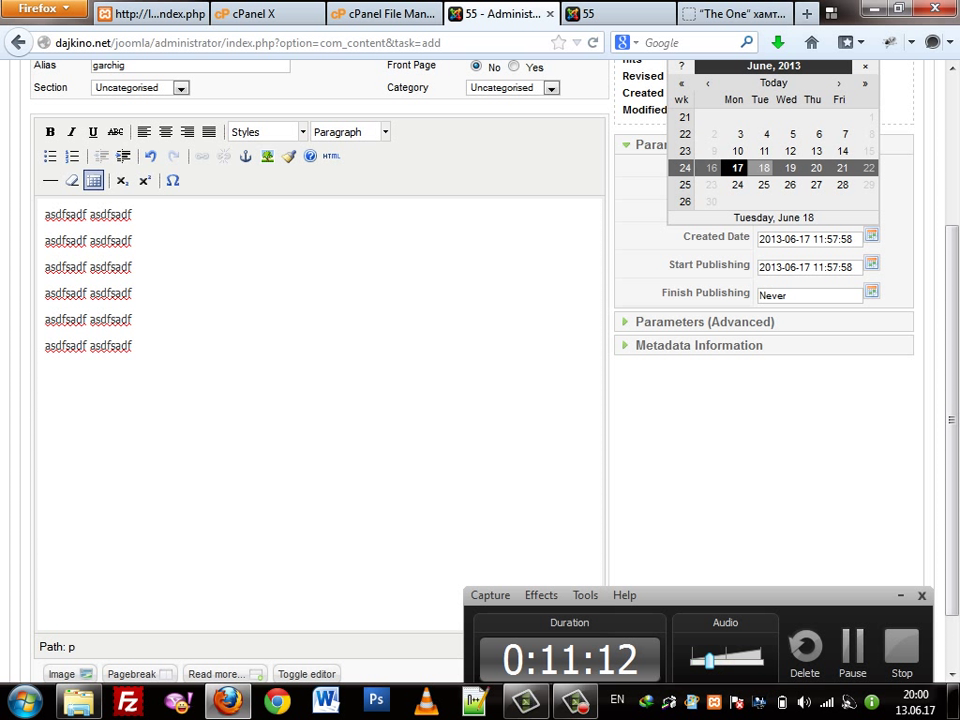
pyautogui.click(763, 167)
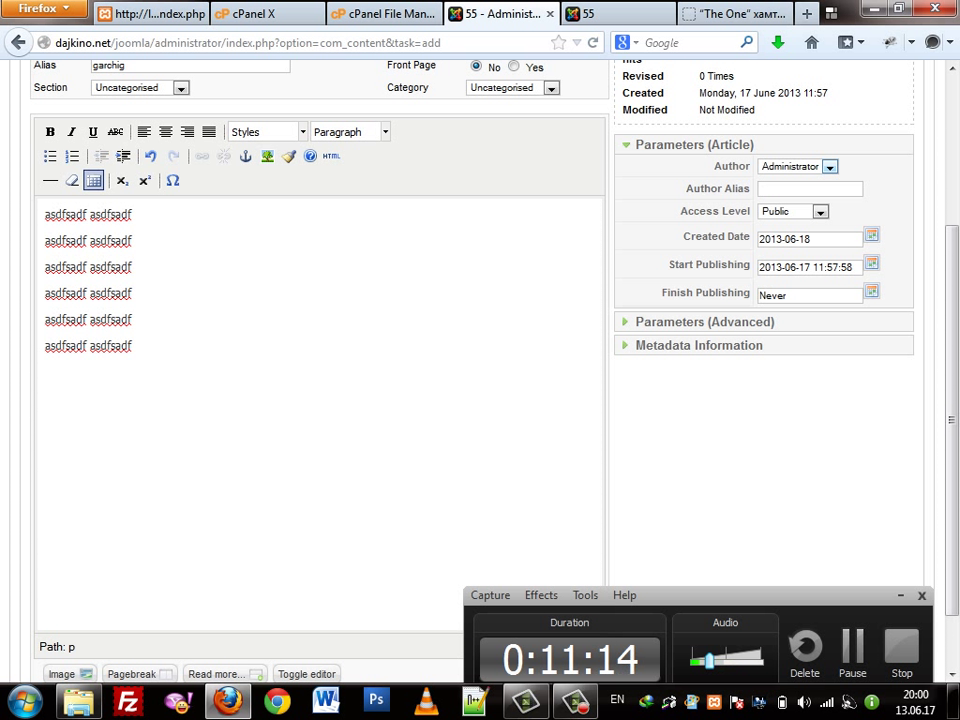
pyautogui.click(871, 235)
pyautogui.click(741, 166)
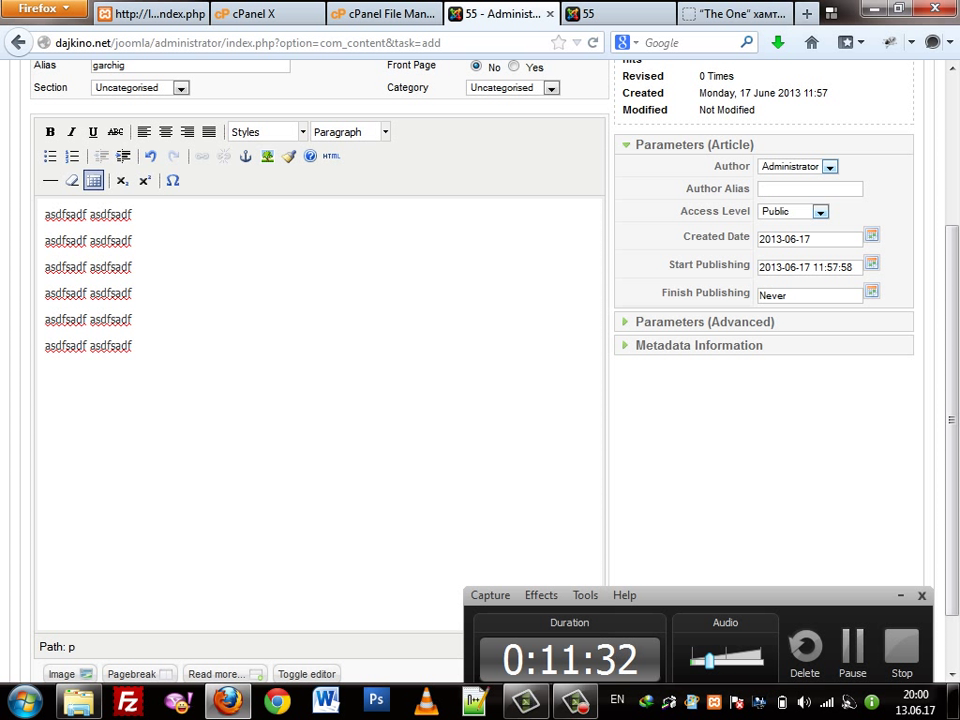
pyautogui.click(871, 235)
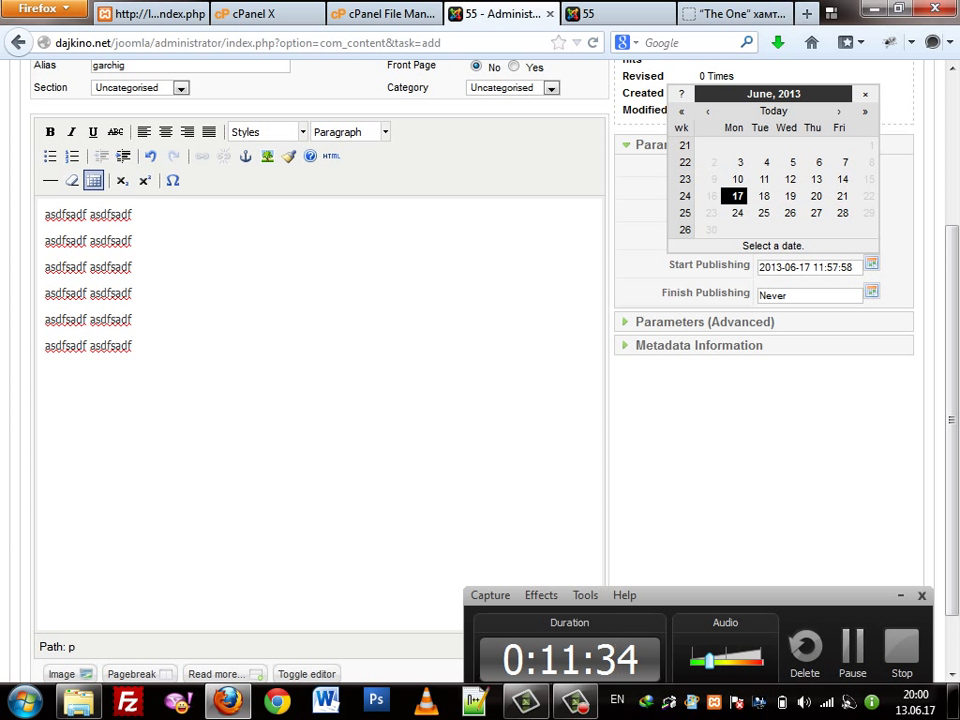
pyautogui.click(737, 196)
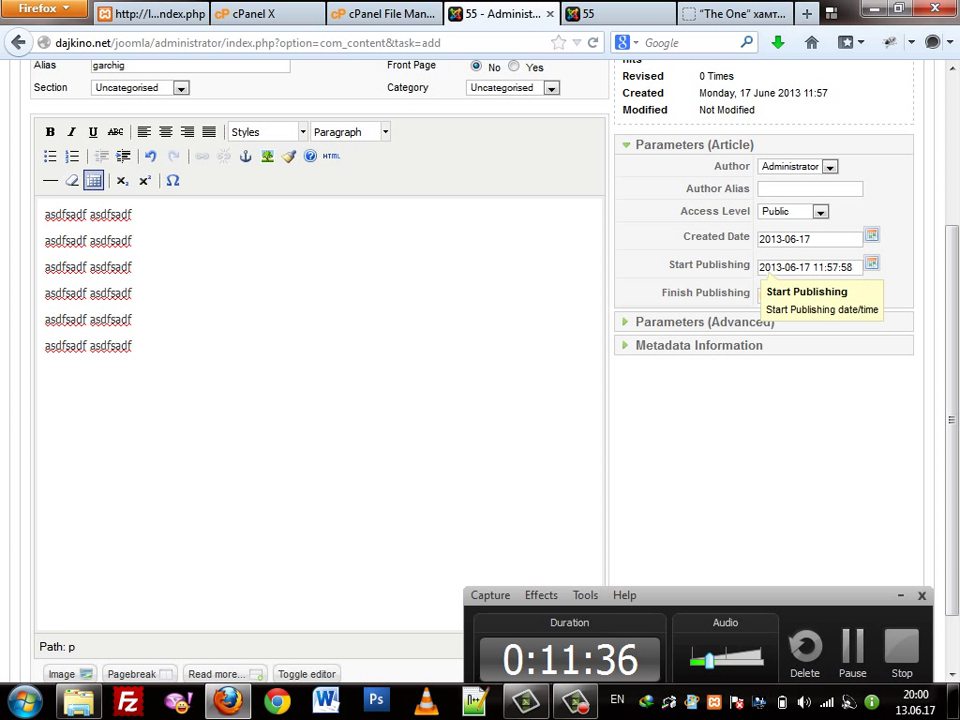
pyautogui.click(871, 263)
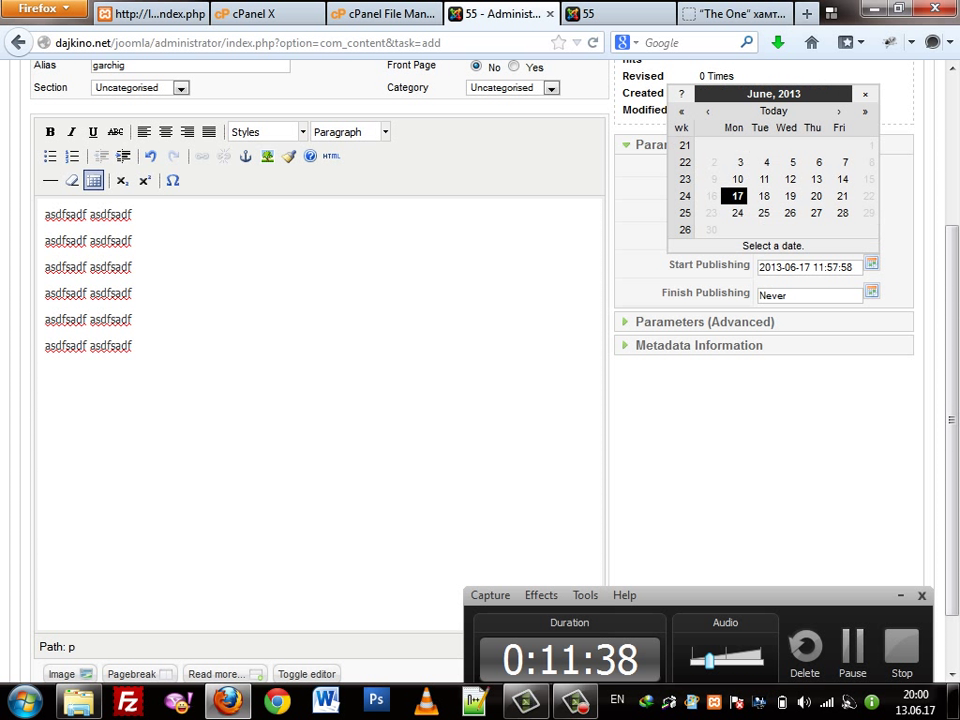
pyautogui.click(730, 267)
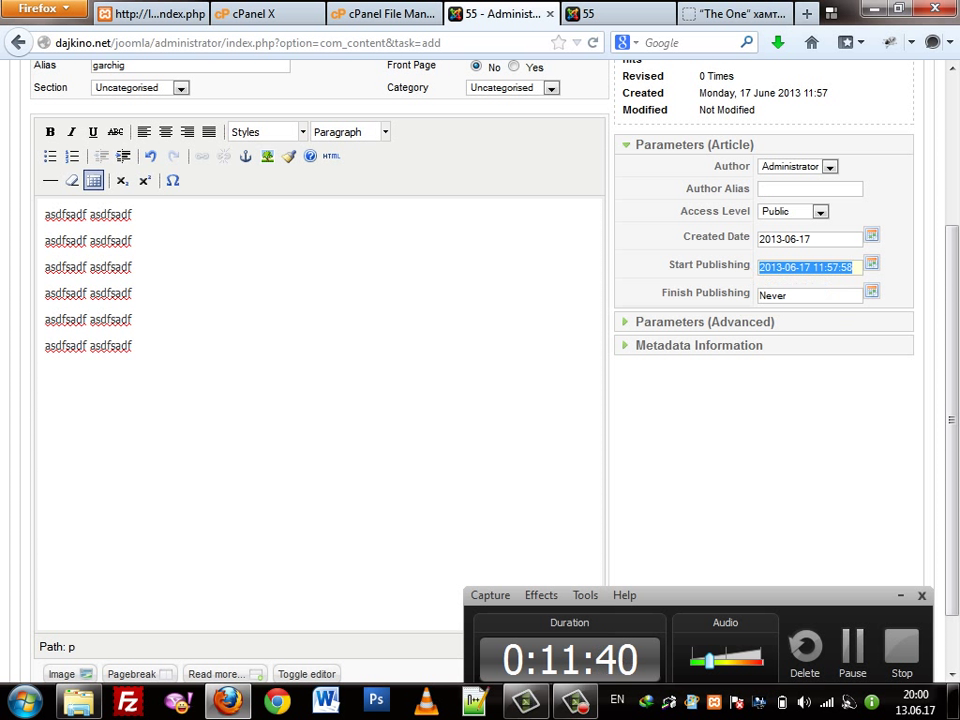
pyautogui.click(871, 263)
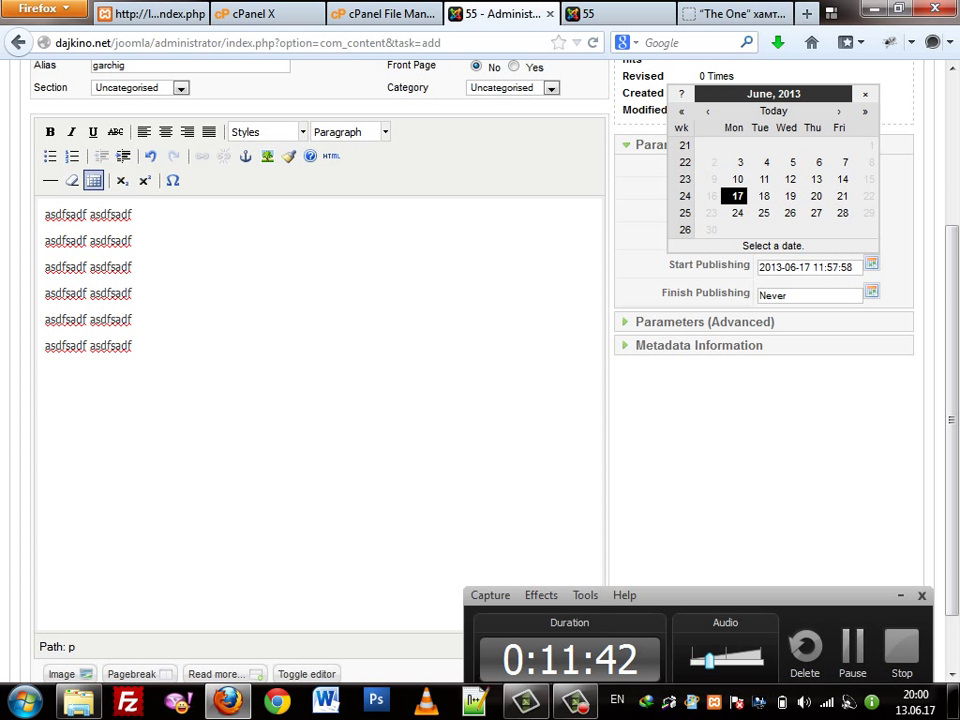
pyautogui.click(730, 267)
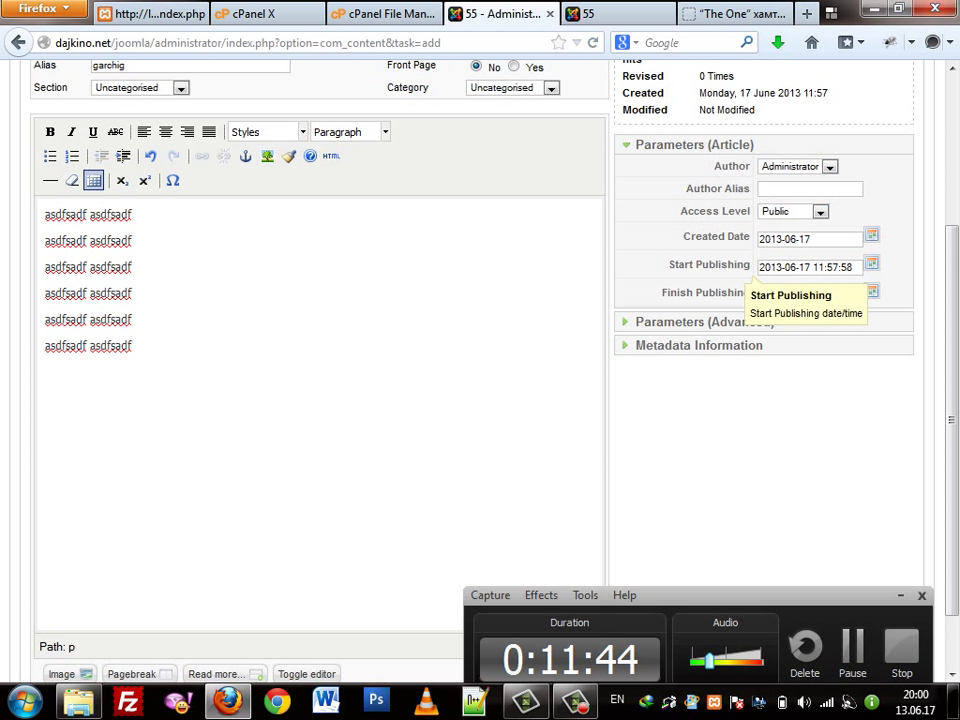
pyautogui.click(871, 263)
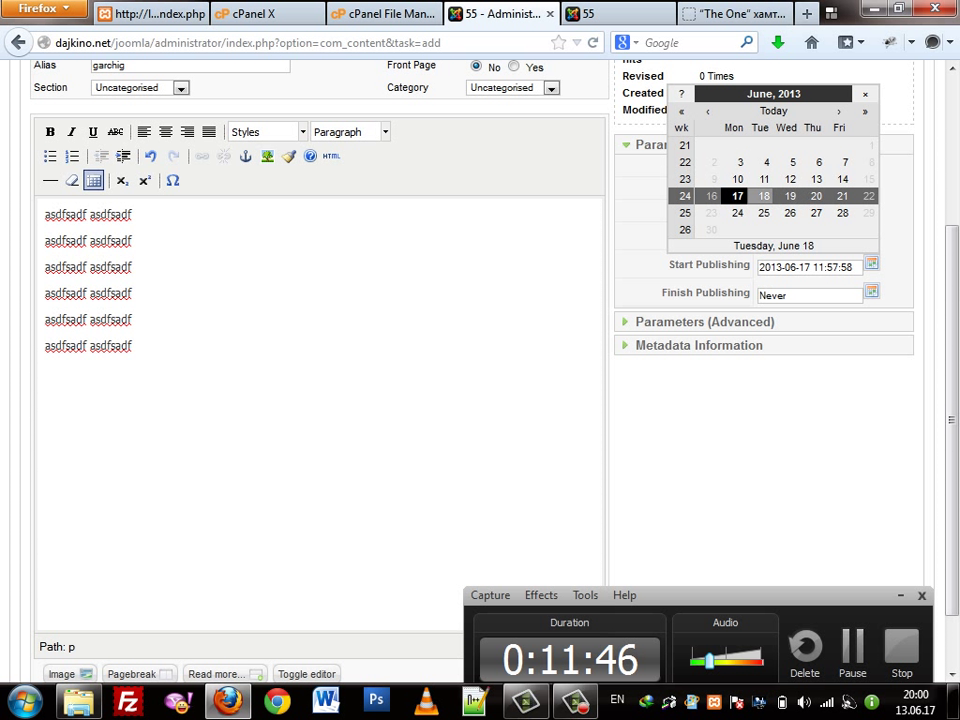
pyautogui.click(763, 196)
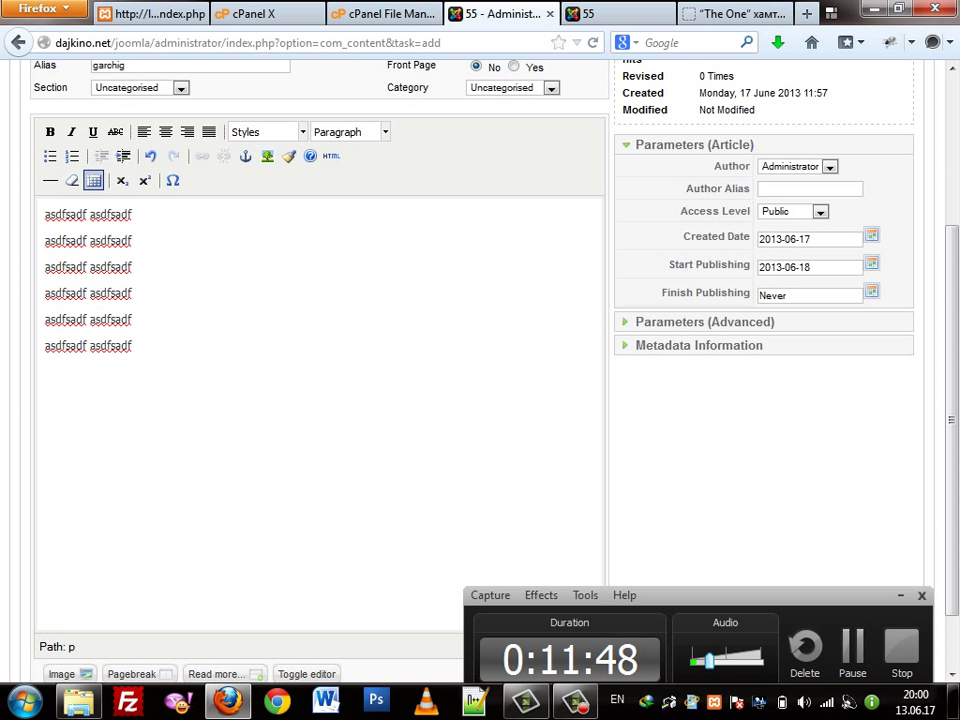
pyautogui.click(871, 235)
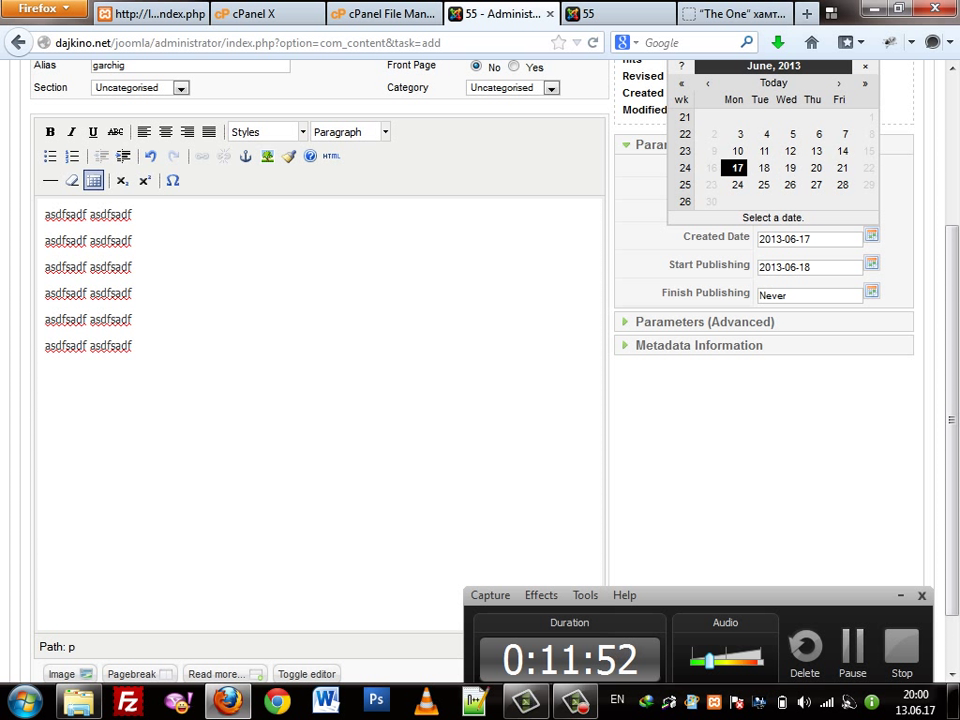
pyautogui.click(471, 494)
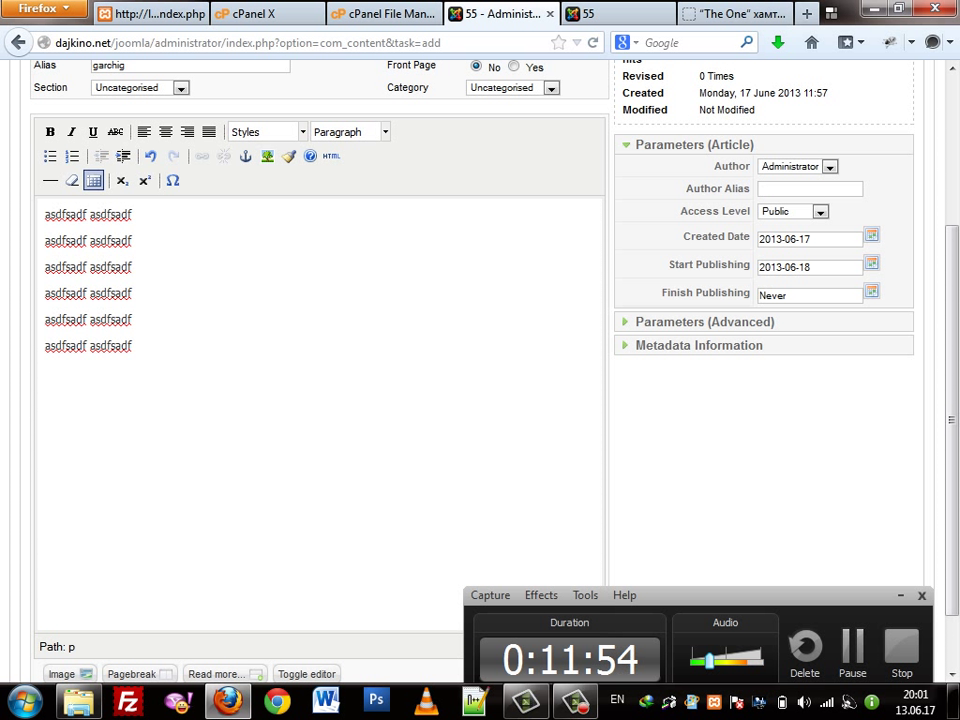
pyautogui.moveTo(702, 238); pyautogui.dragTo(749, 238)
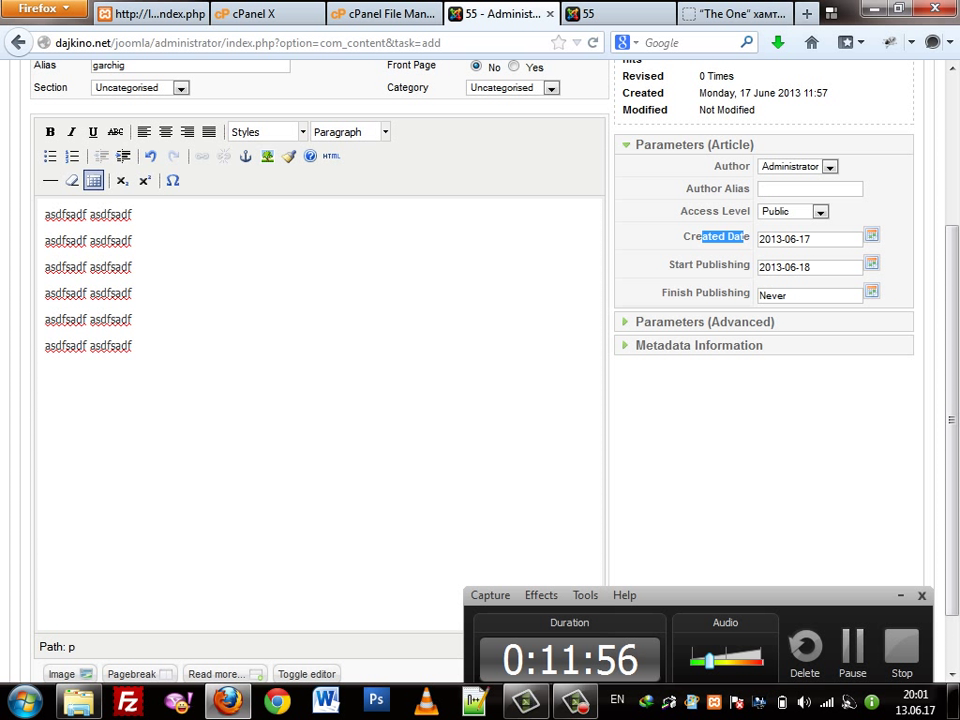
pyautogui.moveTo(714, 293); pyautogui.dragTo(736, 293)
pyautogui.click(788, 295)
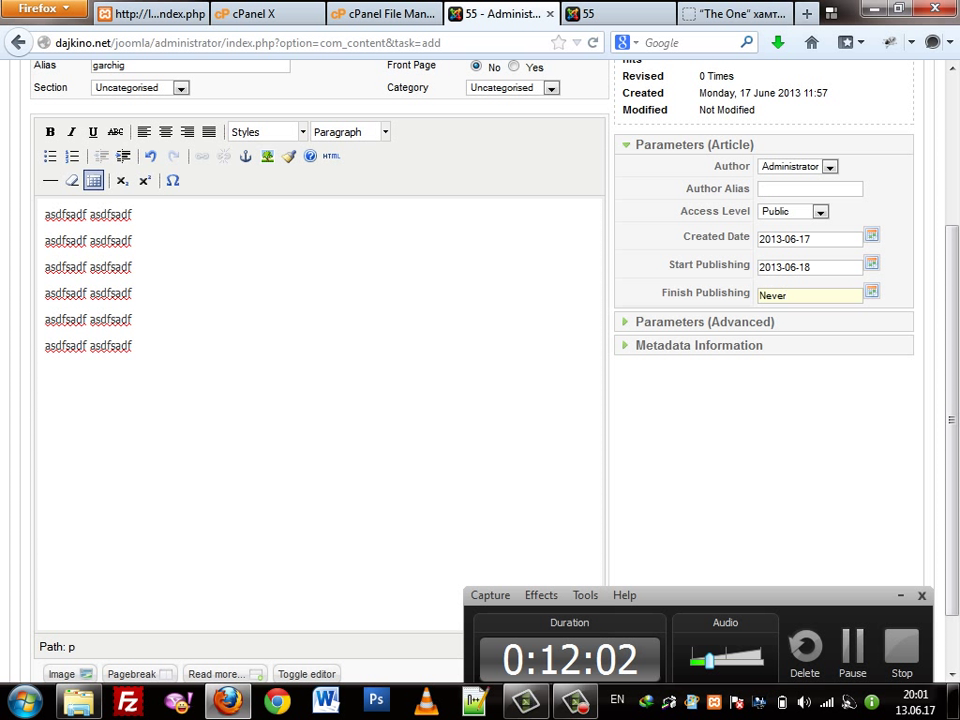
pyautogui.click(871, 290)
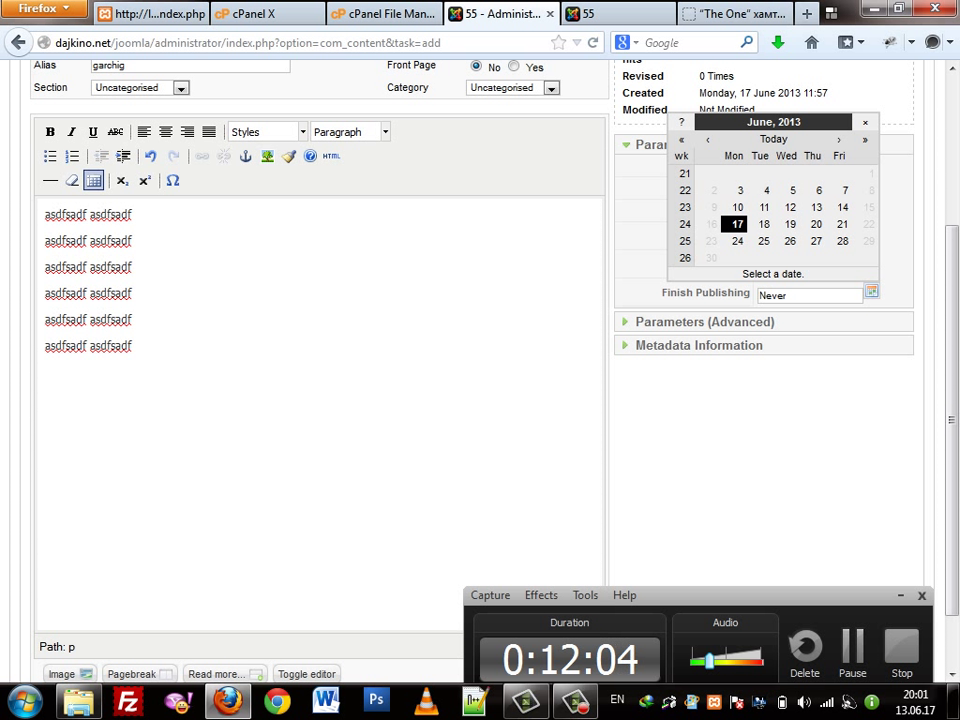
pyautogui.press('Escape')
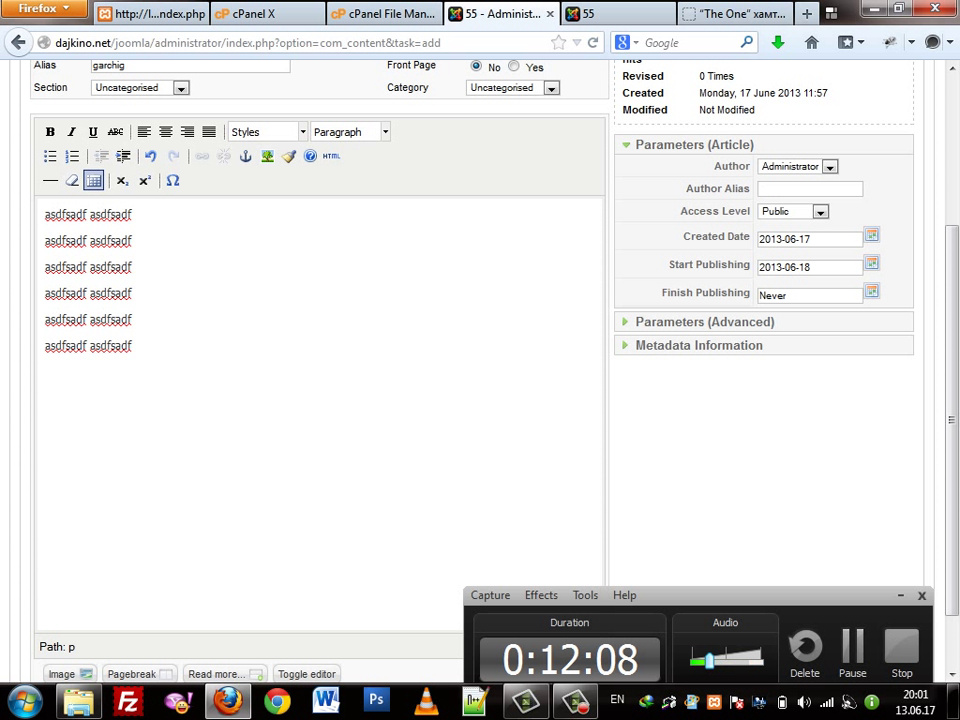
pyautogui.press('Escape')
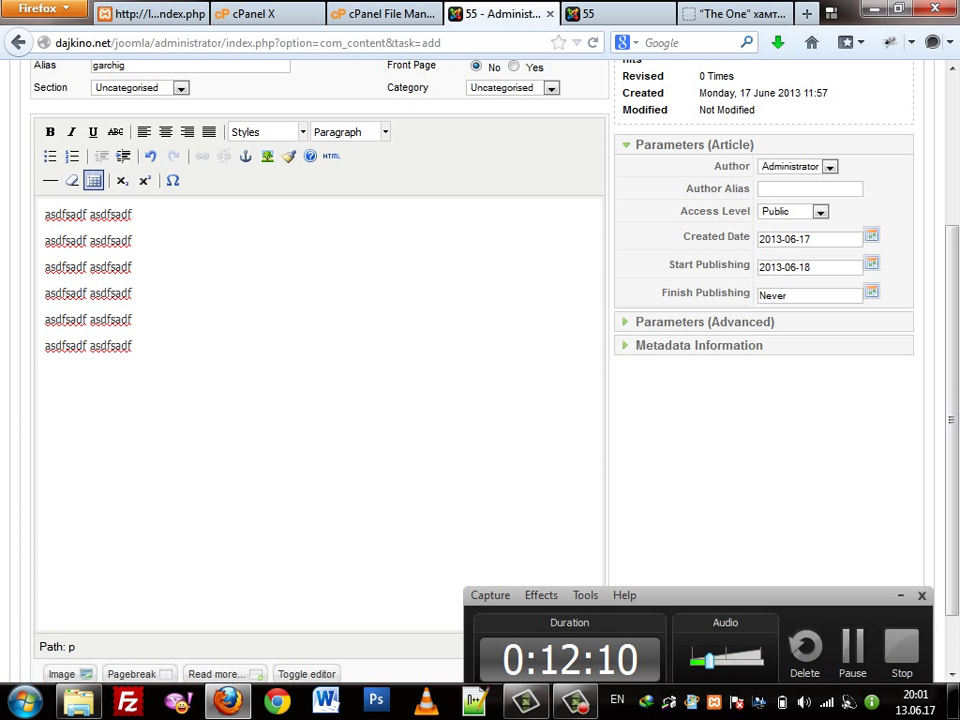
pyautogui.click(821, 322)
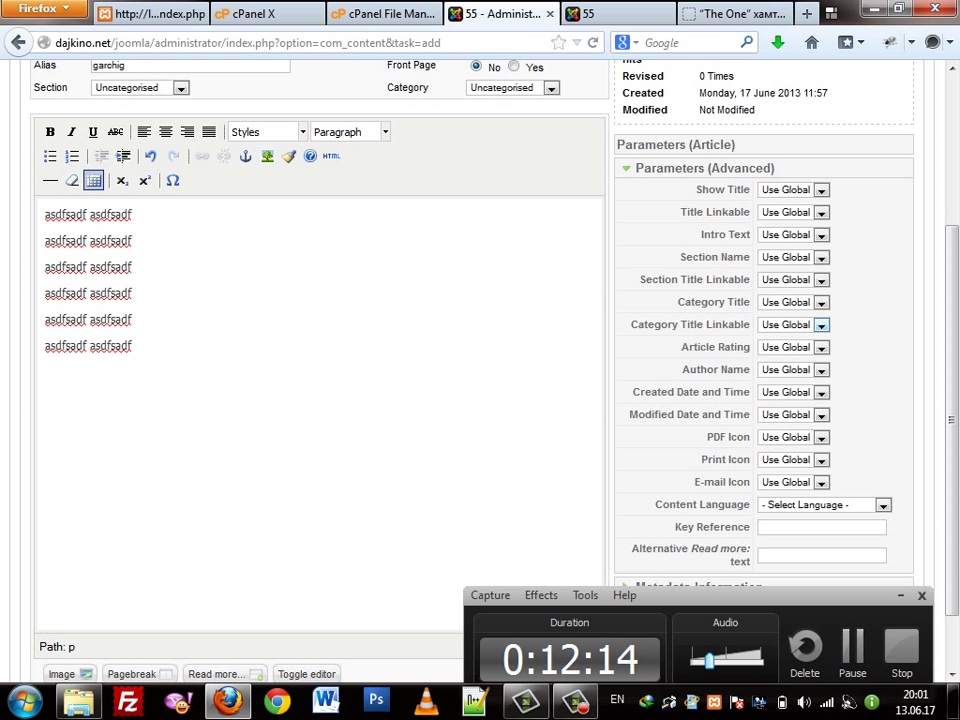
# Leave Show Title on Use Global in the advanced parameters, then switch to the Amjilt.com tab
pyautogui.scroll(-1, 821, 324)
pyautogui.scroll(2, 780, 232)
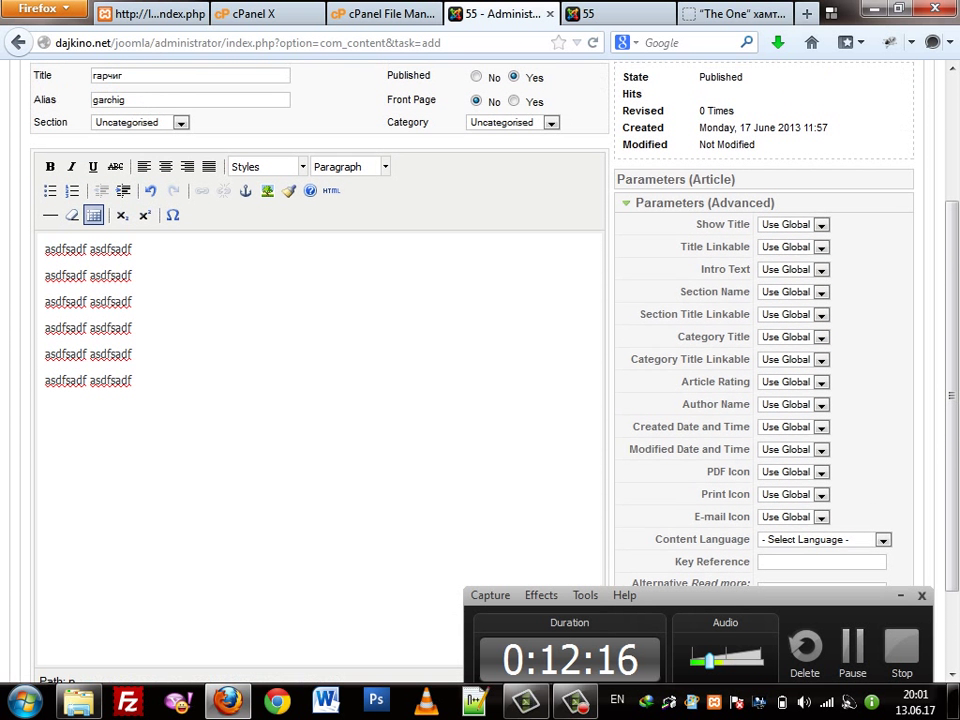
pyautogui.click(788, 225)
pyautogui.click(788, 225)
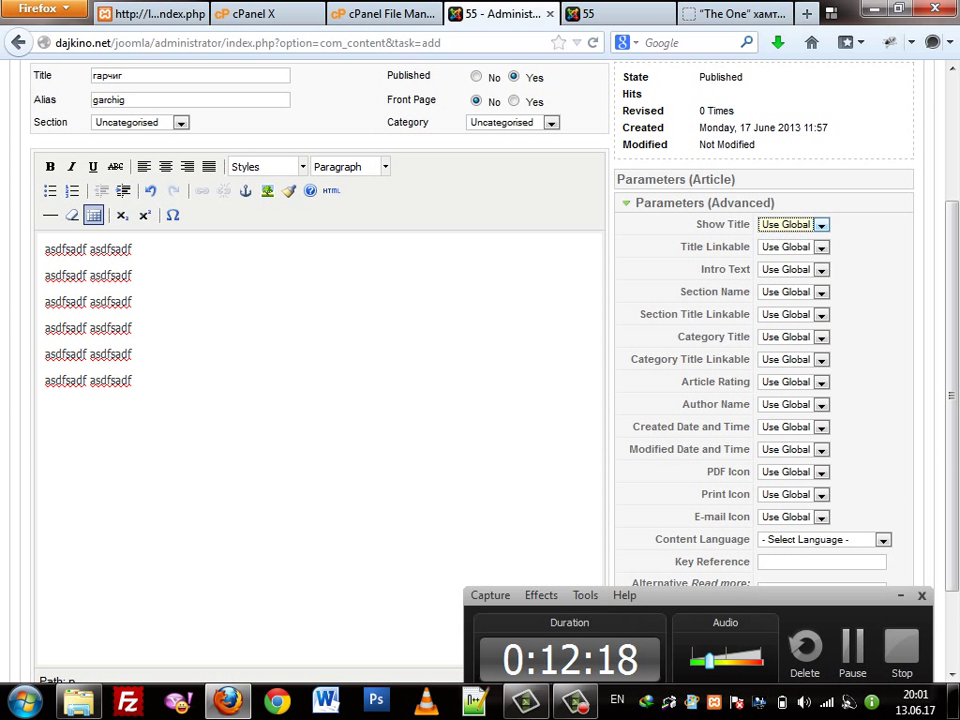
pyautogui.click(735, 14)
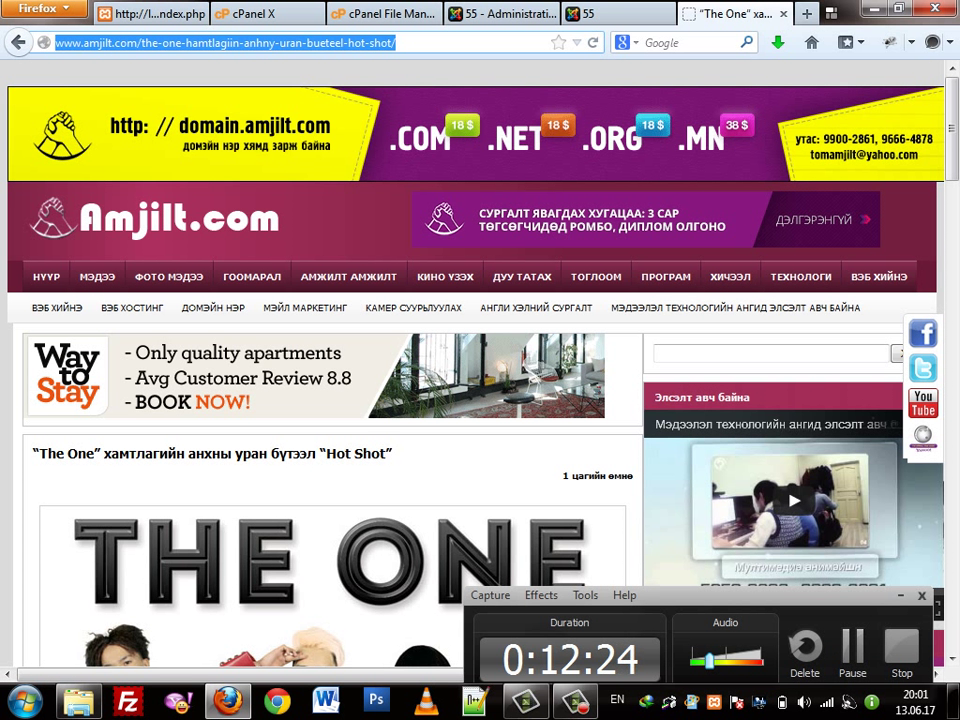
# Come back to the Joomla article editor and leave Title Linkable on Use Global
pyautogui.hotkey('ctrl', 'pageup')
pyautogui.hotkey('ctrl', 'pageup')
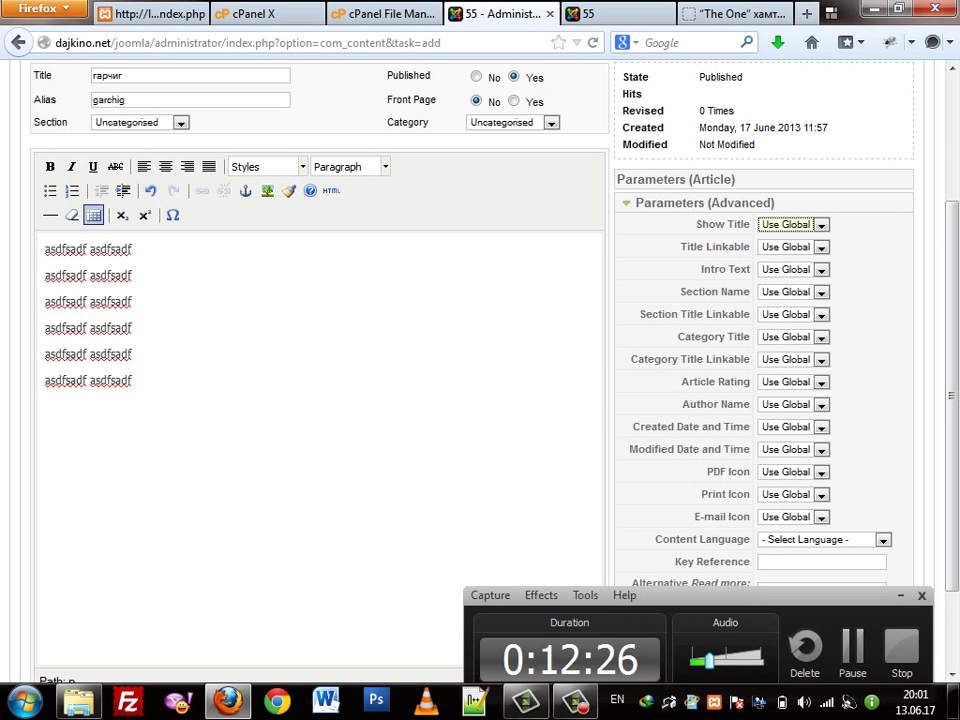
pyautogui.hotkey('ctrl', 'pagedown')
pyautogui.hotkey('ctrl', 'pagedown')
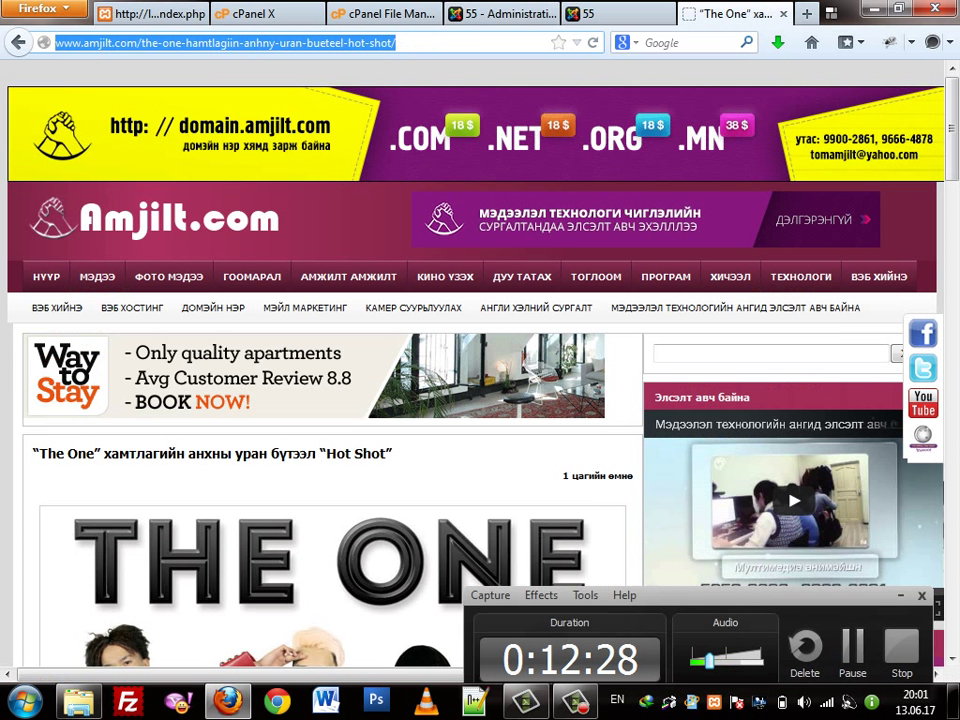
pyautogui.hotkey('ctrl', 'pageup')
pyautogui.hotkey('ctrl', 'pageup')
pyautogui.moveTo(35, 90); pyautogui.dragTo(718, 246)
pyautogui.click(790, 247)
pyautogui.click(786, 262)
pyautogui.click(725, 269)
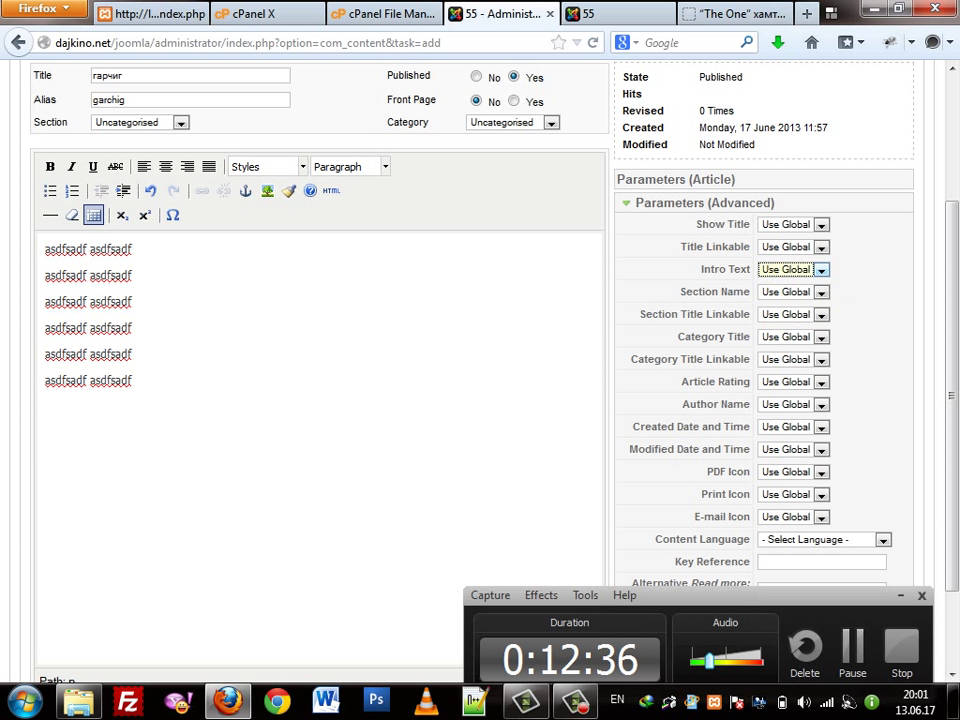
# Keep Section Name and Author Name on Use Global
pyautogui.click(789, 292)
pyautogui.click(782, 306)
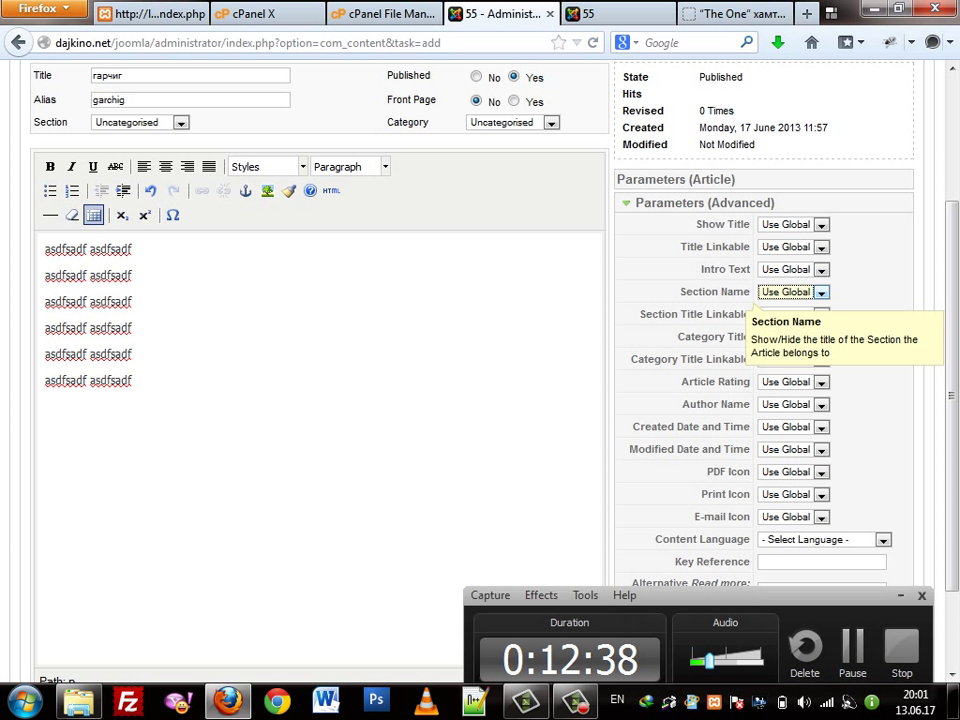
pyautogui.click(789, 292)
pyautogui.click(782, 306)
pyautogui.scroll(-2, 760, 350)
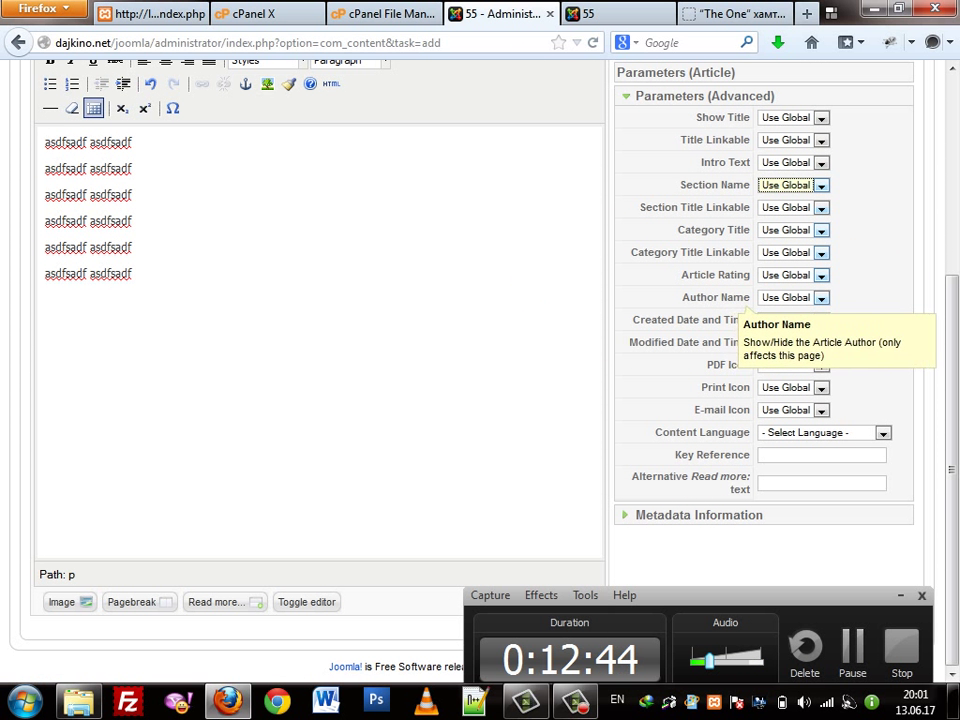
pyautogui.click(789, 297)
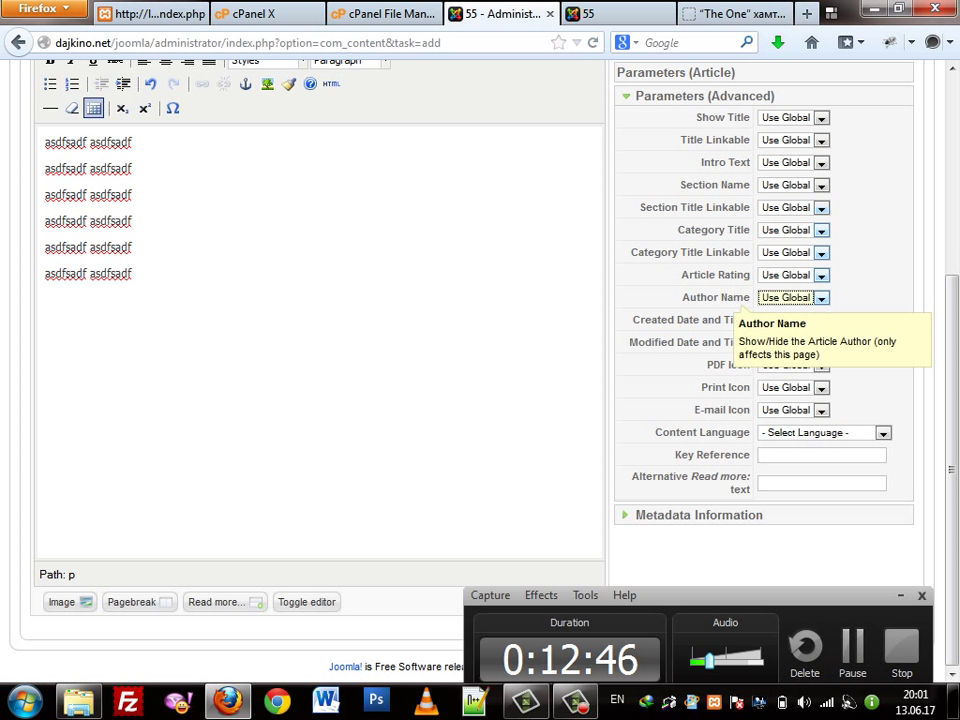
pyautogui.press('Escape')
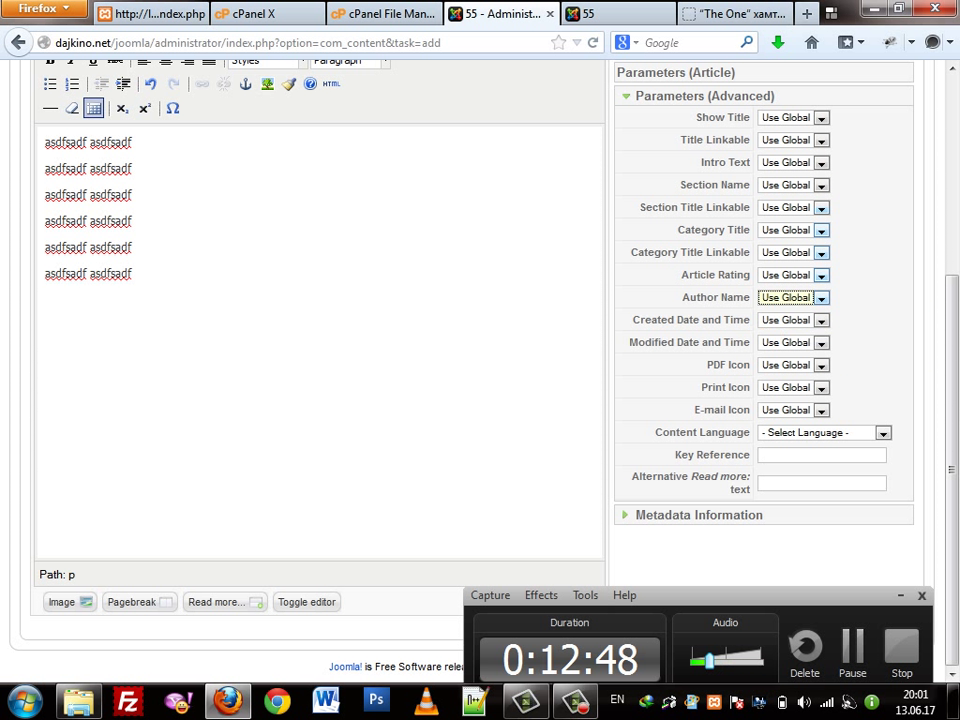
pyautogui.hotkey('alt', 'Down')
pyautogui.press('Down')
pyautogui.press('Up')
pyautogui.press('Return')
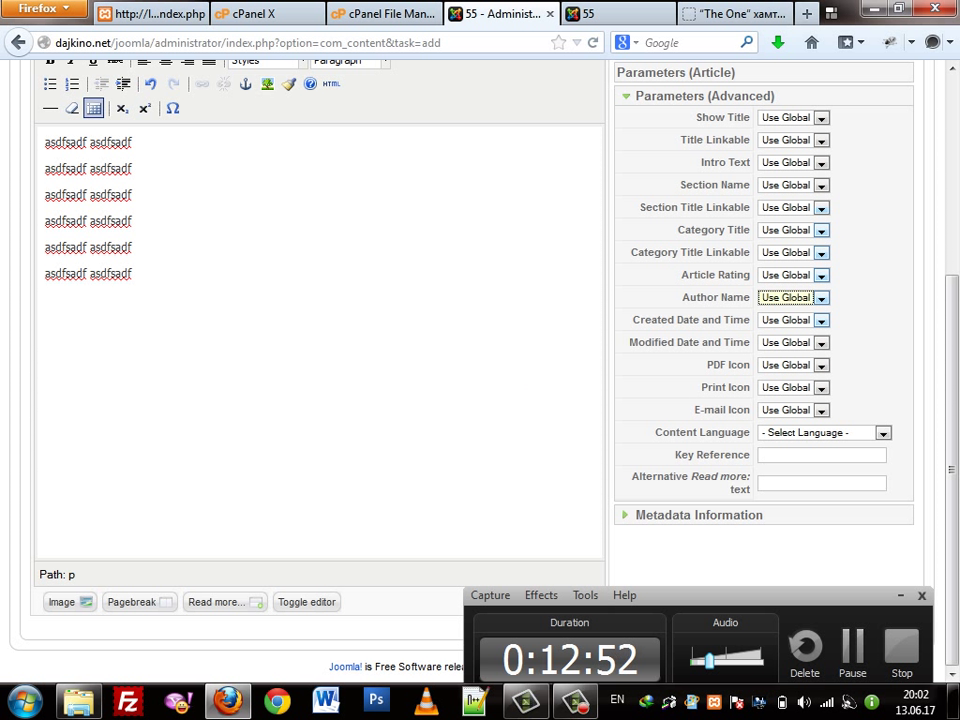
# Keep the PDF, Print and E-mail icon settings on Use Global
pyautogui.click(790, 365)
pyautogui.press('Down')
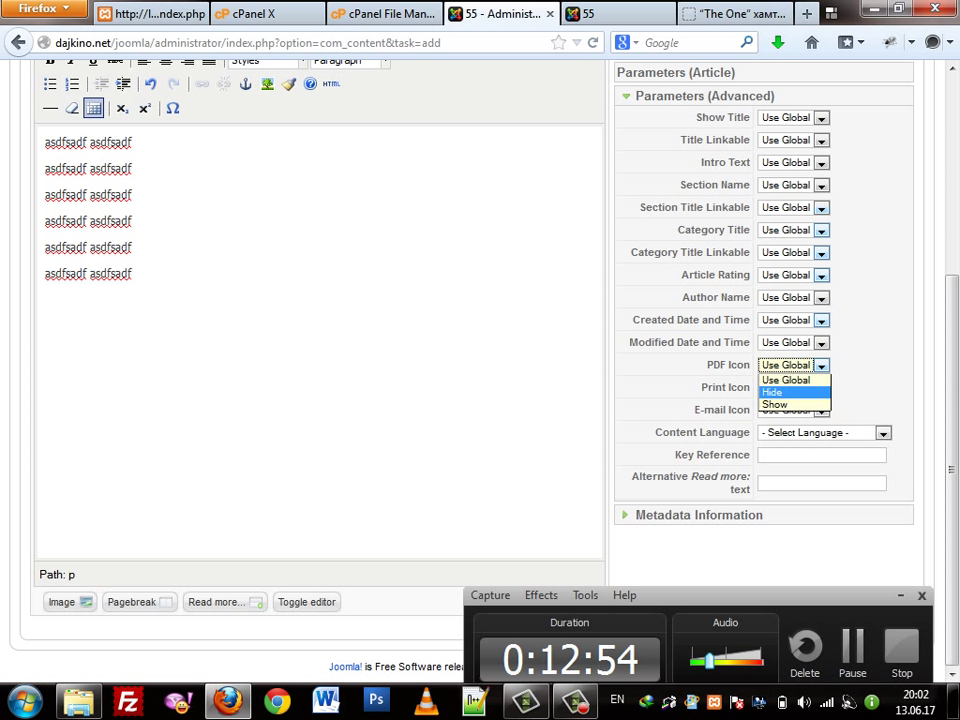
pyautogui.press('Up')
pyautogui.press('Return')
pyautogui.press('Tab')
pyautogui.hotkey('alt', 'Down')
pyautogui.press('Return')
pyautogui.press('Tab')
pyautogui.hotkey('alt', 'Down')
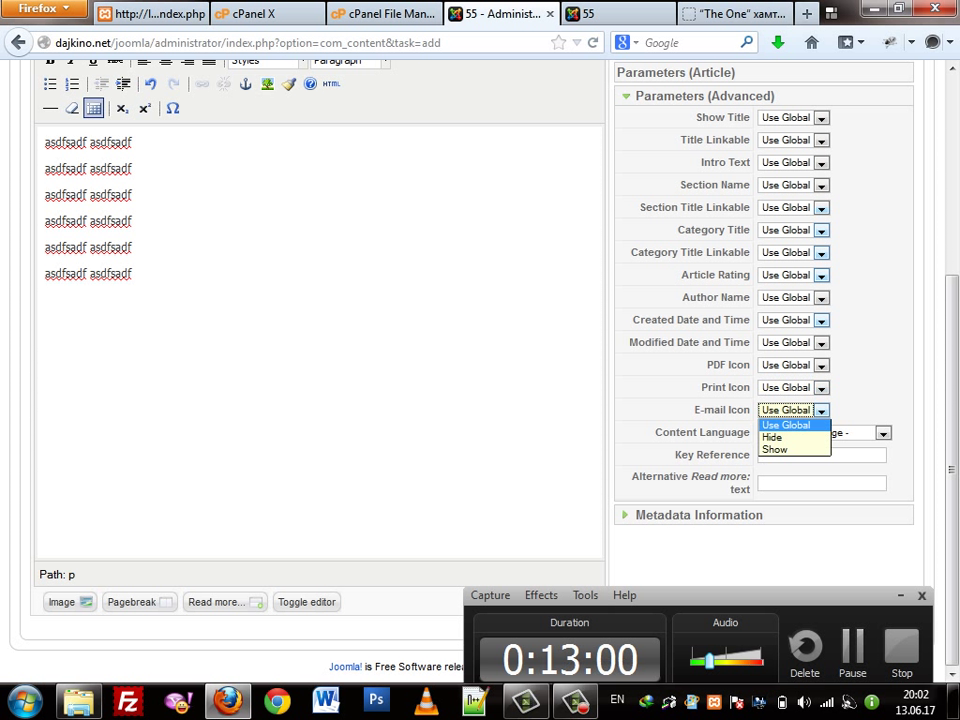
pyautogui.press('Return')
# Leave Content Language unchanged and expand the Metadata Information section
pyautogui.press('Tab')
pyautogui.hotkey('alt', 'Down')
pyautogui.press('Return')
pyautogui.press('Tab')
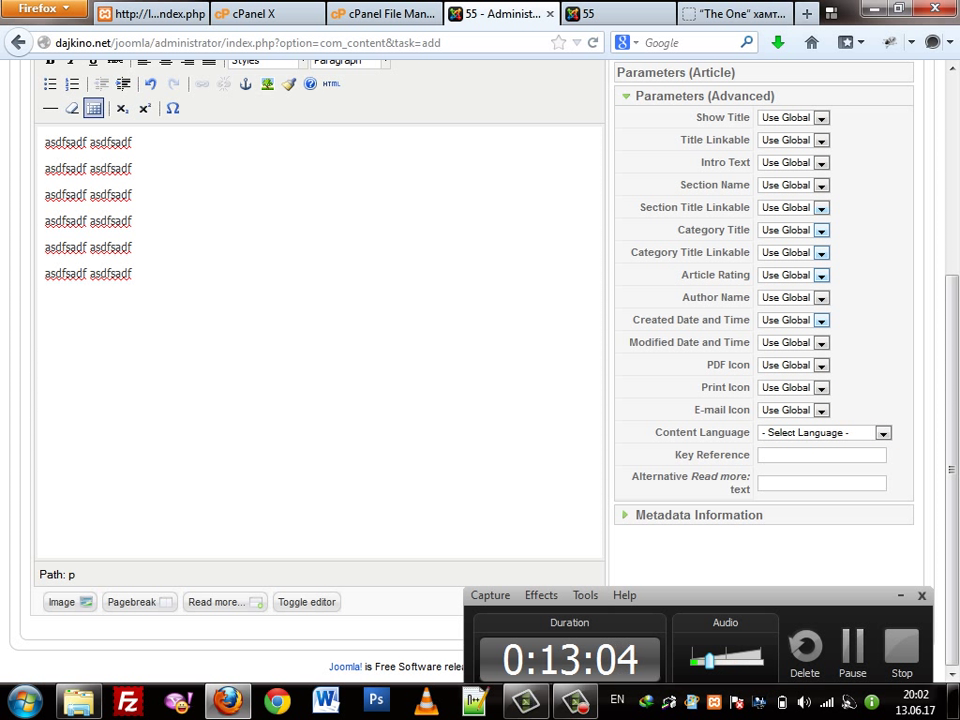
pyautogui.press('Return')
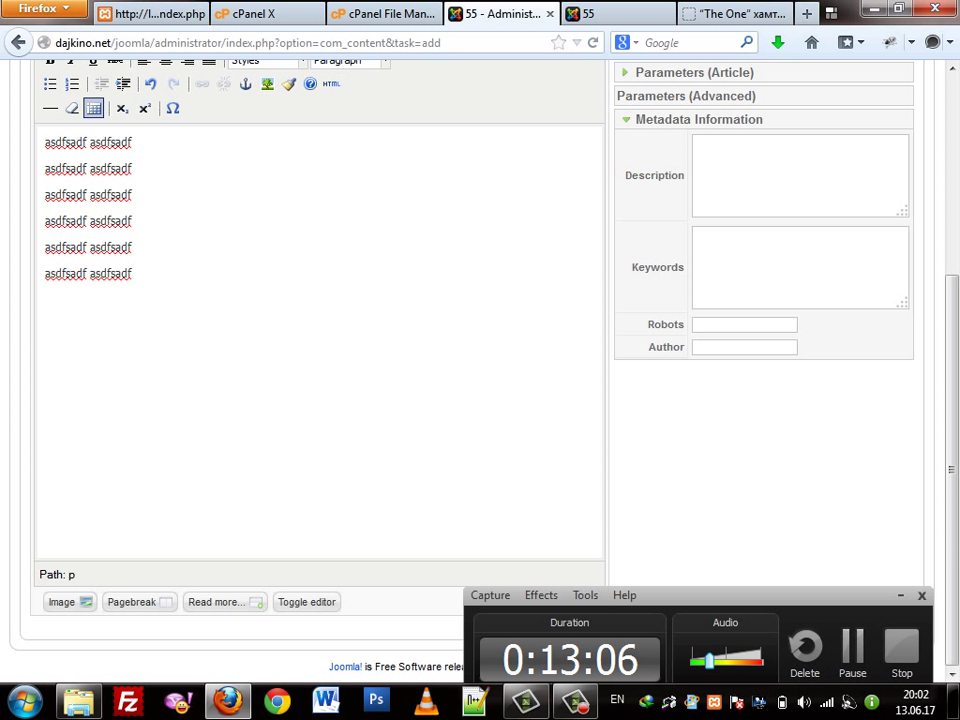
pyautogui.scroll(1, 480, 350)
pyautogui.scroll(5, 480, 350)
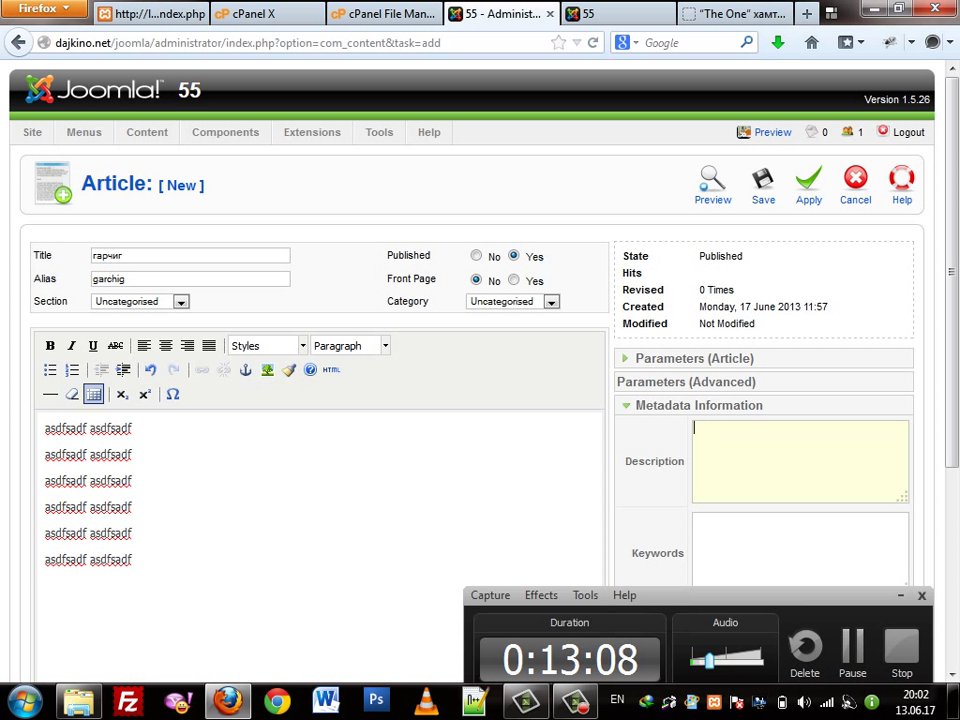
pyautogui.click(700, 430)
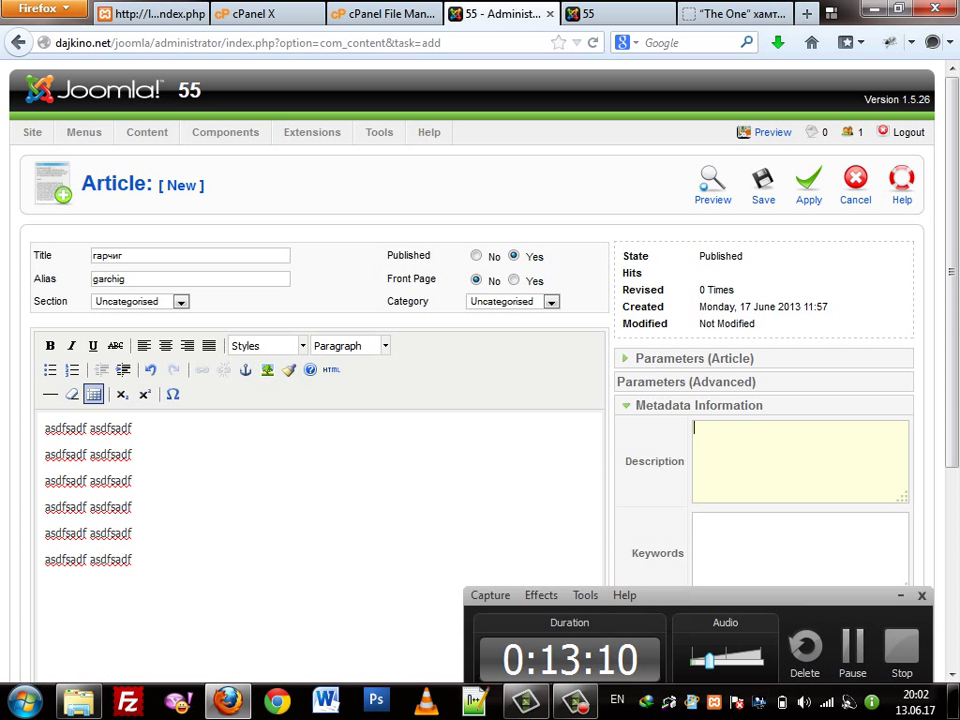
pyautogui.scroll(-5, 480, 350)
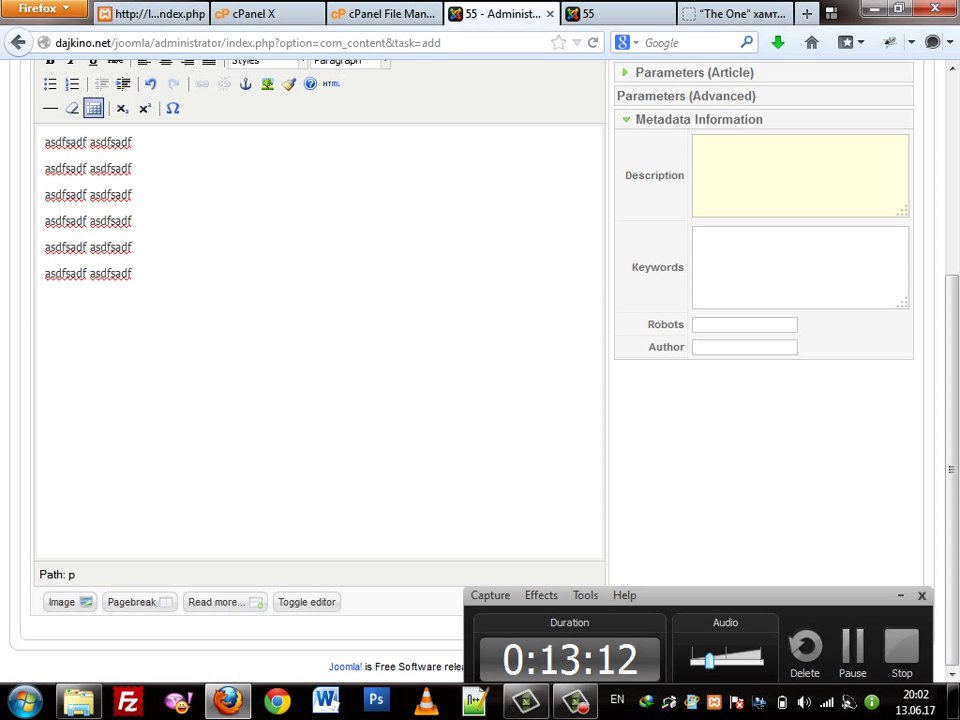
pyautogui.click(697, 236)
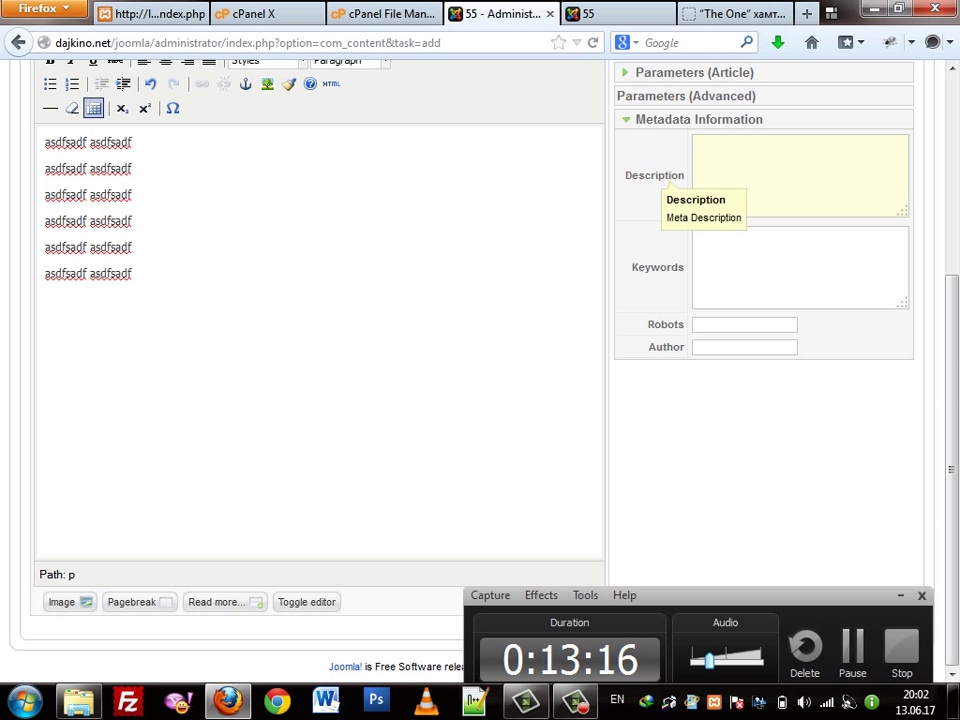
pyautogui.scroll(4, 655, 180)
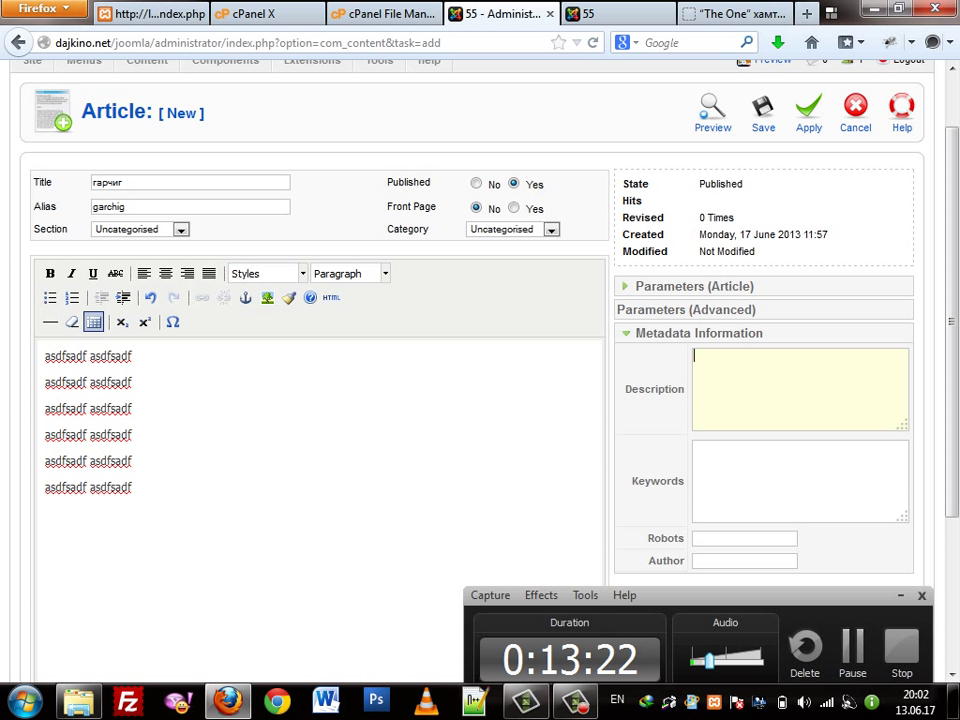
pyautogui.moveTo(132, 487); pyautogui.dragTo(45, 356)
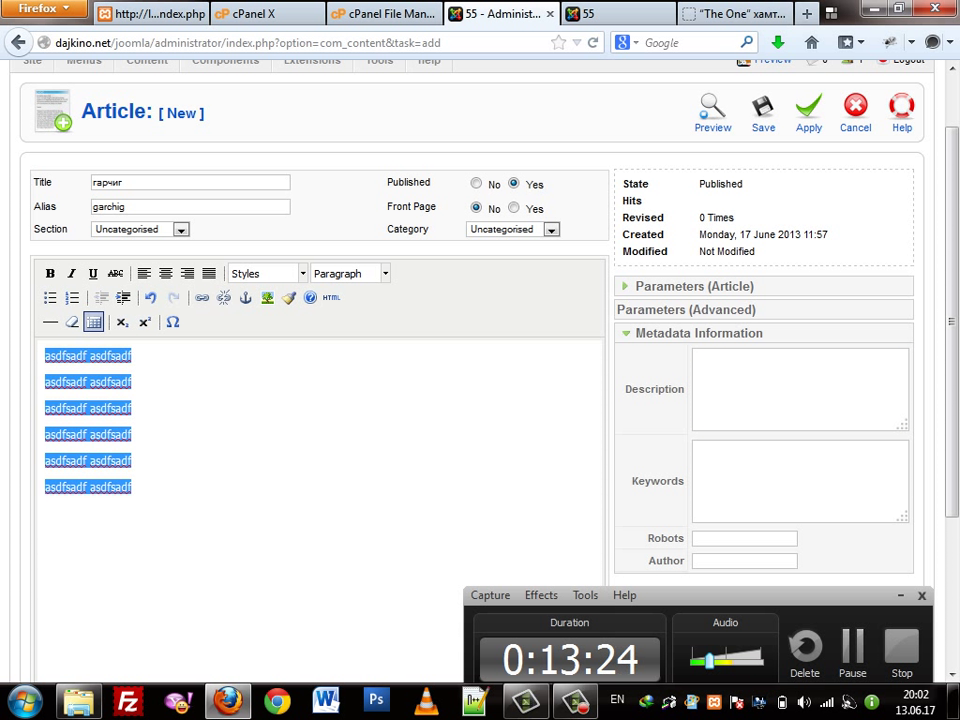
pyautogui.click(132, 382)
pyautogui.click(750, 385)
pyautogui.doubleClick(654, 389)
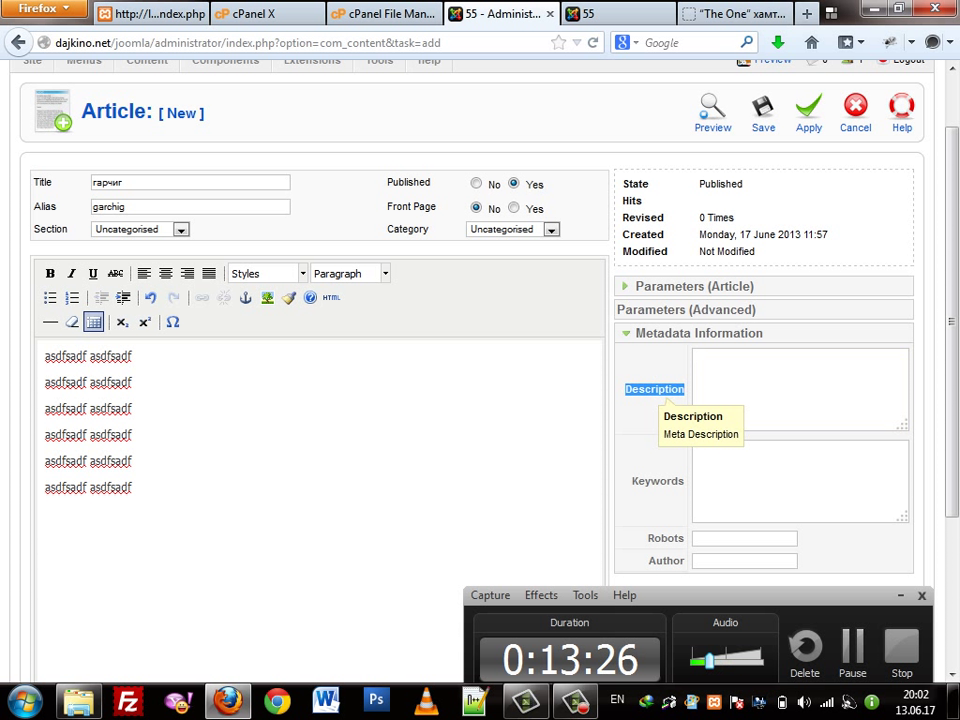
pyautogui.doubleClick(110, 356)
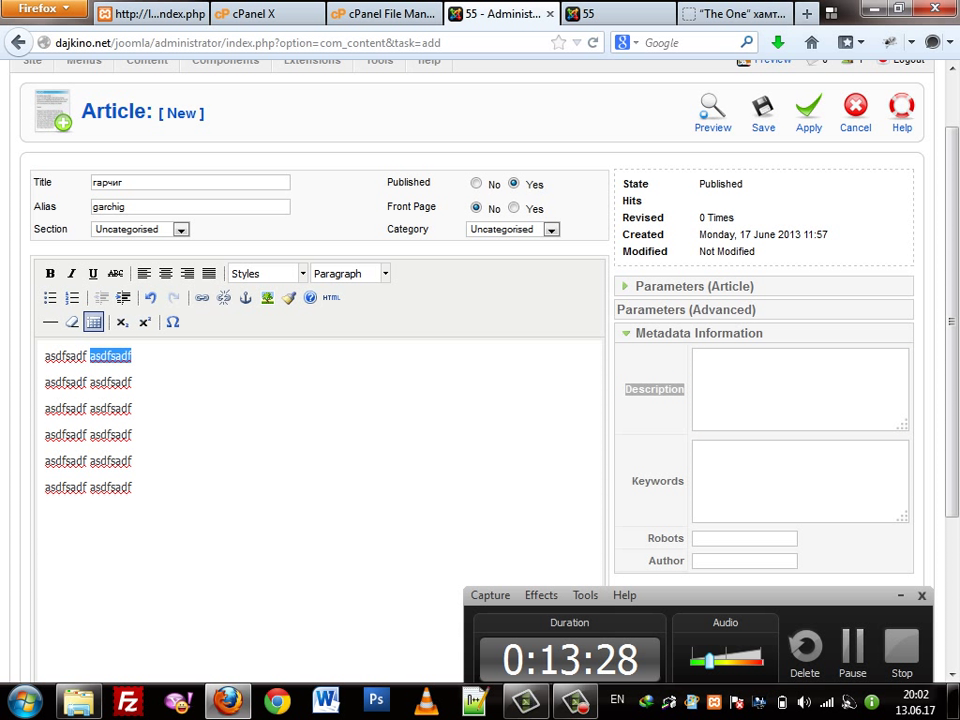
pyautogui.write('asdfsadf')
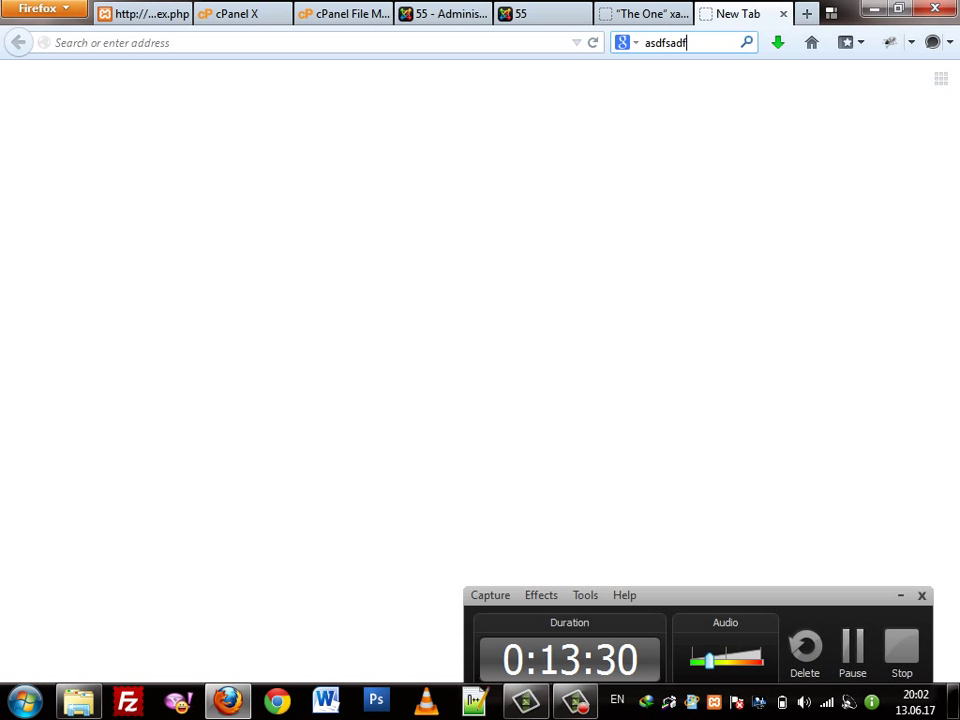
# Search Google for asdfsadf, select the top result's snippet, then return to the Joomla tab
pyautogui.press('Return')
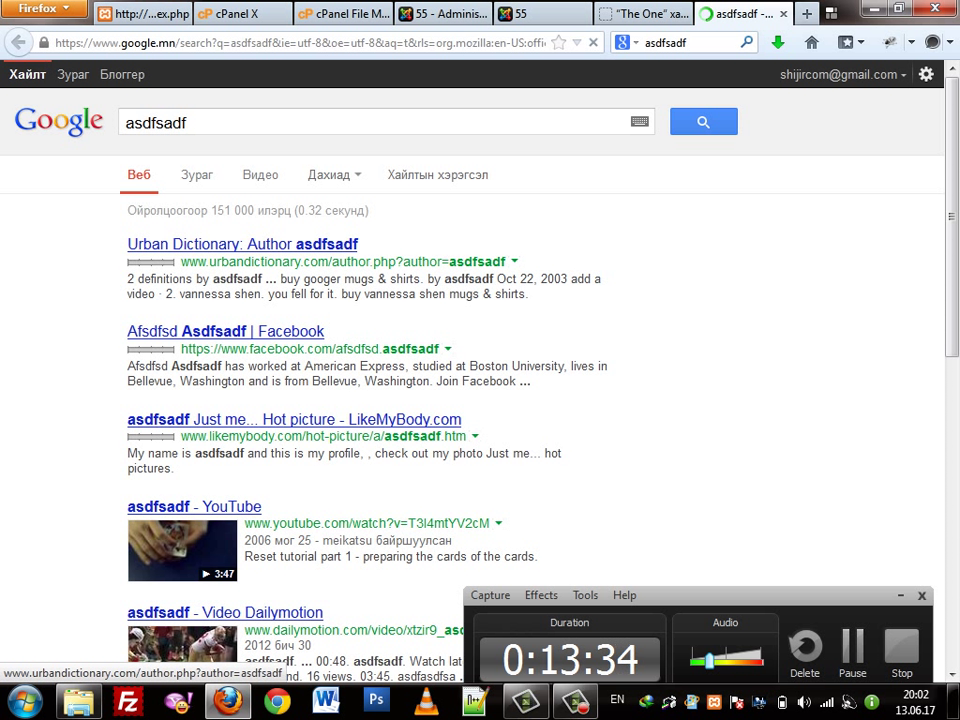
pyautogui.moveTo(127, 278); pyautogui.dragTo(527, 294)
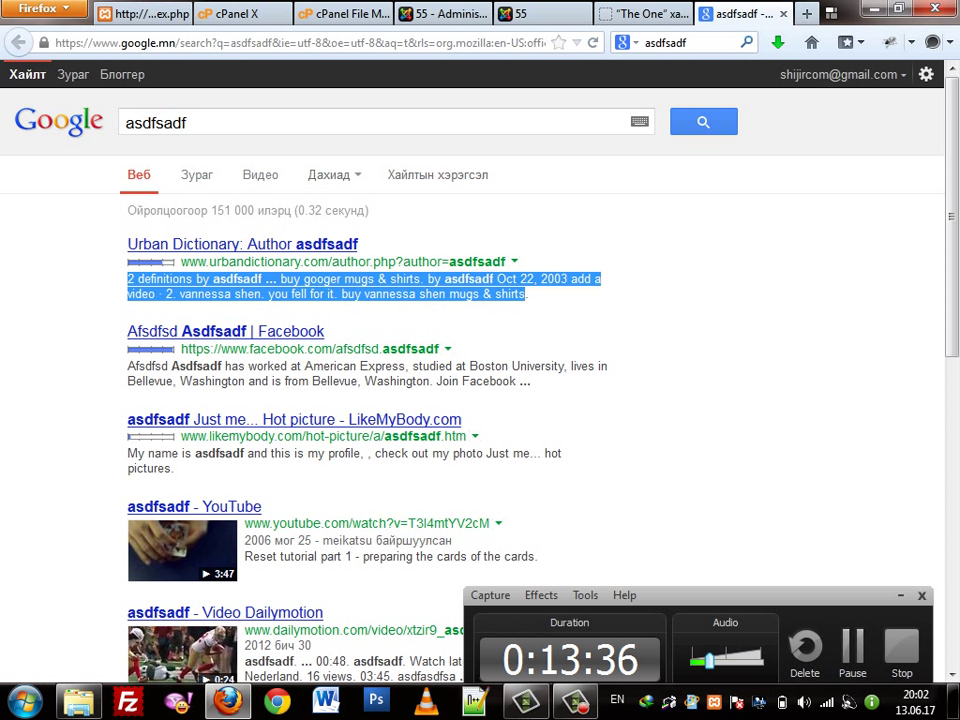
pyautogui.click(507, 279)
pyautogui.tripleClick(507, 279)
pyautogui.doubleClick(150, 122)
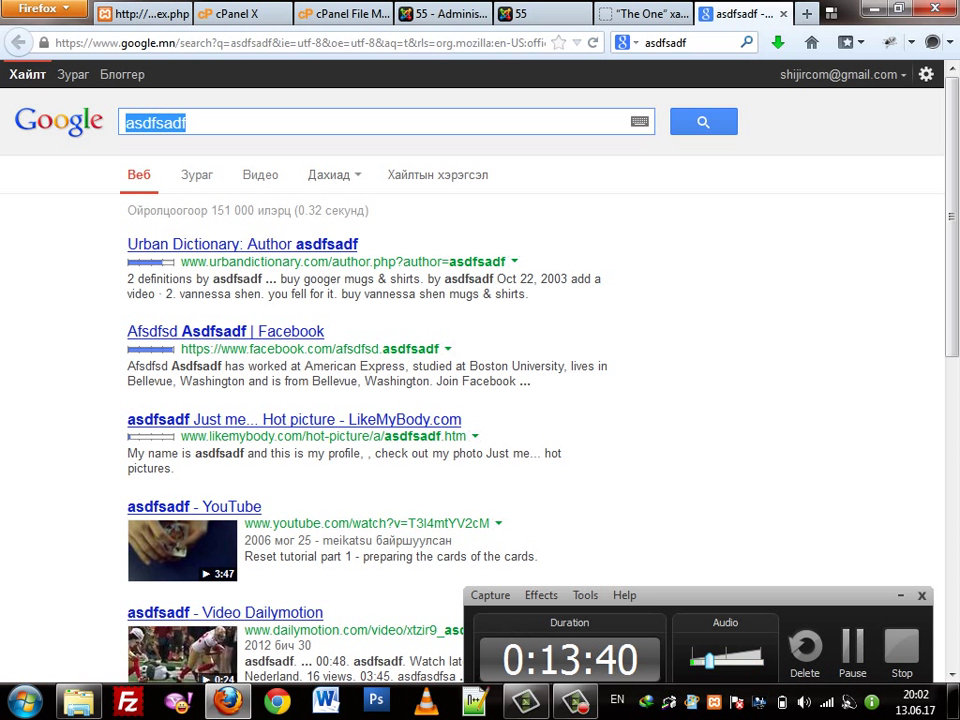
pyautogui.click(183, 122)
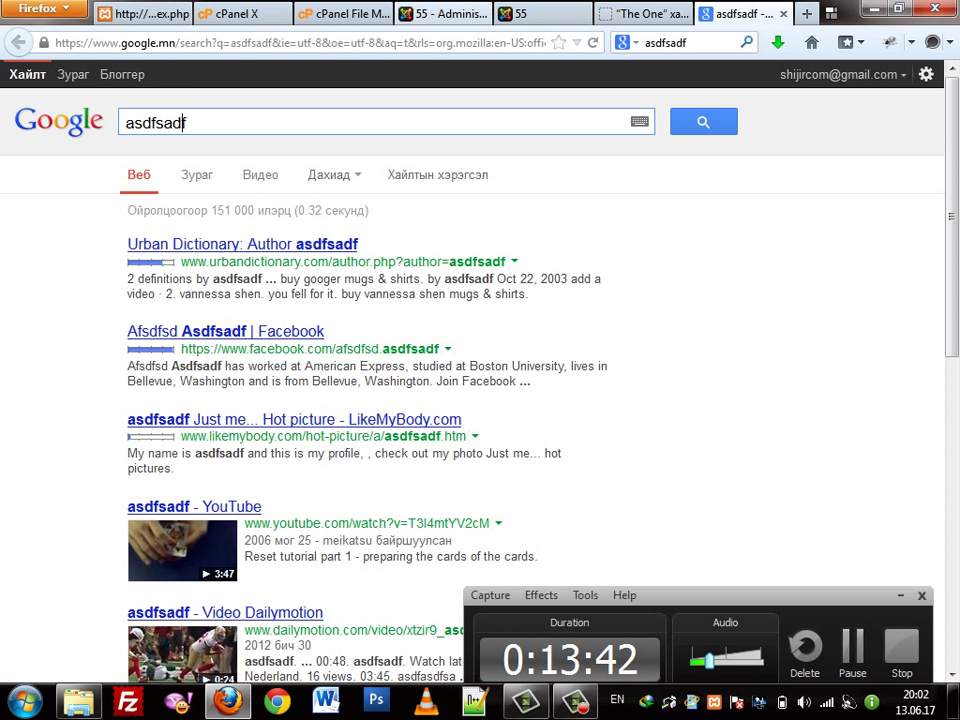
pyautogui.click(440, 14)
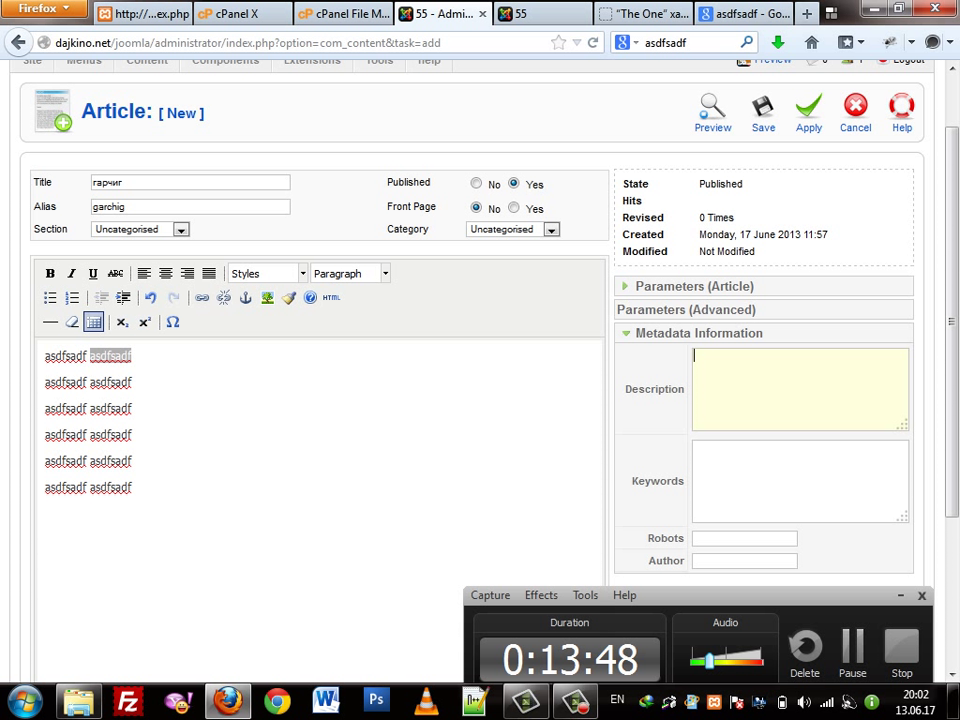
# Set keywords 'asdfasdf, sadfasdf ,asdfasd' and description 'asdfasdf asdfasdfadasd asdfasdfasdf.' in the metadata
pyautogui.press('Tab')
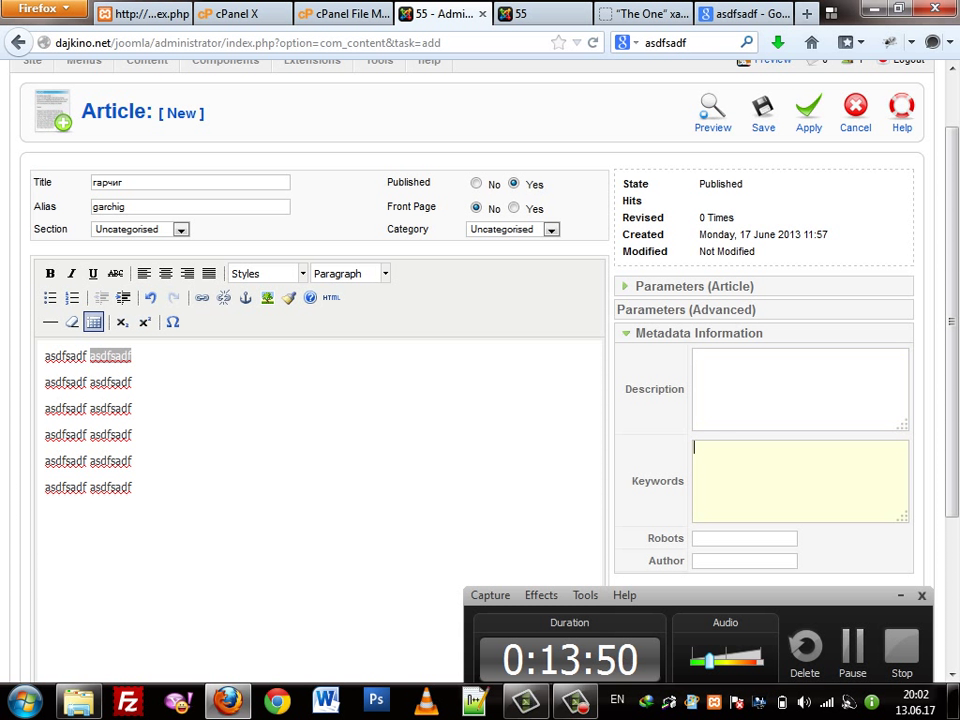
pyautogui.scroll(-4, 480, 400)
pyautogui.write('asdfasdf')
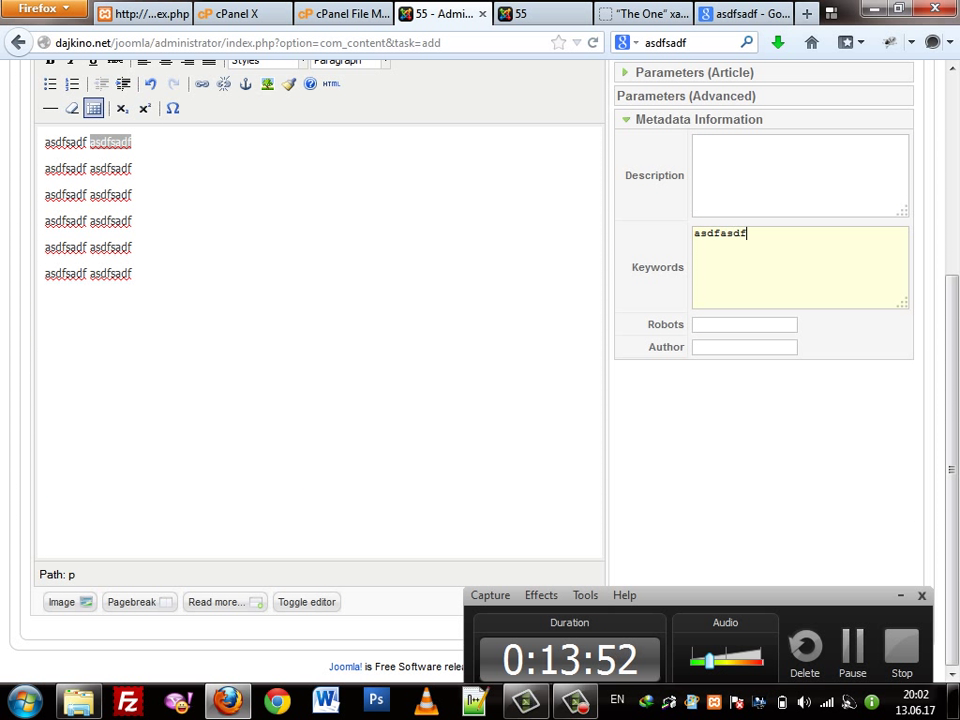
pyautogui.write(', sadfasdf ,asdfasd')
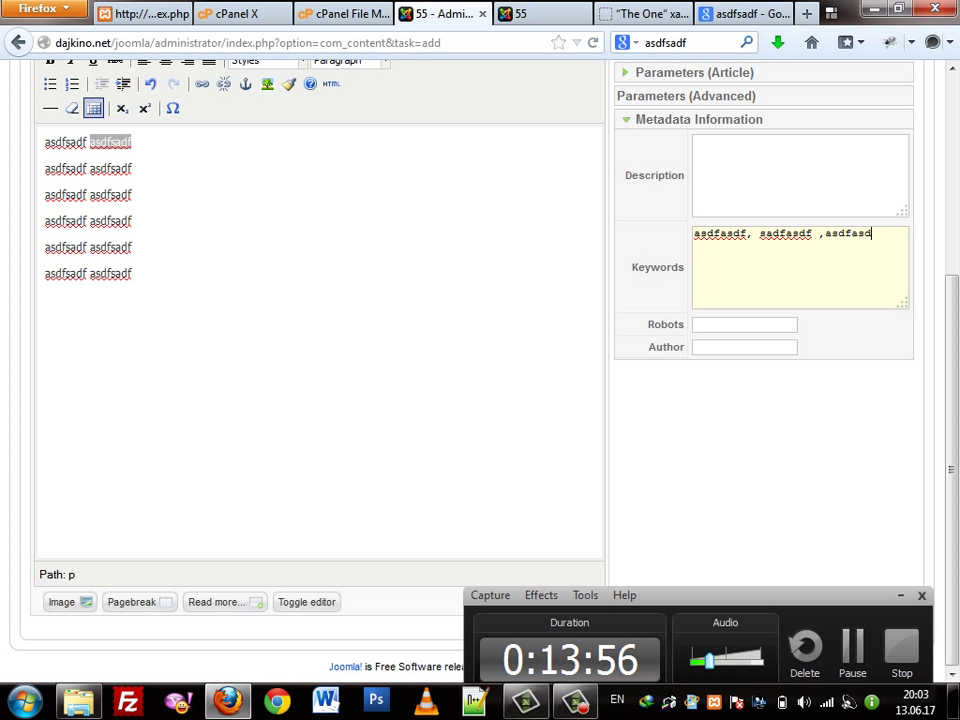
pyautogui.click(700, 150)
pyautogui.write('asdfasdf as')
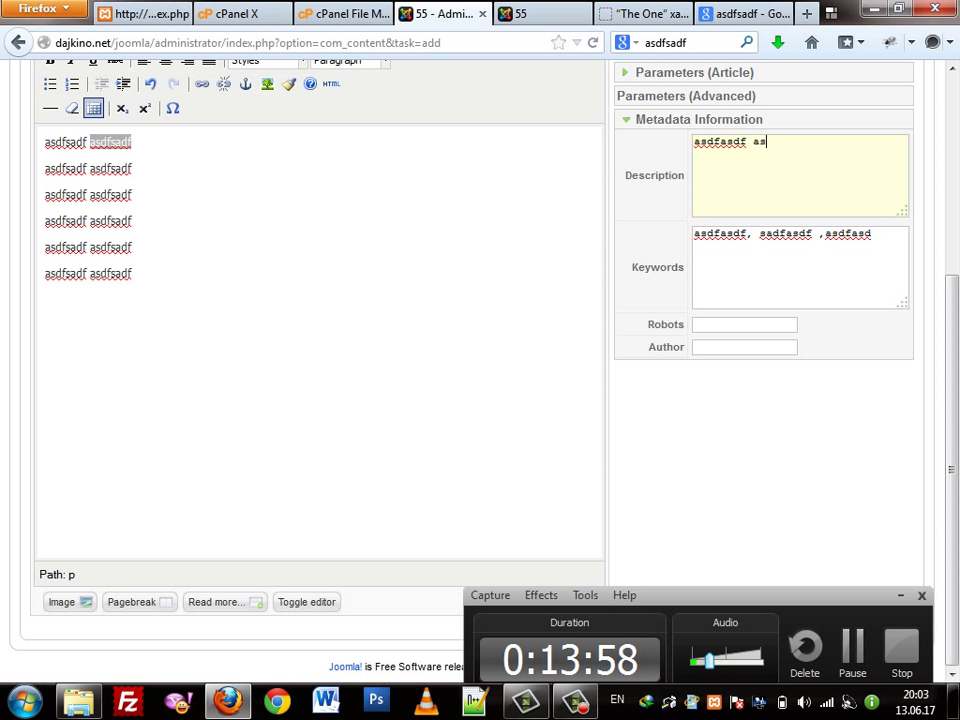
pyautogui.write('dfasdfadasd asdfasdfasdf.')
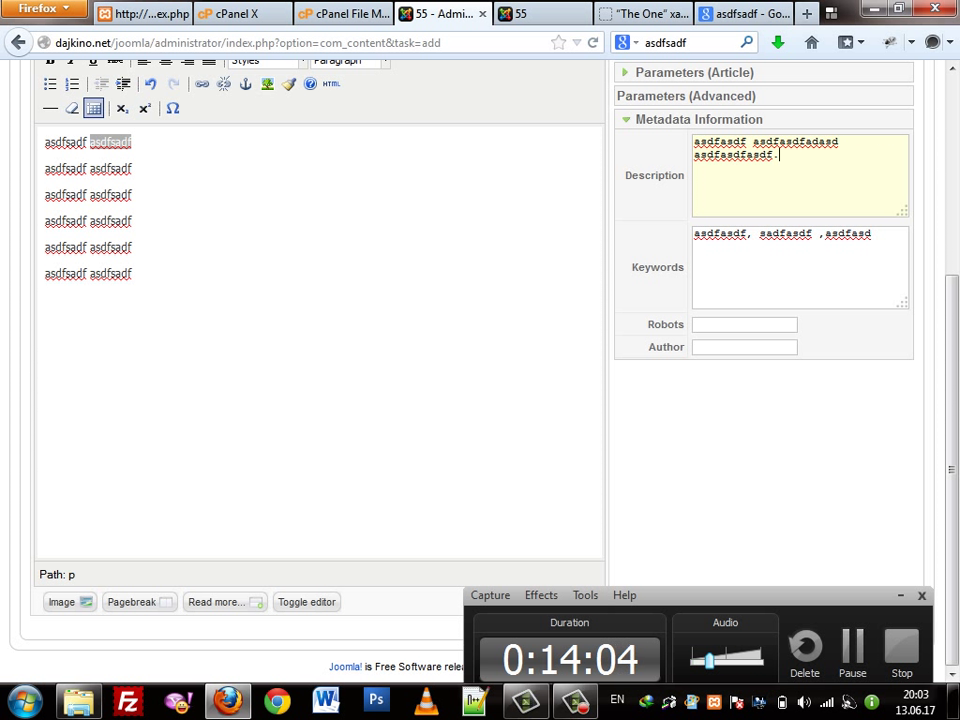
pyautogui.hotkey('shift', 'Left')
pyautogui.hotkey('shift', 'Left')
pyautogui.hotkey('shift', 'Left')
pyautogui.hotkey('shift', 'Left')
pyautogui.hotkey('shift', 'Left')
pyautogui.hotkey('shift', 'Left')
pyautogui.hotkey('shift', 'Left')
pyautogui.hotkey('shift', 'Left')
pyautogui.hotkey('shift', 'Left')
pyautogui.hotkey('shift', 'Left')
pyautogui.hotkey('shift', 'Left')
pyautogui.hotkey('shift', 'Left')
pyautogui.hotkey('shift', 'Left')
pyautogui.hotkey('shift', 'Left')
pyautogui.hotkey('shift', 'Left')
pyautogui.hotkey('shift', 'Left')
pyautogui.hotkey('shift', 'Left')
pyautogui.hotkey('shift', 'Left')
pyautogui.hotkey('shift', 'Left')
pyautogui.hotkey('shift', 'Left')
pyautogui.scroll(4, 320, 400)
pyautogui.scroll(-4, 320, 400)
pyautogui.scroll(2, 320, 400)
pyautogui.scroll(2, 320, 400)
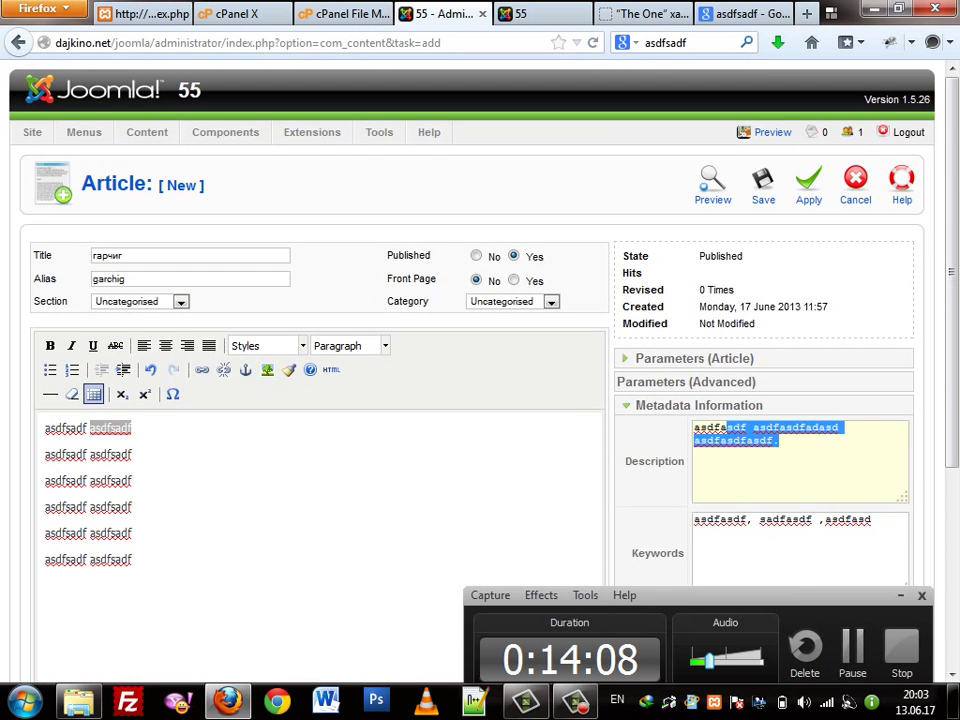
pyautogui.scroll(-4, 320, 400)
pyautogui.click(133, 273)
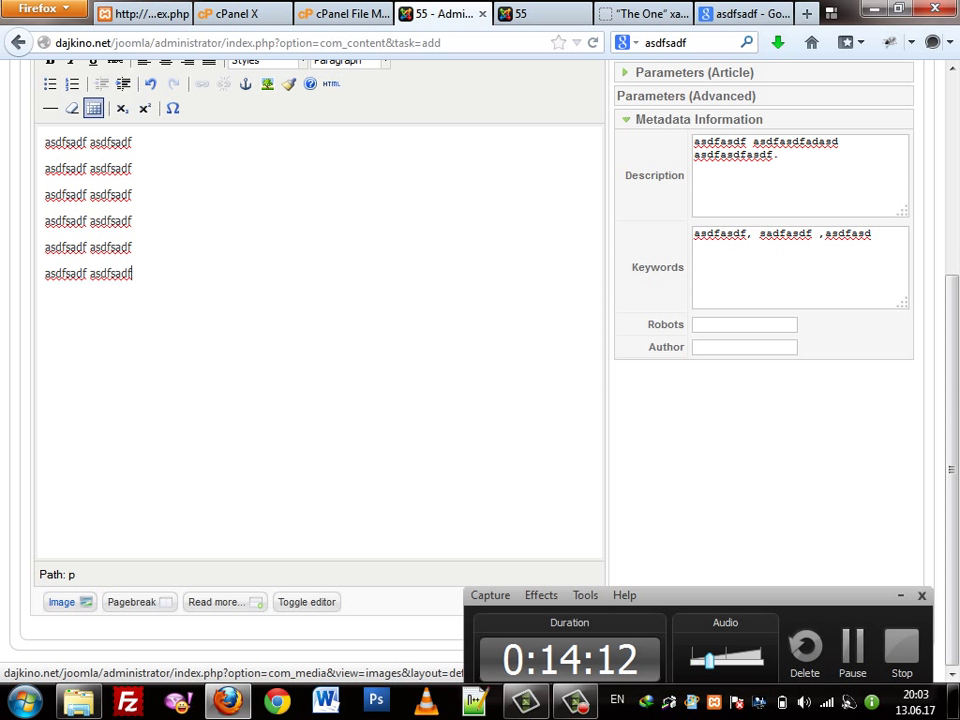
# Open Joomla's image insertion window and launch the file picker via Browse...
pyautogui.click(62, 601)
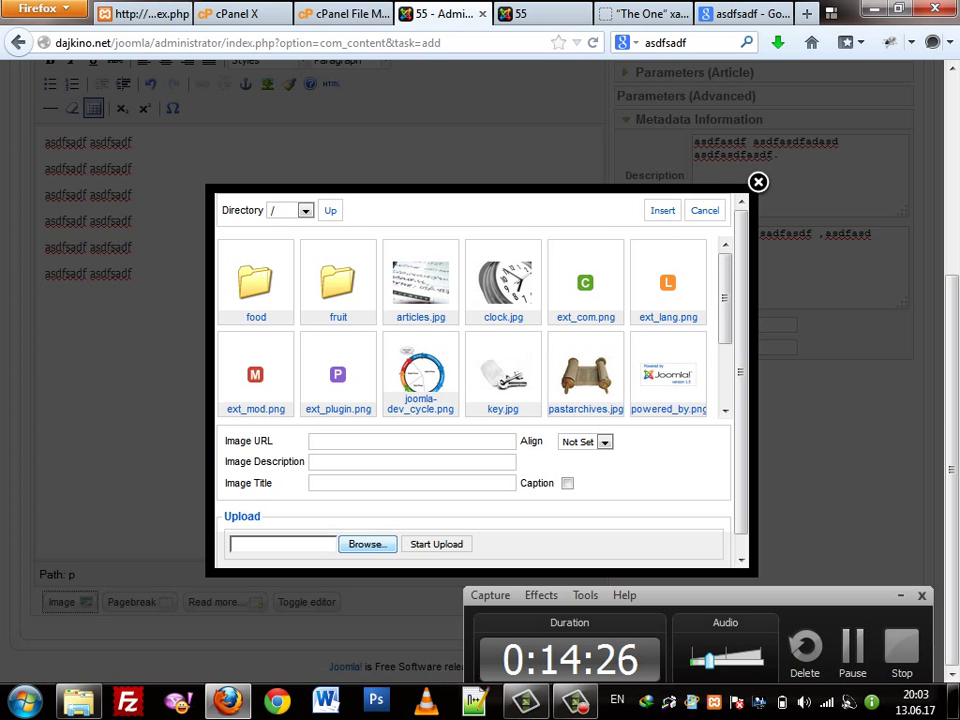
pyautogui.click(367, 544)
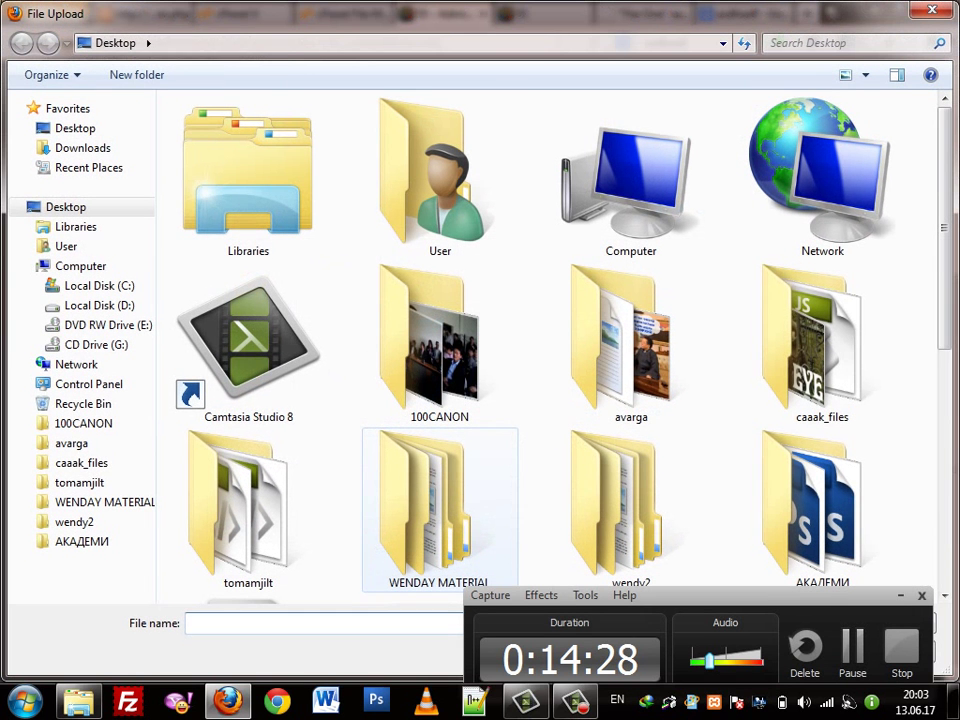
# Browse the Desktop to the 100CANON folder and choose IMG_8296 for upload
pyautogui.doubleClick(620, 345)
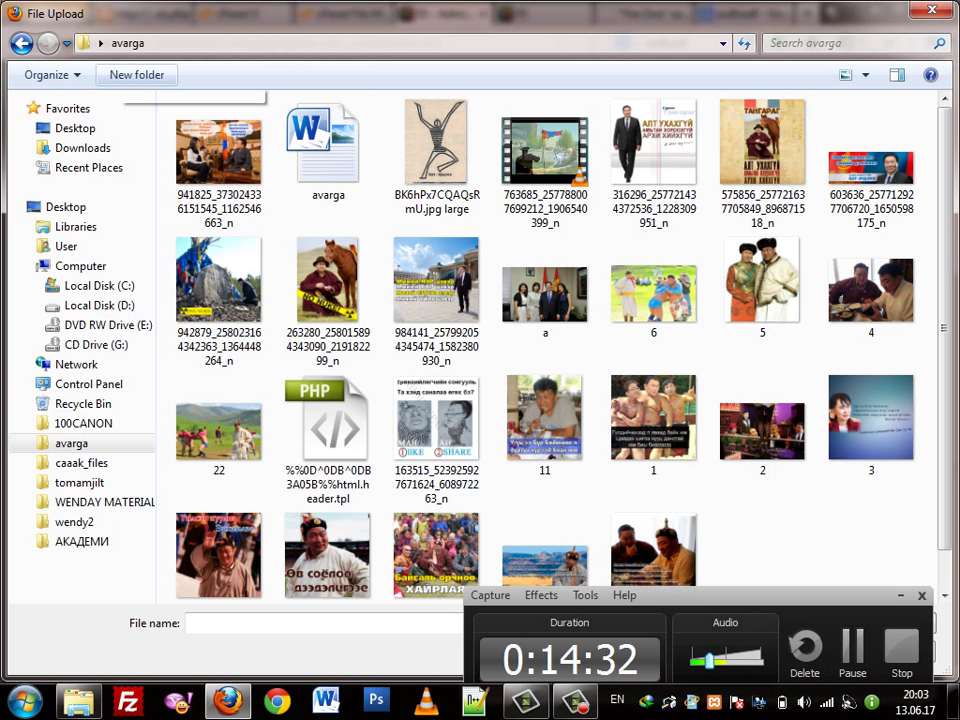
pyautogui.press('BackSpace')
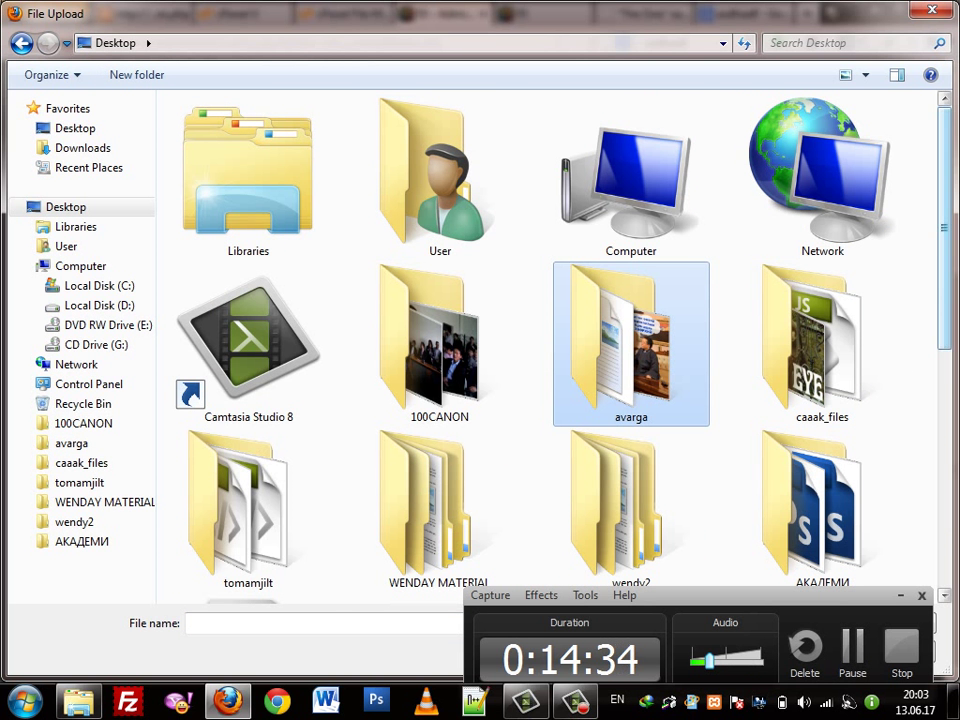
pyautogui.scroll(-3, 560, 340)
pyautogui.scroll(-4, 560, 340)
pyautogui.scroll(3, 560, 340)
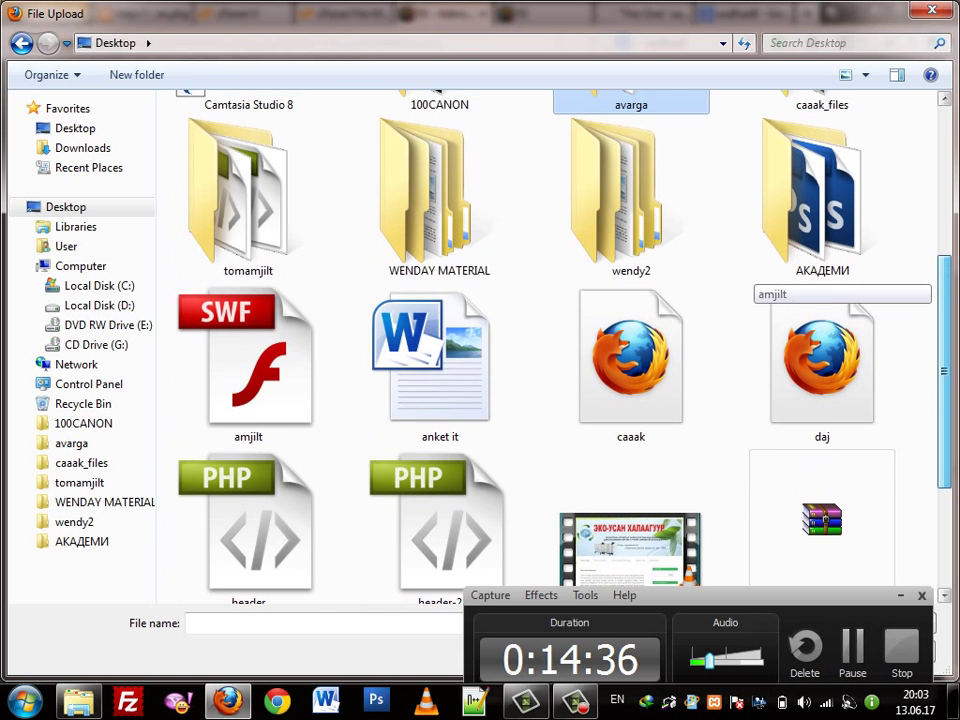
pyautogui.scroll(1, 810, 300)
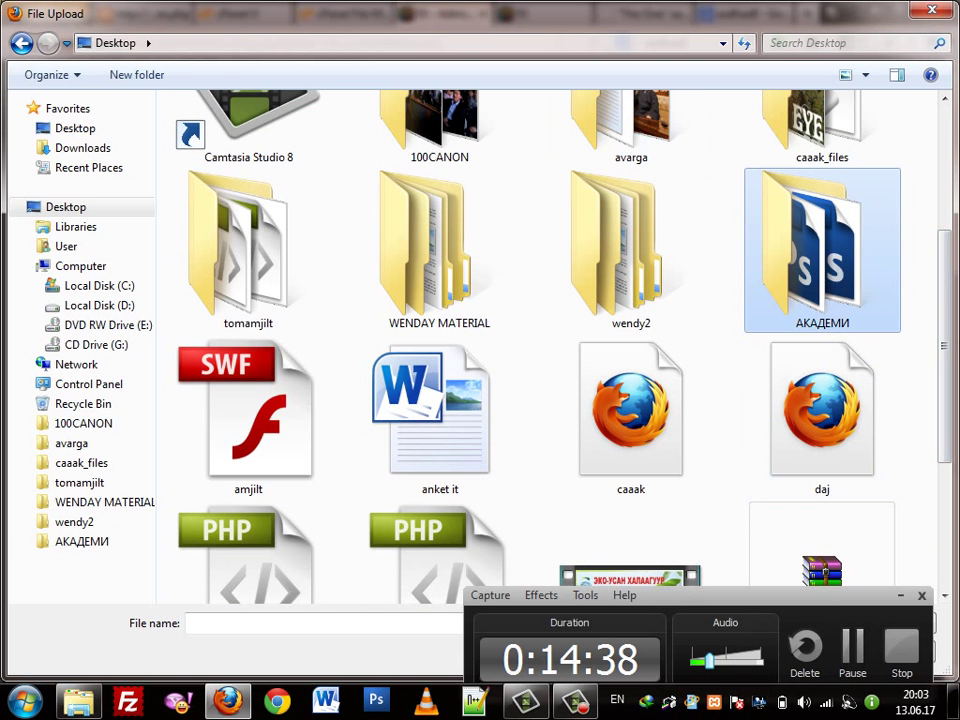
pyautogui.doubleClick(810, 220)
pyautogui.press('BackSpace')
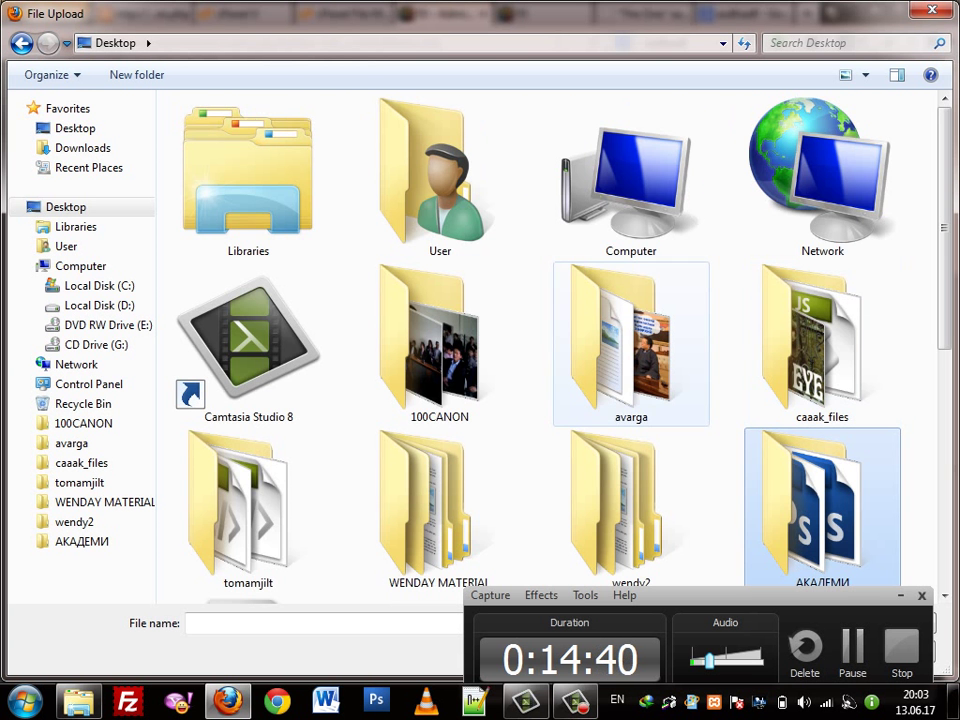
pyautogui.doubleClick(437, 395)
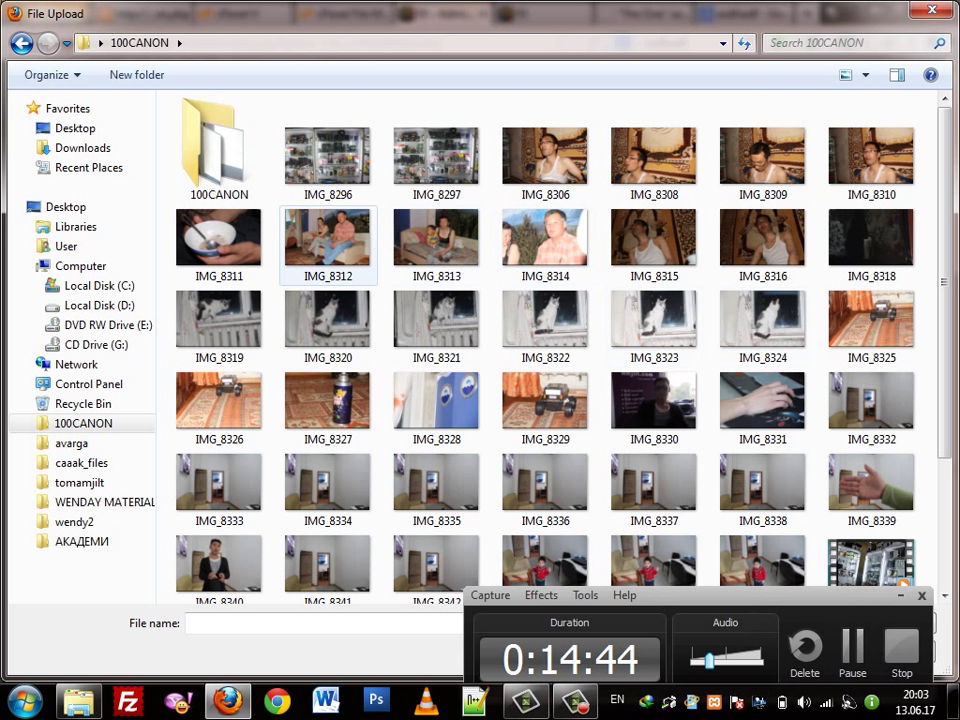
pyautogui.click(327, 160)
pyautogui.press('Return')
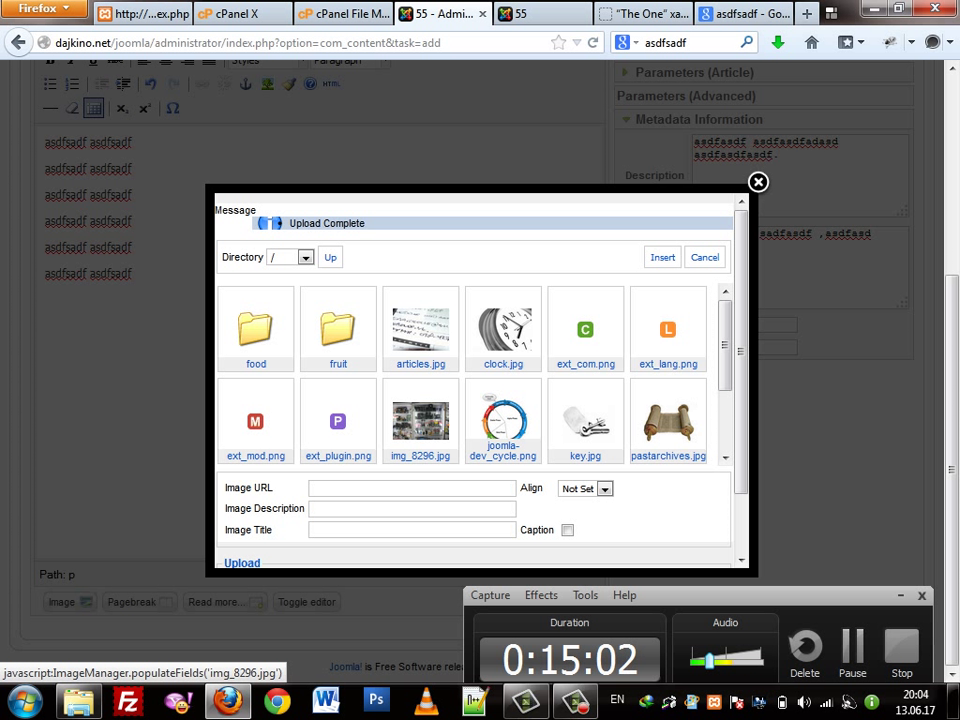
# Insert the img_8296.jpg photo into the article body with Left alignment
pyautogui.scroll(-2, 462, 375)
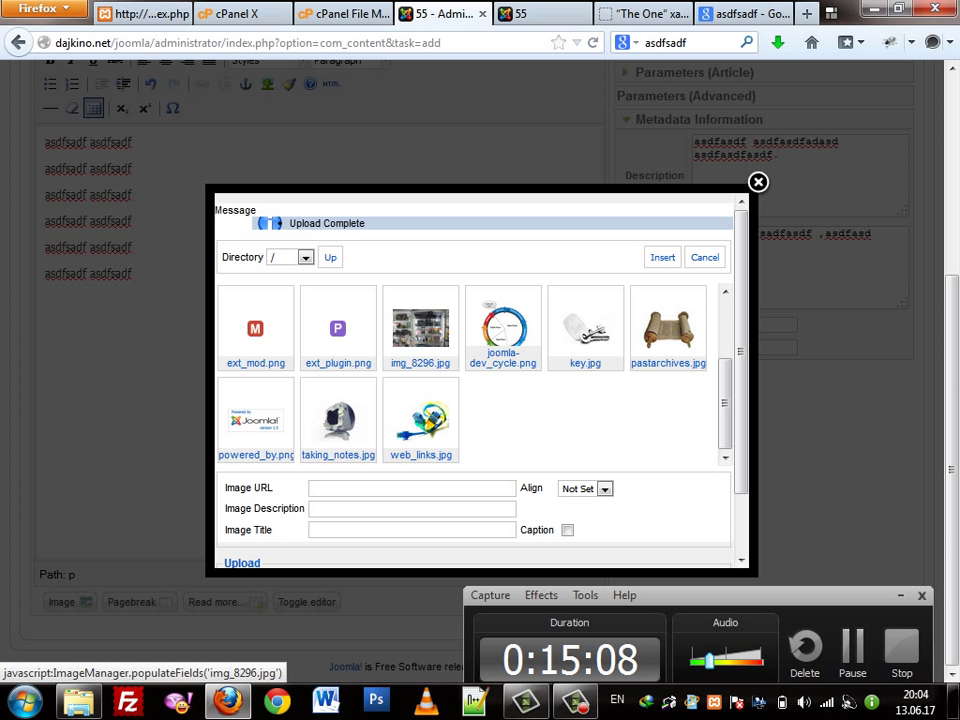
pyautogui.scroll(2, 420, 420)
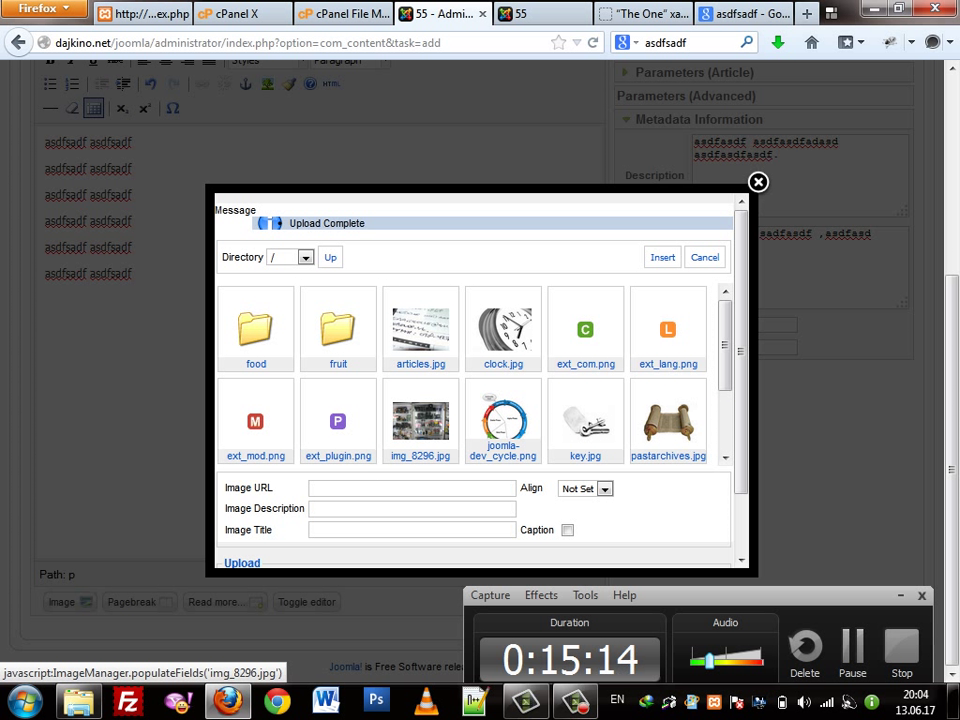
pyautogui.scroll(-2, 462, 375)
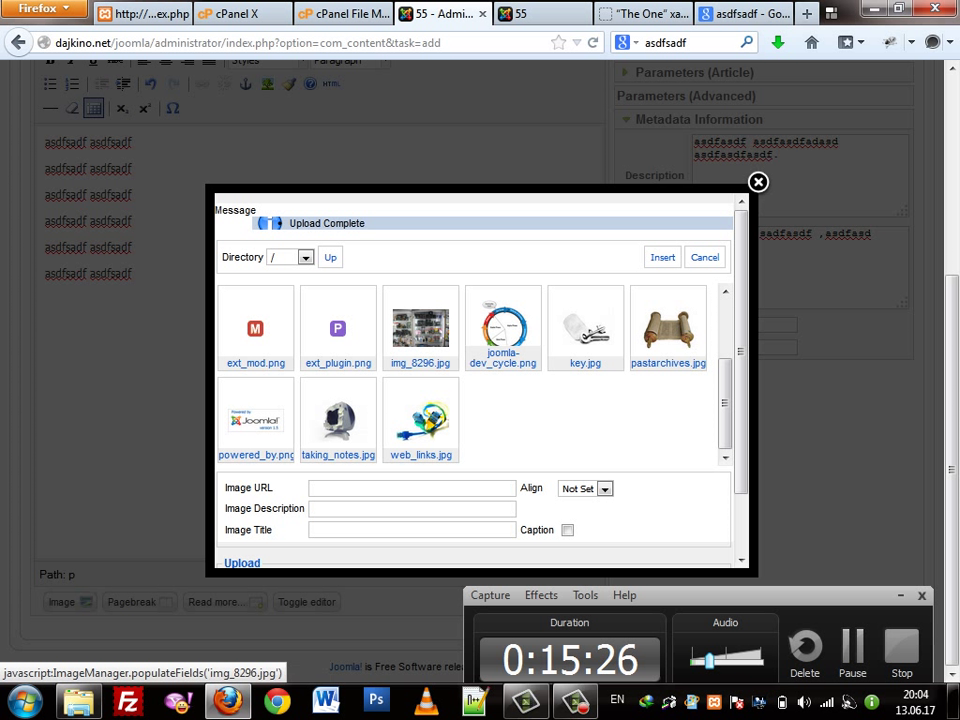
pyautogui.click(421, 330)
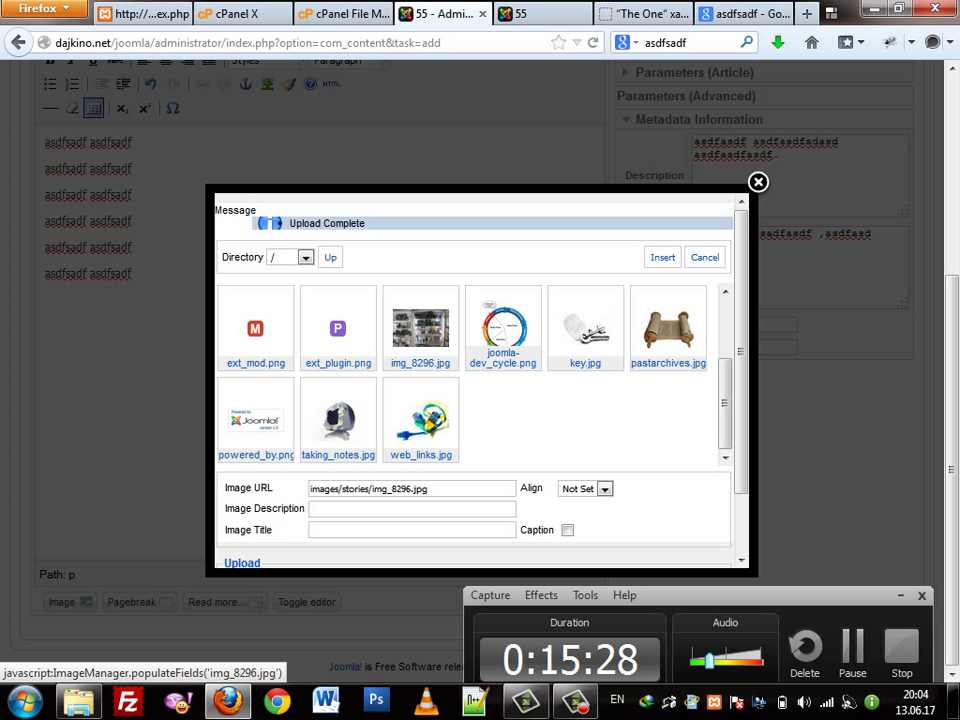
pyautogui.click(604, 488)
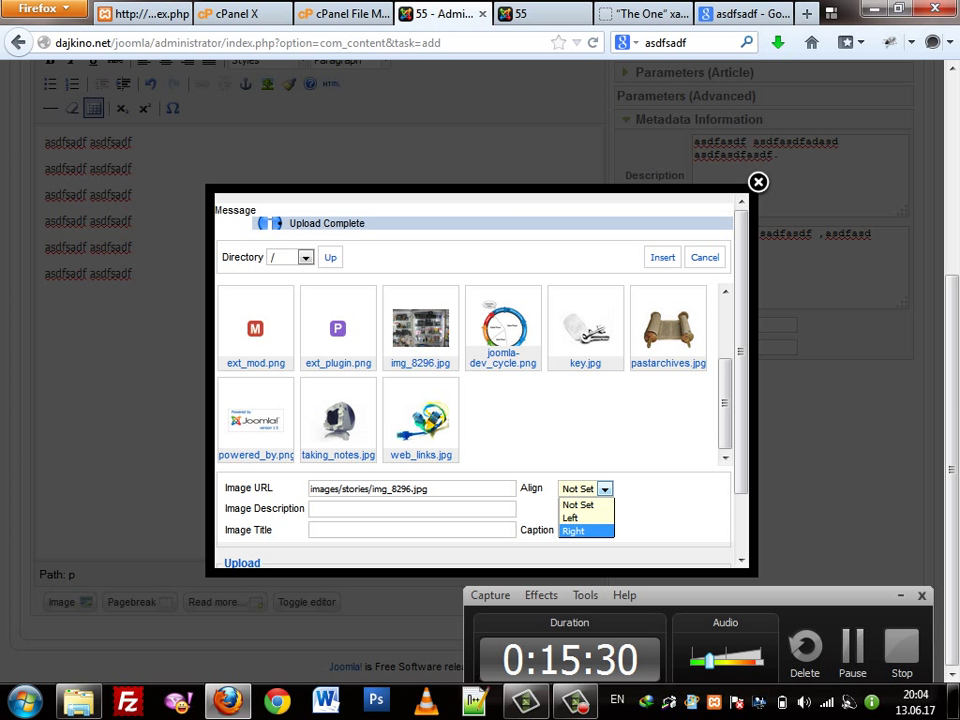
pyautogui.click(572, 517)
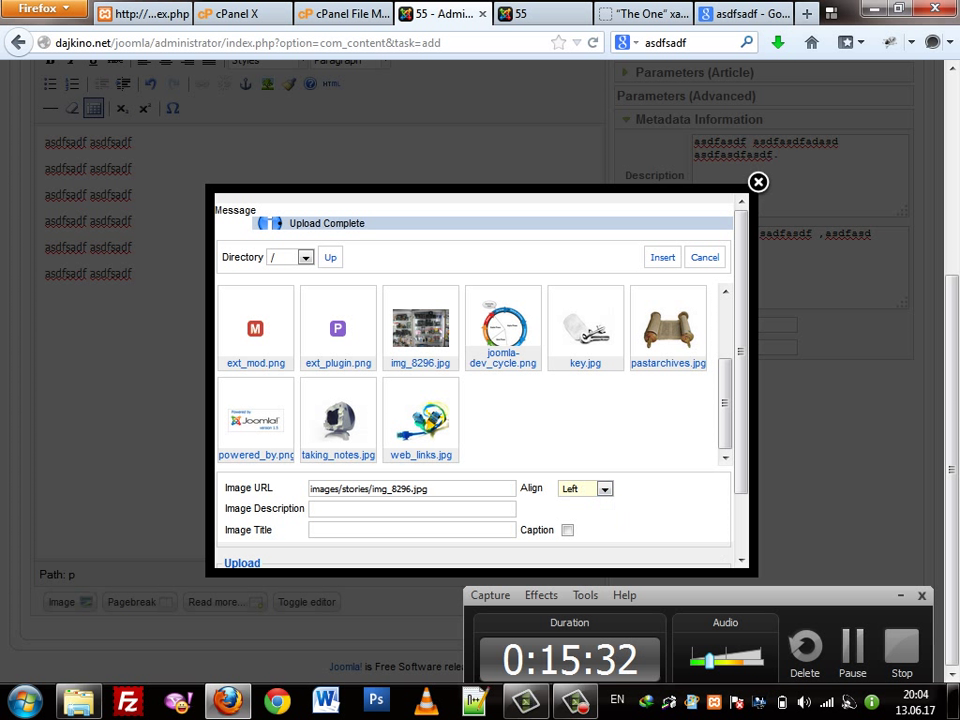
pyautogui.scroll(2, 668, 330)
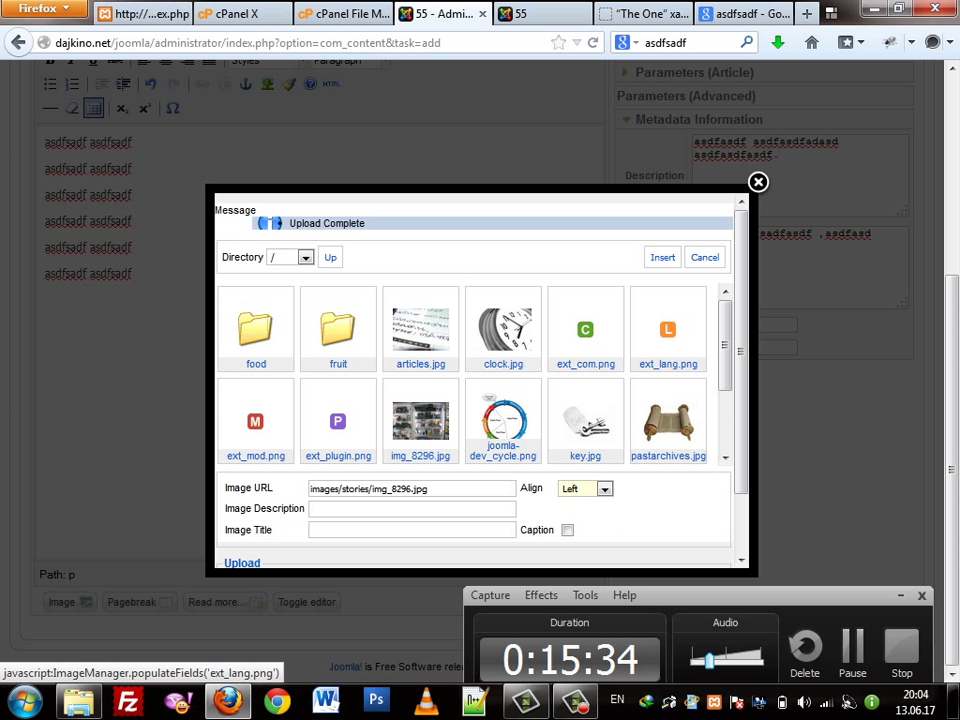
pyautogui.click(662, 257)
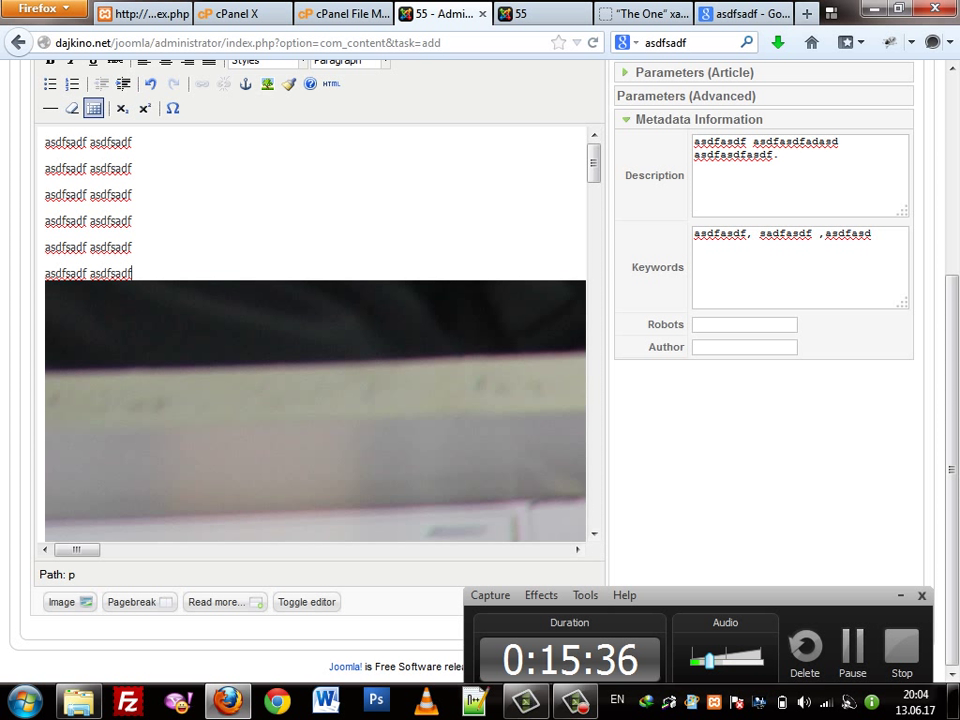
# Select the inserted img_8296.jpg photo and drag its corner inward twice to shrink it
pyautogui.scroll(-1, 315, 335)
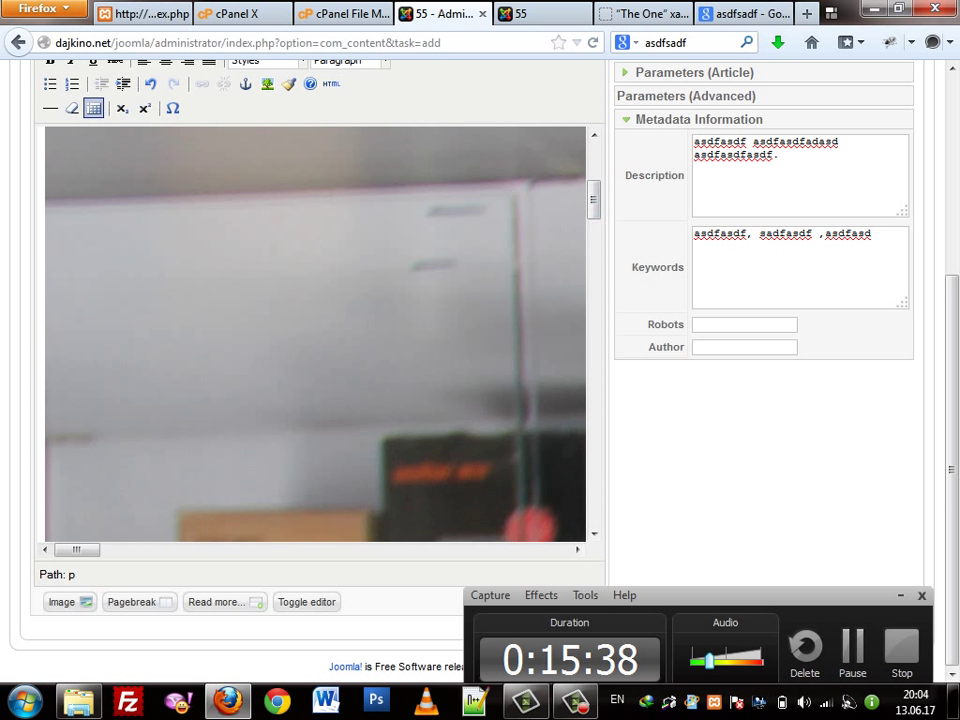
pyautogui.click(315, 335)
pyautogui.scroll(4, 315, 335)
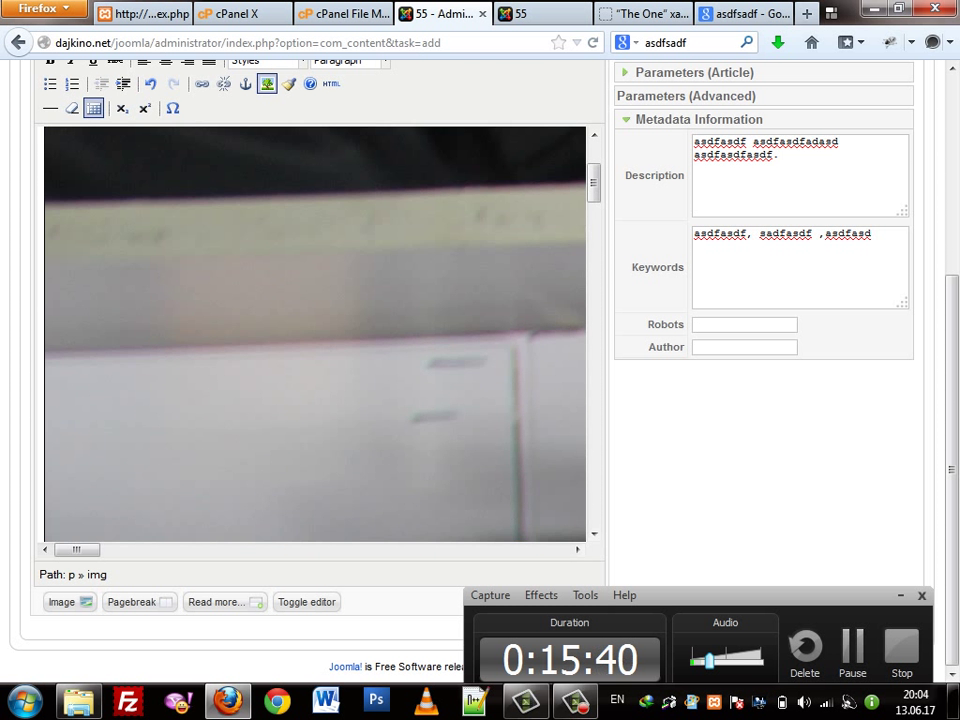
pyautogui.moveTo(44, 281); pyautogui.dragTo(300, 451)
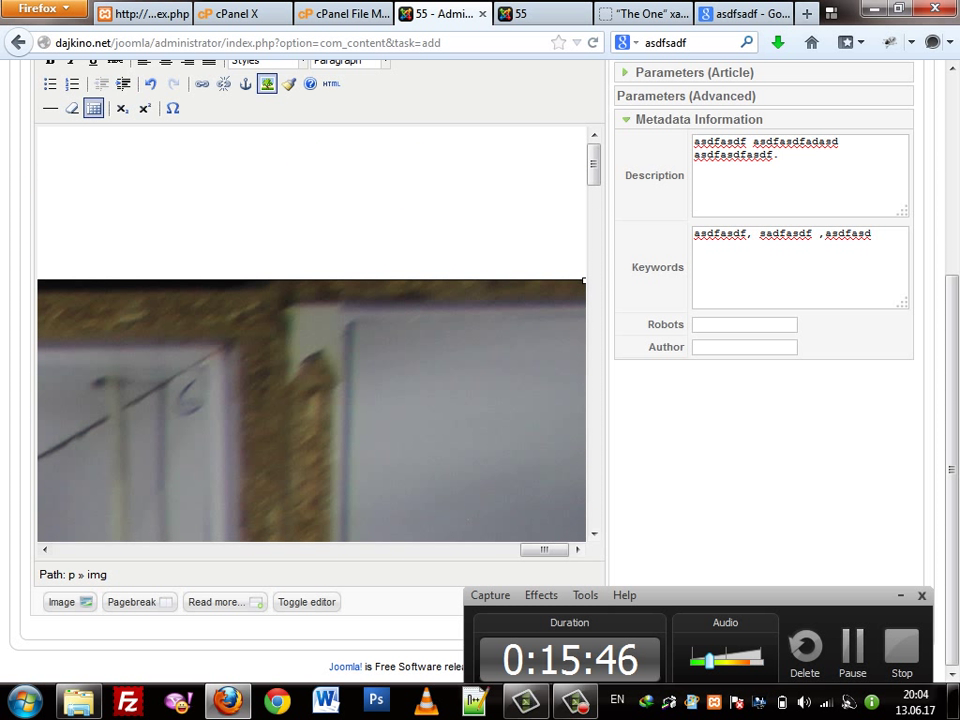
pyautogui.moveTo(38, 281); pyautogui.dragTo(401, 429)
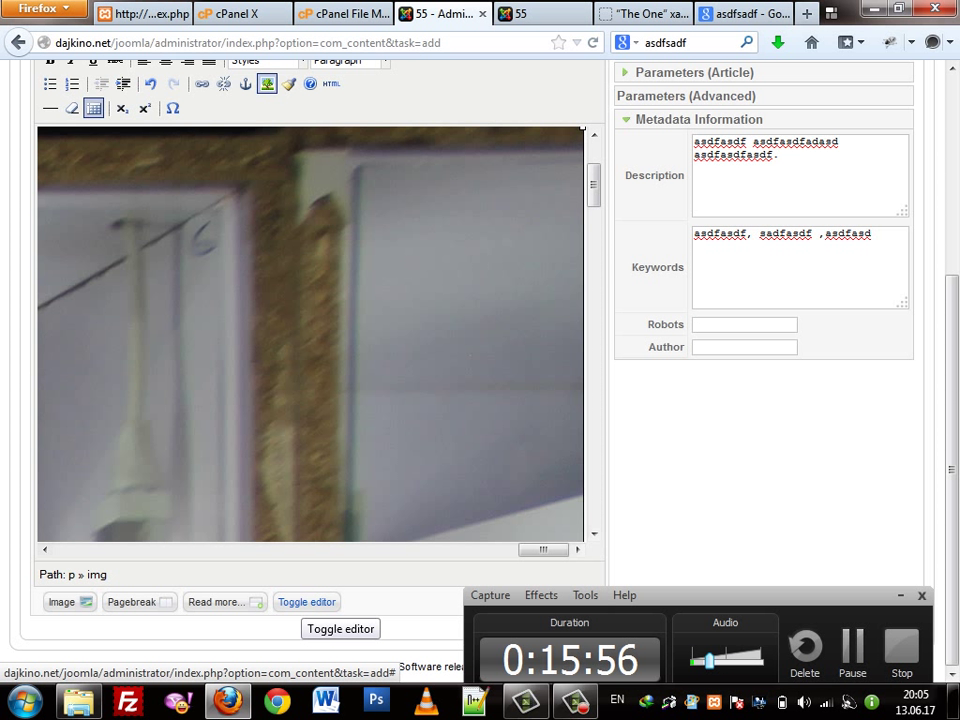
# Switch the article editor to its raw HTML source view
pyautogui.click(305, 603)
pyautogui.scroll(5, 310, 400)
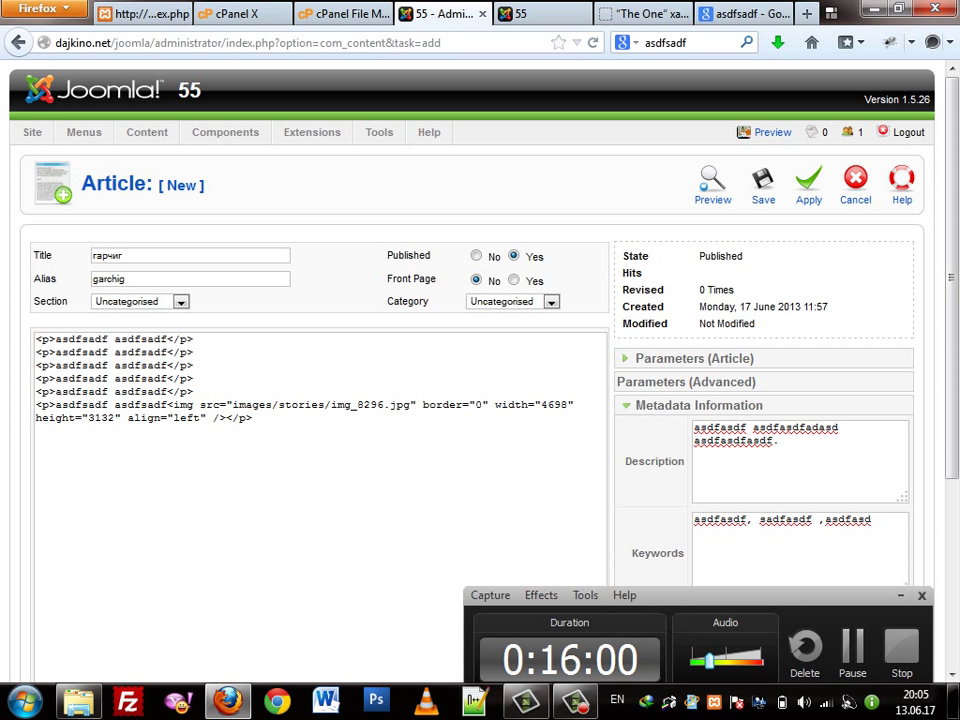
pyautogui.scroll(-3, 470, 490)
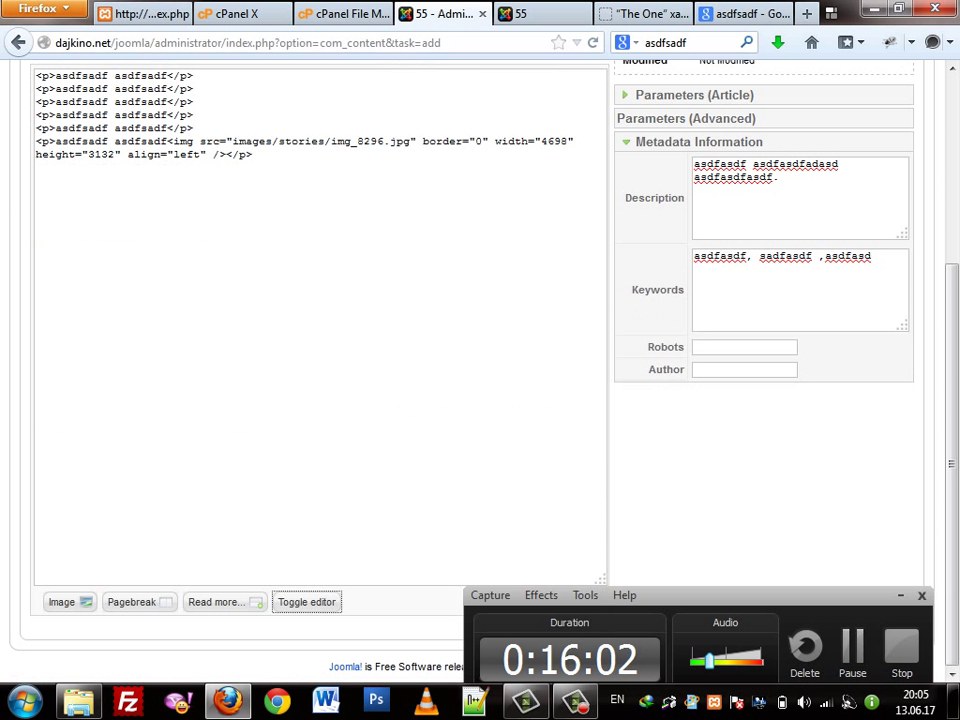
pyautogui.click(307, 602)
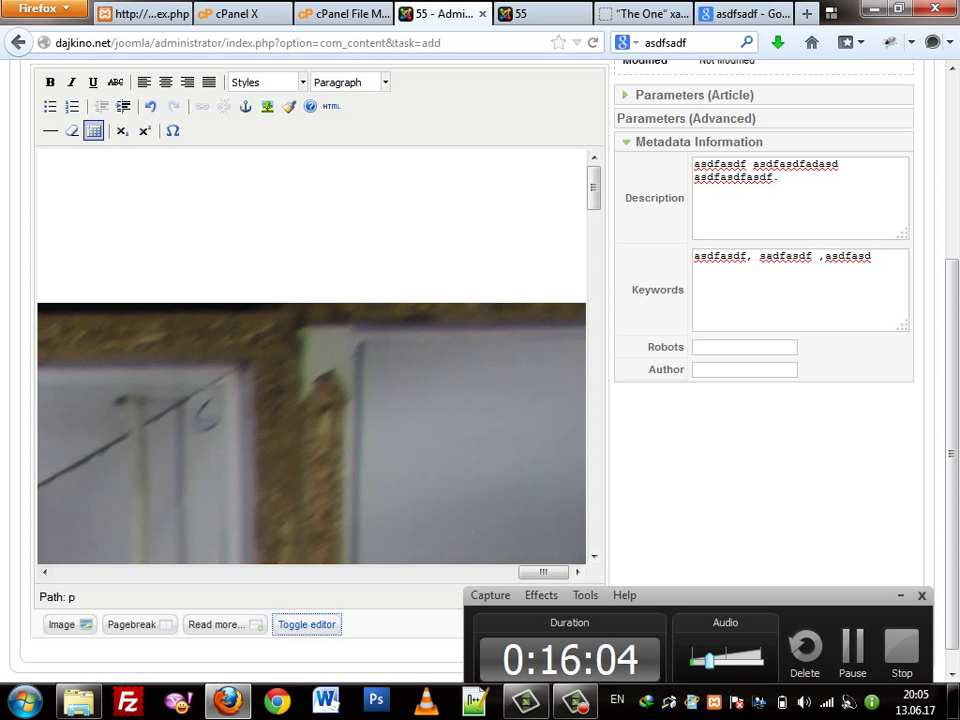
pyautogui.click(307, 623)
pyautogui.click(470, 495)
pyautogui.scroll(3, 470, 495)
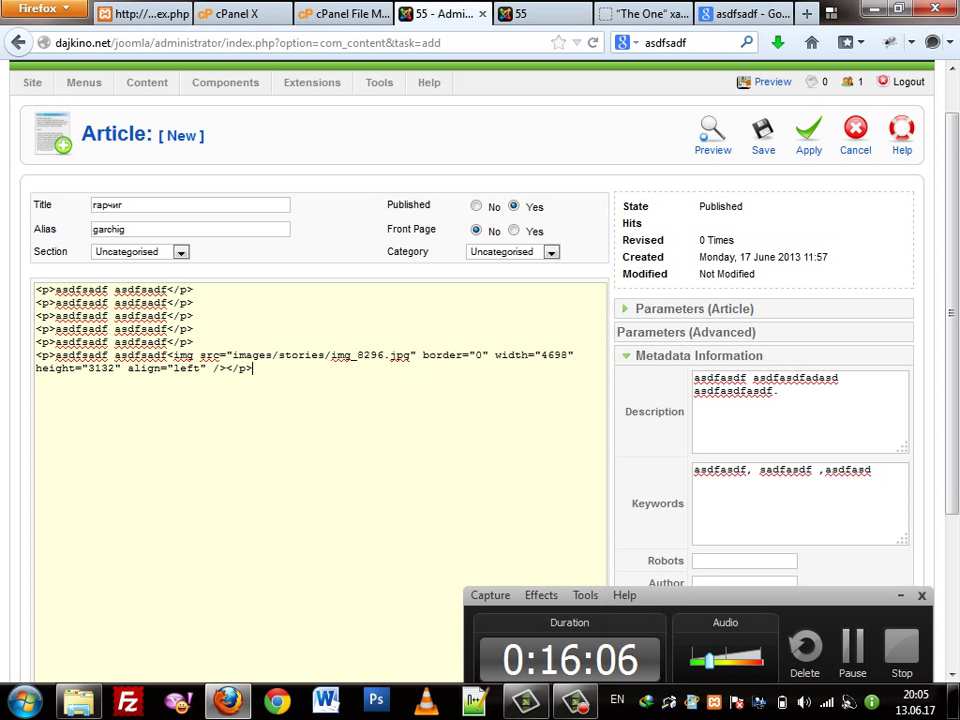
# Delete the height="3132" attribute from the image tag
pyautogui.doubleClick(555, 355)
pyautogui.click(122, 368)
pyautogui.moveTo(122, 368); pyautogui.dragTo(36, 368)
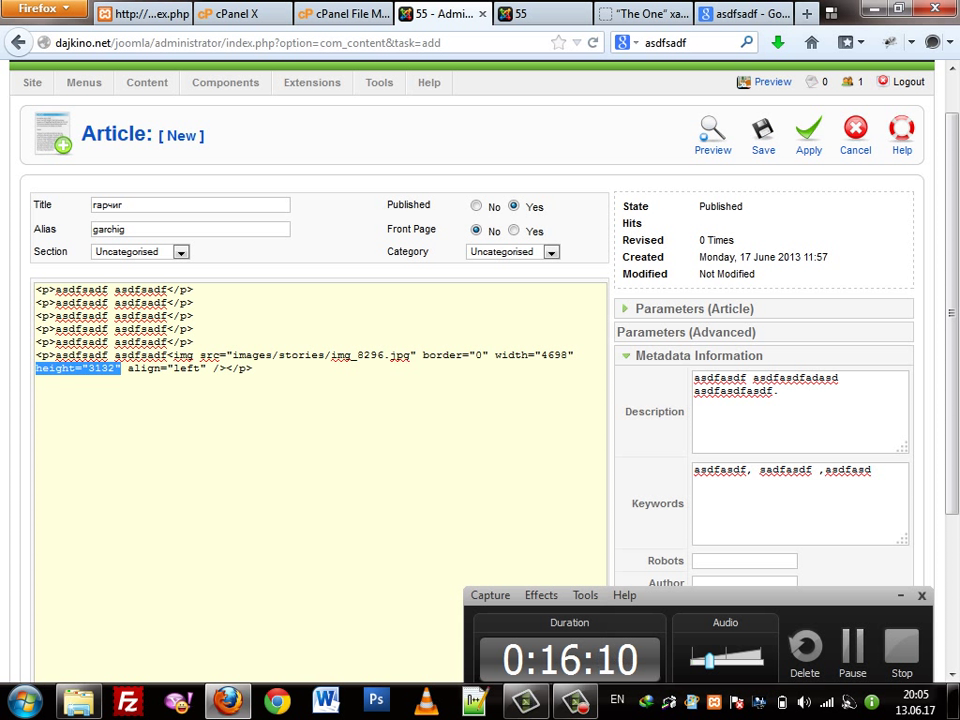
pyautogui.write('\\')
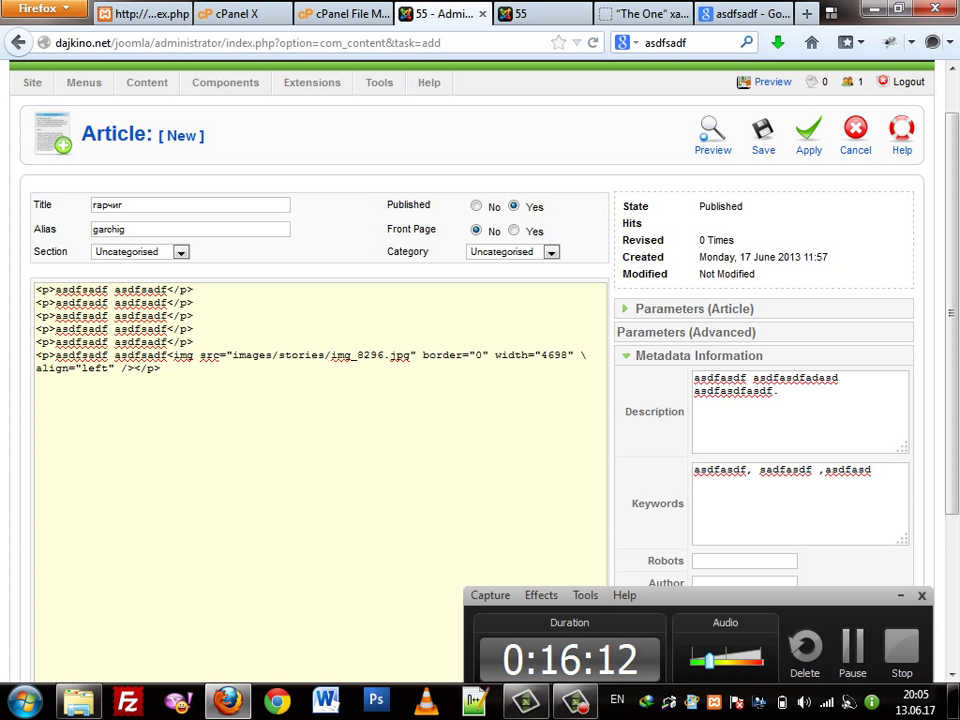
pyautogui.hotkey('ctrl', 'z')
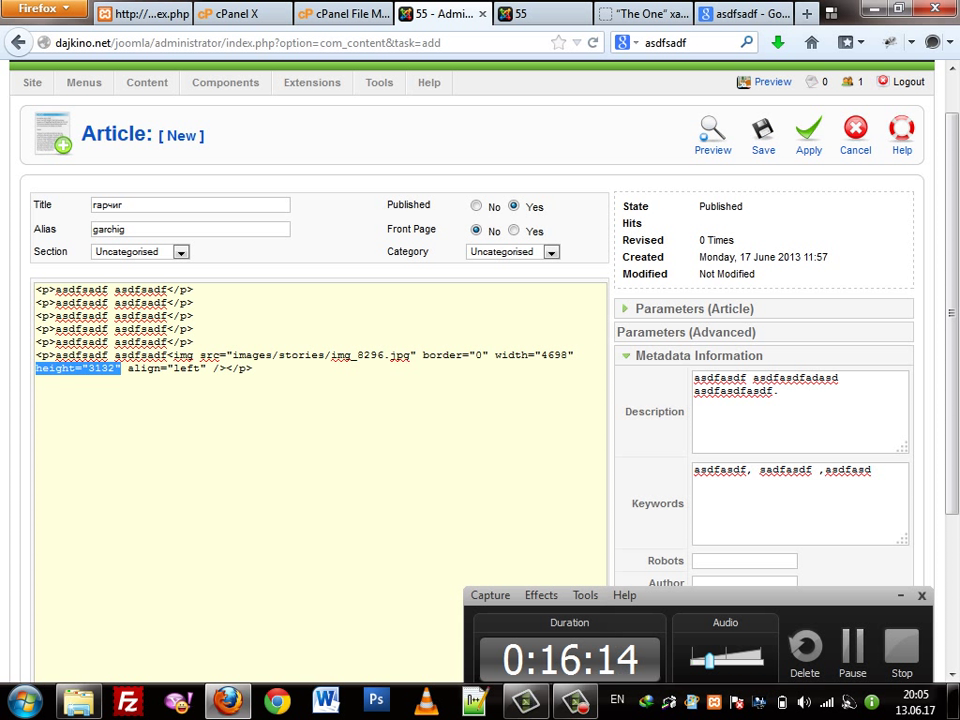
pyautogui.moveTo(124, 368); pyautogui.dragTo(42, 368)
pyautogui.press('BackSpace')
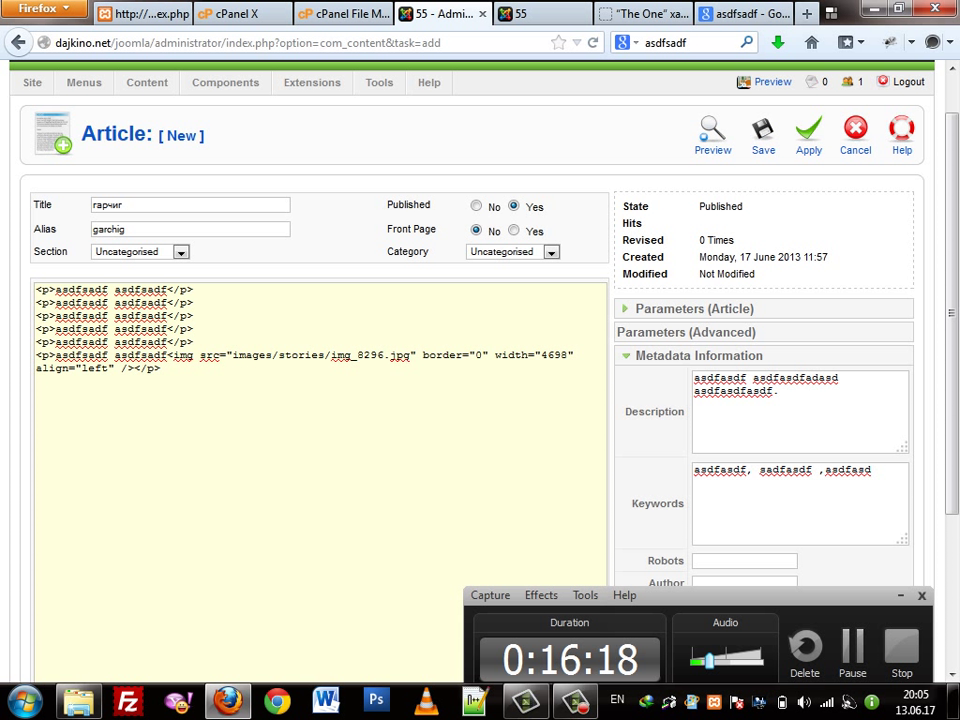
# Change the image width from 4698 to 400 and return to the visual editor
pyautogui.doubleClick(556, 354)
pyautogui.write('400')
pyautogui.scroll(-2, 556, 354)
pyautogui.scroll(-2, 557, 140)
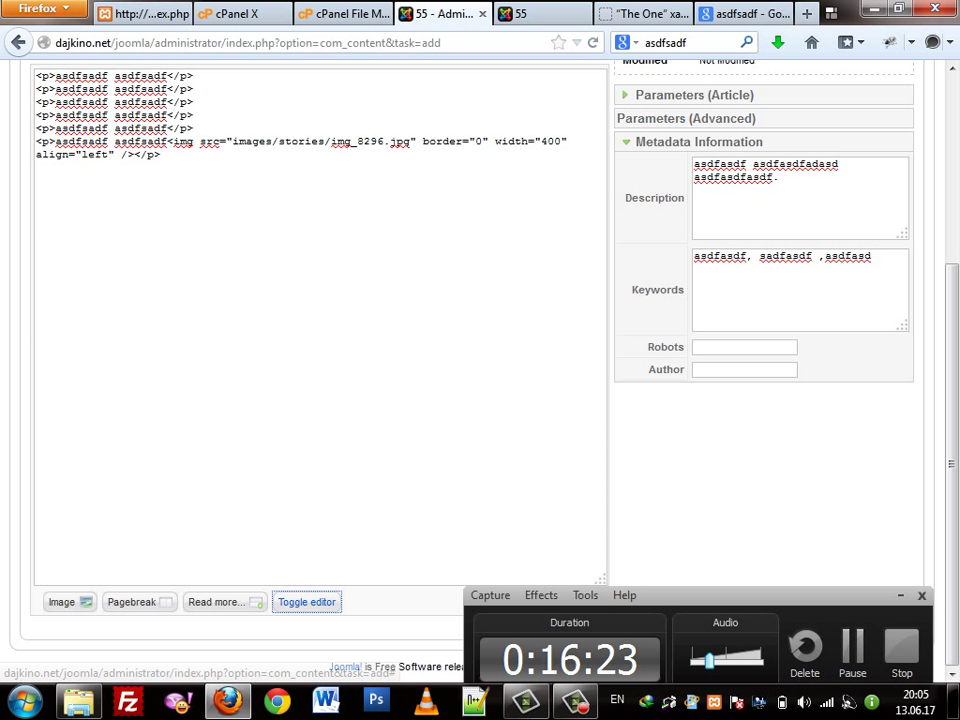
pyautogui.click(307, 602)
pyautogui.scroll(5, 320, 350)
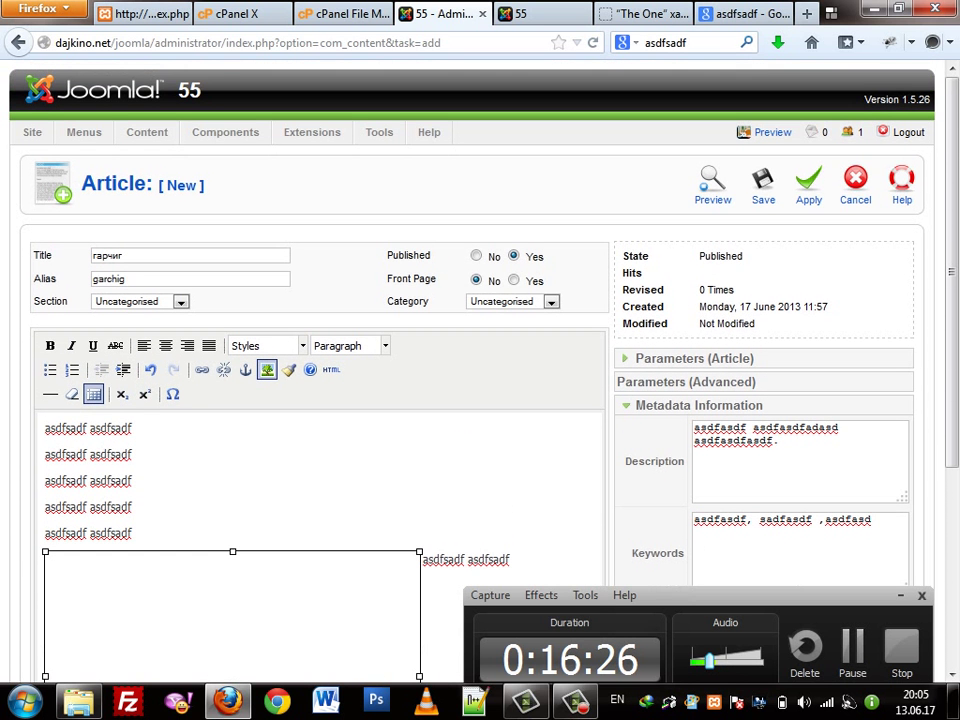
pyautogui.scroll(-5, 320, 350)
pyautogui.click(484, 273)
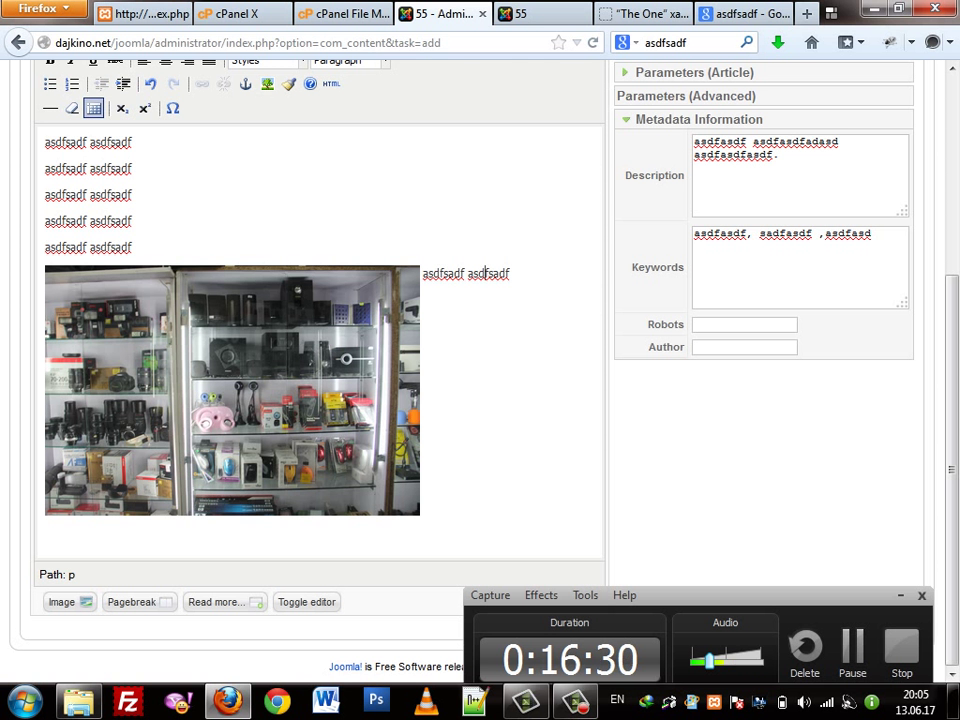
# Apply the article changes, then save it and return to the Article Manager
pyautogui.scroll(5, 320, 400)
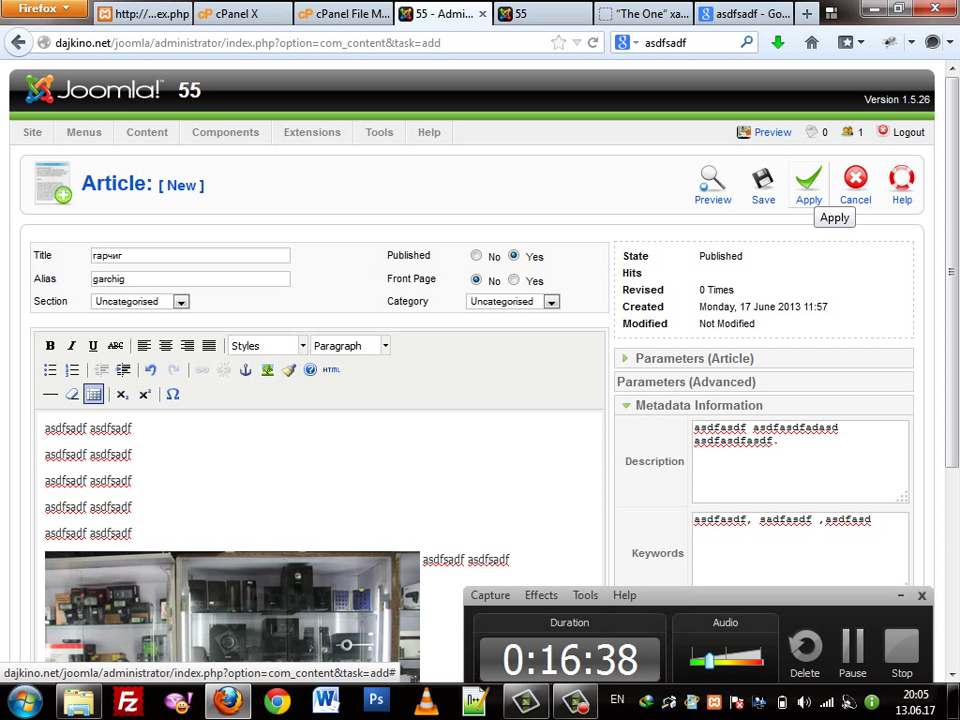
pyautogui.click(809, 185)
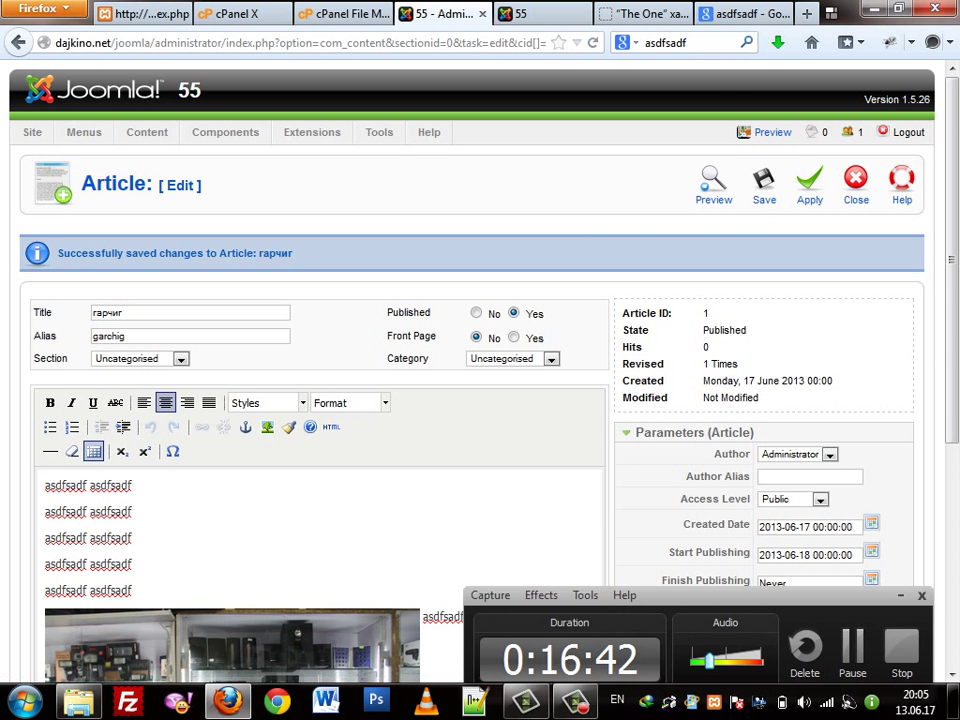
pyautogui.scroll(-5, 480, 400)
pyautogui.scroll(5, 480, 400)
pyautogui.click(764, 185)
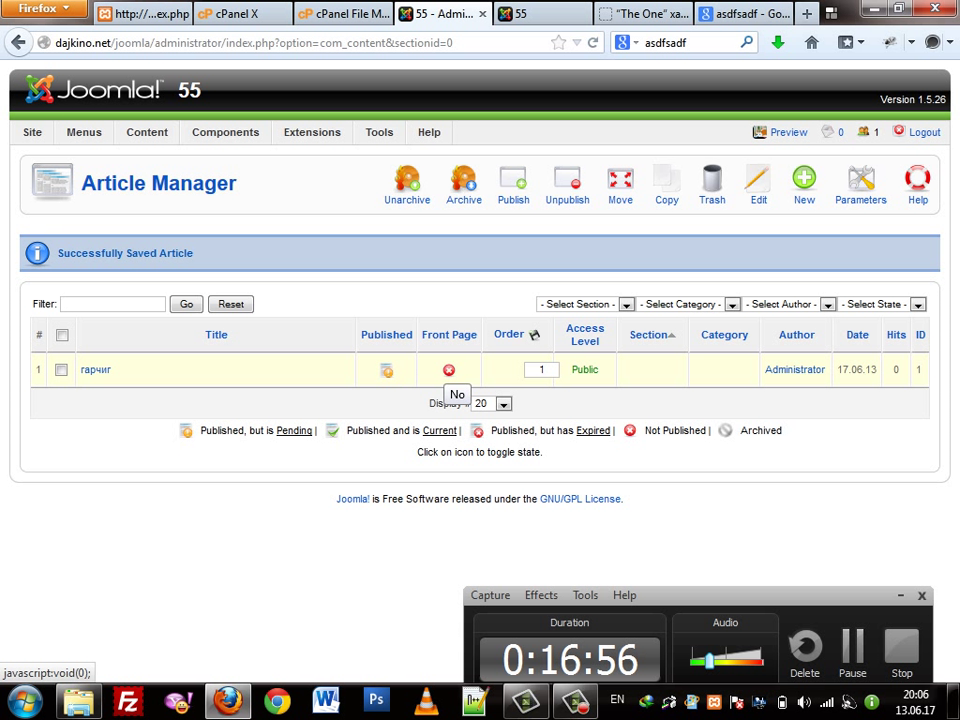
# Put гарчиг on the front page, preview the site, and re-publish the article
pyautogui.click(449, 370)
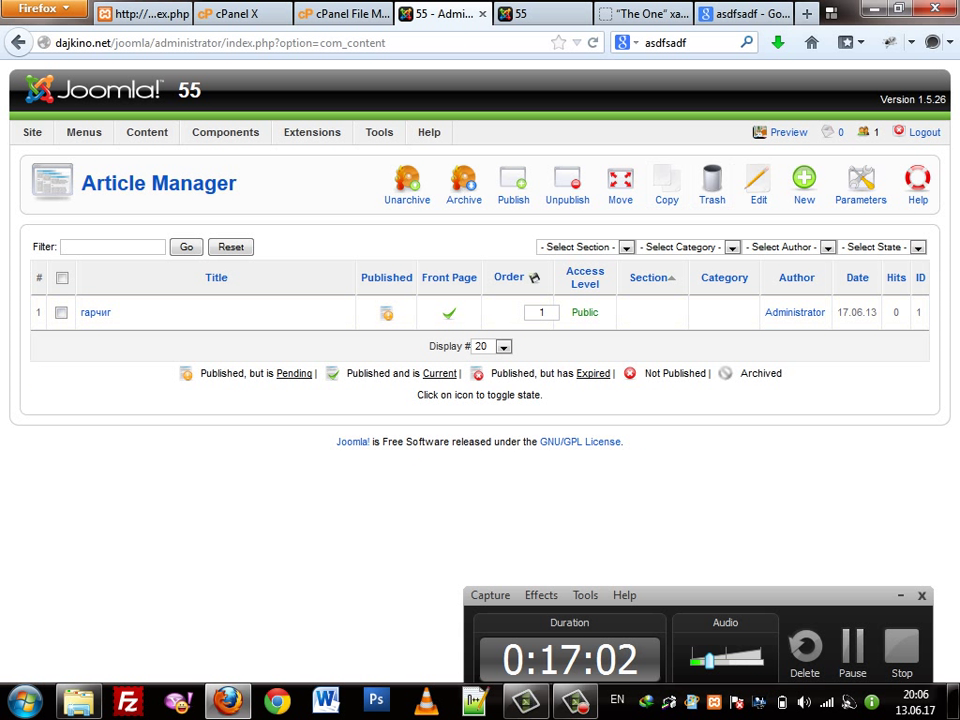
pyautogui.click(788, 132)
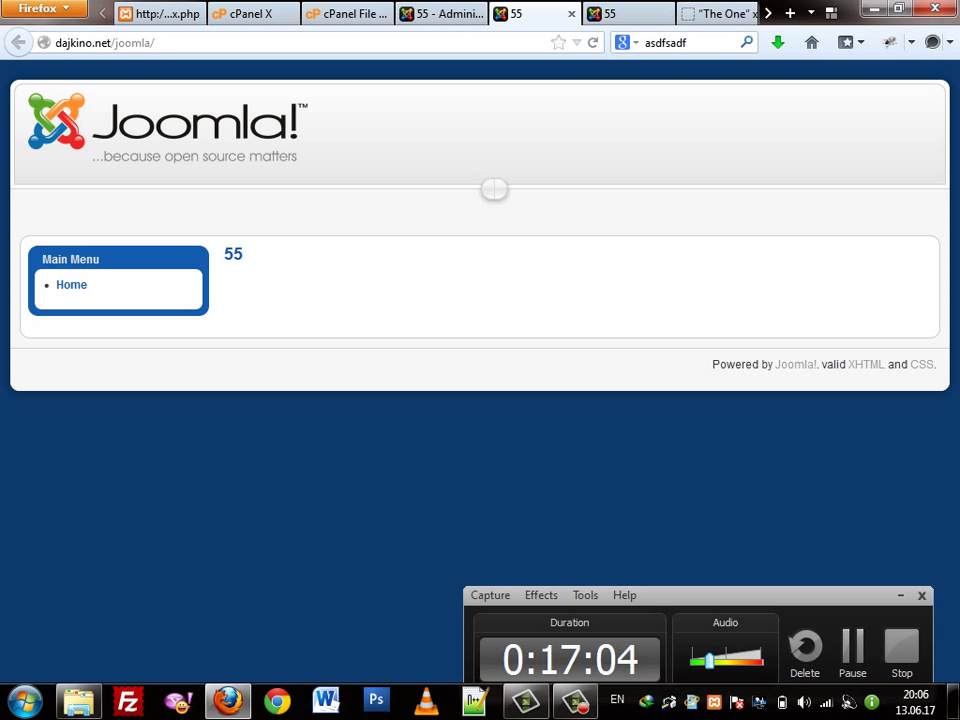
pyautogui.click(440, 14)
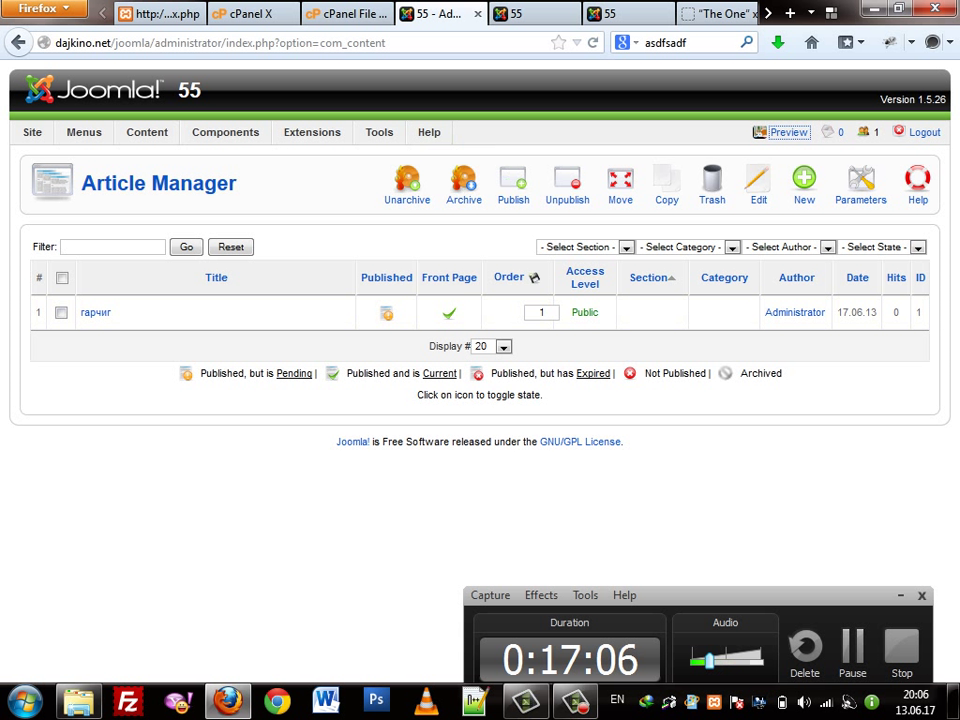
pyautogui.click(386, 314)
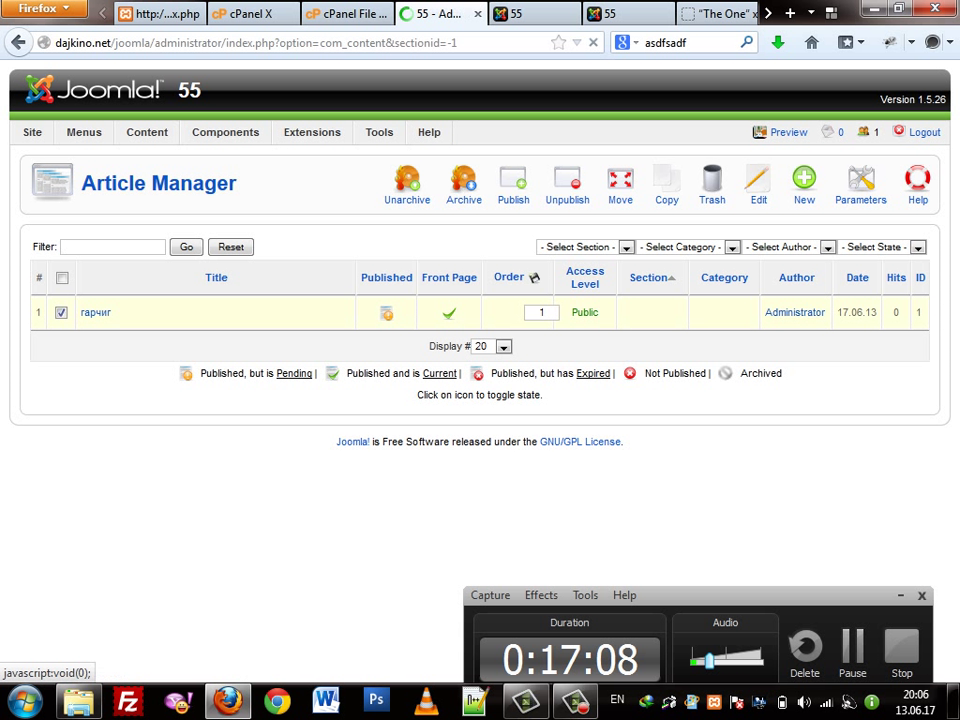
pyautogui.click(386, 369)
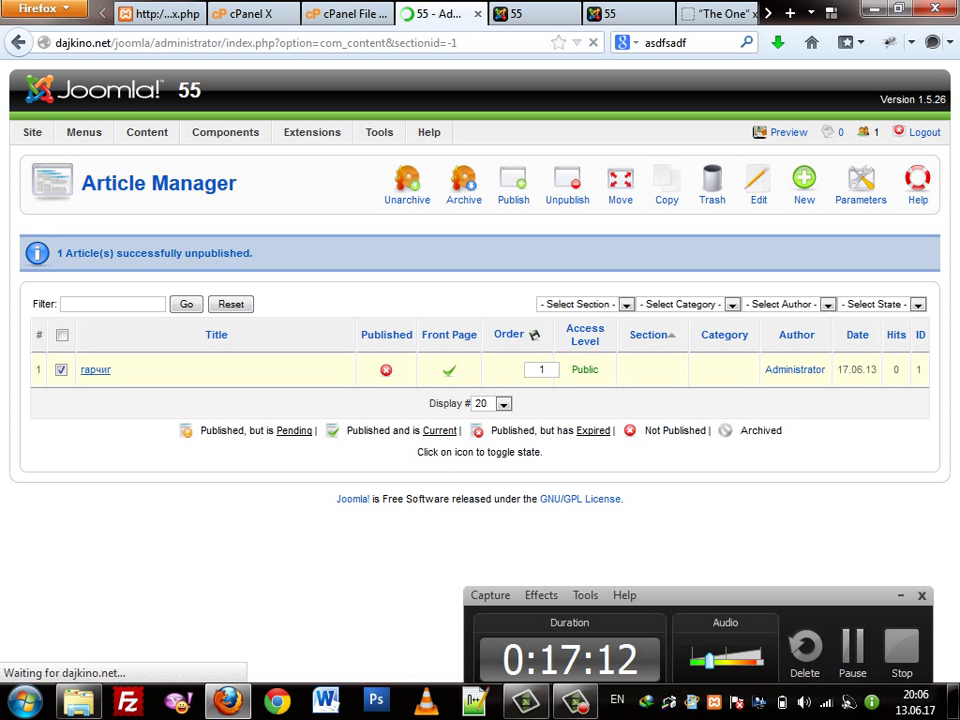
# Open гарчиг and set its Start Publishing date to 17 June 2013
pyautogui.click(95, 369)
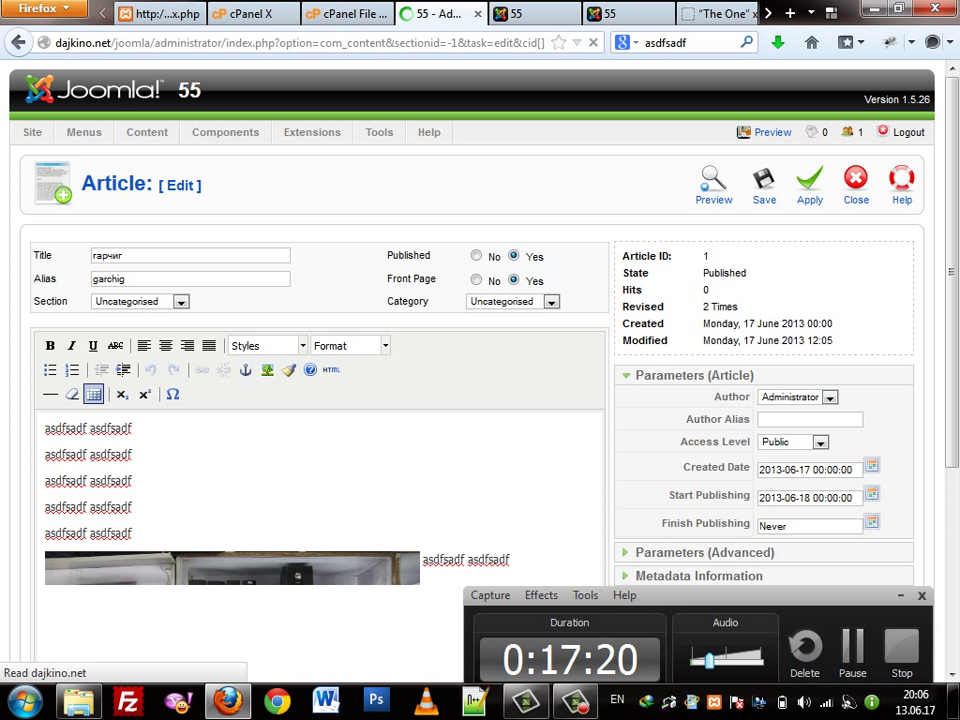
pyautogui.click(872, 493)
pyautogui.click(733, 426)
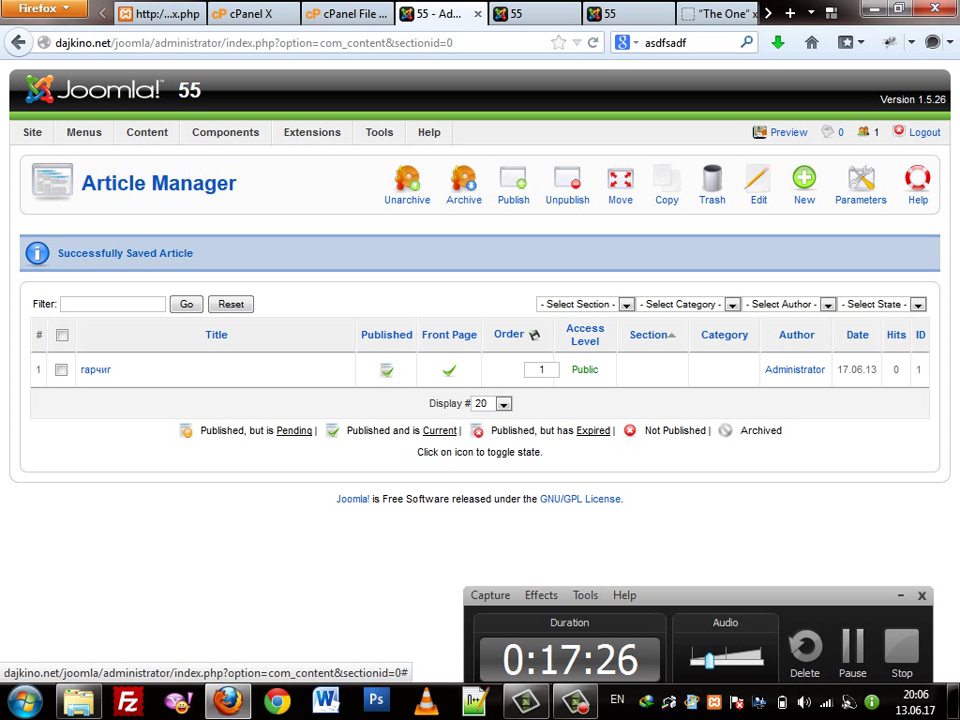
# Reload the public front page showing the гарчиг article
pyautogui.hotkey('ctrl', 'Tab')
pyautogui.rightClick(411, 150)
pyautogui.click(440, 206)
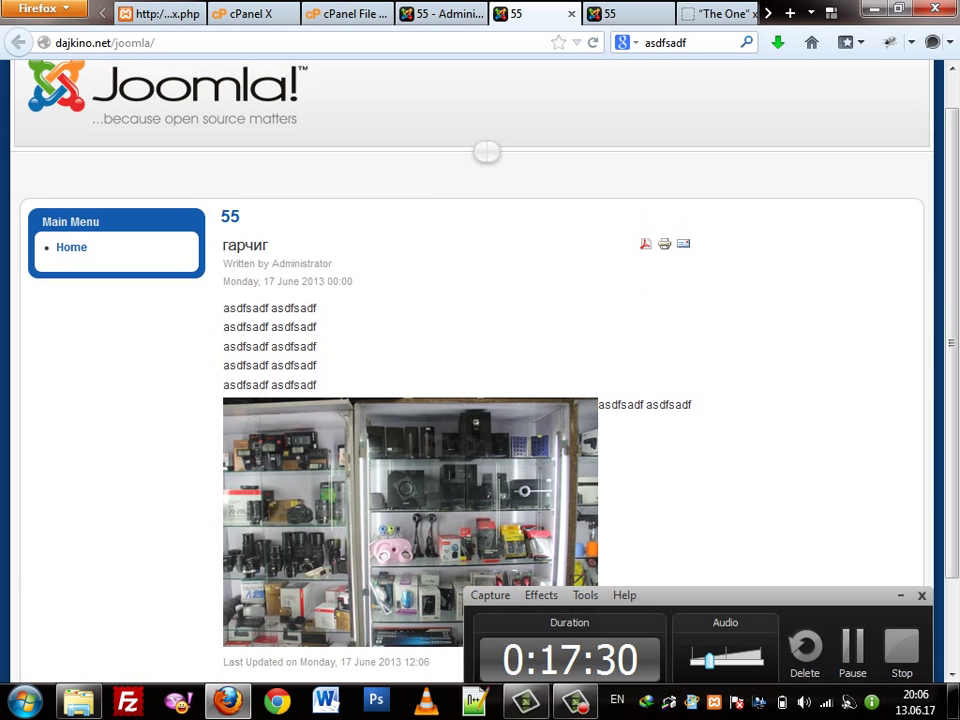
pyautogui.scroll(-3, 465, 484)
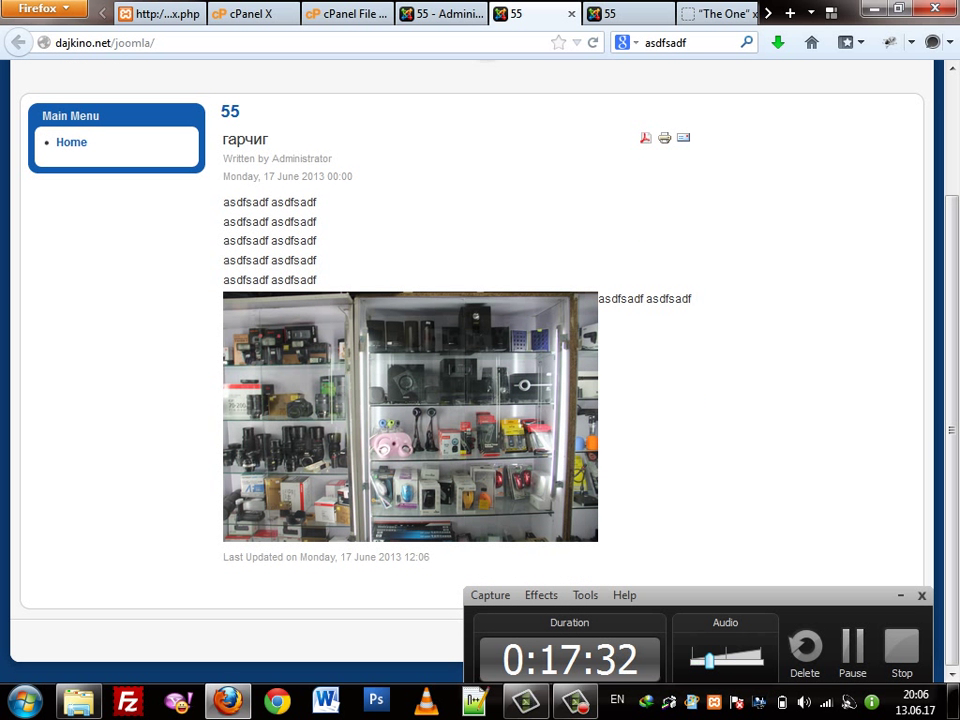
# Highlight the 'Written by' author byline and the date line, then return to administration
pyautogui.doubleClick(238, 158)
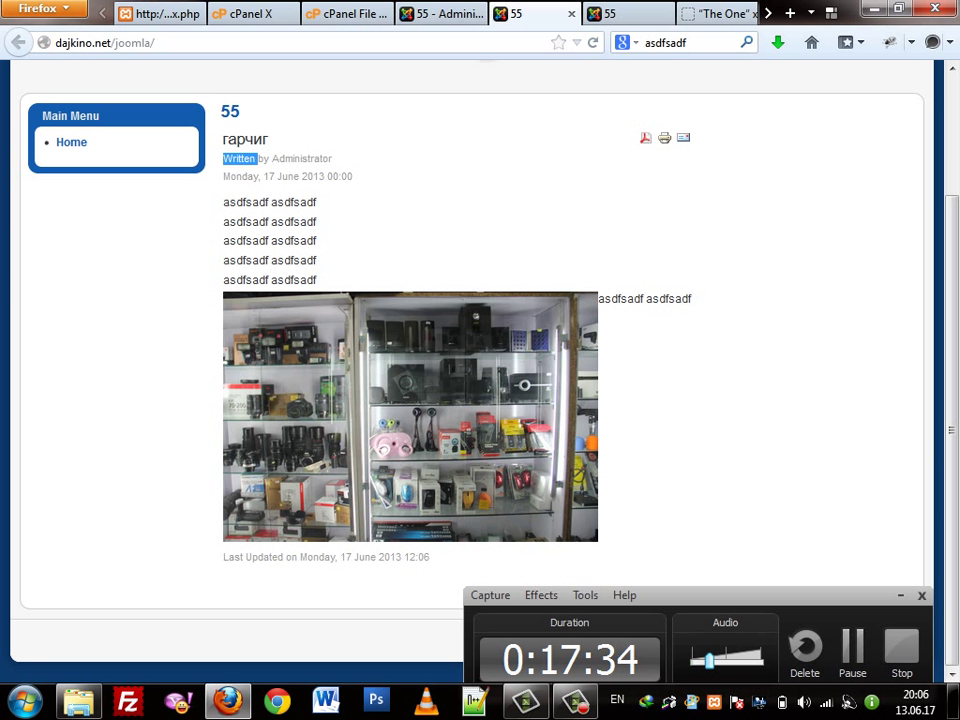
pyautogui.doubleClick(305, 158)
pyautogui.doubleClick(238, 158)
pyautogui.doubleClick(305, 158)
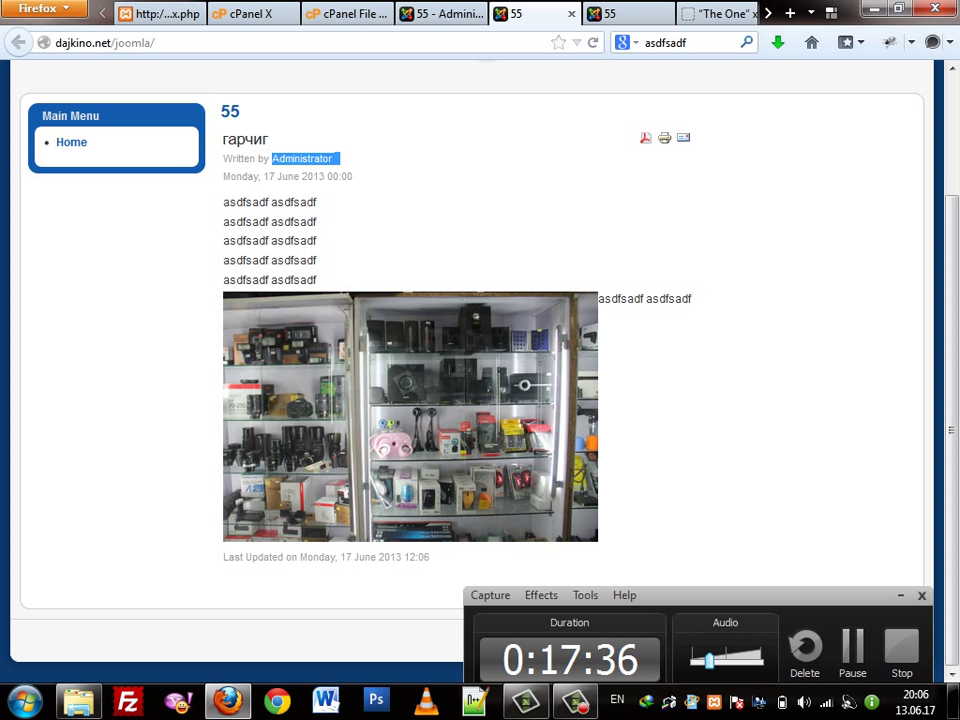
pyautogui.doubleClick(238, 158)
pyautogui.doubleClick(305, 158)
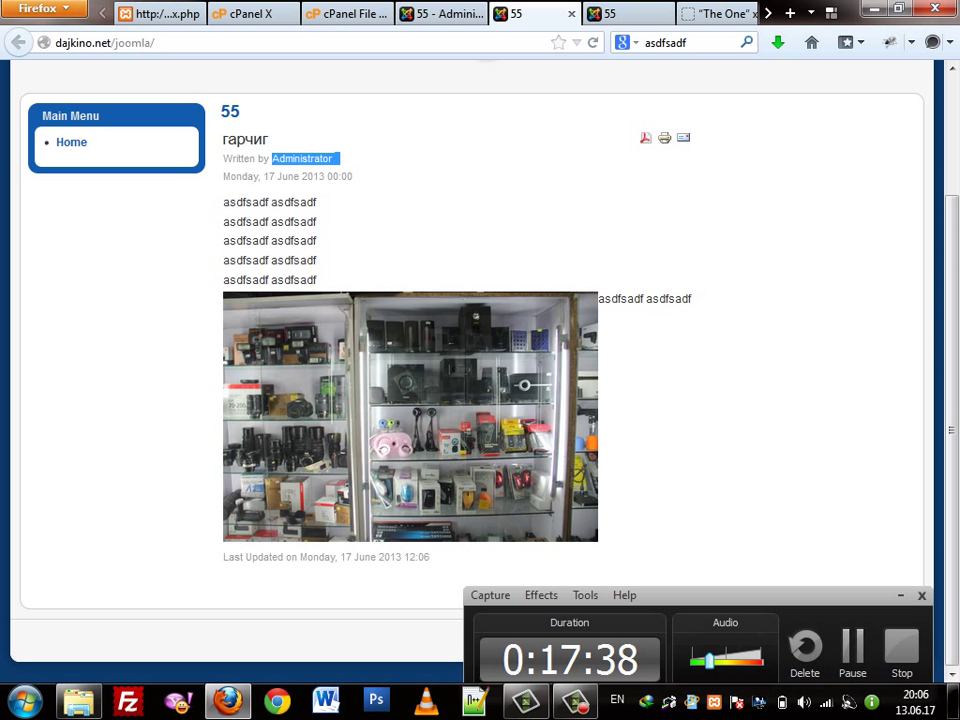
pyautogui.doubleClick(238, 158)
pyautogui.doubleClick(305, 158)
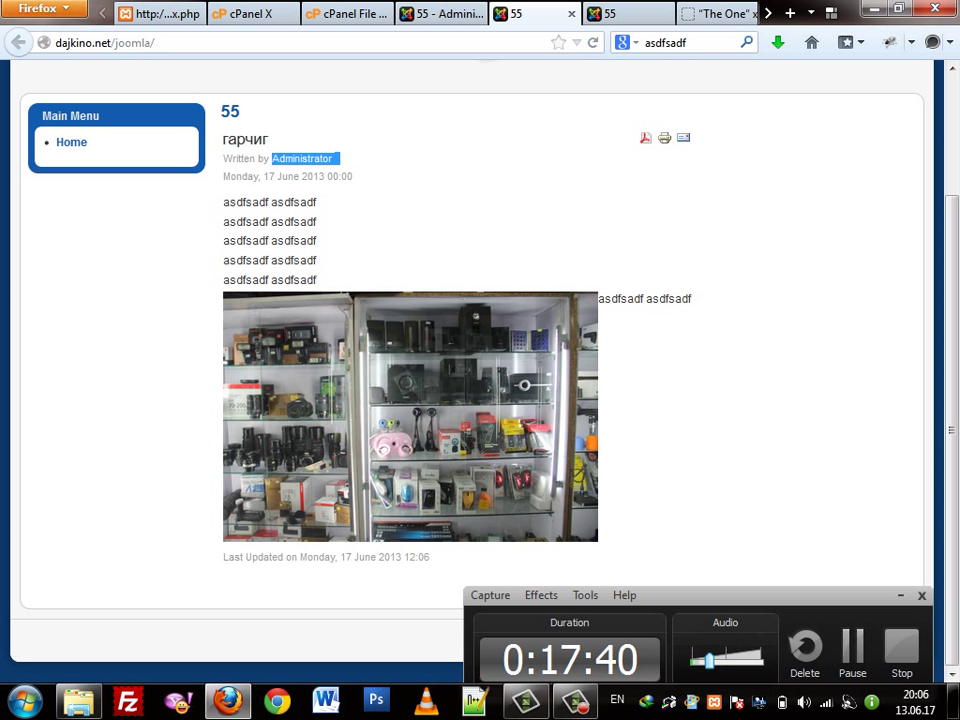
pyautogui.click(288, 176)
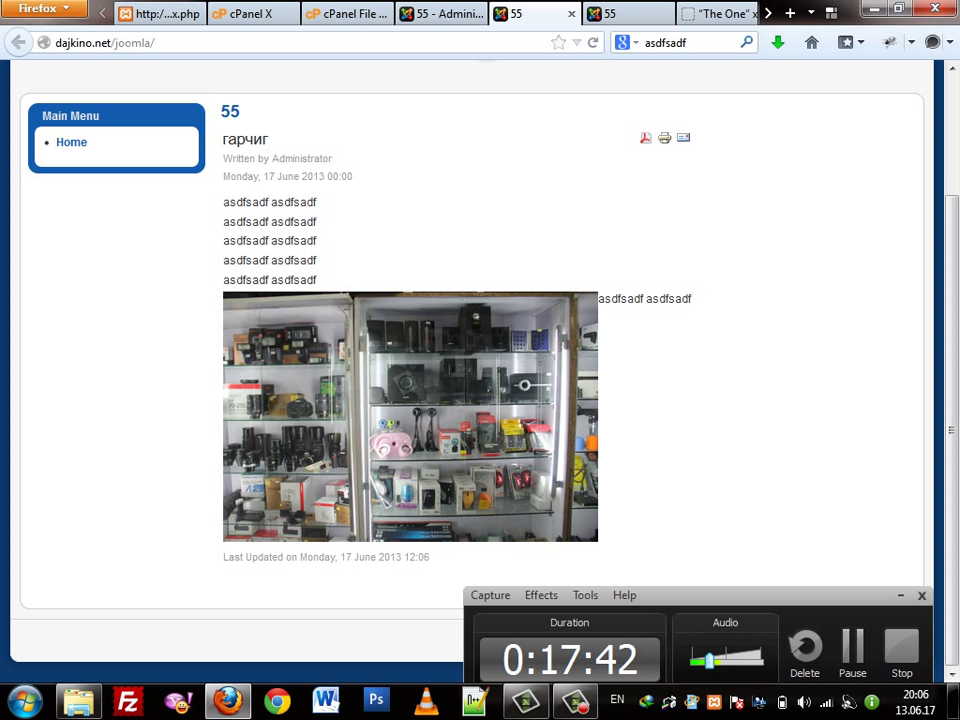
pyautogui.tripleClick(288, 176)
pyautogui.doubleClick(288, 176)
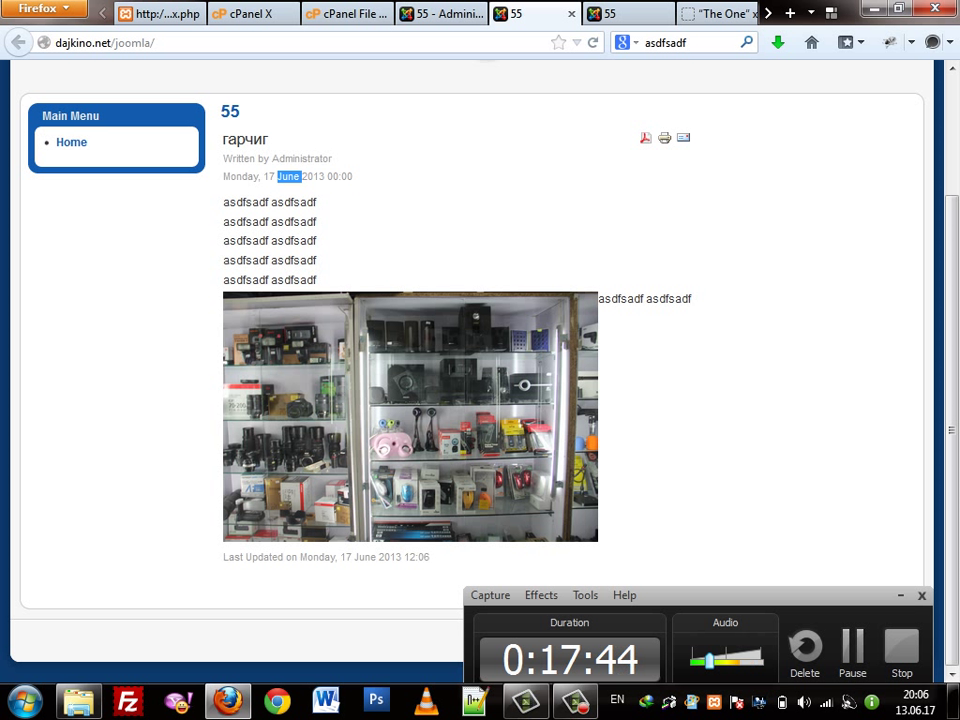
pyautogui.click(440, 13)
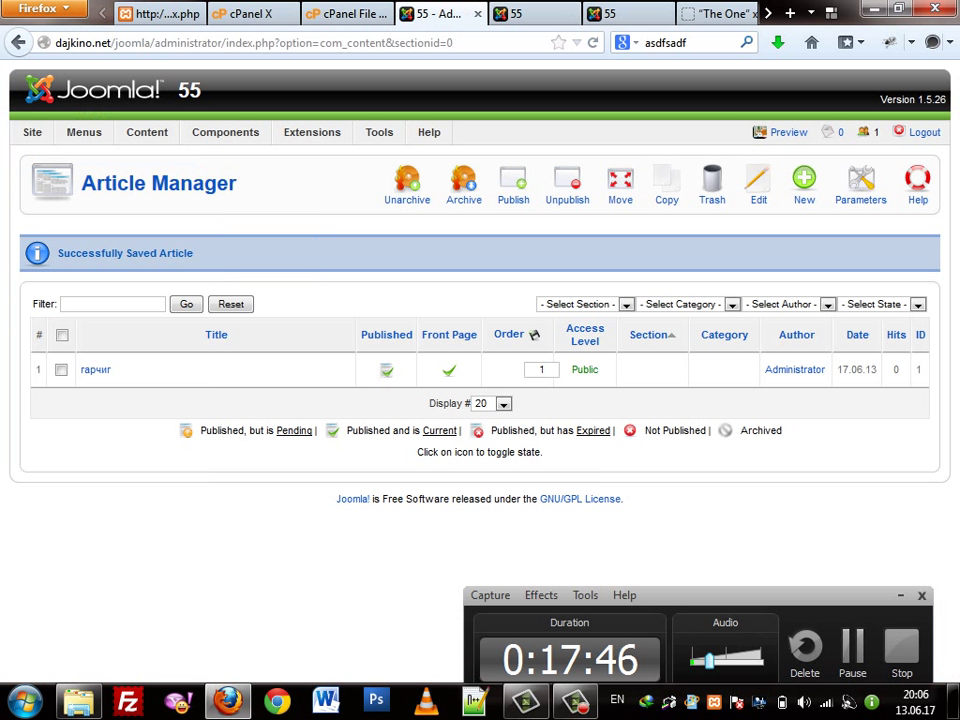
# In гарчиг's advanced parameters, set Author Name and Created Date and Time to Hide
pyautogui.click(95, 369)
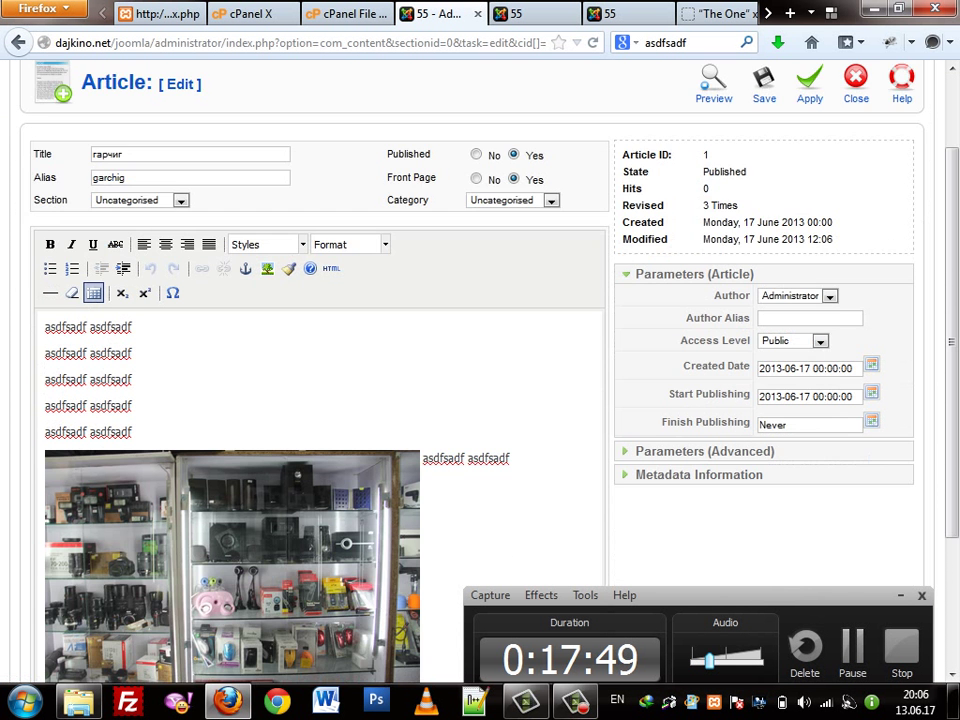
pyautogui.scroll(-4, 480, 380)
pyautogui.click(696, 266)
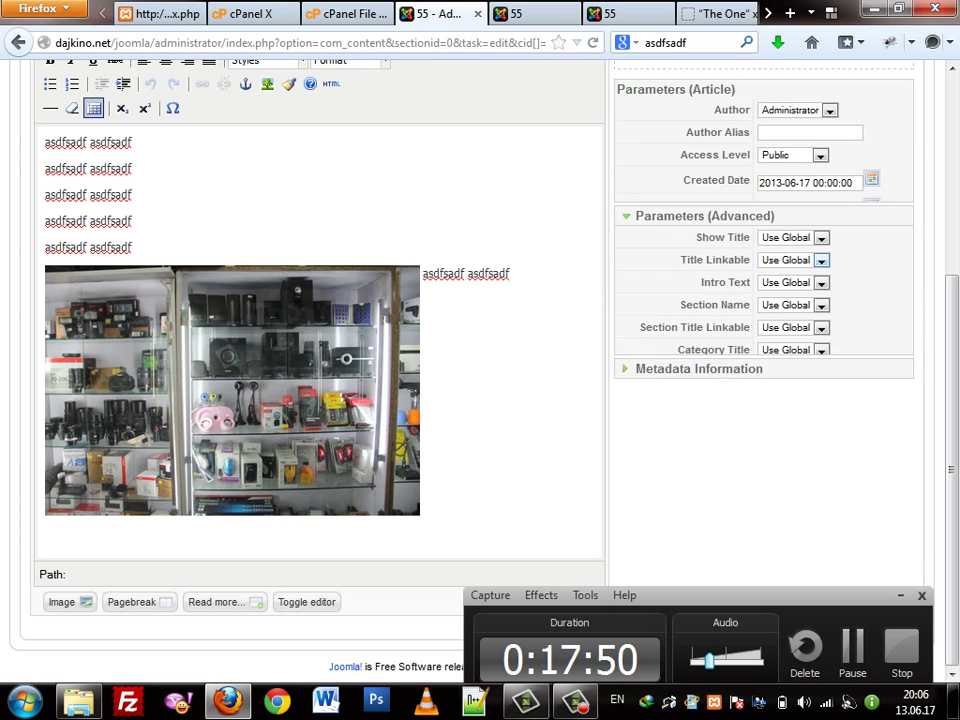
pyautogui.scroll(2, 466, 486)
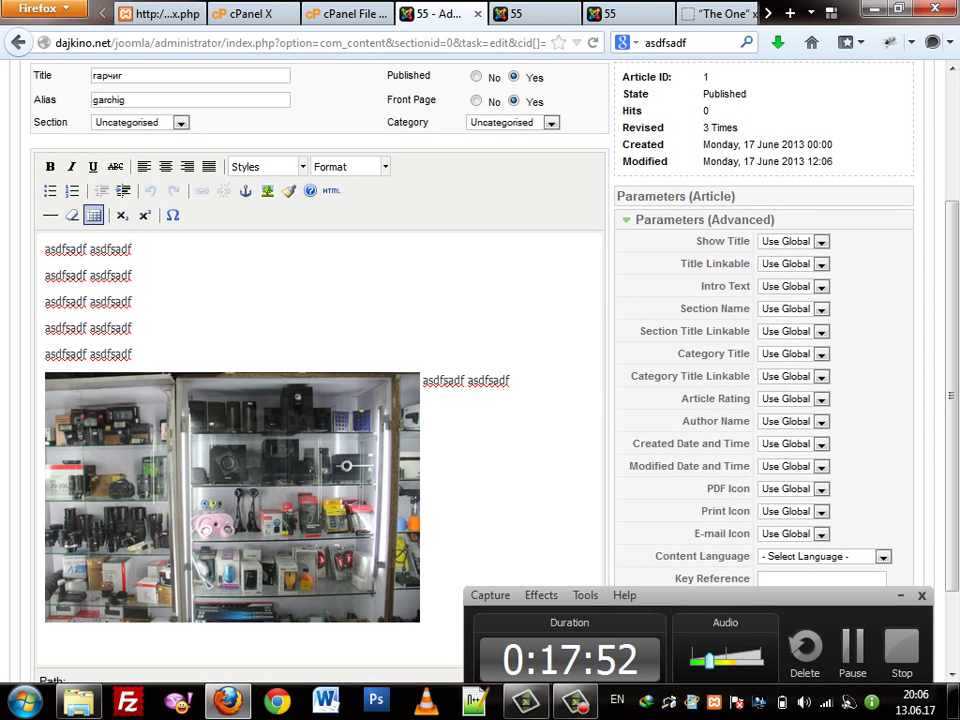
pyautogui.scroll(-2, 466, 486)
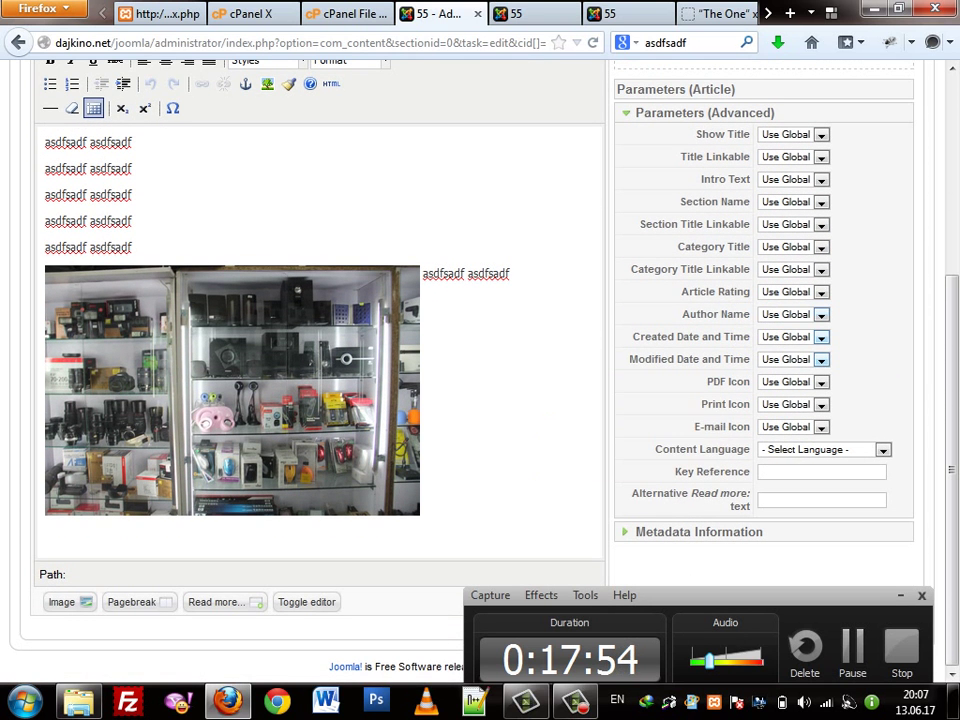
pyautogui.click(793, 314)
pyautogui.click(815, 341)
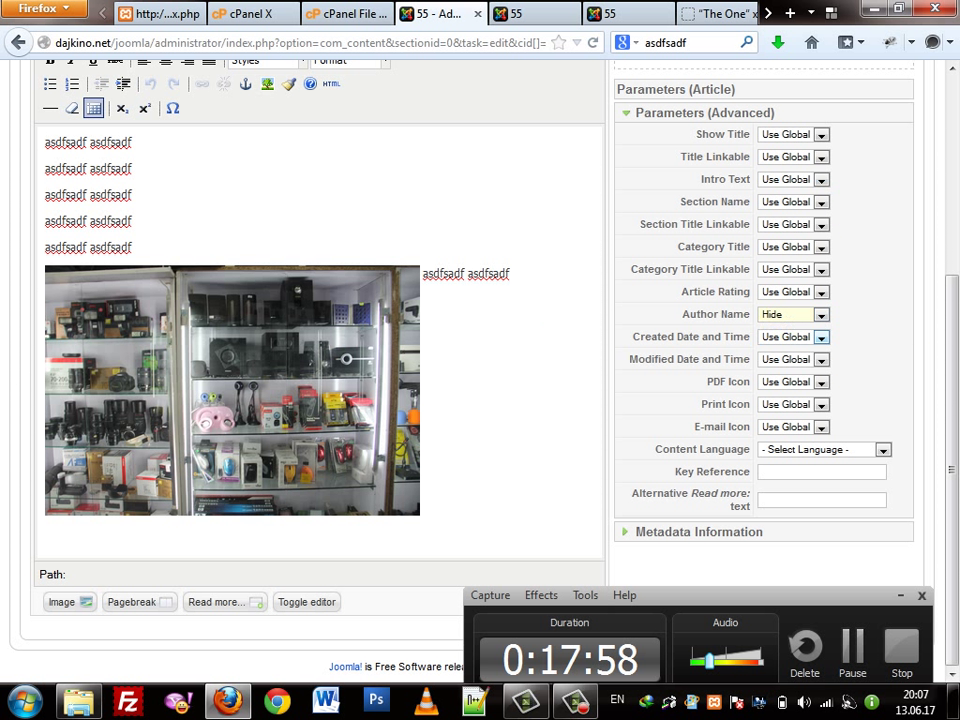
pyautogui.click(820, 337)
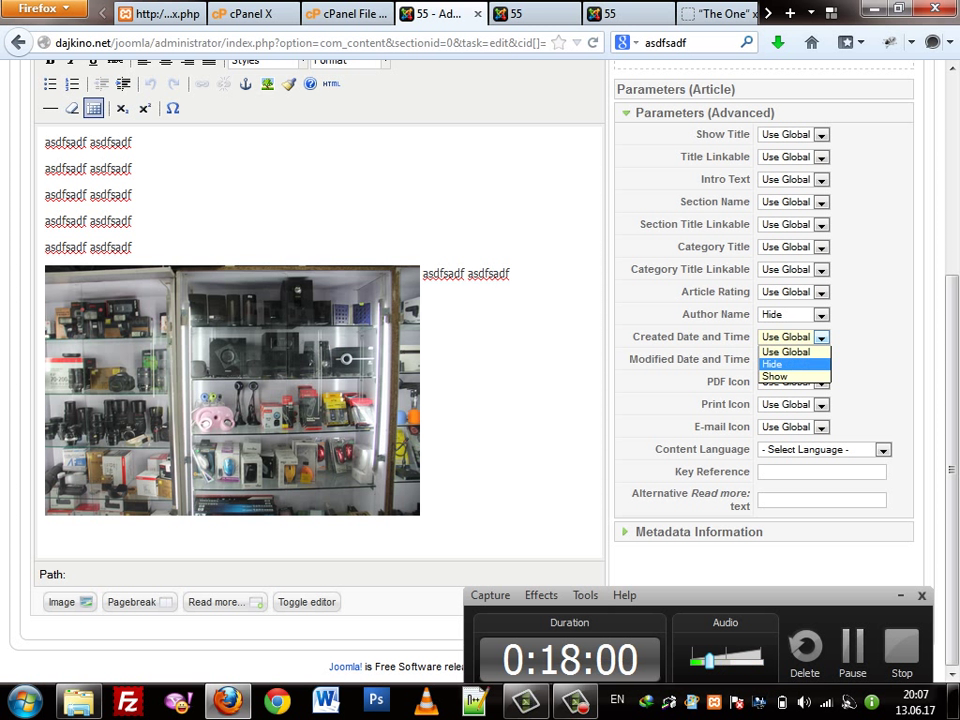
pyautogui.click(790, 364)
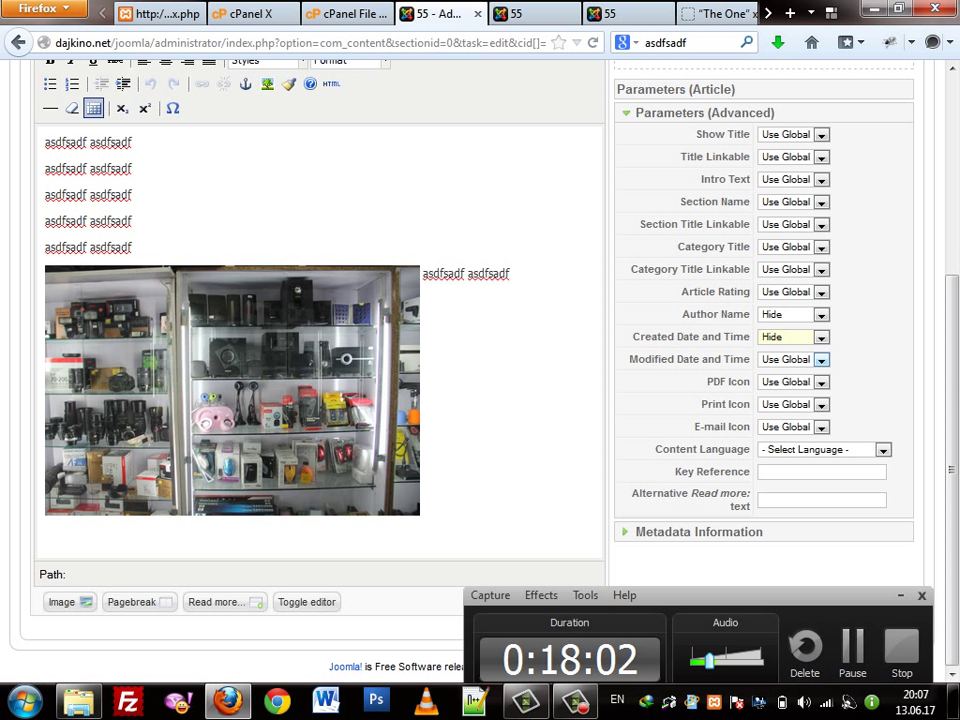
# Set the PDF and Print icons to Hide and save the article
pyautogui.hotkey('ctrl', 'Tab')
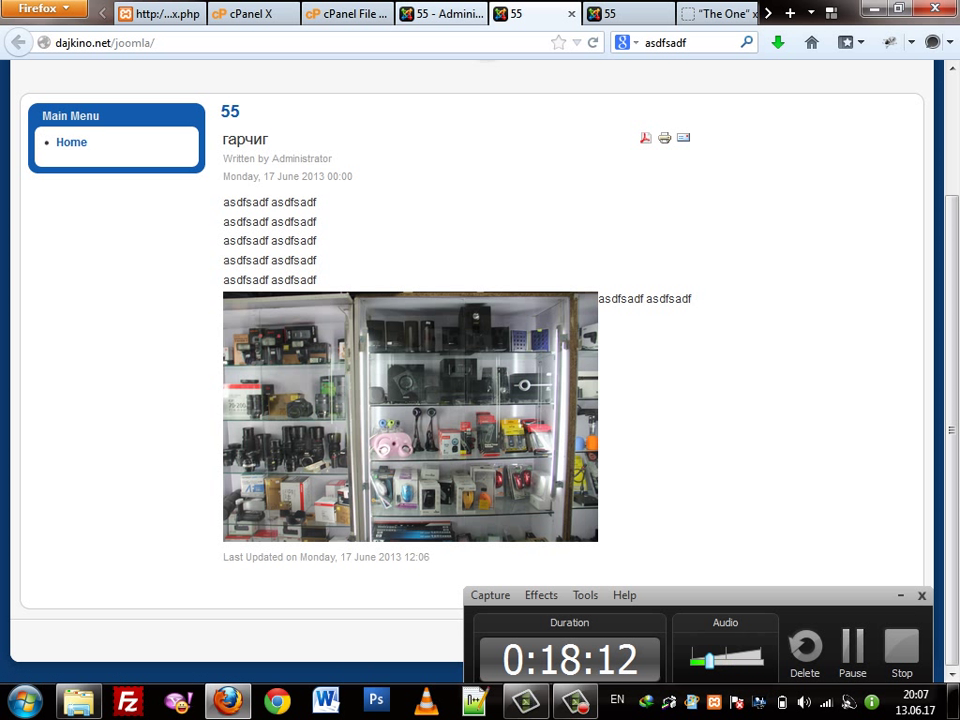
pyautogui.click(440, 13)
pyautogui.click(820, 381)
pyautogui.click(775, 408)
pyautogui.click(820, 404)
pyautogui.click(772, 431)
pyautogui.click(820, 426)
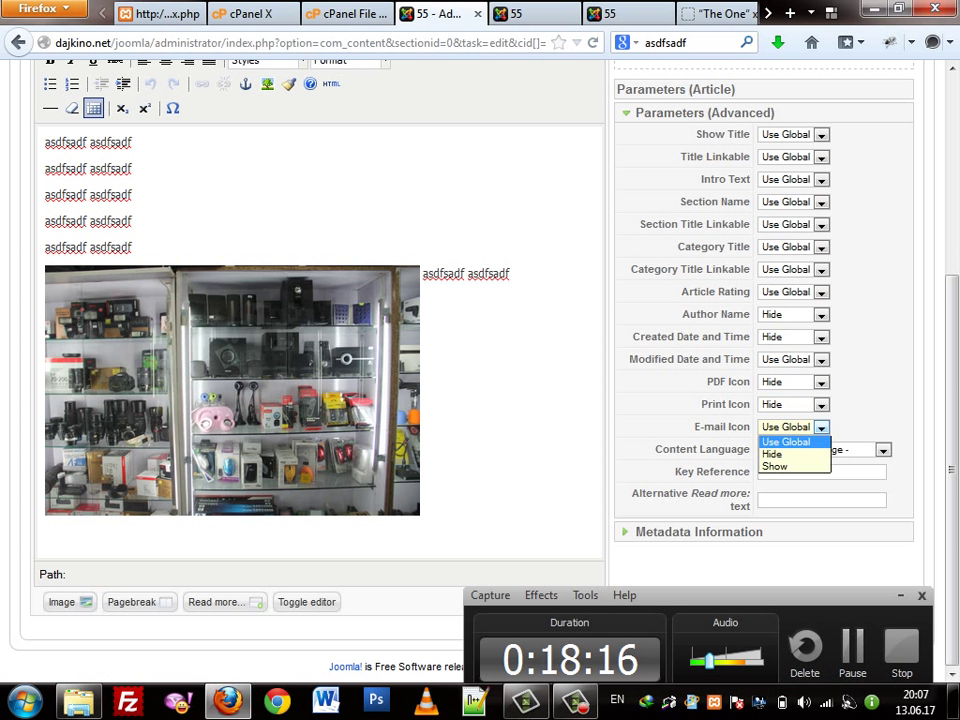
pyautogui.scroll(2, 725, 450)
pyautogui.scroll(3, 725, 450)
pyautogui.click(763, 189)
pyautogui.click(530, 13)
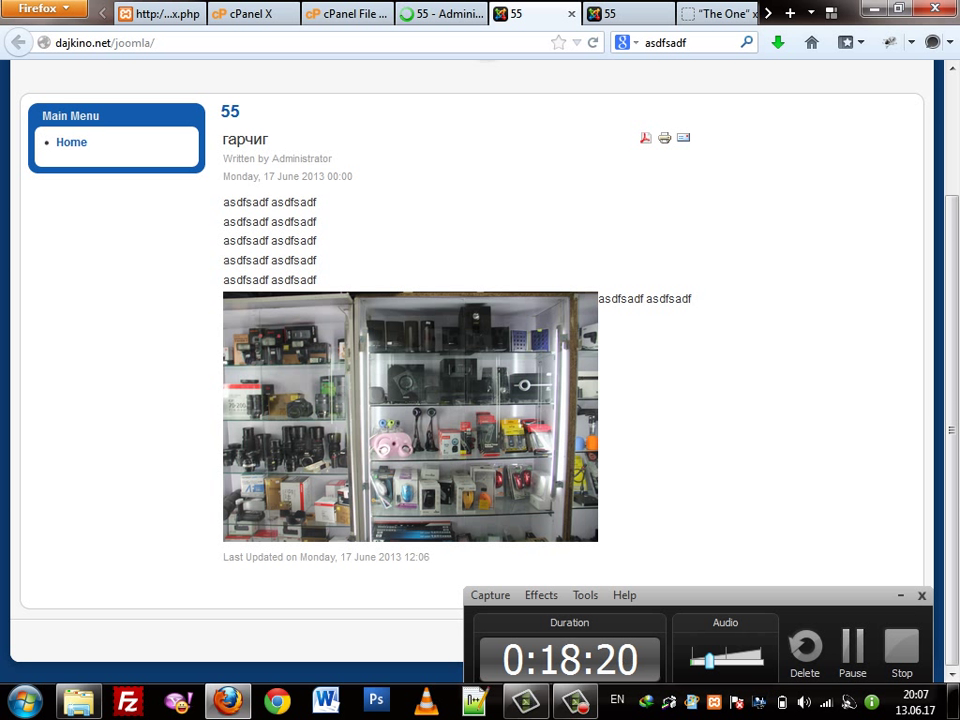
# Reload the front page to confirm гарчиг shows no author, date or icons, then close the editor
pyautogui.rightClick(495, 172)
pyautogui.press('Return')
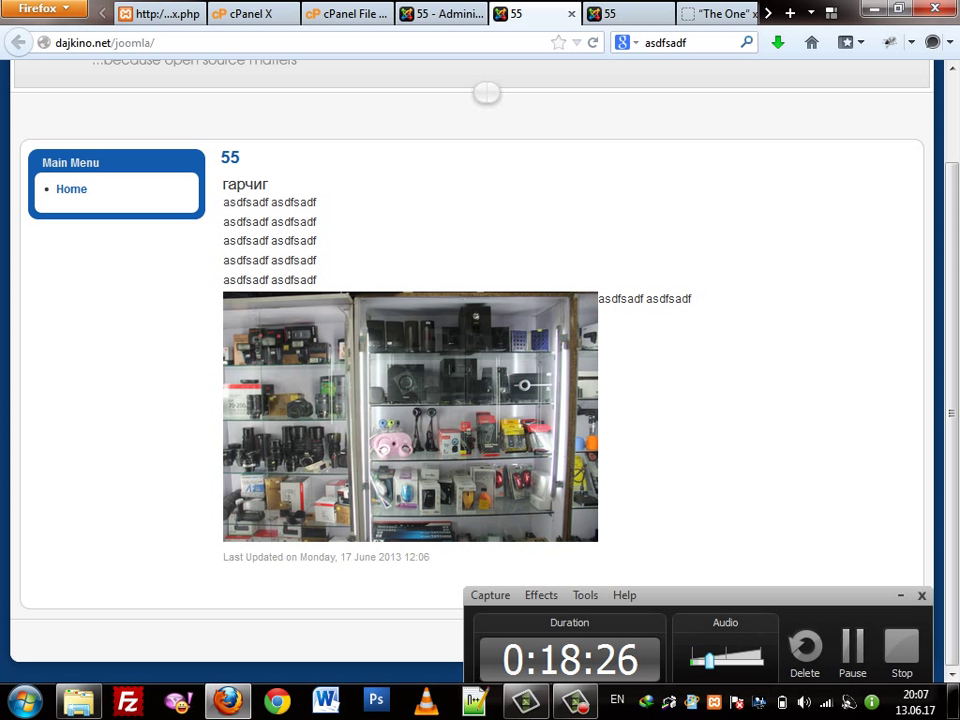
pyautogui.scroll(2, 480, 380)
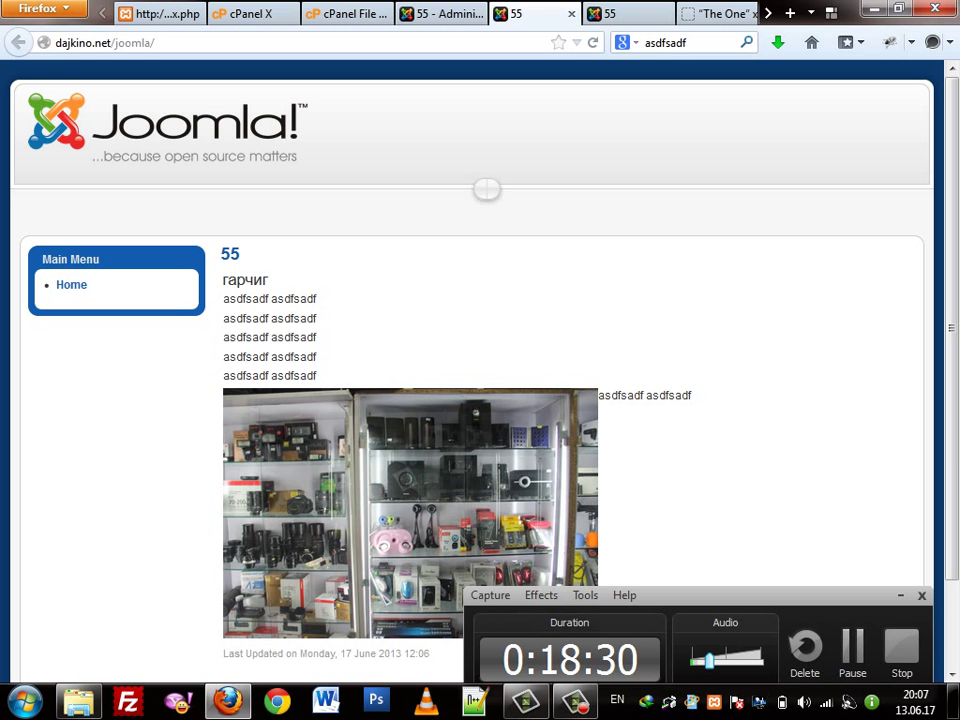
pyautogui.scroll(-2, 480, 380)
pyautogui.scroll(2, 480, 380)
pyautogui.scroll(-2, 480, 380)
pyautogui.scroll(1, 480, 380)
pyautogui.scroll(1, 468, 492)
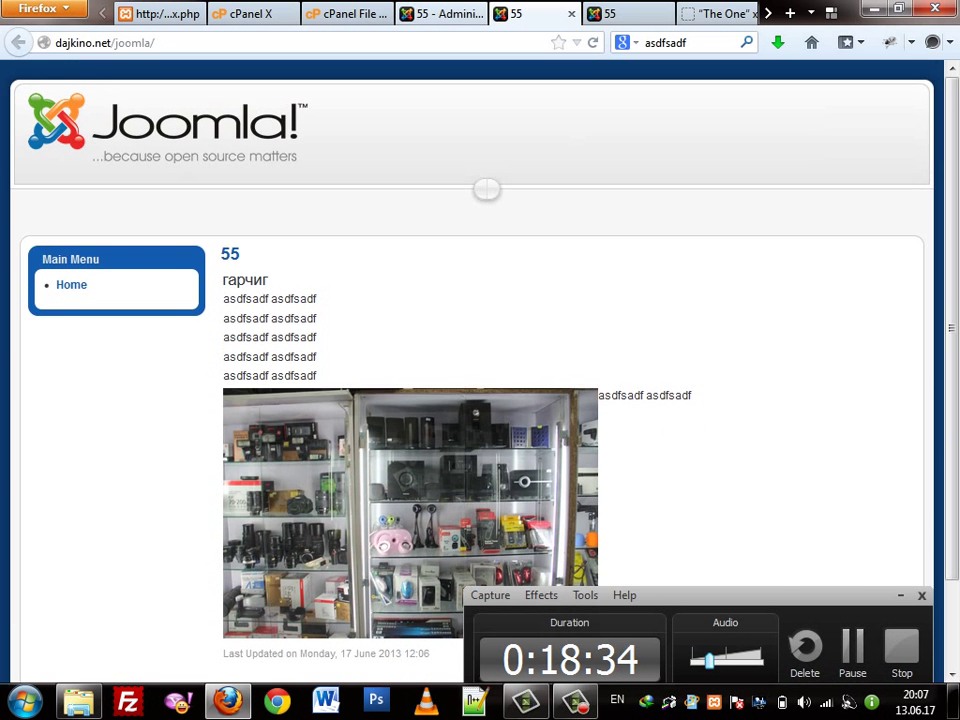
pyautogui.hotkey('ctrl', 'pageup')
pyautogui.click(856, 183)
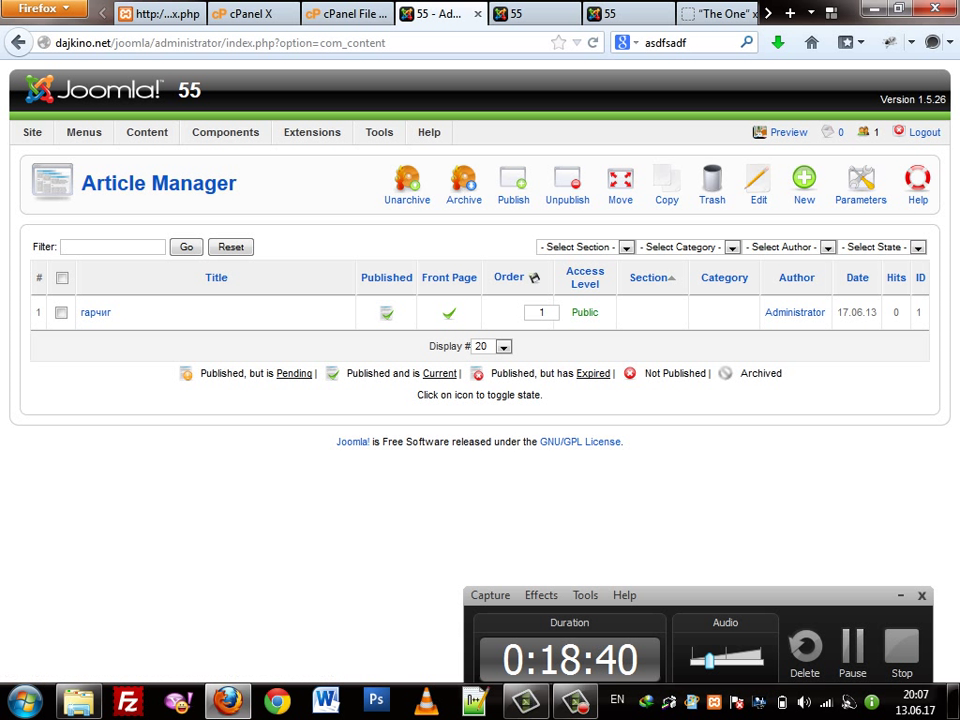
# Reopen the Article Manager from the Content menu and reload after the database error
pyautogui.moveTo(147, 132)
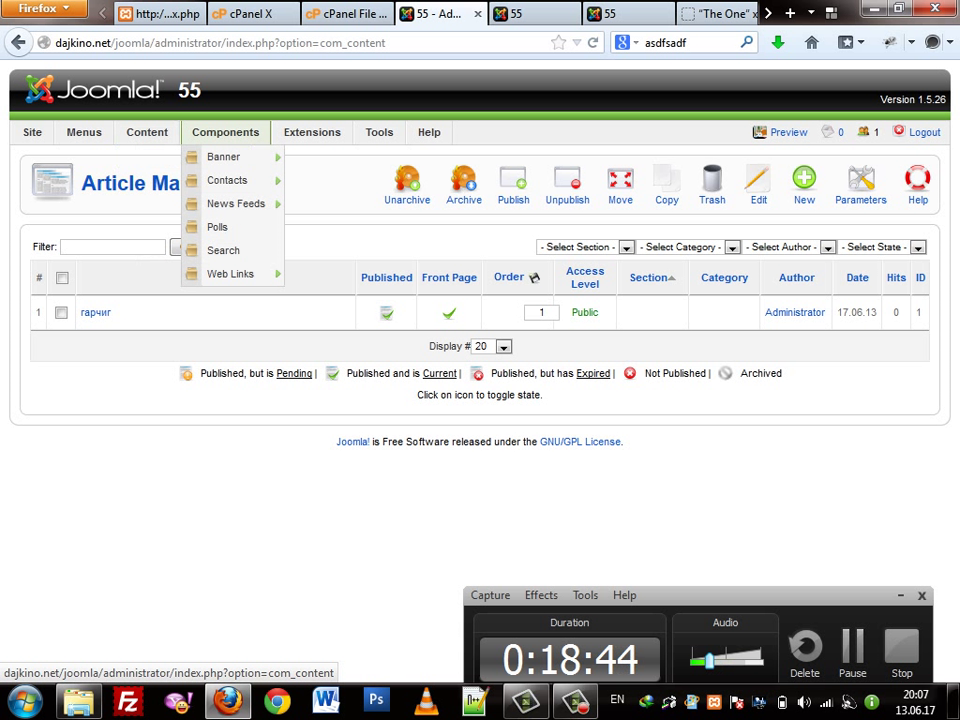
pyautogui.click(177, 157)
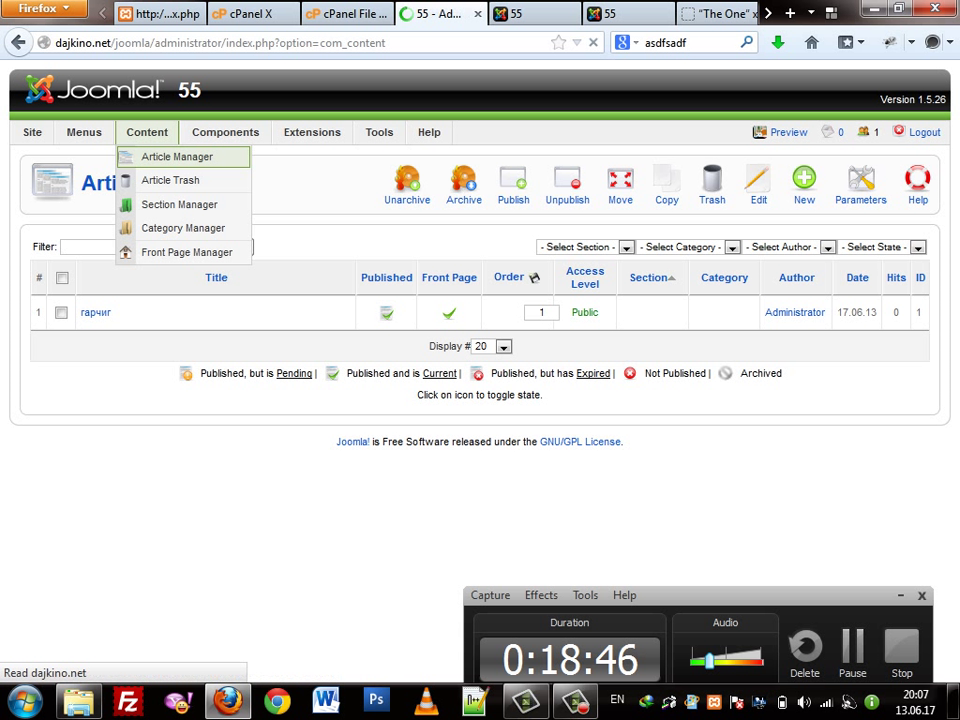
pyautogui.moveTo(84, 132)
pyautogui.moveTo(147, 132)
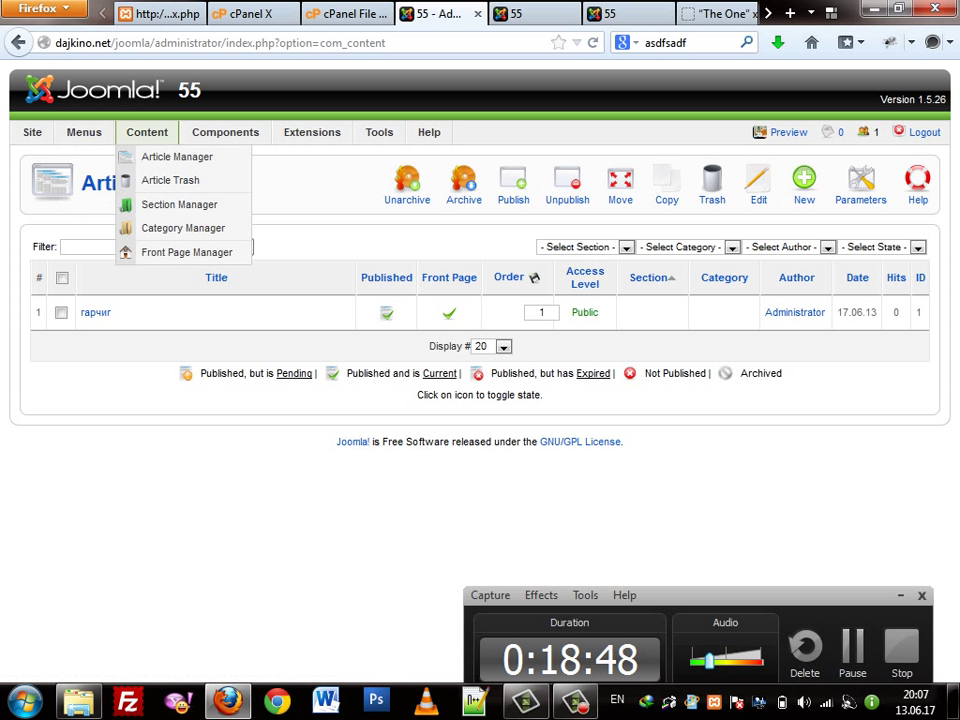
pyautogui.click(177, 156)
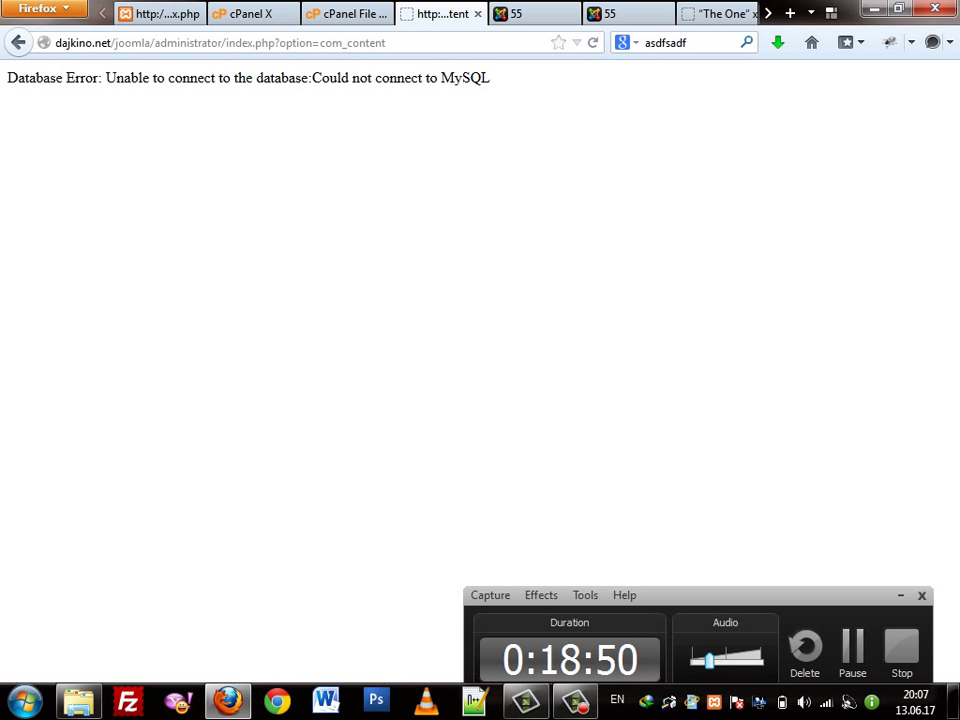
pyautogui.rightClick(228, 147)
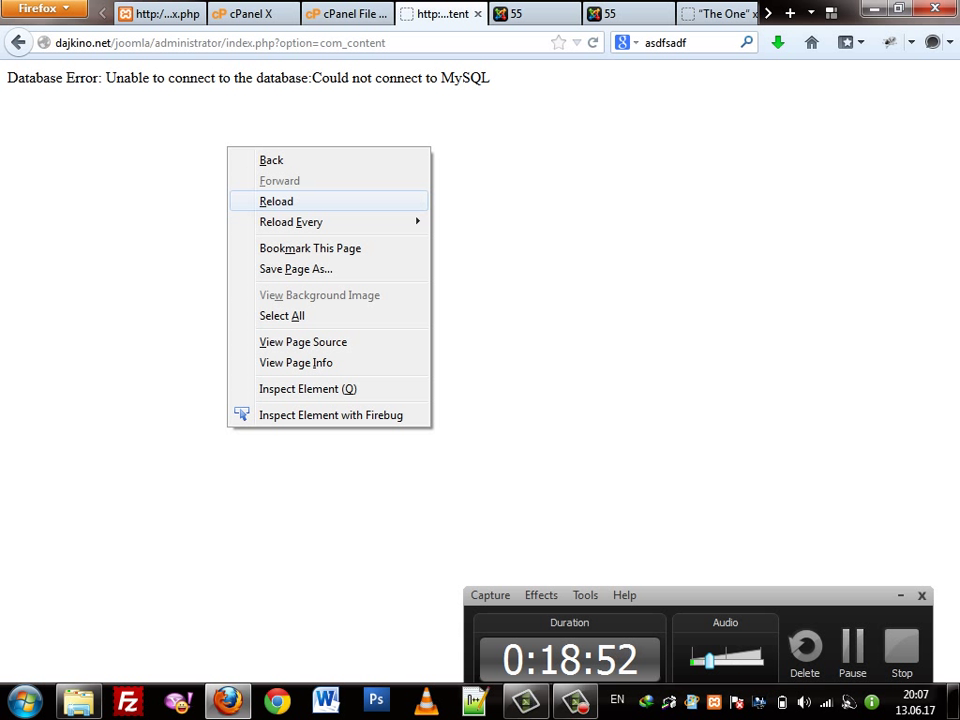
pyautogui.press('Return')
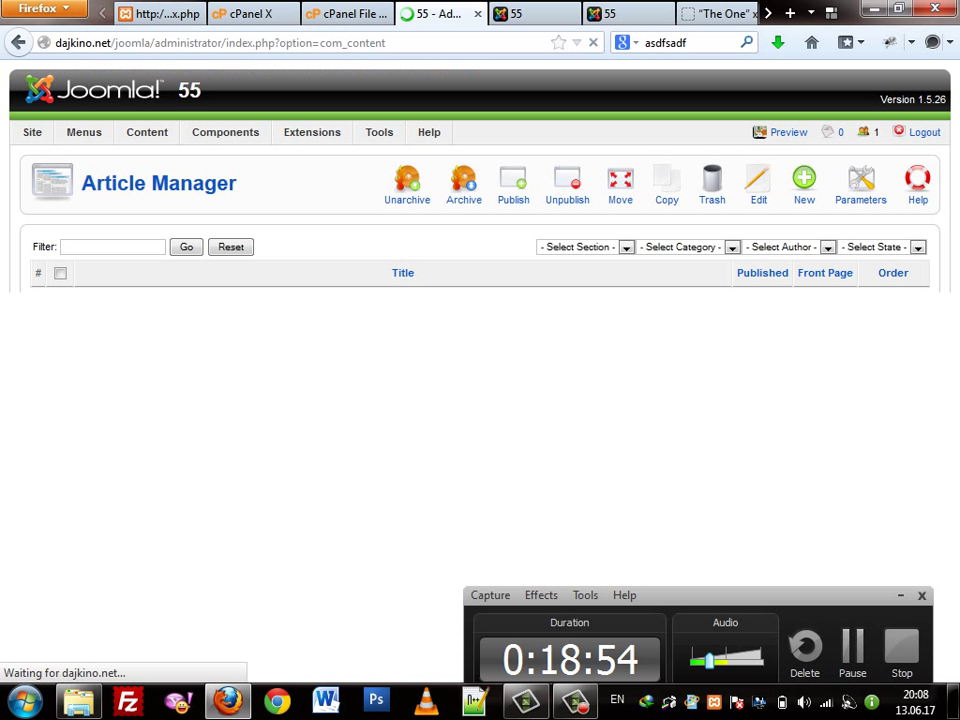
# Open the Section Manager and keep reloading until the MySQL connection error clears
pyautogui.moveTo(147, 132)
pyautogui.click(150, 154)
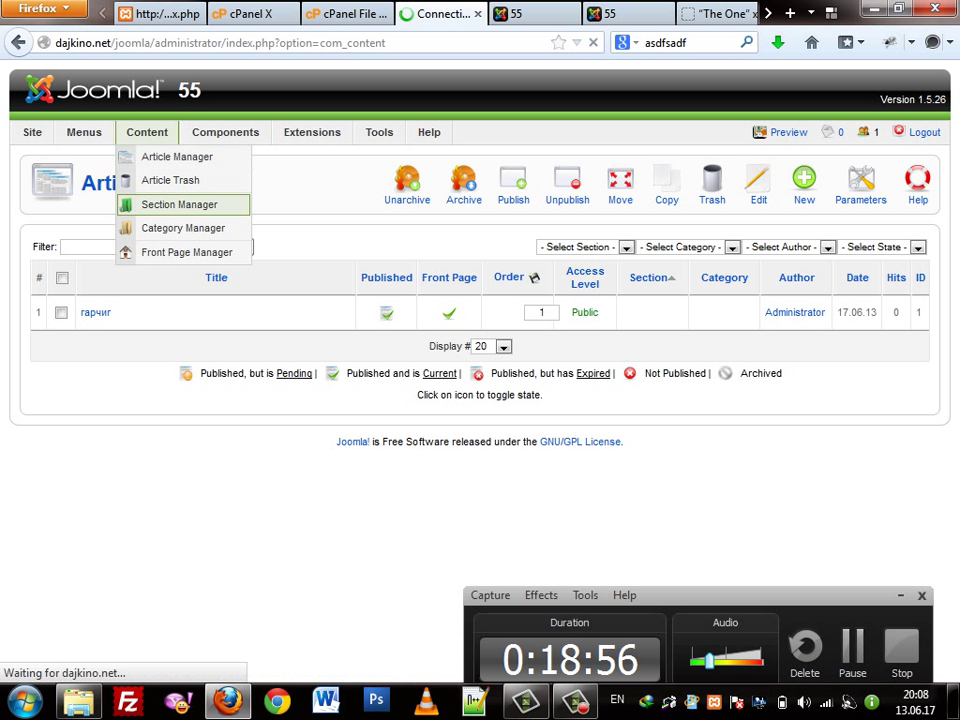
pyautogui.rightClick(221, 165)
pyautogui.click(268, 219)
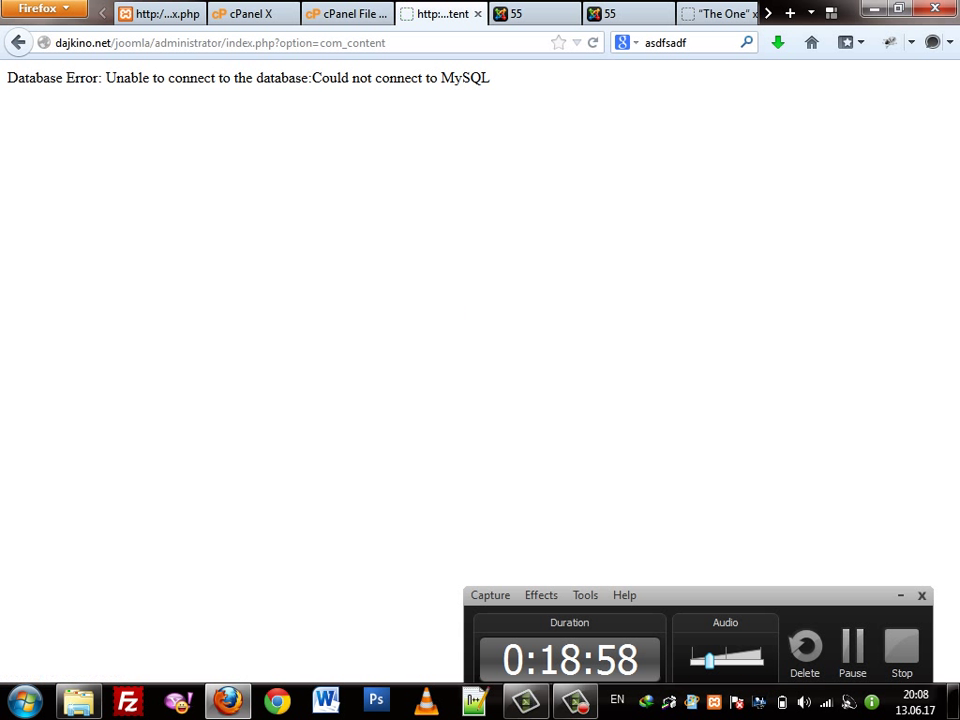
pyautogui.rightClick(259, 206)
pyautogui.click(290, 261)
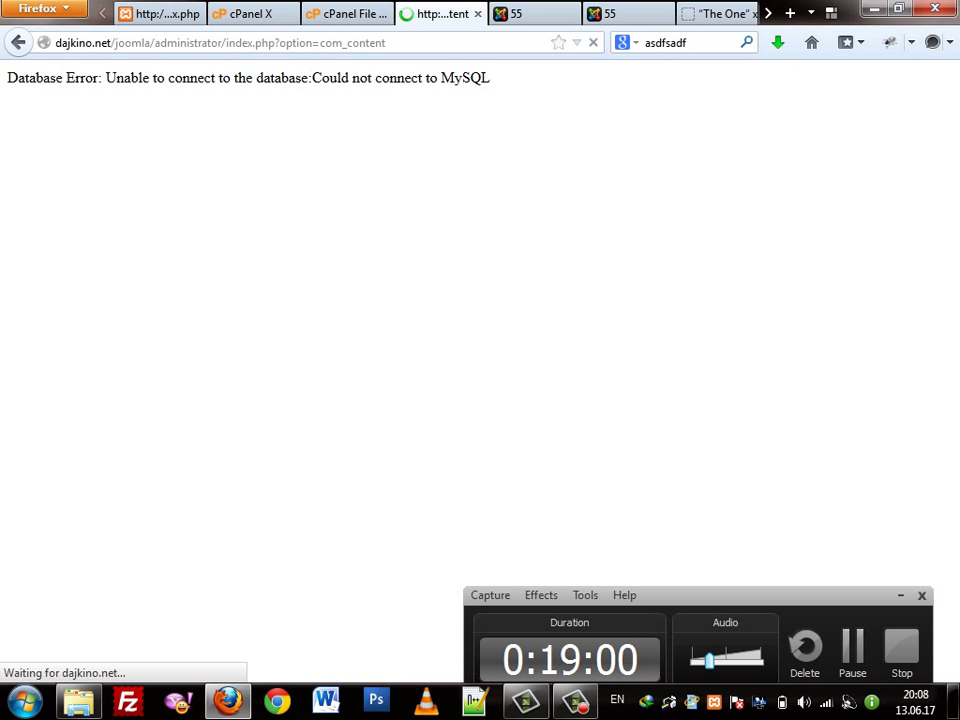
pyautogui.rightClick(288, 222)
pyautogui.click(310, 276)
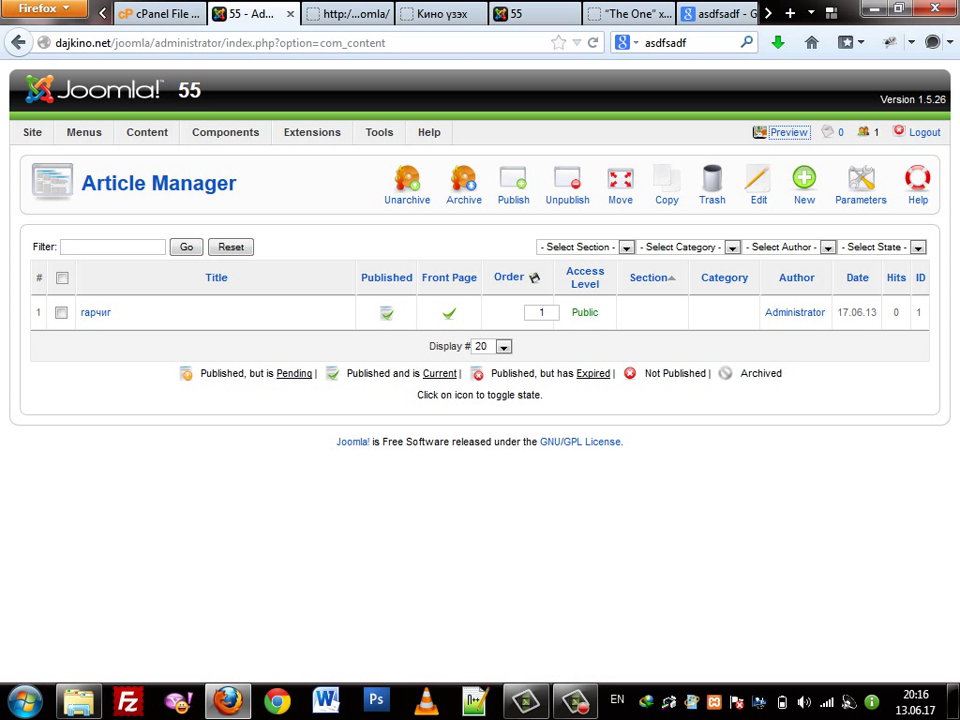
pyautogui.moveTo(147, 132)
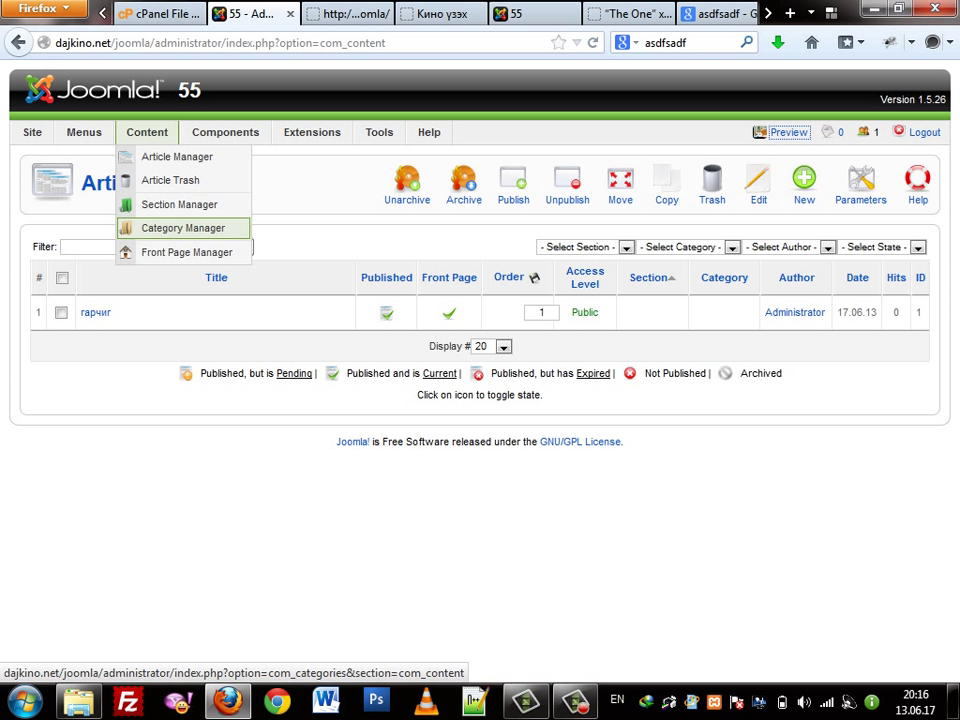
pyautogui.moveTo(84, 132)
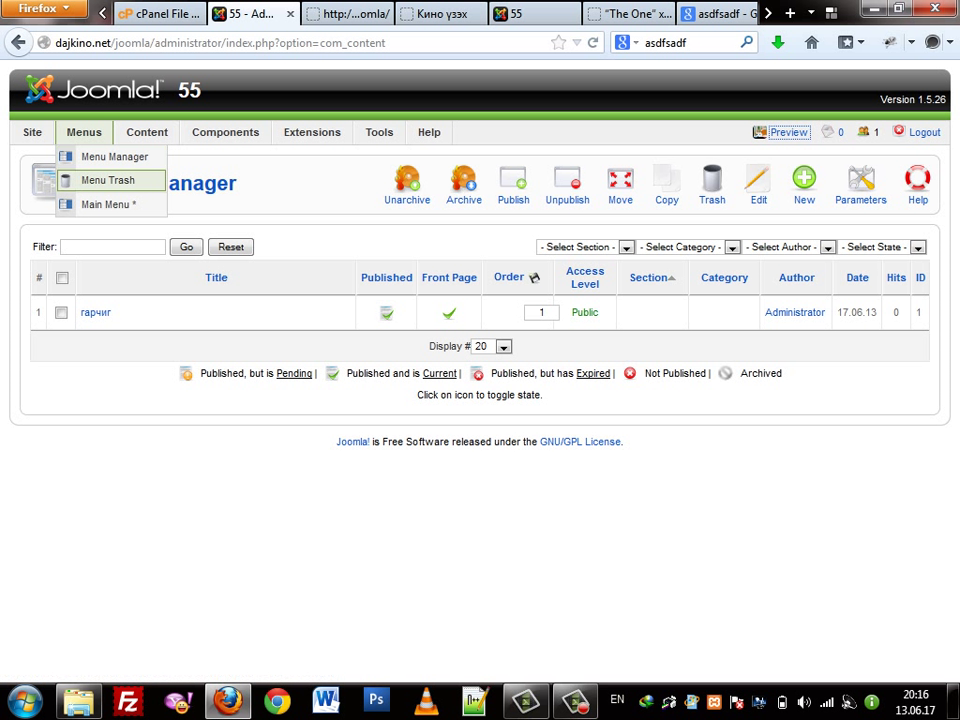
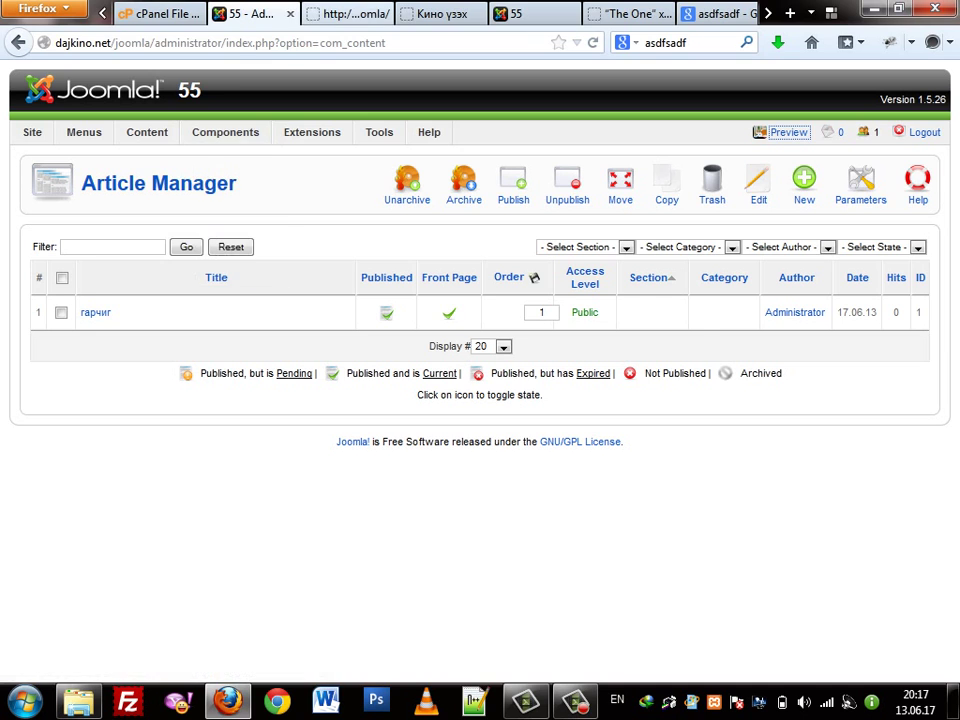
# Scroll through the dajkino.net front page and its Кино үзэх movie poster grid
pyautogui.click(440, 14)
pyautogui.scroll(-4, 482, 670)
pyautogui.scroll(4, 482, 670)
pyautogui.scroll(-1, 480, 400)
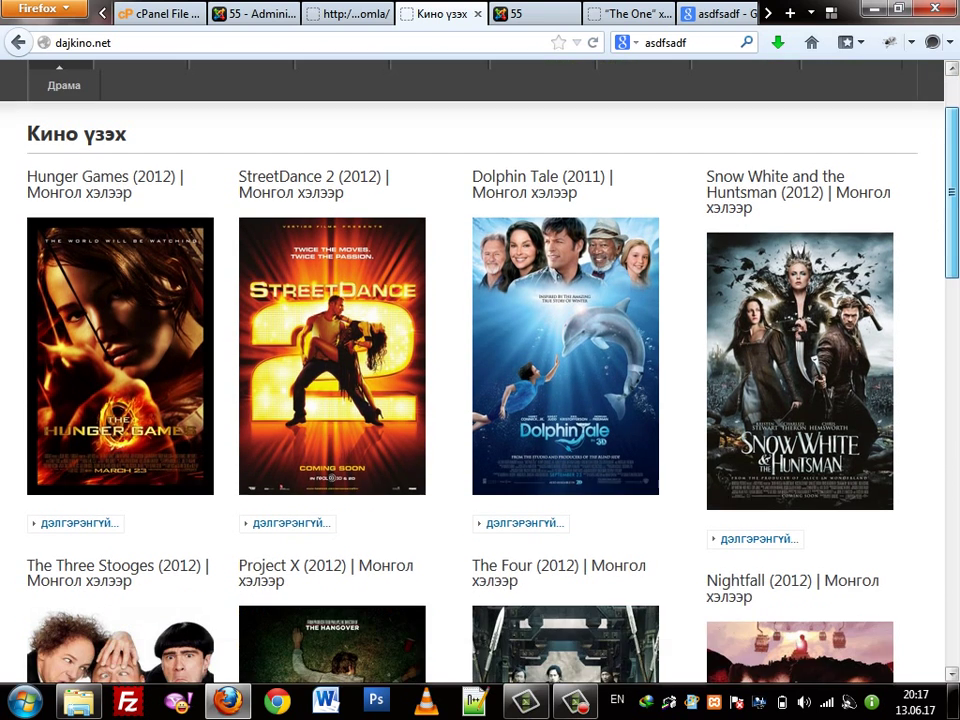
pyautogui.scroll(1, 480, 400)
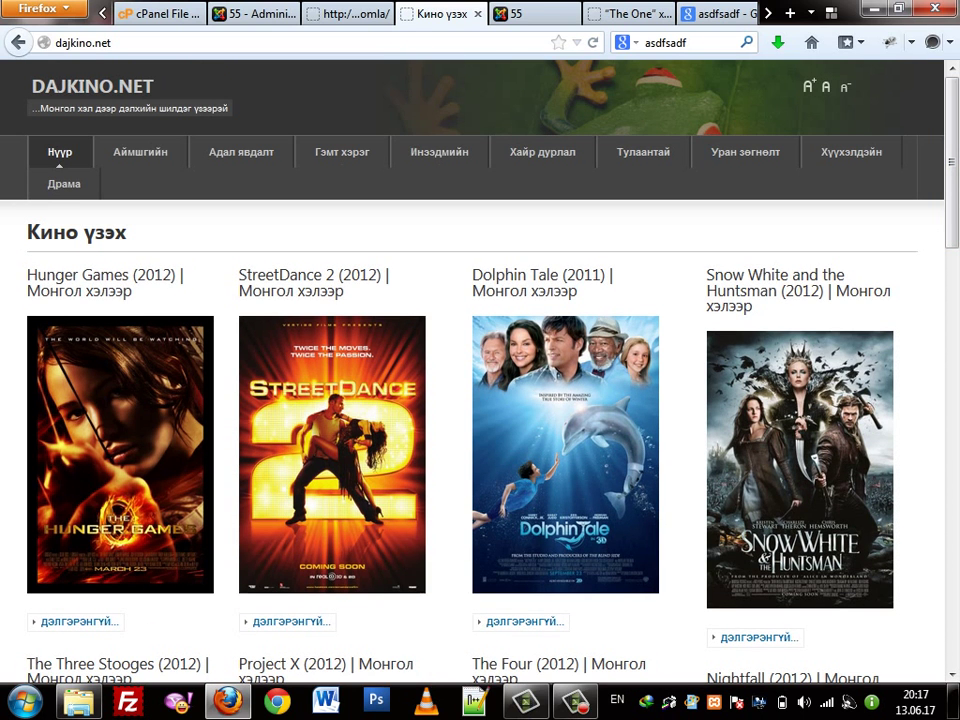
pyautogui.scroll(-3, 480, 400)
pyautogui.scroll(3, 480, 400)
pyautogui.scroll(-2, 480, 400)
pyautogui.scroll(1, 480, 400)
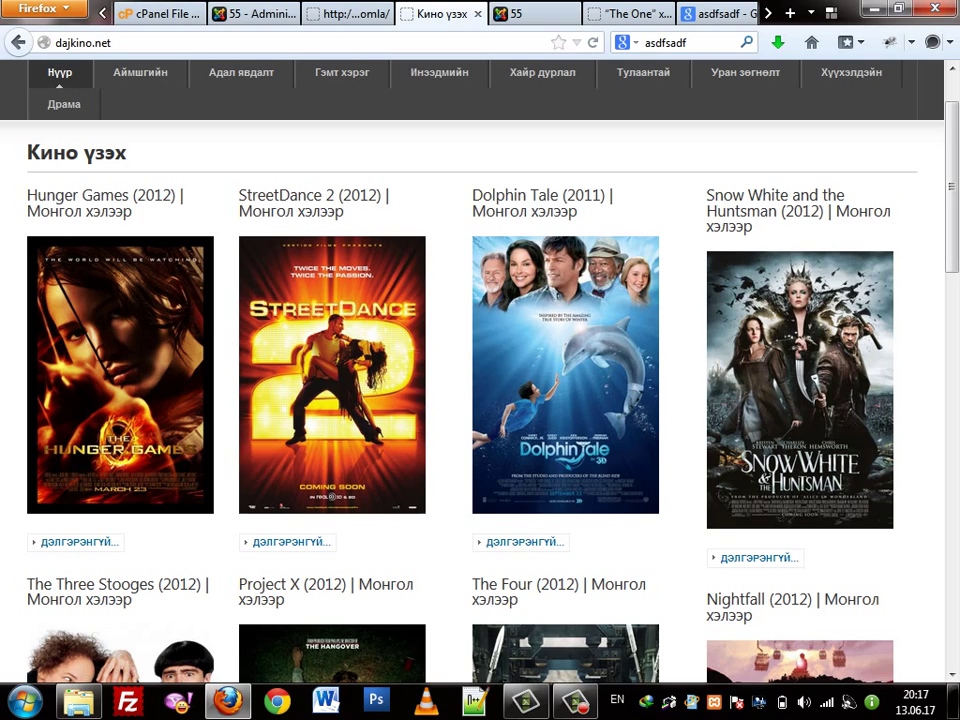
pyautogui.scroll(-9, 480, 400)
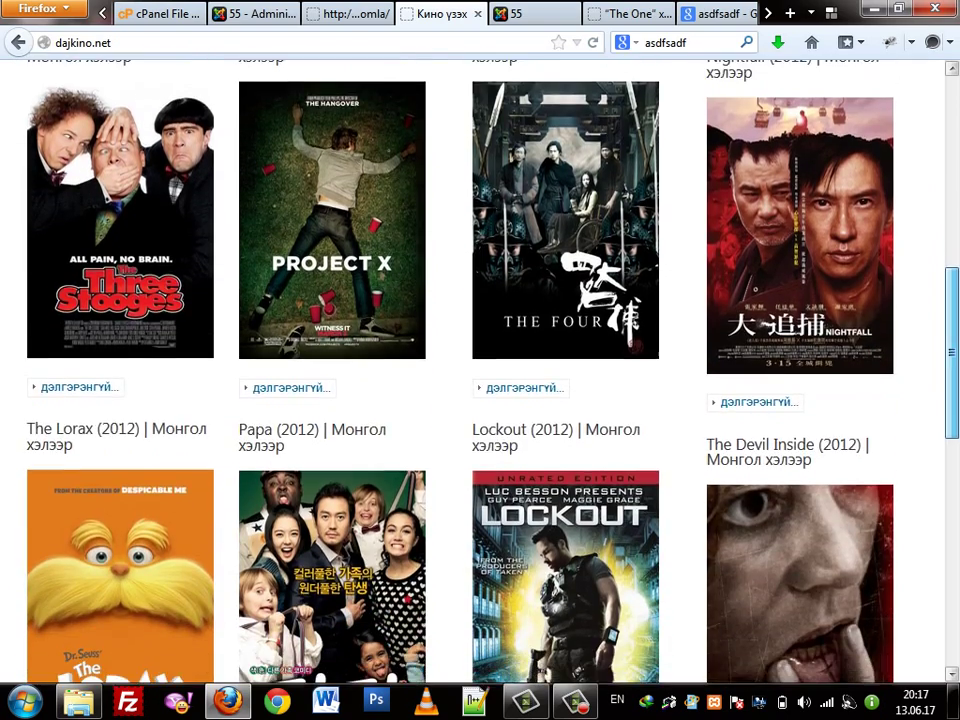
pyautogui.scroll(-2, 480, 400)
pyautogui.scroll(-3, 480, 370)
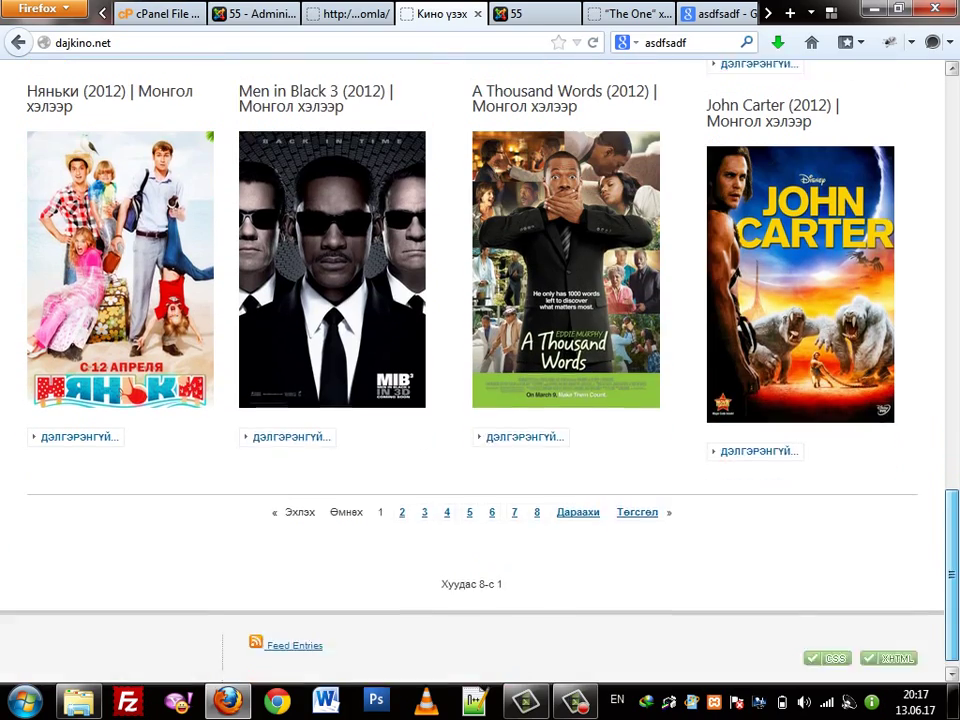
pyautogui.scroll(10, 480, 370)
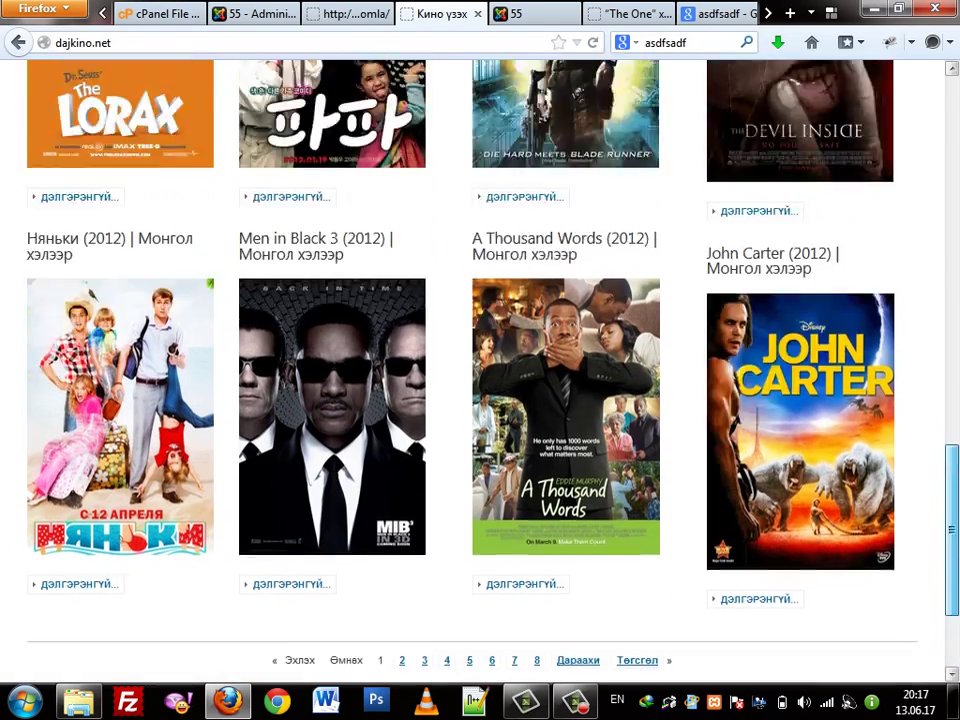
pyautogui.scroll(3, 480, 370)
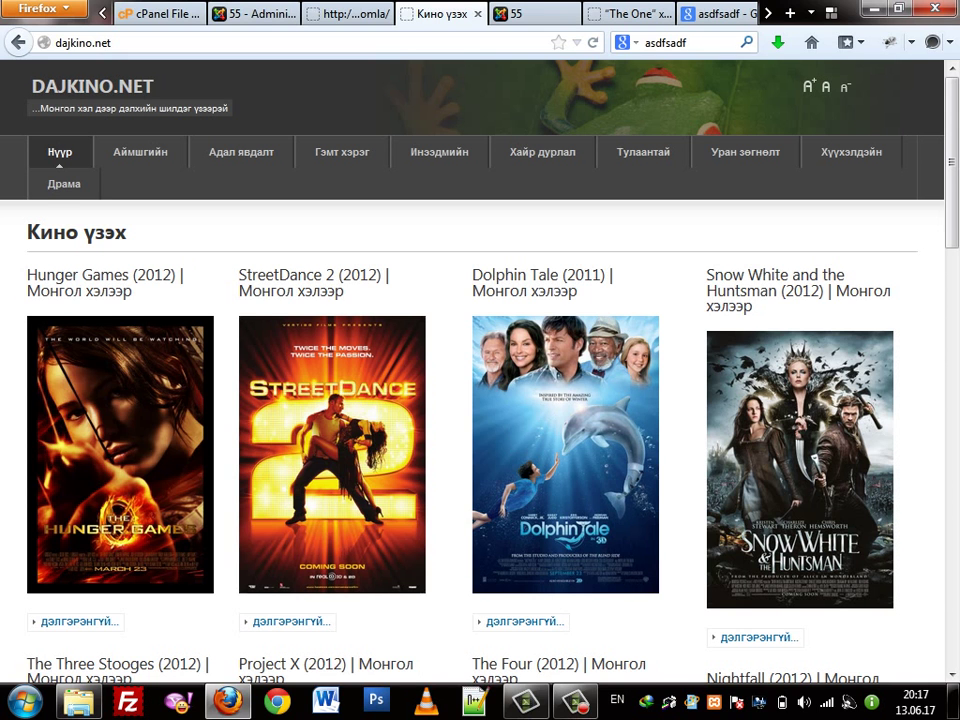
pyautogui.scroll(-3, 480, 370)
pyautogui.scroll(3, 480, 370)
pyautogui.scroll(-1, 480, 370)
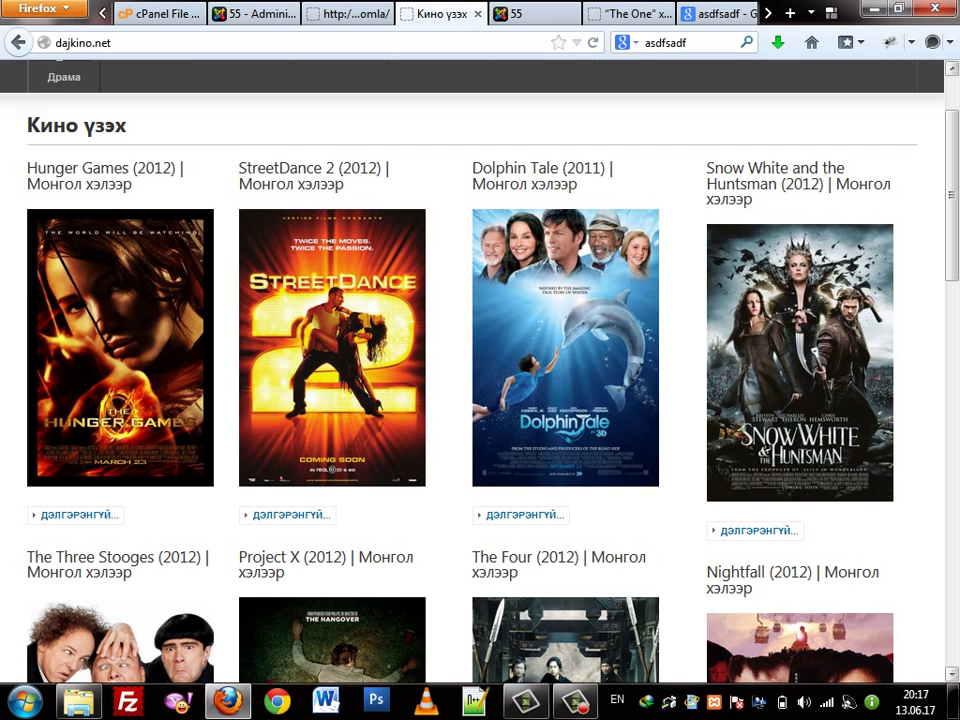
pyautogui.scroll(-5, 480, 370)
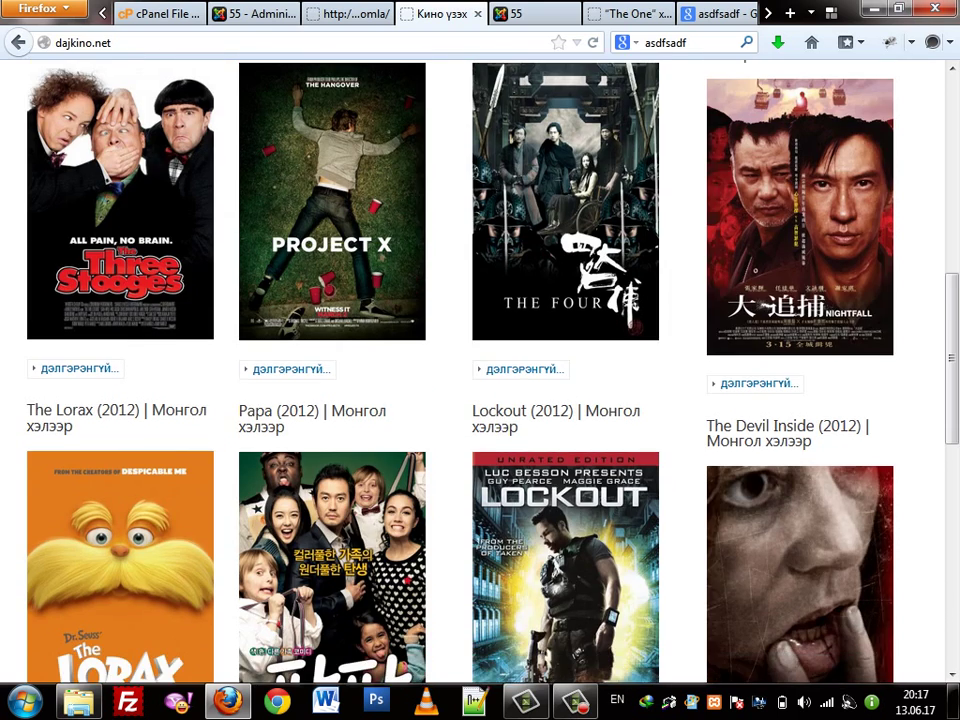
pyautogui.scroll(-5, 480, 370)
pyautogui.scroll(-2, 480, 370)
pyautogui.scroll(12, 480, 370)
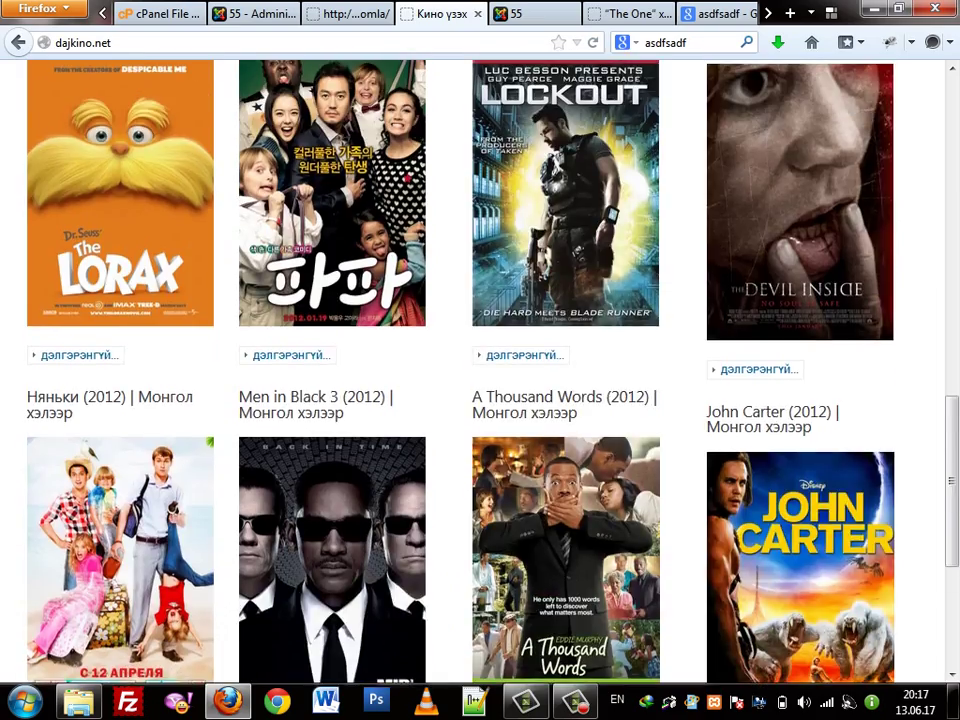
pyautogui.scroll(3, 480, 370)
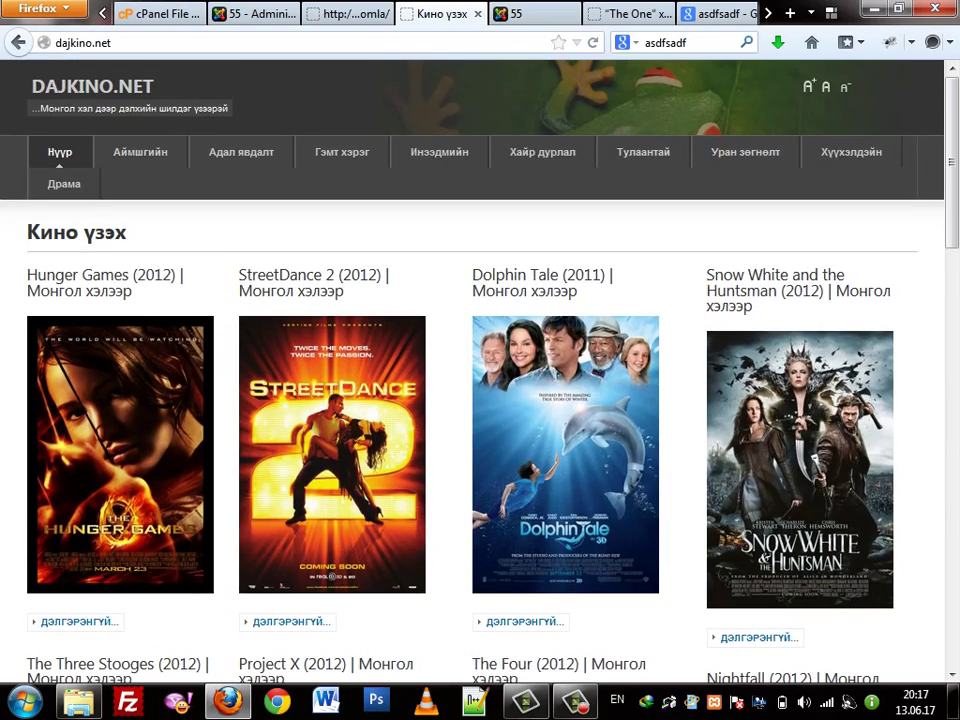
pyautogui.scroll(-3, 480, 370)
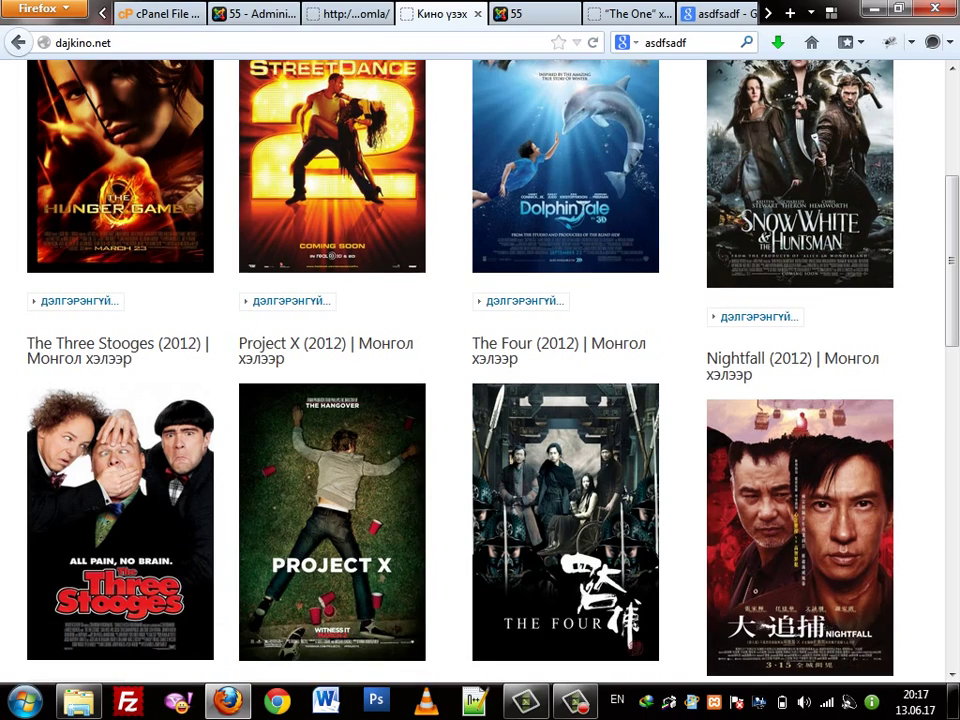
pyautogui.scroll(3, 480, 370)
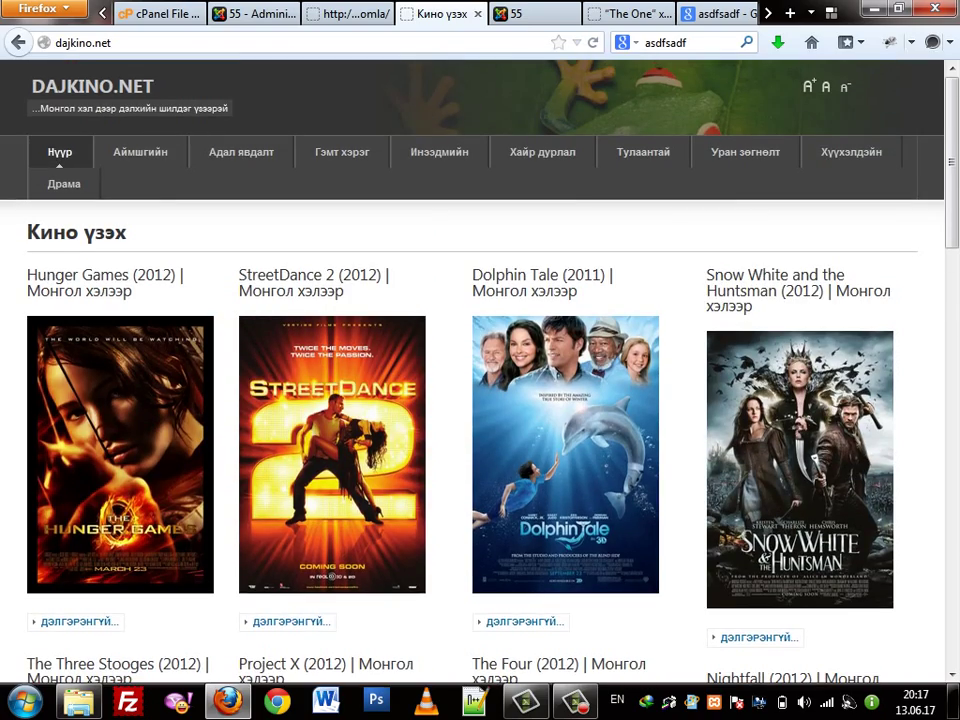
pyautogui.scroll(-13, 480, 370)
pyautogui.scroll(7, 480, 370)
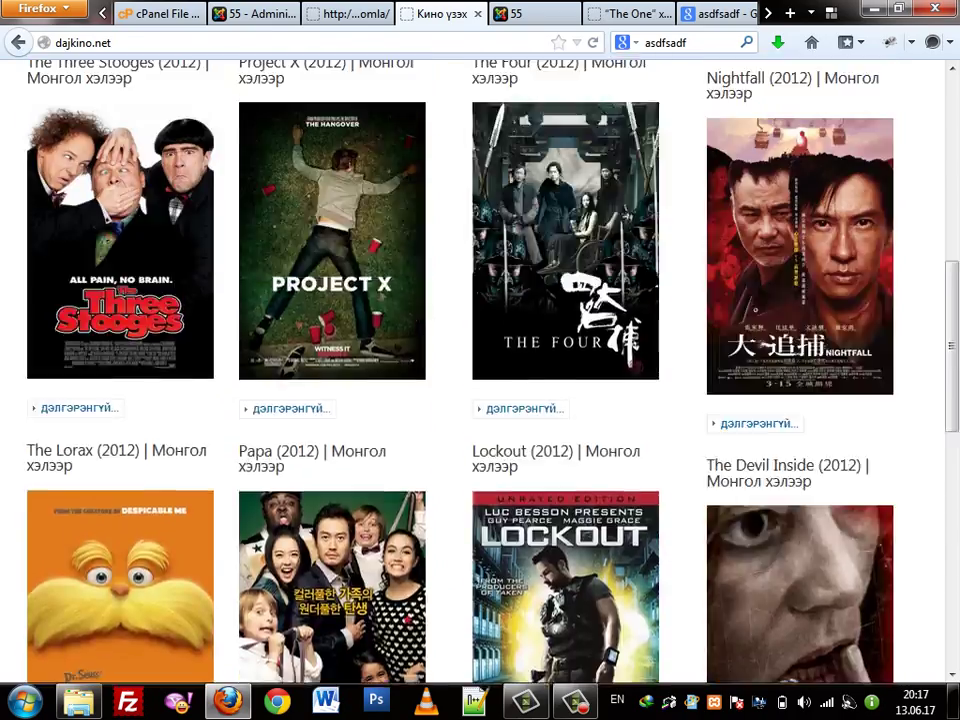
pyautogui.scroll(6, 480, 370)
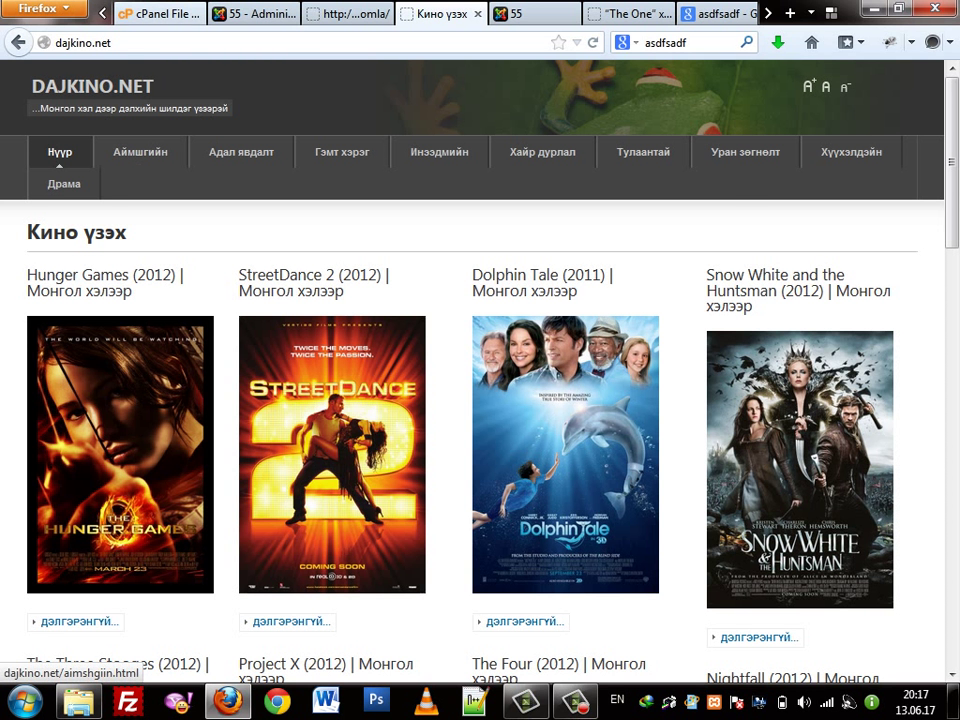
# Glance at the administration, then re-scan the movie poster page before returning to admin
pyautogui.click(250, 13)
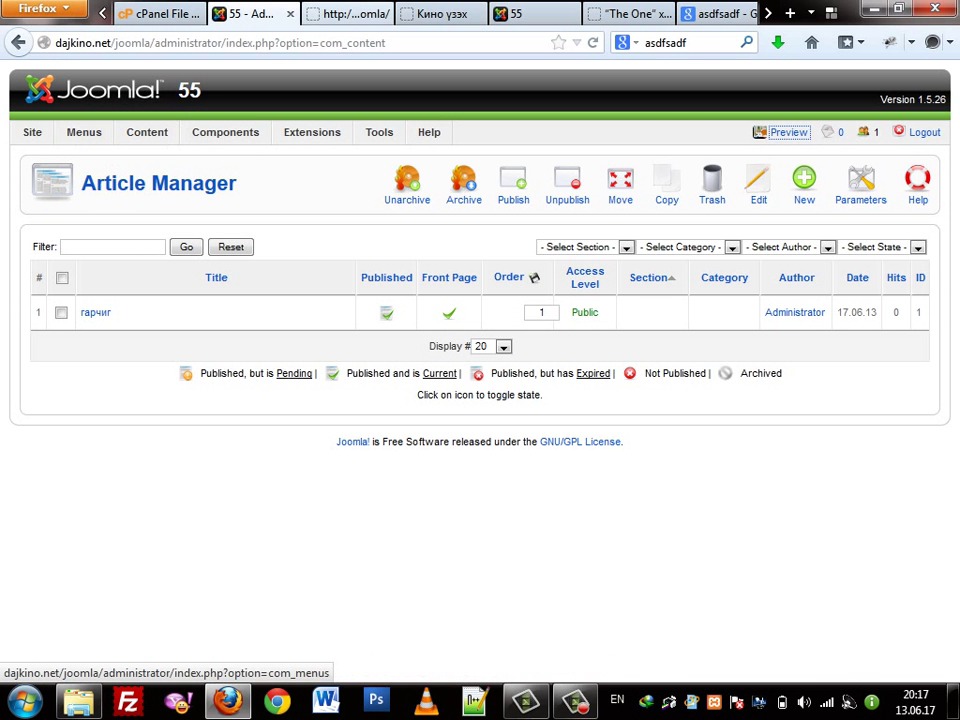
pyautogui.click(440, 14)
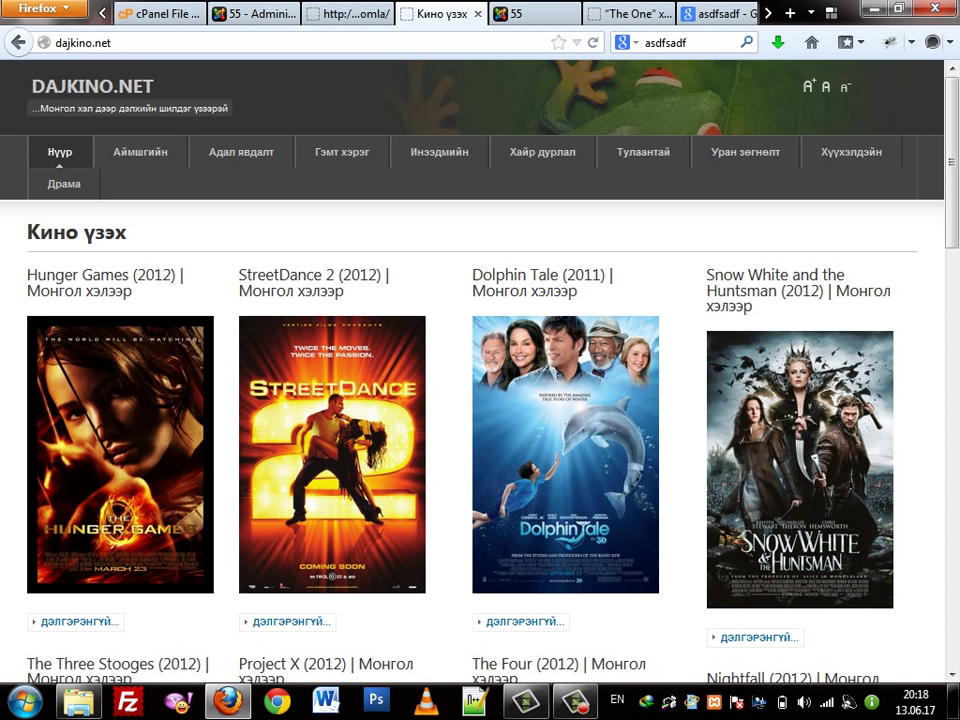
pyautogui.scroll(-5, 480, 370)
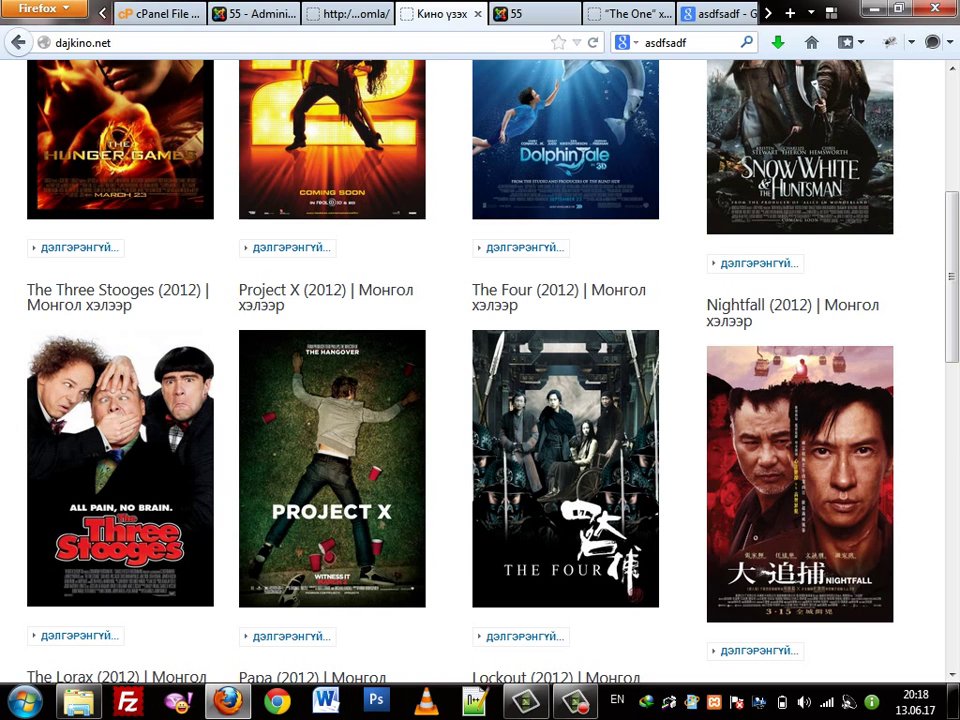
pyautogui.scroll(5, 482, 692)
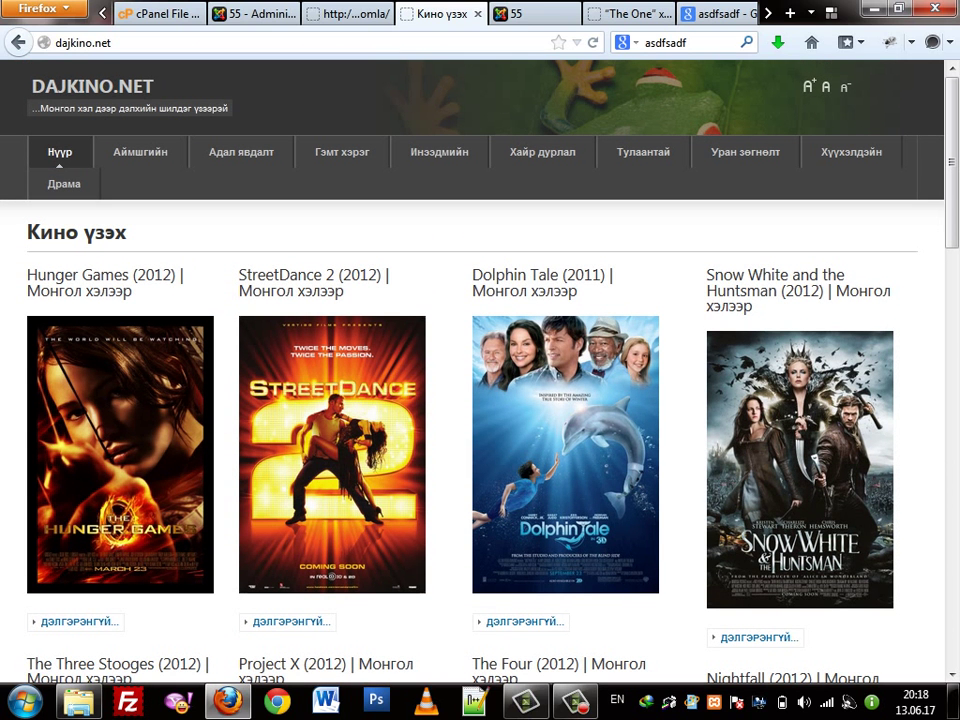
pyautogui.scroll(-15, 480, 370)
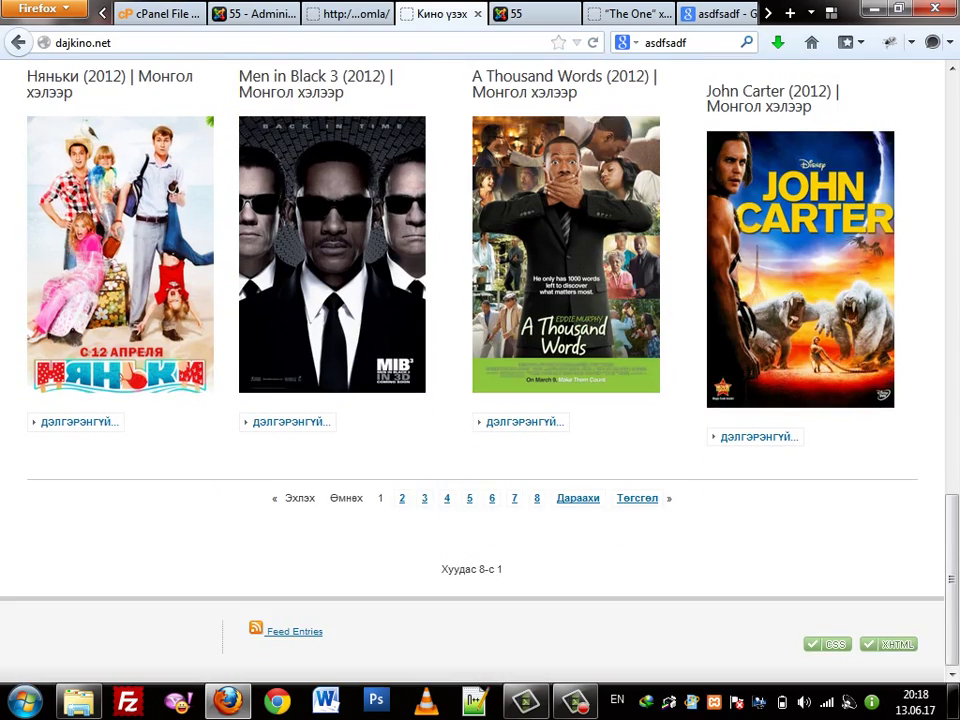
pyautogui.scroll(5, 480, 375)
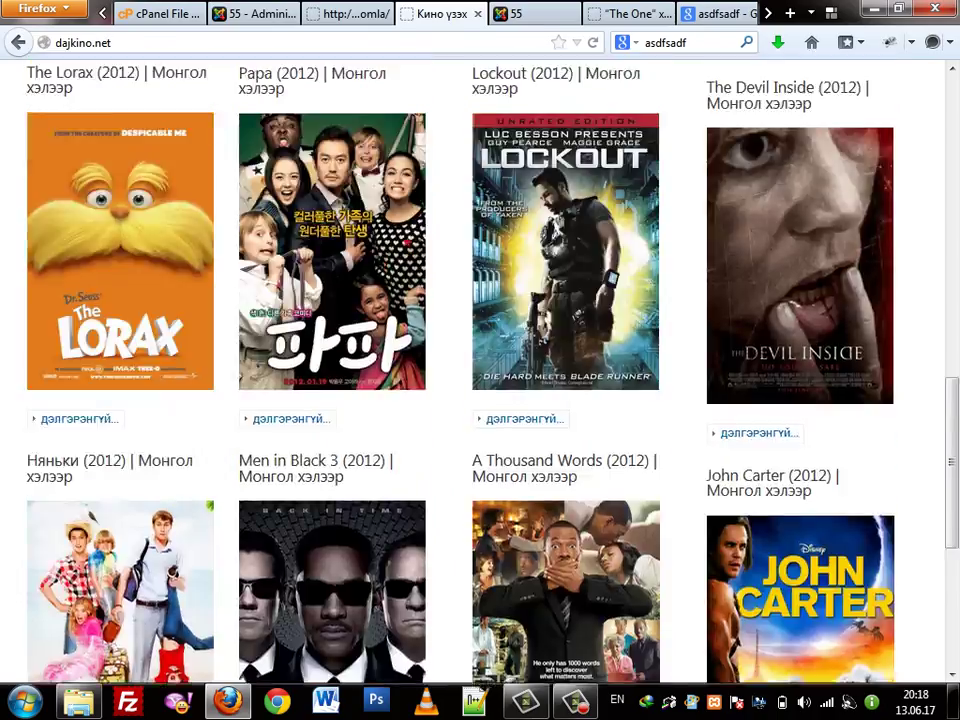
pyautogui.scroll(10, 480, 375)
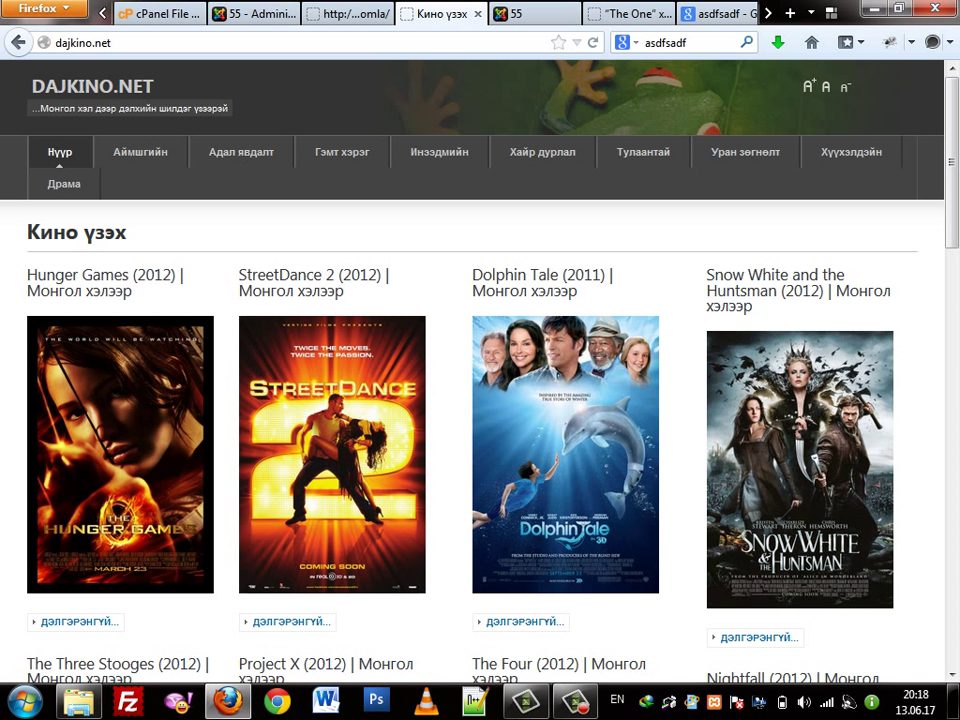
pyautogui.click(245, 13)
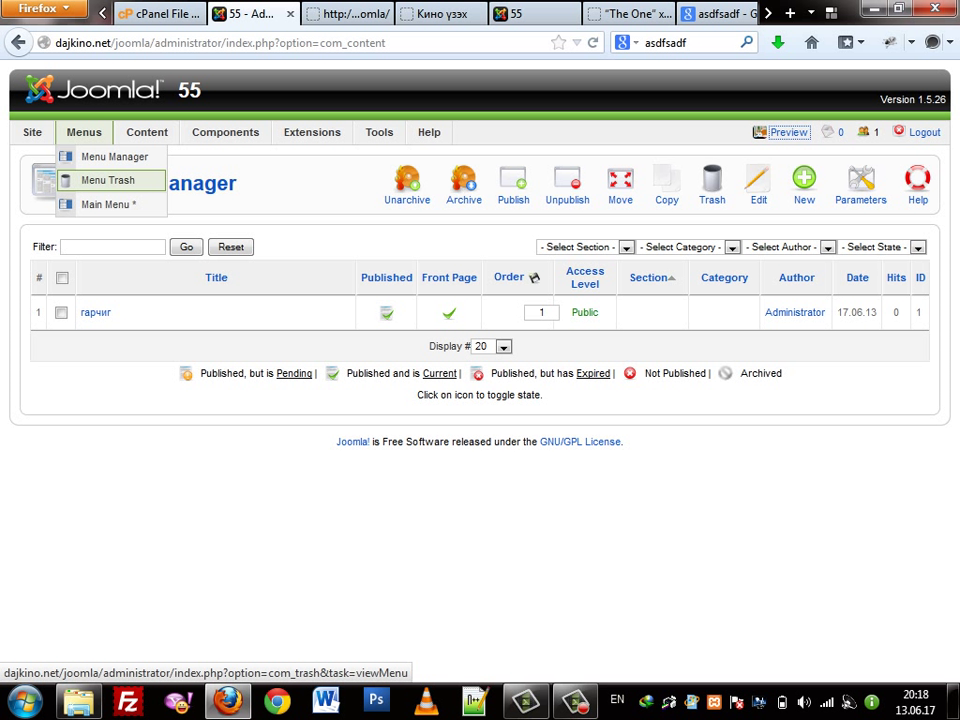
pyautogui.moveTo(147, 132)
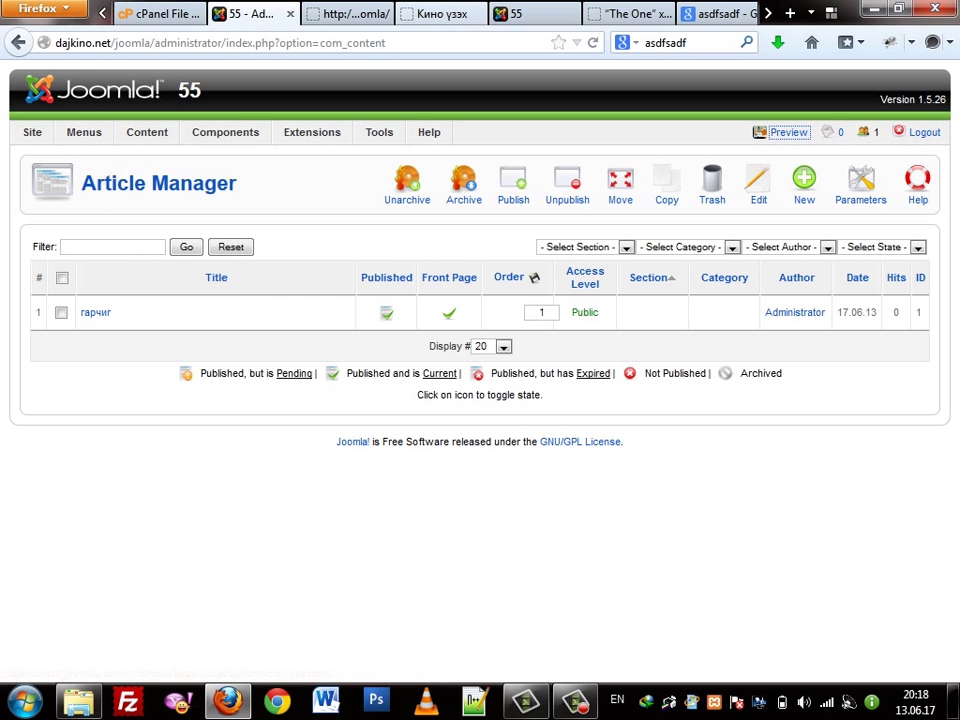
pyautogui.click(440, 14)
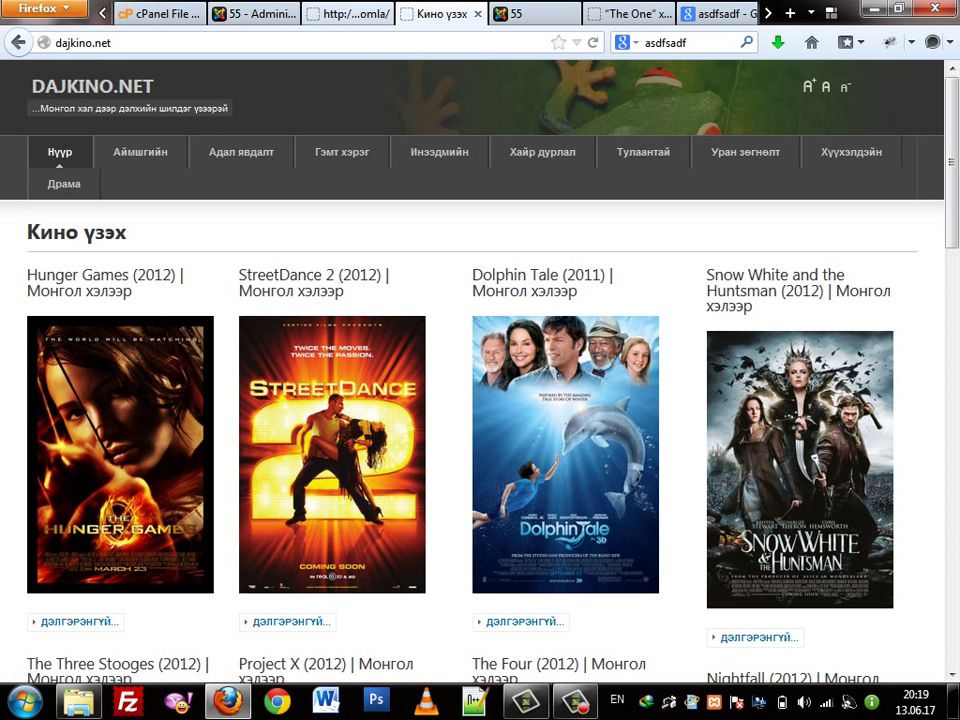
# From the 55 - Administration tab, open the Section Manager and start a new section
pyautogui.click(345, 13)
pyautogui.click(250, 13)
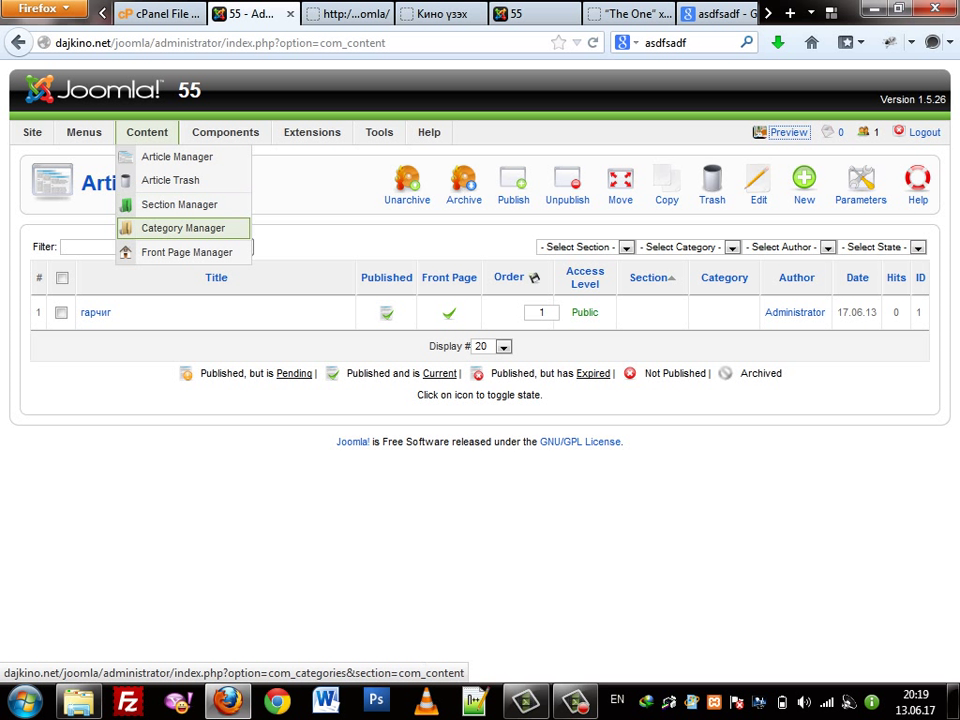
pyautogui.click(180, 204)
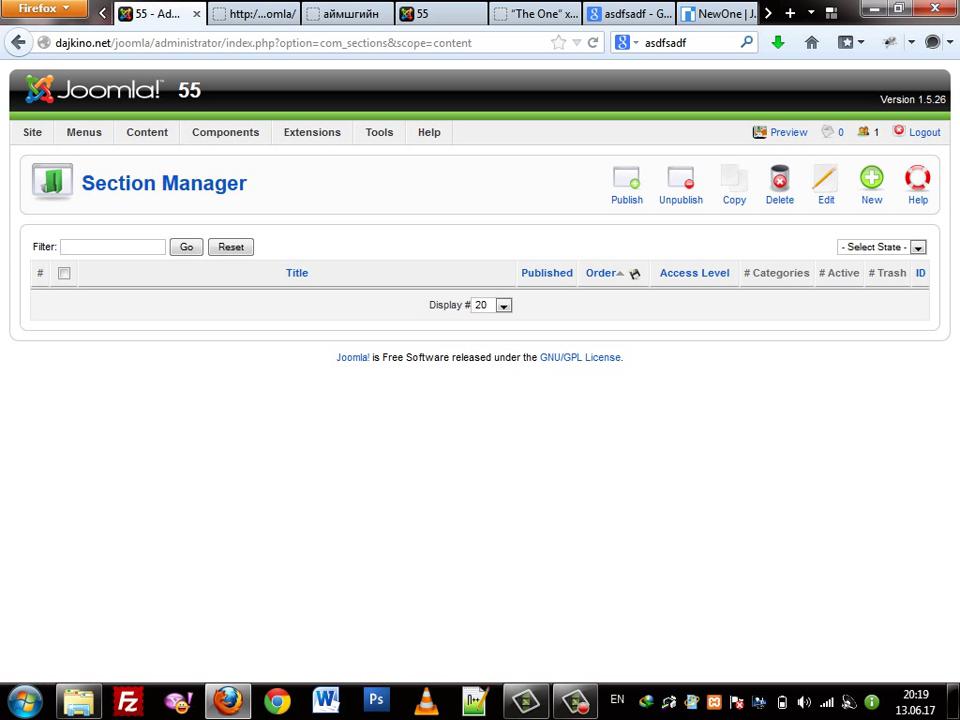
pyautogui.click(872, 185)
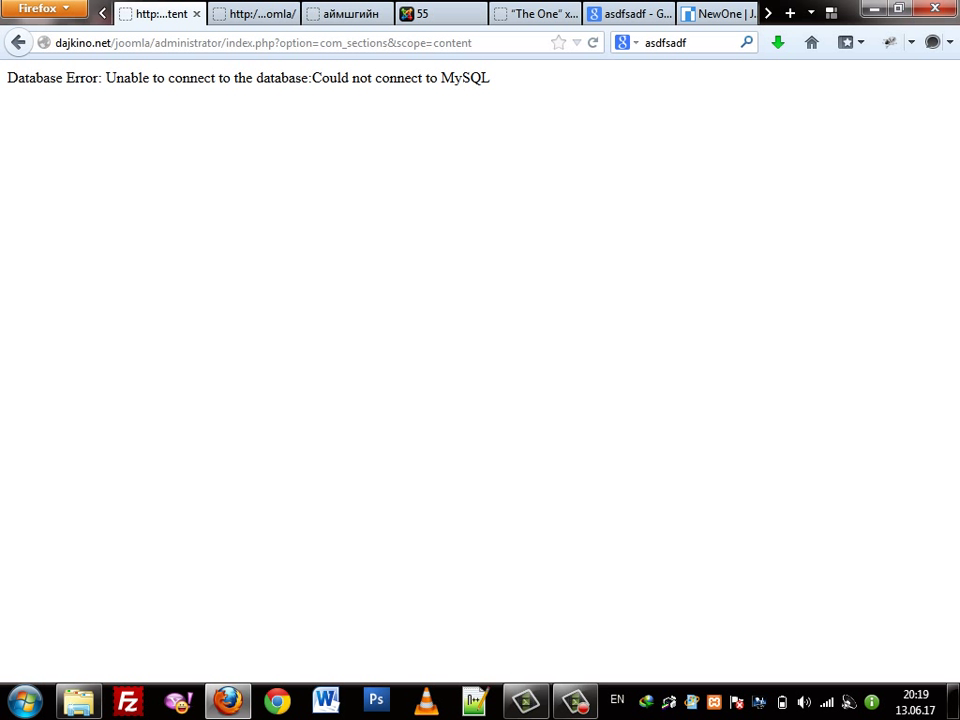
# Reload and resend the database-error page twice until the blank new-section form loads
pyautogui.rightClick(536, 215)
pyautogui.click(568, 268)
pyautogui.press('Return')
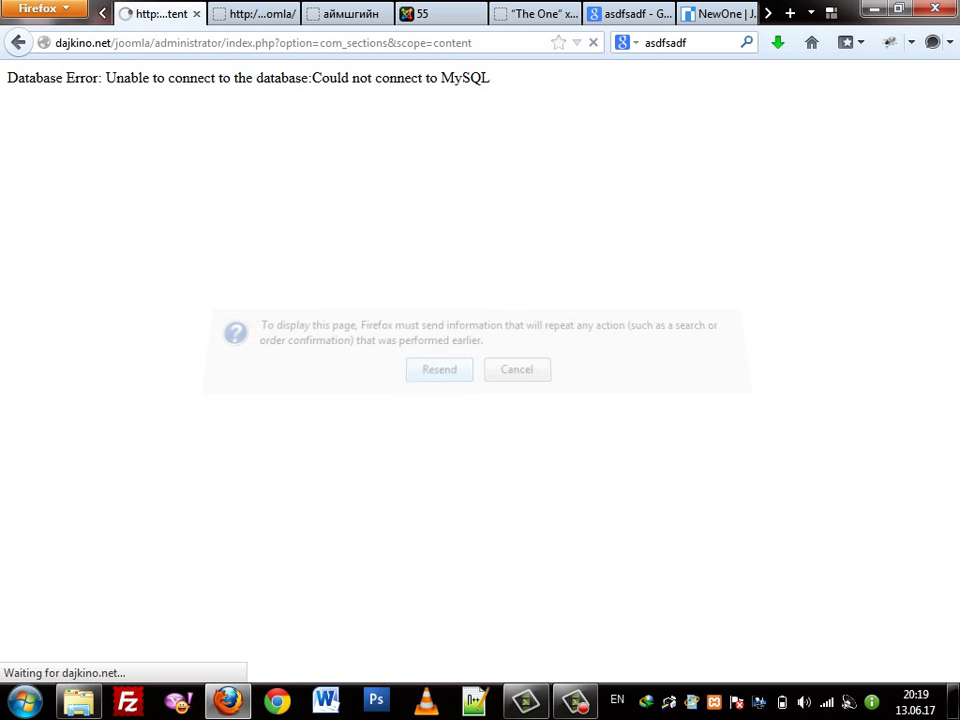
pyautogui.rightClick(532, 215)
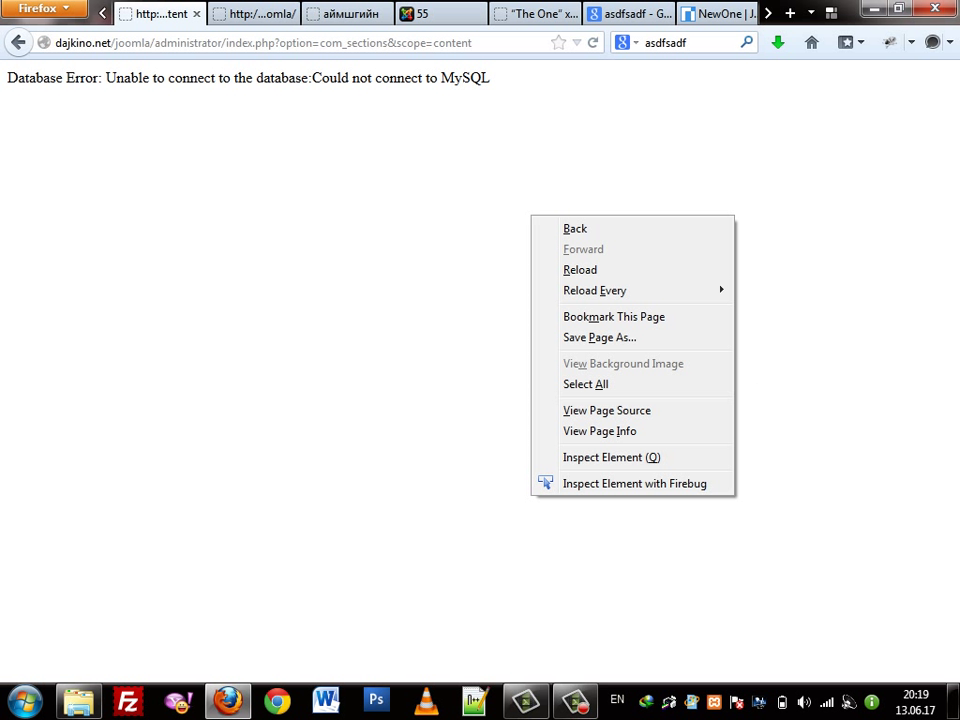
pyautogui.click(568, 268)
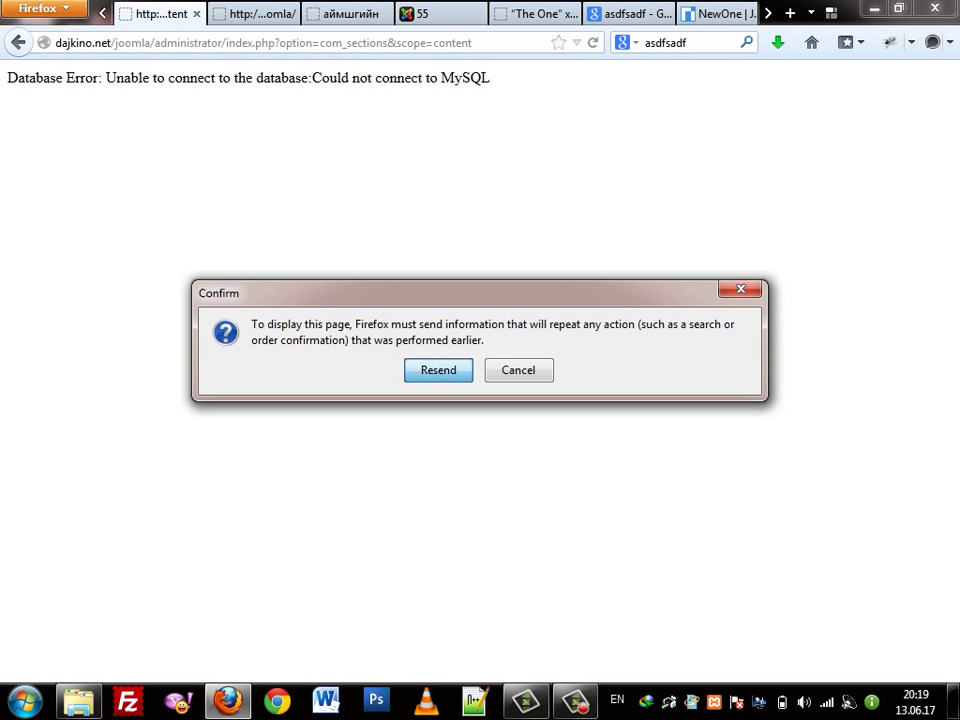
pyautogui.press('Return')
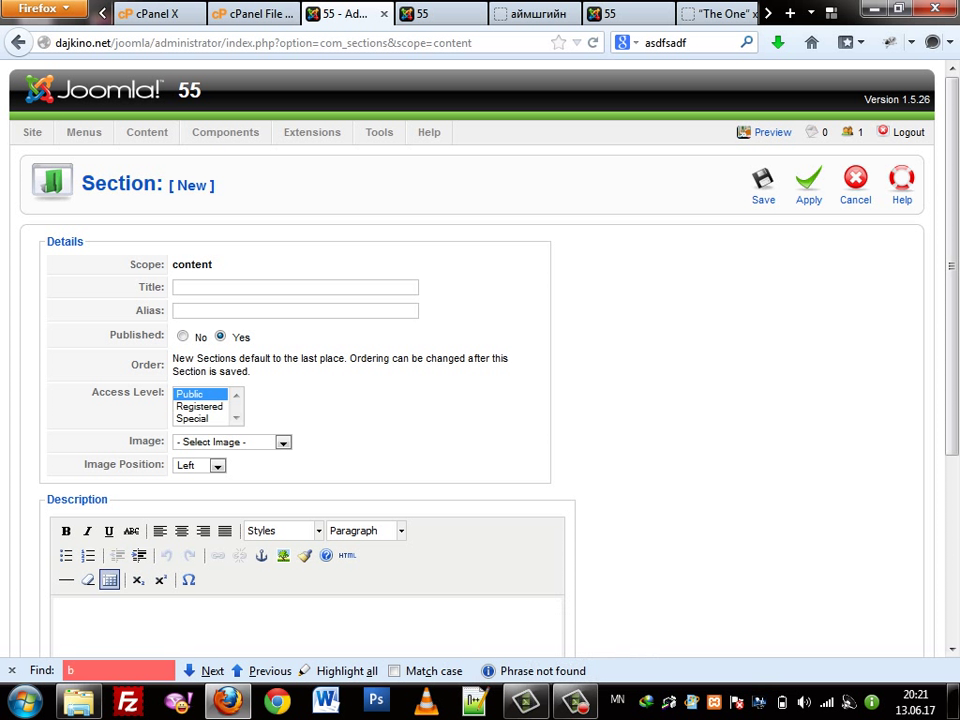
pyautogui.click(295, 287)
# Enter the title Адал явдалт and the alias adal yavdalt from autocomplete suggestions
pyautogui.press('Down')
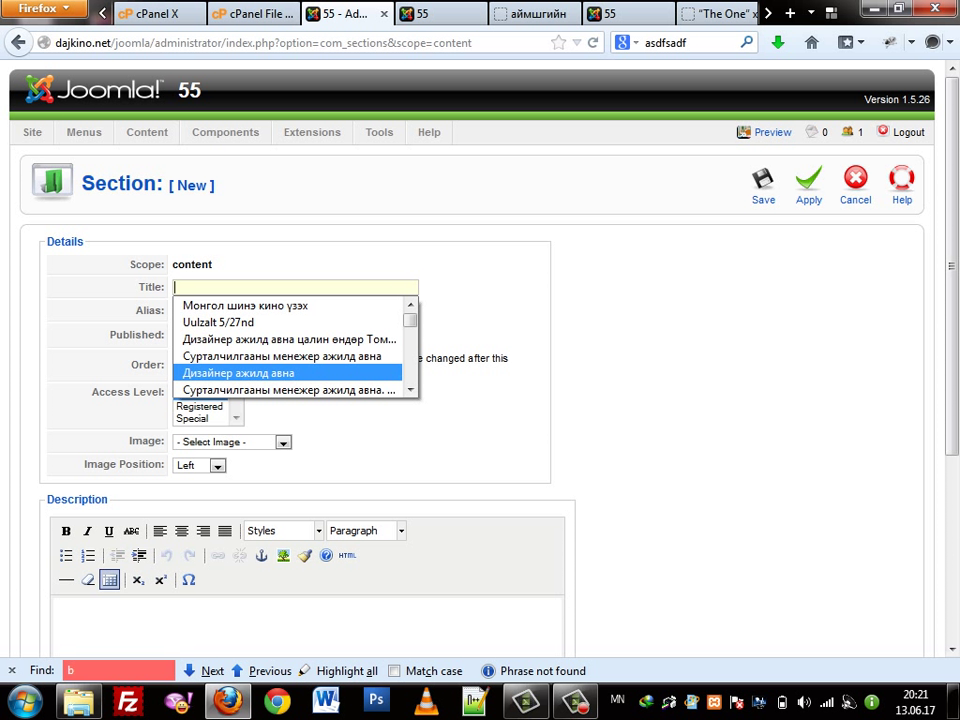
pyautogui.press('Escape')
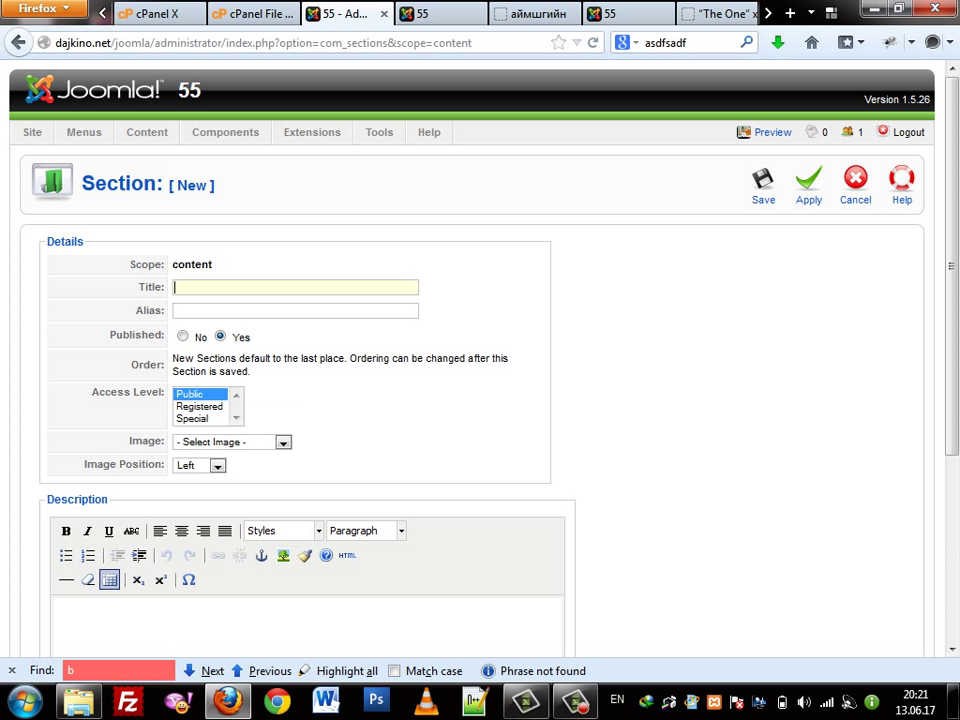
pyautogui.hotkey('alt', 'shift')
pyautogui.write('а')
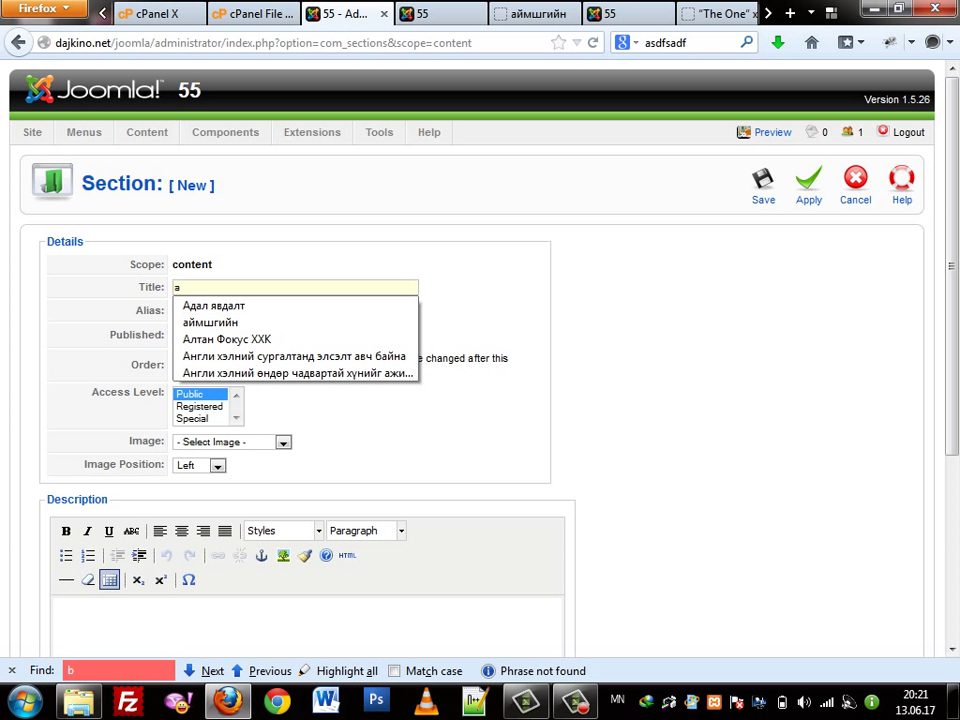
pyautogui.press('Down')
pyautogui.press('Return')
pyautogui.press('Tab')
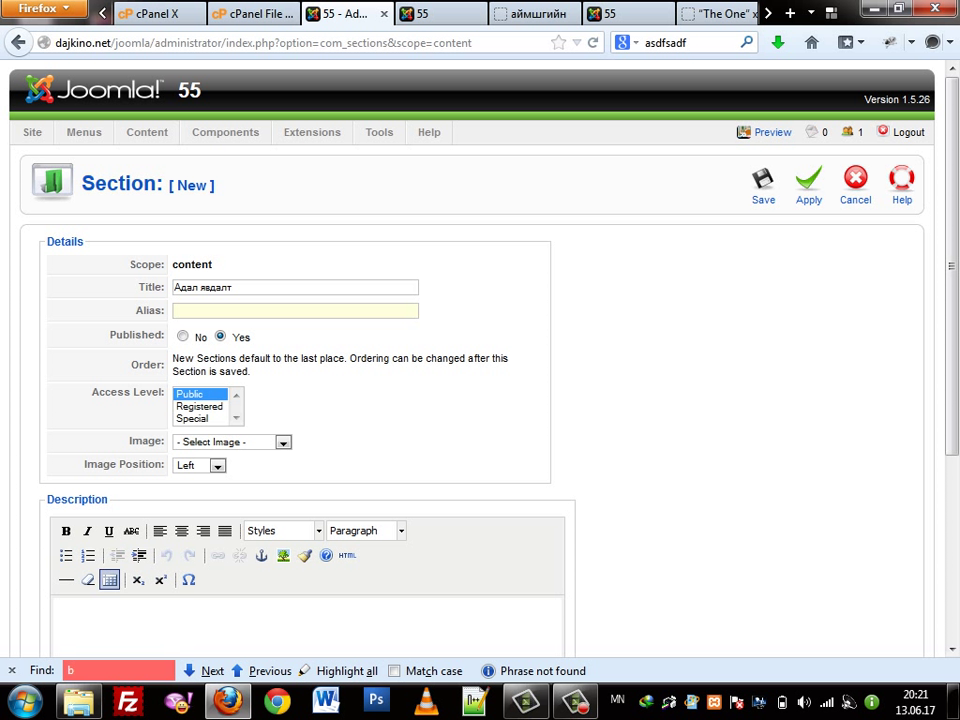
pyautogui.hotkey('alt', 'shift')
pyautogui.write('ada')
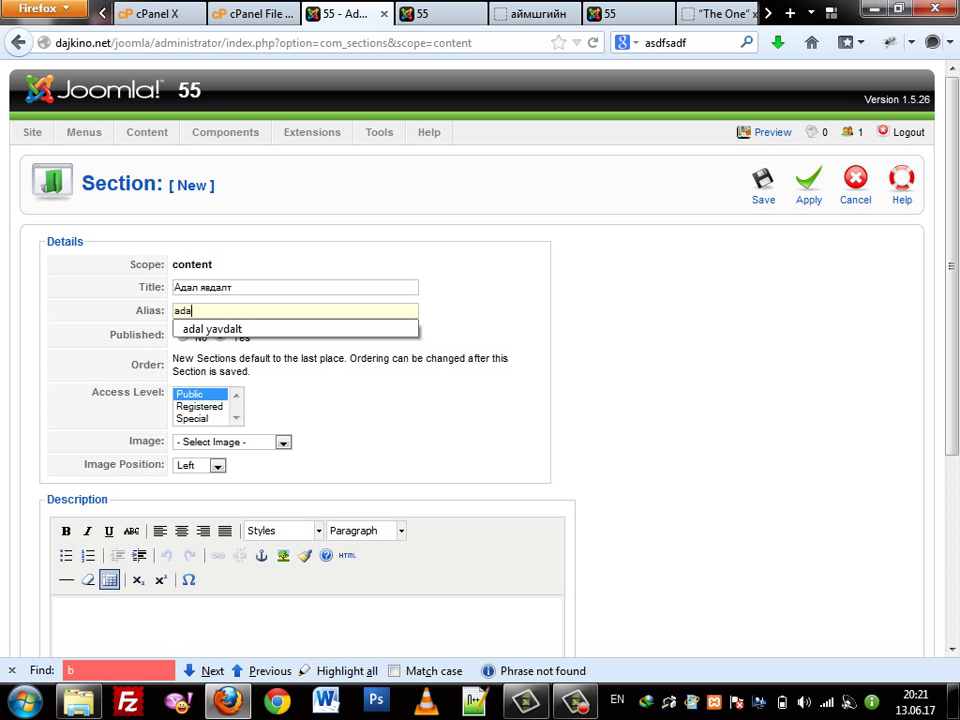
pyautogui.press('Down')
pyautogui.press('Return')
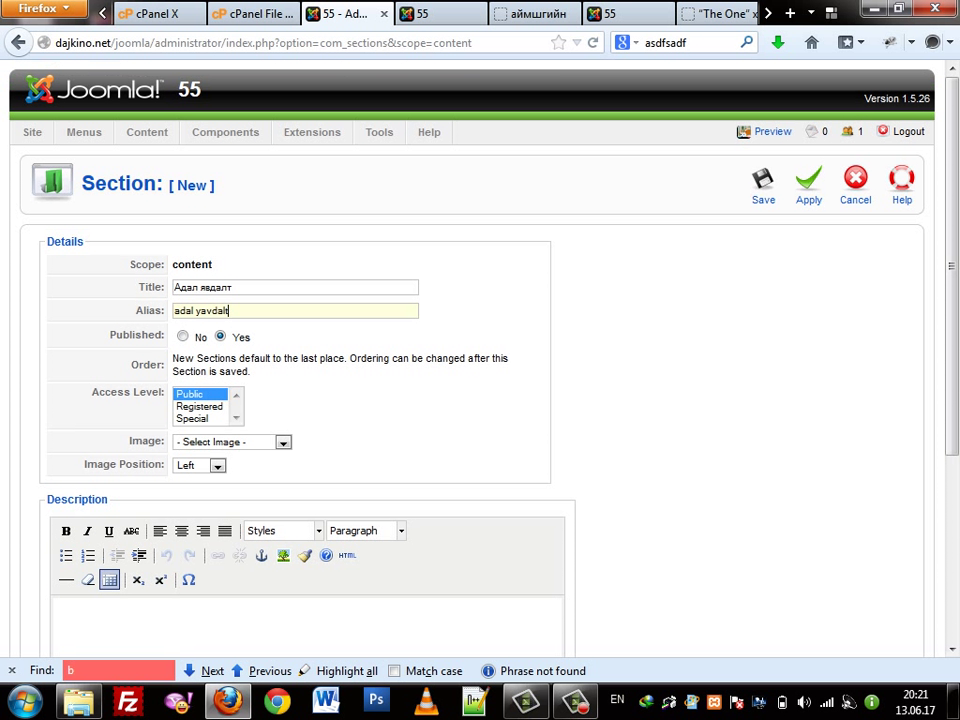
# Recheck the title and alias fields, then save the new section
pyautogui.doubleClick(149, 310)
pyautogui.click(175, 287)
pyautogui.press('Tab')
pyautogui.press('End')
pyautogui.press('Down')
pyautogui.hotkey('ctrl', 'a')
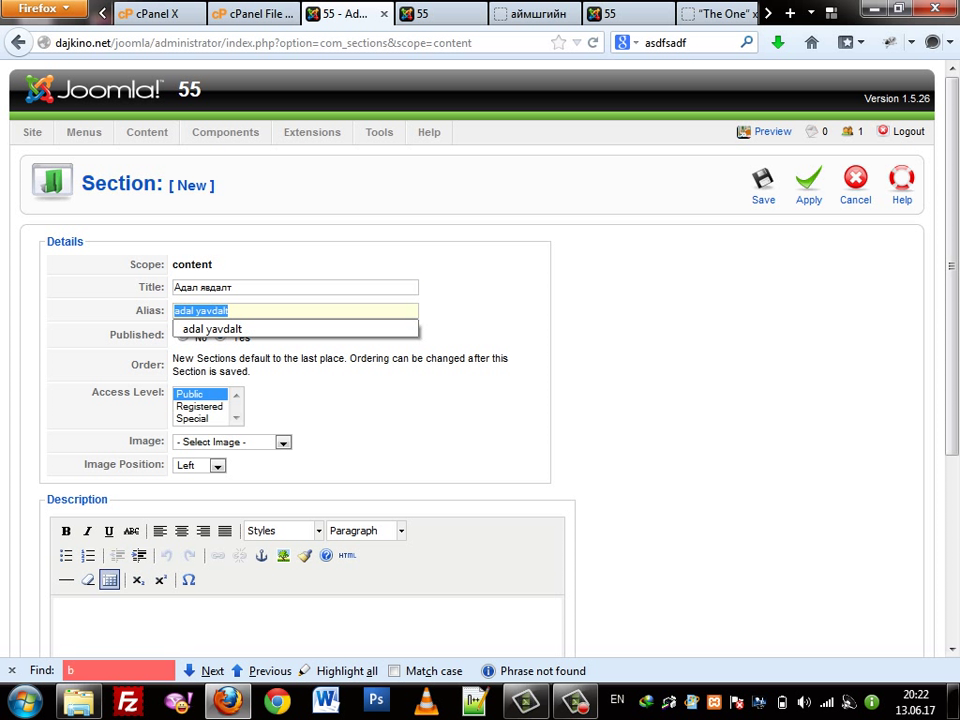
pyautogui.click(175, 287)
pyautogui.hotkey('ctrl', 'a')
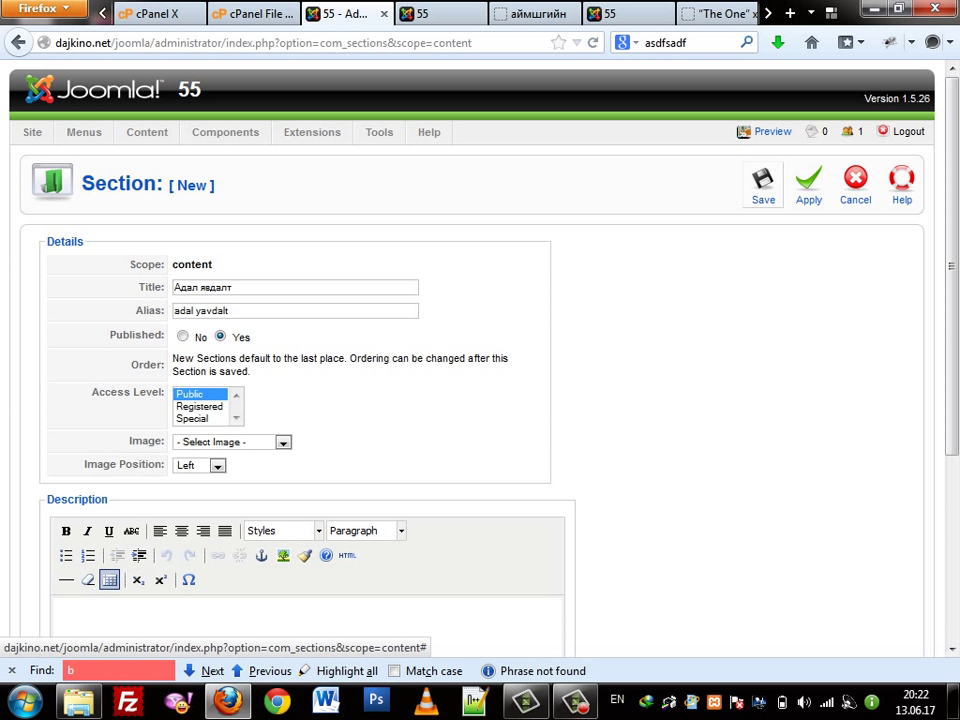
pyautogui.click(763, 185)
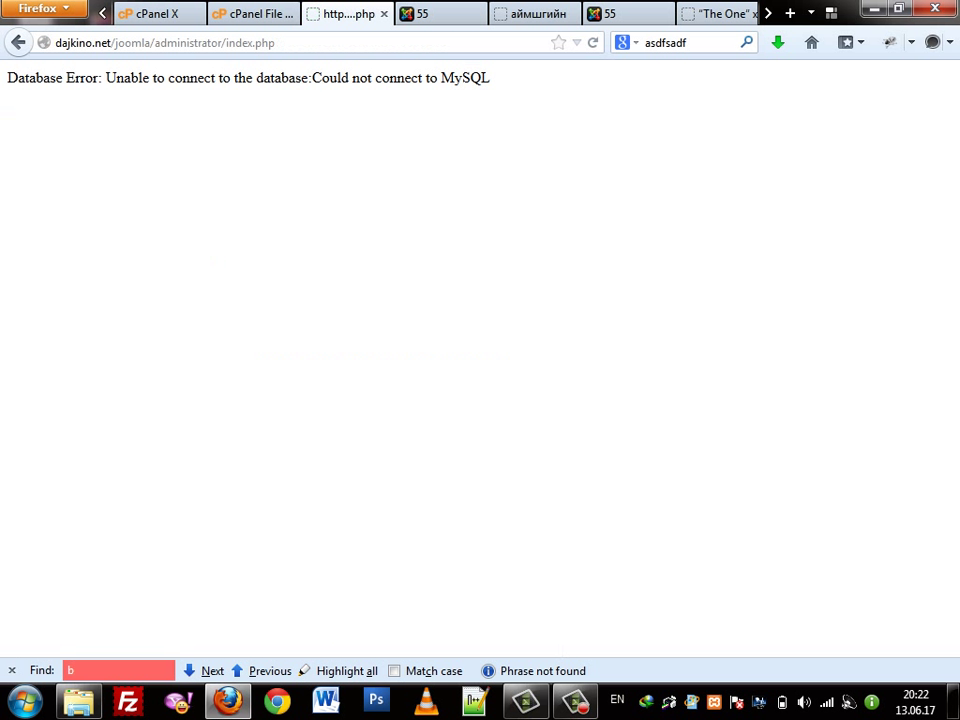
# Reload and resend the form data so the Адал явдалт section is saved
pyautogui.click(690, 272)
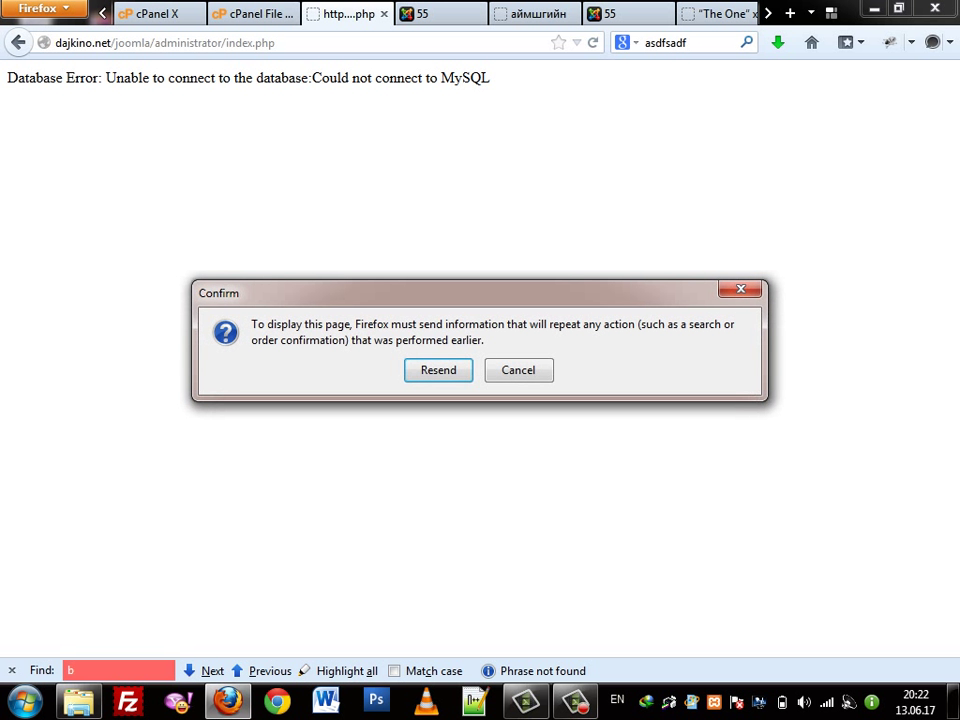
pyautogui.press('Return')
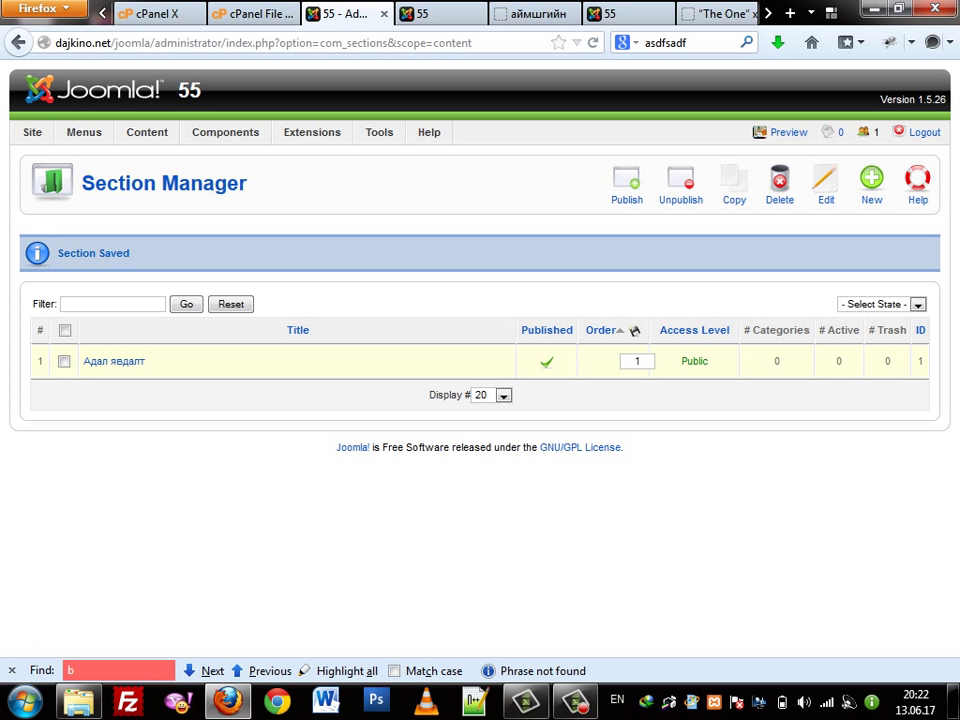
# Create and save the category 2013 in the Адал явдалт section
pyautogui.moveTo(147, 132)
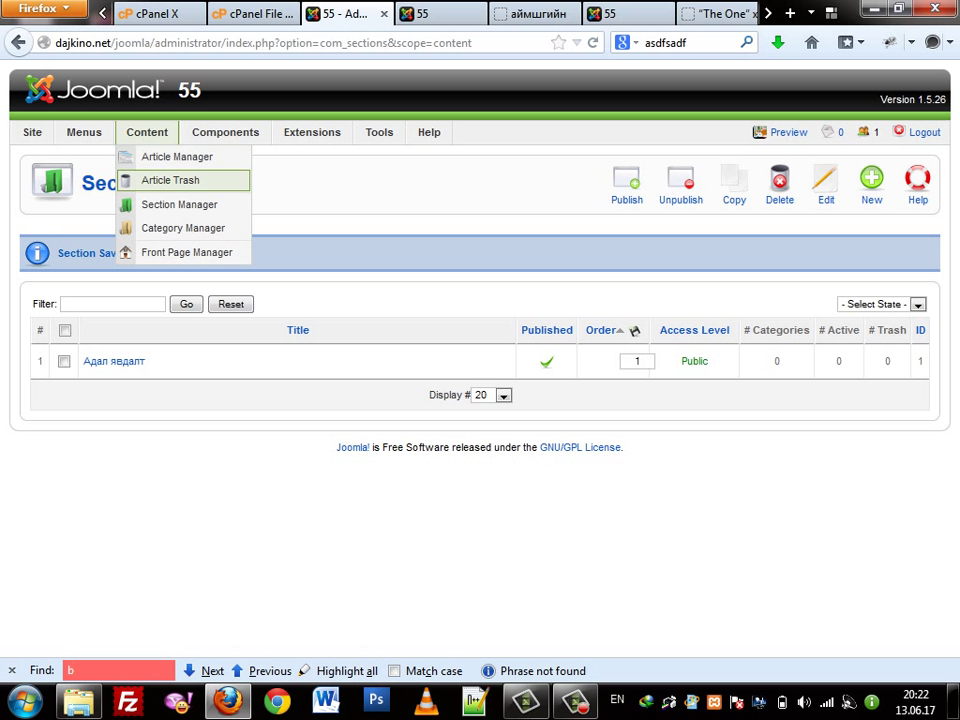
pyautogui.click(183, 228)
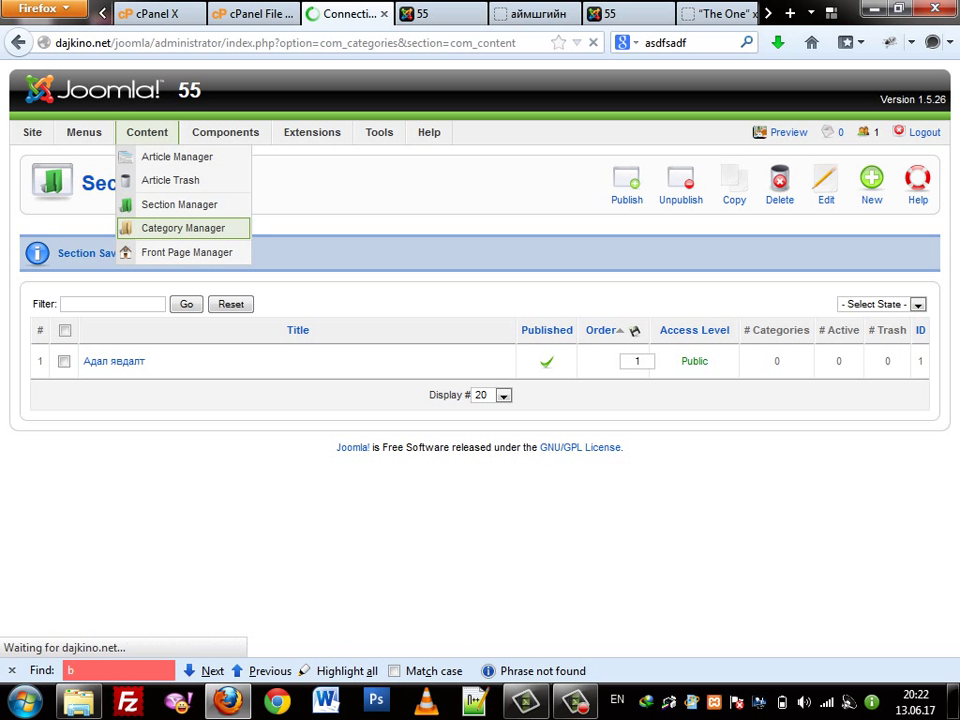
pyautogui.click(871, 182)
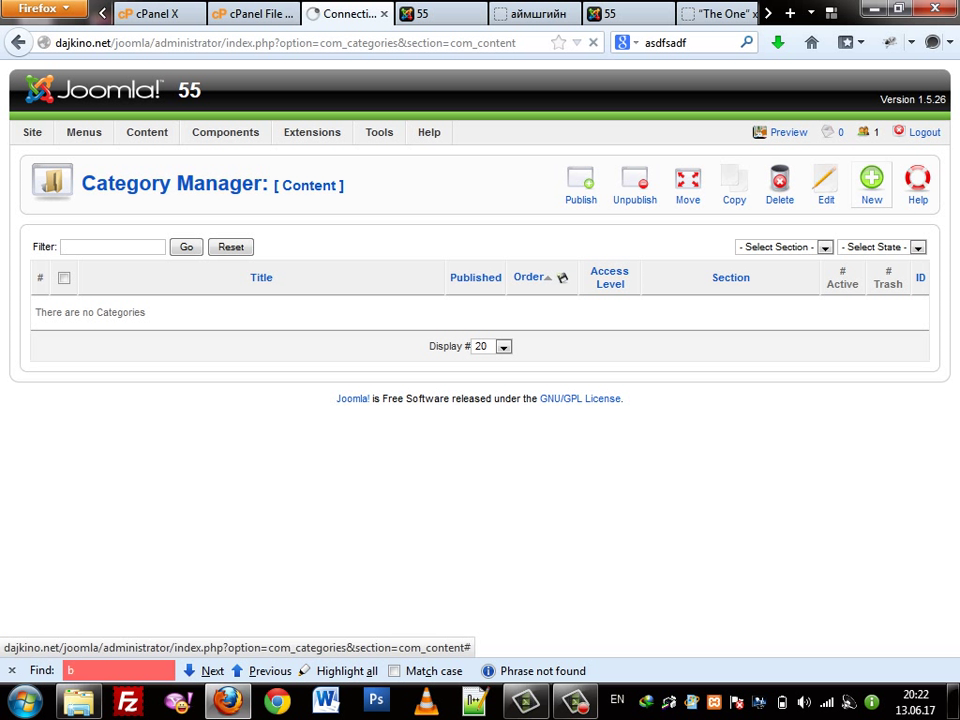
pyautogui.click(225, 339)
pyautogui.click(225, 351)
pyautogui.hotkey('alt', 'Down')
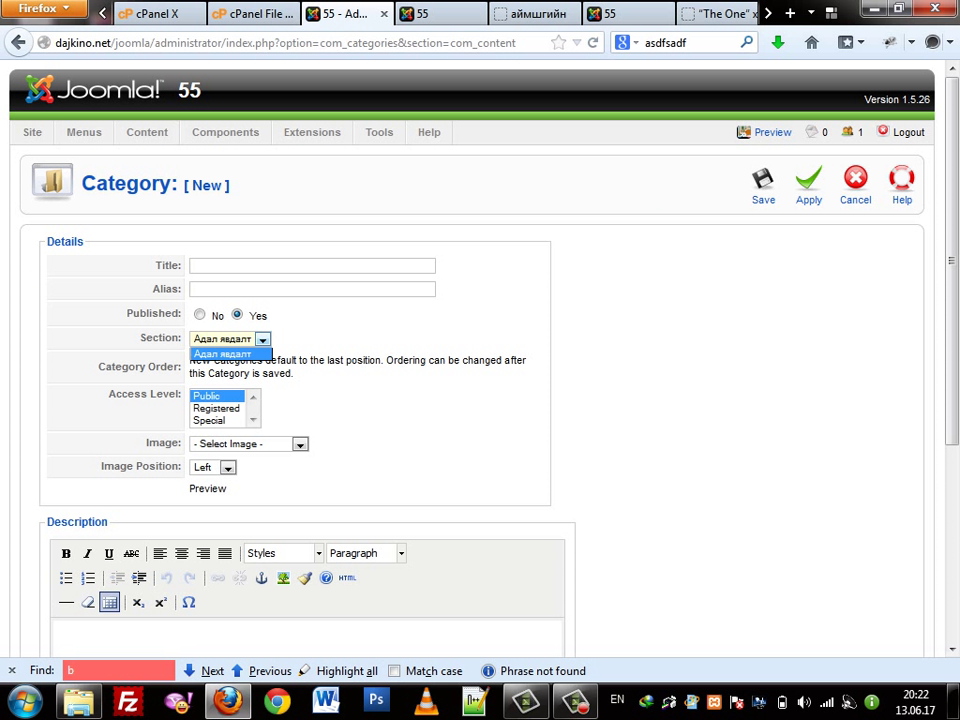
pyautogui.press('Return')
pyautogui.hotkey('alt', 'Down')
pyautogui.press('Return')
pyautogui.hotkey('alt', 'Down')
pyautogui.press('Return')
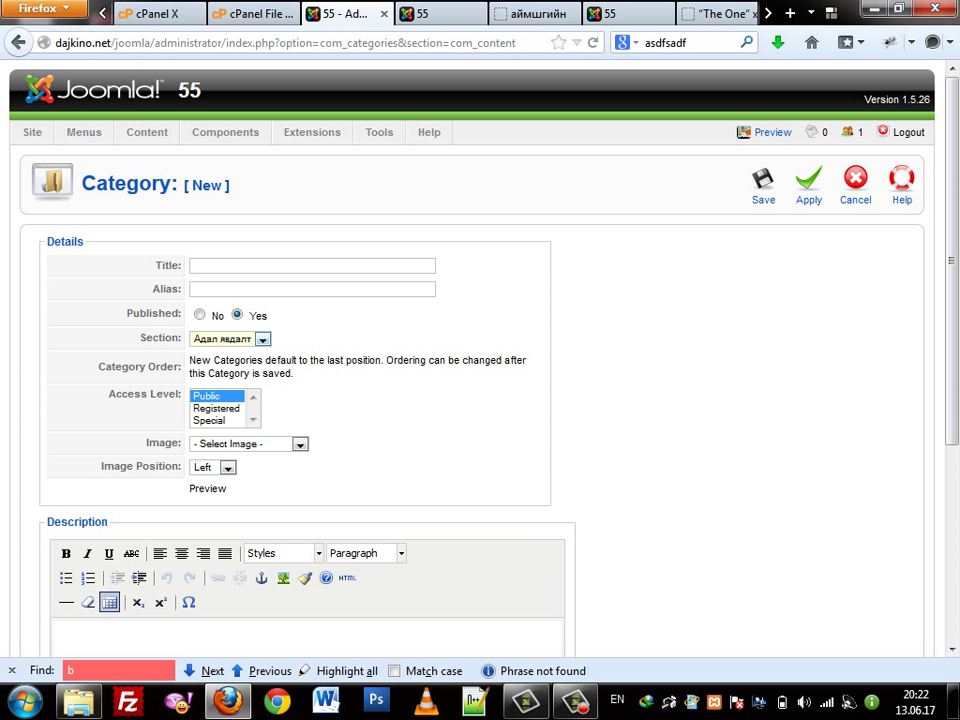
pyautogui.click(312, 265)
pyautogui.write('20')
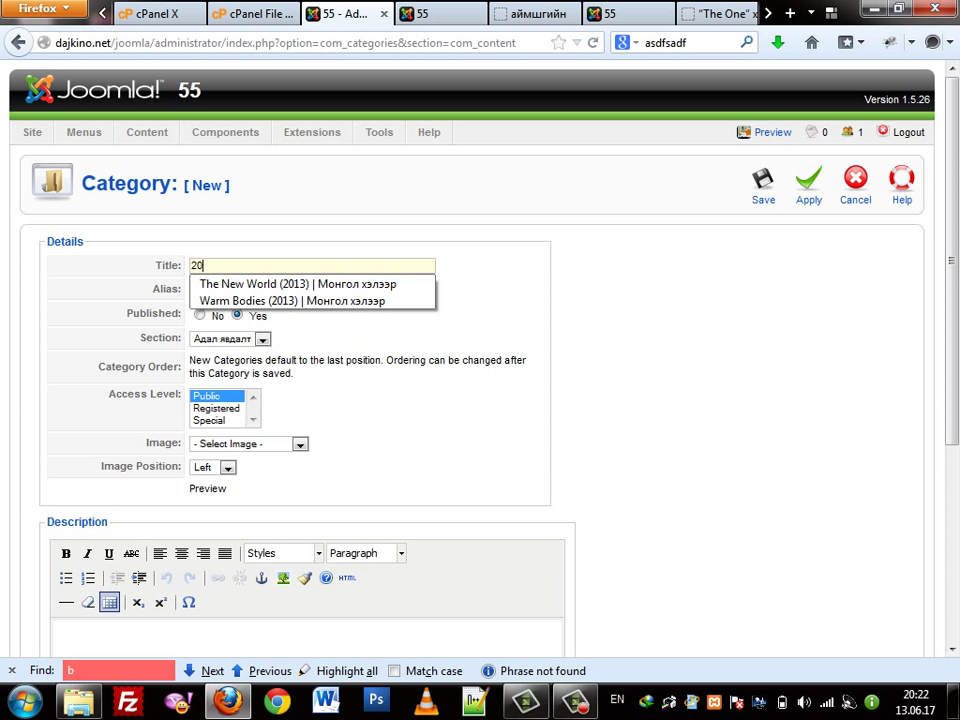
pyautogui.write('13')
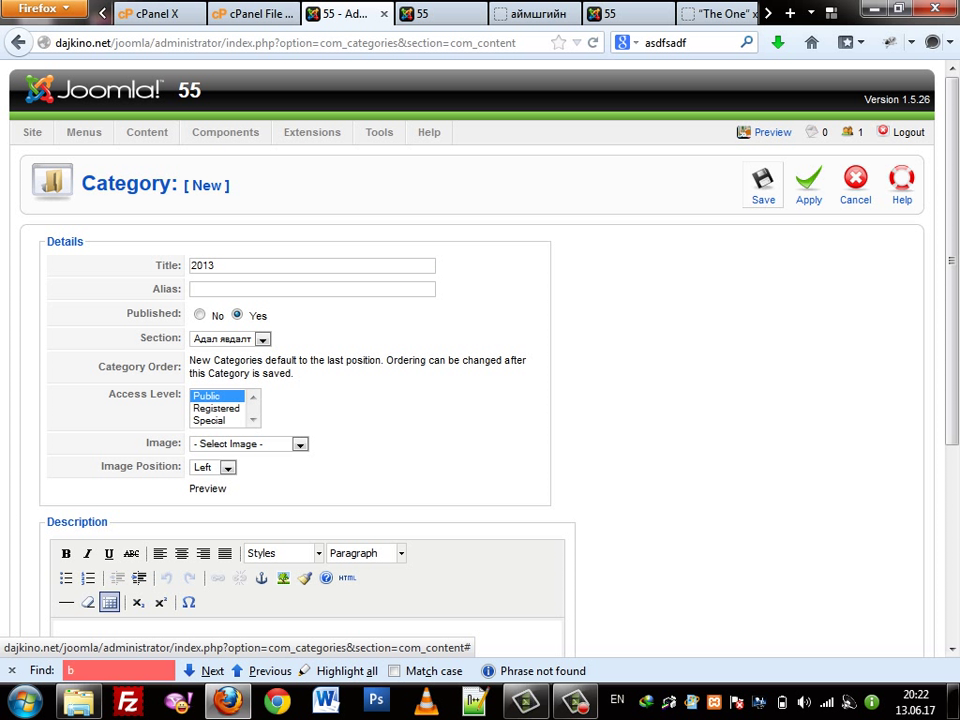
pyautogui.click(763, 183)
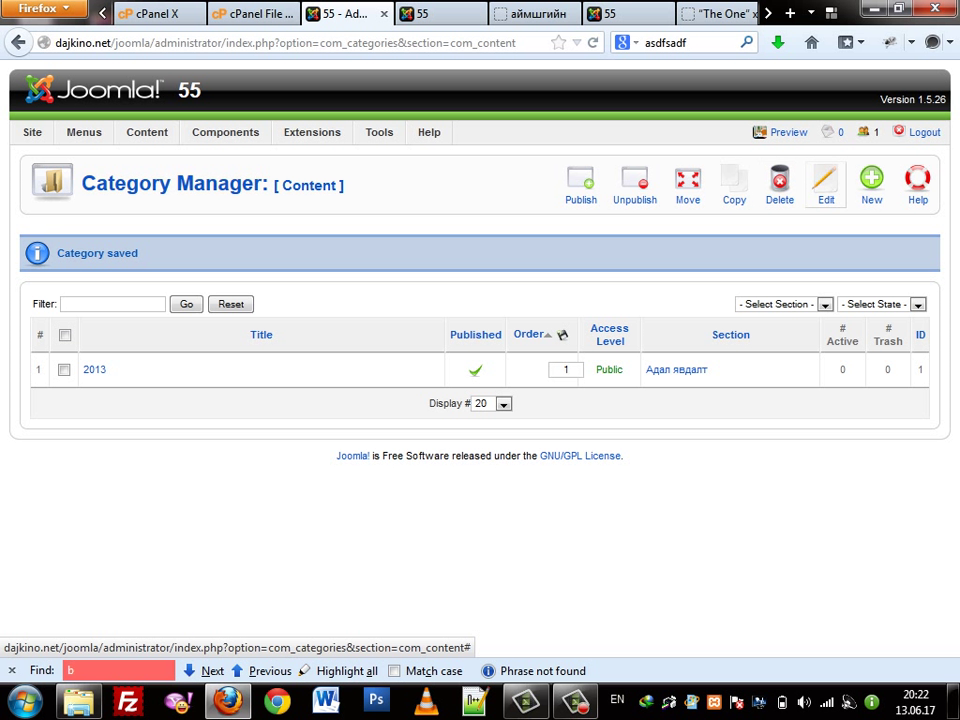
# Create and save a second category, 2012, in the same section
pyautogui.click(871, 183)
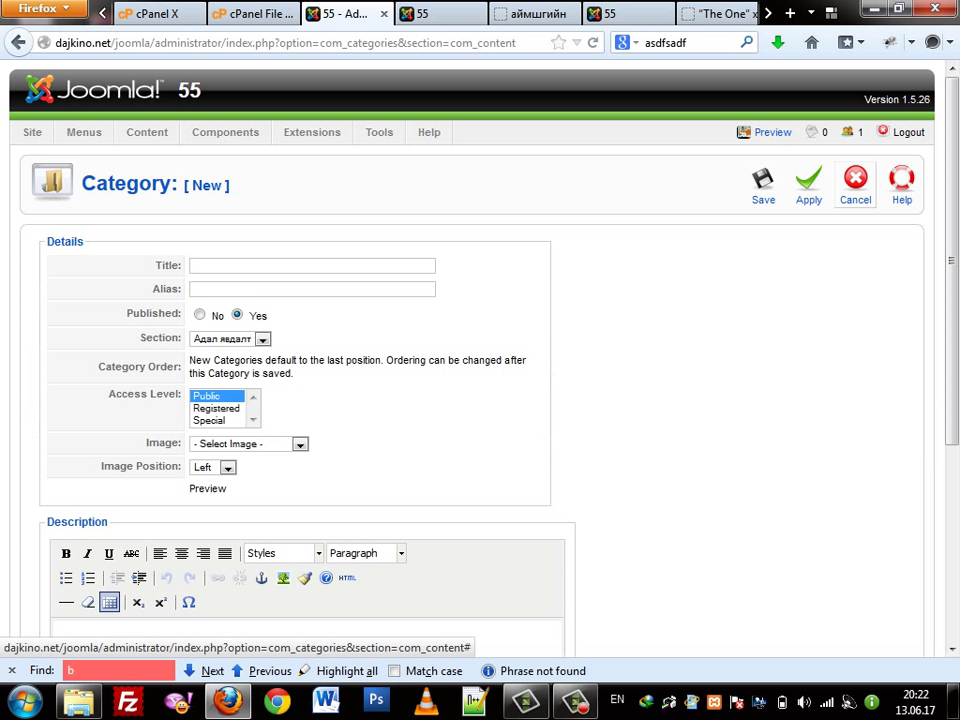
pyautogui.click(312, 265)
pyautogui.write('2')
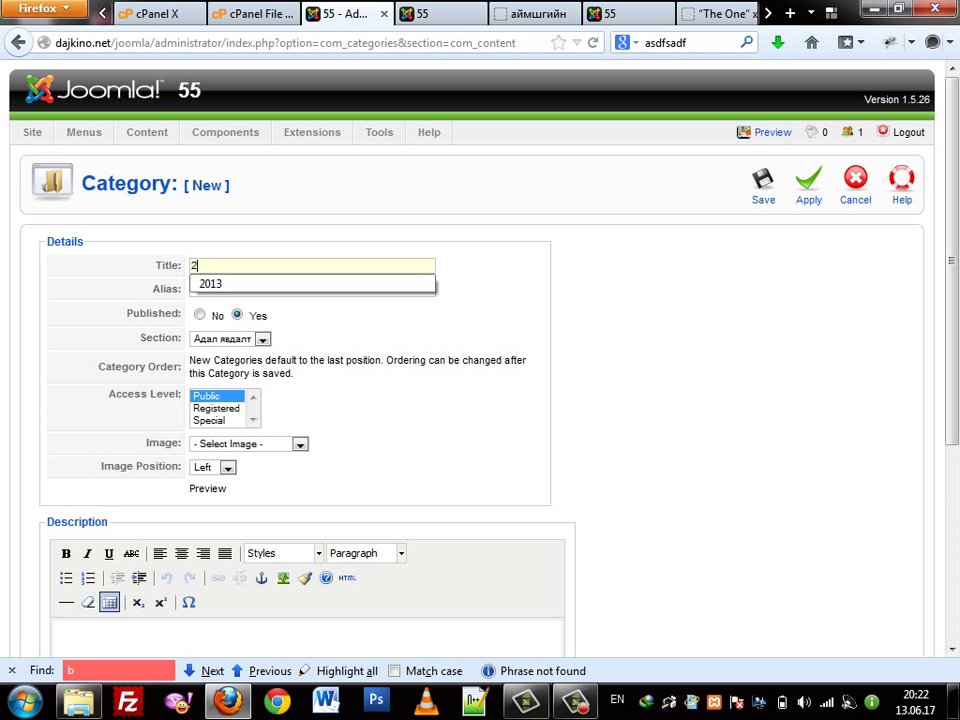
pyautogui.write('012')
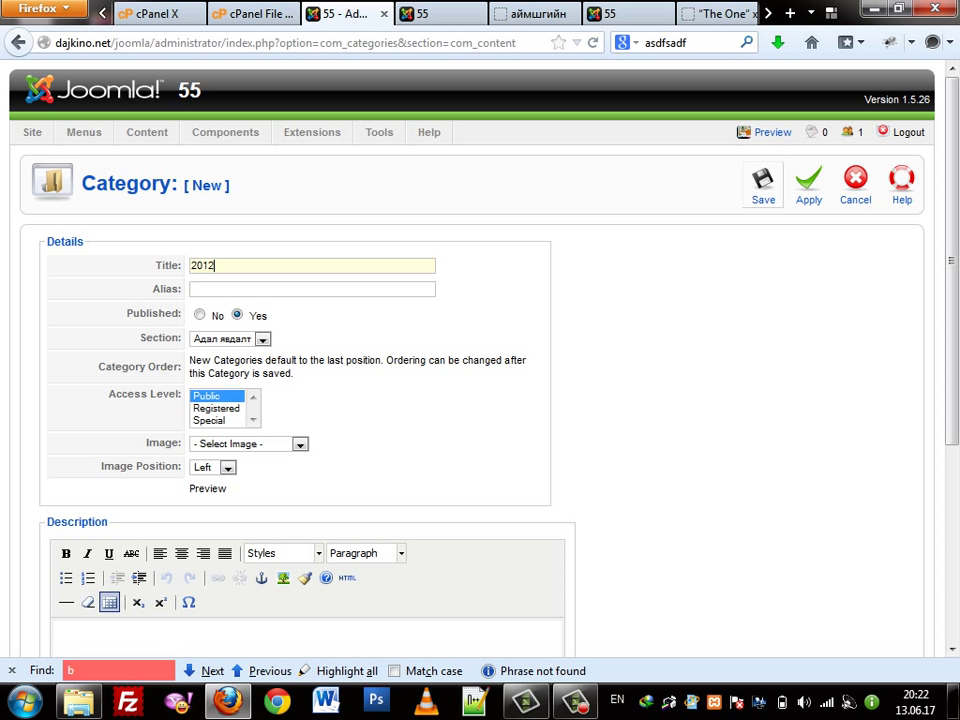
pyautogui.click(763, 185)
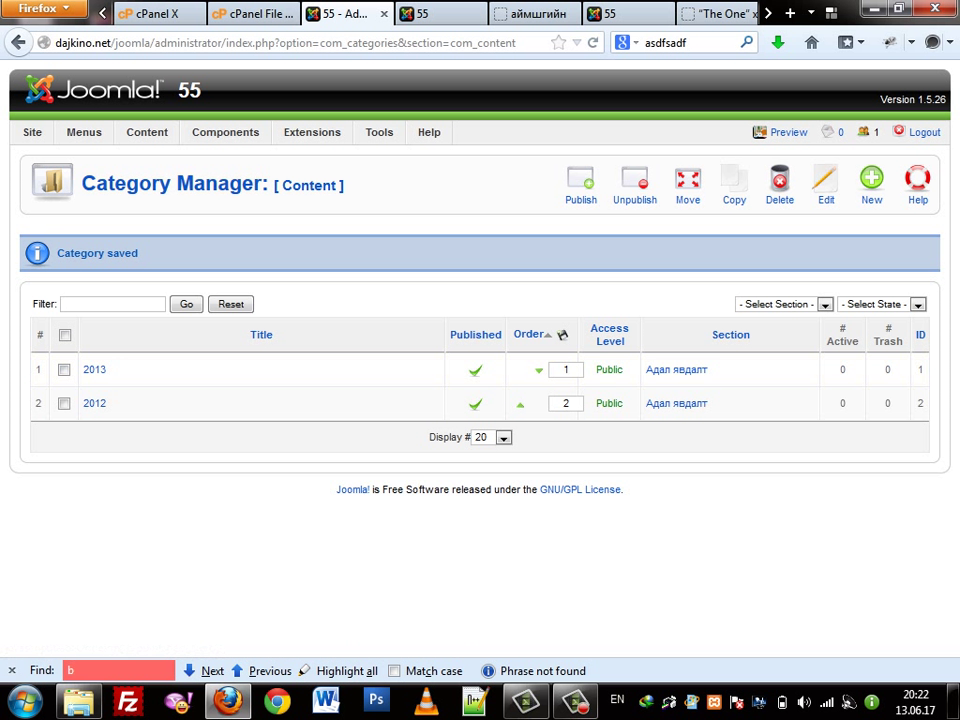
pyautogui.moveTo(84, 132)
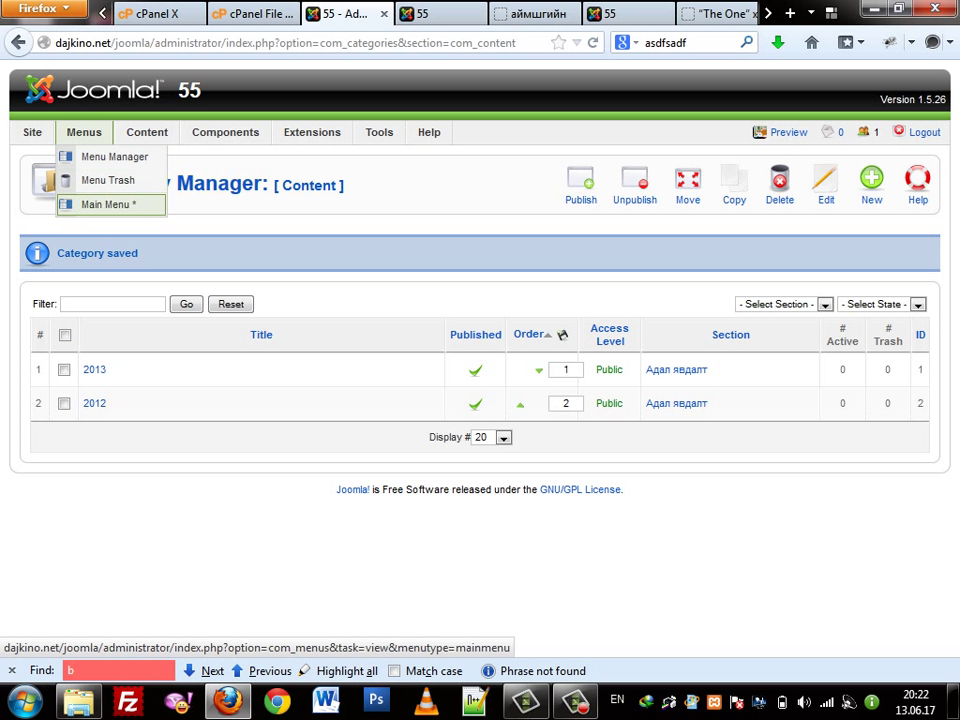
# Preview the live site from Main Menu, then open the Home item, reloading past the error
pyautogui.click(108, 204)
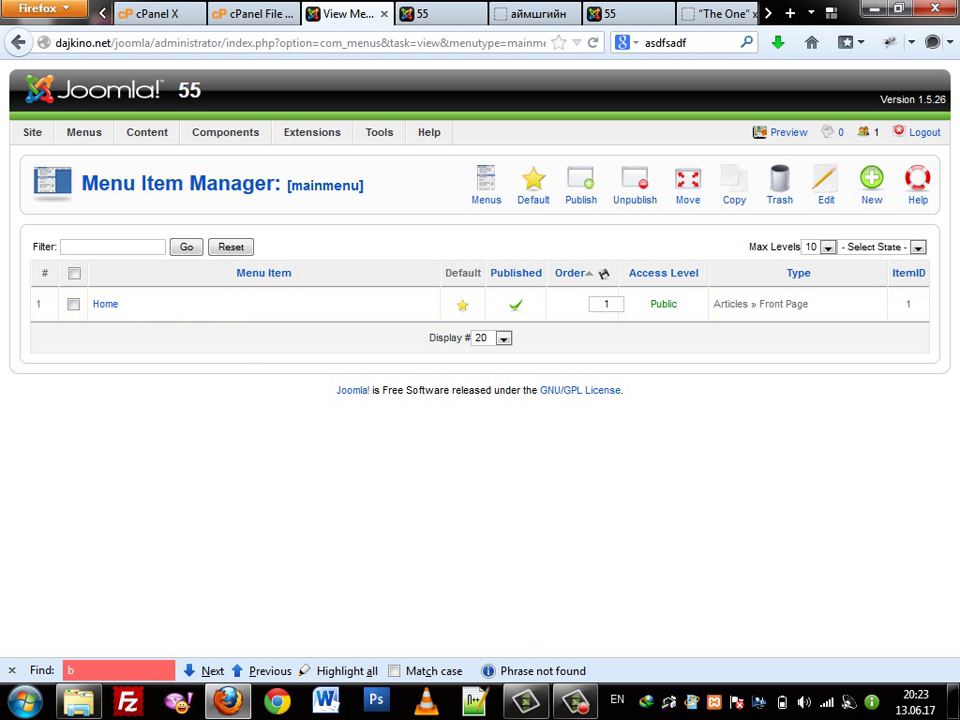
pyautogui.click(786, 132)
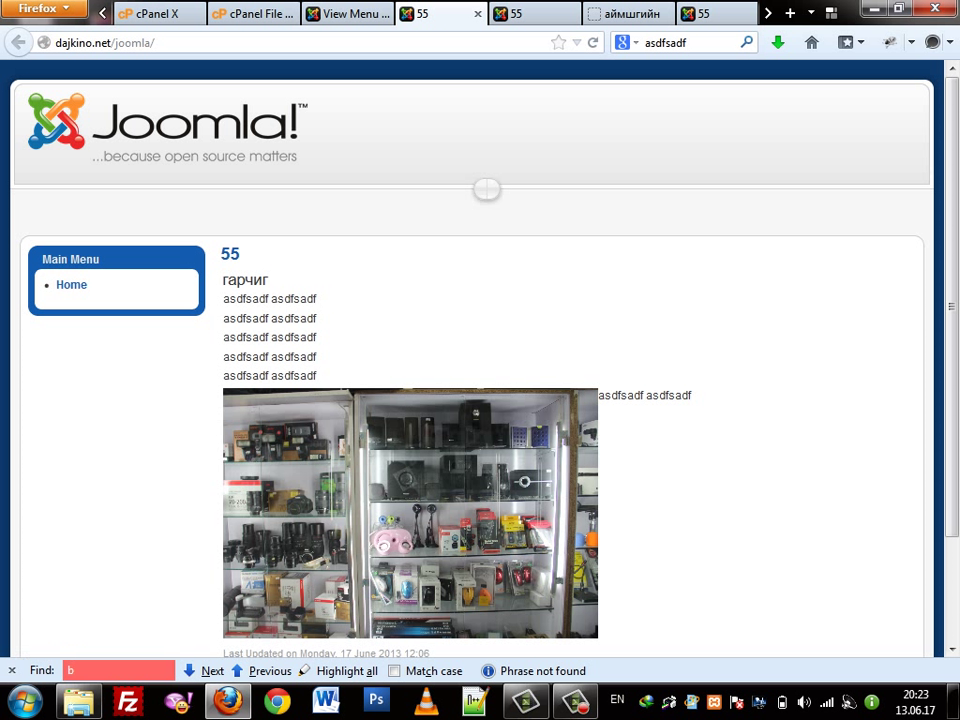
pyautogui.hotkey('ctrl', 'pageup')
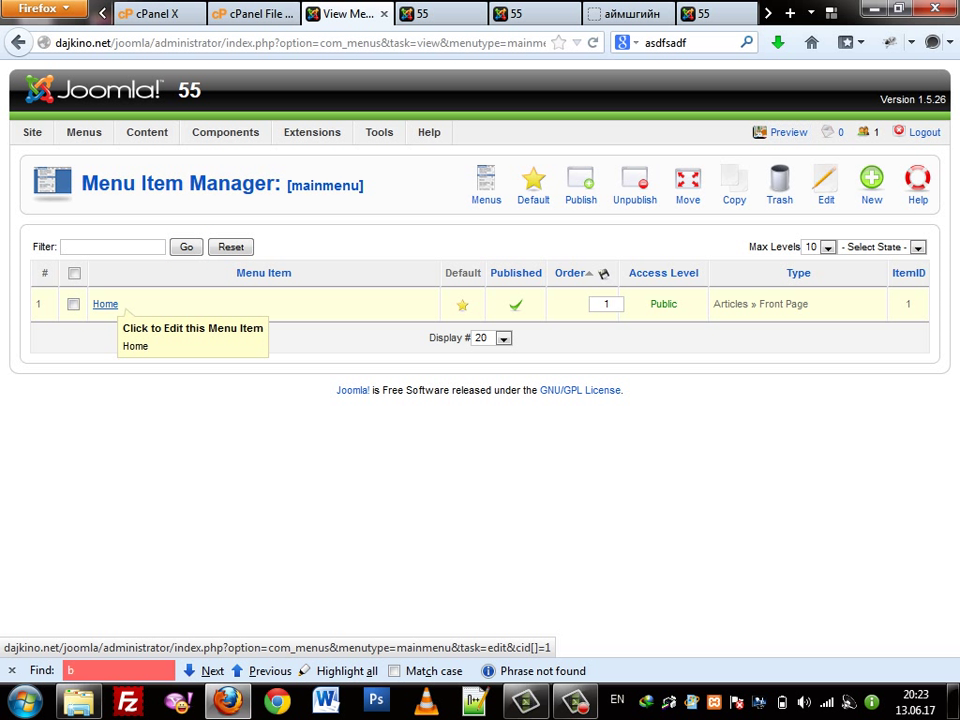
pyautogui.click(104, 304)
pyautogui.rightClick(181, 280)
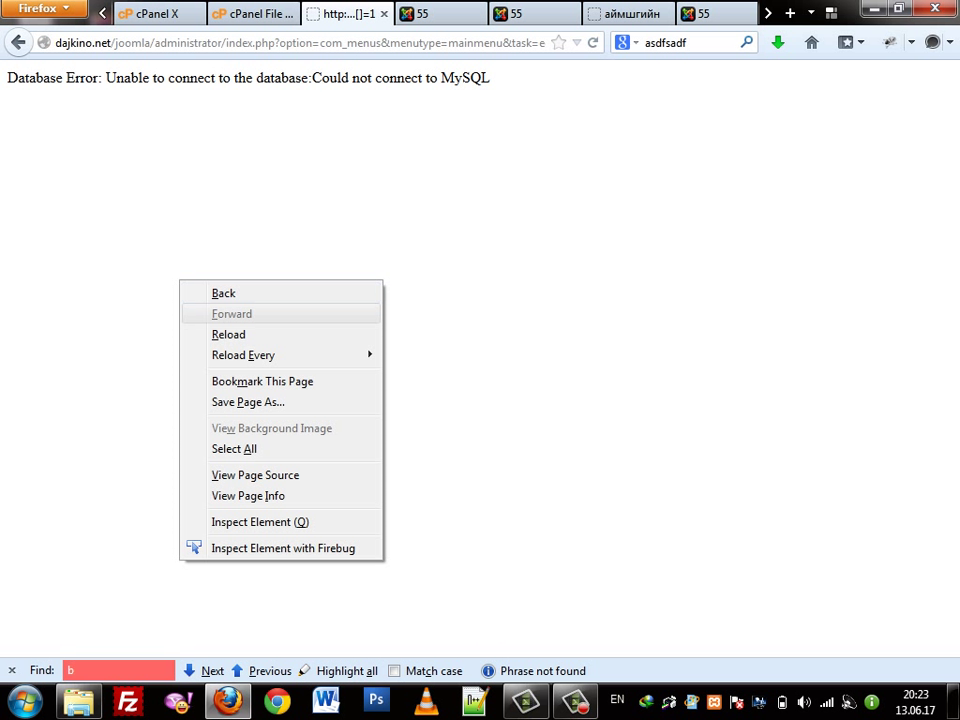
pyautogui.click(215, 334)
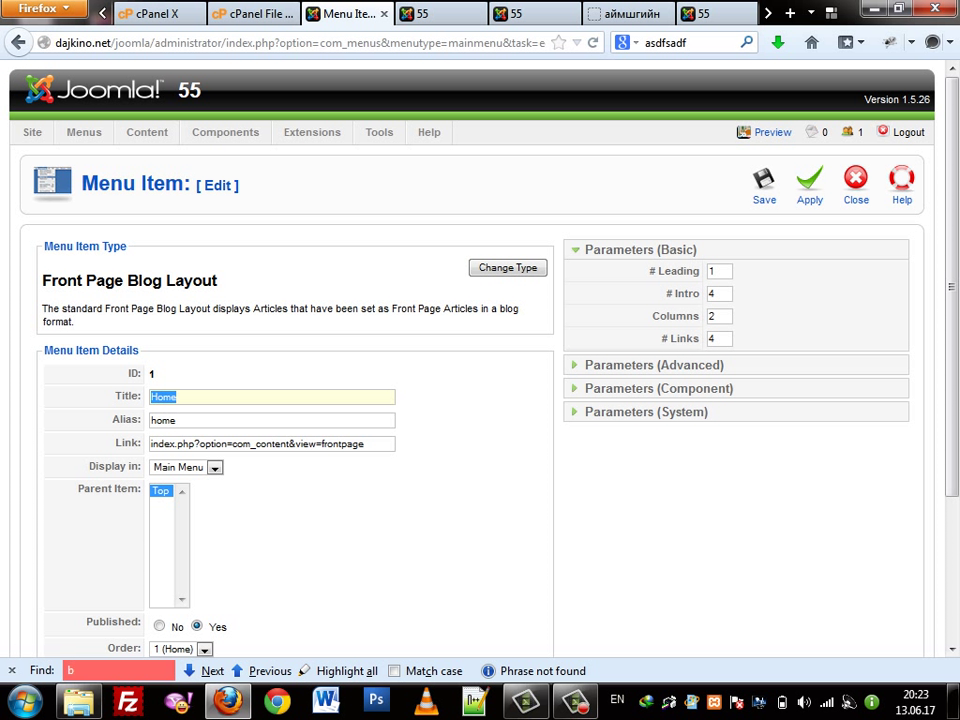
# Retitle the Home menu item to Нүүр using the autocomplete suggestion
pyautogui.hotkey('alt', 'shift')
pyautogui.write('Нүү')
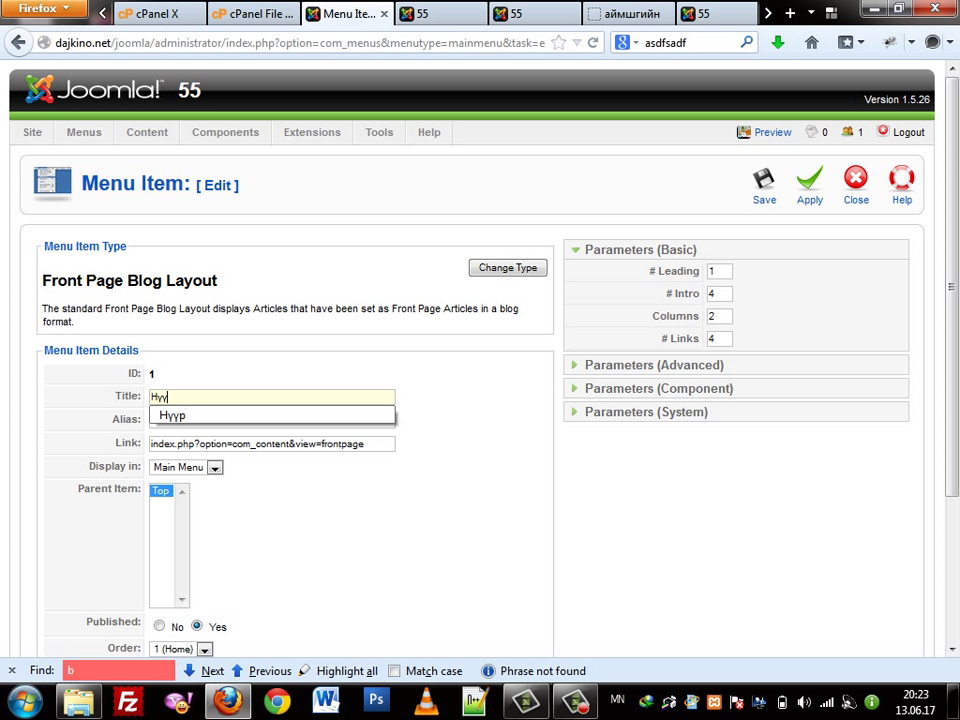
pyautogui.press('Down')
pyautogui.press('Return')
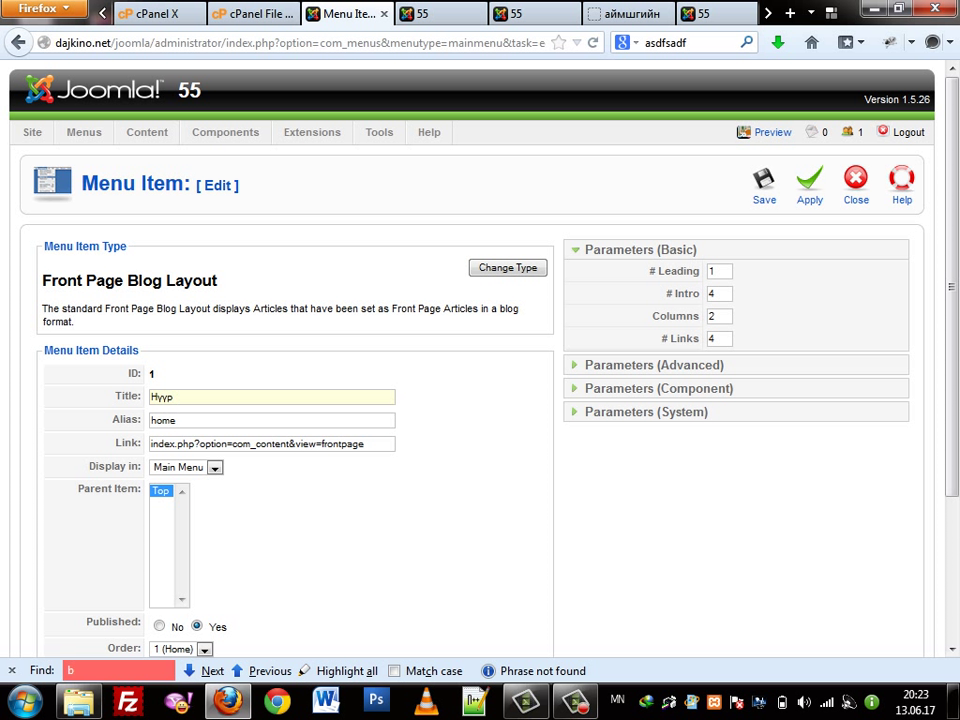
# Inspect the # Leading value and other layout counts in Parameters (Basic)
pyautogui.click(715, 271)
pyautogui.press('Tab')
pyautogui.press('Tab')
pyautogui.press('Tab')
pyautogui.click(719, 271)
pyautogui.doubleClick(716, 271)
pyautogui.doubleClick(172, 397)
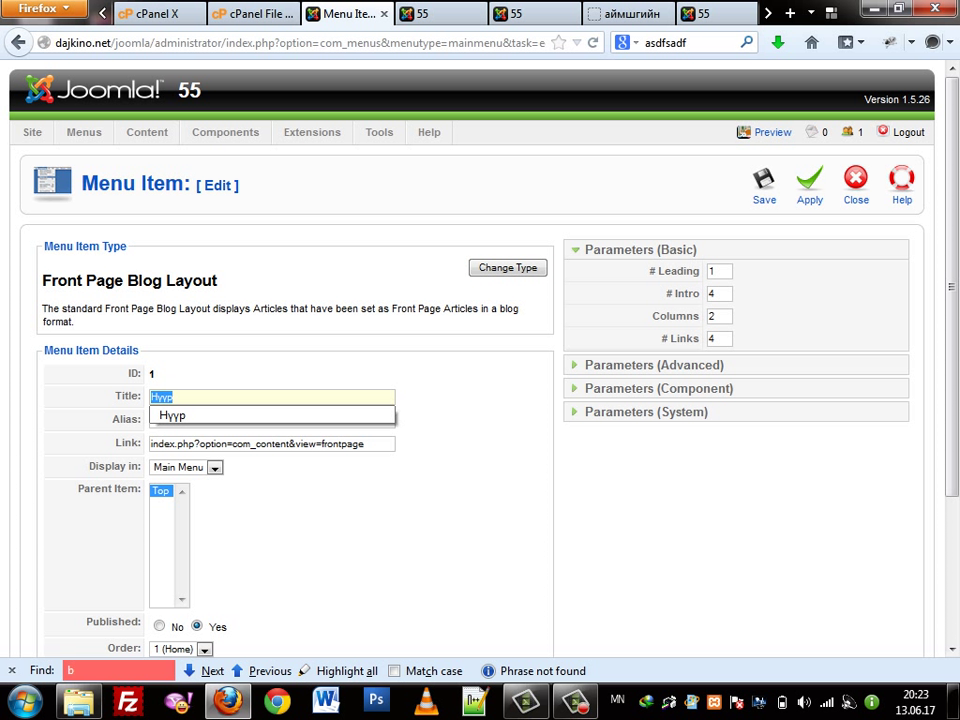
pyautogui.click(719, 271)
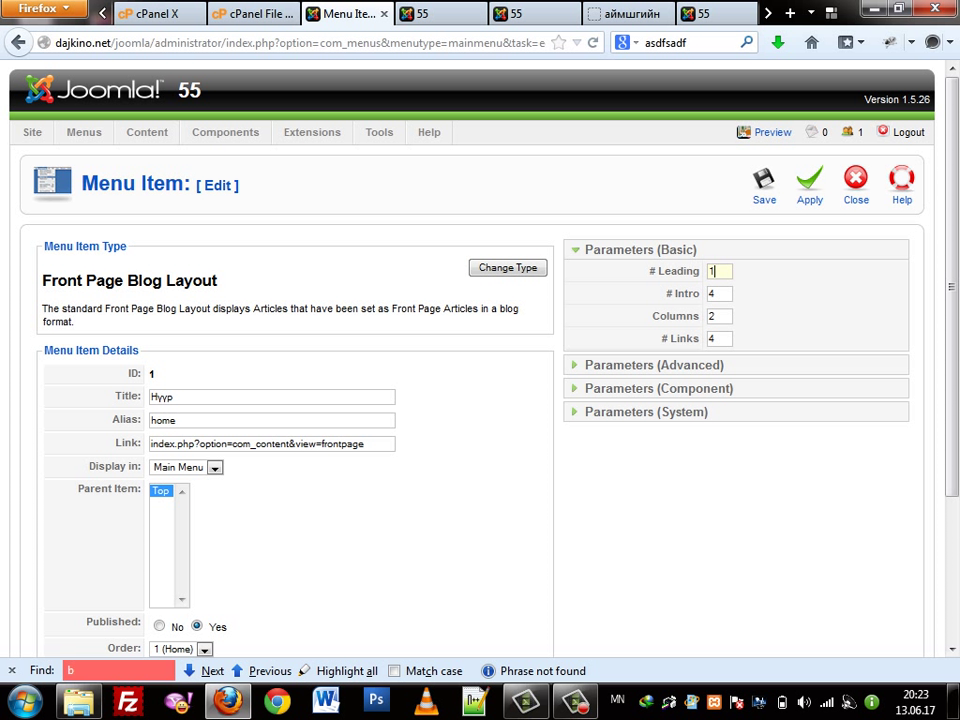
pyautogui.doubleClick(679, 271)
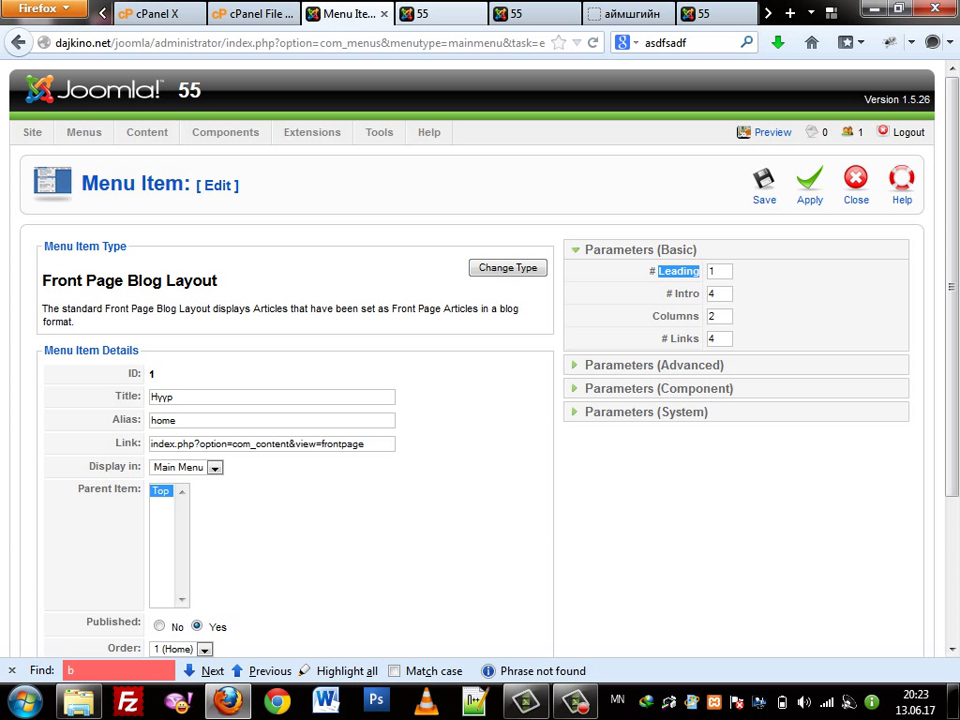
pyautogui.hotkey('ctrl', 'Tab')
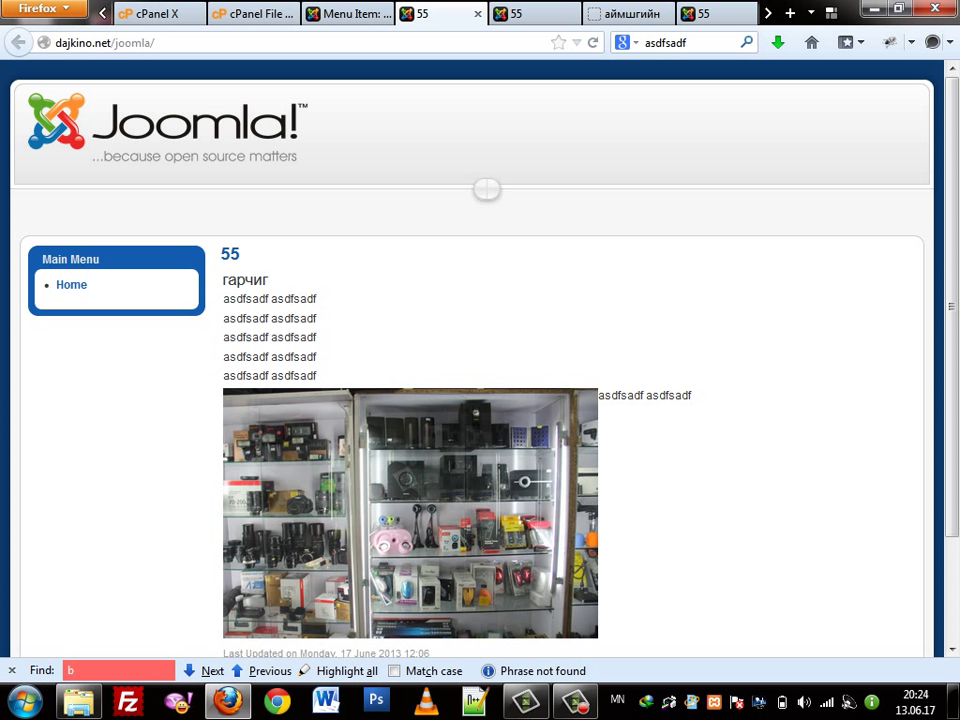
pyautogui.hotkey('ctrl', 'pageup')
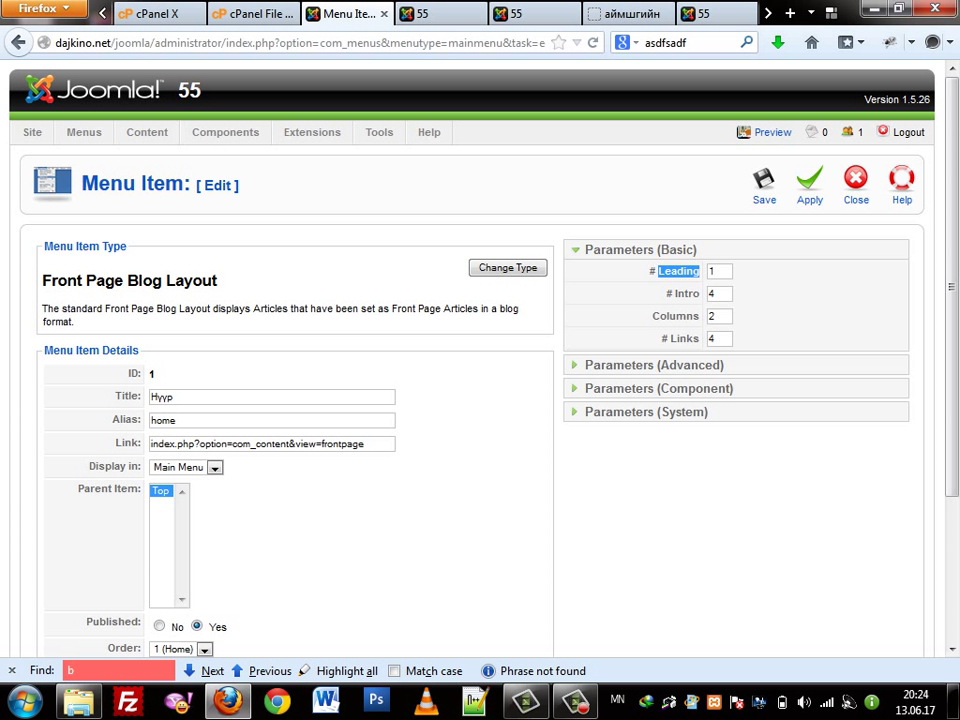
pyautogui.click(712, 271)
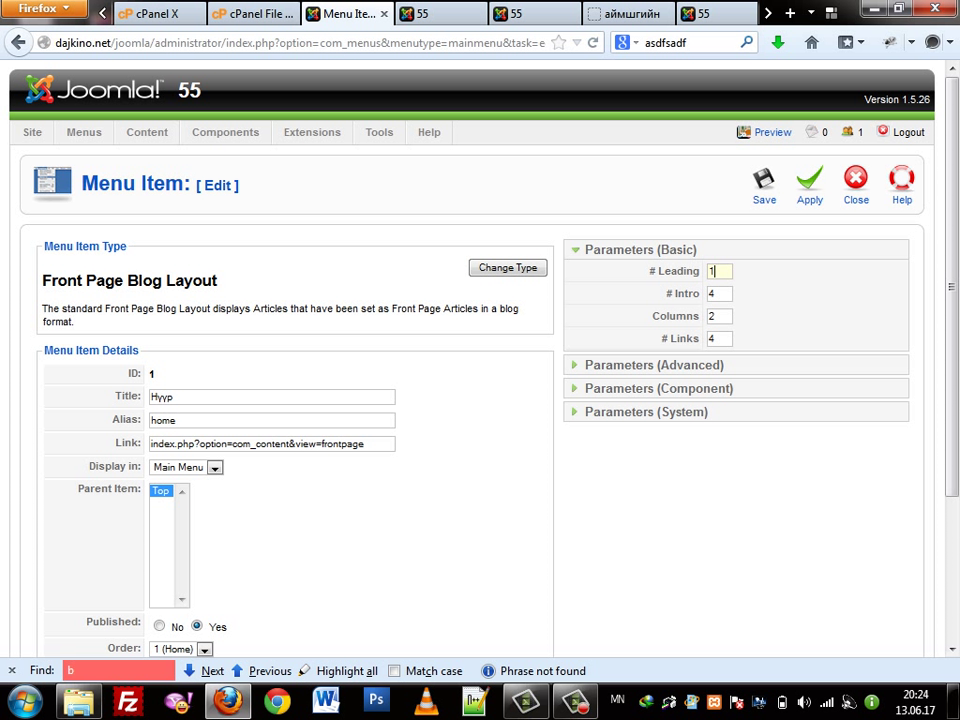
pyautogui.press('Tab')
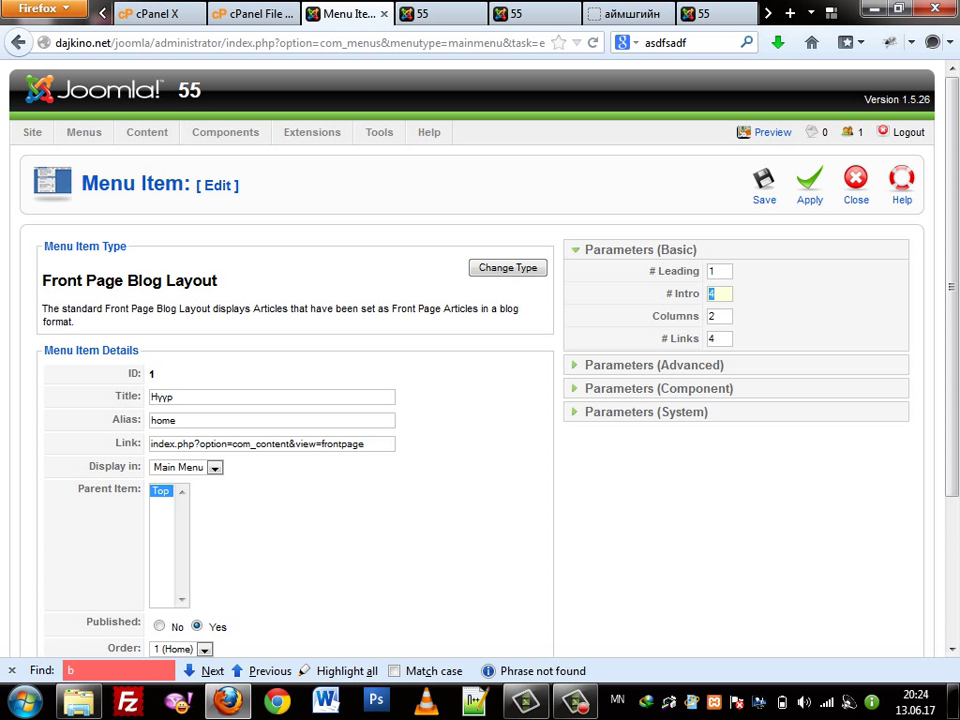
pyautogui.hotkey('ctrl', 'Tab')
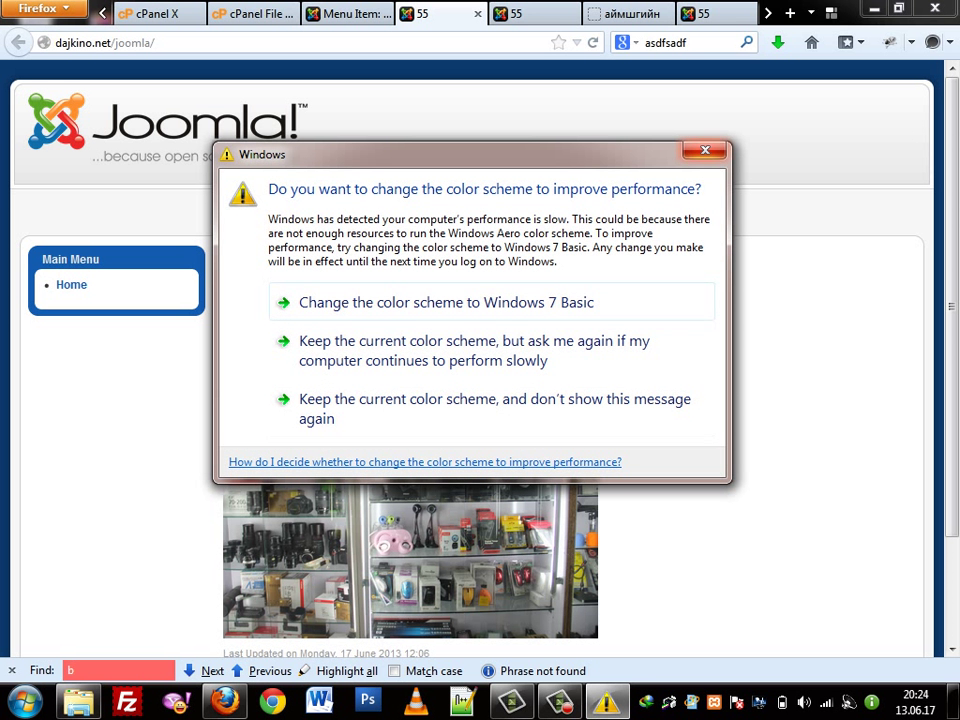
pyautogui.press('Escape')
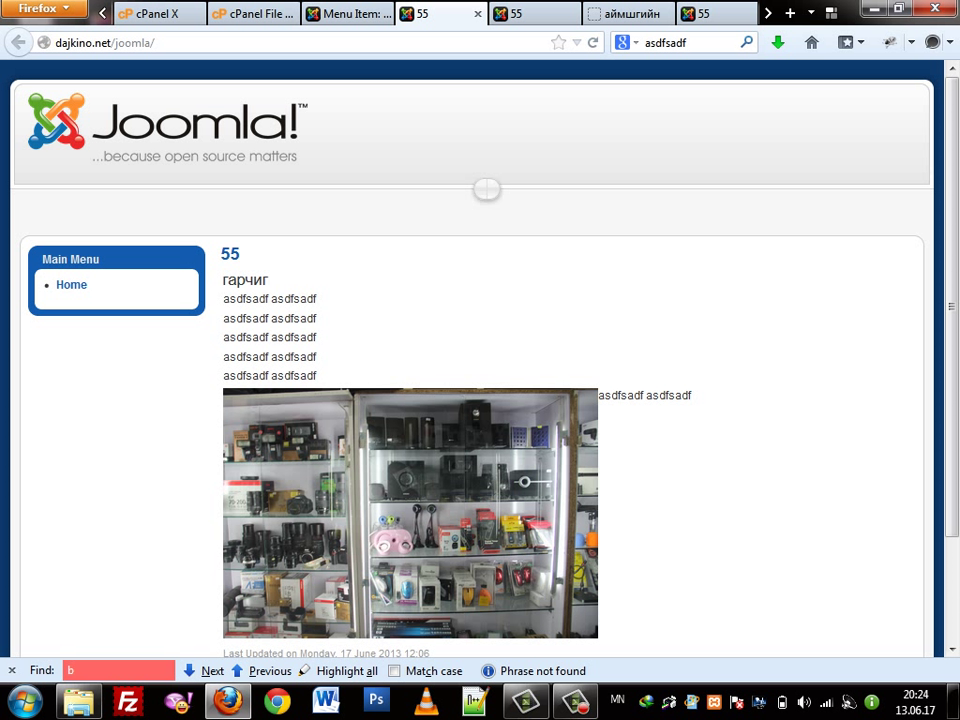
pyautogui.hotkey('ctrl', 'shift', 'Tab')
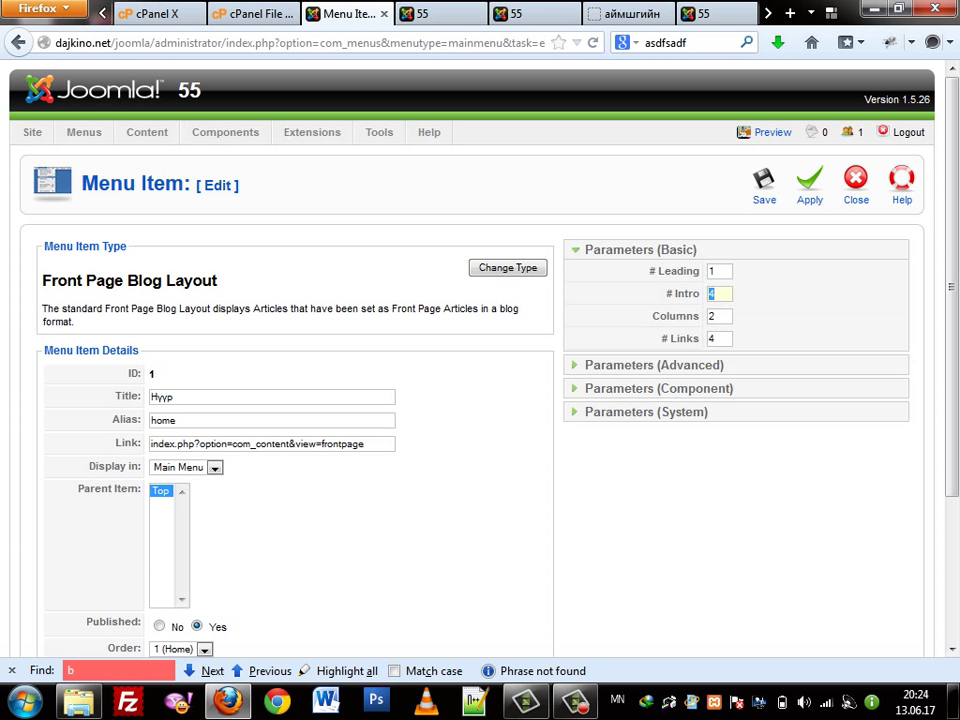
pyautogui.hotkey('ctrl', 'Tab')
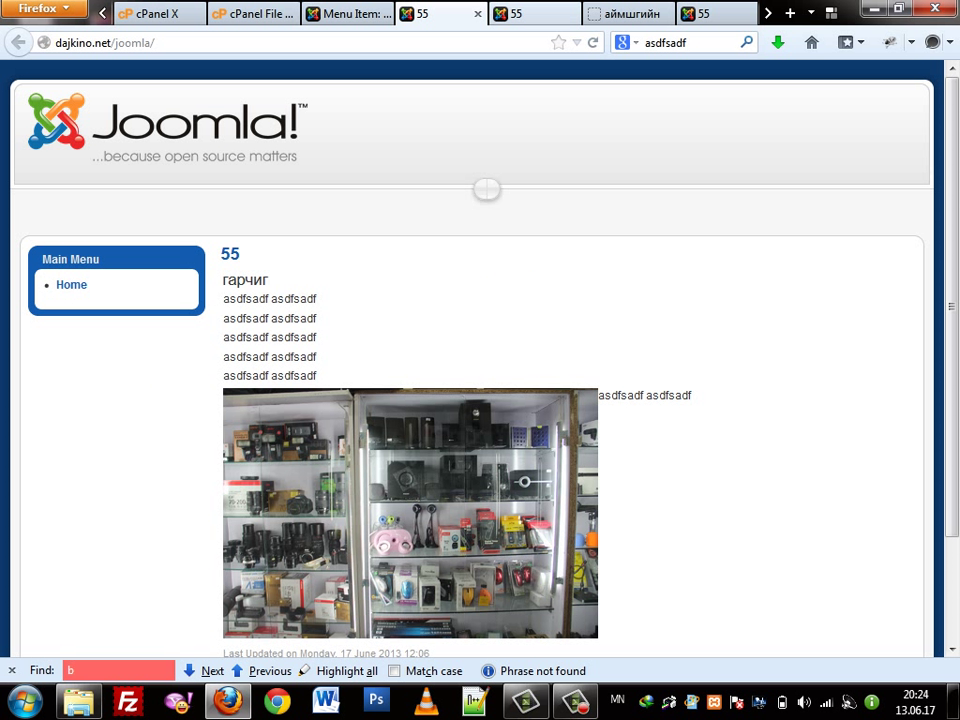
pyautogui.hotkey('ctrl', 'Tab')
pyautogui.hotkey('ctrl', 'Tab')
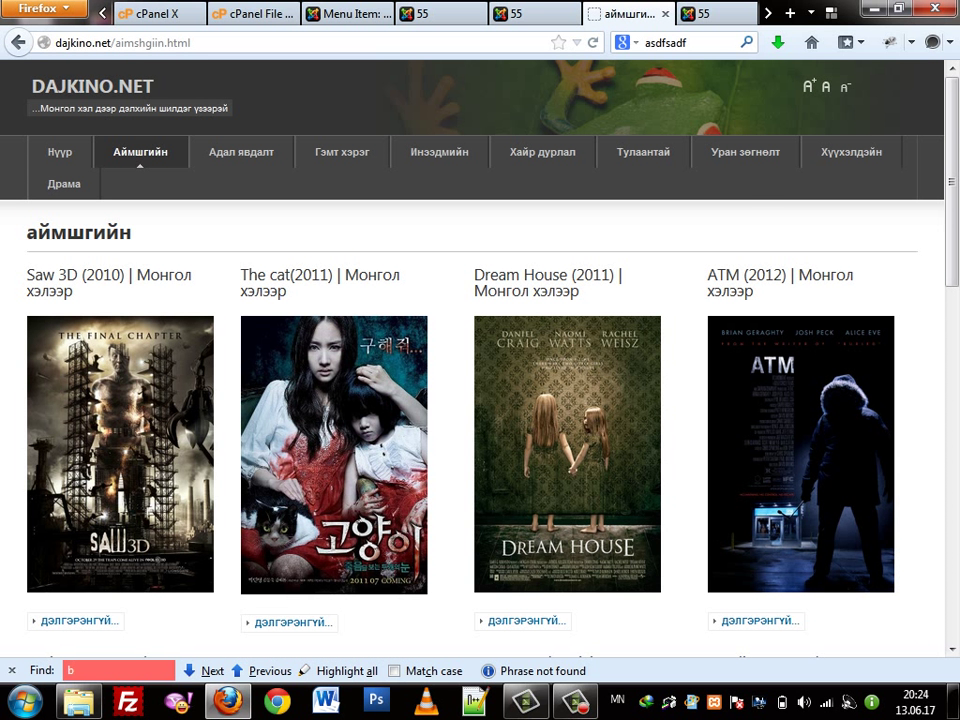
pyautogui.hotkey('ctrl', 'shift', 'Tab')
pyautogui.hotkey('ctrl', 'shift', 'Tab')
pyautogui.hotkey('ctrl', 'shift', 'Tab')
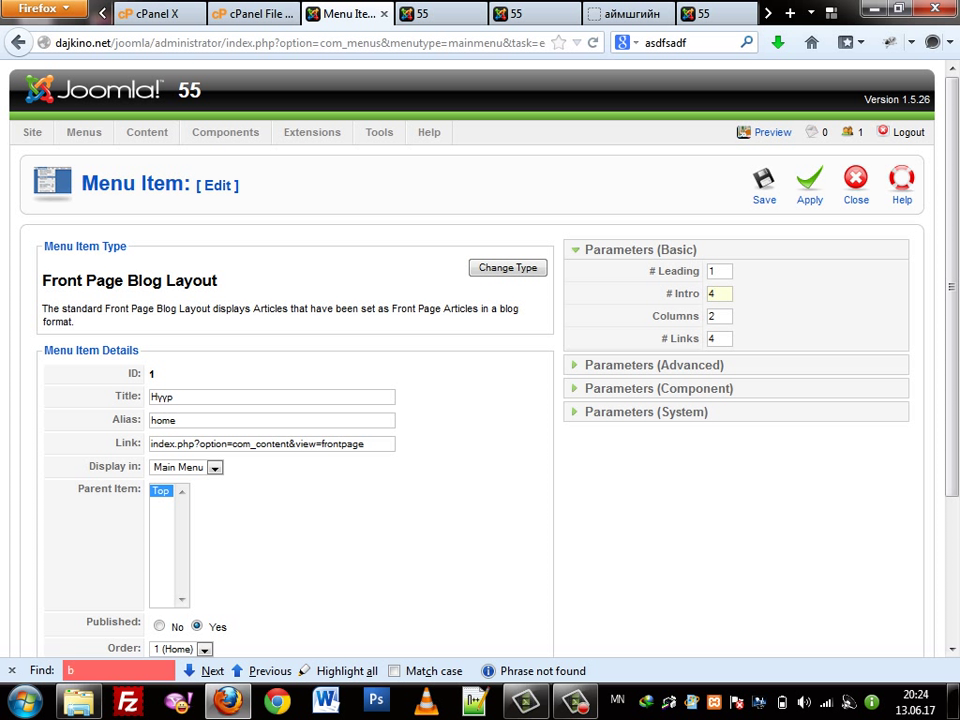
pyautogui.hotkey('ctrl', 'a')
pyautogui.press('Tab')
pyautogui.press('Down')
pyautogui.click(630, 13)
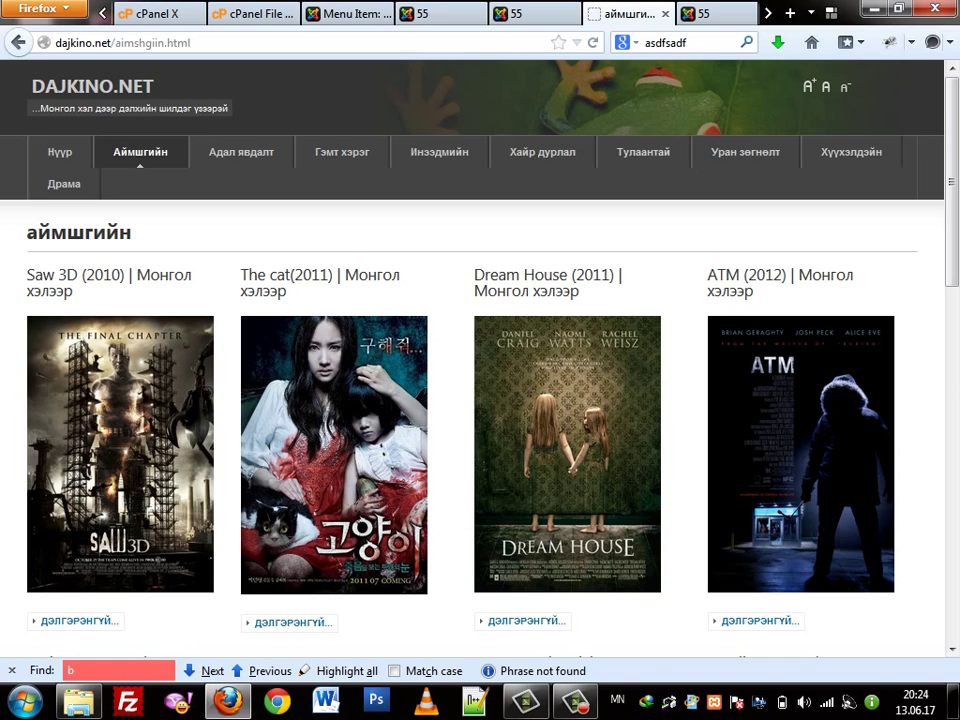
pyautogui.scroll(-4, 480, 360)
pyautogui.scroll(4, 480, 360)
pyautogui.scroll(-4, 480, 360)
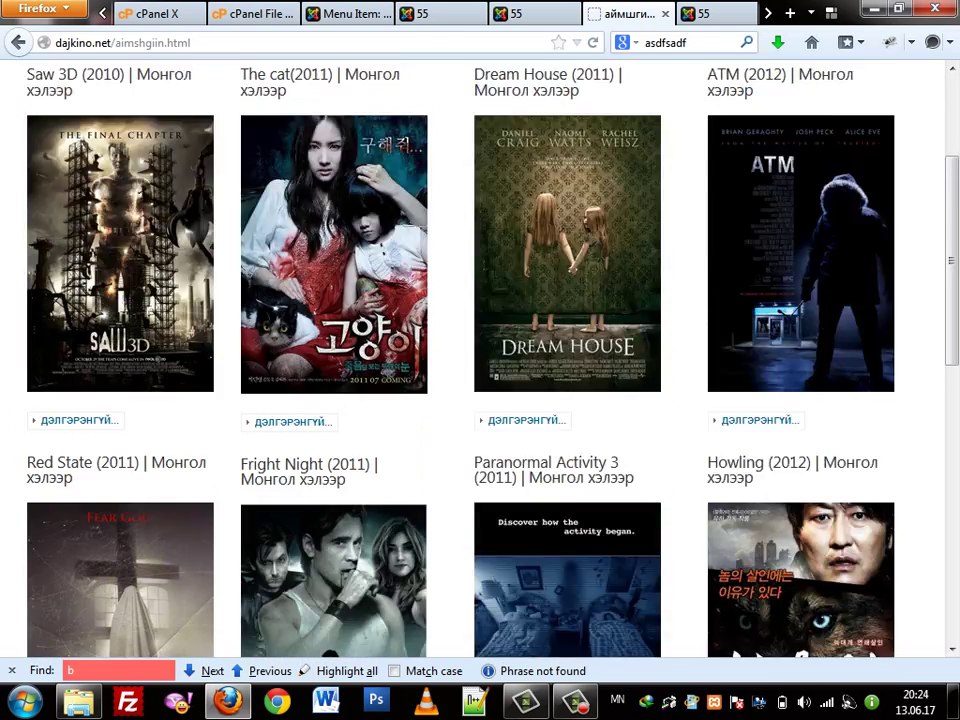
pyautogui.scroll(3, 480, 360)
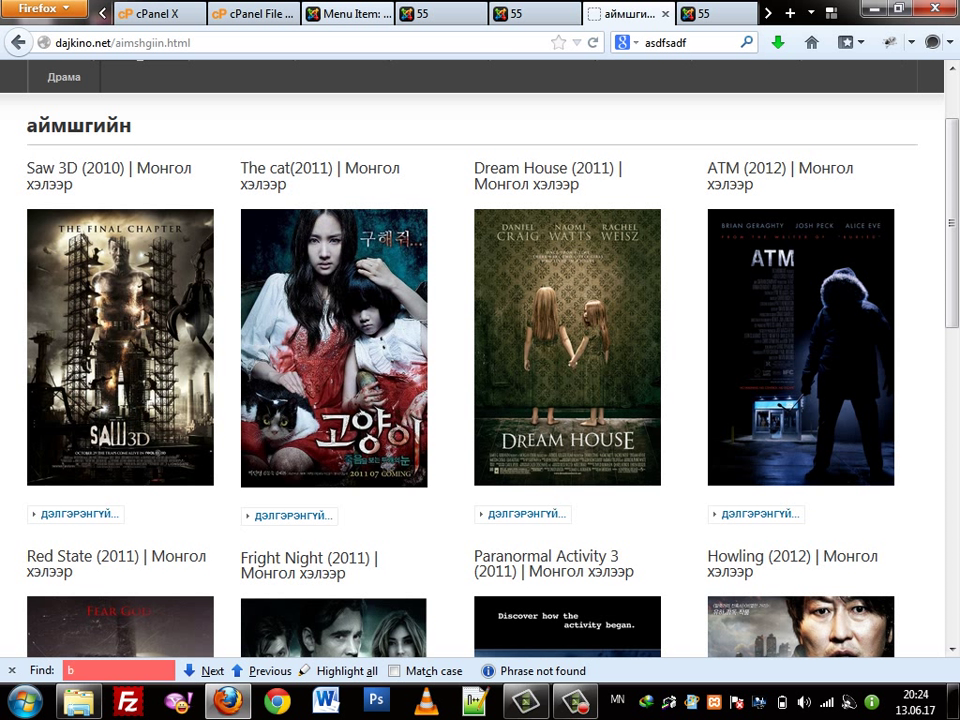
pyautogui.click(343, 13)
pyautogui.moveTo(688, 322)
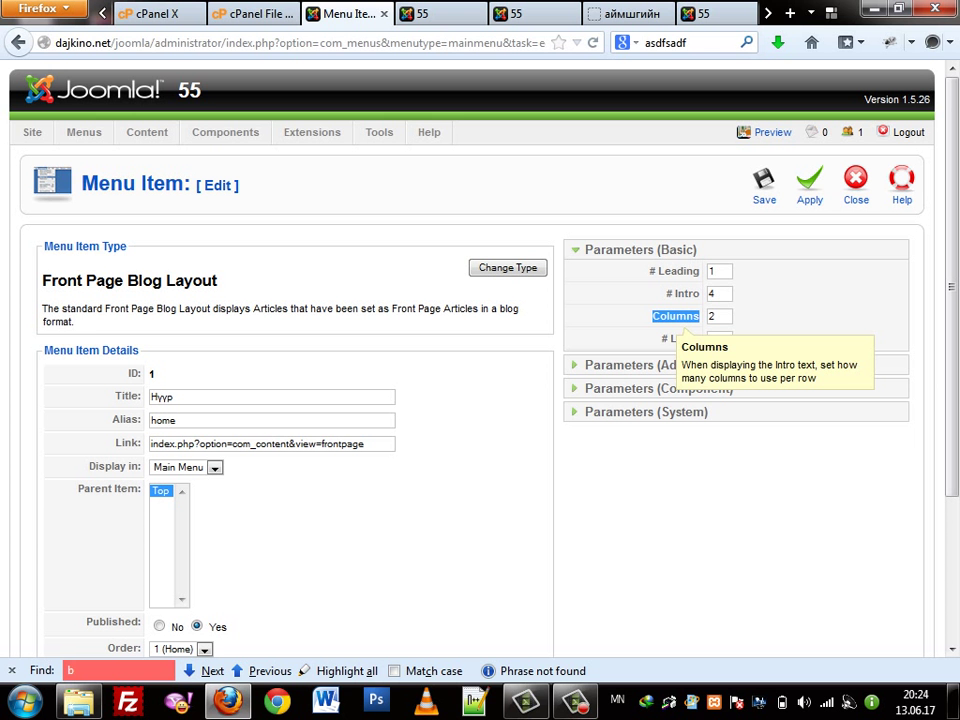
# Move to the Columns value 2 and compare the position preview and dajkino movie page
pyautogui.press('Tab')
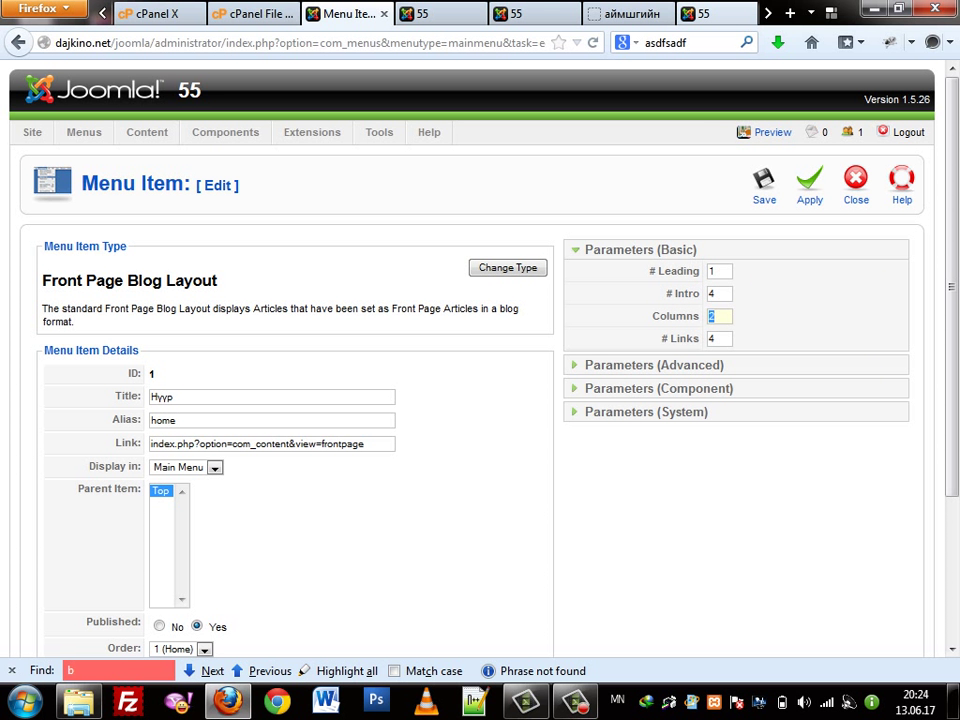
pyautogui.hotkey('ctrl', '9')
pyautogui.hotkey('ctrl', 'shift', 'Tab')
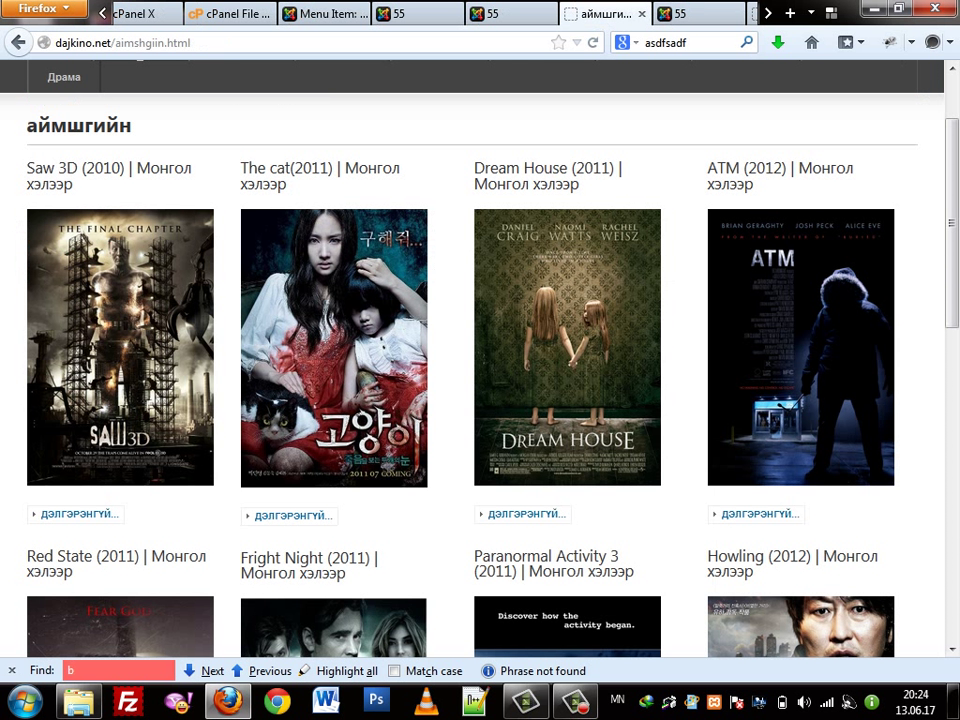
pyautogui.scroll(2, 480, 400)
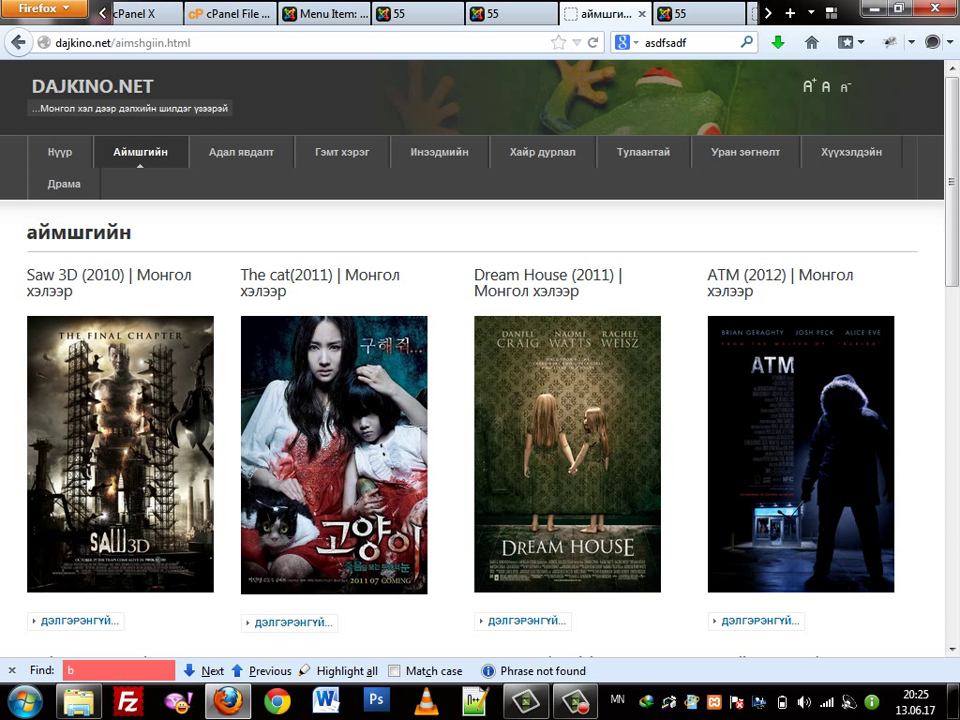
pyautogui.hotkey('ctrl', 'shift', 'Tab')
pyautogui.hotkey('ctrl', 'shift', 'Tab')
pyautogui.hotkey('ctrl', 'shift', 'Tab')
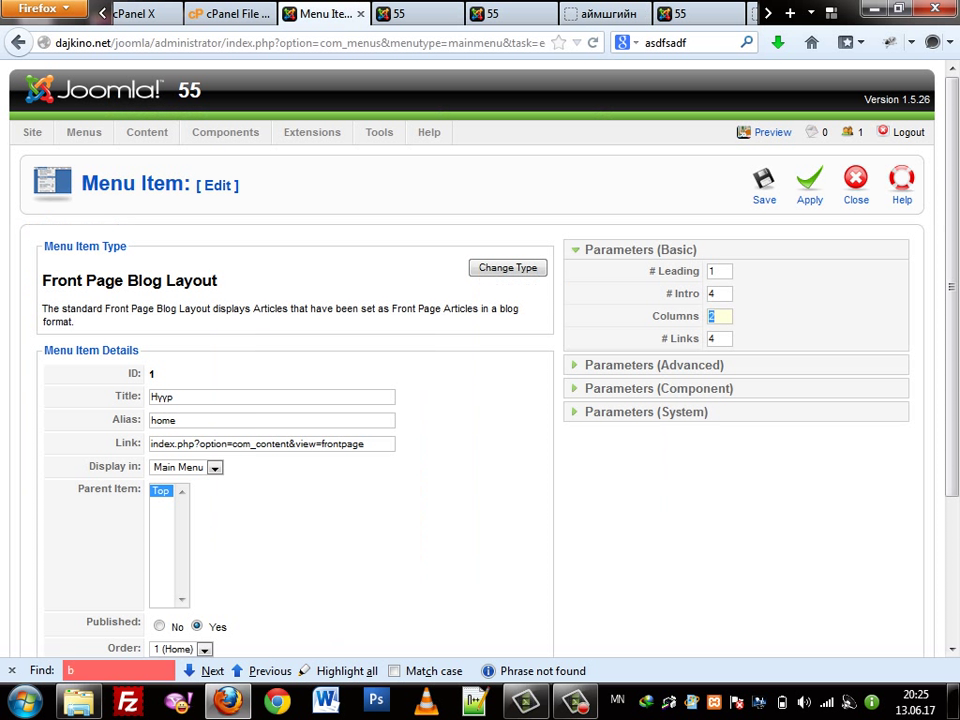
# Move to # Links, recheck the outlined positions page, then show Parameters (Advanced)
pyautogui.press('Tab')
pyautogui.hotkey('ctrl', 'Tab')
pyautogui.hotkey('ctrl', 'Tab')
pyautogui.hotkey('ctrl', 'Tab')
pyautogui.hotkey('ctrl', 'Tab')
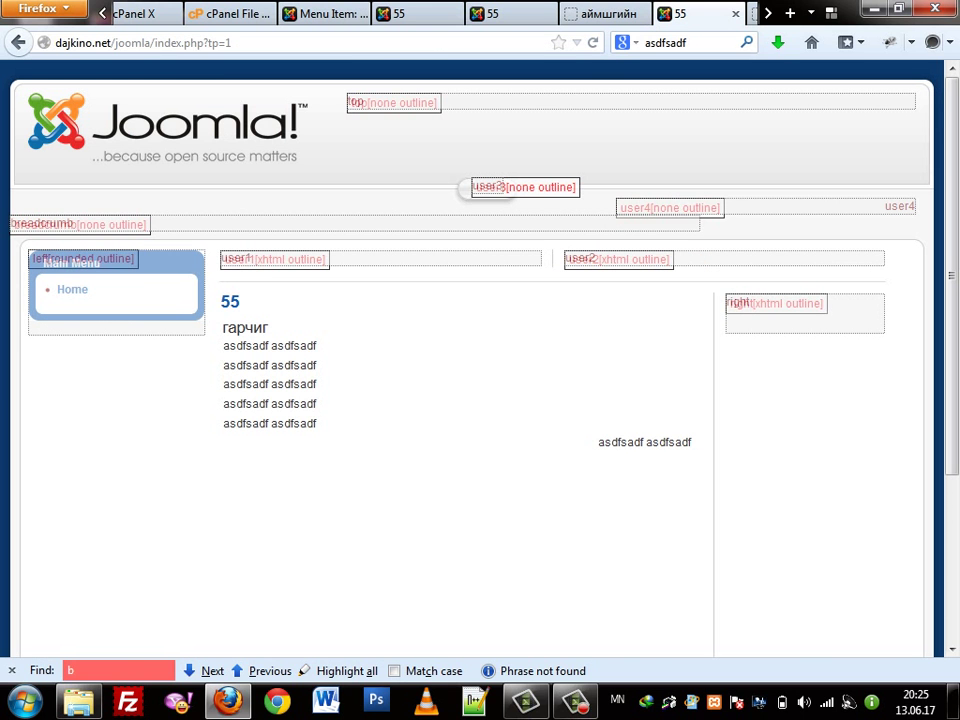
pyautogui.hotkey('ctrl', 'shift', 'Tab')
pyautogui.scroll(-7, 480, 359)
pyautogui.scroll(1, 480, 359)
pyautogui.scroll(-2, 480, 359)
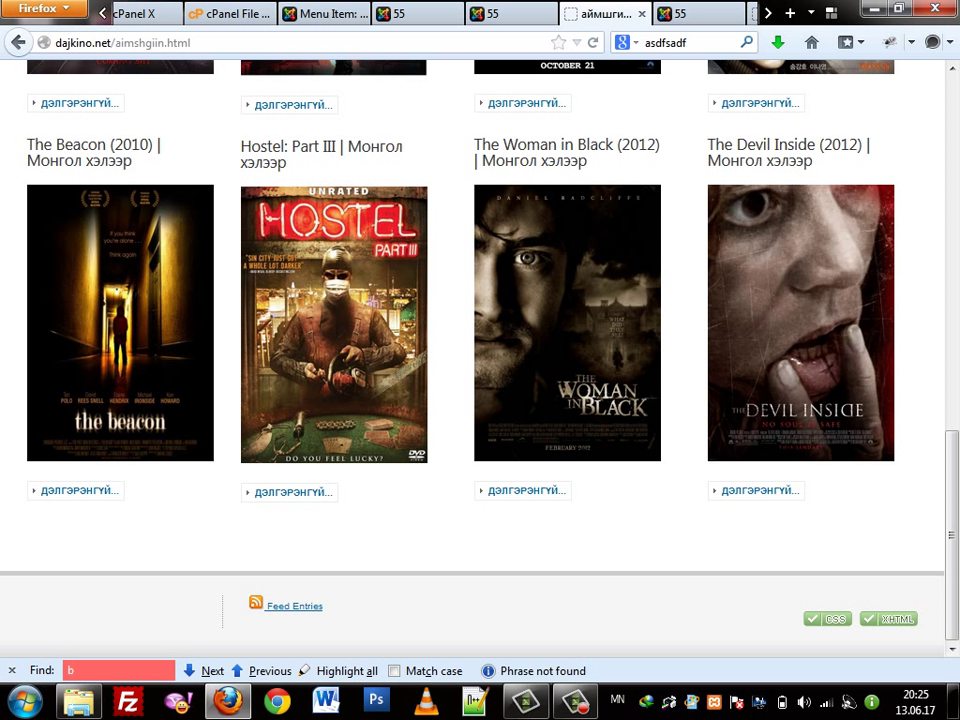
pyautogui.hotkey('ctrl', 'pageup')
pyautogui.hotkey('ctrl', 'pageup')
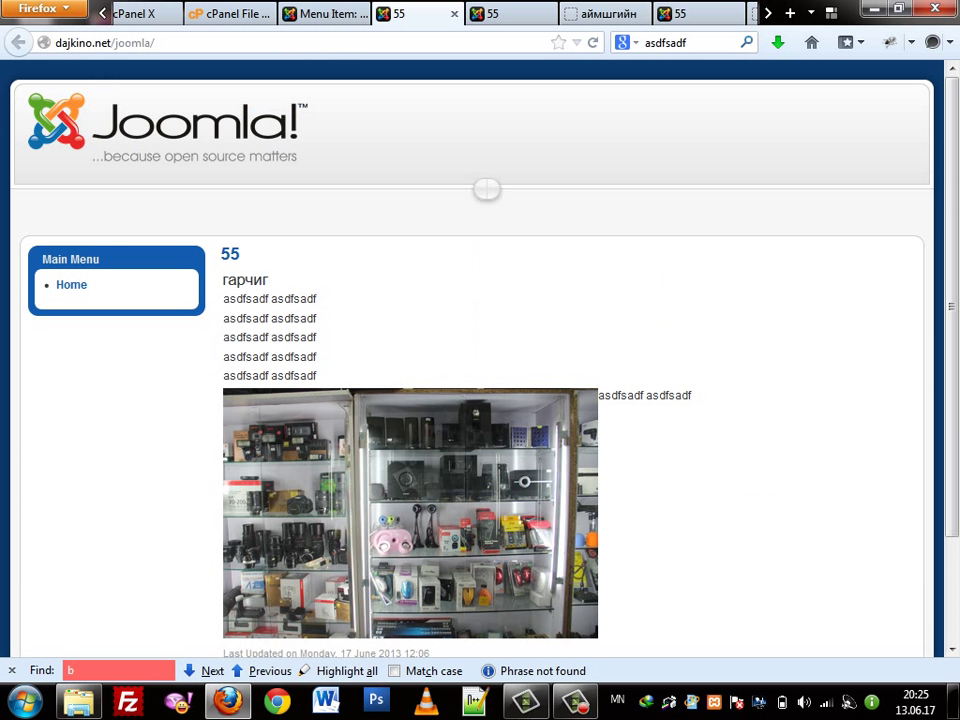
pyautogui.hotkey('ctrl', 'pageup')
pyautogui.click(654, 364)
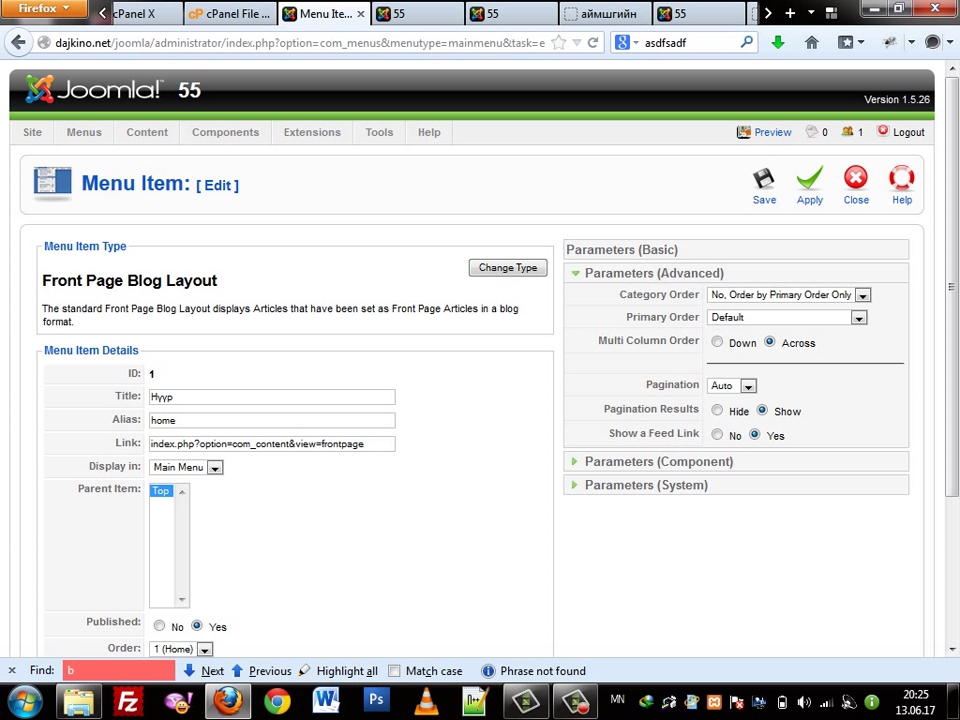
pyautogui.click(787, 294)
pyautogui.click(787, 294)
pyautogui.hotkey('alt', 'Down')
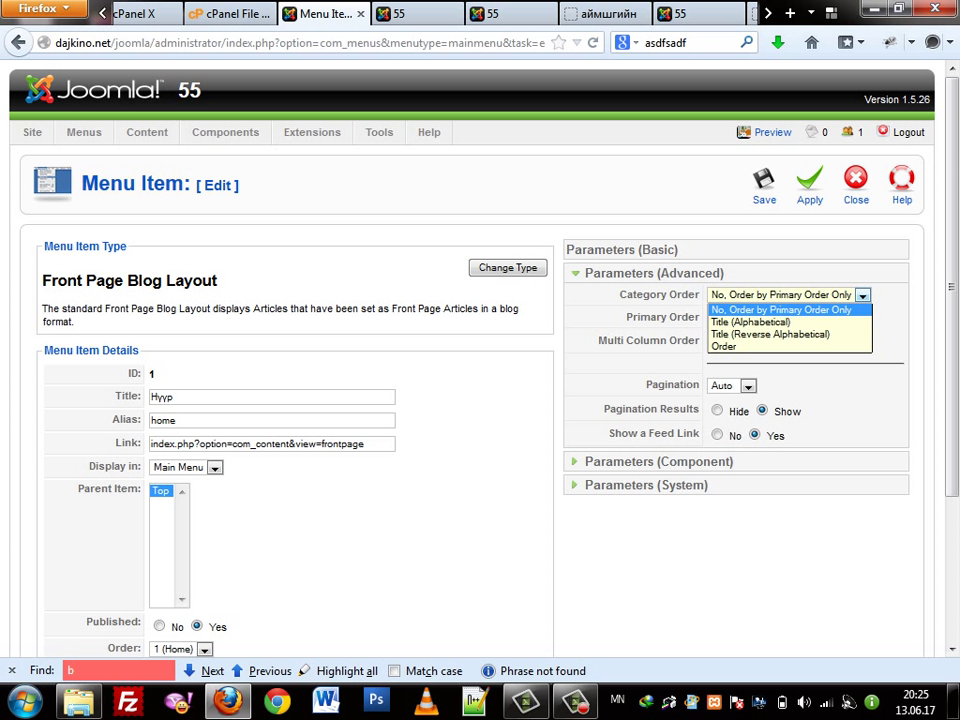
pyautogui.press('Down')
pyautogui.press('Down')
pyautogui.press('Up')
pyautogui.press('Up')
pyautogui.press('Down')
pyautogui.press('Up')
pyautogui.press('Down')
pyautogui.press('Up')
pyautogui.press('Down')
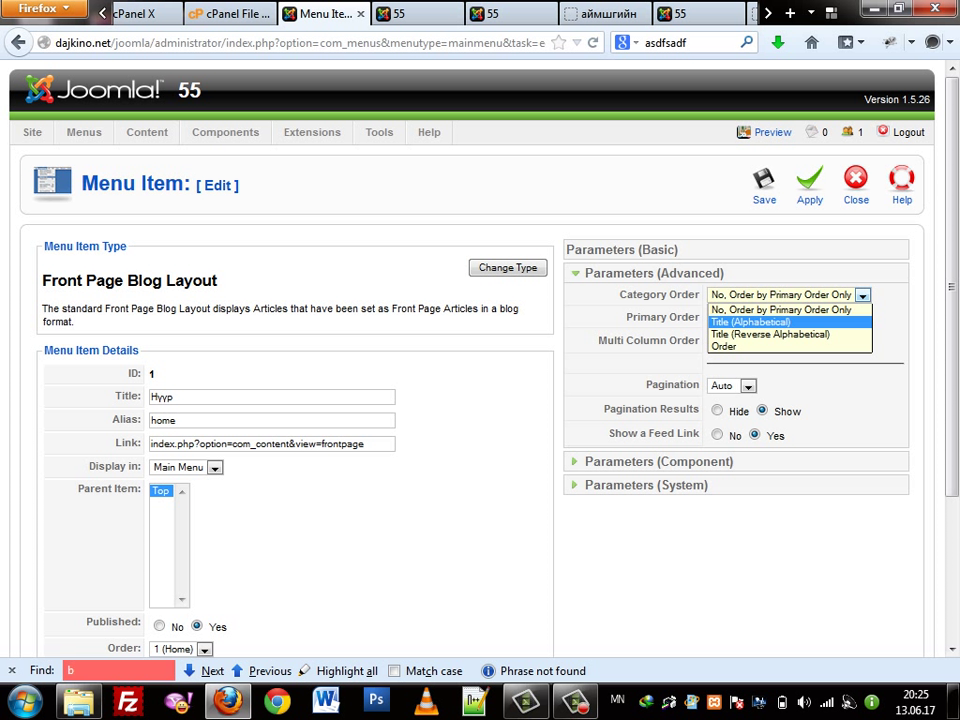
pyautogui.press('Down')
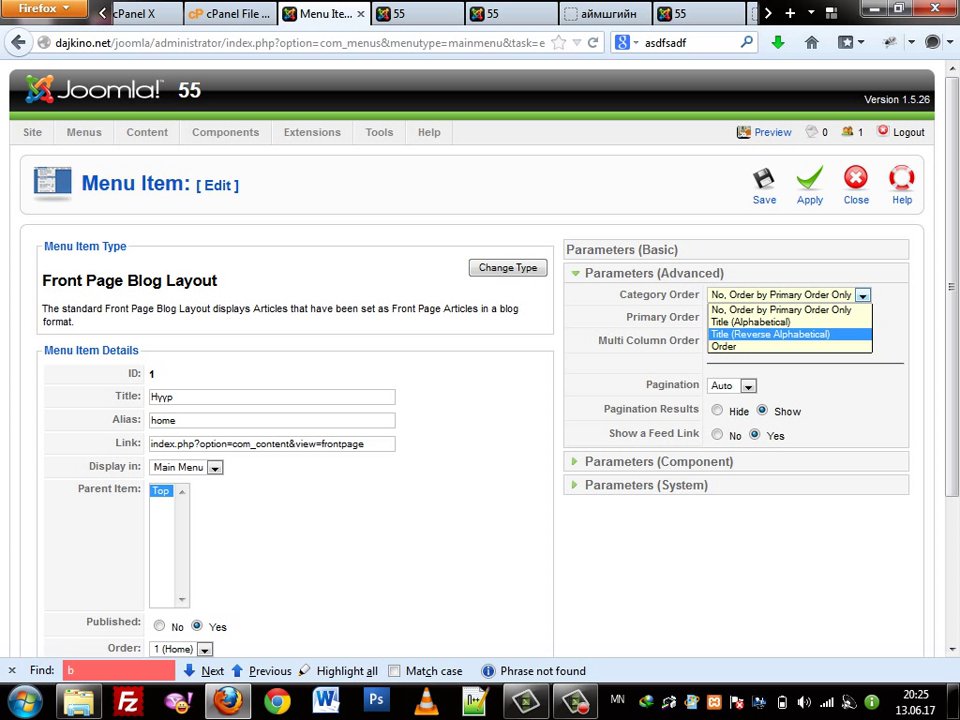
pyautogui.press('Down')
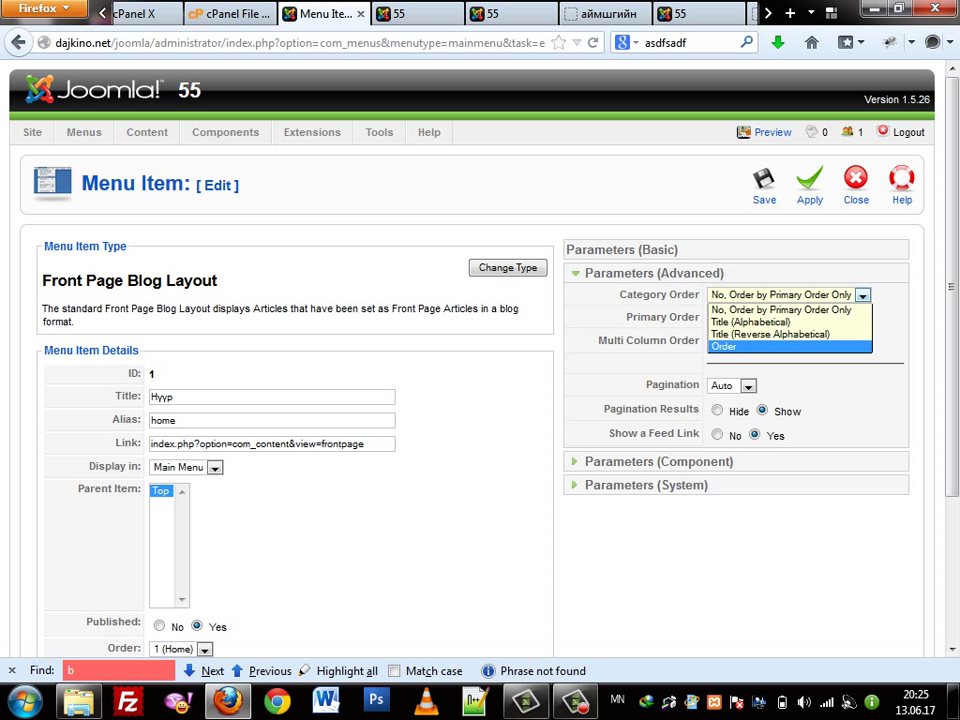
pyautogui.press('Up')
pyautogui.press('Up')
pyautogui.press('Up')
pyautogui.press('Return')
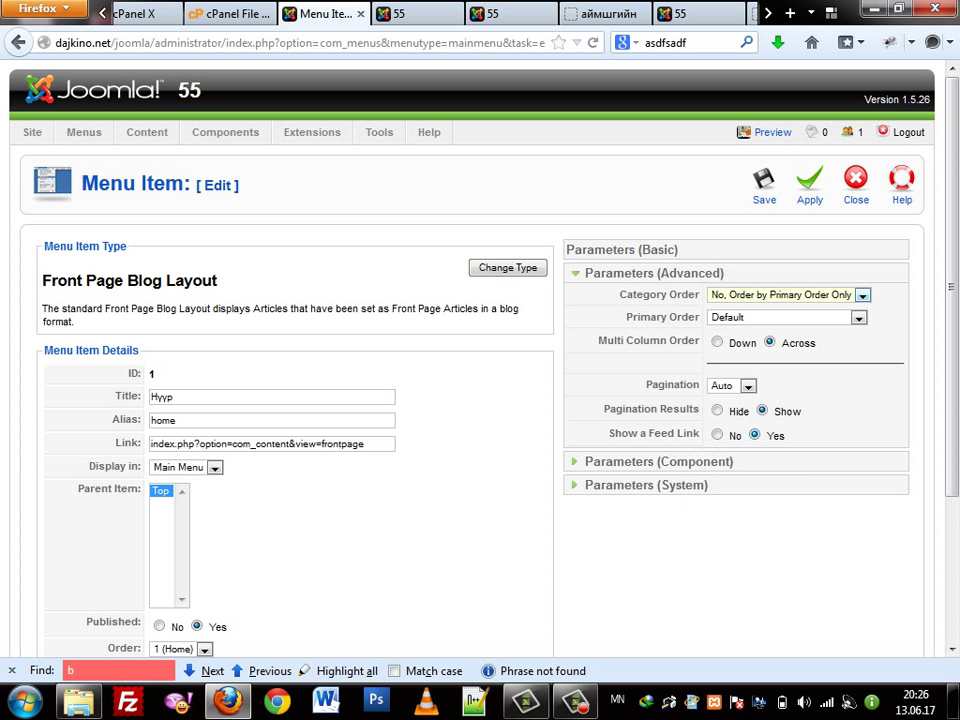
pyautogui.moveTo(608, 409); pyautogui.dragTo(681, 409)
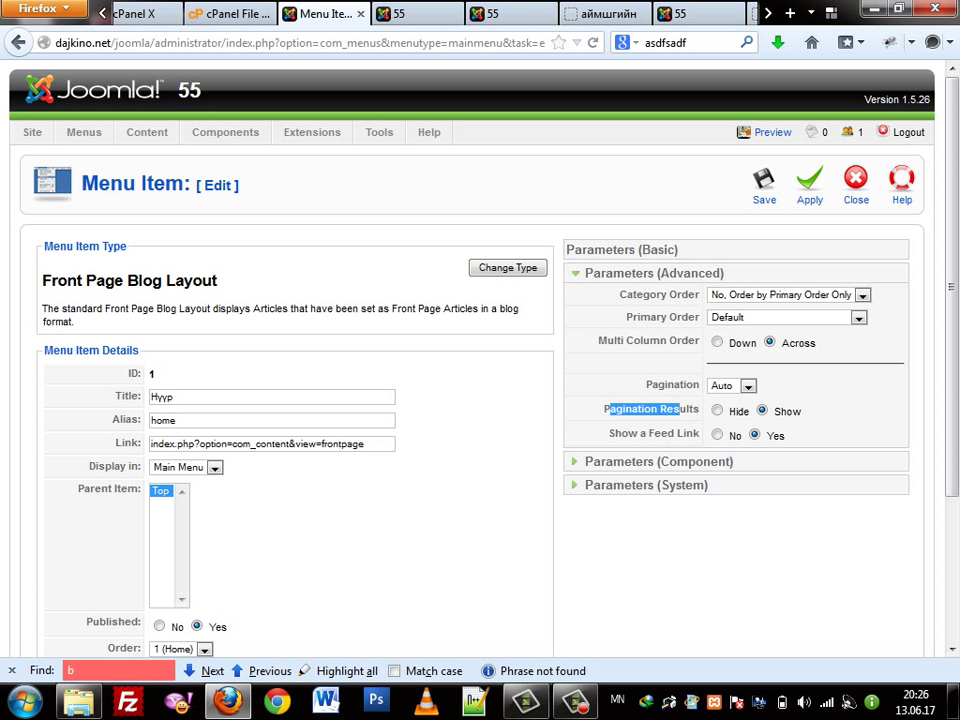
# Expand the menu item's component parameters and scroll the edit page back to the top
pyautogui.click(659, 461)
pyautogui.scroll(-2, 650, 461)
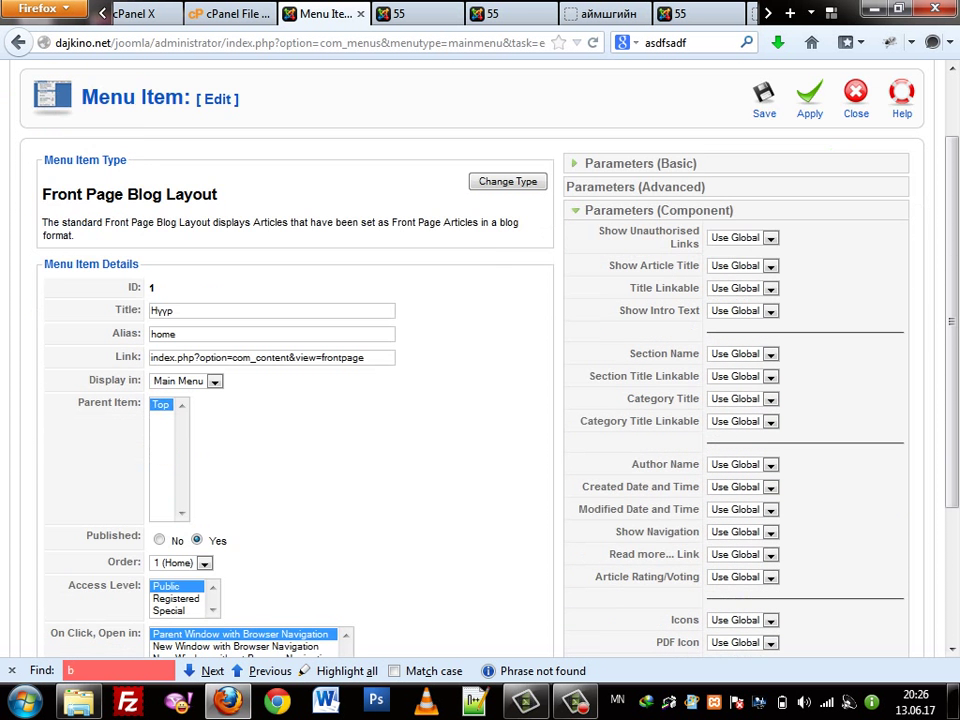
pyautogui.scroll(-4, 480, 360)
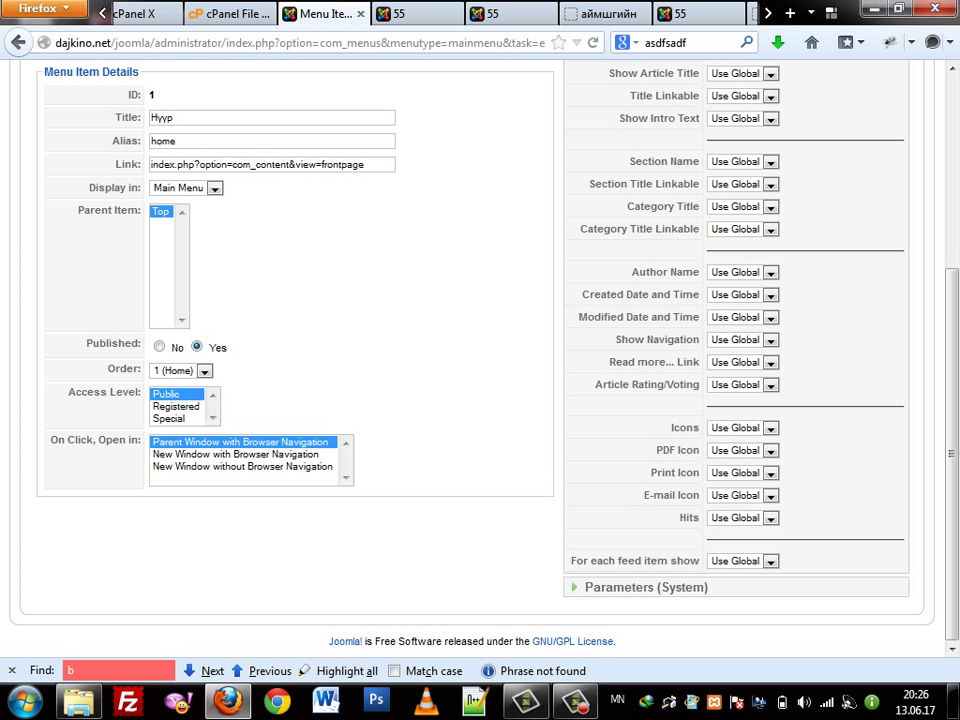
pyautogui.scroll(2, 480, 360)
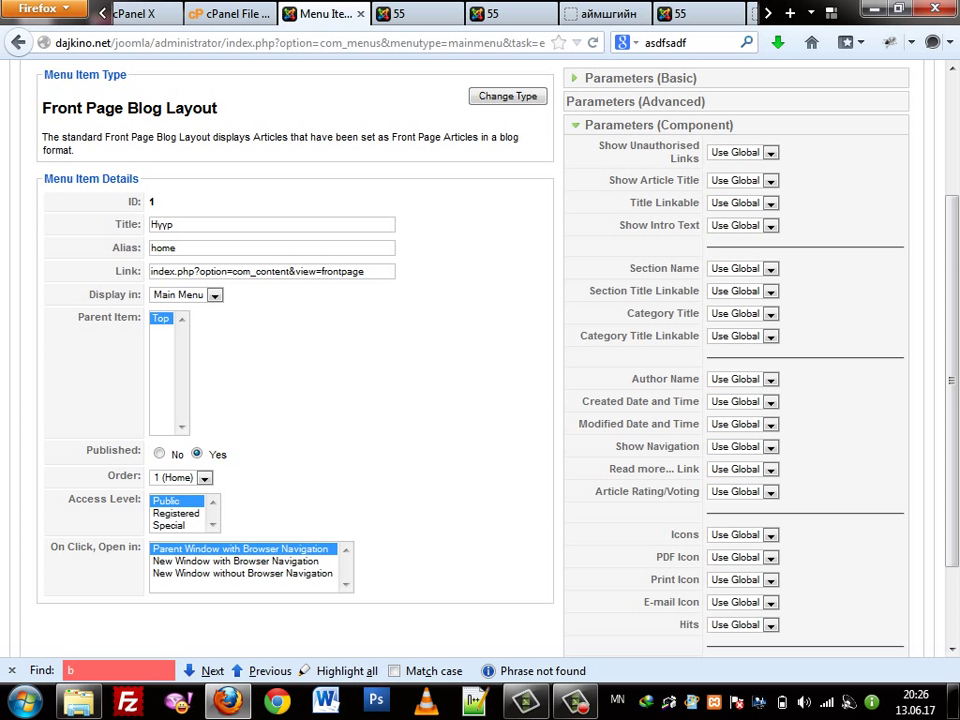
pyautogui.scroll(3, 660, 315)
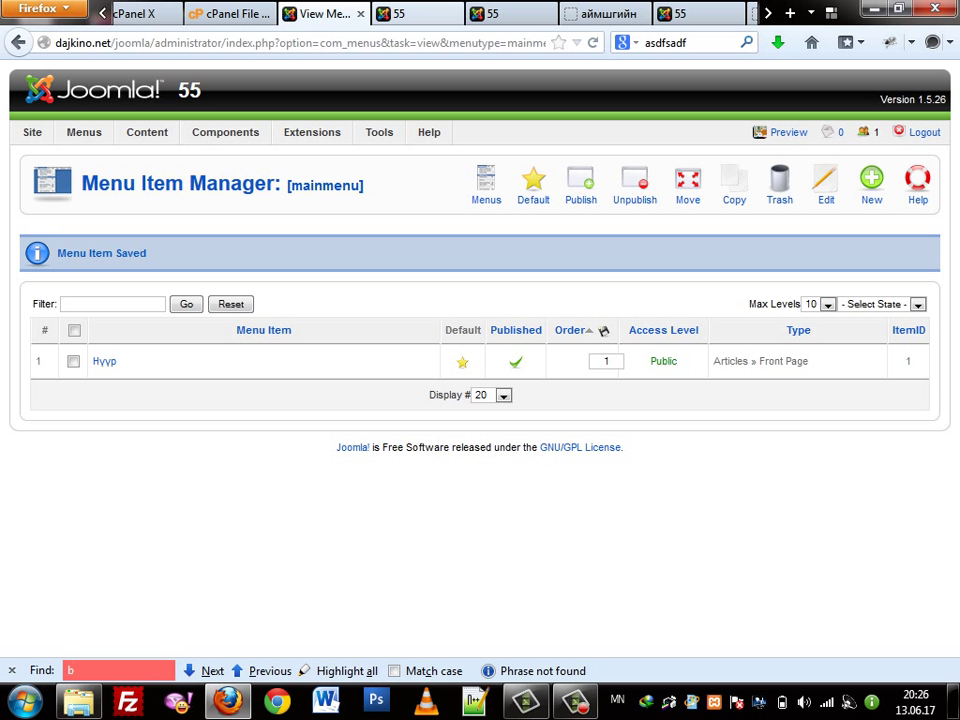
# Reload the front page to confirm the menu reads Нүүр, then begin a new main-menu item
pyautogui.hotkey('ctrl', 'Tab')
pyautogui.rightClick(369, 181)
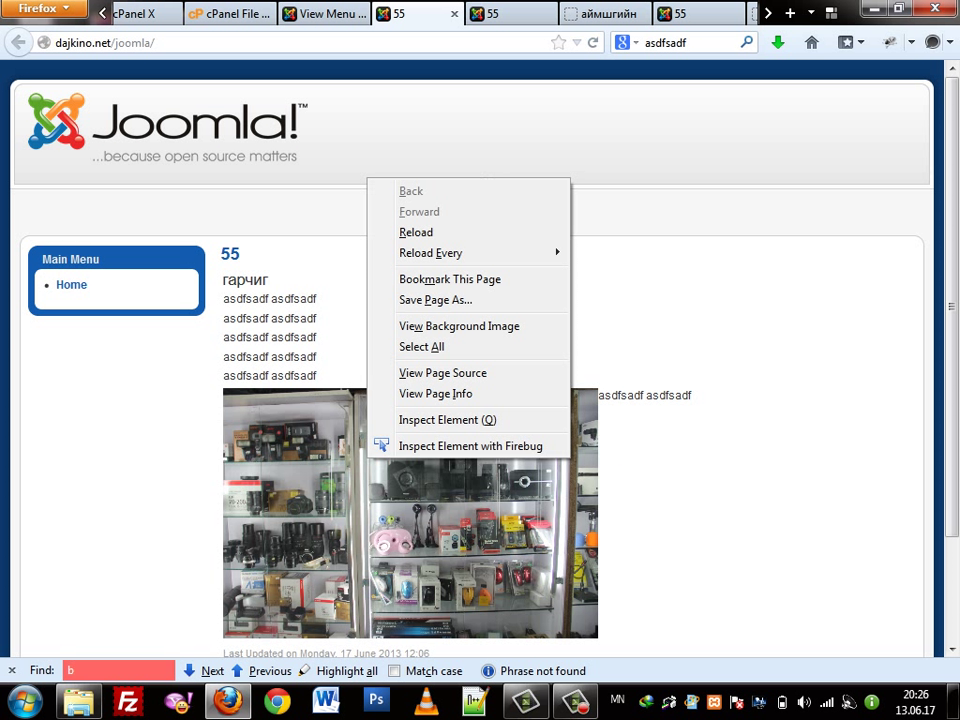
pyautogui.click(410, 229)
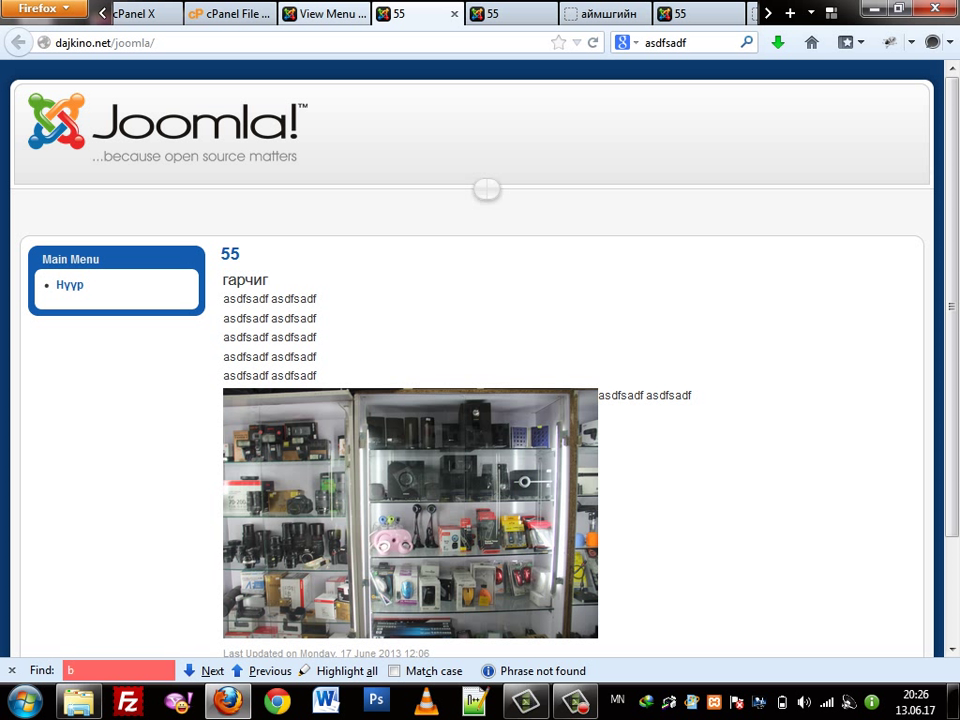
pyautogui.hotkey('ctrl', 'pageup')
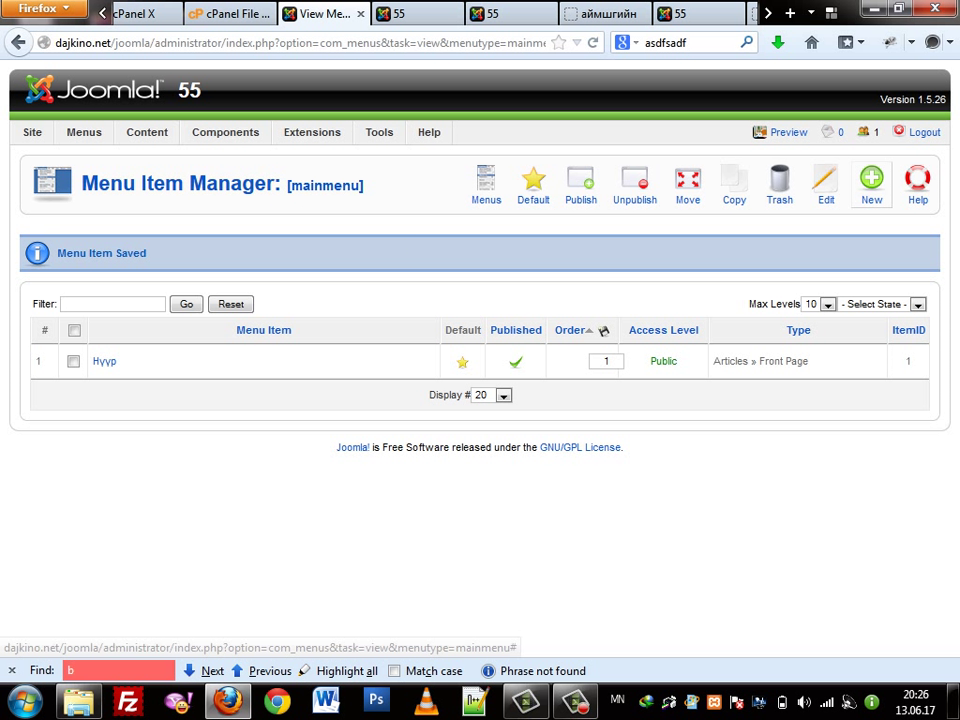
pyautogui.click(872, 185)
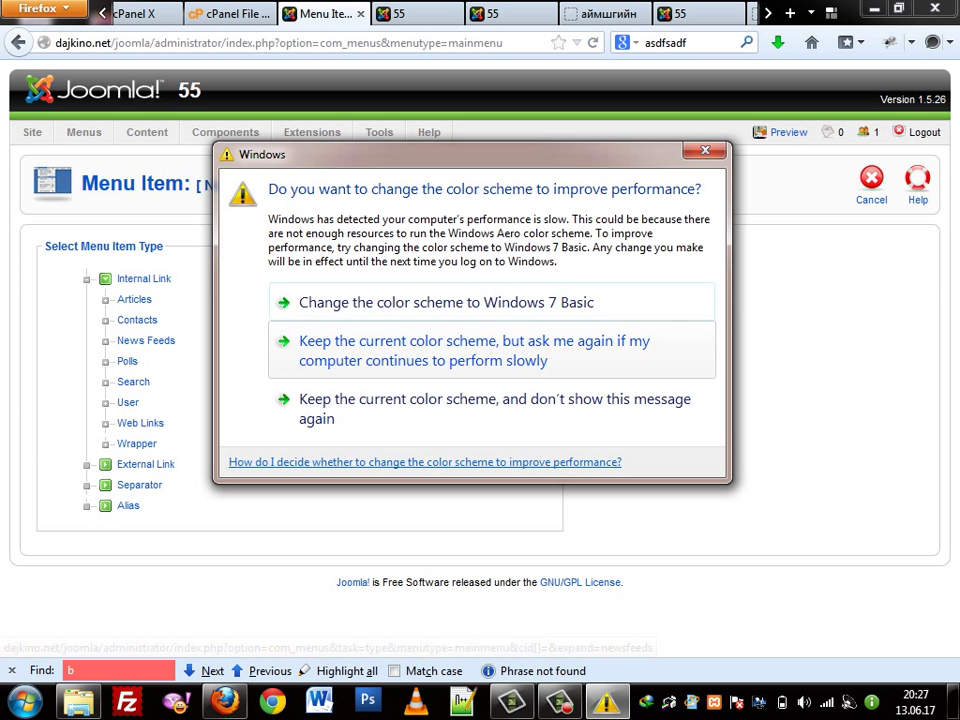
# Choose Category Blog Layout under Internal Link > Articles as the new menu item's type
pyautogui.press('Escape')
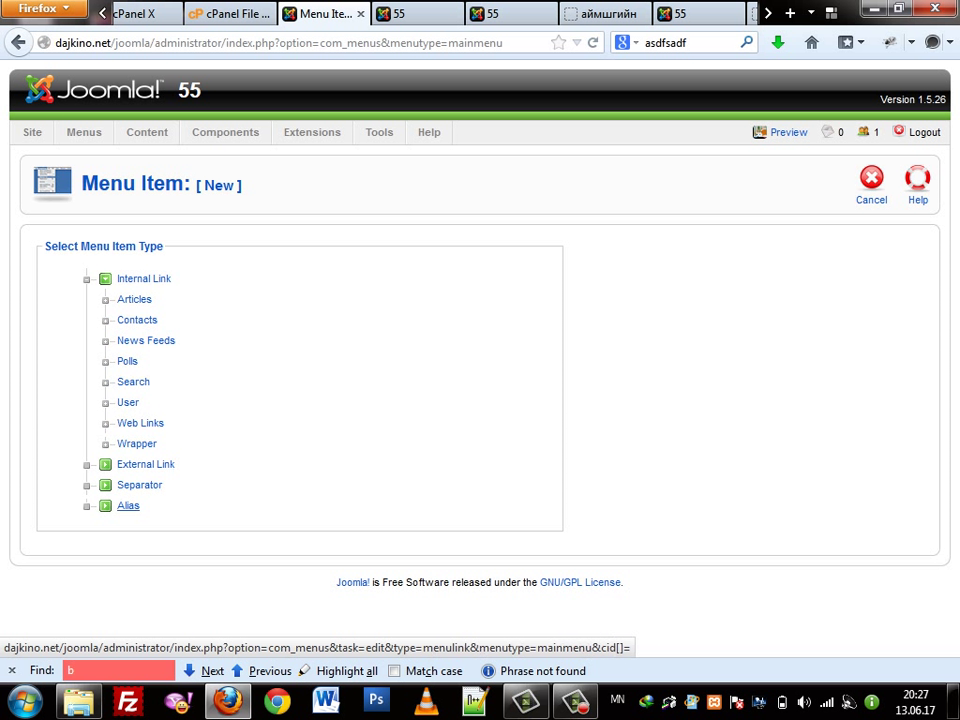
pyautogui.click(134, 299)
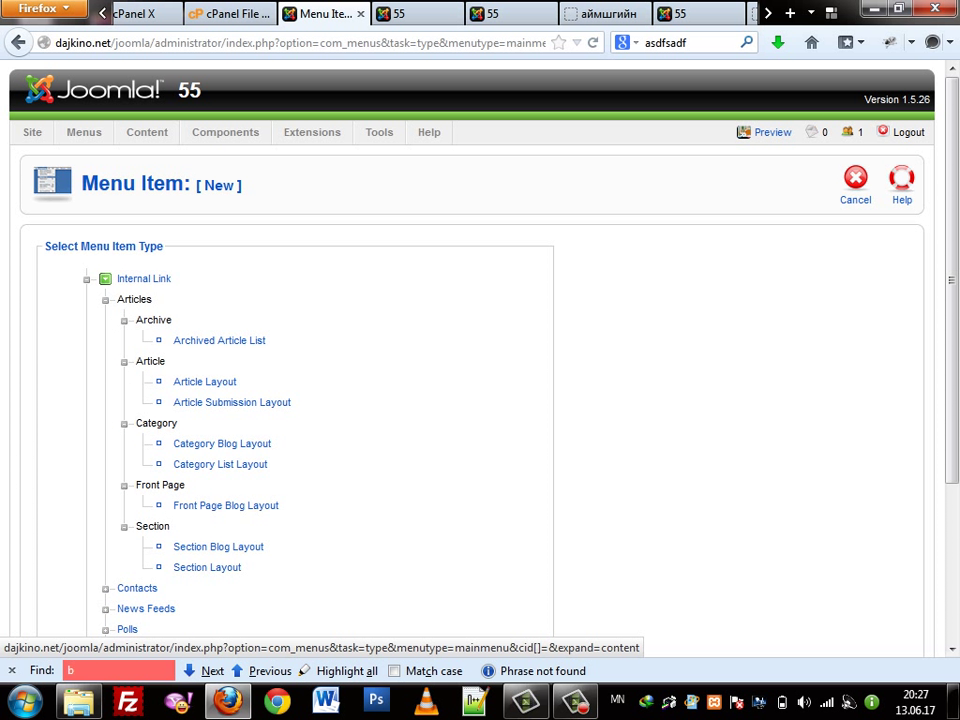
pyautogui.scroll(-3, 178, 338)
pyautogui.scroll(3, 178, 338)
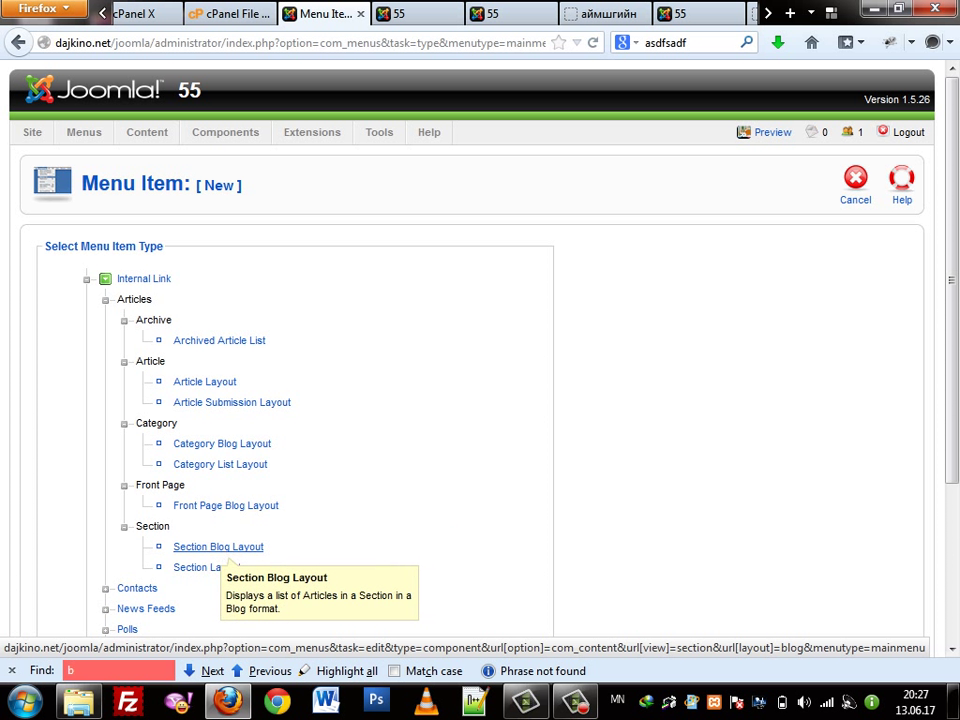
pyautogui.click(248, 444)
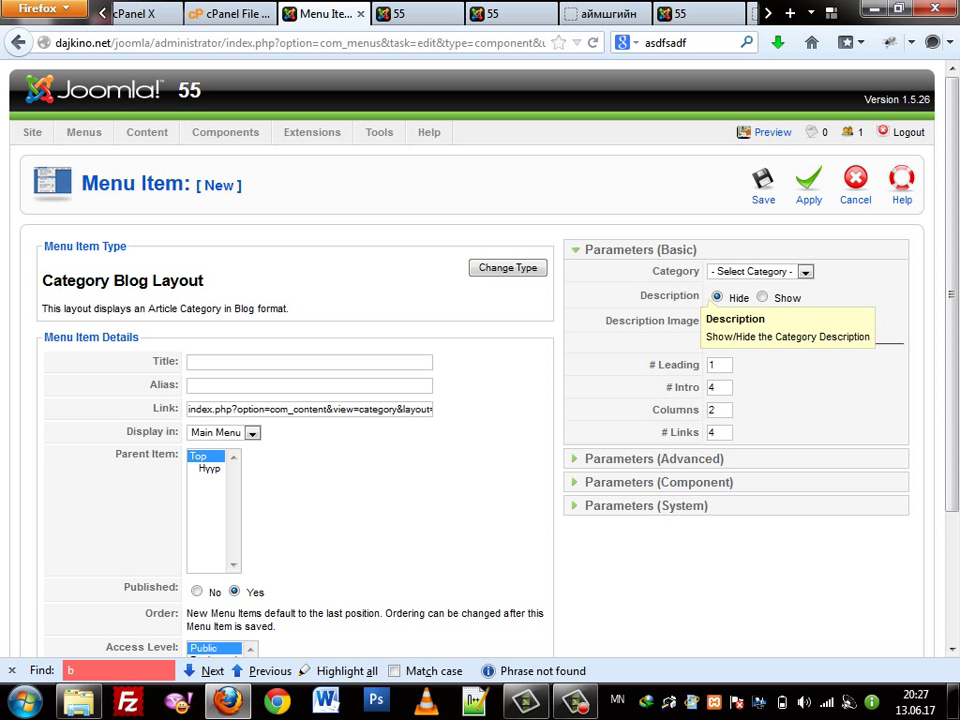
# Pick Адал явдалт/2013 as the menu item's category
pyautogui.click(760, 271)
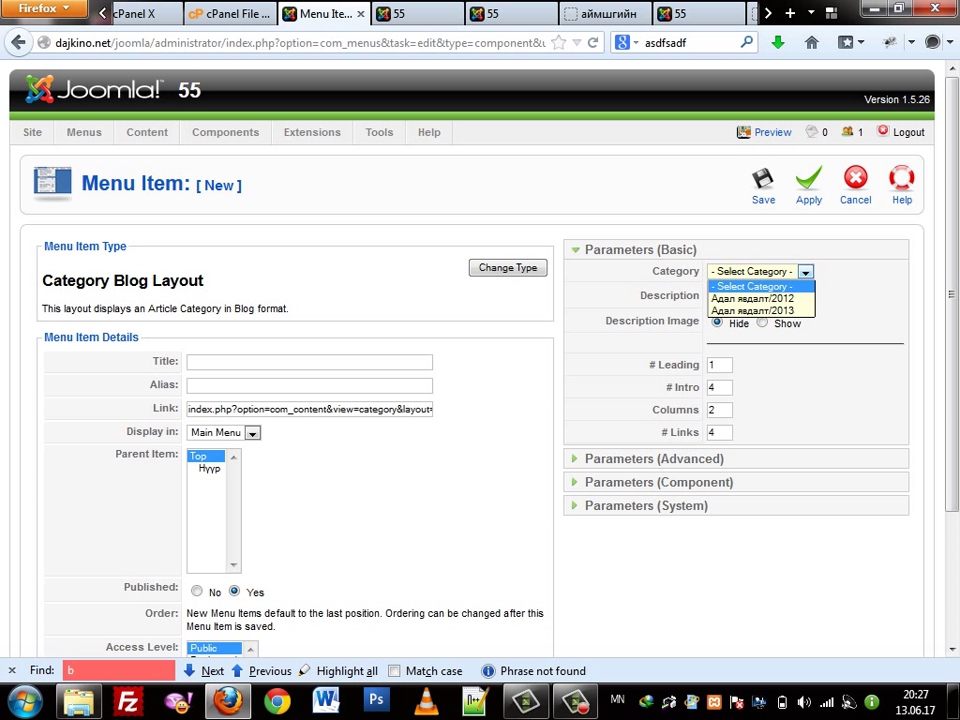
pyautogui.press('Escape')
pyautogui.hotkey('alt', 'Down')
pyautogui.press('Down')
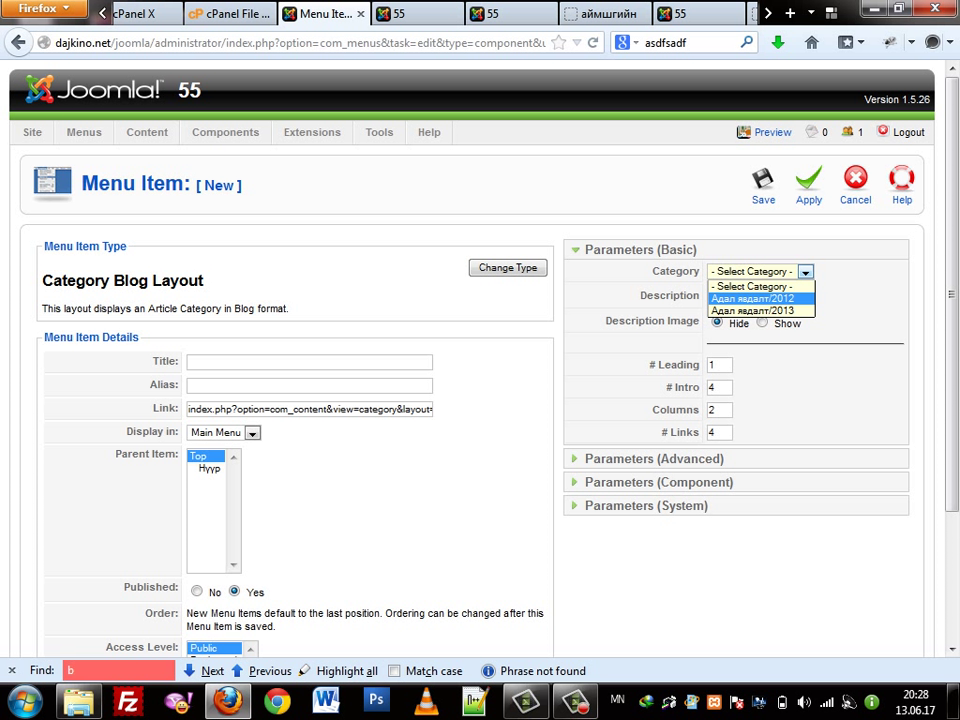
pyautogui.press('Down')
pyautogui.press('Up')
pyautogui.press('Down')
pyautogui.press('Up')
pyautogui.press('Down')
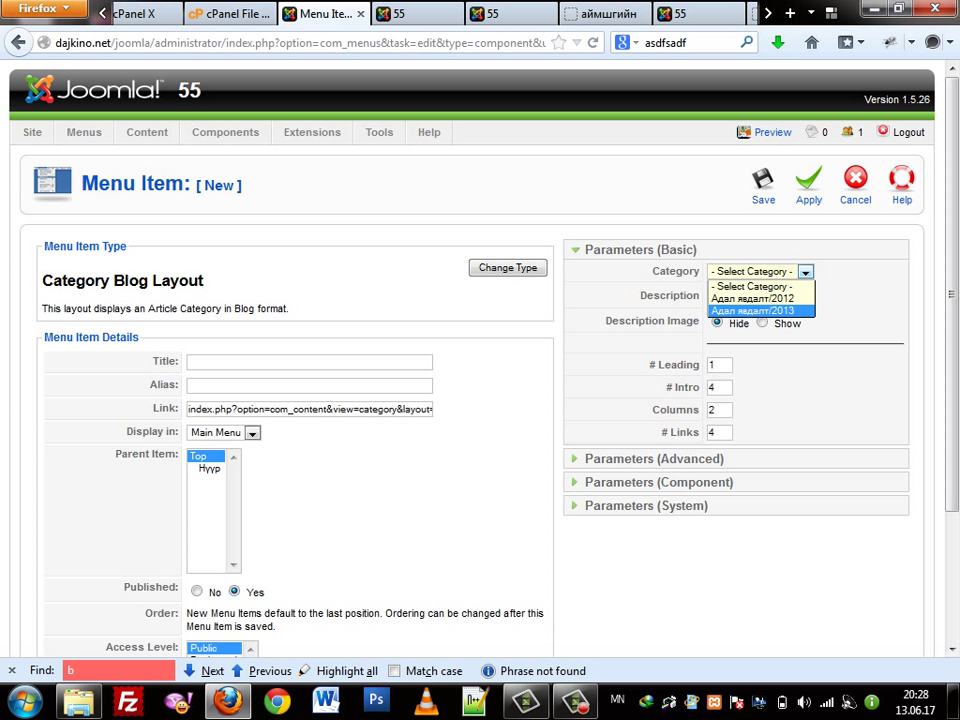
pyautogui.press('Return')
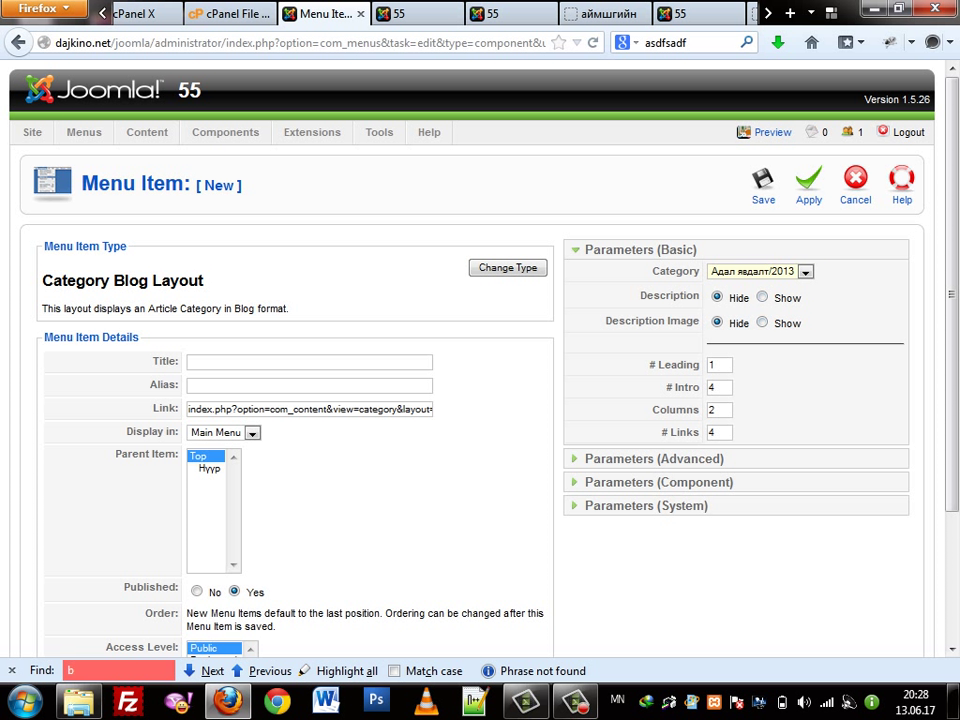
# Enter okok as the menu item title
pyautogui.click(309, 361)
pyautogui.press('Down')
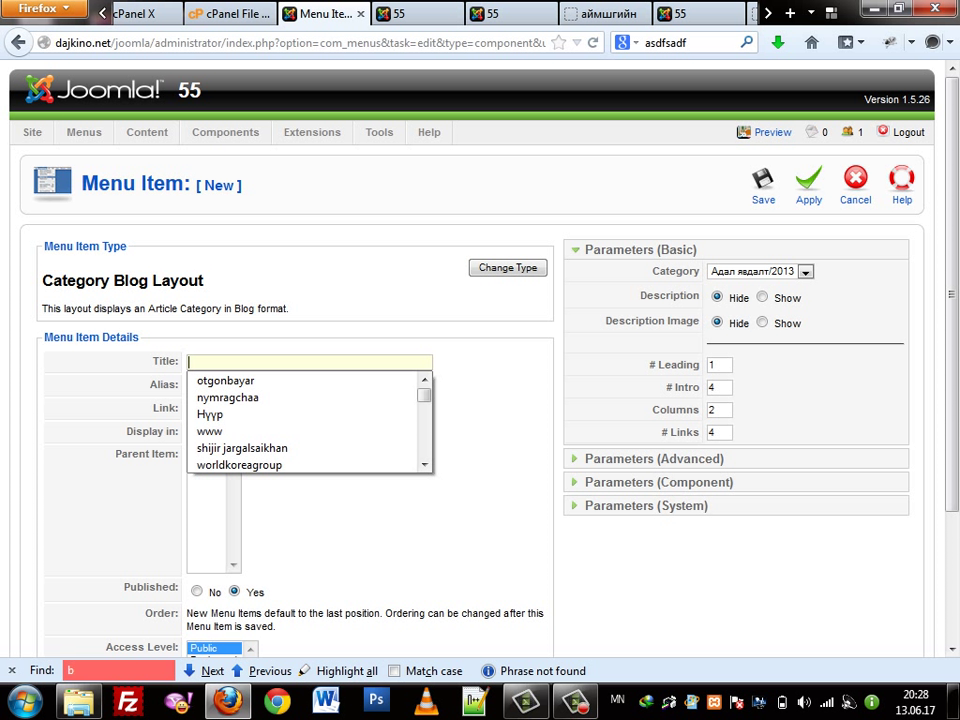
pyautogui.write('ouu')
pyautogui.press('BackSpace')
pyautogui.press('BackSpace')
pyautogui.press('BackSpace')
pyautogui.hotkey('alt', 'shift')
pyautogui.write('okoko')
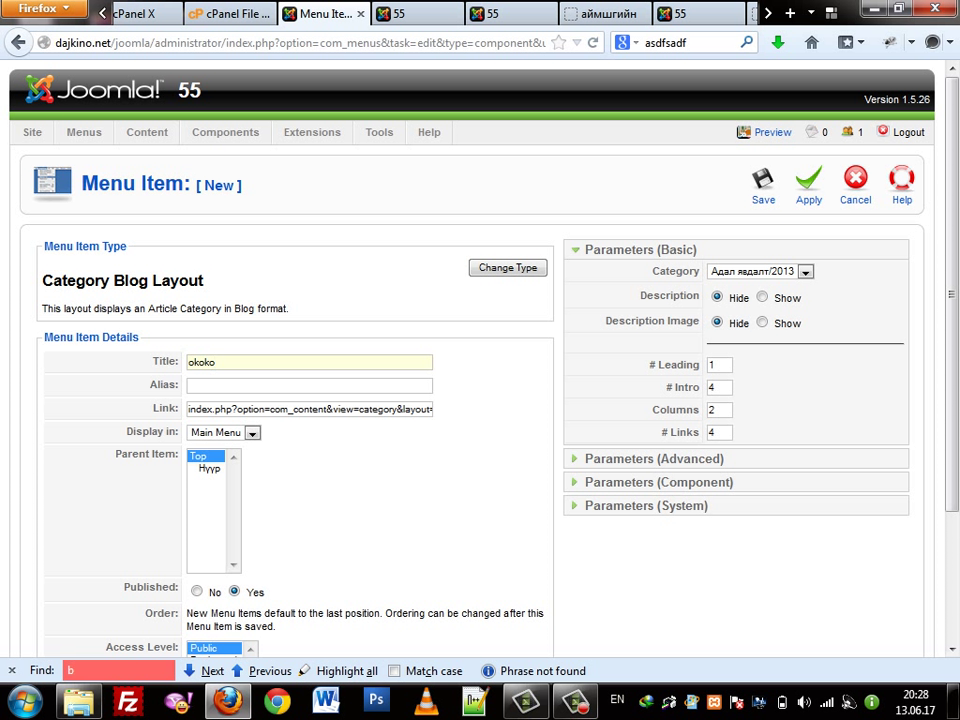
pyautogui.press('BackSpace')
# Review the basic blog layout parameters and save the okok menu item
pyautogui.click(716, 365)
pyautogui.click(716, 387)
pyautogui.press('Tab')
pyautogui.press('Tab')
pyautogui.hotkey('shift', 'Tab')
pyautogui.hotkey('shift', 'Tab')
pyautogui.hotkey('shift', 'Tab')
pyautogui.click(763, 183)
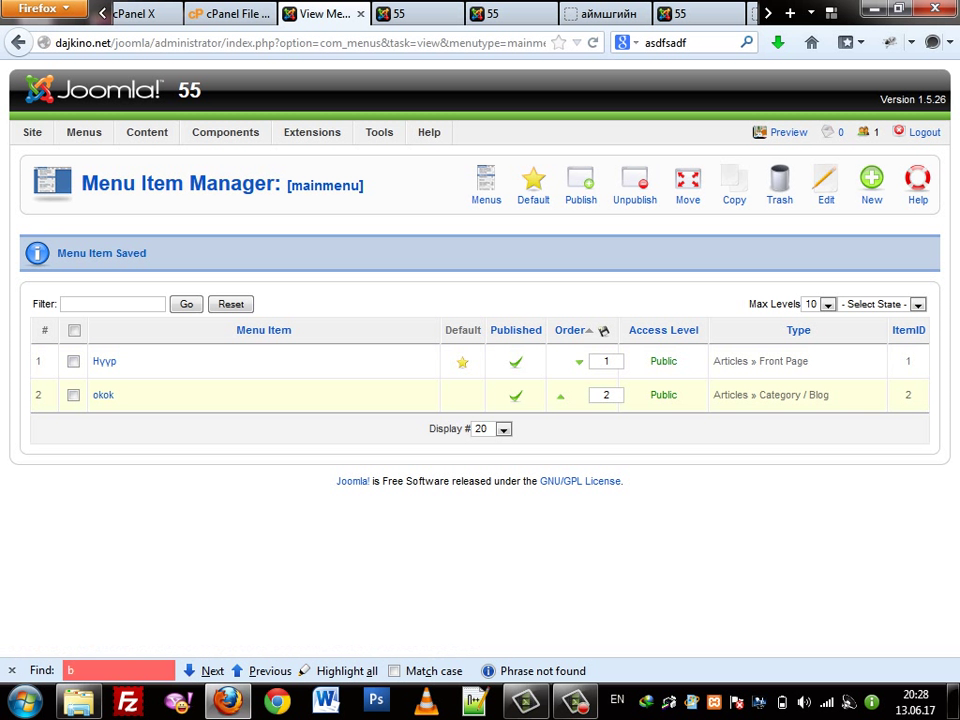
# Start a new article from Content > Article Manager
pyautogui.moveTo(147, 132)
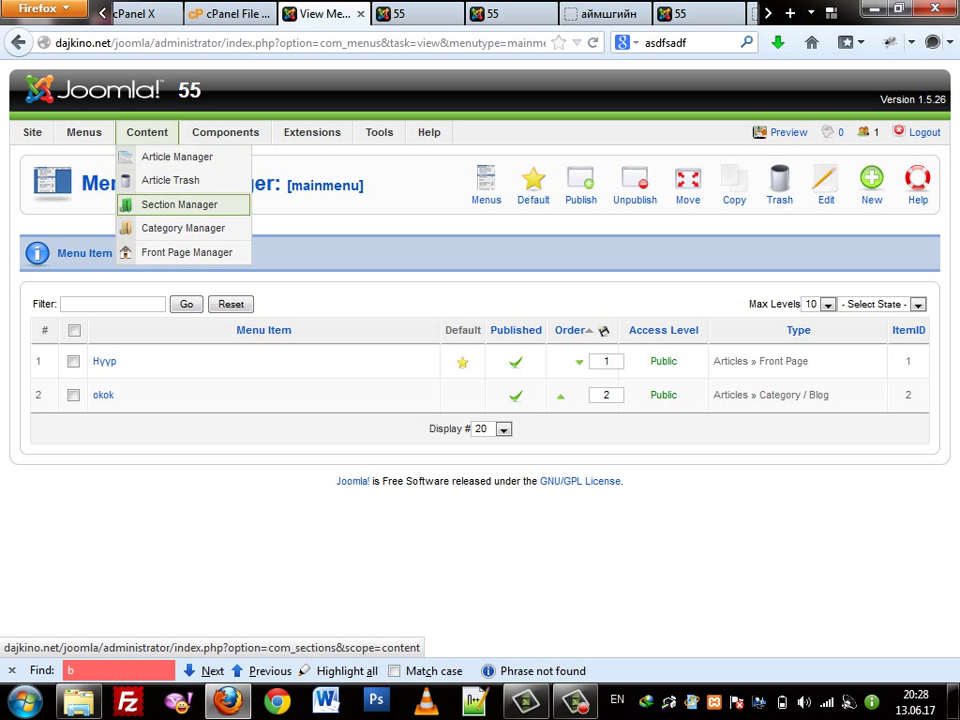
pyautogui.click(175, 157)
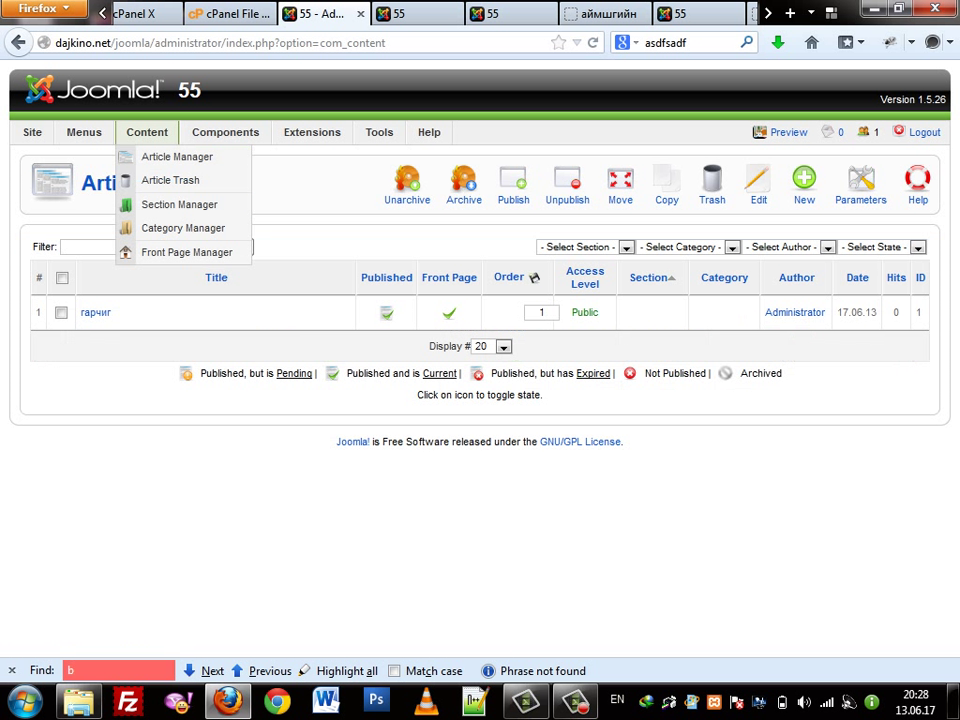
pyautogui.click(177, 157)
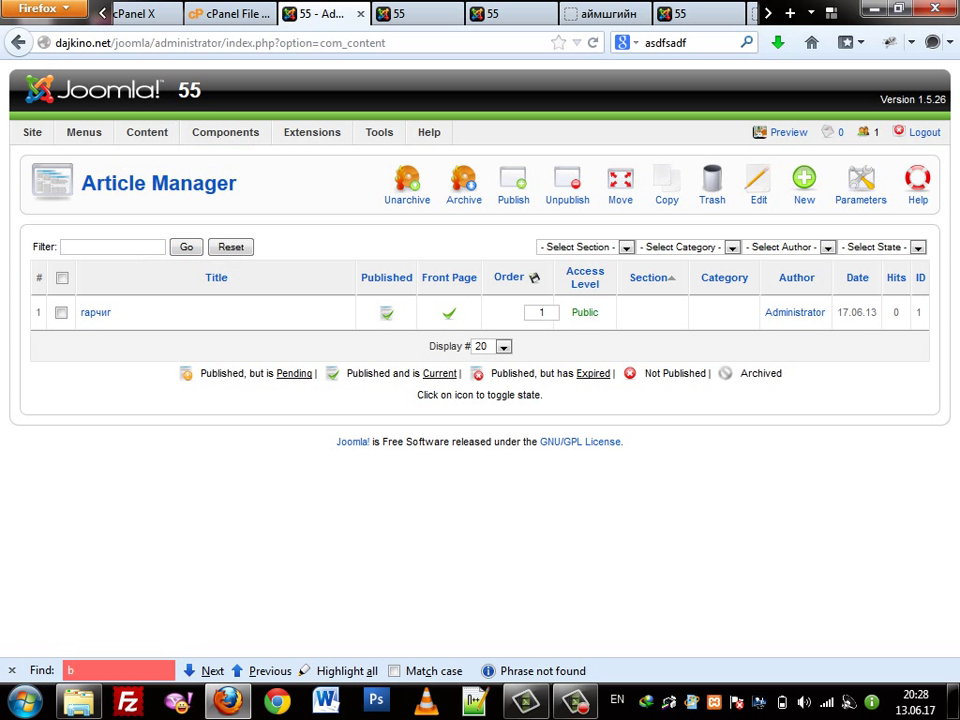
pyautogui.click(804, 183)
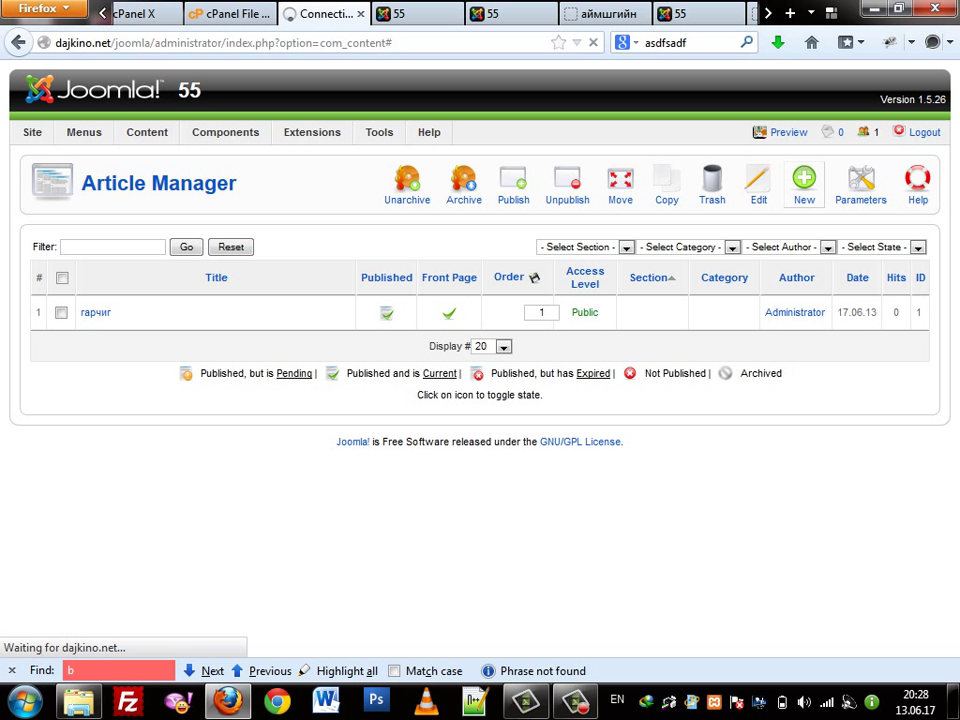
# Title the article asdfasdf in section Адал явдалт, category 2013
pyautogui.click(190, 255)
pyautogui.write('asdfasdf')
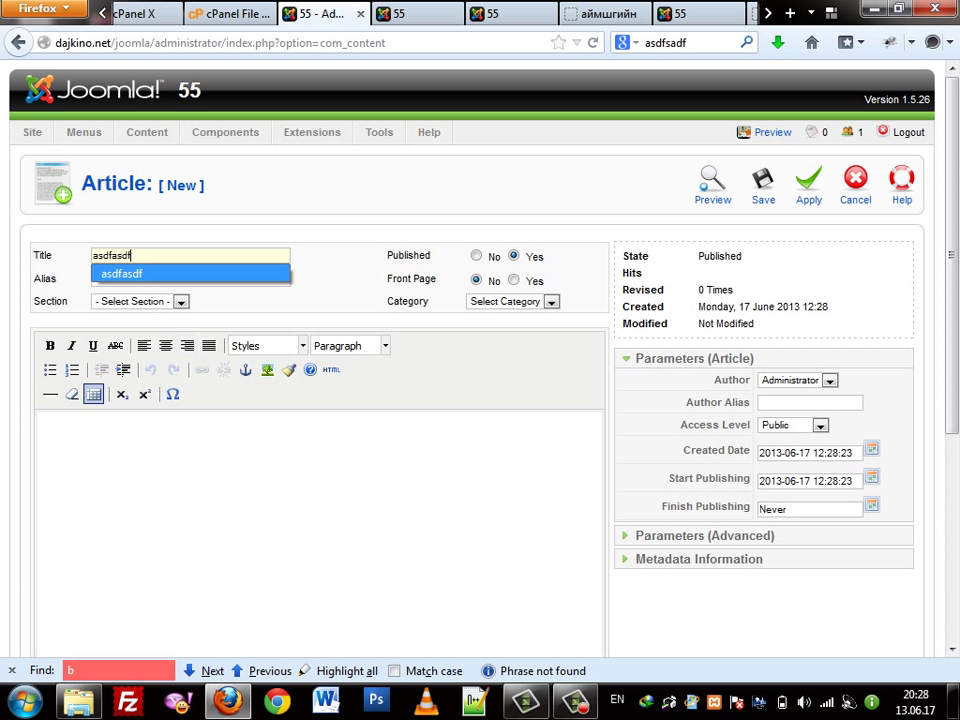
pyautogui.click(140, 301)
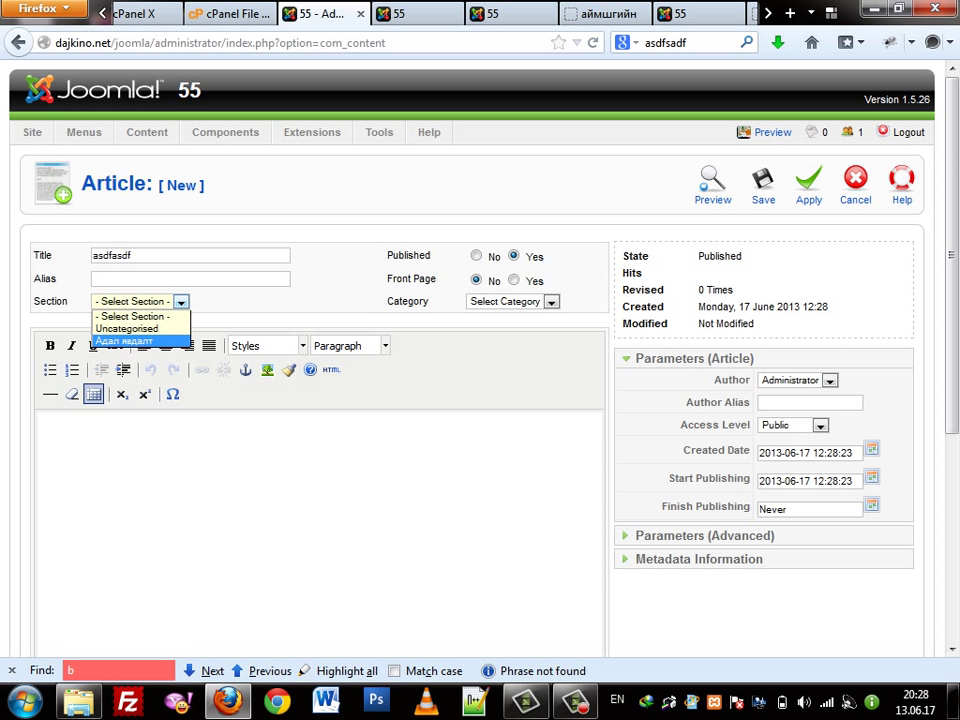
pyautogui.click(125, 341)
pyautogui.click(508, 301)
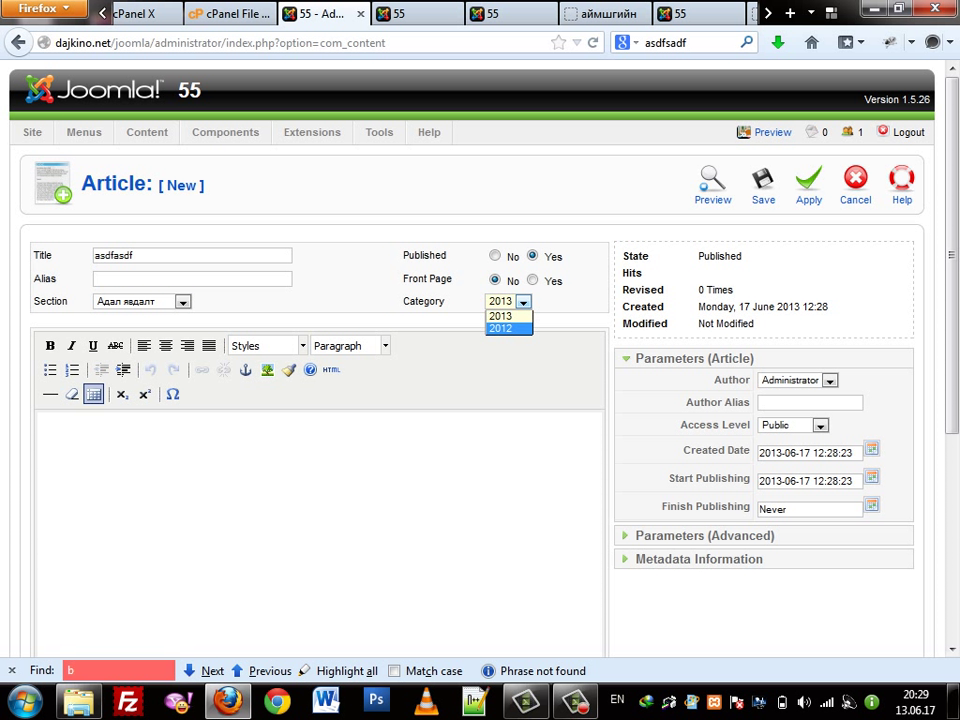
pyautogui.click(500, 316)
# Fill the body with repeated sadfsdfsadf filler lines and insert a Read more break after the fifth line
pyautogui.write('sadfsdfsadf')
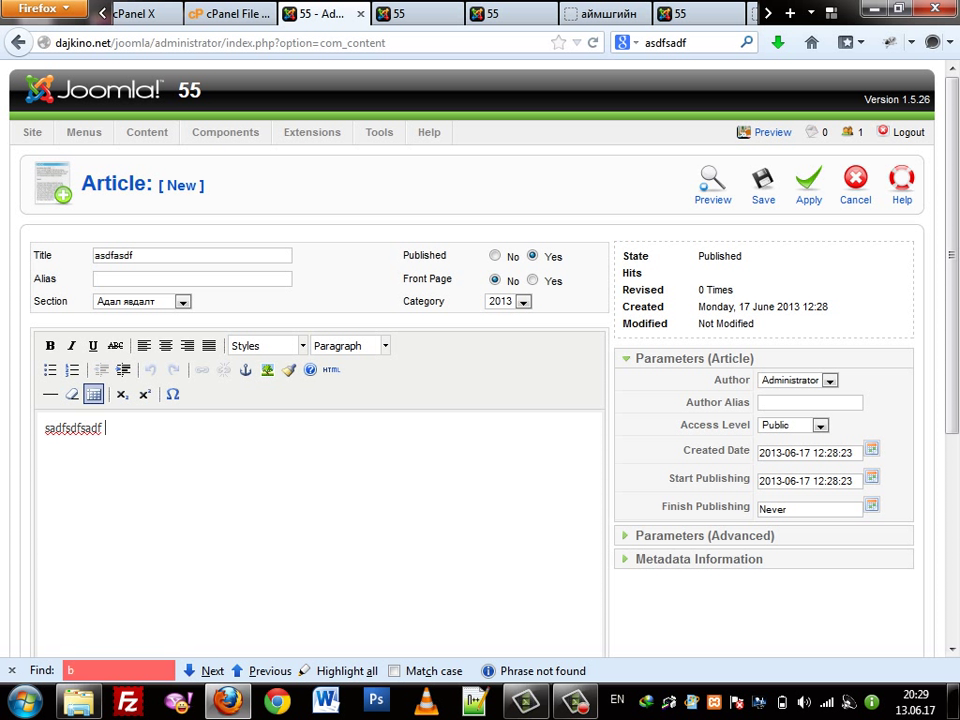
pyautogui.hotkey('ctrl', 'a')
pyautogui.hotkey('ctrl', 'c')
pyautogui.hotkey('ctrl', 'v')
pyautogui.hotkey('ctrl', 'v')
pyautogui.hotkey('ctrl', 'v')
pyautogui.hotkey('ctrl', 'v')
pyautogui.hotkey('ctrl', 'v')
pyautogui.hotkey('ctrl', 'v')
pyautogui.hotkey('ctrl', 'v')
pyautogui.hotkey('ctrl', 'v')
pyautogui.hotkey('ctrl', 'v')
pyautogui.hotkey('ctrl', 'v')
pyautogui.hotkey('ctrl', 'v')
pyautogui.hotkey('ctrl', 'v')
pyautogui.hotkey('ctrl', 'v')
pyautogui.hotkey('ctrl', 'v')
pyautogui.hotkey('ctrl', 'v')
pyautogui.hotkey('ctrl', 'v')
pyautogui.hotkey('ctrl', 'v')
pyautogui.hotkey('ctrl', 'v')
pyautogui.hotkey('ctrl', 'v')
pyautogui.hotkey('ctrl', 'v')
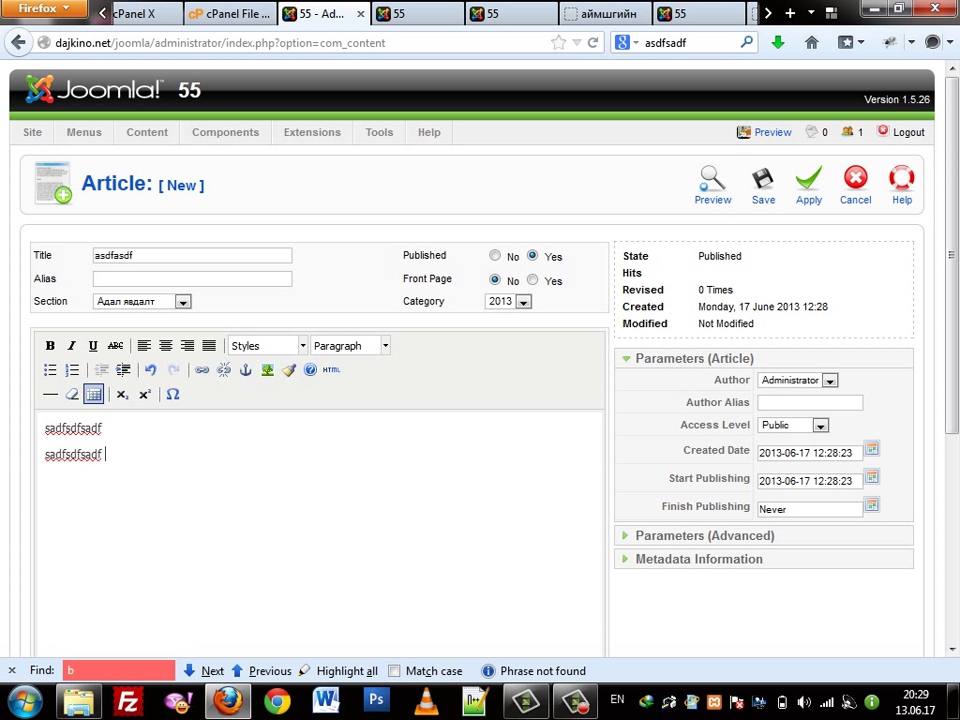
pyautogui.hotkey('ctrl', 'v')
pyautogui.hotkey('ctrl', 'v')
pyautogui.hotkey('ctrl', 'v')
pyautogui.hotkey('ctrl', 'v')
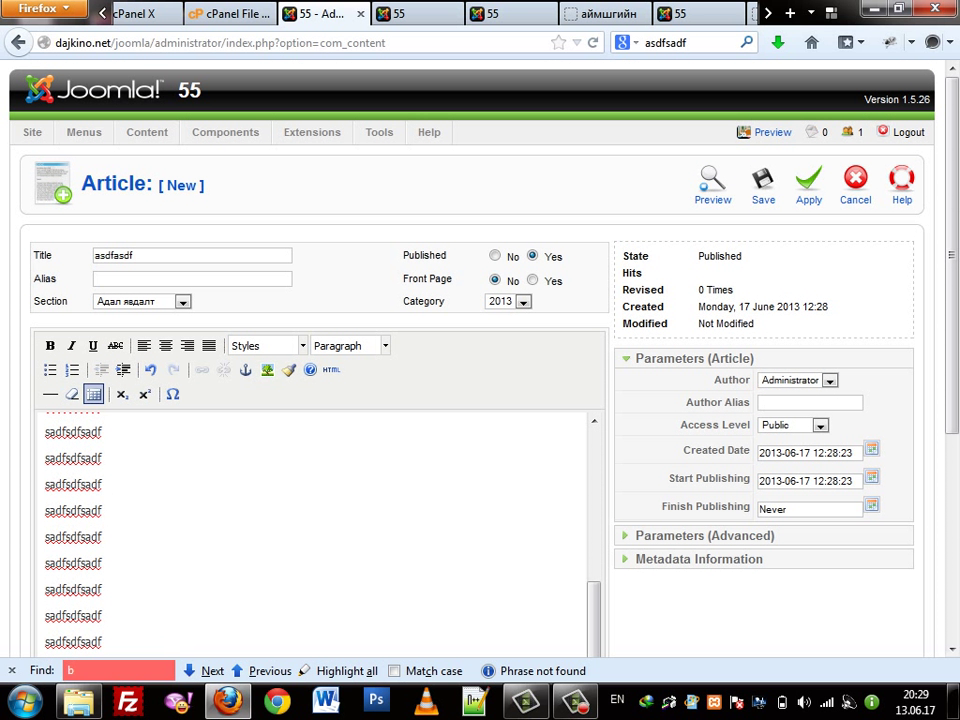
pyautogui.scroll(-5, 480, 350)
pyautogui.scroll(8, 300, 330)
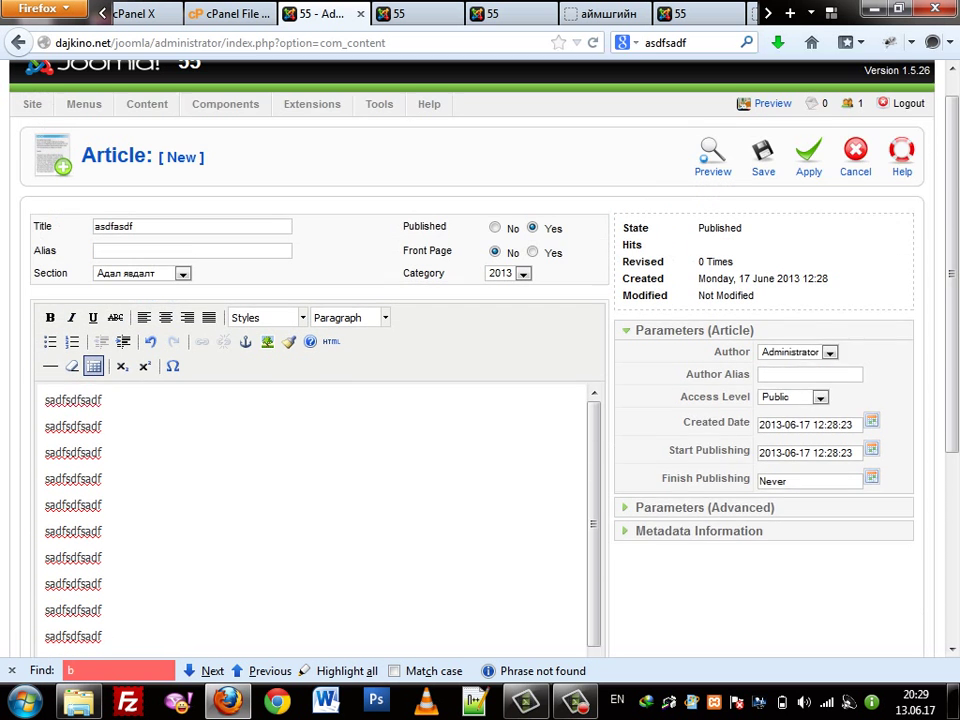
pyautogui.scroll(-5, 480, 350)
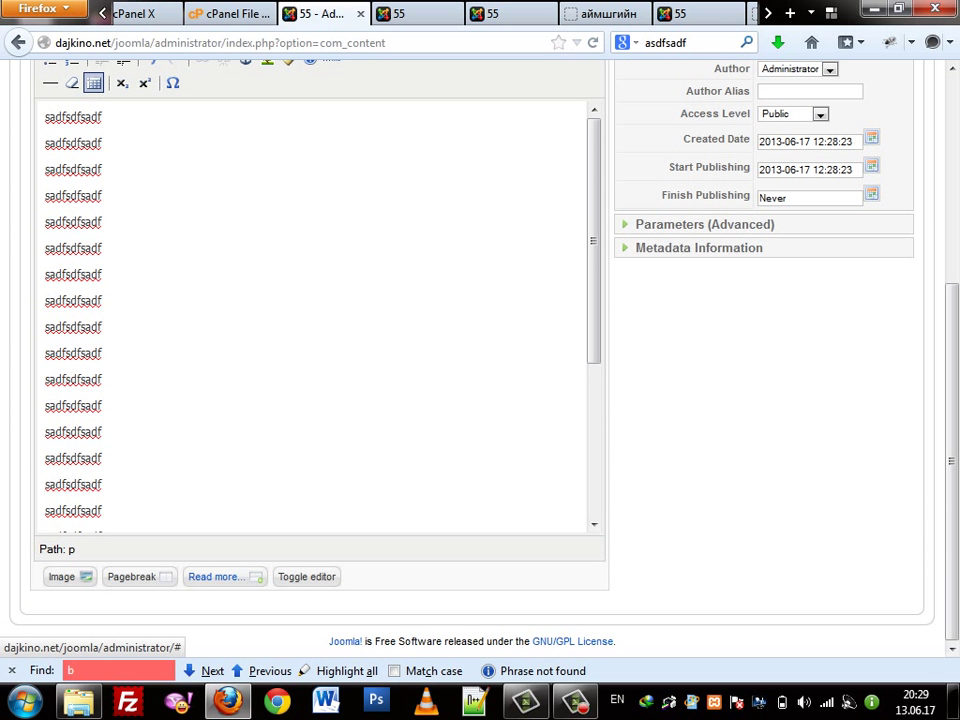
pyautogui.click(215, 576)
pyautogui.scroll(5, 215, 576)
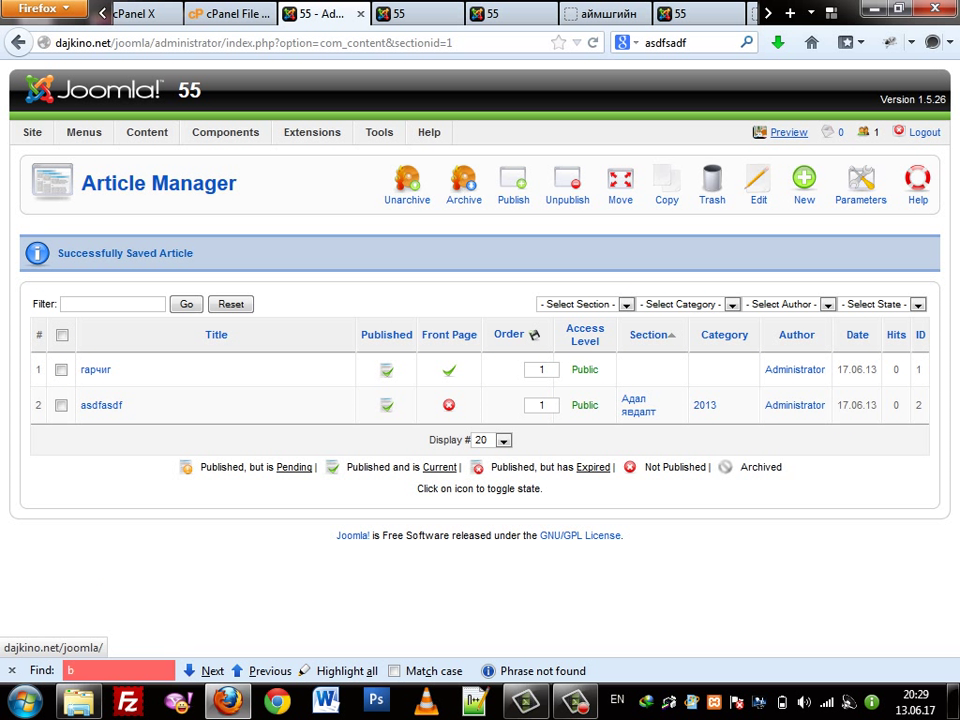
# View the okok page on the live site, then return to the administration tab
pyautogui.click(788, 132)
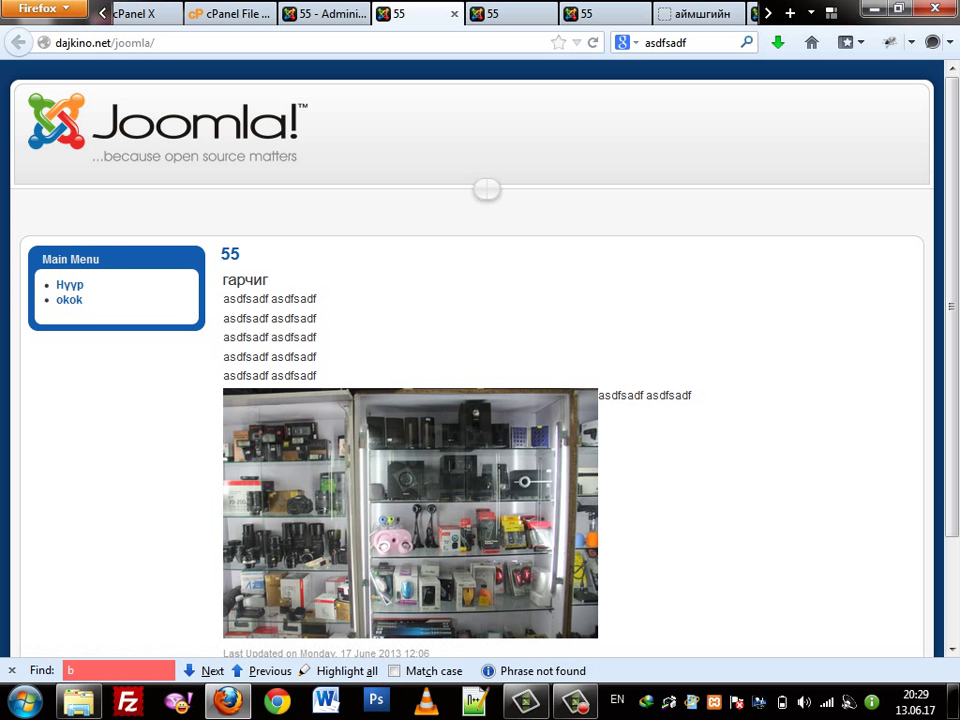
pyautogui.click(69, 300)
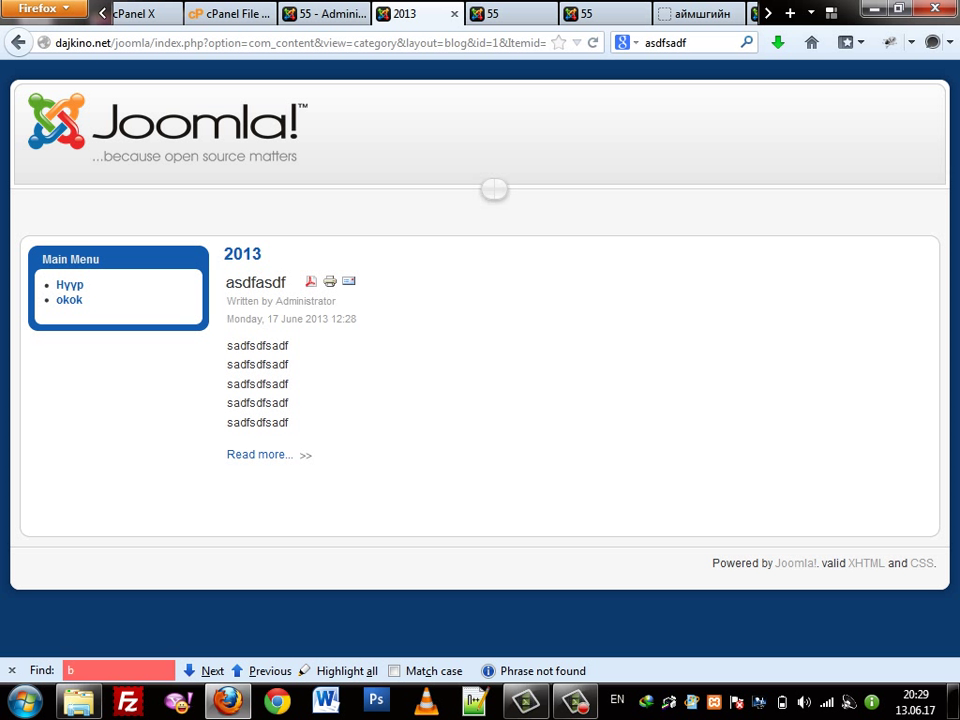
pyautogui.click(322, 13)
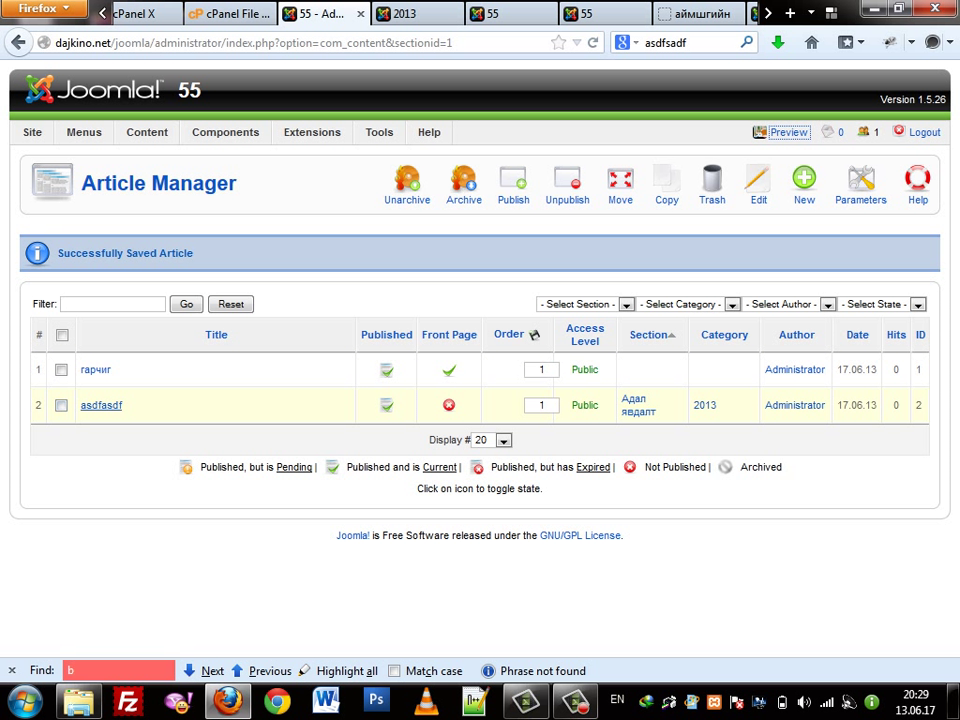
# Copy the asdfasdf article into Адал явдалт / 2013
pyautogui.click(61, 405)
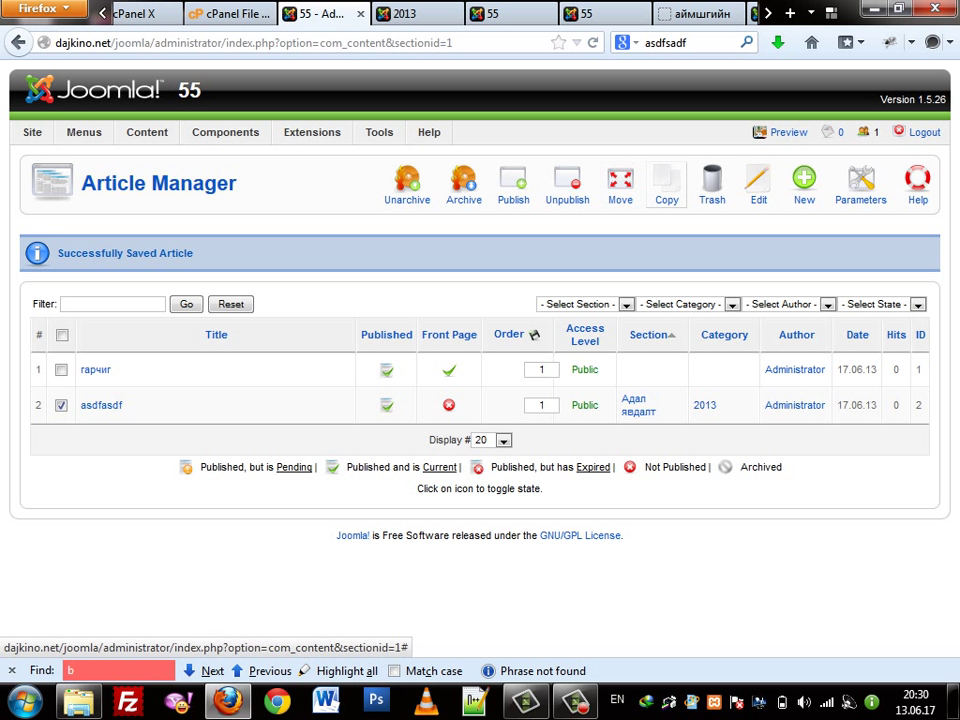
pyautogui.click(667, 186)
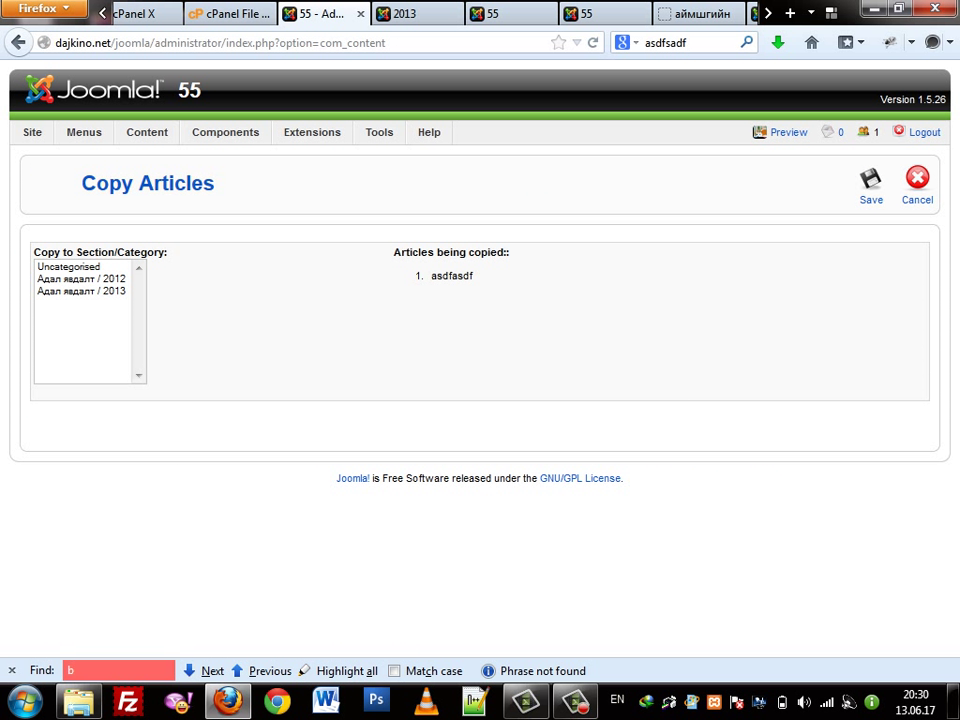
pyautogui.click(81, 291)
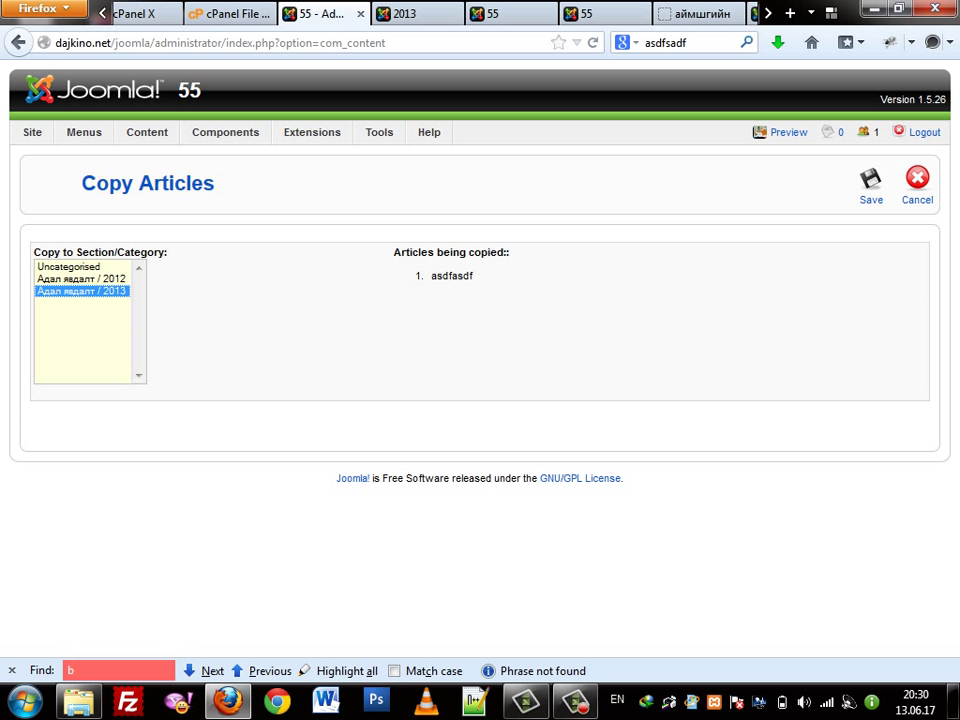
pyautogui.click(870, 185)
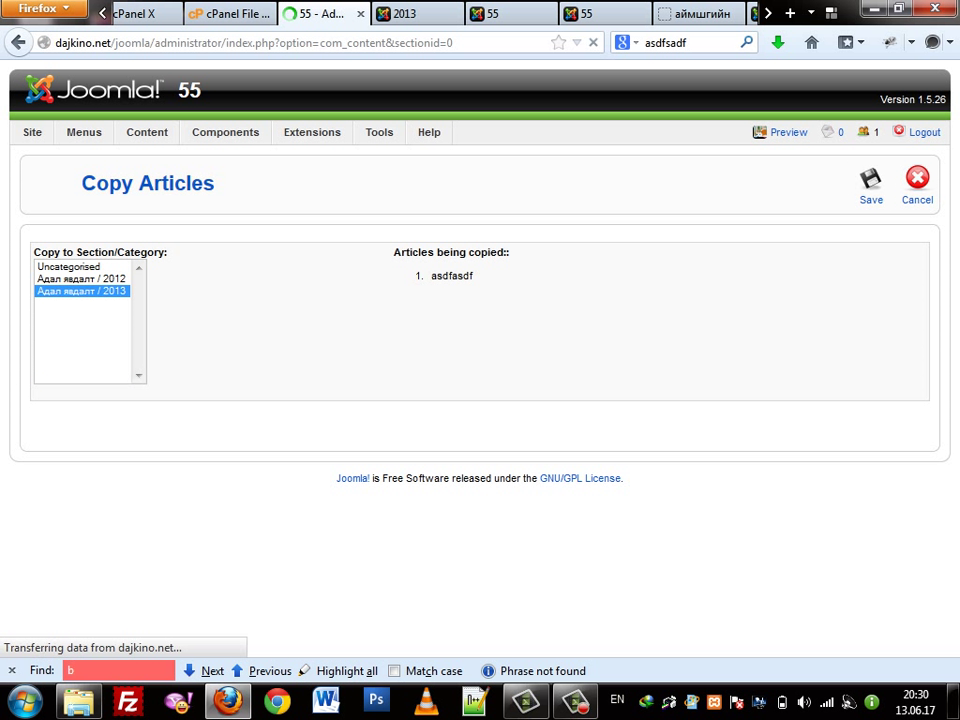
# Copy both asdfasdf articles into Адал явдалт / 2013, making four
pyautogui.click(61, 441)
pyautogui.click(61, 405)
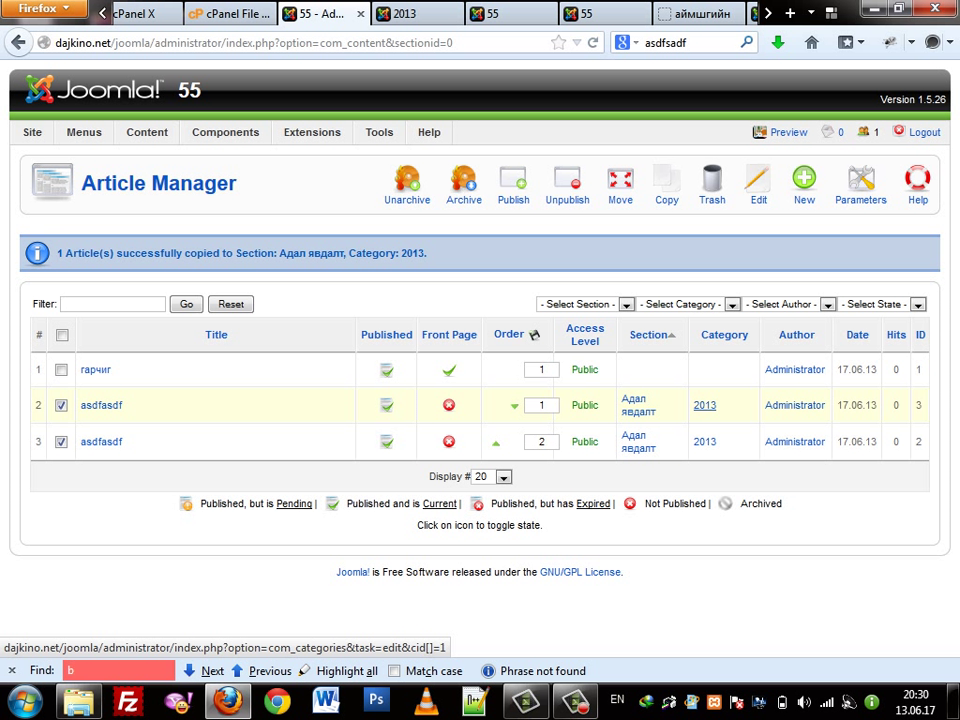
pyautogui.click(667, 183)
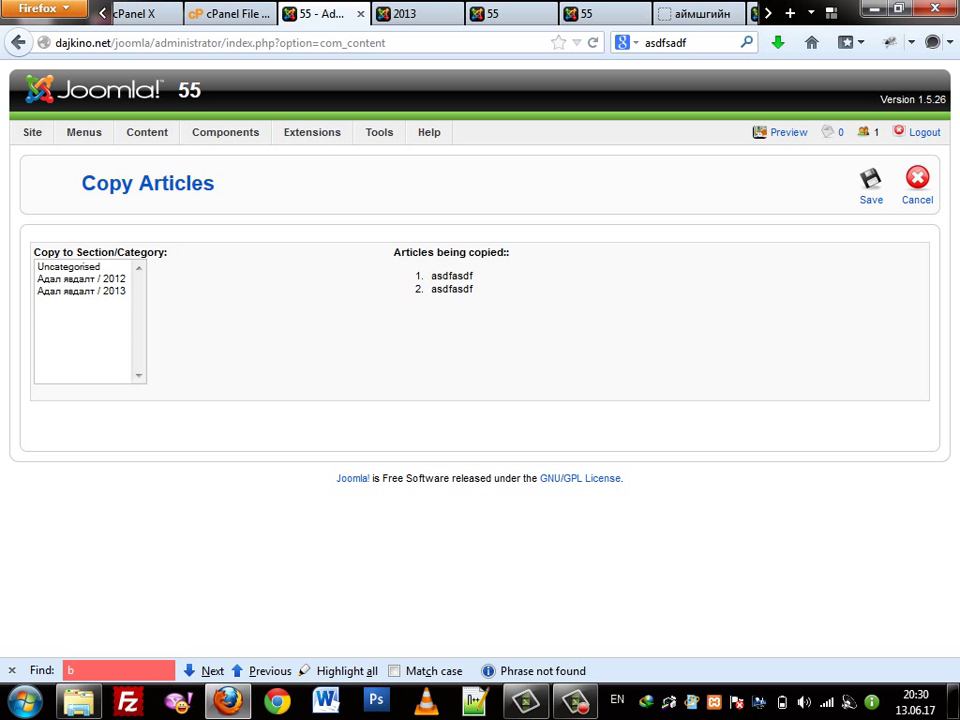
pyautogui.click(81, 290)
pyautogui.click(871, 183)
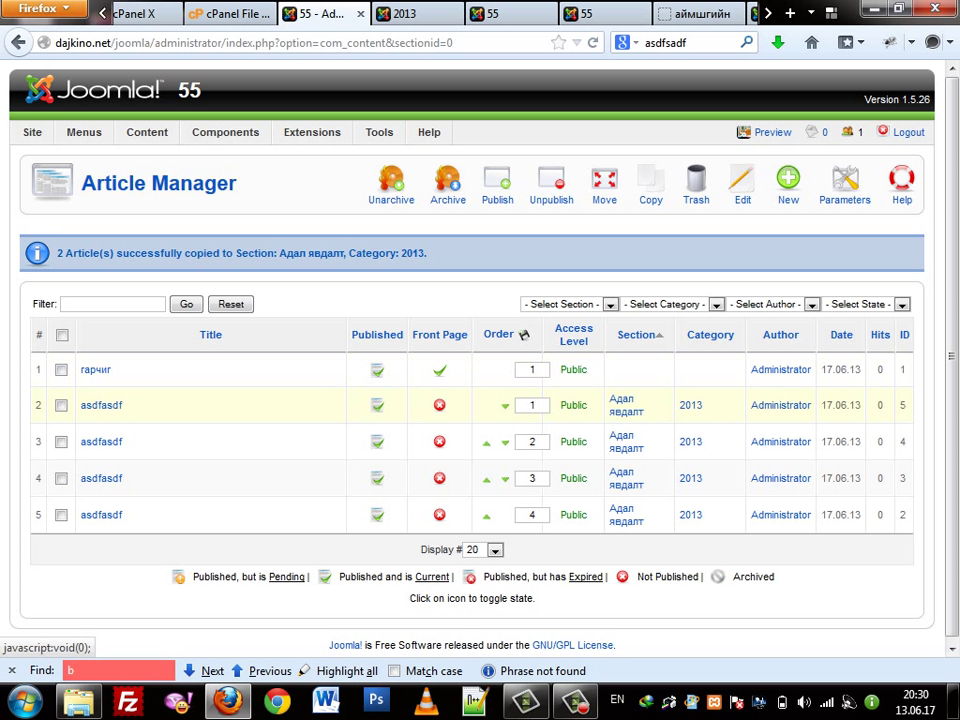
# Copy all four asdfasdf articles into Адал явдалт / 2013 for eight, then preview the site
pyautogui.click(61, 405)
pyautogui.click(61, 441)
pyautogui.click(61, 478)
pyautogui.click(61, 515)
pyautogui.click(651, 185)
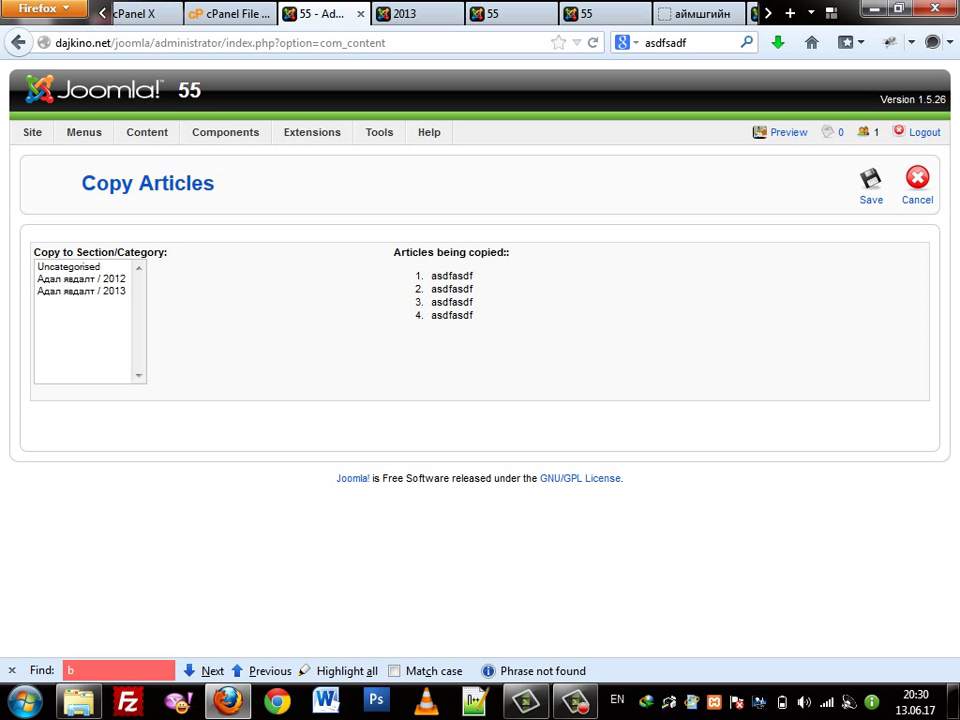
pyautogui.click(81, 290)
pyautogui.click(870, 185)
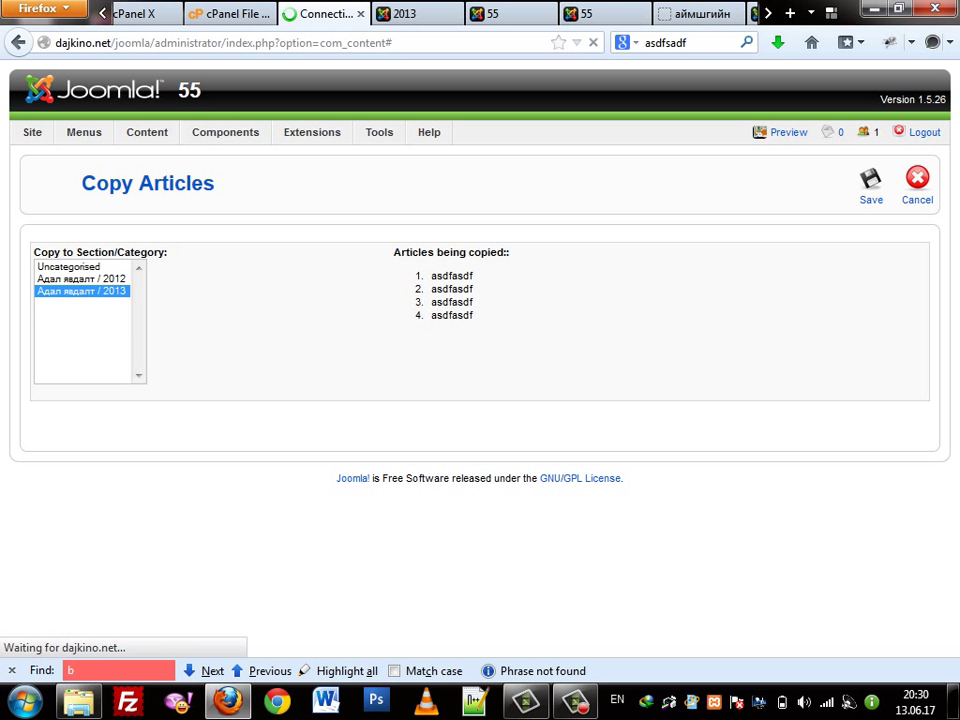
pyautogui.scroll(-1, 480, 400)
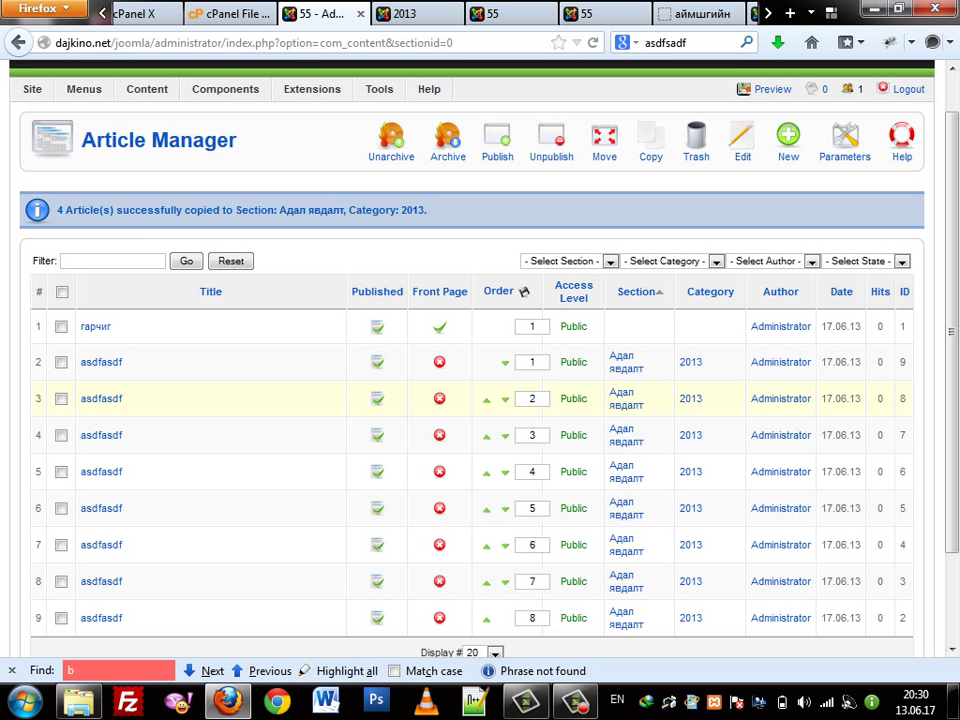
pyautogui.scroll(1, 480, 400)
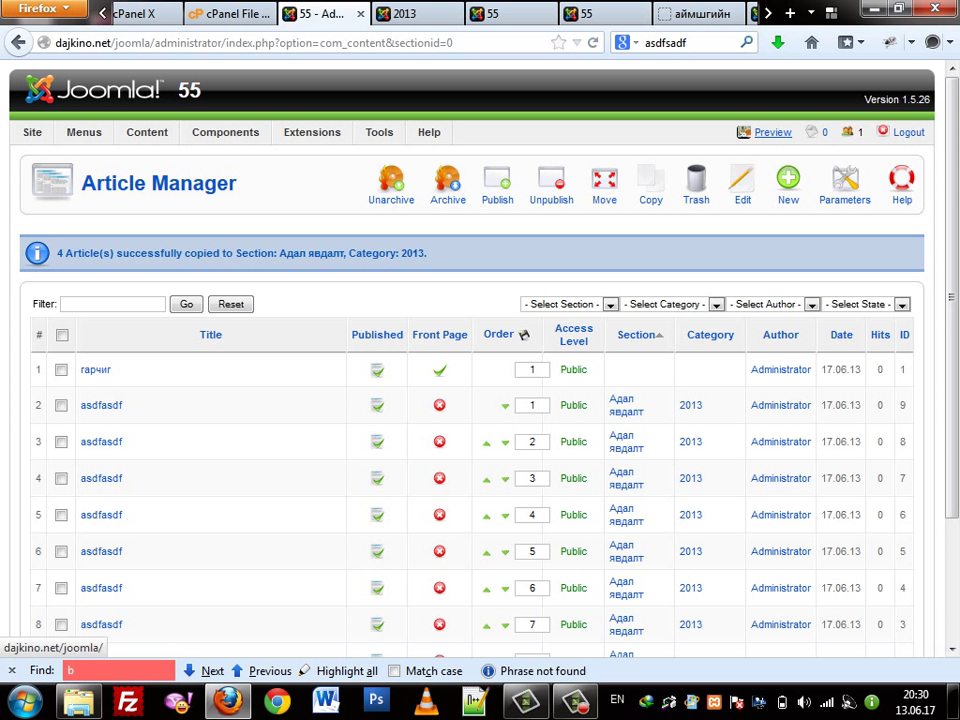
pyautogui.click(773, 132)
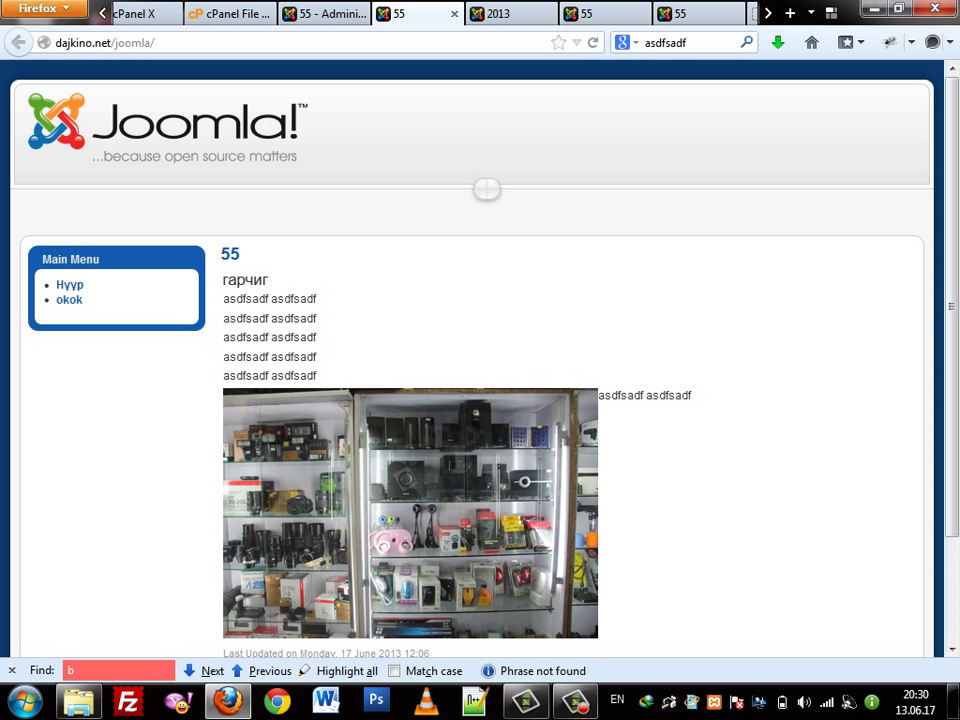
pyautogui.scroll(-2, 69, 193)
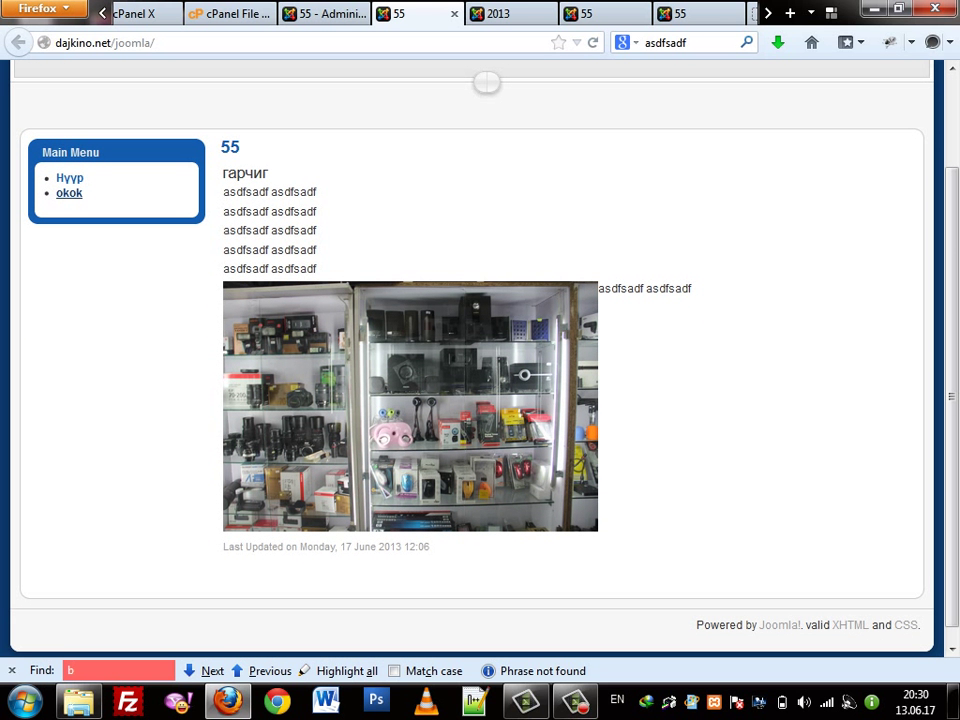
pyautogui.click(69, 193)
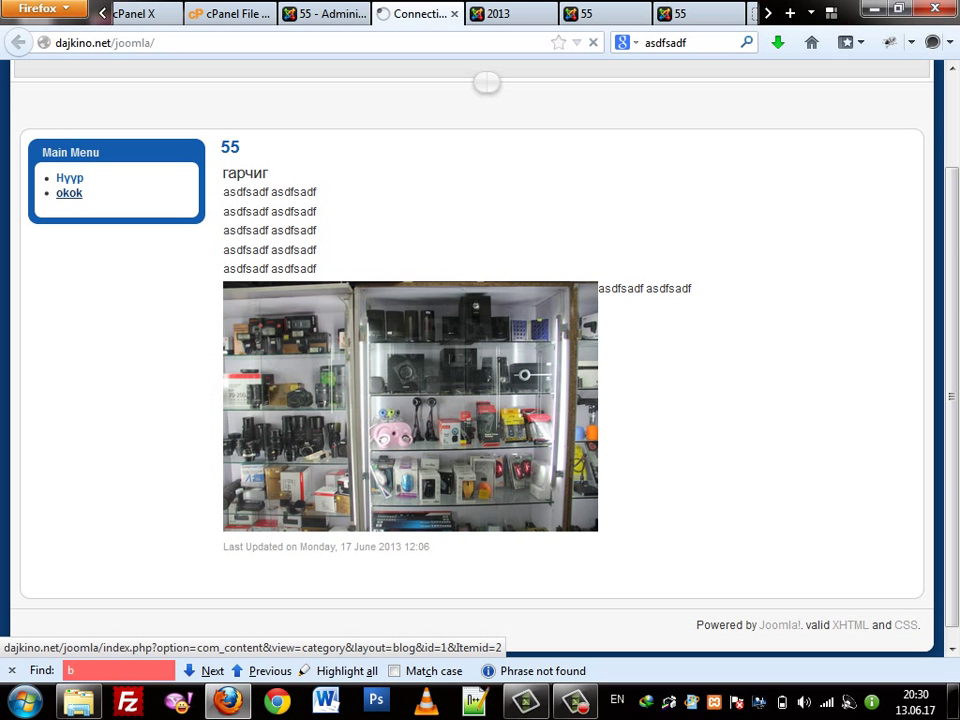
pyautogui.scroll(-5, 480, 360)
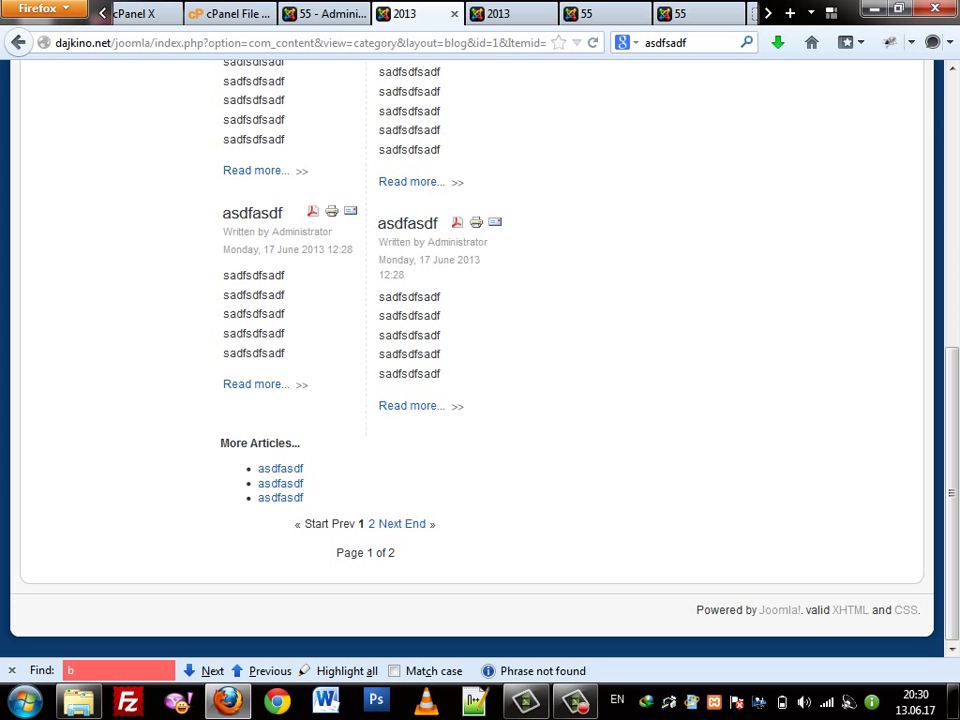
pyautogui.scroll(4, 480, 360)
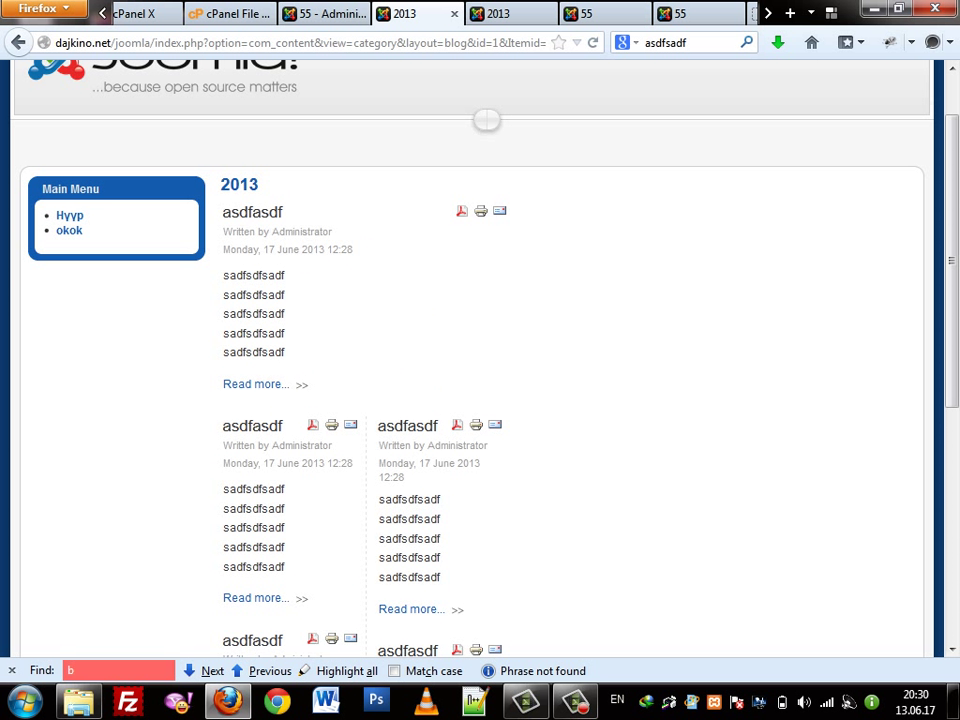
pyautogui.scroll(-5, 480, 360)
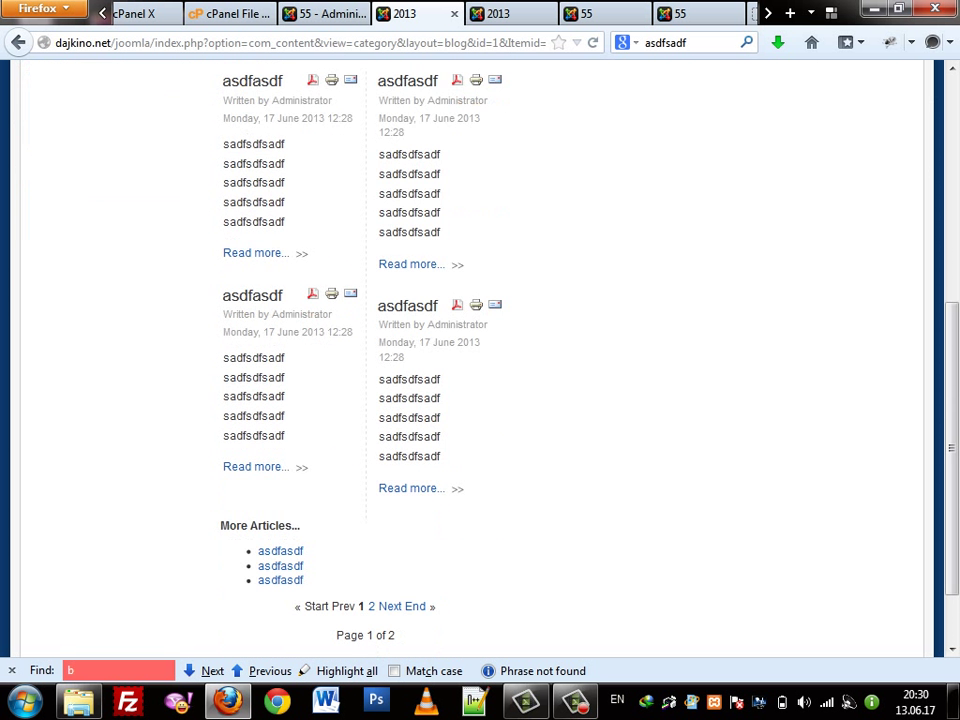
pyautogui.scroll(6, 480, 360)
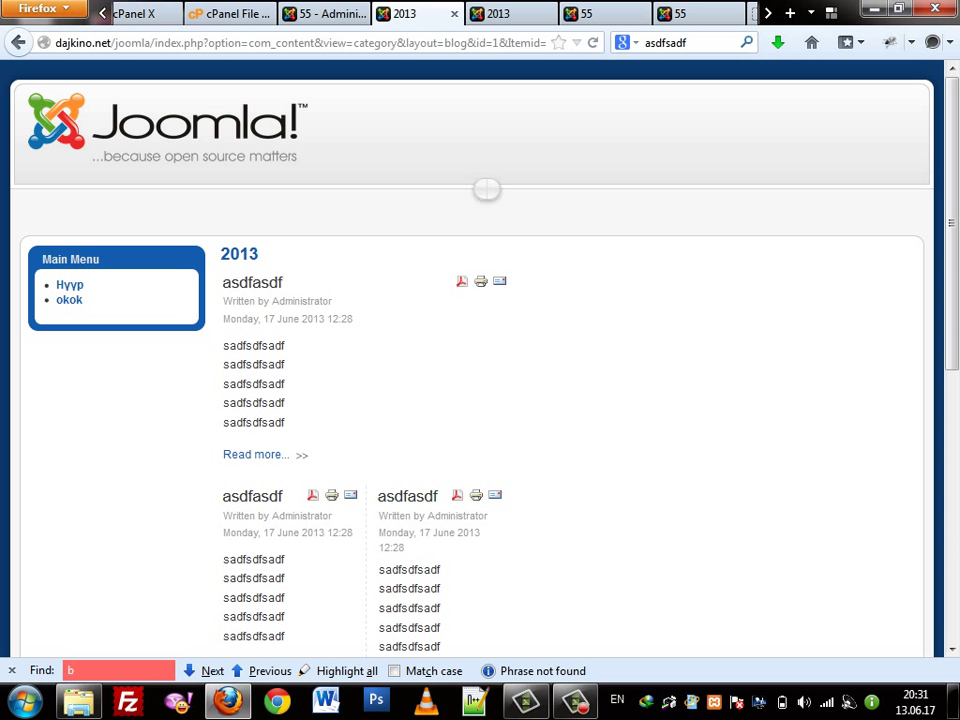
pyautogui.scroll(-4, 480, 360)
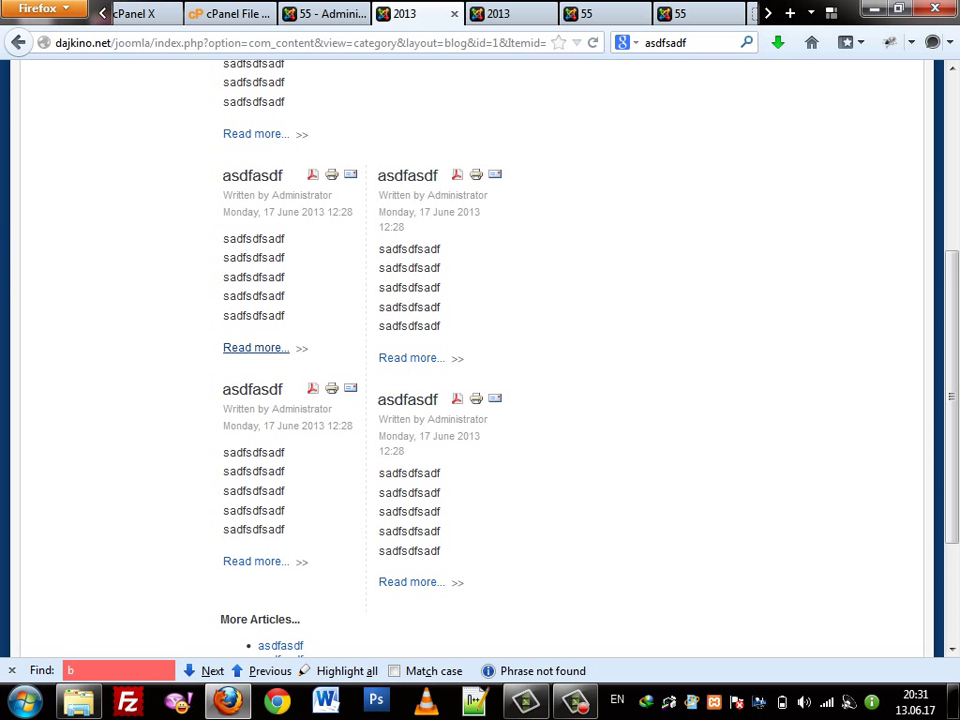
pyautogui.scroll(-3, 280, 483)
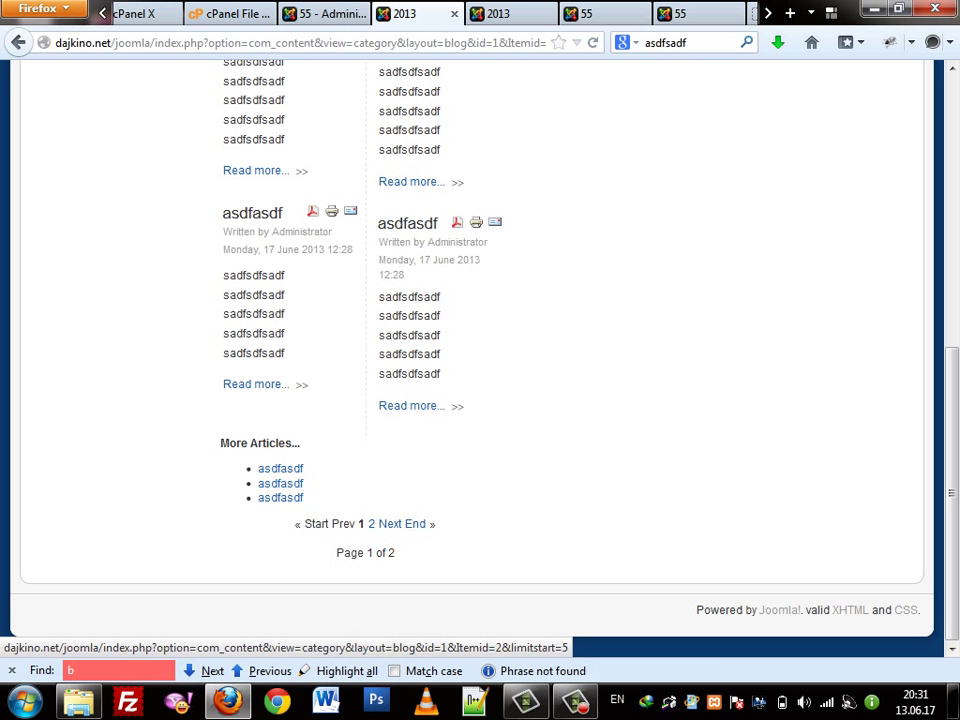
pyautogui.scroll(8, 415, 524)
pyautogui.scroll(-8, 480, 360)
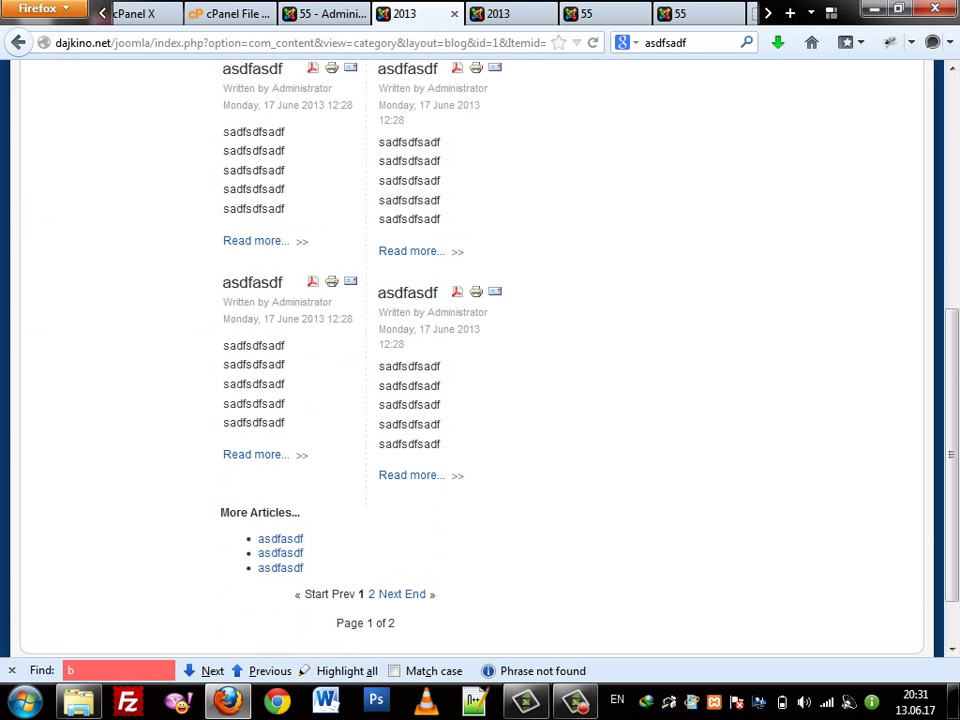
pyautogui.scroll(6, 480, 360)
pyautogui.scroll(-6, 480, 360)
pyautogui.scroll(2, 480, 360)
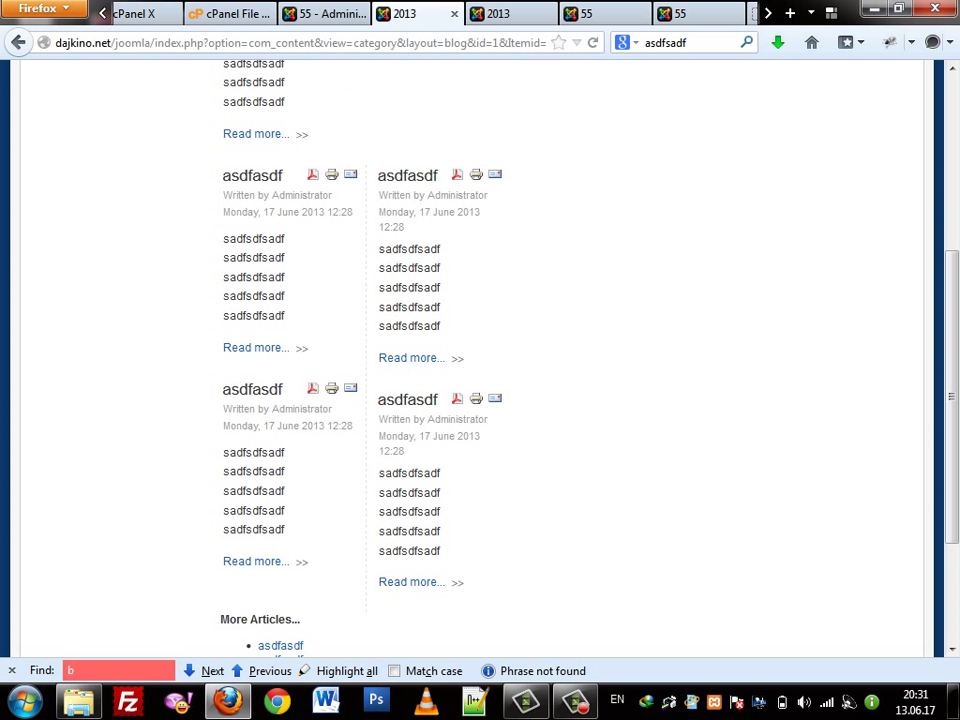
pyautogui.moveTo(378, 282); pyautogui.dragTo(441, 473)
pyautogui.click(441, 473)
pyautogui.click(325, 13)
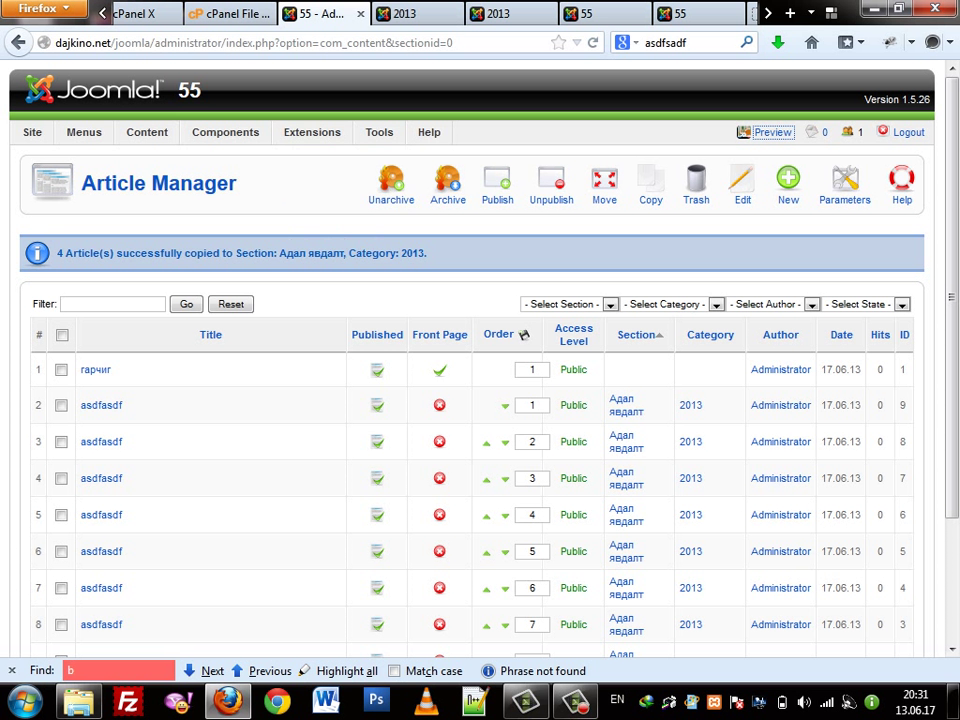
# Change the okok menu item's Columns from 2 to 4, apply, and reload the live 2013 blog
pyautogui.moveTo(84, 132)
pyautogui.click(105, 204)
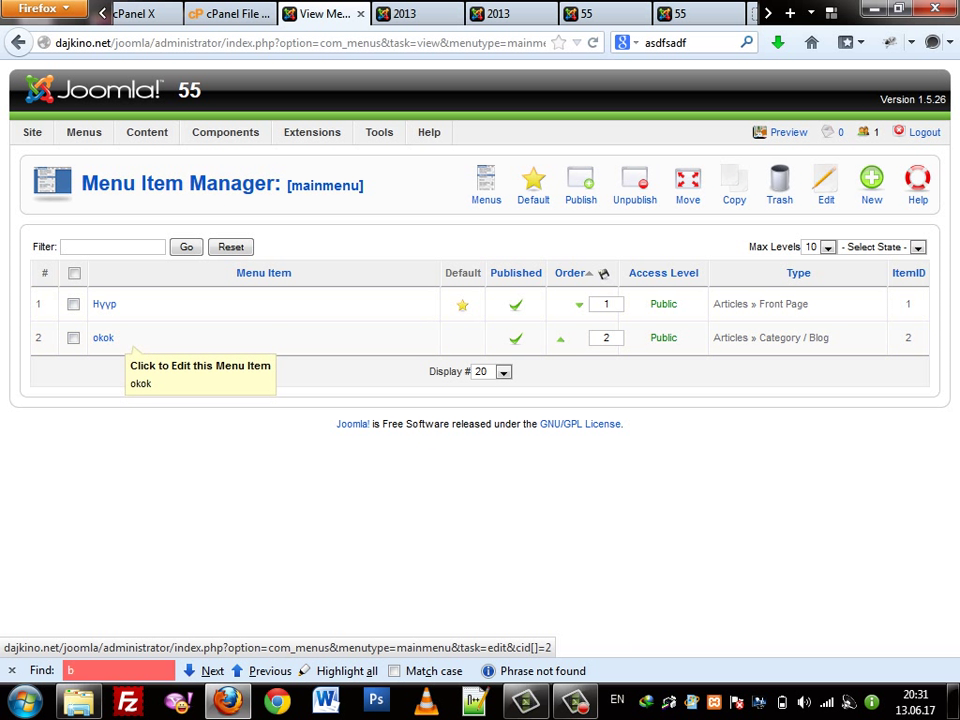
pyautogui.click(103, 338)
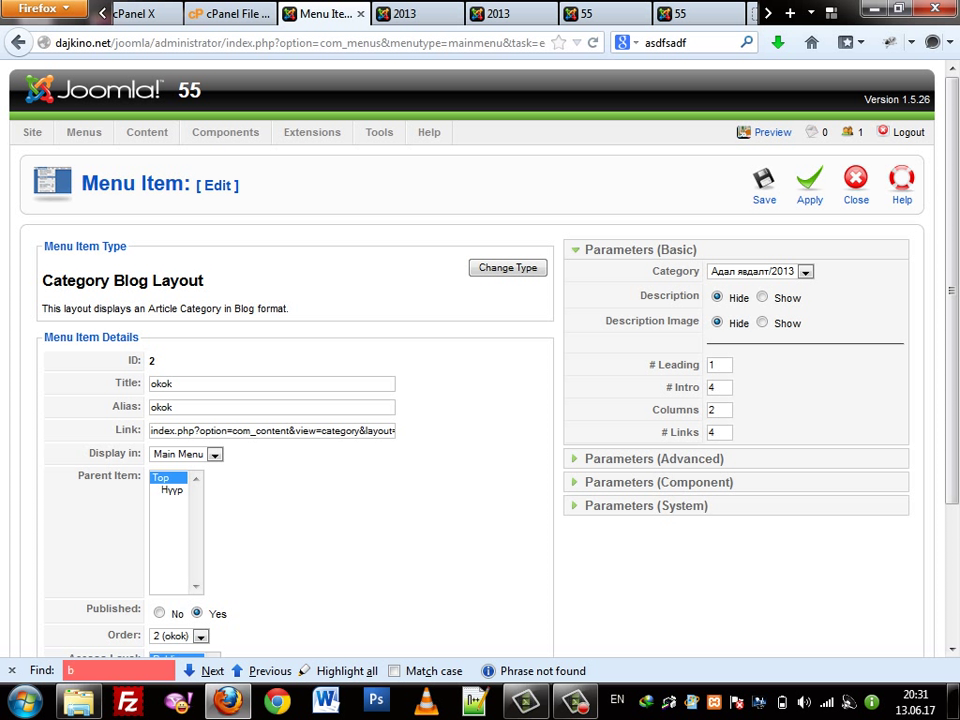
pyautogui.doubleClick(713, 410)
pyautogui.write('4')
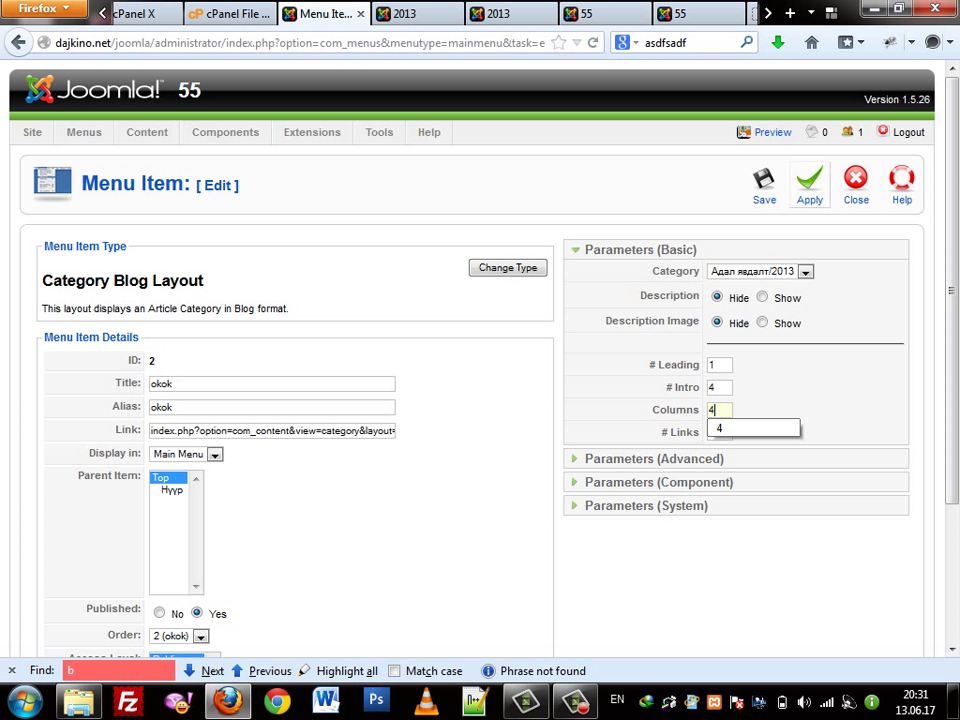
pyautogui.click(810, 182)
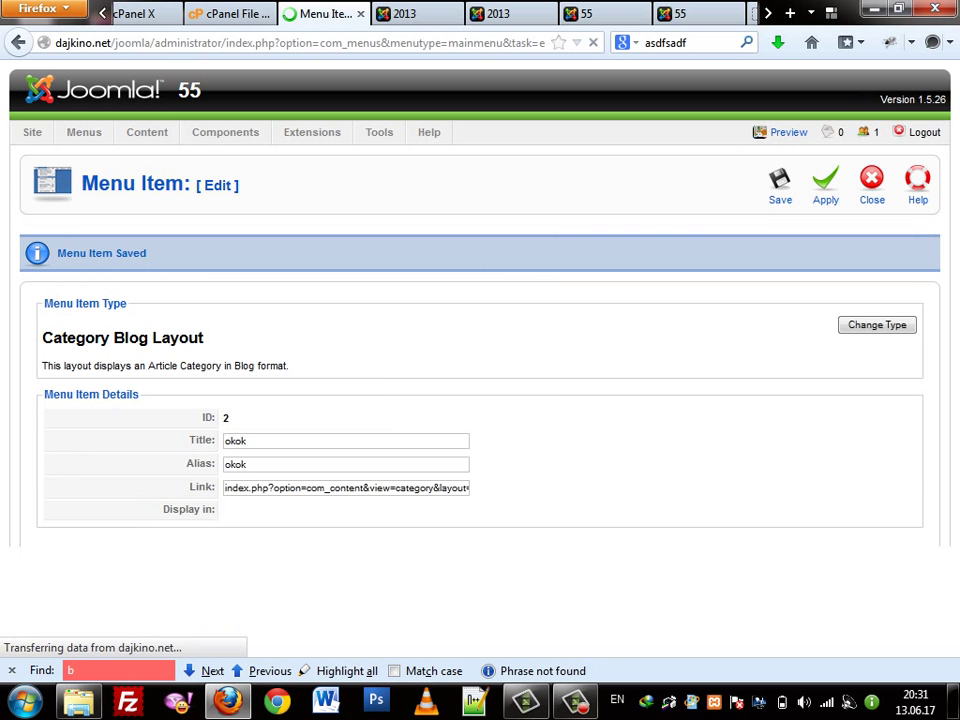
pyautogui.hotkey('ctrl', 'Tab')
pyautogui.rightClick(655, 252)
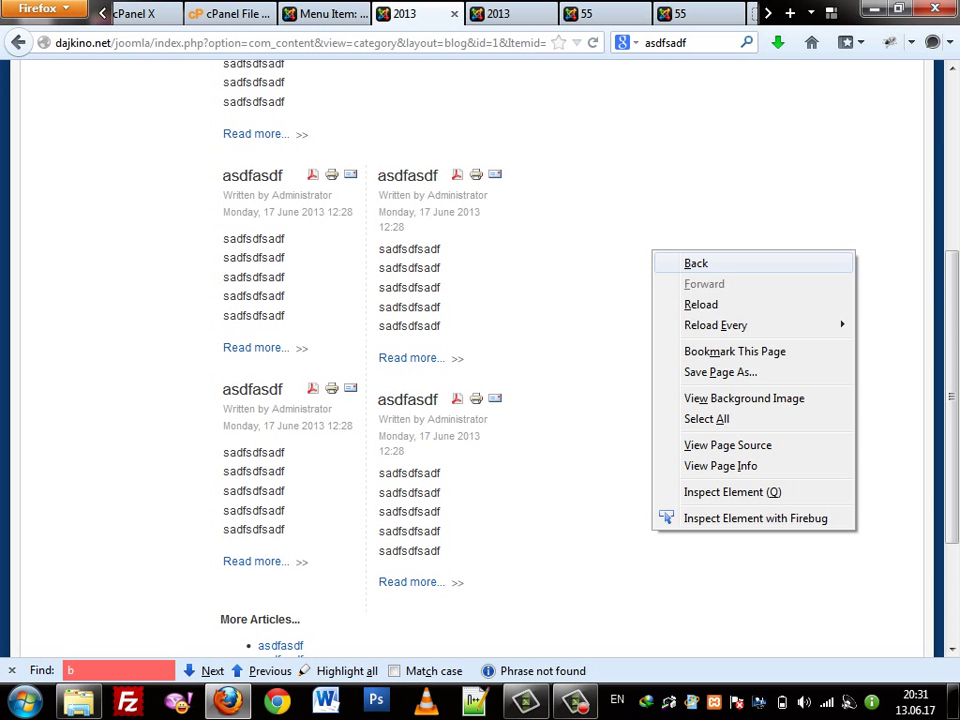
pyautogui.click(690, 302)
pyautogui.scroll(-5, 480, 350)
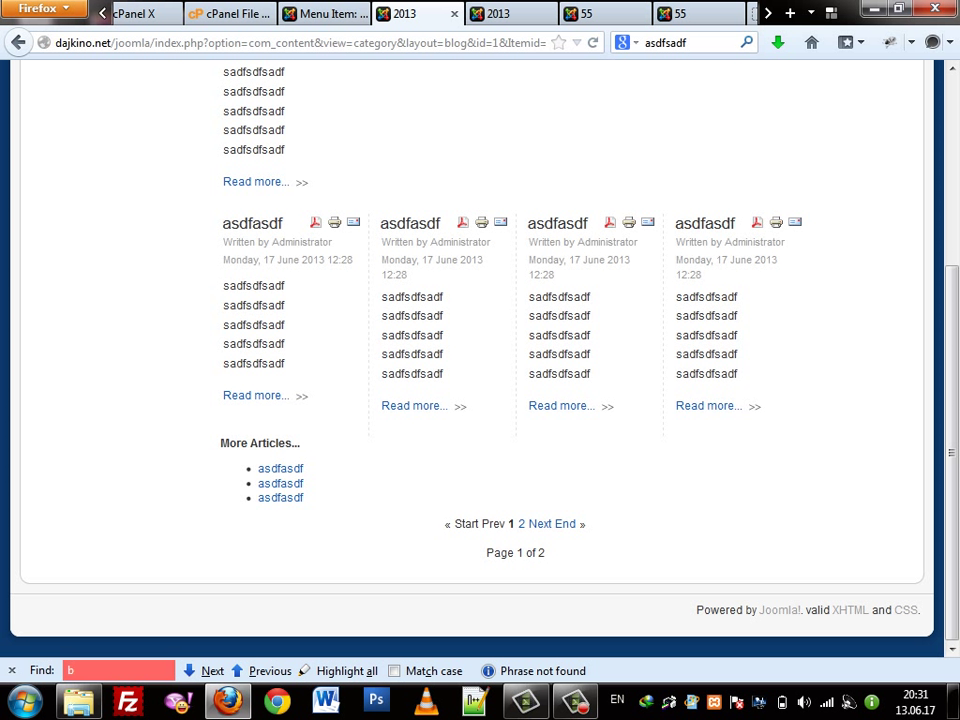
pyautogui.hotkey('ctrl', 'shift', 'Tab')
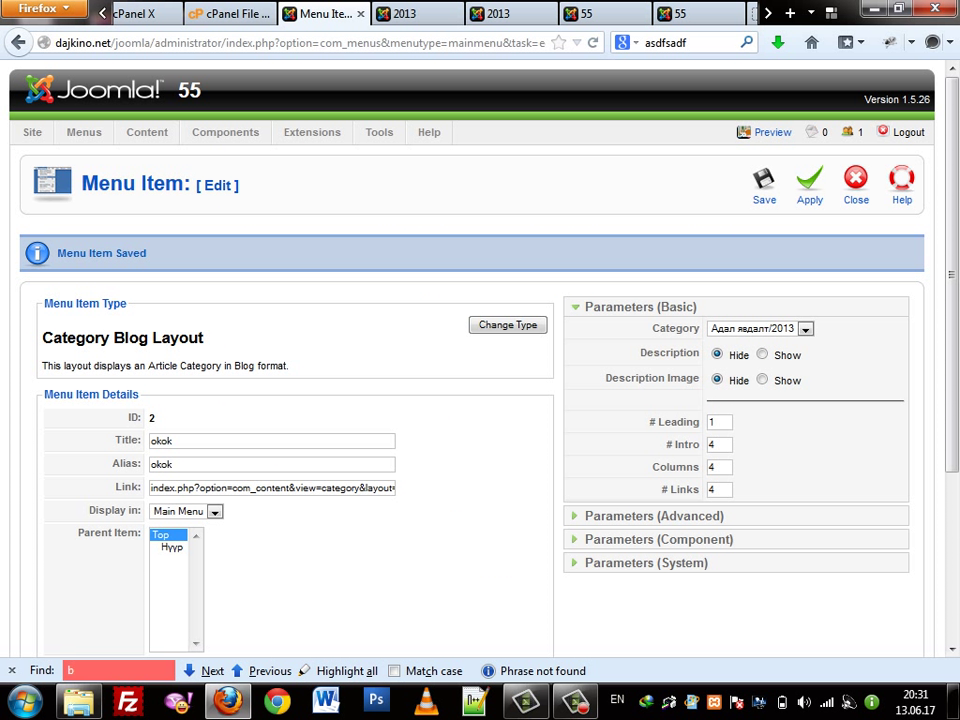
pyautogui.press('Tab')
pyautogui.write('8')
pyautogui.click(810, 185)
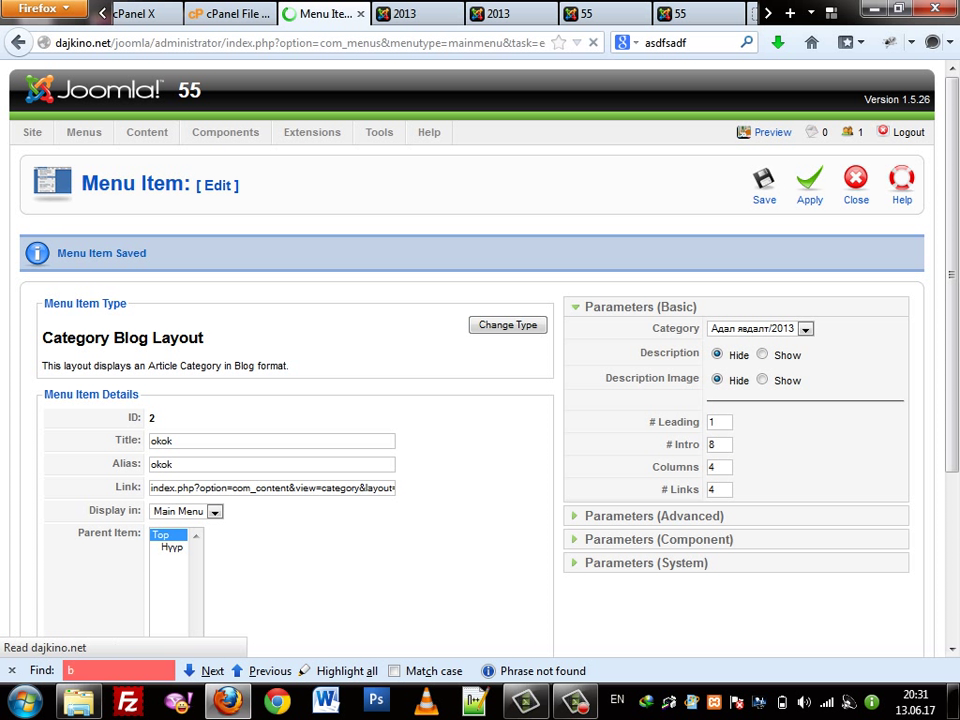
pyautogui.hotkey('ctrl', 'Tab')
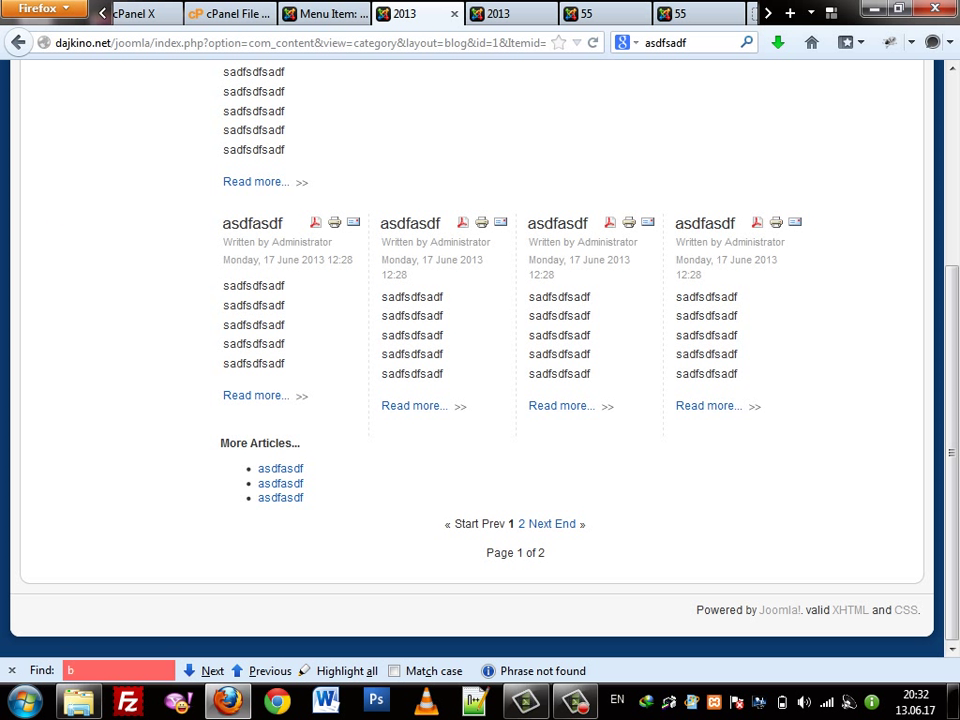
pyautogui.rightClick(546, 133)
pyautogui.click(579, 186)
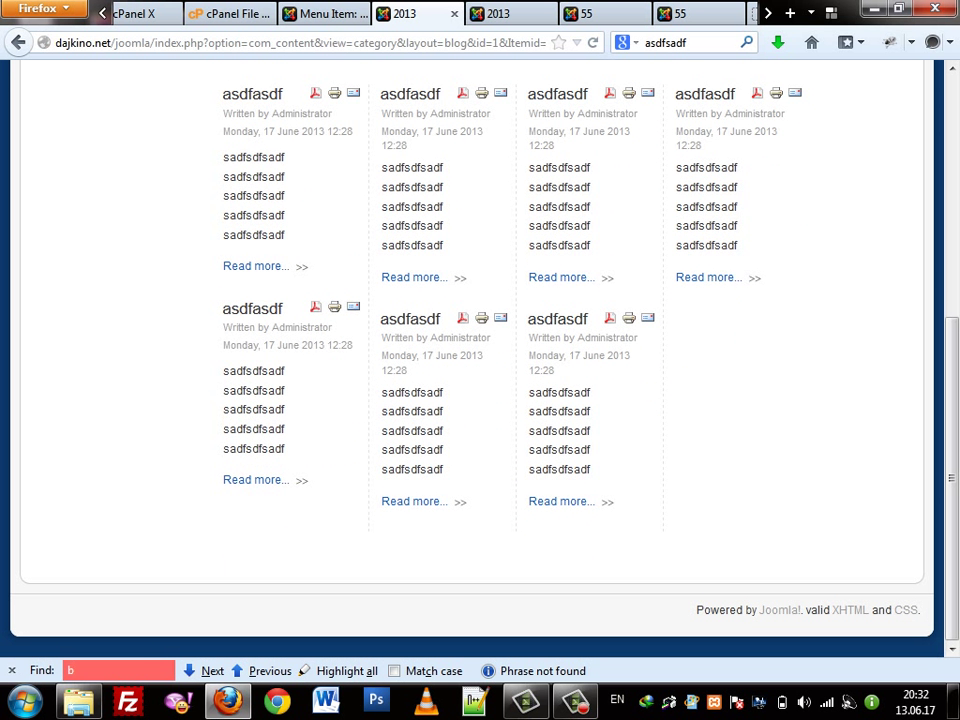
pyautogui.scroll(2, 480, 350)
pyautogui.scroll(-2, 480, 350)
pyautogui.scroll(7, 480, 350)
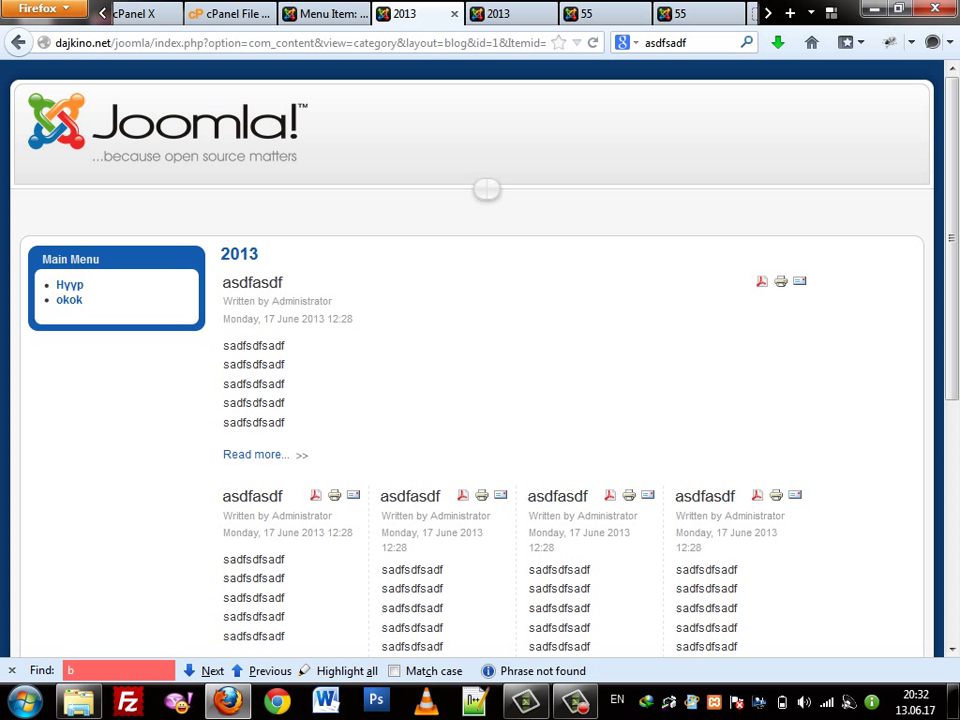
pyautogui.scroll(-5, 480, 400)
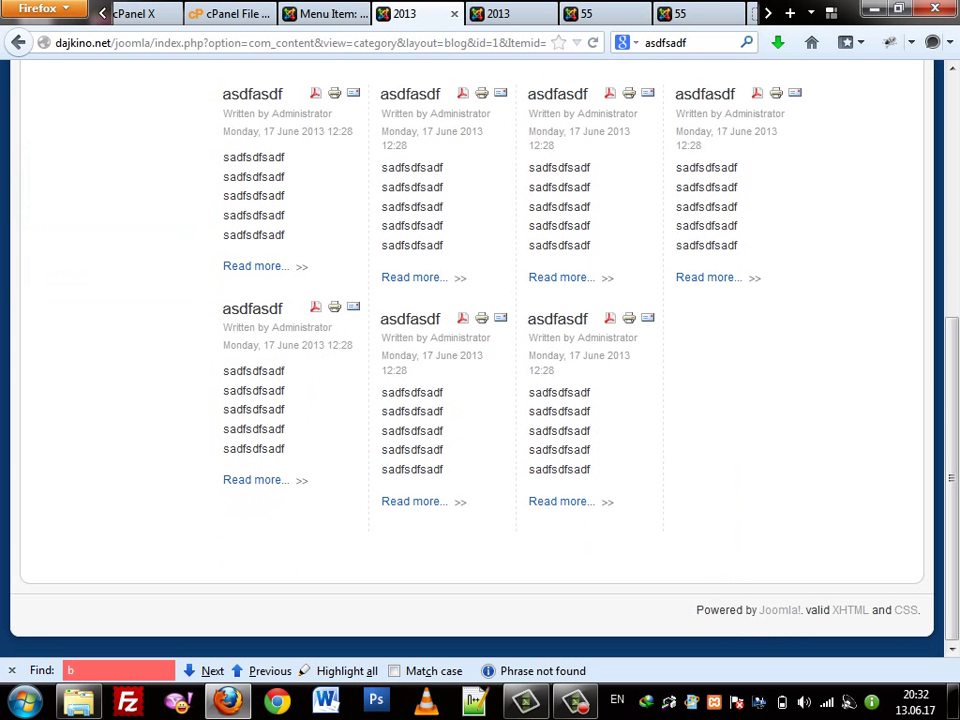
pyautogui.scroll(5, 480, 400)
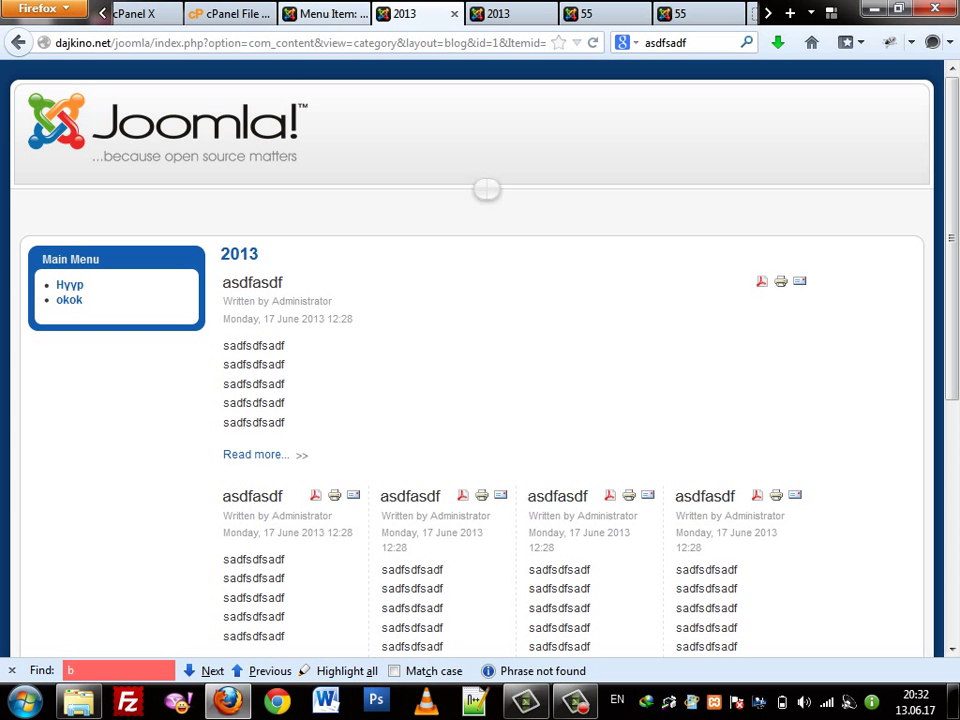
pyautogui.hotkey('ctrl', 'shift', 'Tab')
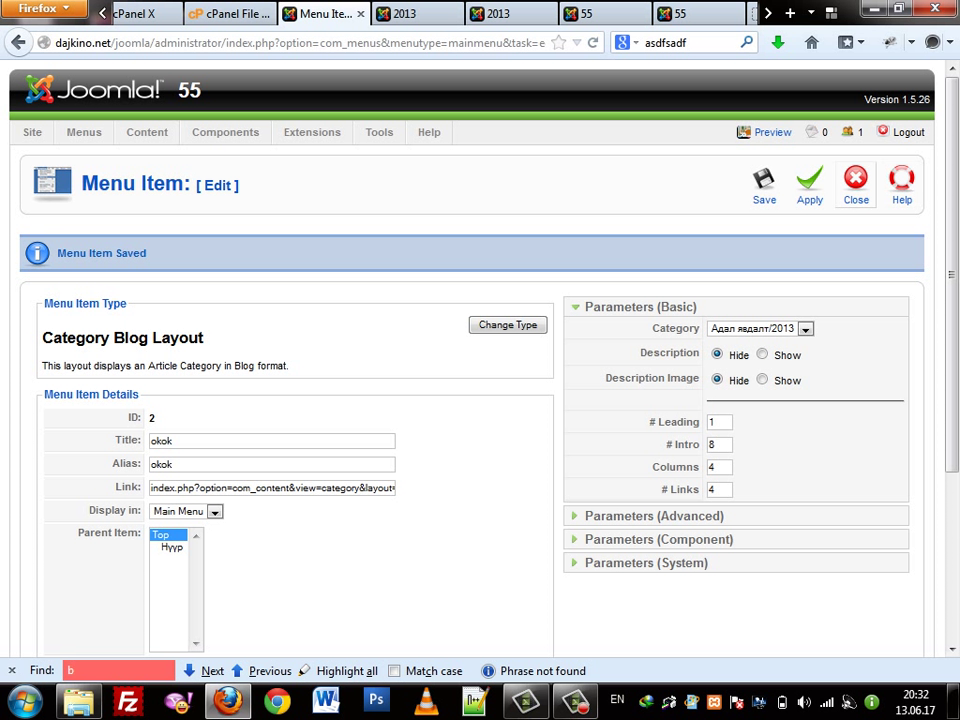
# Close the menu item and go to Extensions > Template Manager
pyautogui.press('F5')
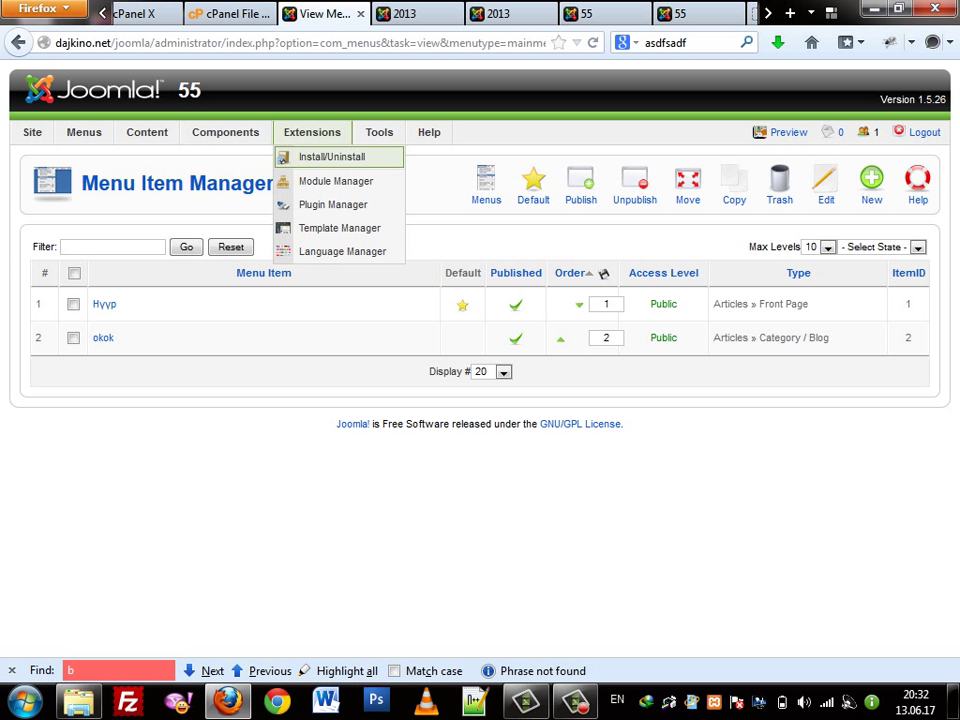
pyautogui.moveTo(225, 132)
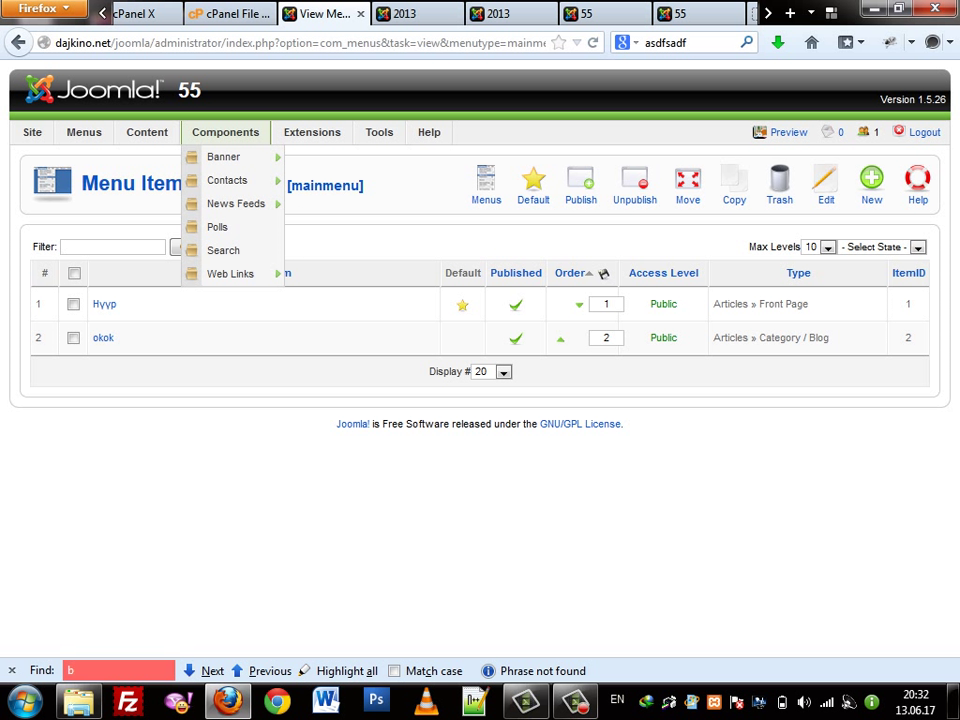
pyautogui.moveTo(312, 132)
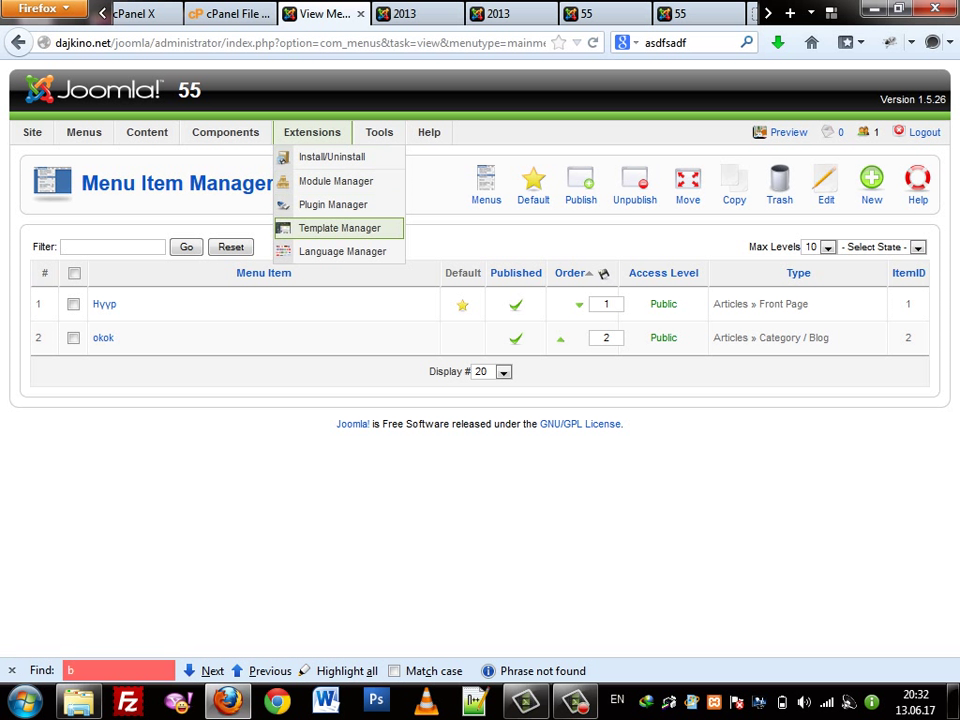
pyautogui.click(339, 228)
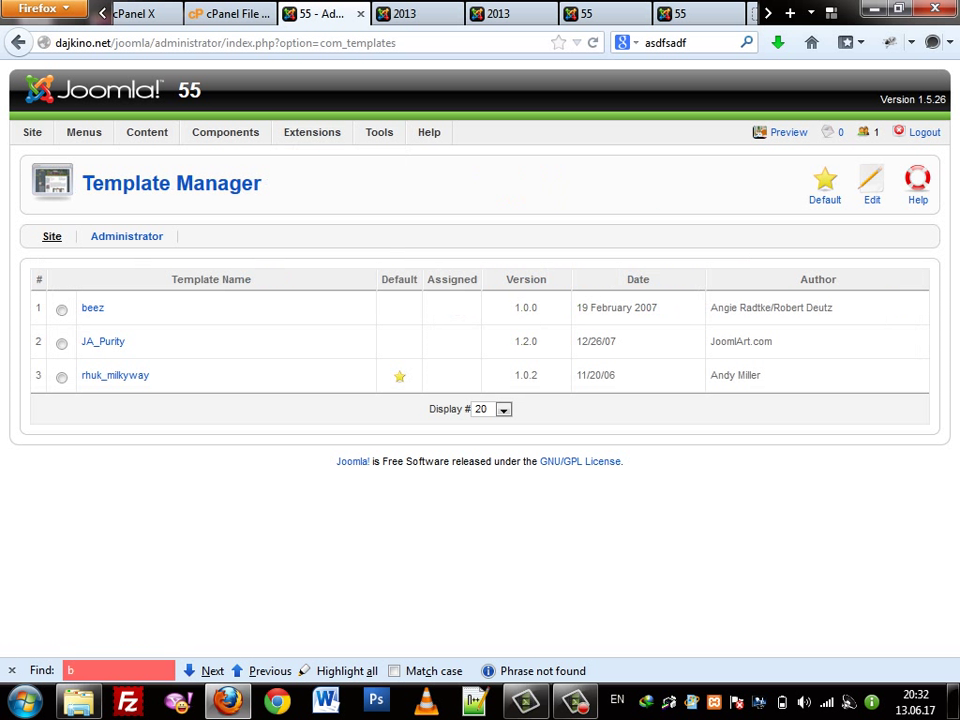
# Select JA_Purity and make it the default site template
pyautogui.moveTo(130, 376)
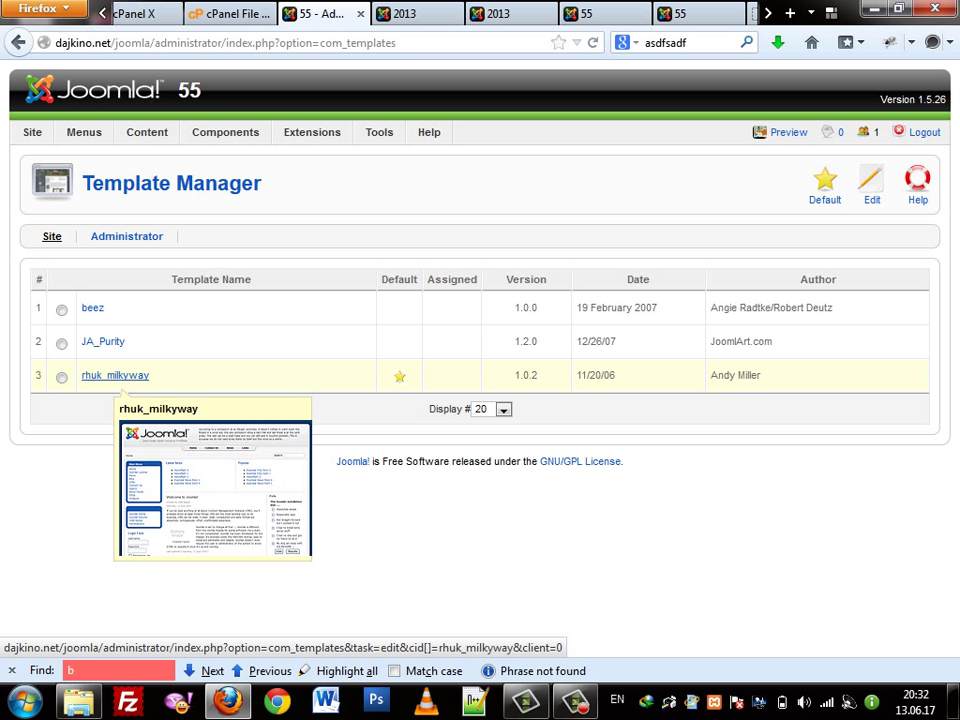
pyautogui.click(61, 343)
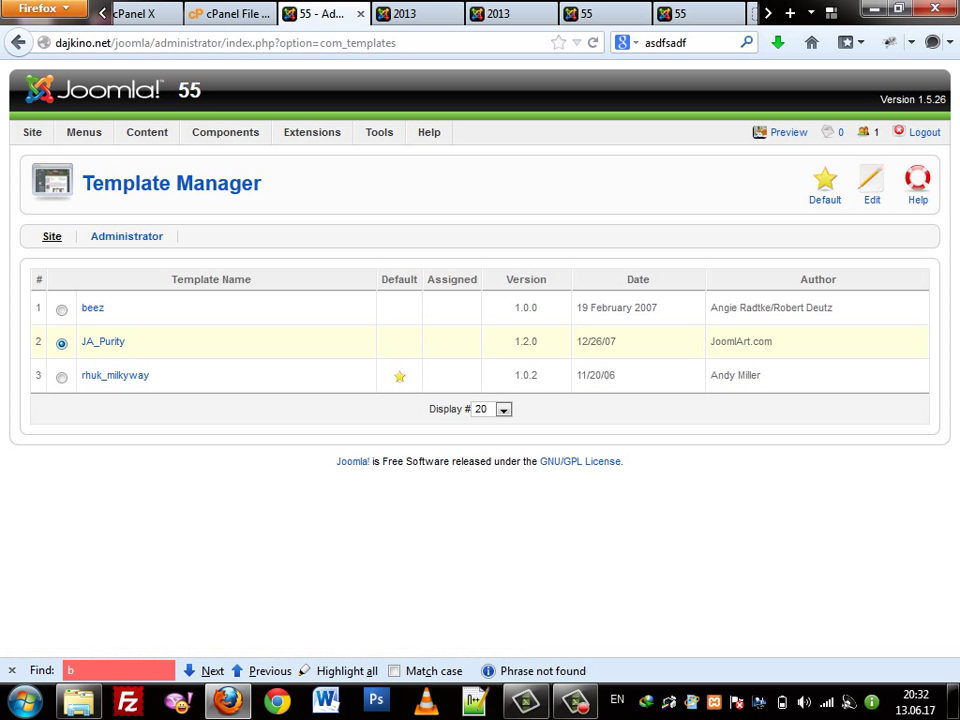
pyautogui.moveTo(118, 345)
pyautogui.click(825, 185)
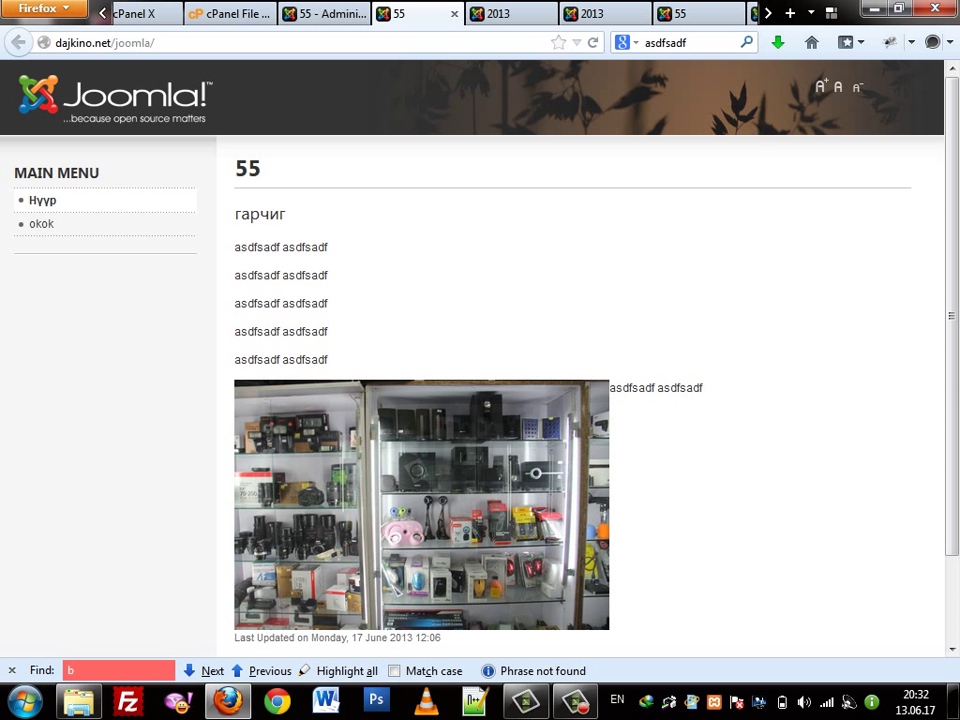
# Look over JA_Purity's template settings without changes, then go to Extensions > Install/Uninstall
pyautogui.click(325, 13)
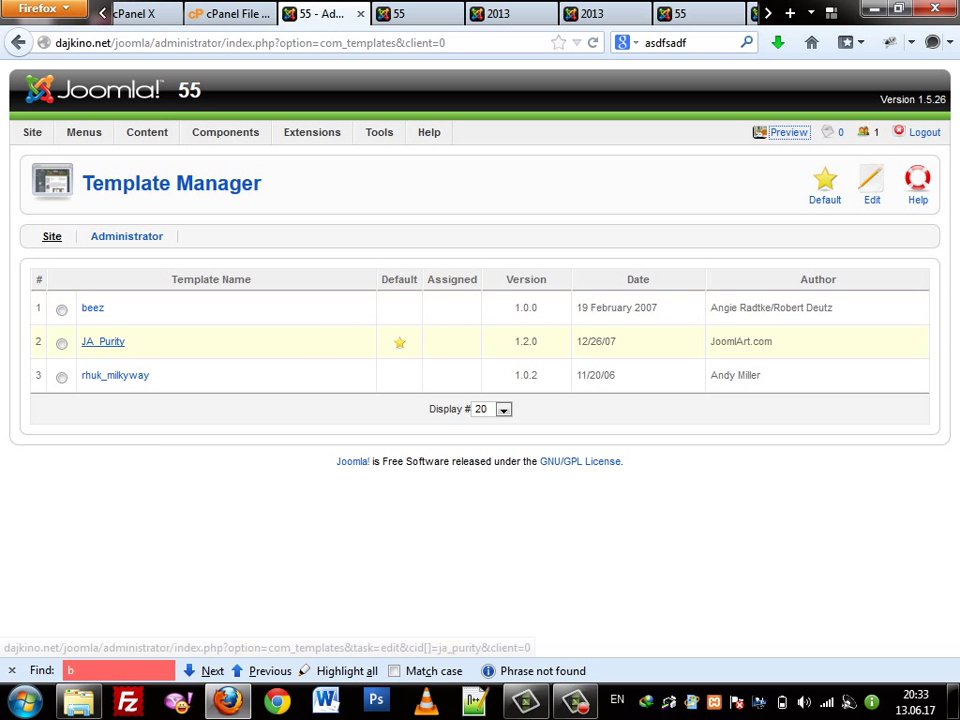
pyautogui.click(118, 343)
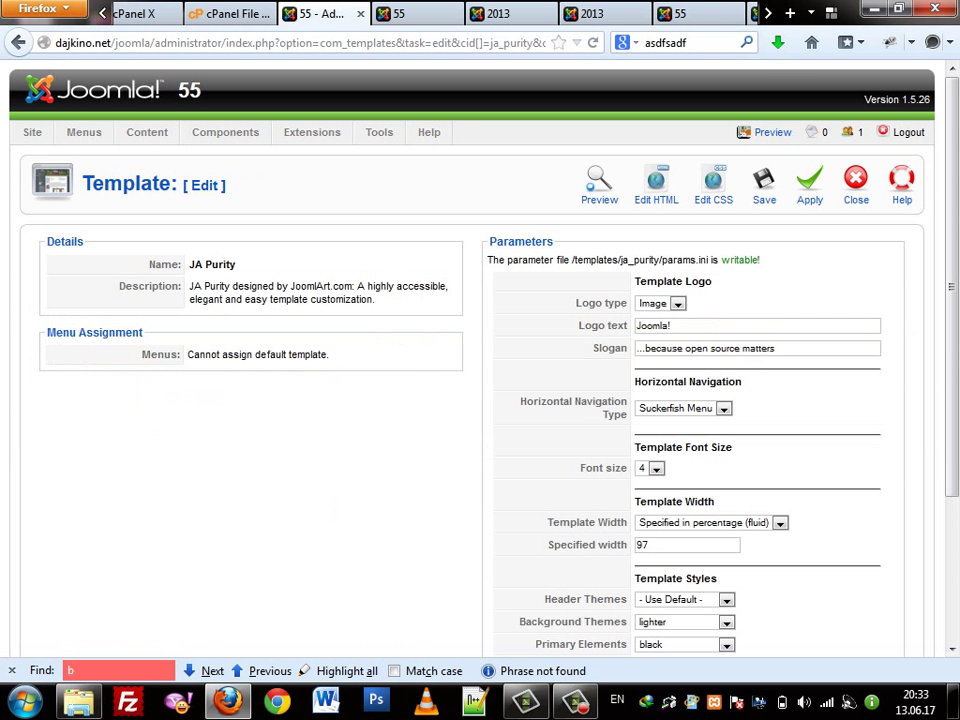
pyautogui.scroll(-3, 656, 185)
pyautogui.scroll(3, 656, 185)
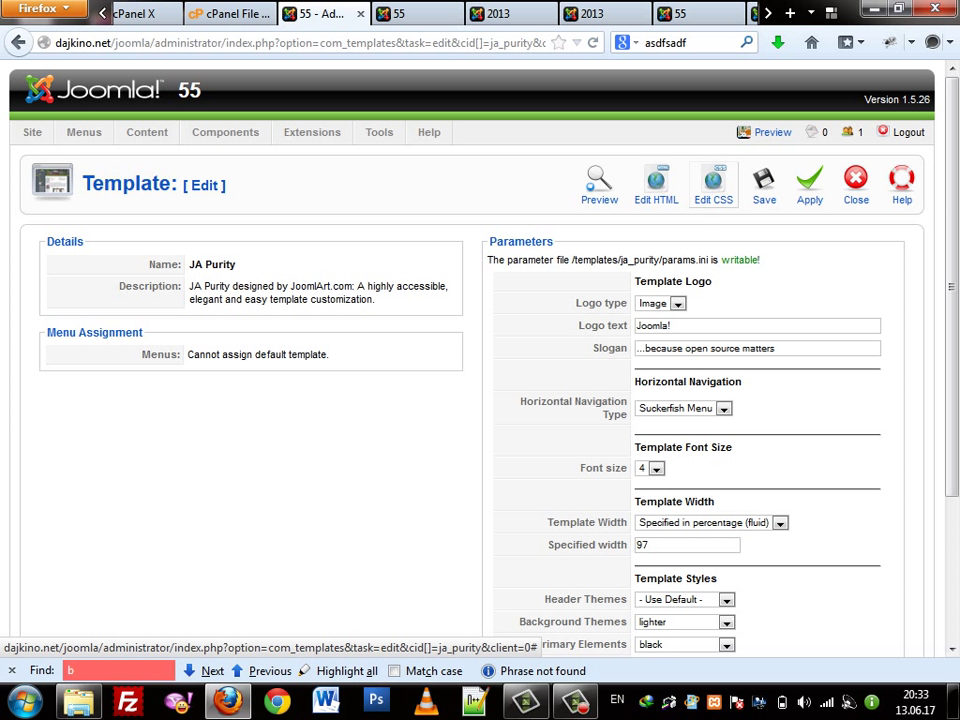
pyautogui.click(856, 185)
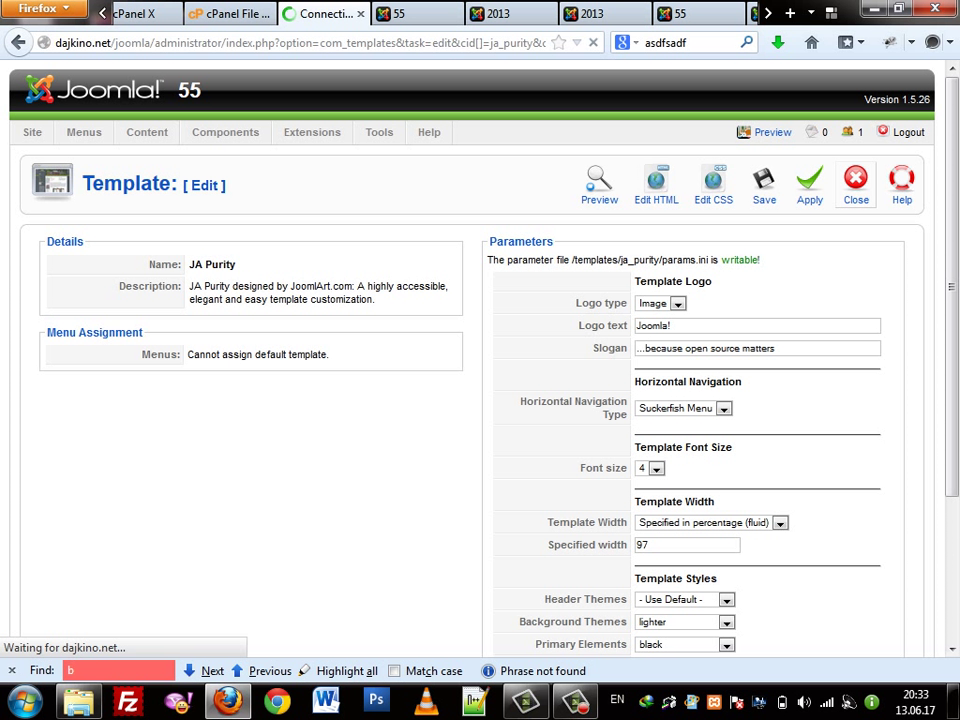
pyautogui.moveTo(312, 132)
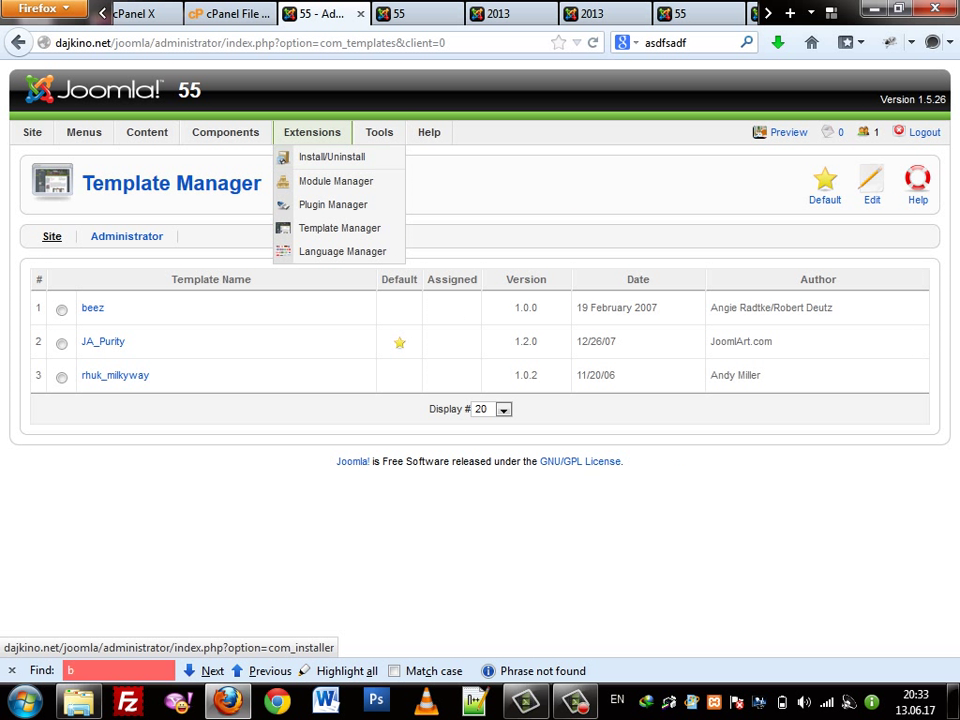
pyautogui.click(332, 157)
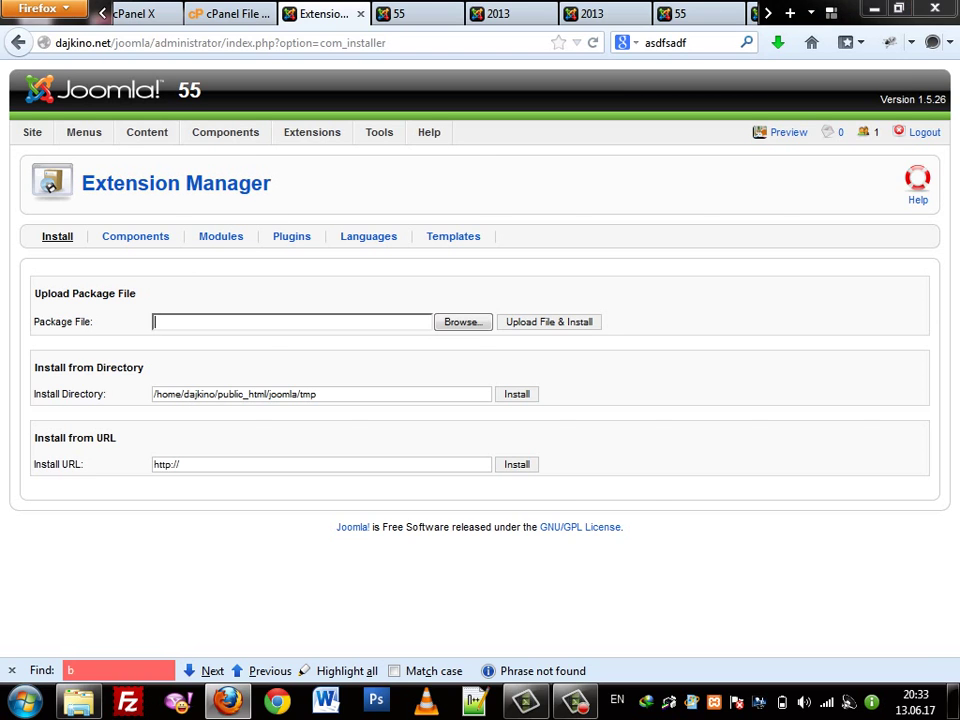
# Upload and install mn-MN.zip from D:\joomla, which fails with a missing XML setup file error
pyautogui.click(462, 321)
pyautogui.click(75, 128)
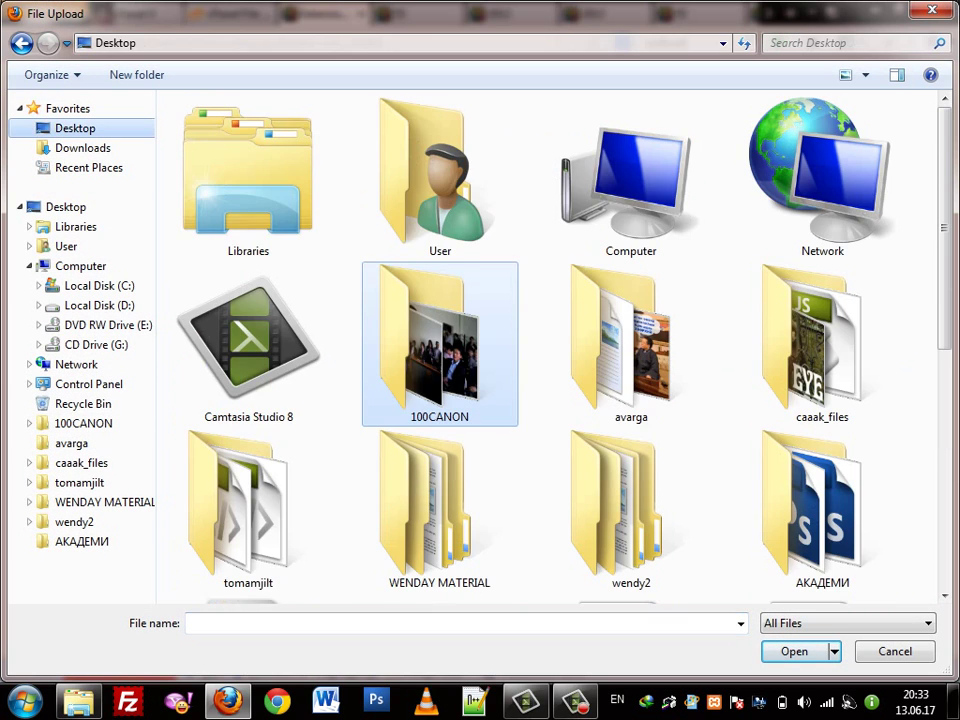
pyautogui.scroll(-5, 560, 350)
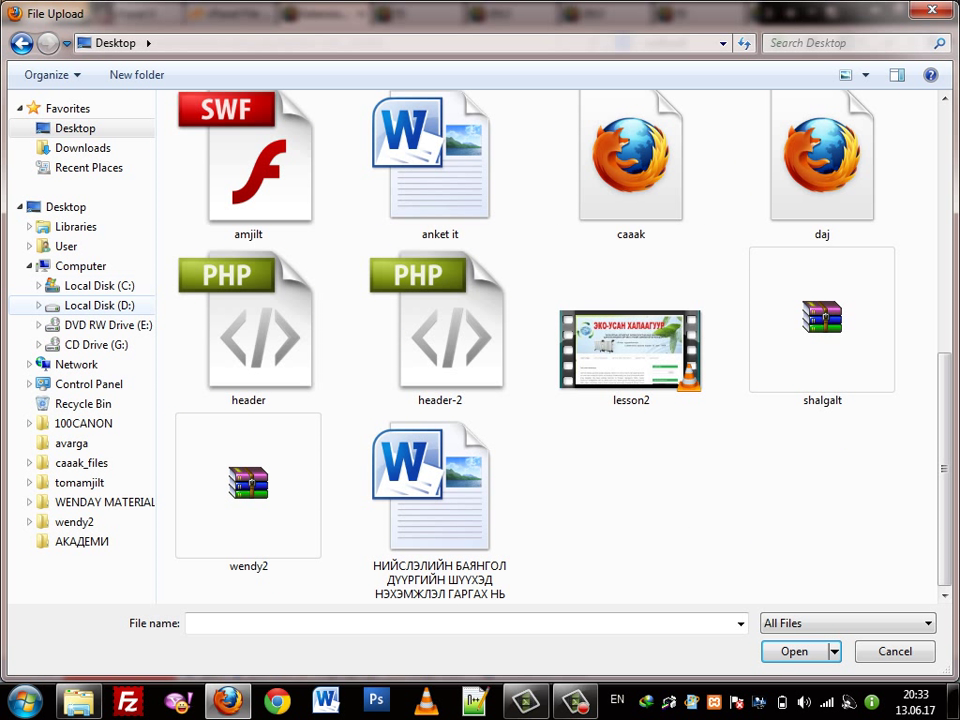
pyautogui.click(99, 305)
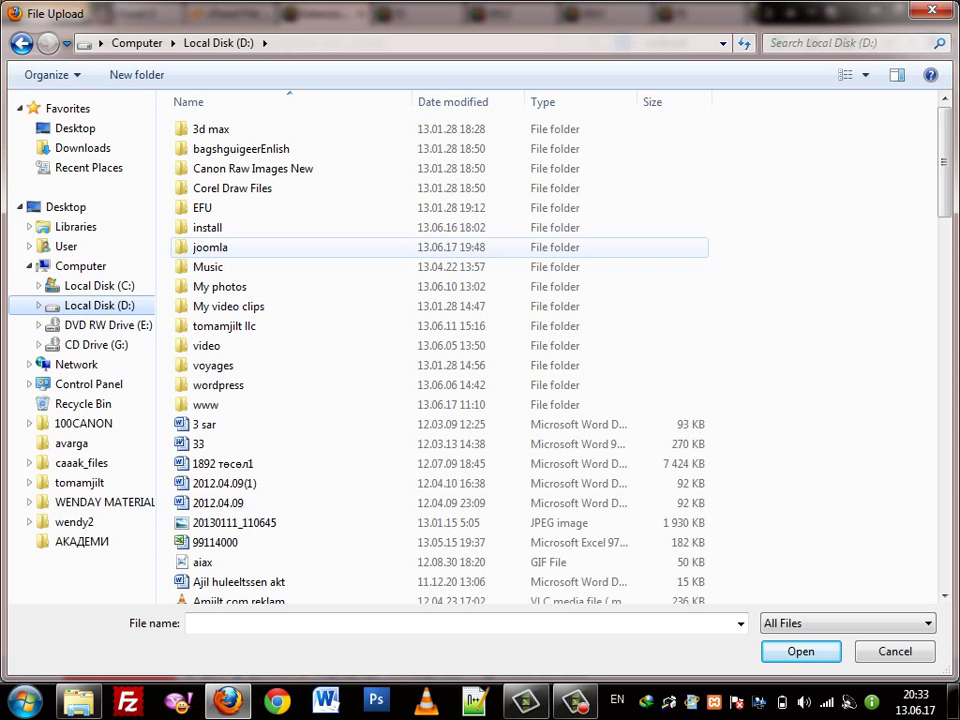
pyautogui.doubleClick(210, 247)
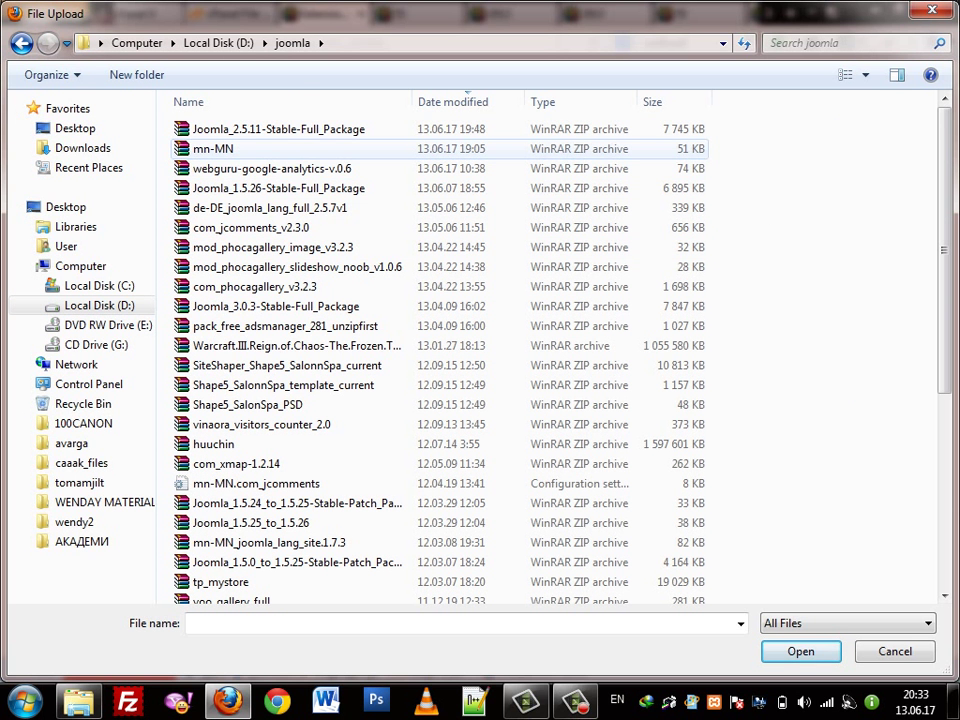
pyautogui.doubleClick(213, 148)
pyautogui.click(549, 321)
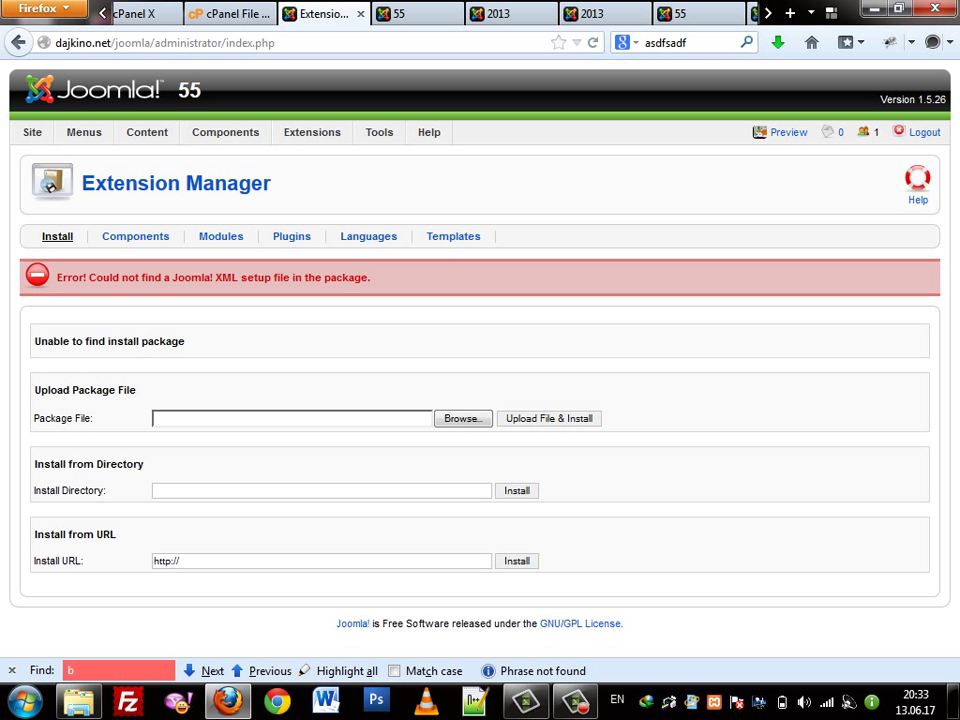
pyautogui.moveTo(141, 278); pyautogui.dragTo(315, 278)
# Browse to C:\xampp\htdocs\joomla\language in Explorer (only en-GB and pdf_fonts), then return to Firefox
pyautogui.click(315, 278)
pyautogui.moveTo(312, 132)
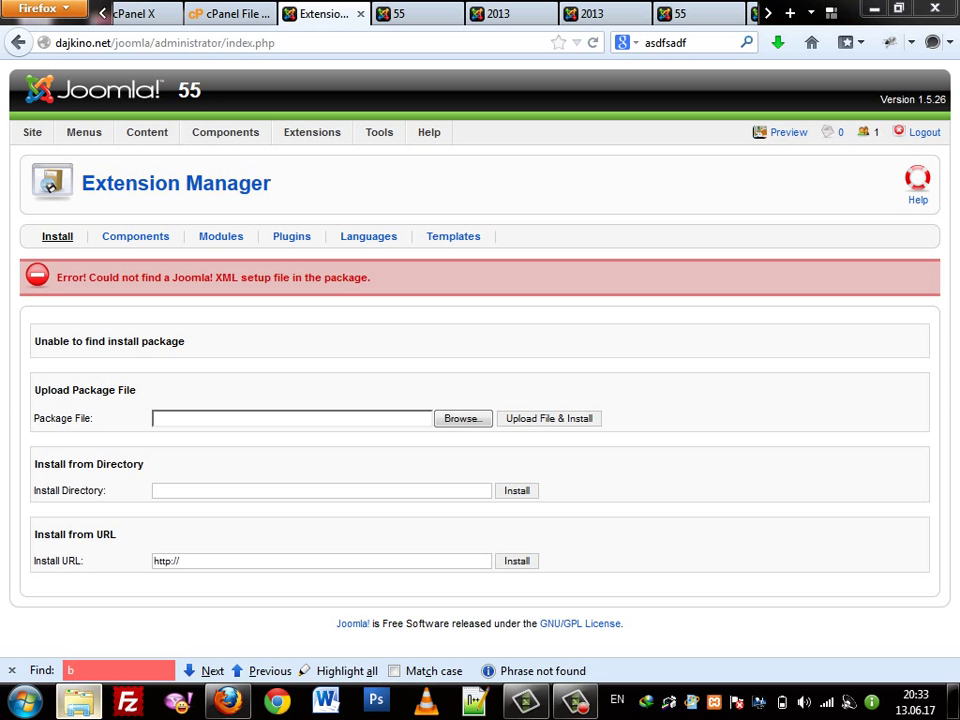
pyautogui.click(78, 700)
pyautogui.doubleClick(409, 161)
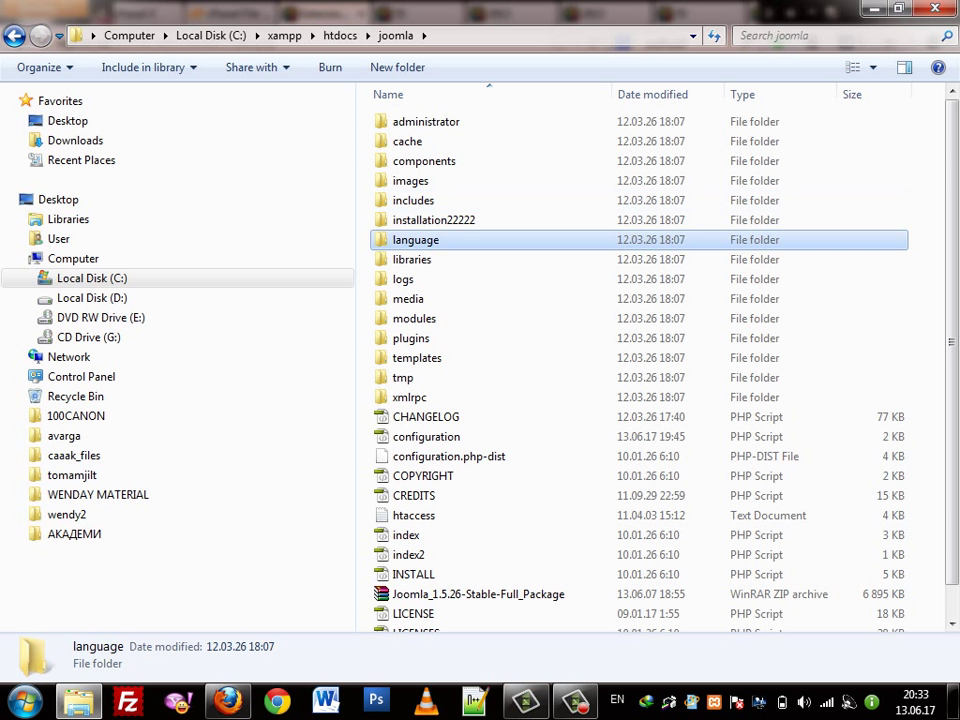
pyautogui.doubleClick(415, 240)
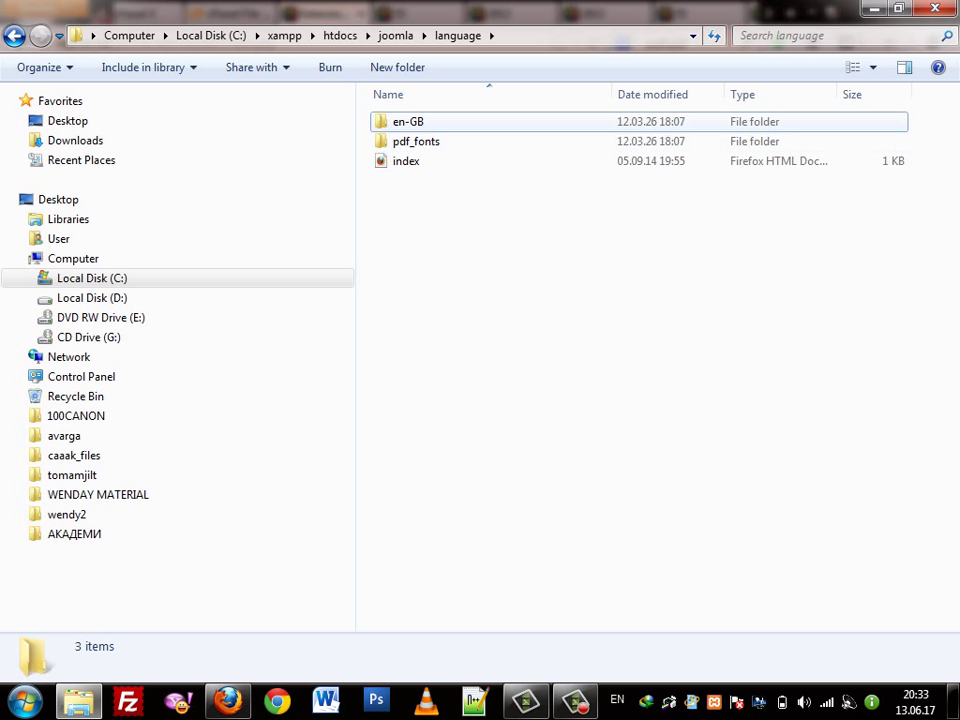
pyautogui.hotkey('alt', 'Tab')
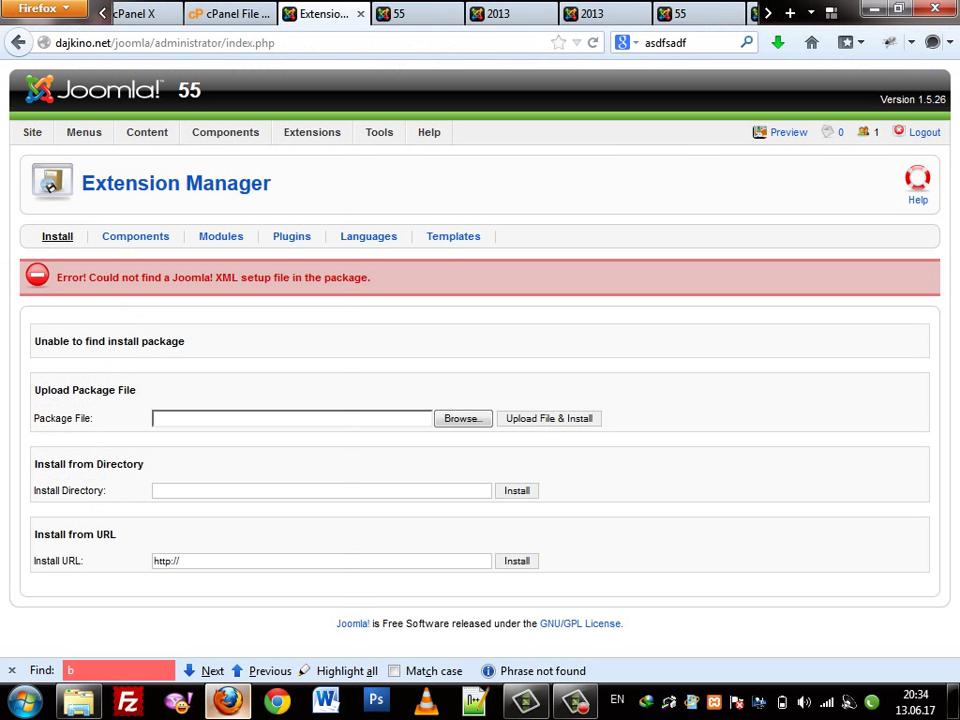
# Reload the installer page and open the empty Components > Banner > Banners list
pyautogui.moveTo(312, 132)
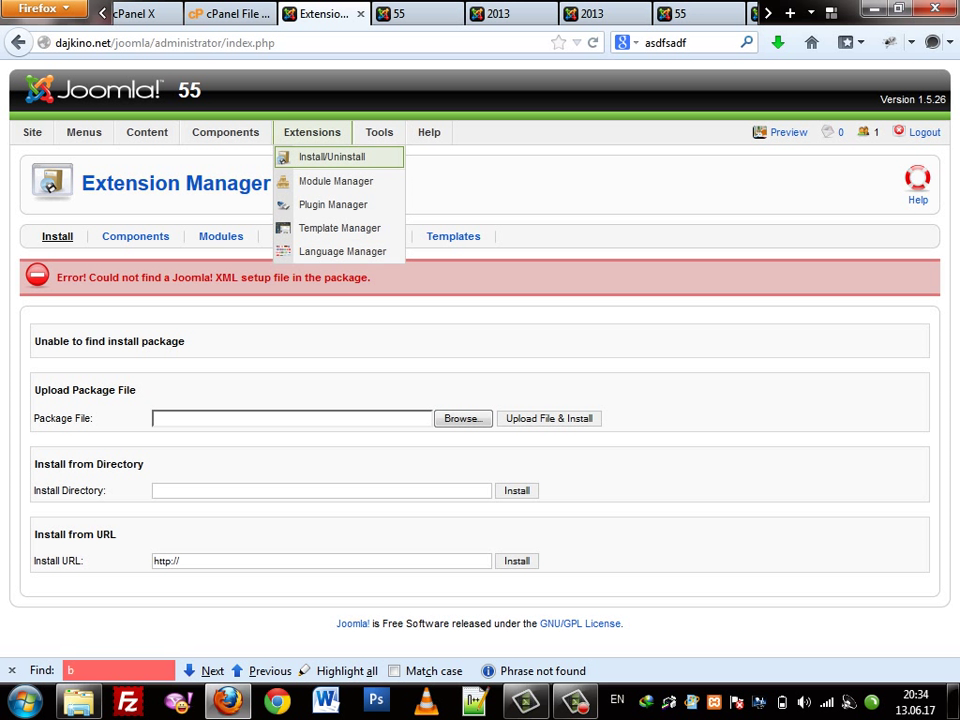
pyautogui.click(330, 157)
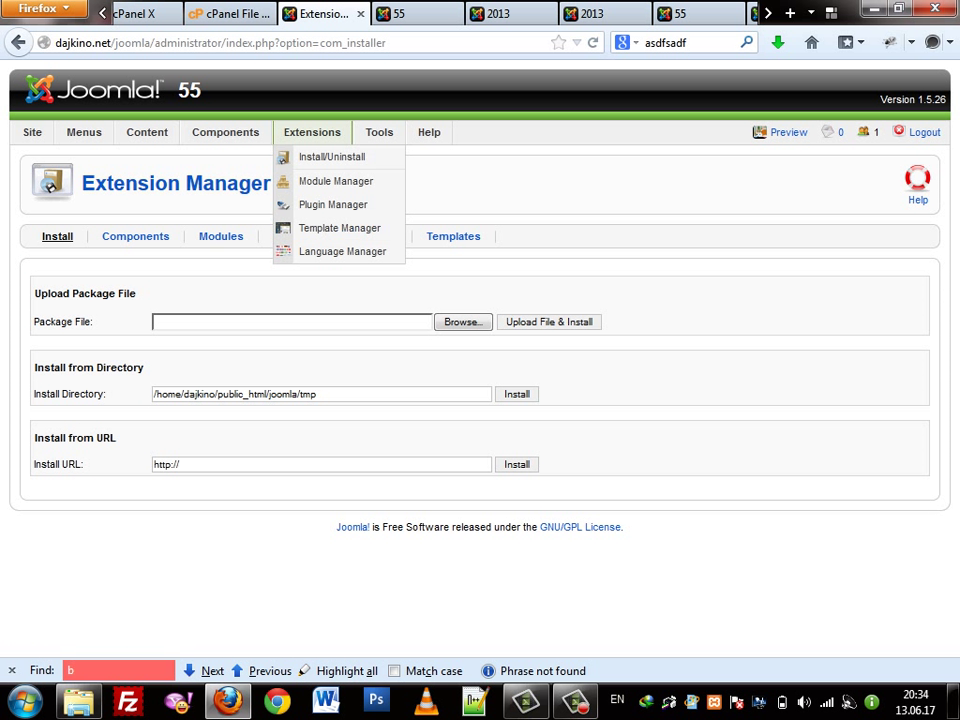
pyautogui.moveTo(225, 132)
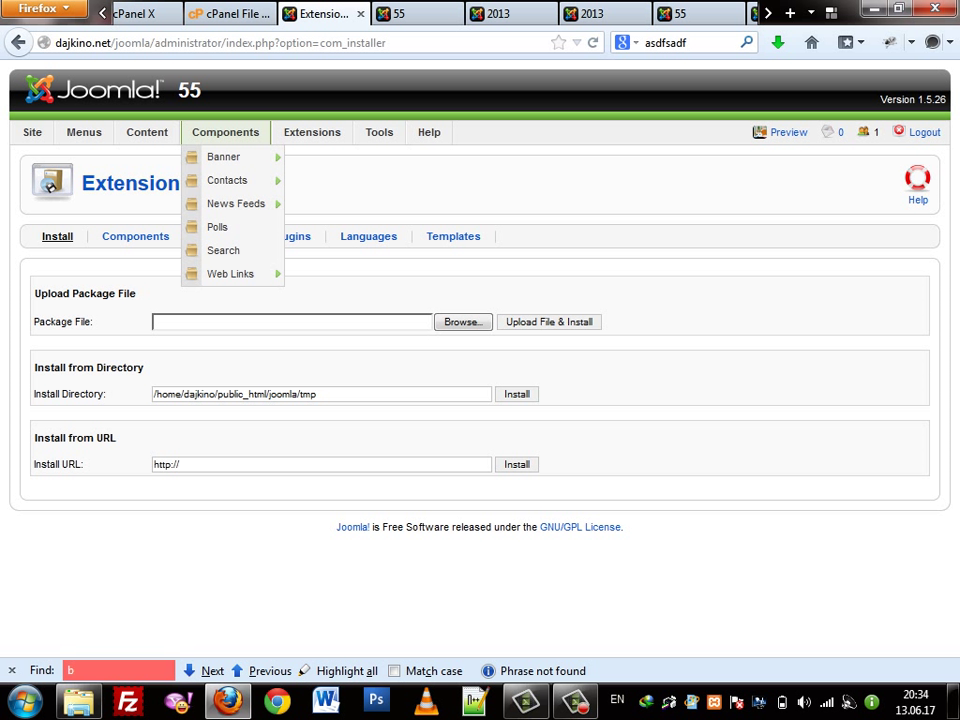
pyautogui.moveTo(230, 180)
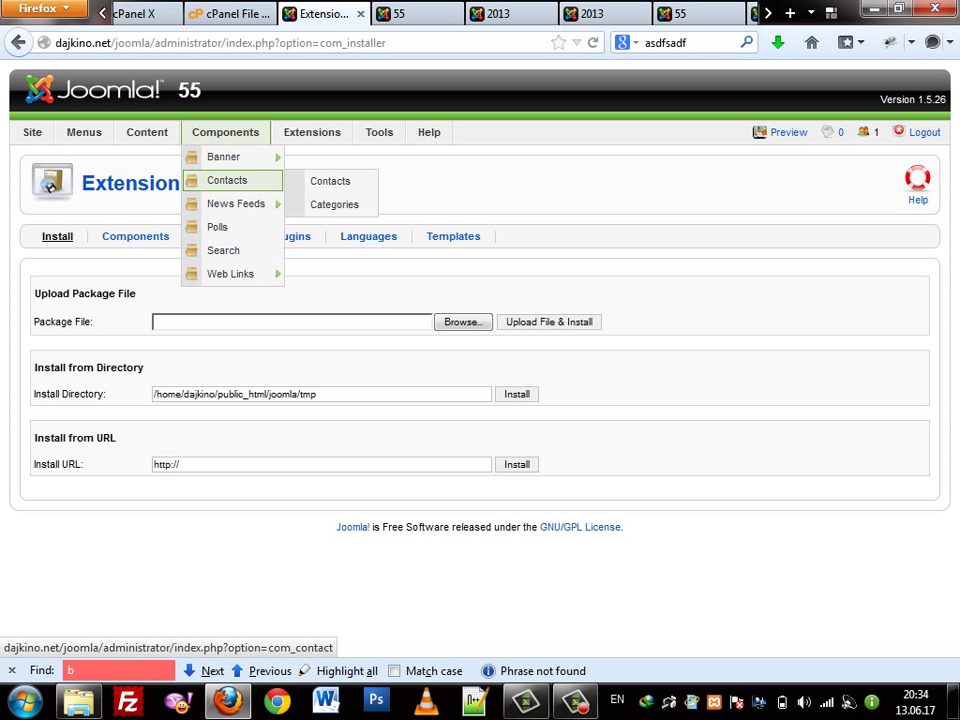
pyautogui.moveTo(230, 157)
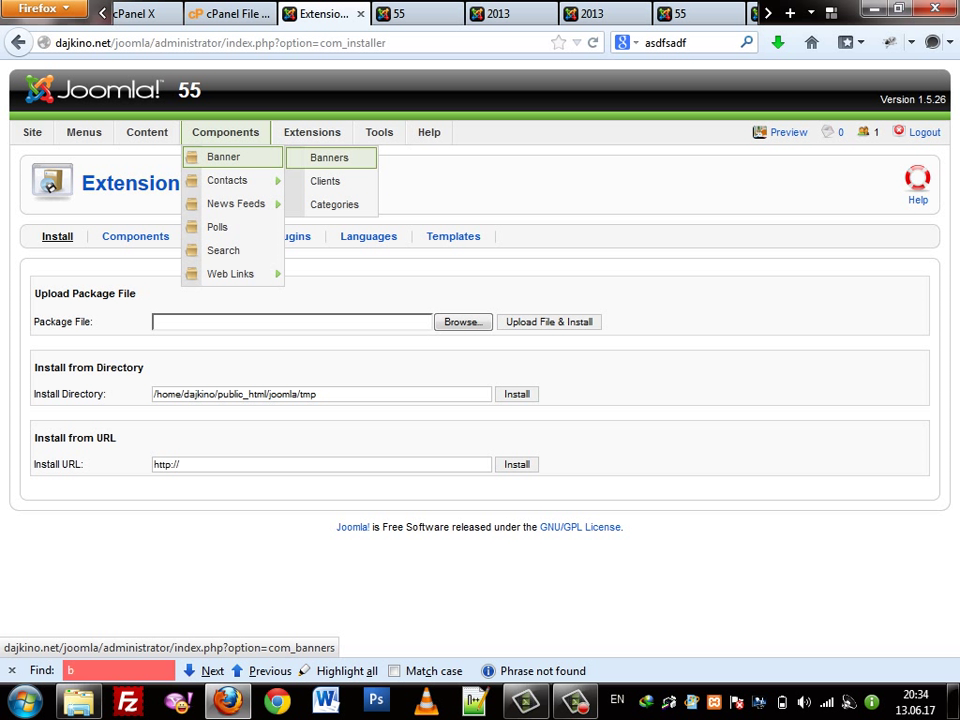
pyautogui.click(329, 157)
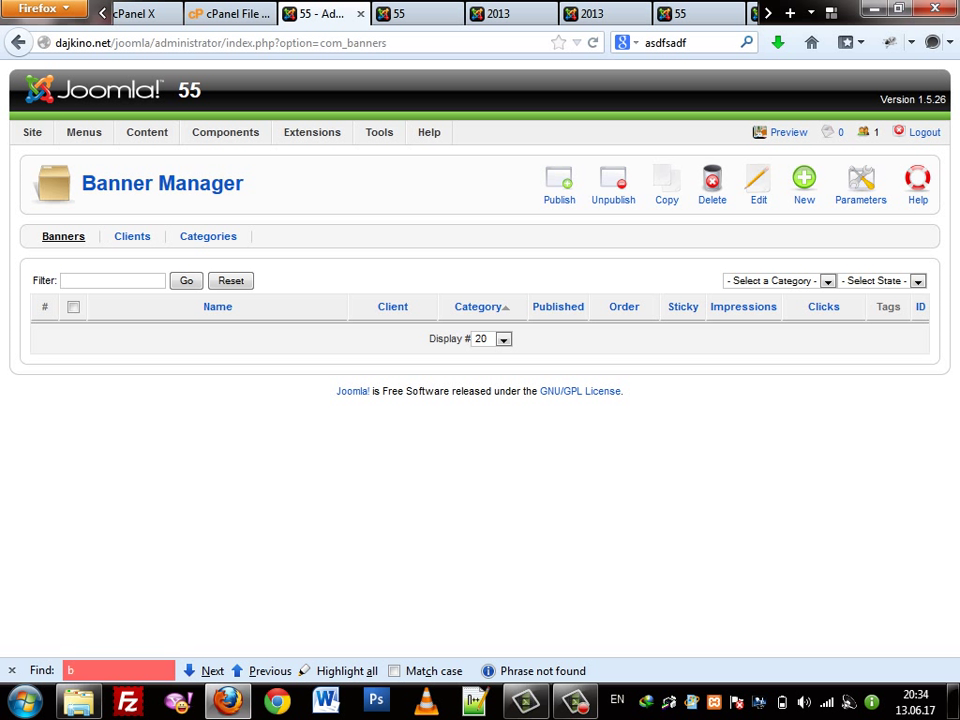
# Start a new banner, move between its name and alias fields, then cancel it
pyautogui.click(804, 185)
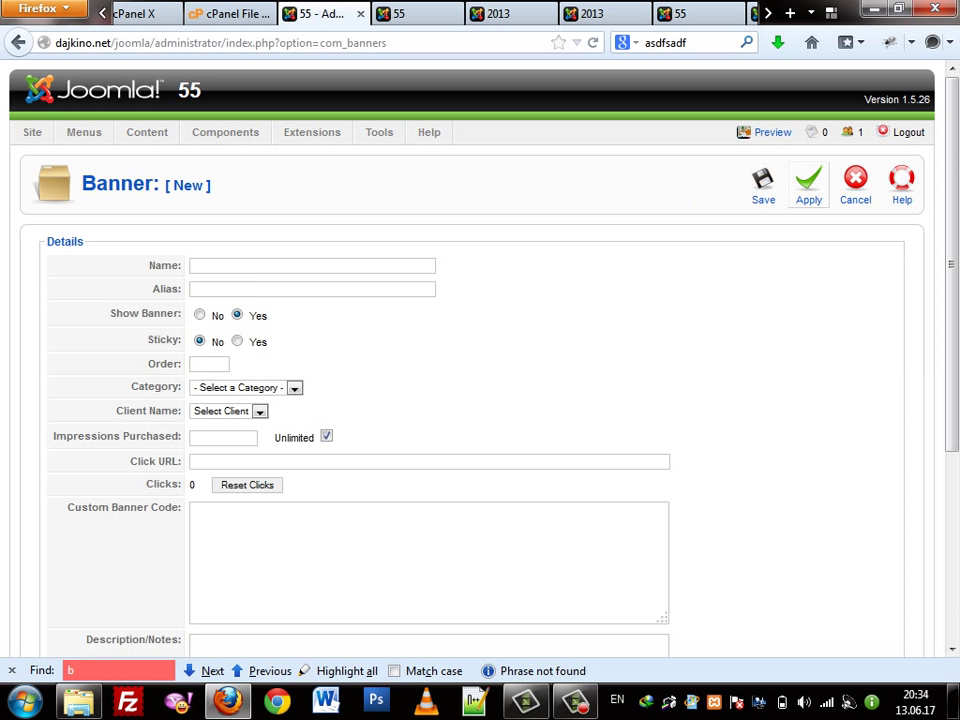
pyautogui.click(312, 265)
pyautogui.press('Tab')
pyautogui.hotkey('shift', 'Tab')
pyautogui.press('Tab')
pyautogui.hotkey('shift', 'Tab')
pyautogui.click(855, 185)
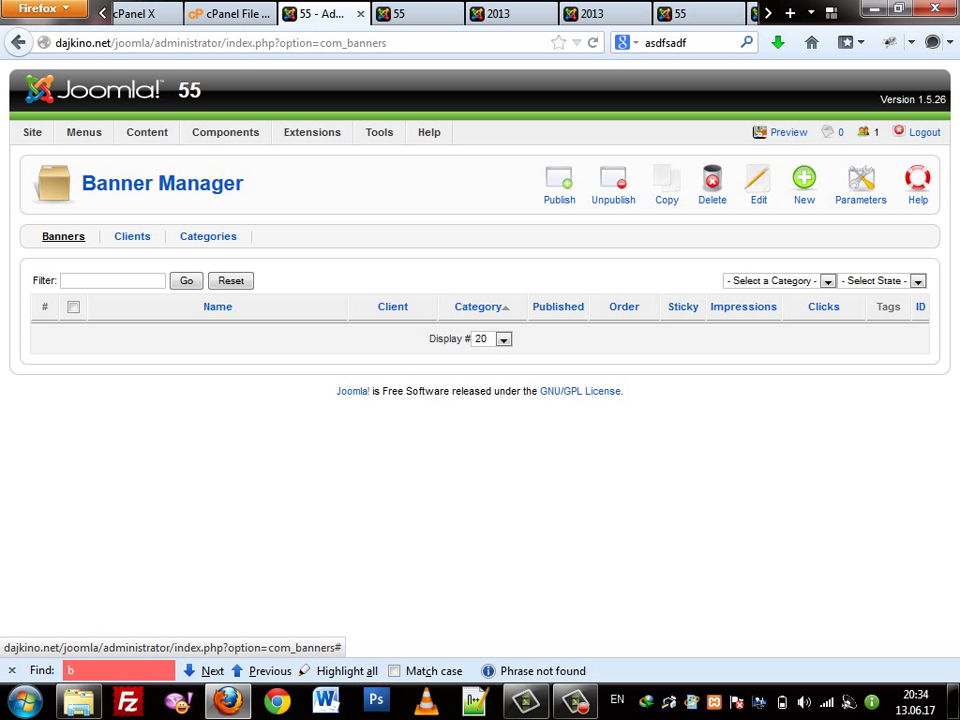
# Browse Banner Categories and Clients, return to Banners, then view the live home page
pyautogui.click(208, 236)
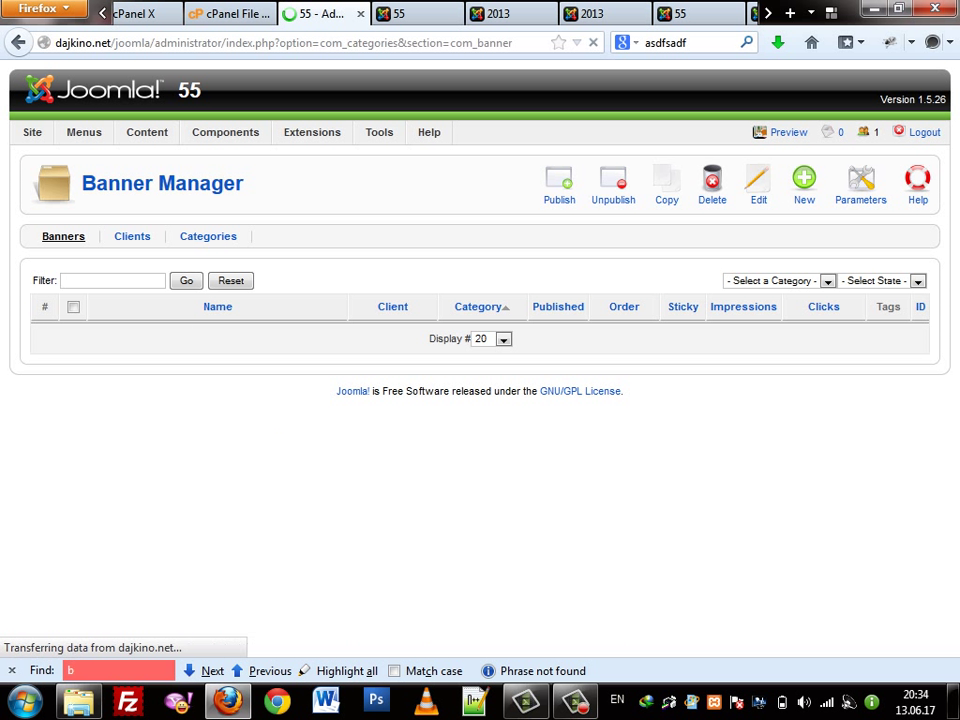
pyautogui.click(132, 236)
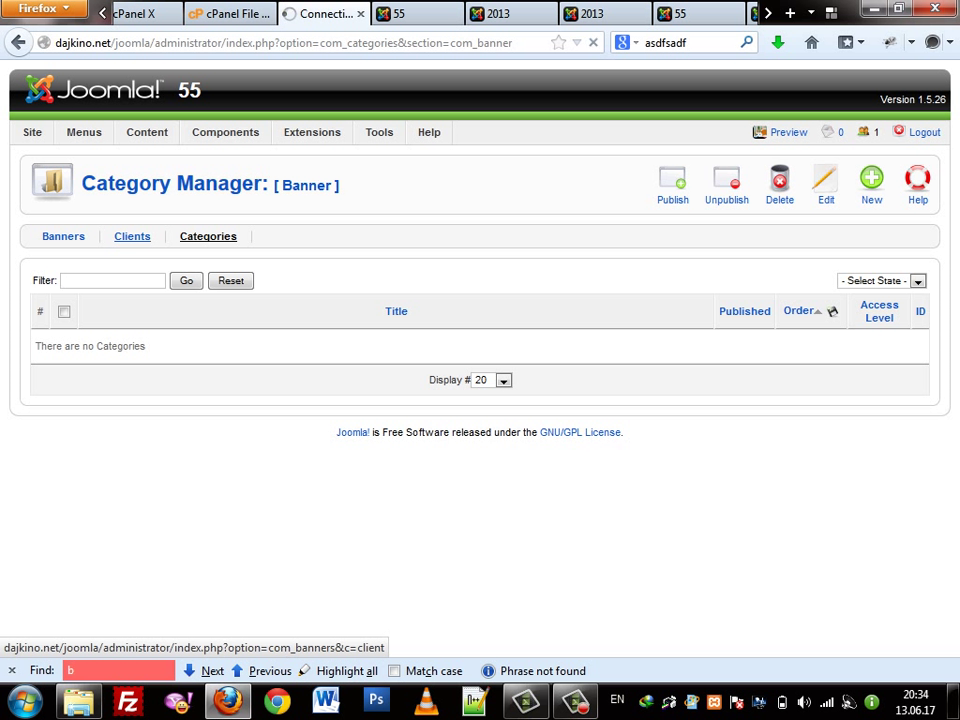
pyautogui.click(63, 236)
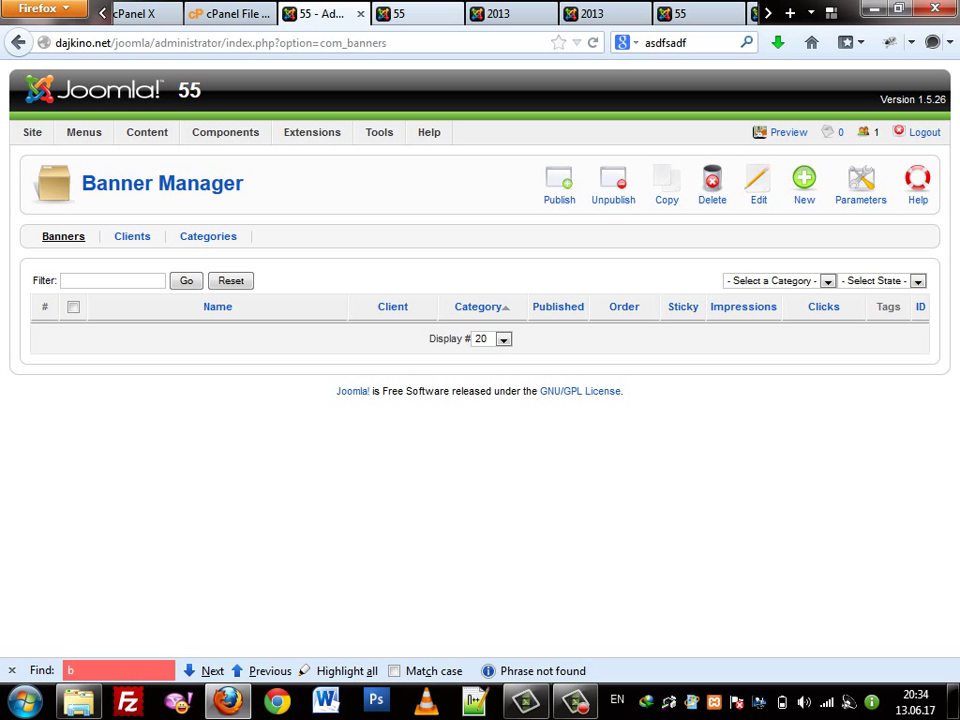
pyautogui.hotkey('ctrl', 'Tab')
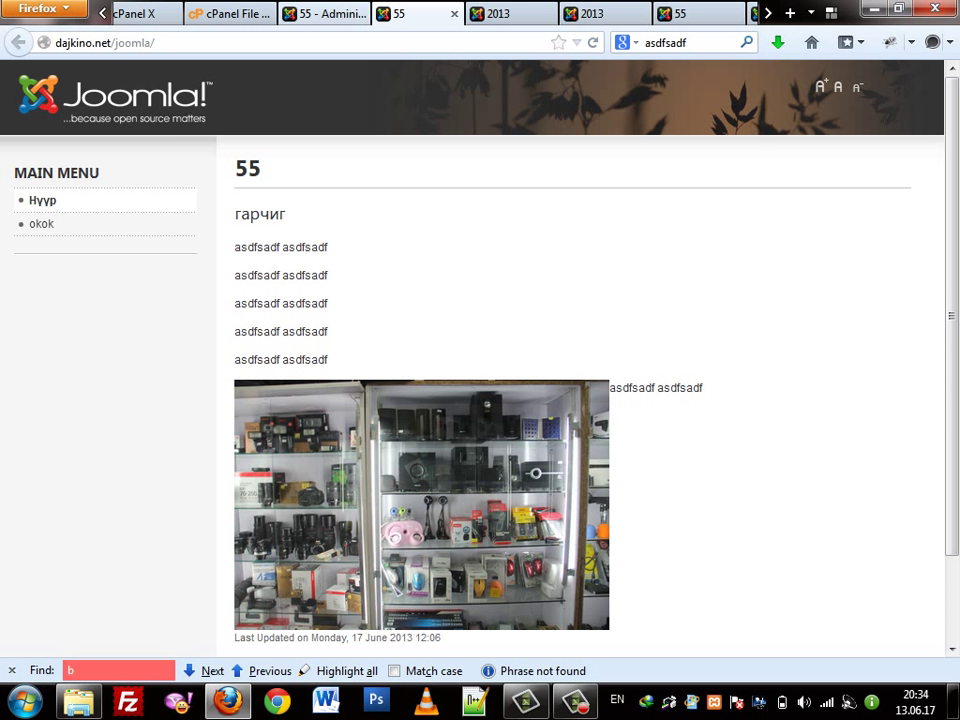
# Open Extensions > Module Manager in the administration tab
pyautogui.hotkey('ctrl', 'shift', 'Tab')
pyautogui.moveTo(312, 132)
pyautogui.click(311, 154)
pyautogui.moveTo(311, 155)
pyautogui.click(335, 181)
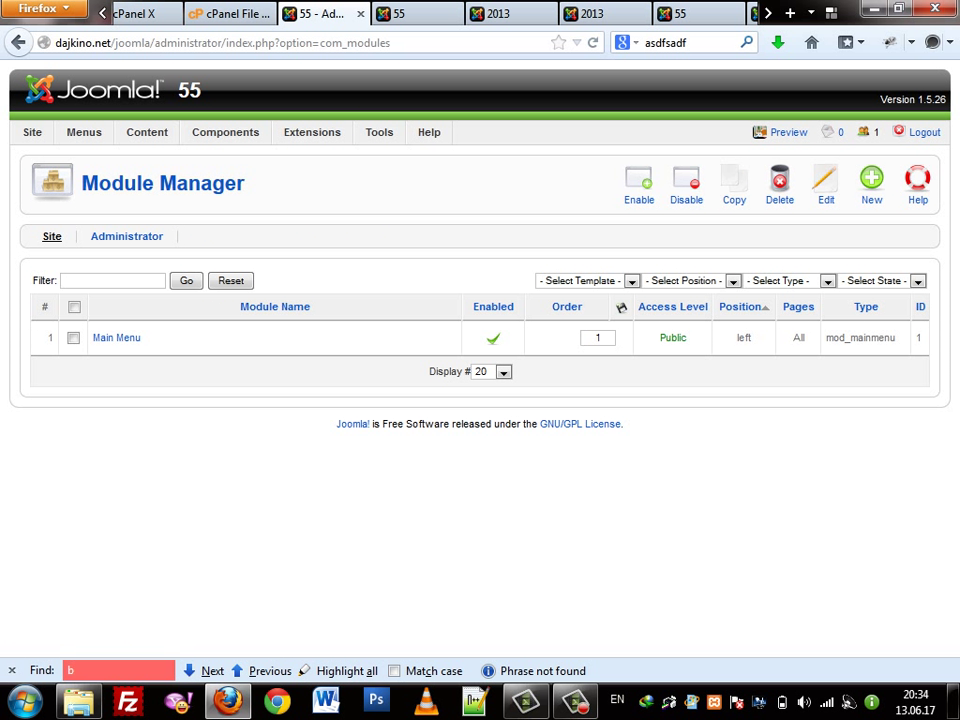
# Load index.php?tp=1 on the site tab and scroll through the outlined module positions
pyautogui.hotkey('ctrl', 'Tab')
pyautogui.hotkey('ctrl', 'l')
pyautogui.click(116, 42)
pyautogui.write('index.ph')
pyautogui.press('BackSpace')
pyautogui.press('BackSpace')
pyautogui.write('php')
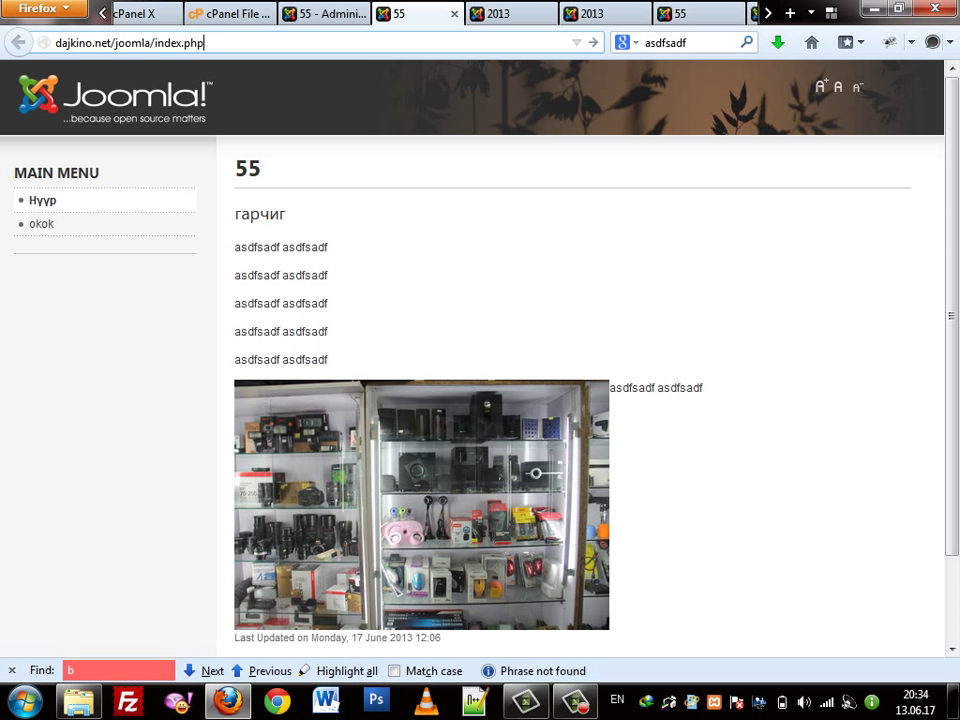
pyautogui.write('?tp=1')
pyautogui.press('Return')
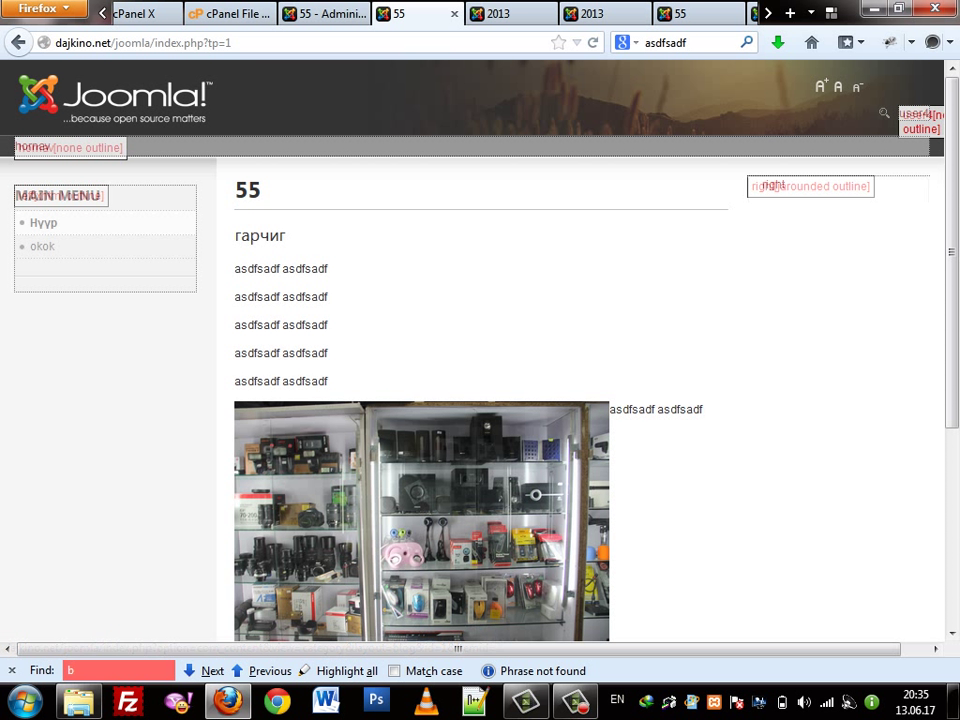
pyautogui.scroll(-5, 480, 350)
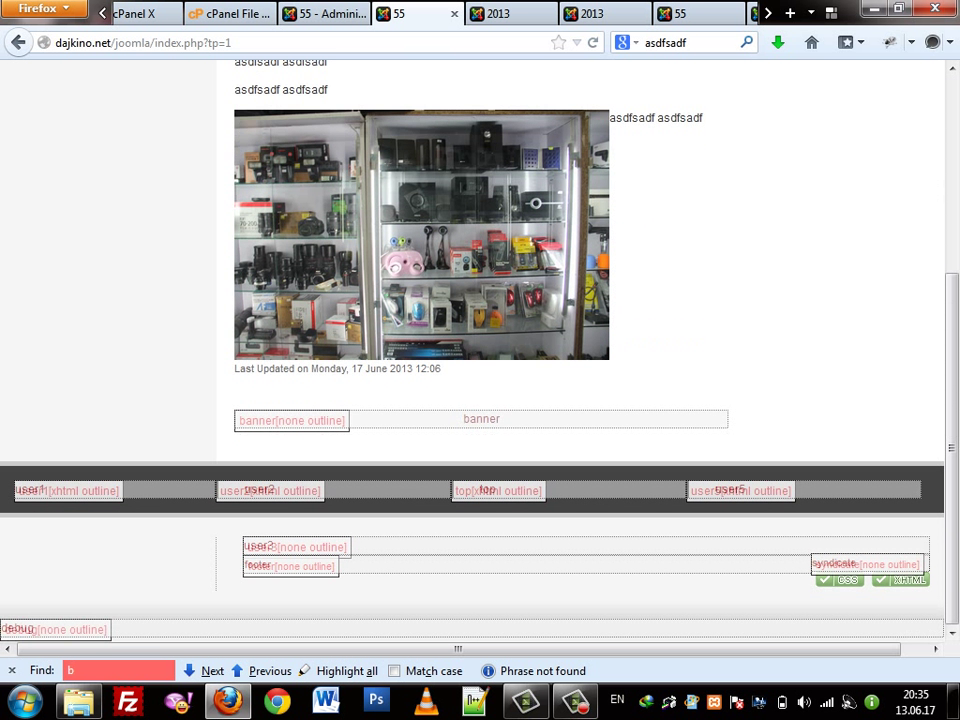
pyautogui.scroll(5, 480, 350)
pyautogui.scroll(-5, 480, 350)
pyautogui.scroll(5, 480, 350)
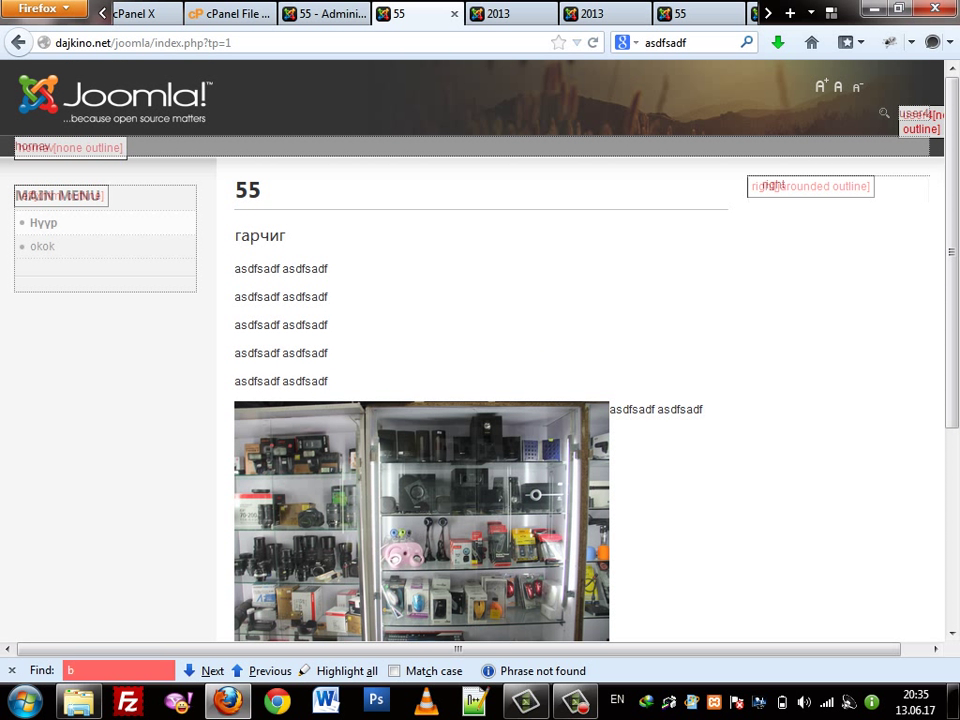
# Return to the administration tab and reload the Module Manager list
pyautogui.hotkey('ctrl', 'pageup')
pyautogui.moveTo(312, 132)
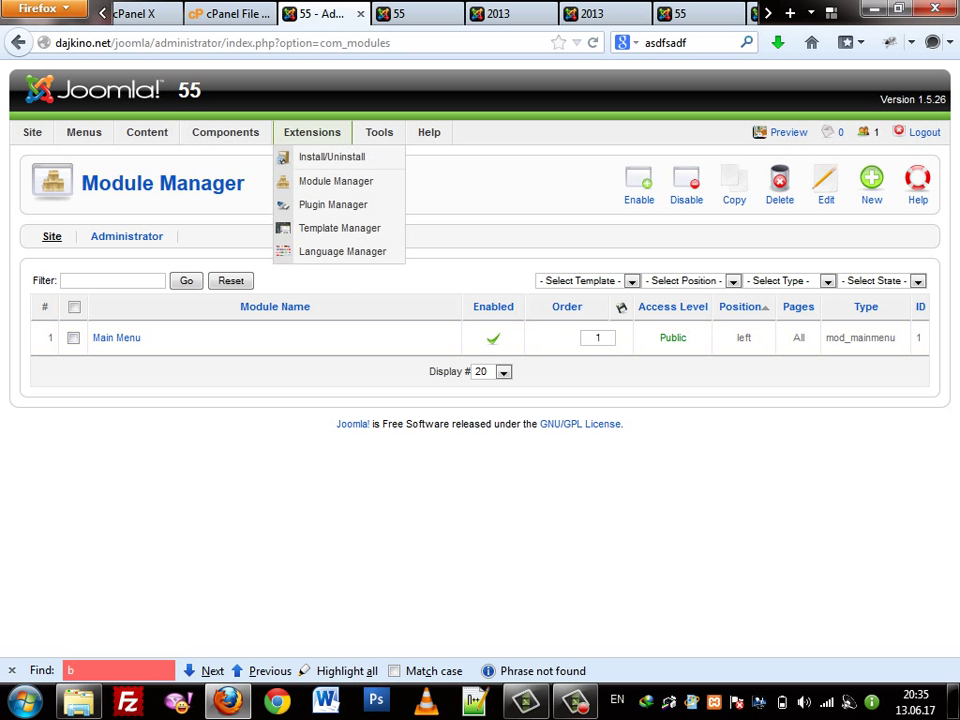
pyautogui.click(336, 181)
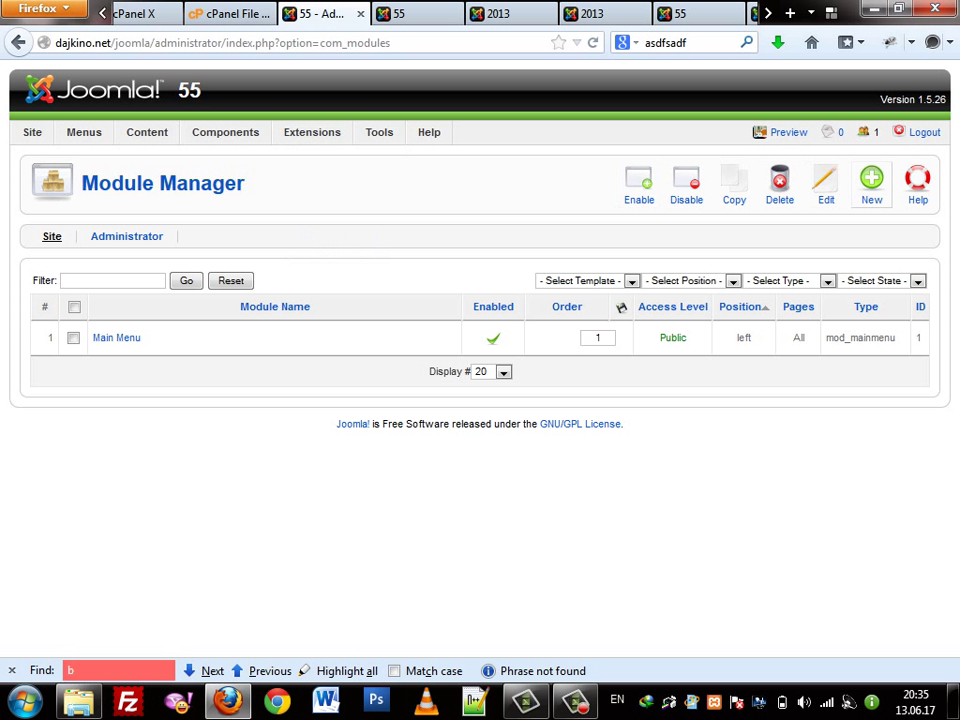
# Create a new module of type Poll (mod_poll) and place the cursor in its Title field
pyautogui.click(871, 182)
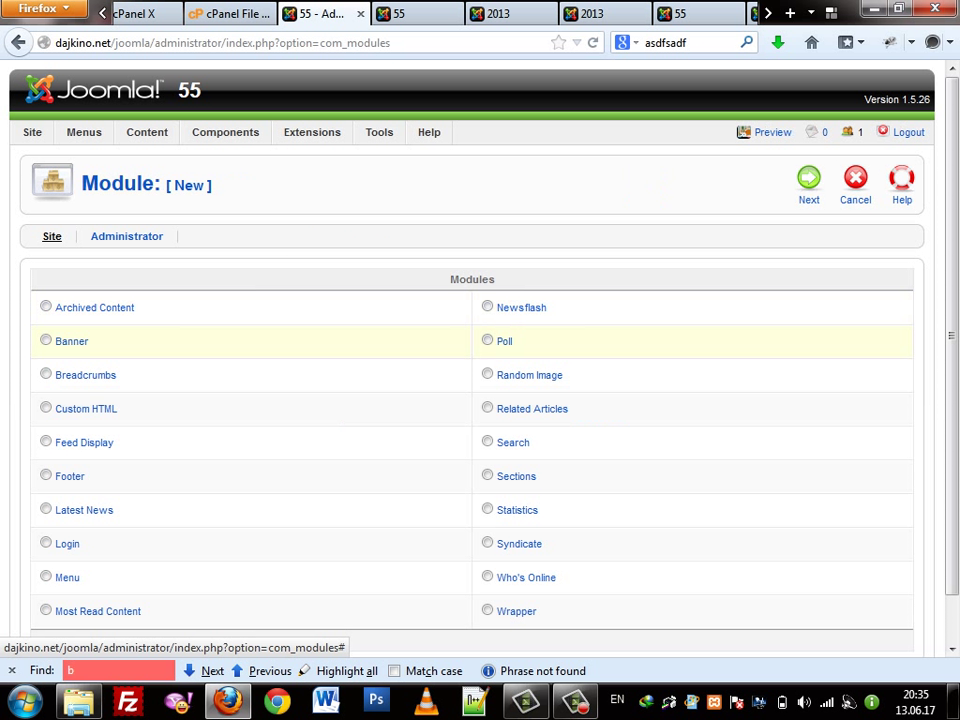
pyautogui.scroll(-1, 470, 400)
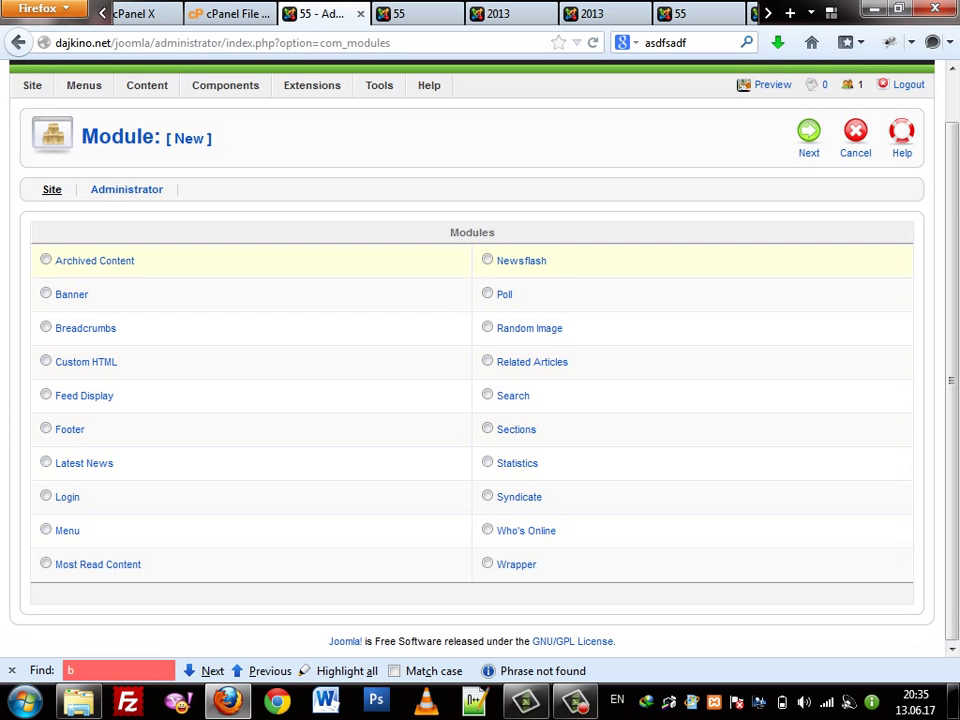
pyautogui.scroll(1, 470, 400)
pyautogui.moveTo(312, 132)
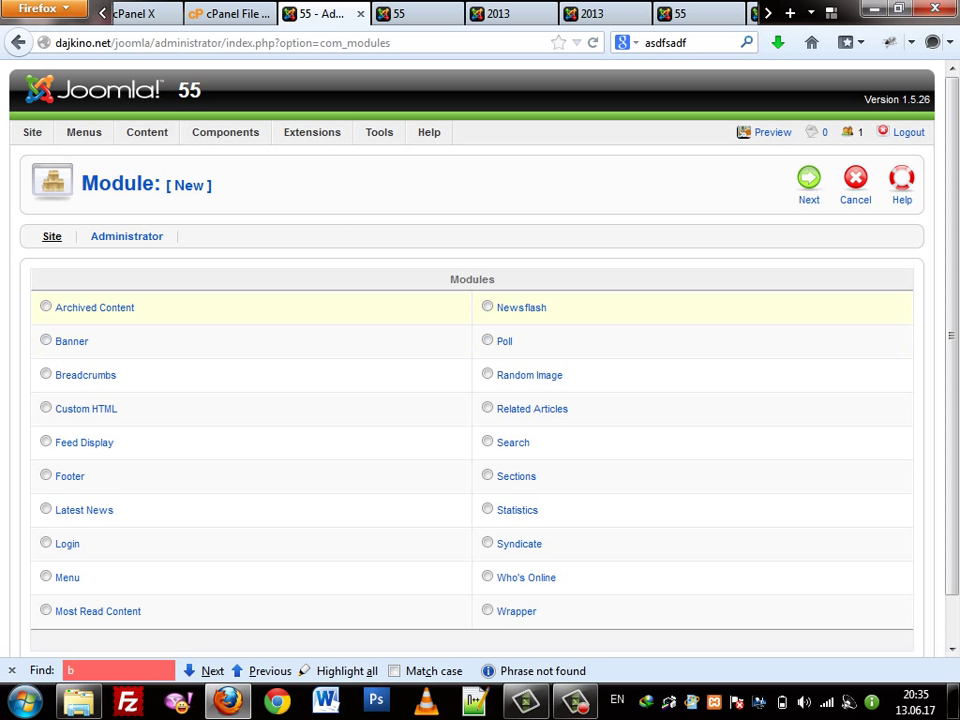
pyautogui.click(508, 344)
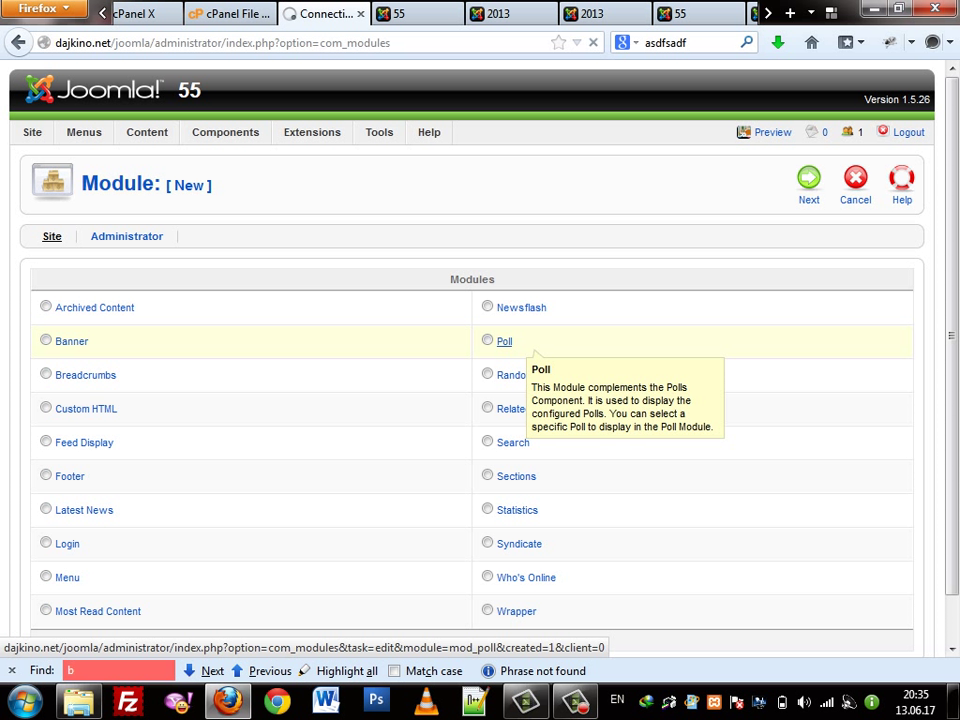
pyautogui.doubleClick(275, 285)
pyautogui.press('Escape')
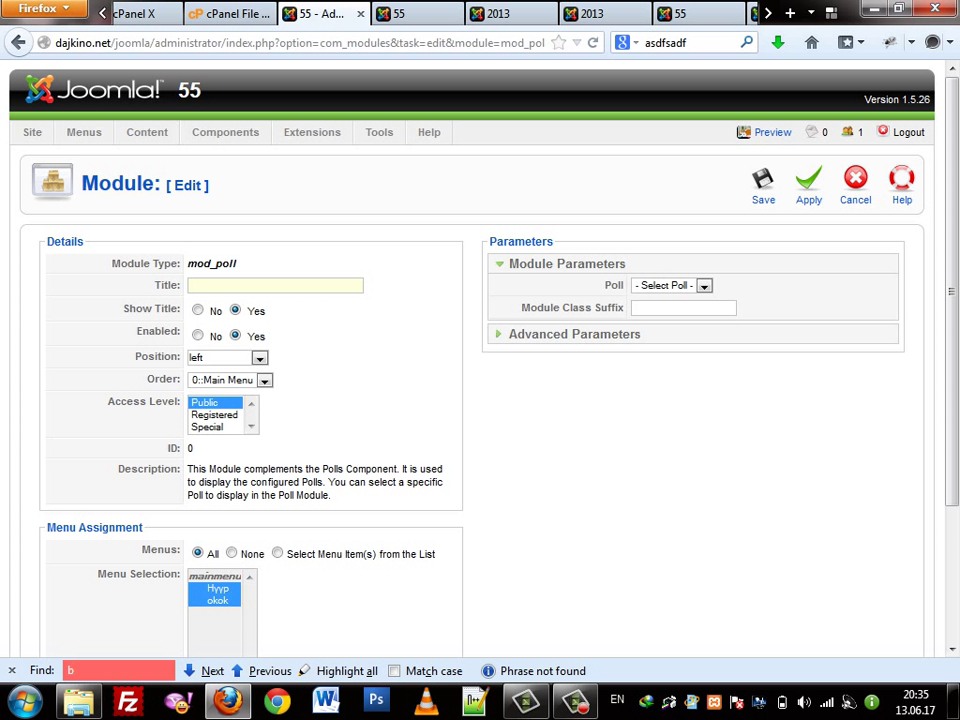
# Title the poll module 'санал асуулга' and set its position to user2
pyautogui.hotkey('alt', 'shift')
pyautogui.write('санал асуулга')
pyautogui.click(259, 358)
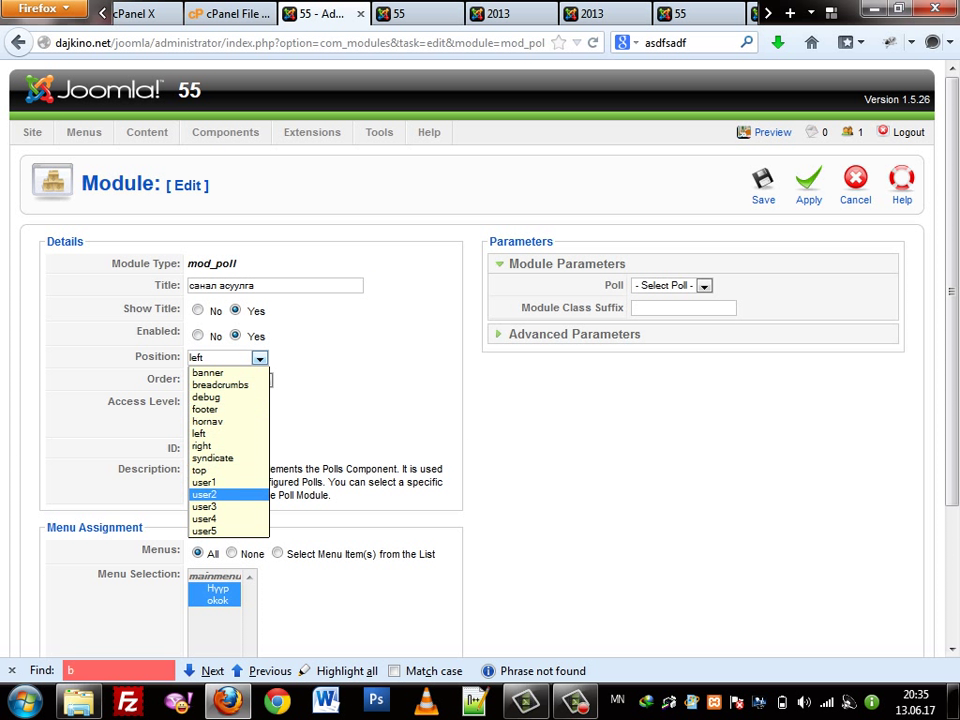
pyautogui.press('Up')
pyautogui.press('Return')
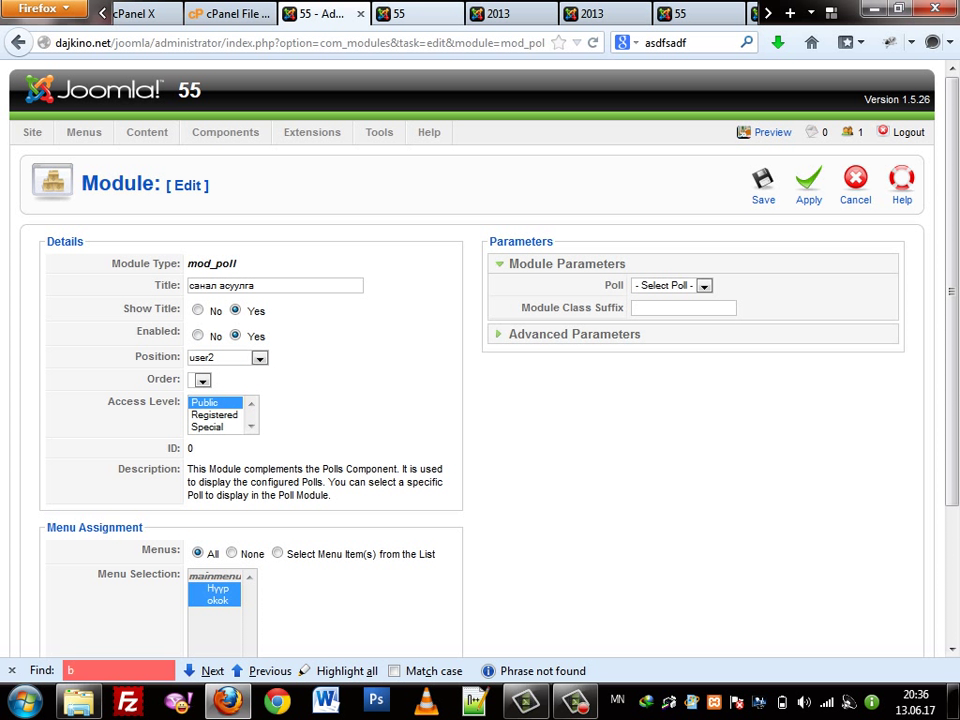
# Compare the user2 and right outlines on the site, then change the position to right
pyautogui.hotkey('ctrl', 'Tab')
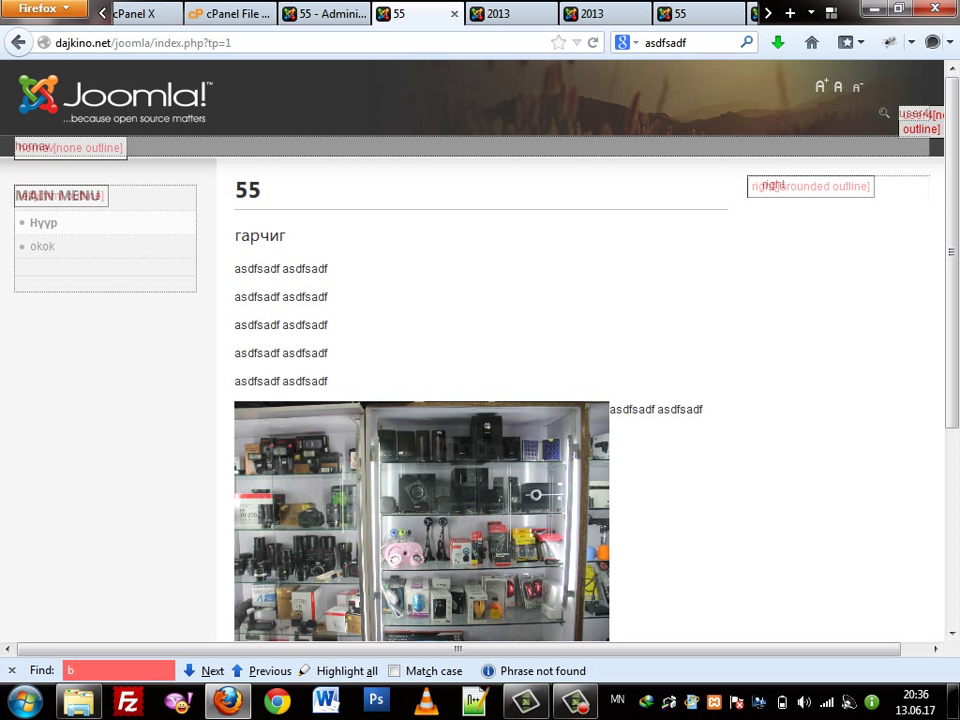
pyautogui.scroll(-5, 480, 350)
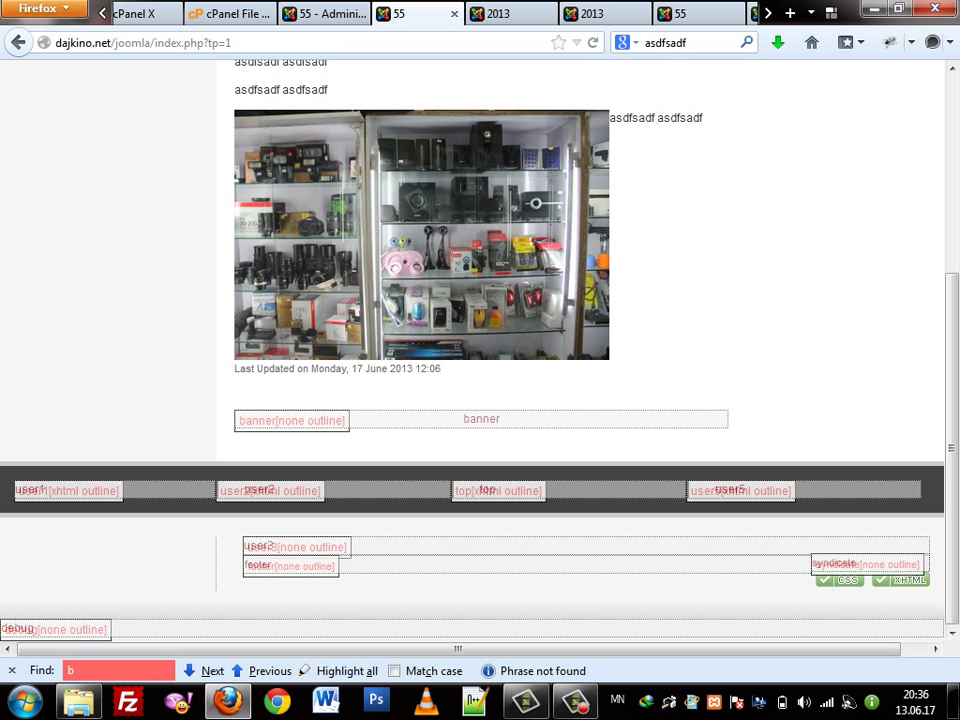
pyautogui.moveTo(259, 489); pyautogui.dragTo(268, 489)
pyautogui.scroll(3, 480, 350)
pyautogui.doubleClick(774, 185)
pyautogui.hotkey('ctrl', 'pageup')
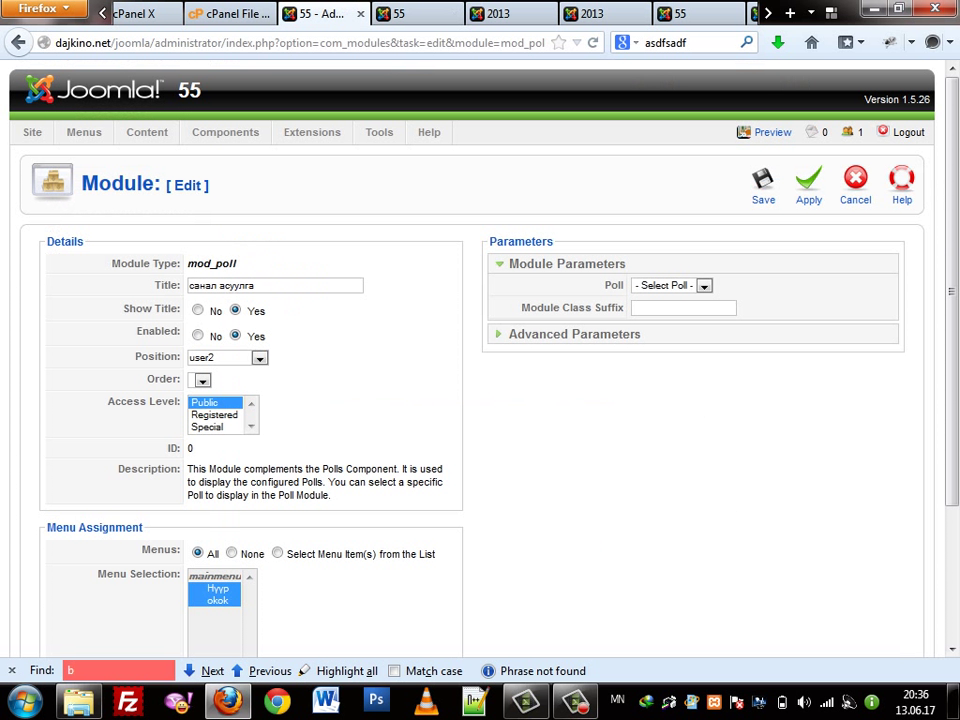
pyautogui.click(228, 357)
pyautogui.click(220, 446)
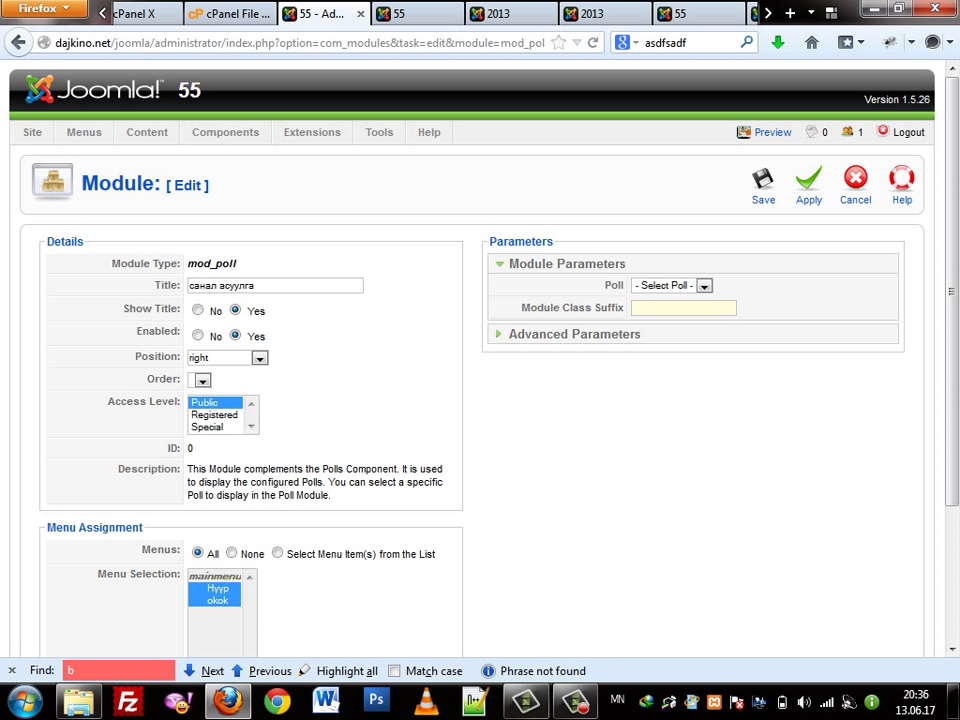
# Glance at the Advanced Parameters, then save the санал асуулга poll module in the right position
pyautogui.click(615, 334)
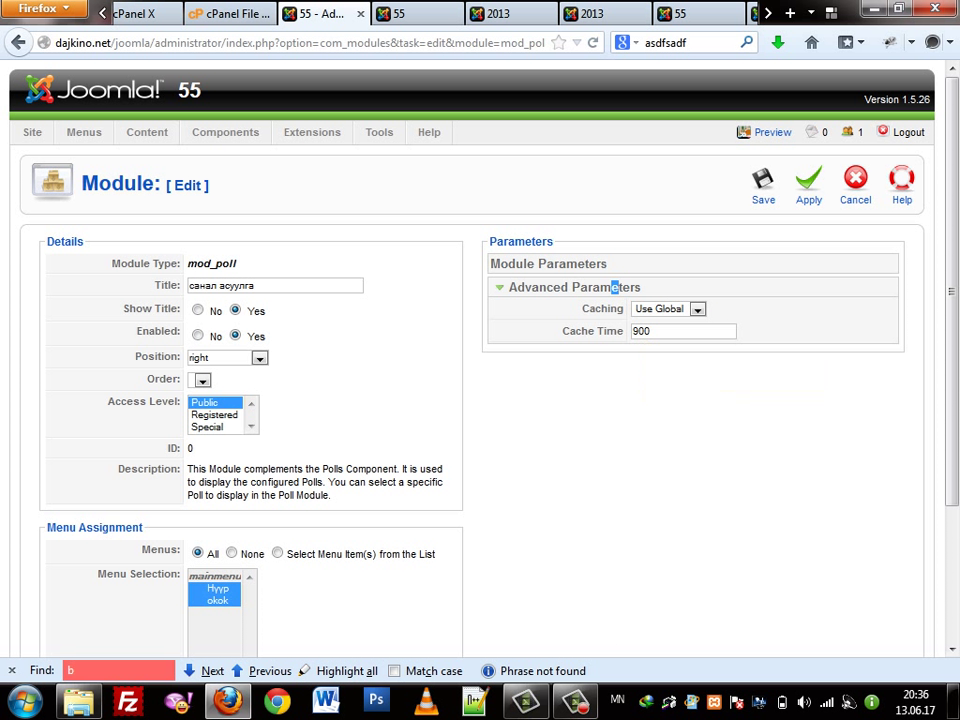
pyautogui.click(600, 264)
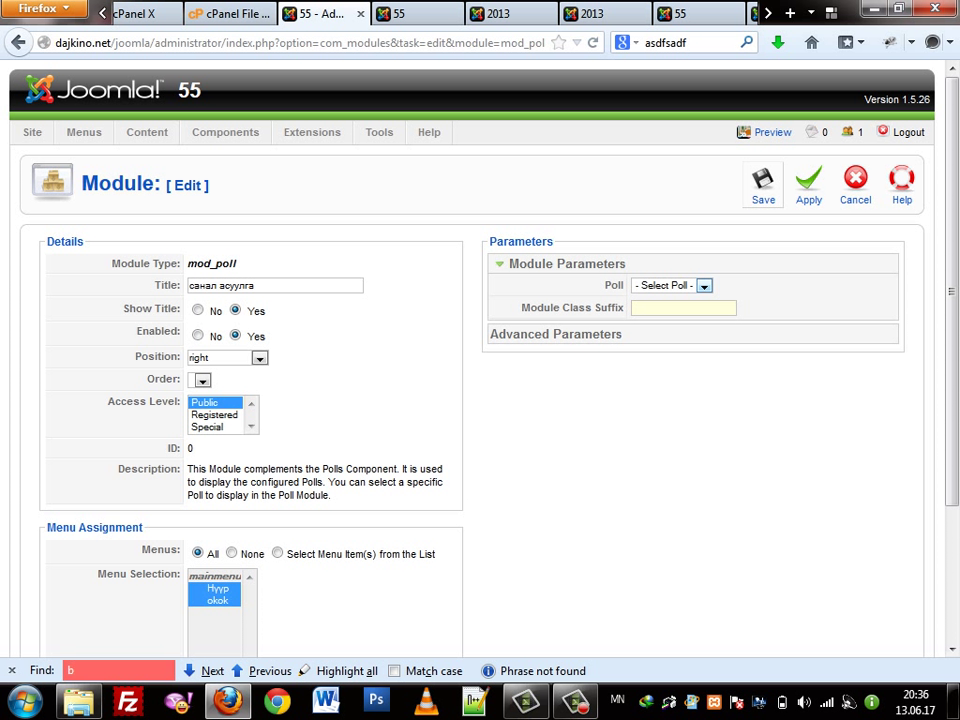
pyautogui.click(809, 185)
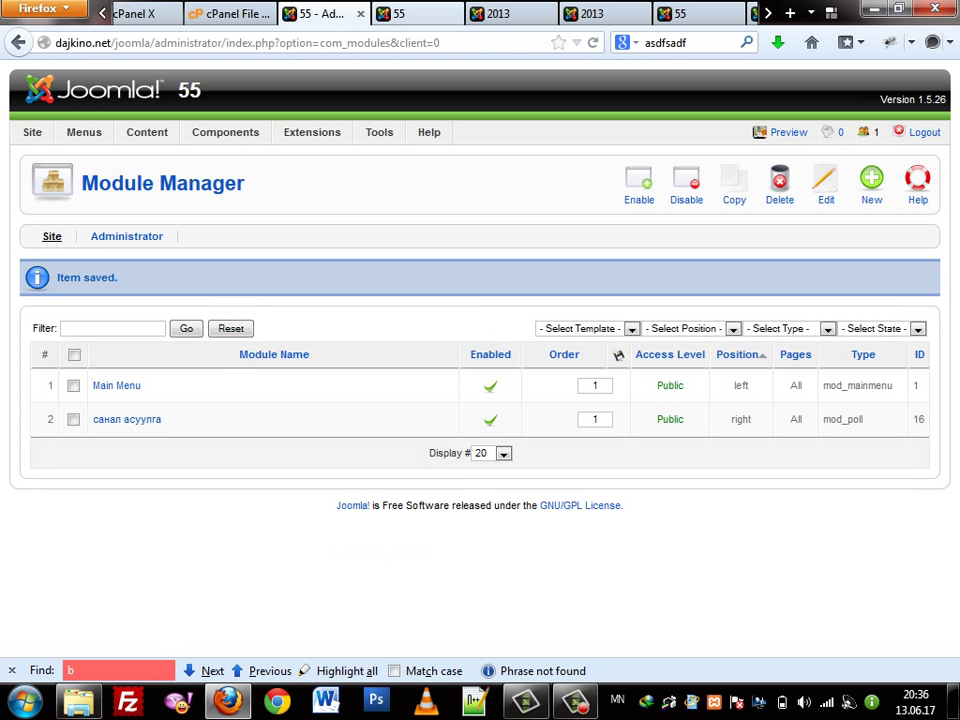
pyautogui.hotkey('ctrl', 'Tab')
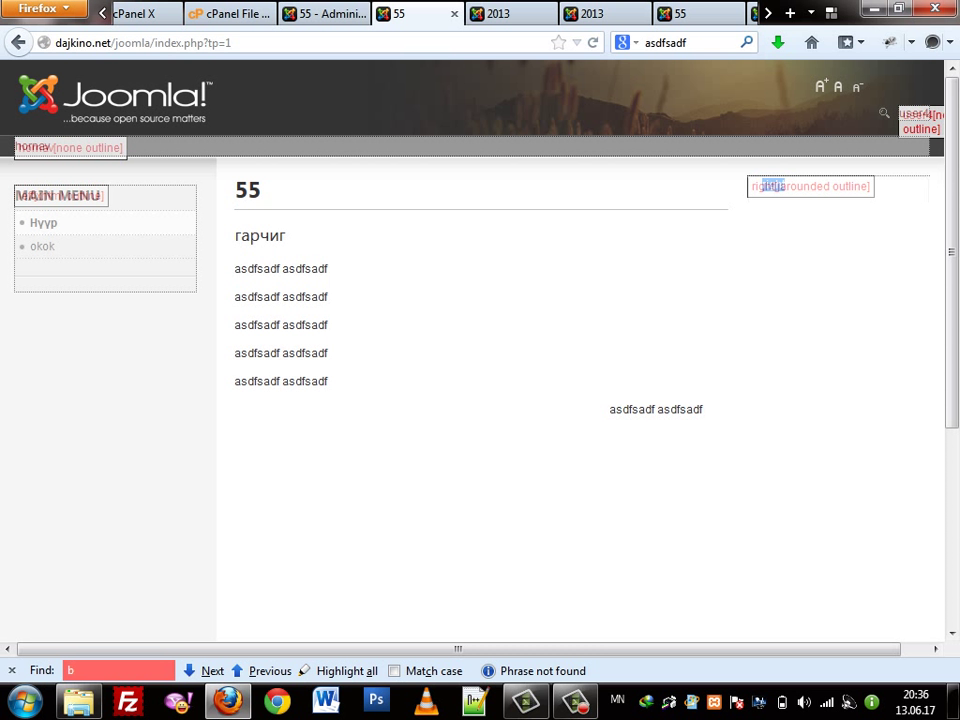
pyautogui.hotkey('ctrl', 'Tab')
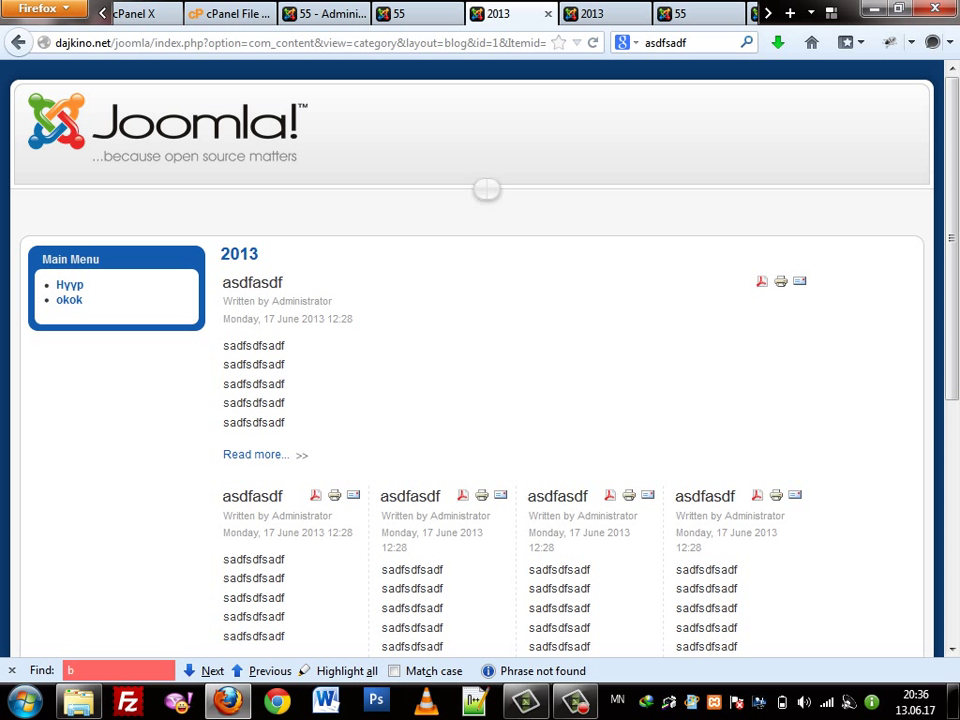
pyautogui.click(69, 285)
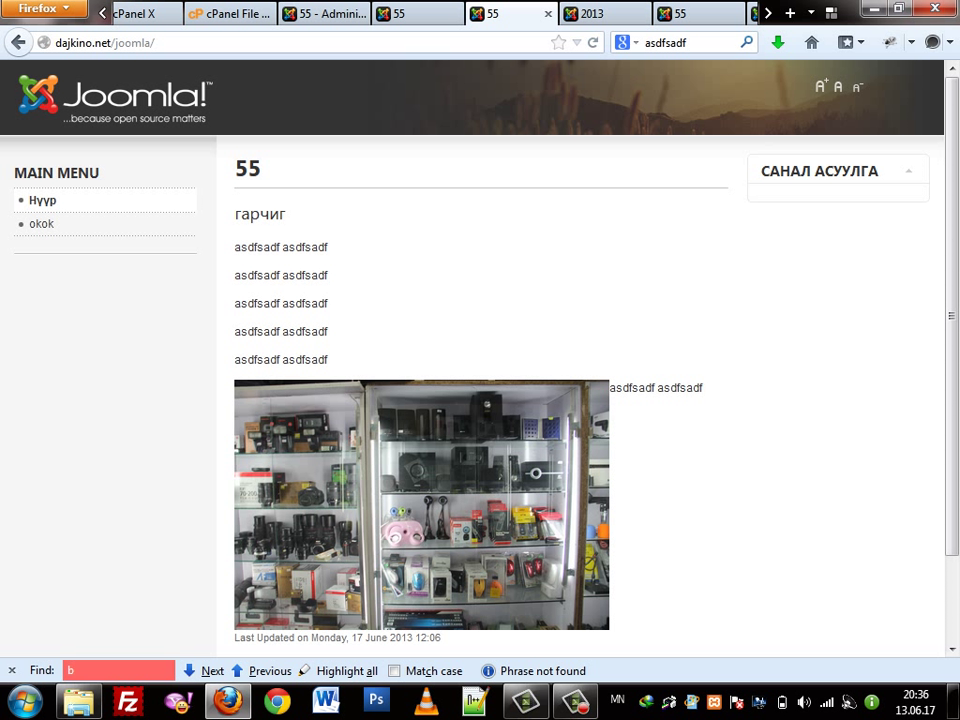
pyautogui.hotkey('ctrl', 'pageup')
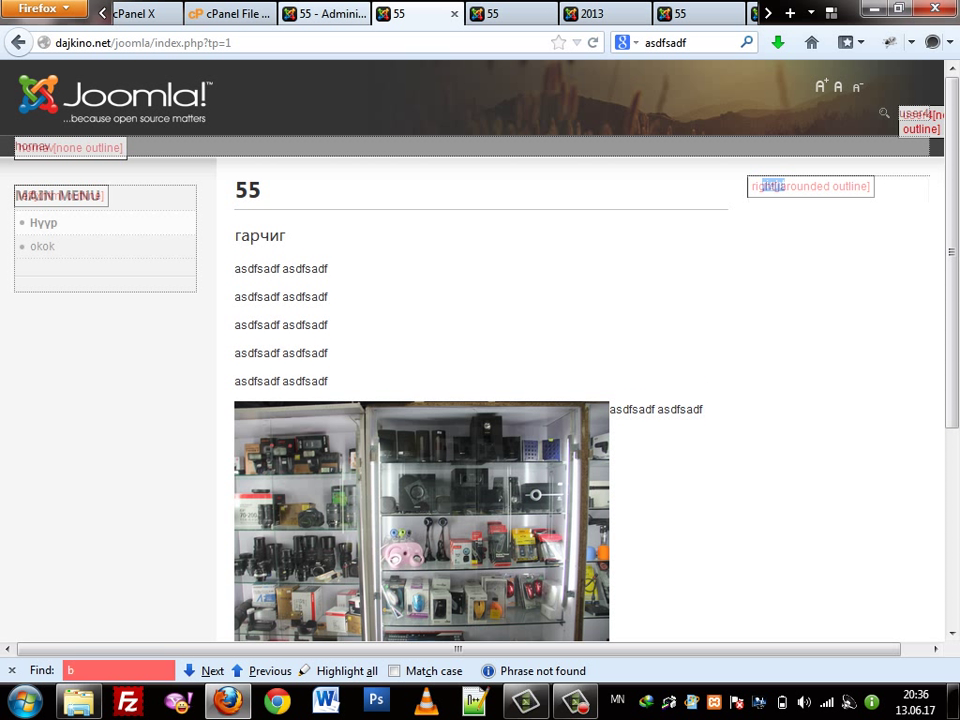
pyautogui.hotkey('ctrl', 'pageup')
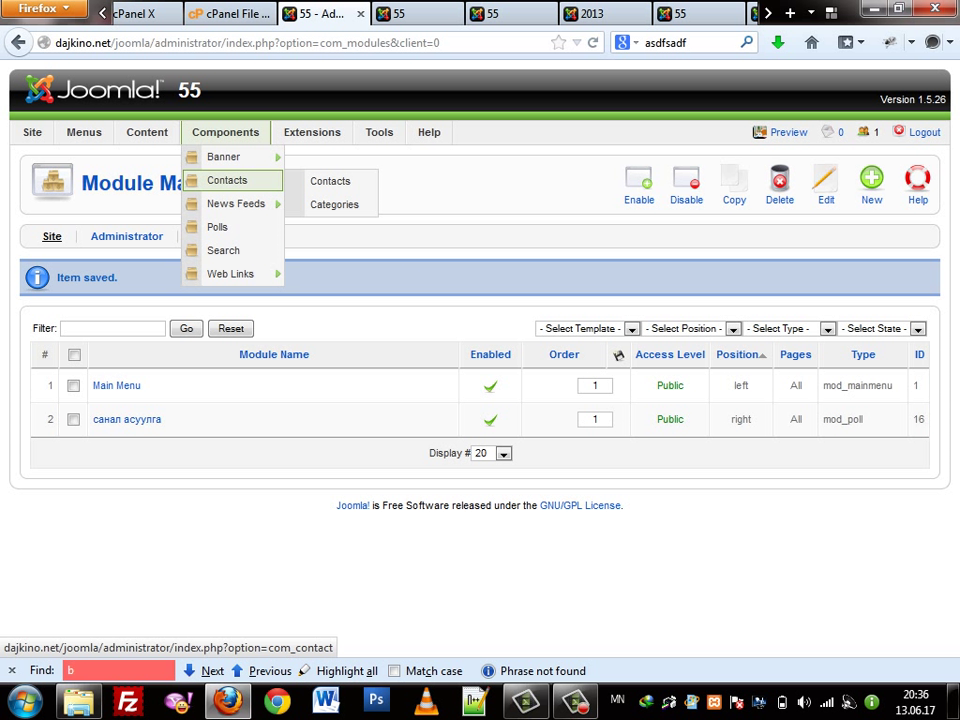
# Go to Components > Polls and start a blank new poll
pyautogui.moveTo(236, 203)
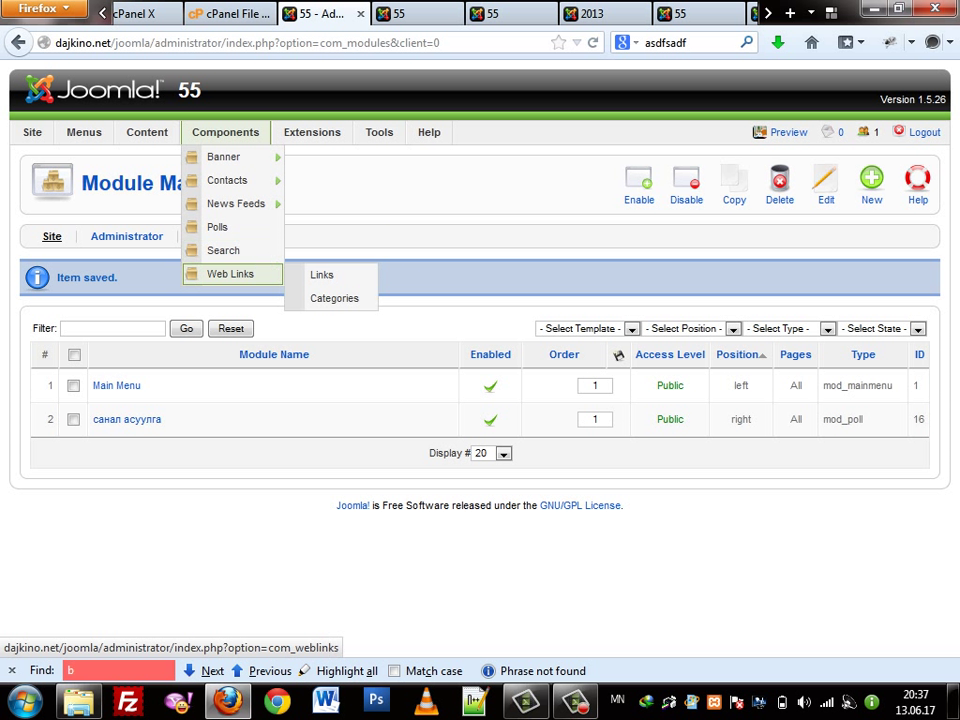
pyautogui.click(217, 227)
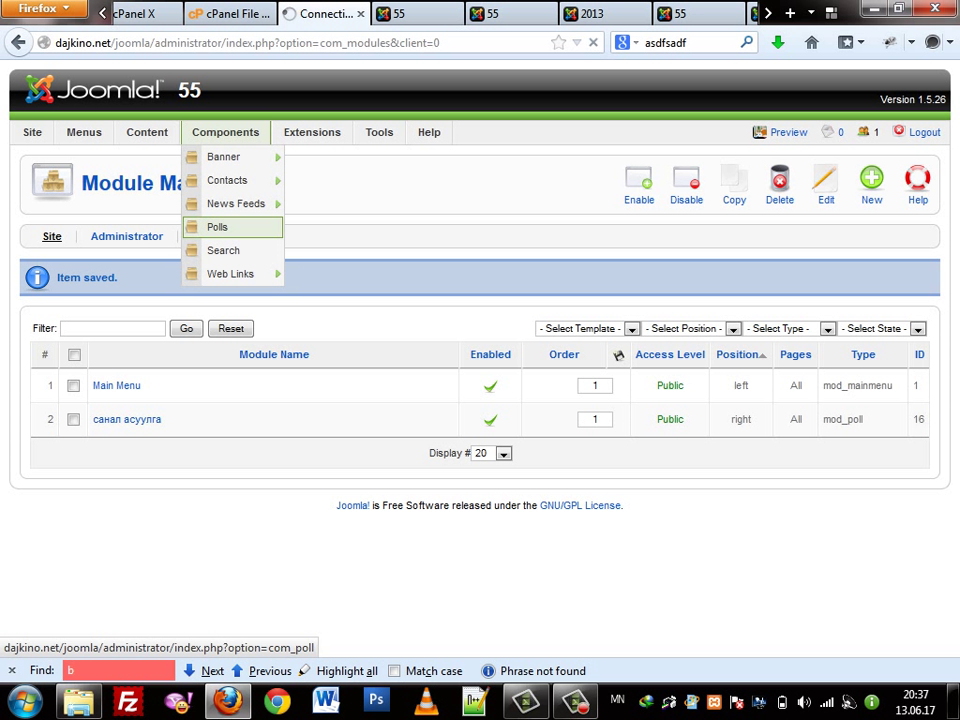
pyautogui.click(871, 180)
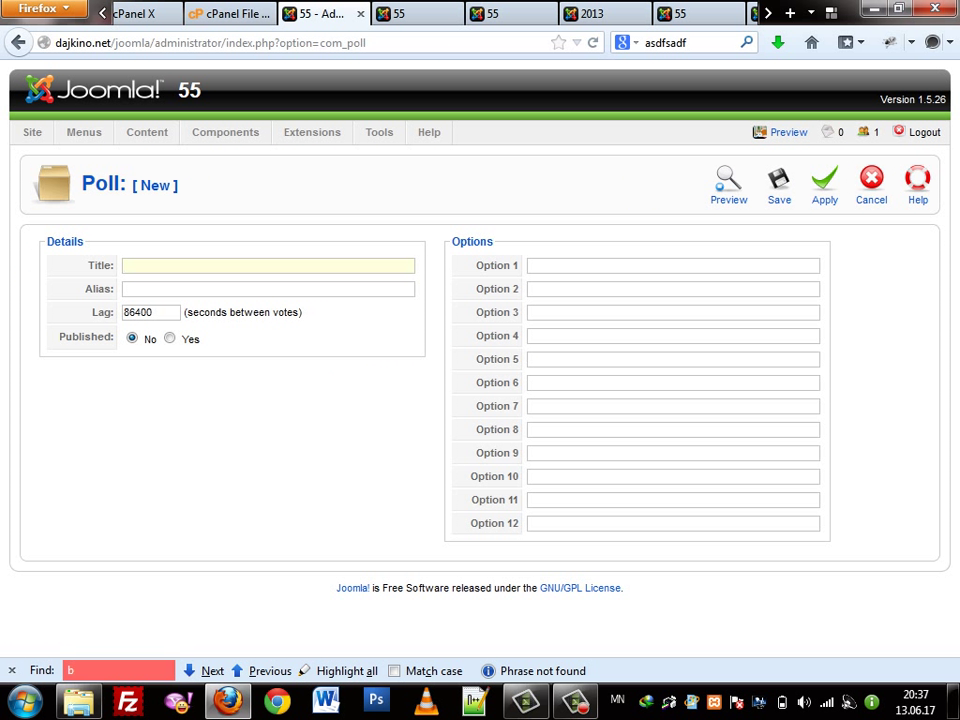
# Title the poll '6eaxeax?' and keep the default 86400-second lag
pyautogui.write('6eaxeax')
pyautogui.hotkey('ctrl', 'a')
pyautogui.press('End')
pyautogui.write('?')
pyautogui.press('Tab')
pyautogui.press('Tab')
pyautogui.hotkey('shift', 'Left')
pyautogui.hotkey('shift', 'Left')
pyautogui.hotkey('shift', 'Left')
pyautogui.hotkey('shift', 'Left')
pyautogui.hotkey('shift', 'Left')
pyautogui.press('End')
# Enter options йбеыеах, йыбах, йыбеах and йыбеа, then save and publish the poll
pyautogui.press('Tab')
pyautogui.press('Tab')
pyautogui.write('йбеыеах')
pyautogui.press('Tab')
pyautogui.write('йыбах')
pyautogui.press('Tab')
pyautogui.write('йыбеах')
pyautogui.press('Tab')
pyautogui.write('йыбеа')
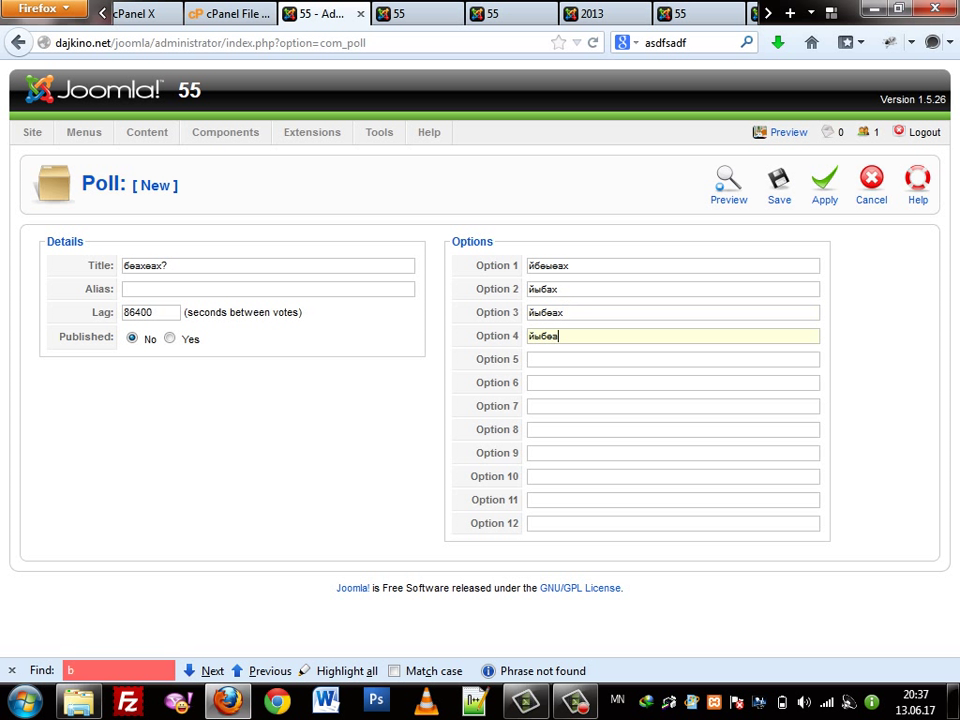
pyautogui.click(779, 185)
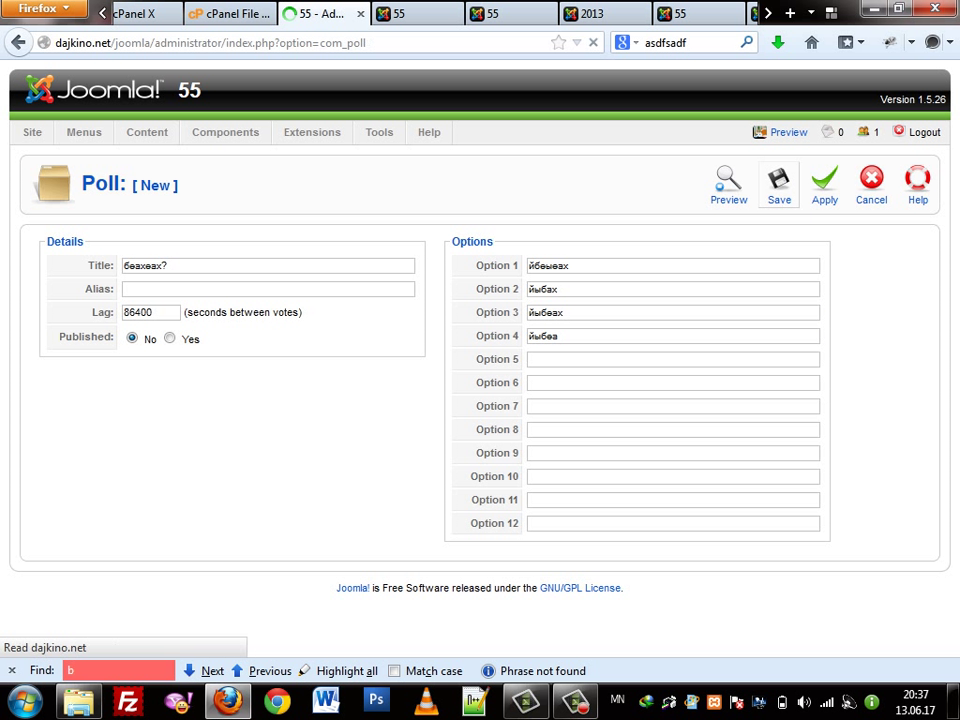
pyautogui.click(731, 361)
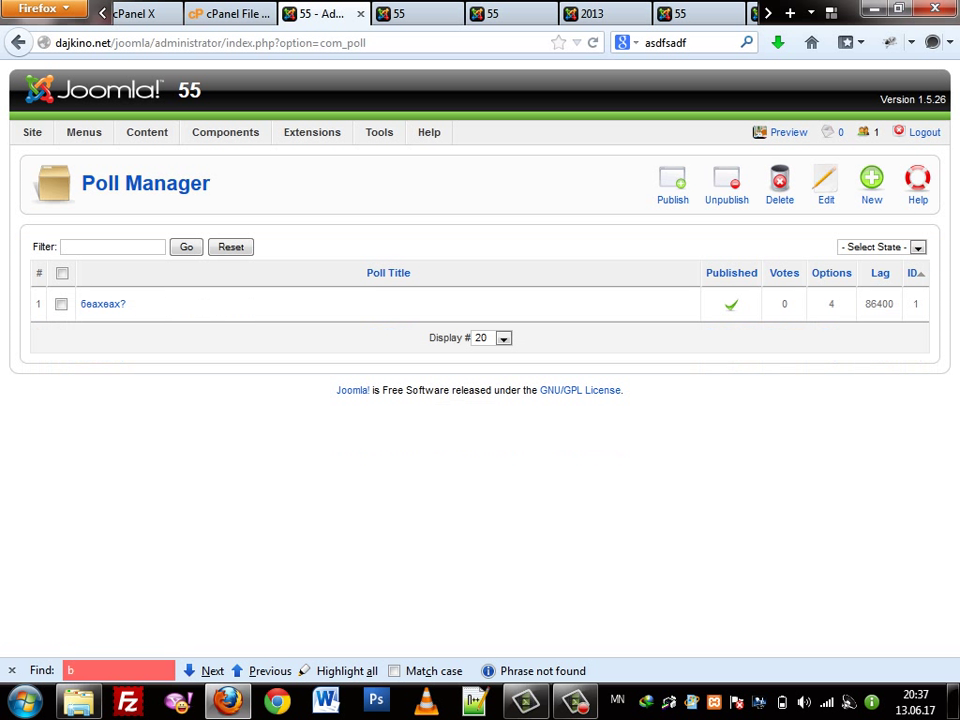
# Set the санал асуулга module to the new '6eaxeax?' poll, save, and preview it on the site
pyautogui.moveTo(312, 132)
pyautogui.click(318, 180)
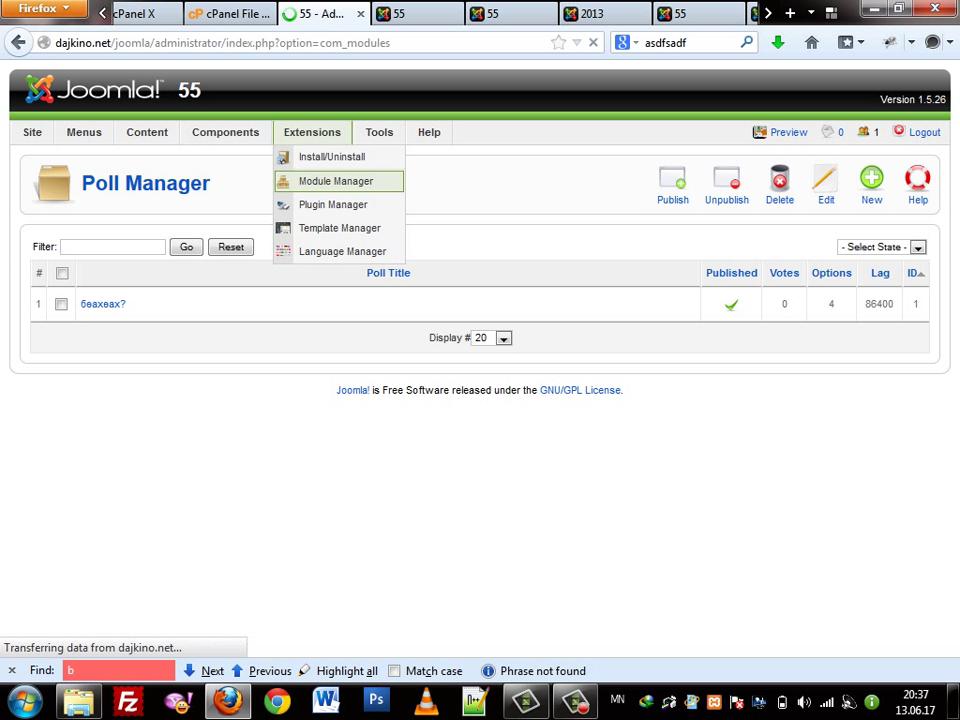
pyautogui.click(128, 371)
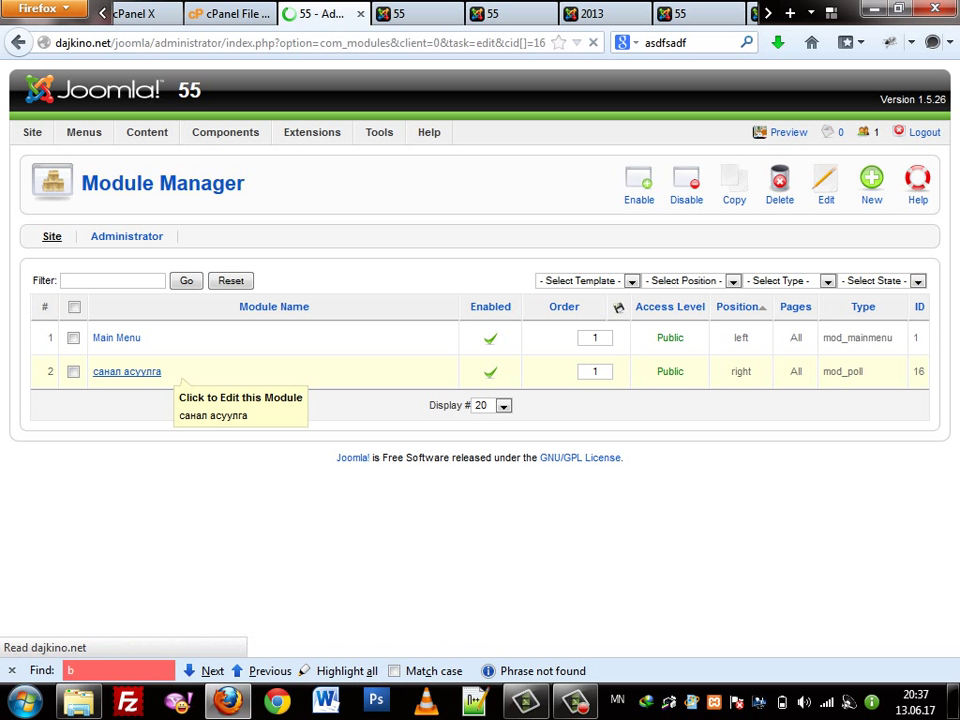
pyautogui.click(668, 285)
pyautogui.click(655, 311)
pyautogui.click(764, 185)
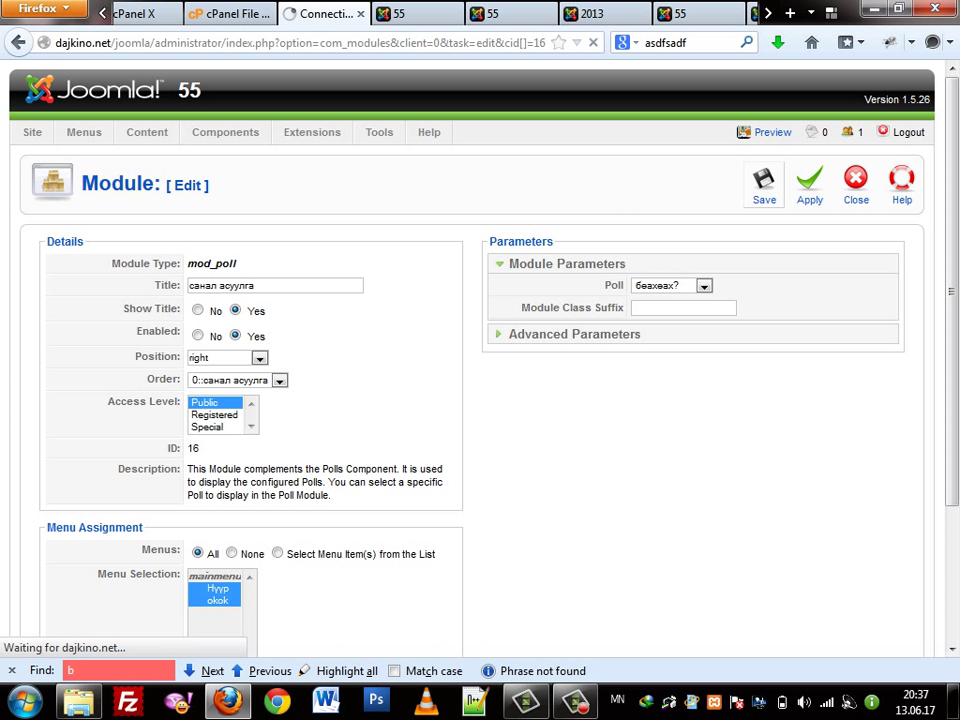
pyautogui.click(773, 132)
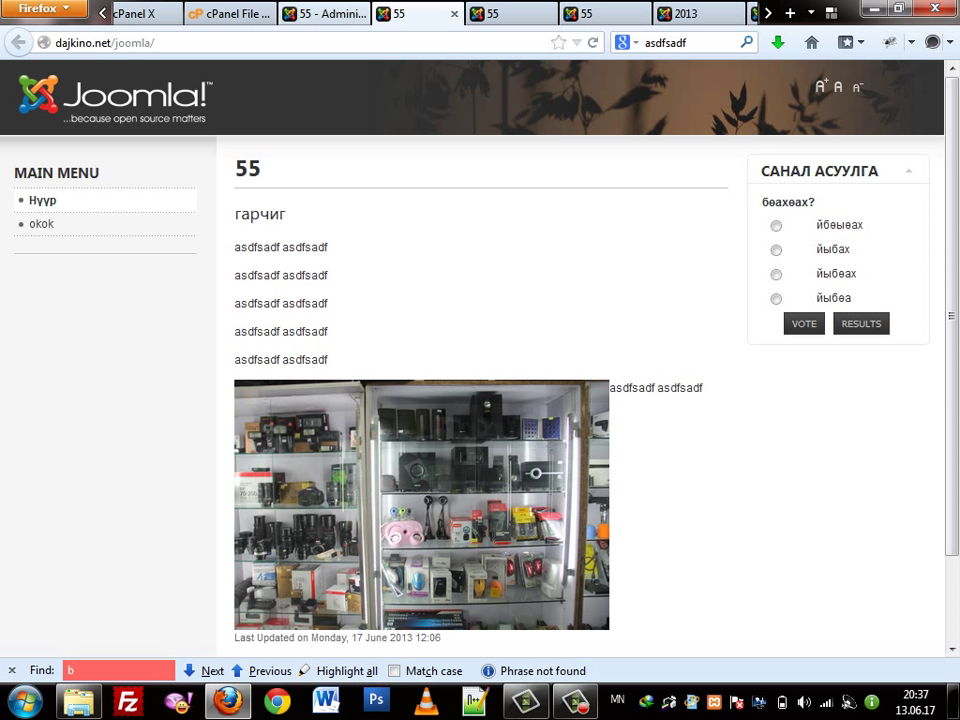
pyautogui.hotkey('ctrl', 'pageup')
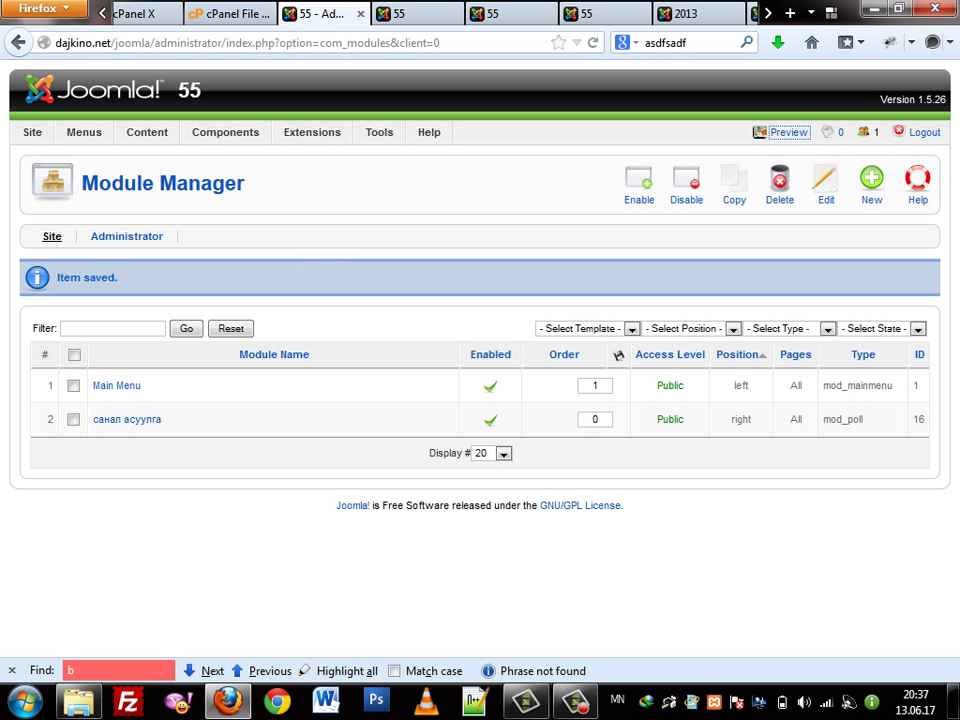
# Open the Contacts component's Categories list, briefly checking the site tab
pyautogui.moveTo(225, 132)
pyautogui.moveTo(232, 180)
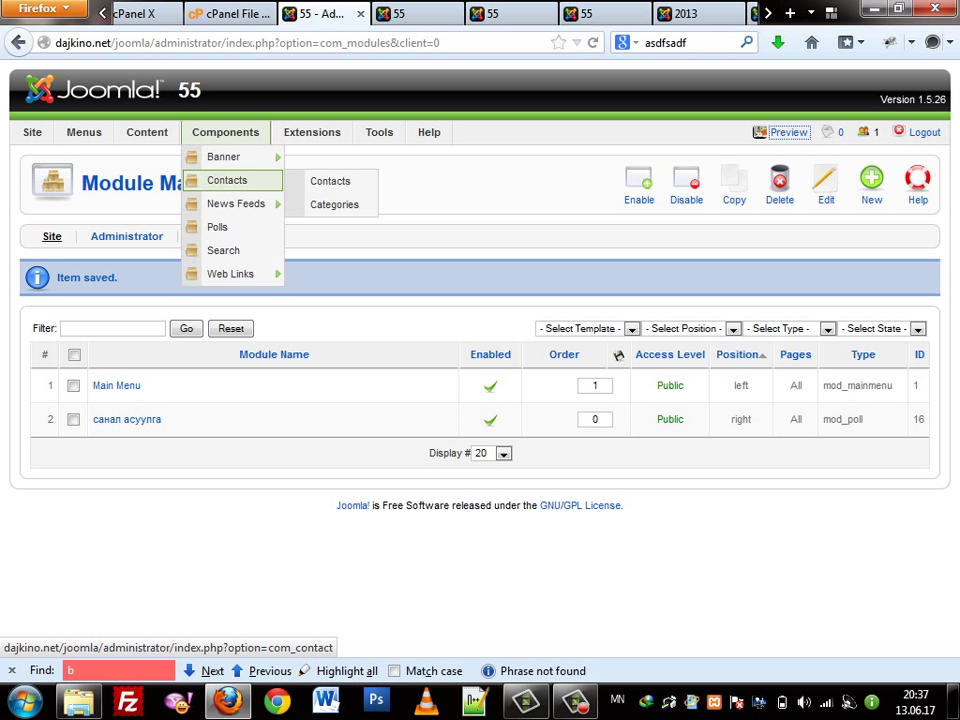
pyautogui.click(330, 181)
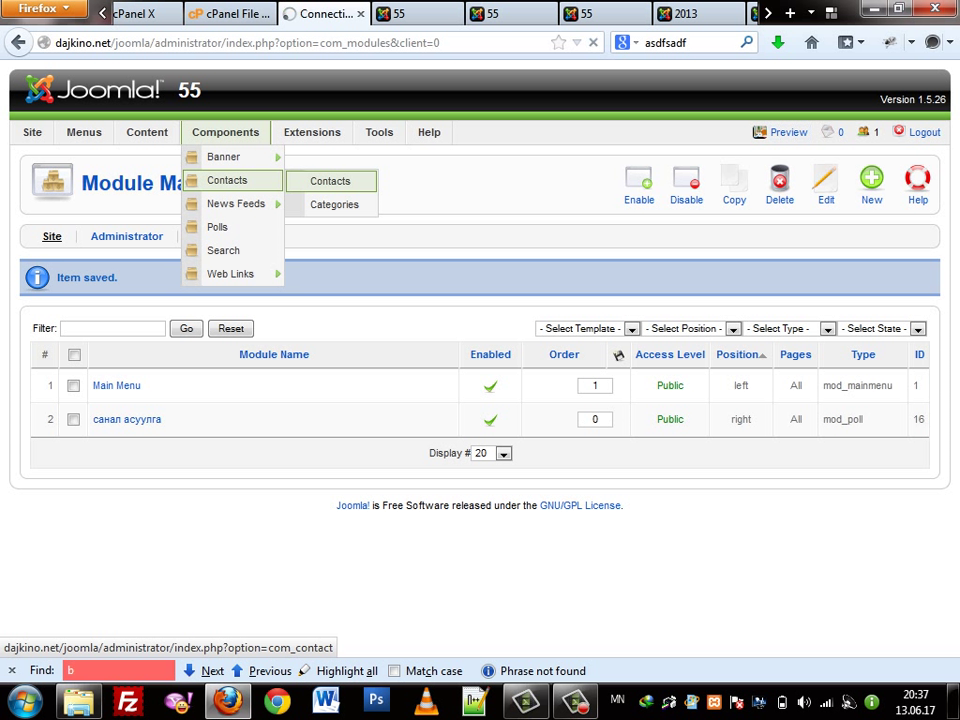
pyautogui.click(145, 236)
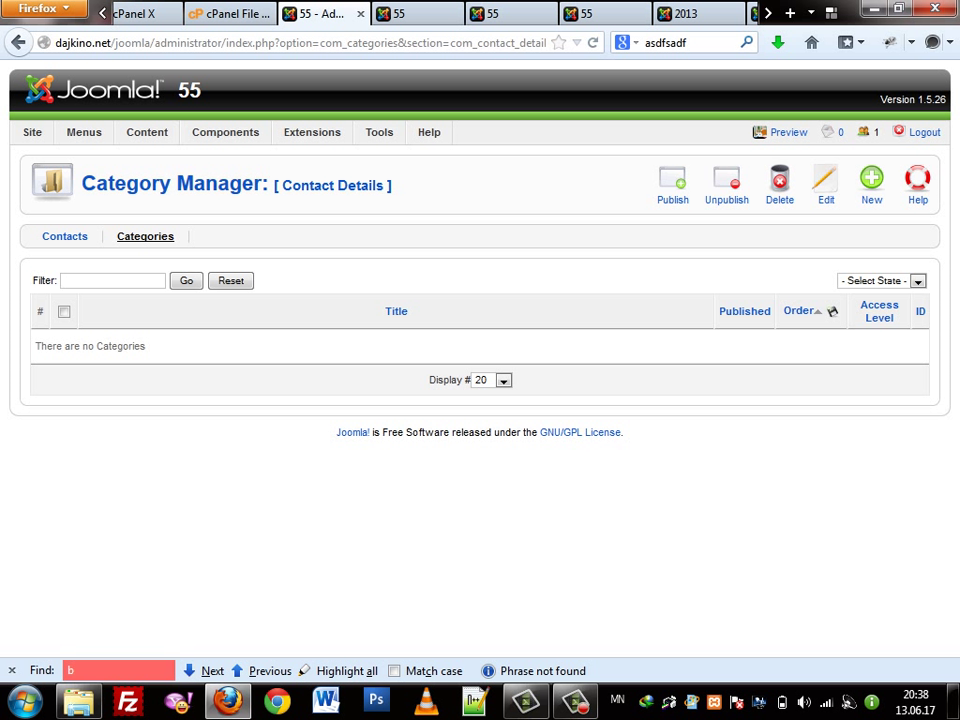
pyautogui.hotkey('ctrl', 'Tab')
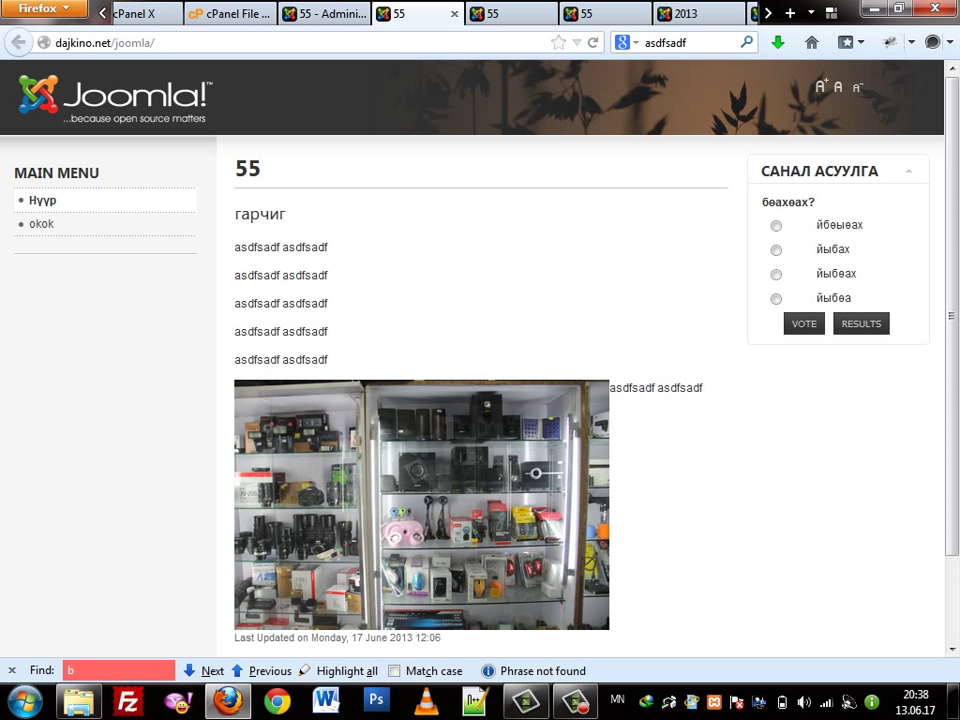
pyautogui.hotkey('ctrl', 'shift', 'Tab')
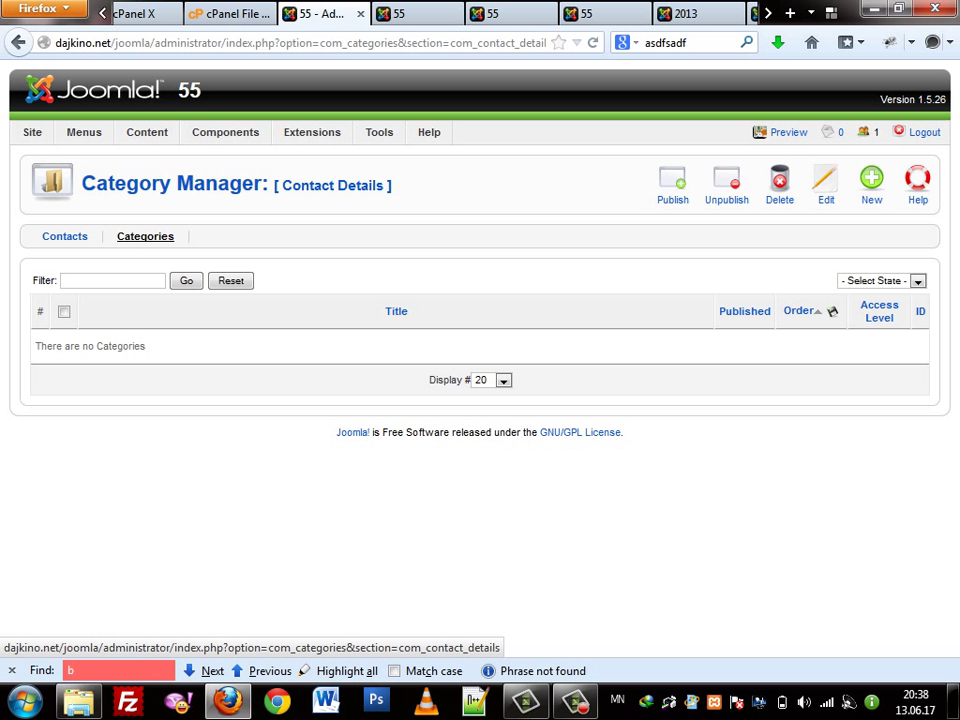
# Create the contact category 'хуний нөөц' and go to the contacts list
pyautogui.click(871, 185)
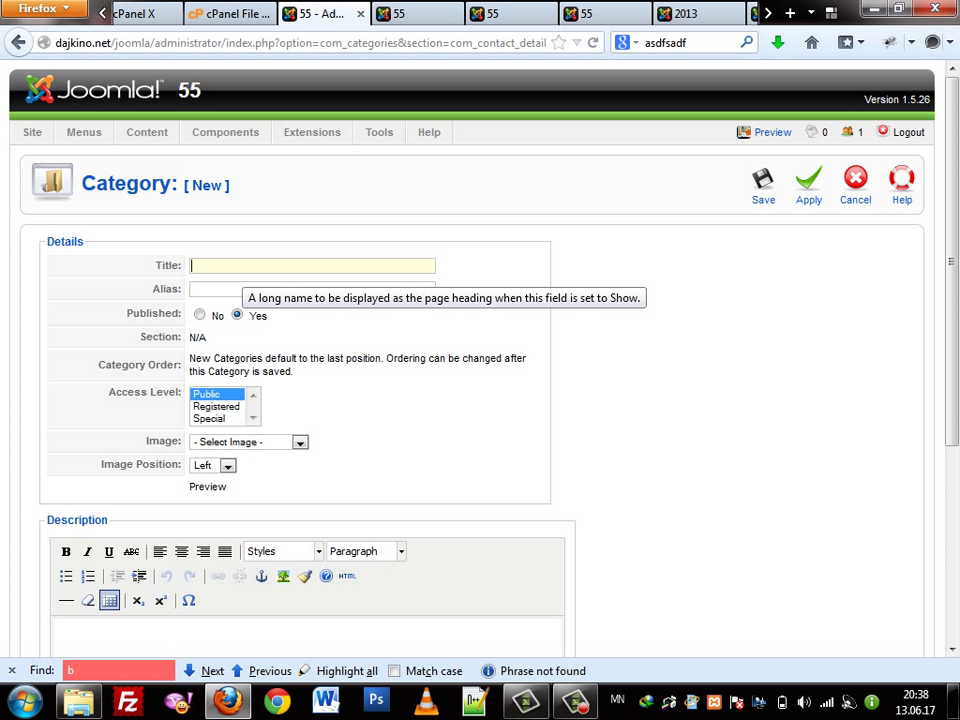
pyautogui.write('ху')
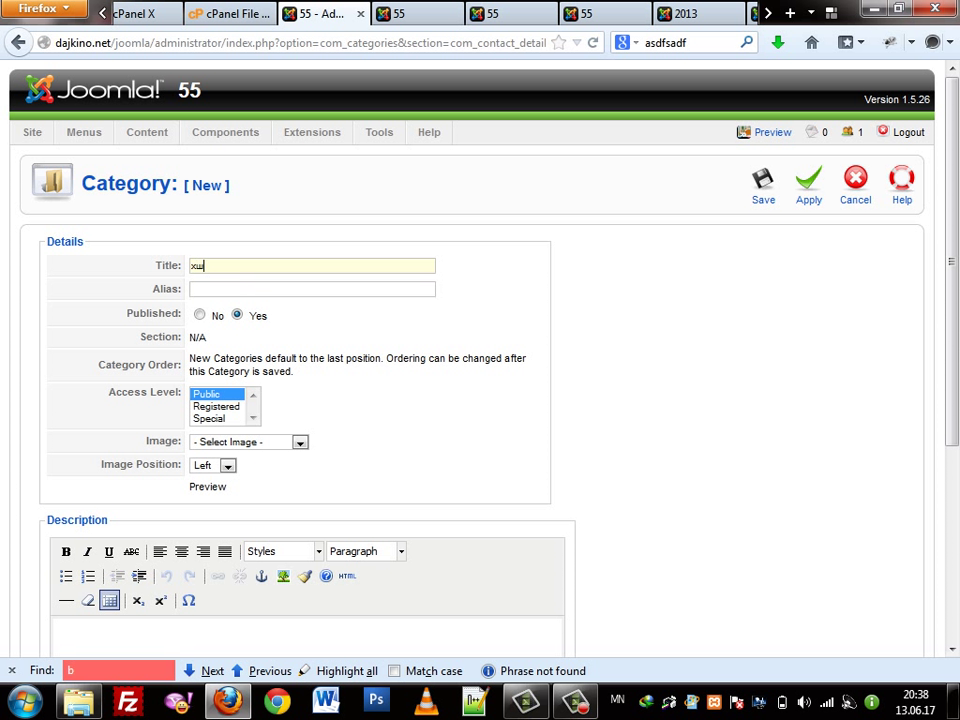
pyautogui.write('ний ')
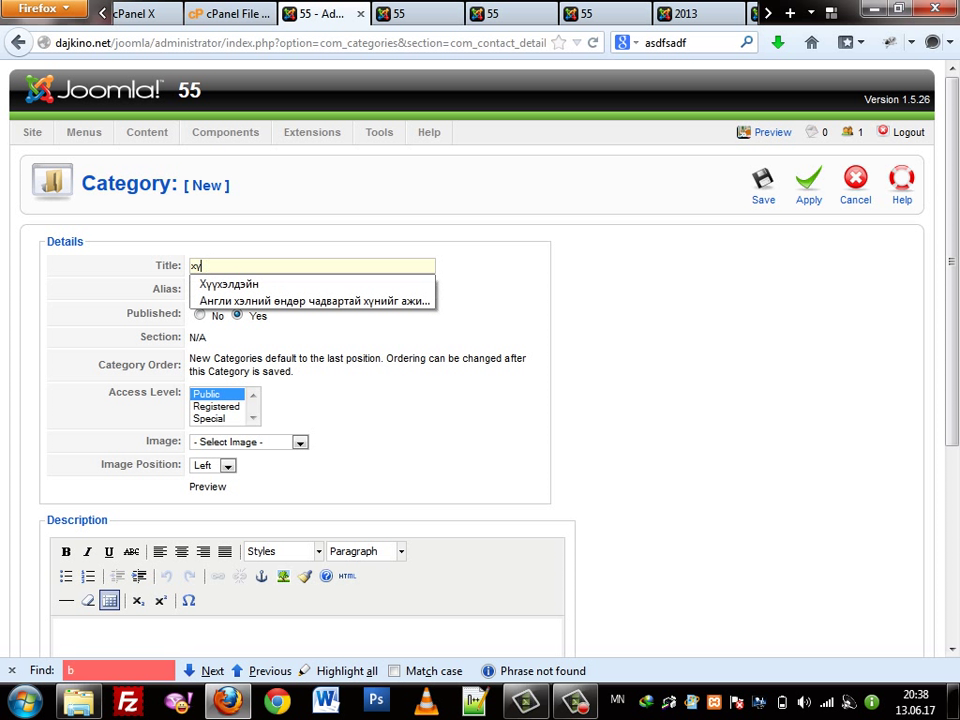
pyautogui.write('на')
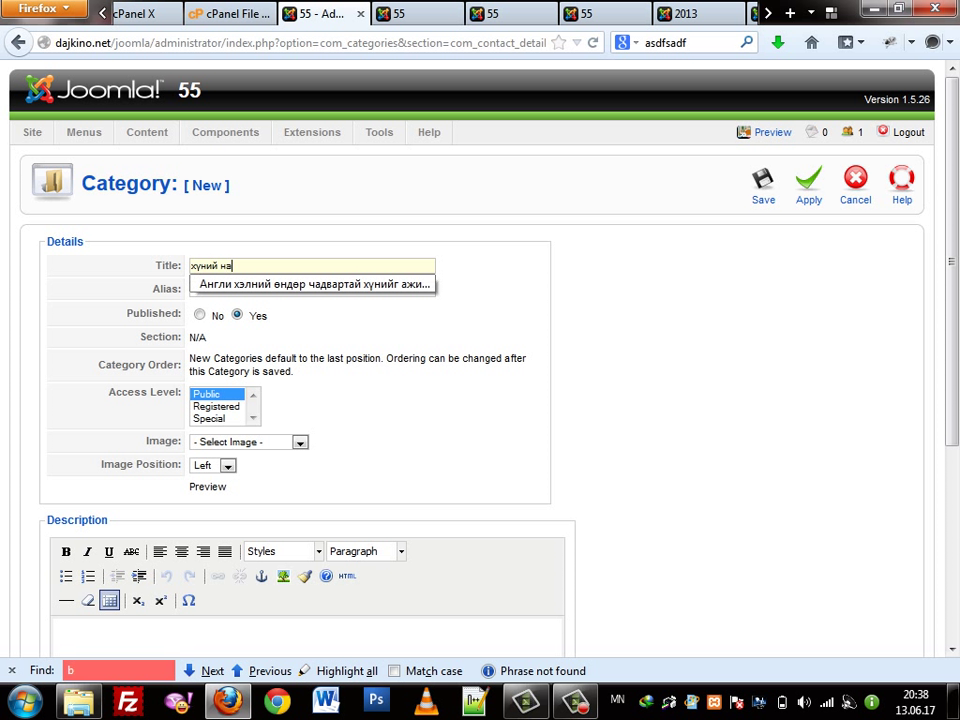
pyautogui.press('BackSpace')
pyautogui.write('өөц')
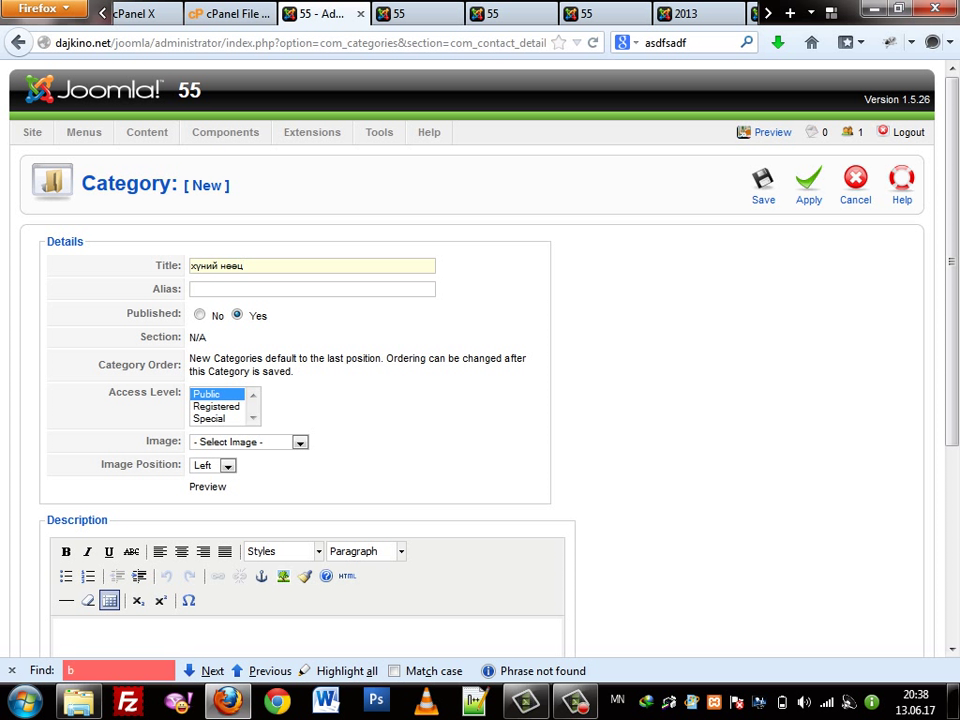
pyautogui.press('Return')
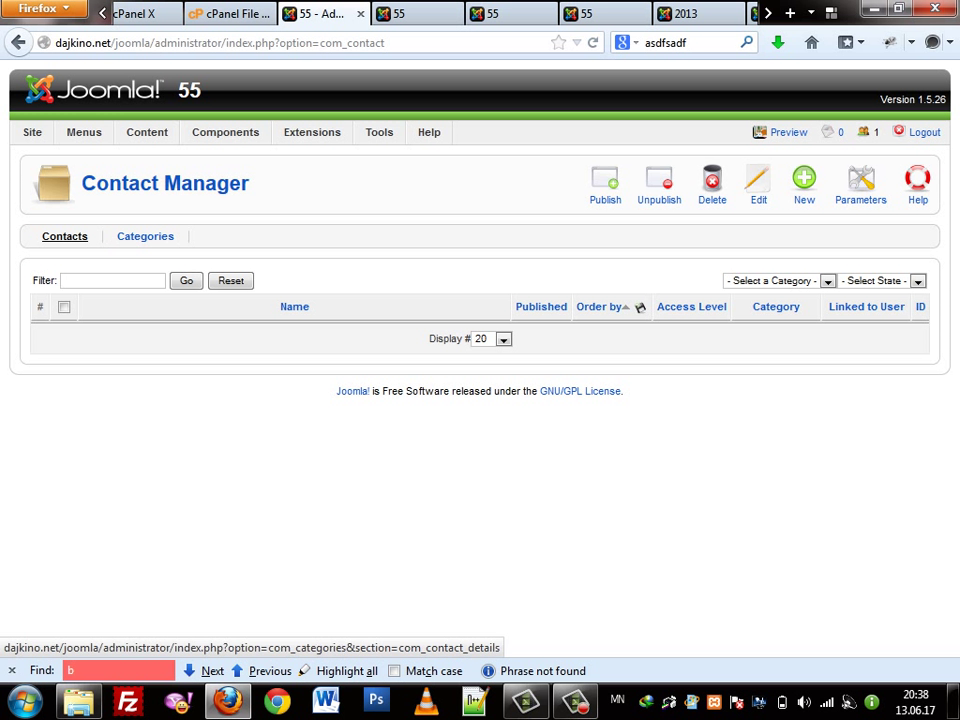
pyautogui.click(599, 306)
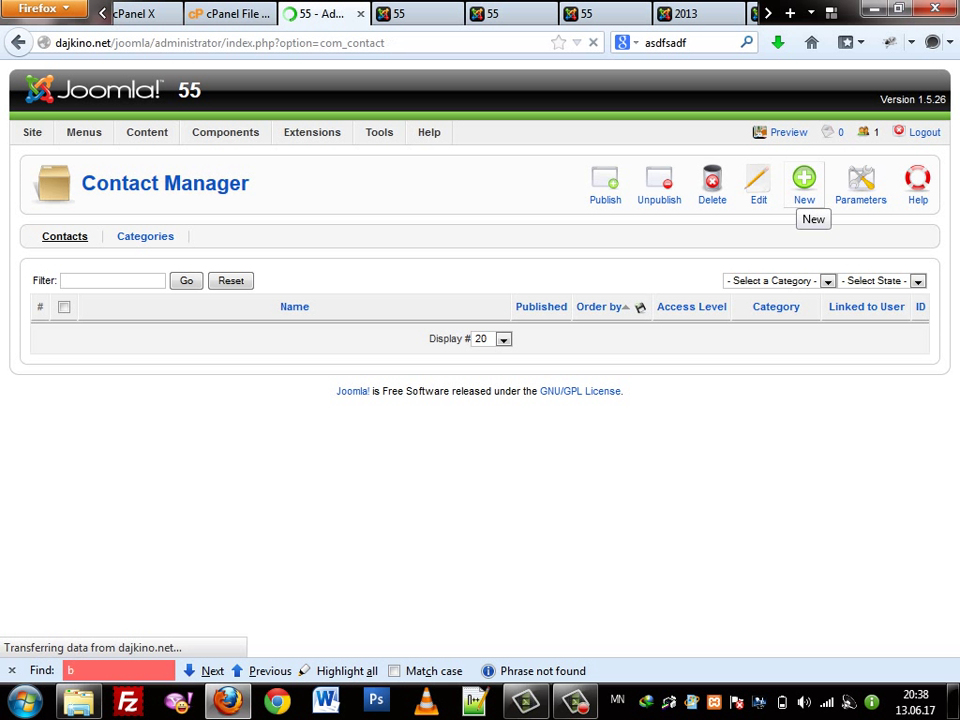
# Start a new contact in the хуний нөөц category
pyautogui.click(804, 183)
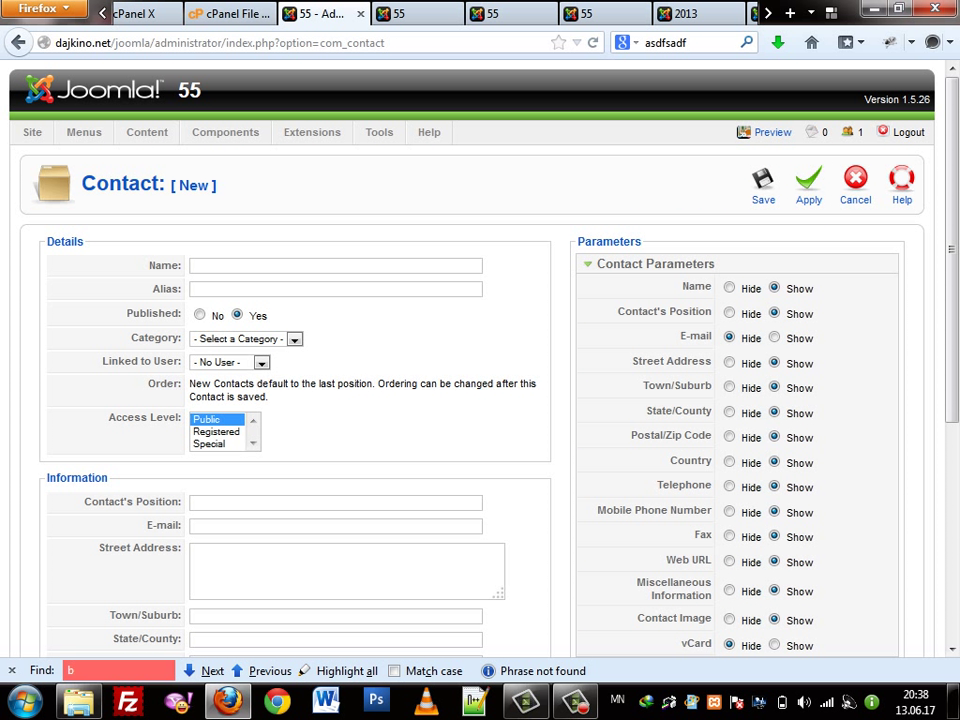
pyautogui.click(294, 339)
pyautogui.click(230, 364)
# Name the contact 'холбоо барих хуний нөөц'
pyautogui.click(335, 265)
pyautogui.click(335, 289)
pyautogui.click(335, 265)
pyautogui.write('холб')
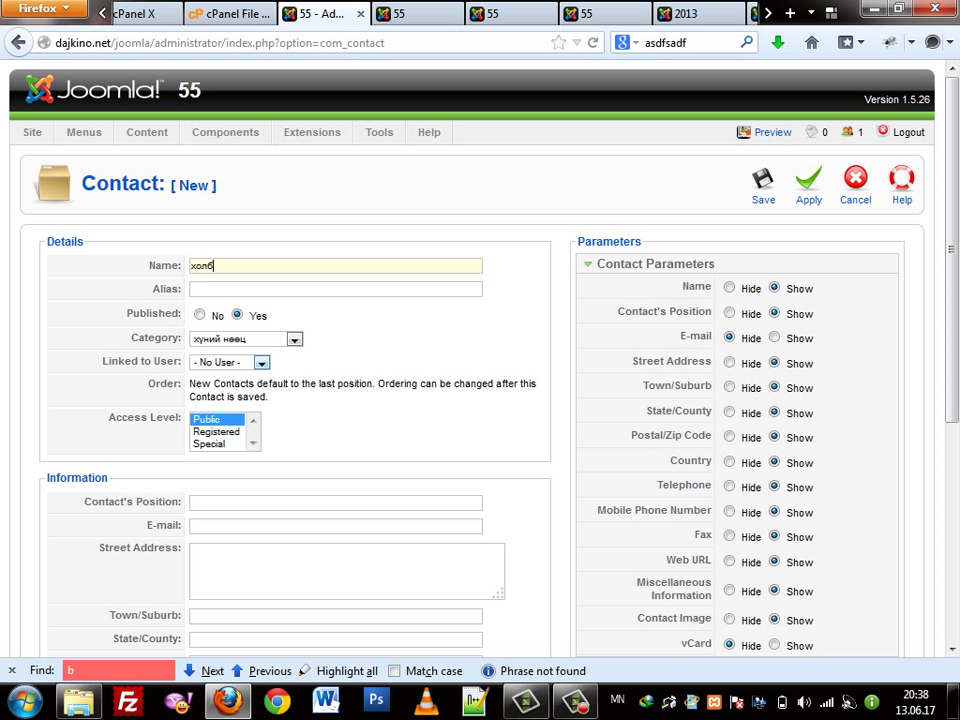
pyautogui.write('оо барих хш')
pyautogui.press('BackSpace')
pyautogui.write('уний нөөц')
# Enter the contact's e-mail address
pyautogui.scroll(-2, 480, 400)
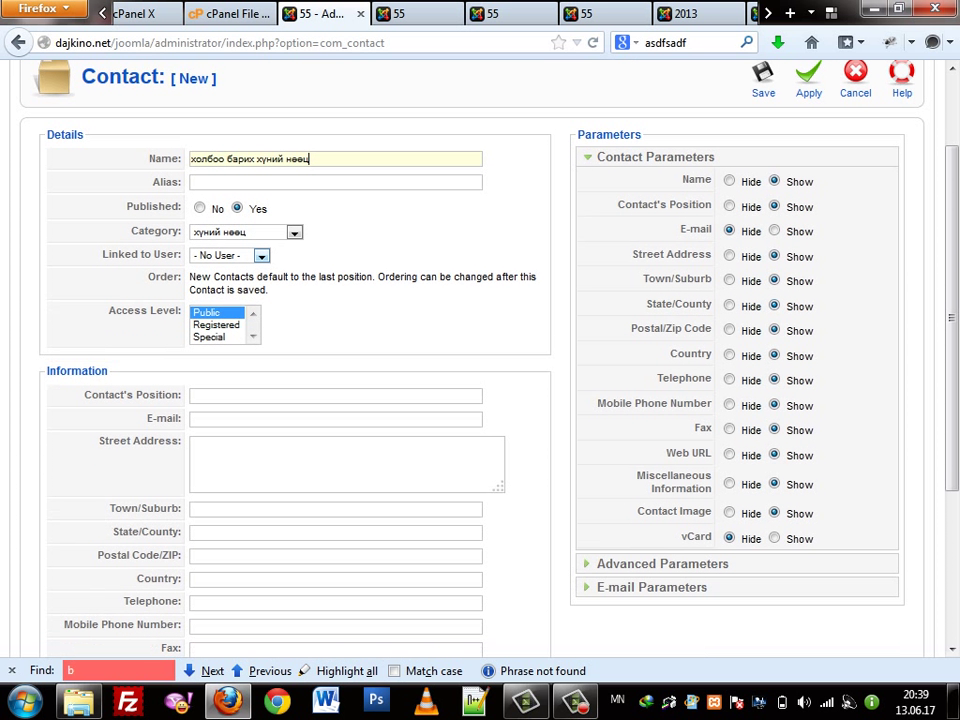
pyautogui.click(192, 419)
pyautogui.write('urr')
pyautogui.press('BackSpace')
pyautogui.press('BackSpace')
pyautogui.press('BackSpace')
pyautogui.hotkey('alt', 'shift')
pyautogui.scroll(-3, 480, 360)
pyautogui.press('Tab')
# Fill in the country as 'sdfsdf' and the contact's mobile phone number
pyautogui.click(300, 392)
pyautogui.write('sdfsdf')
pyautogui.click(300, 345)
pyautogui.write('sdfsdf')
pyautogui.press('Tab')
pyautogui.press('Tab')
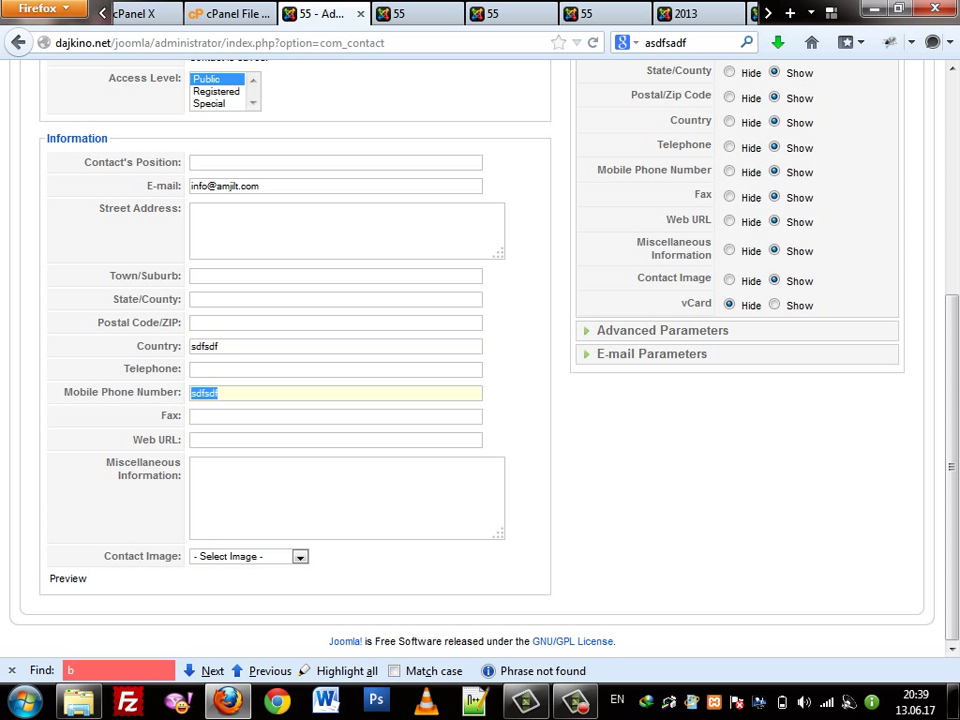
pyautogui.write('9999999')
# Set the web URL to amjilt.com, choose key.jpg as the contact image, and save
pyautogui.click(300, 439)
pyautogui.write('amjilt.com')
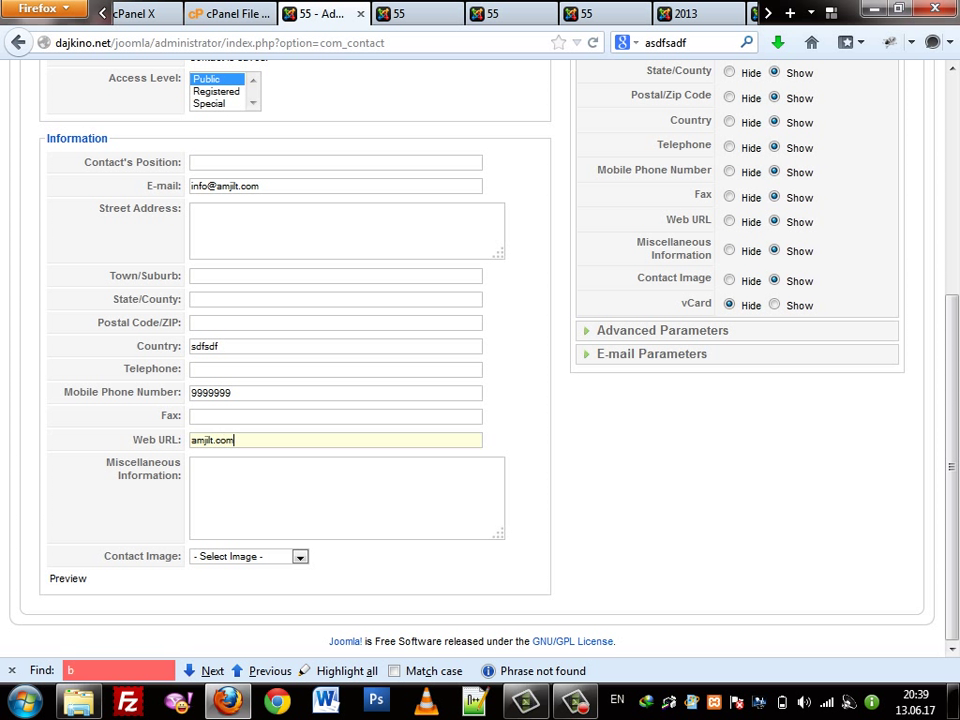
pyautogui.click(299, 556)
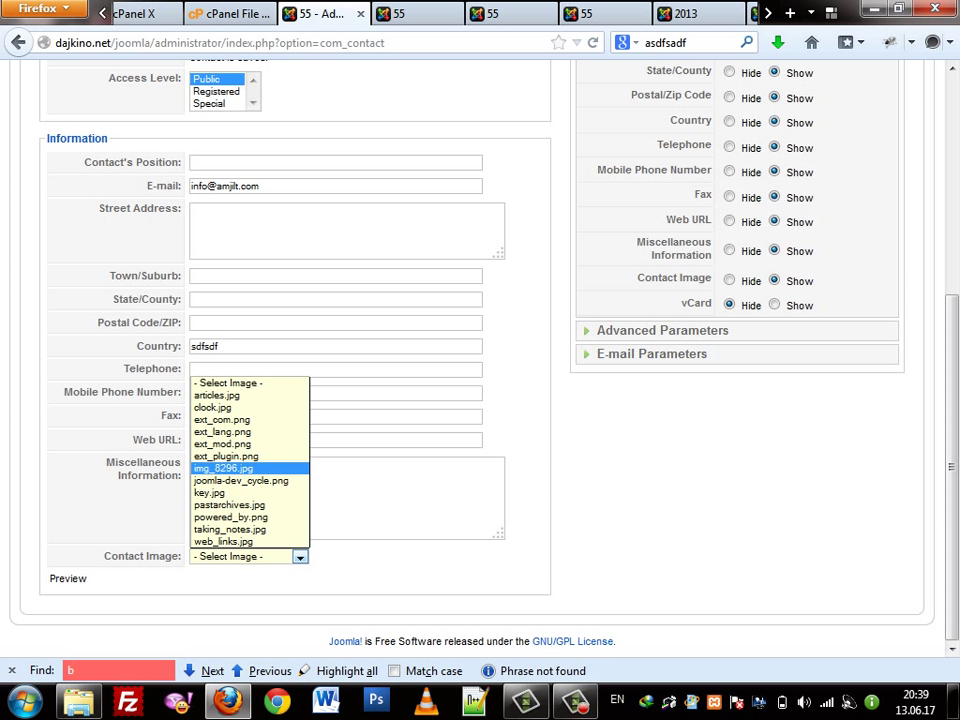
pyautogui.click(209, 492)
pyautogui.scroll(-2, 480, 360)
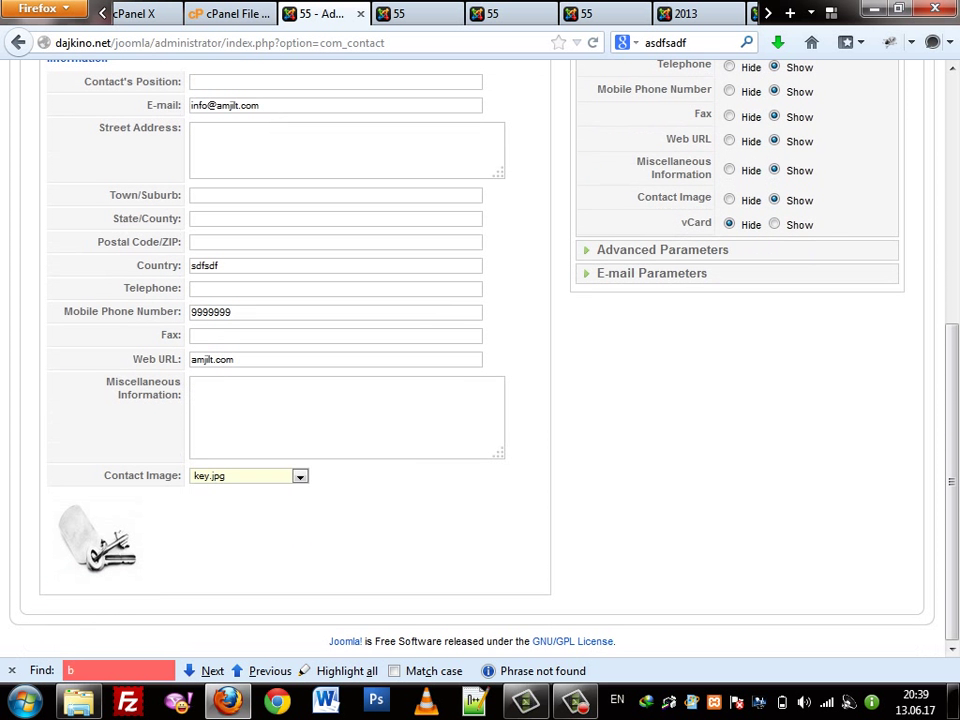
pyautogui.scroll(8, 480, 360)
pyautogui.click(763, 185)
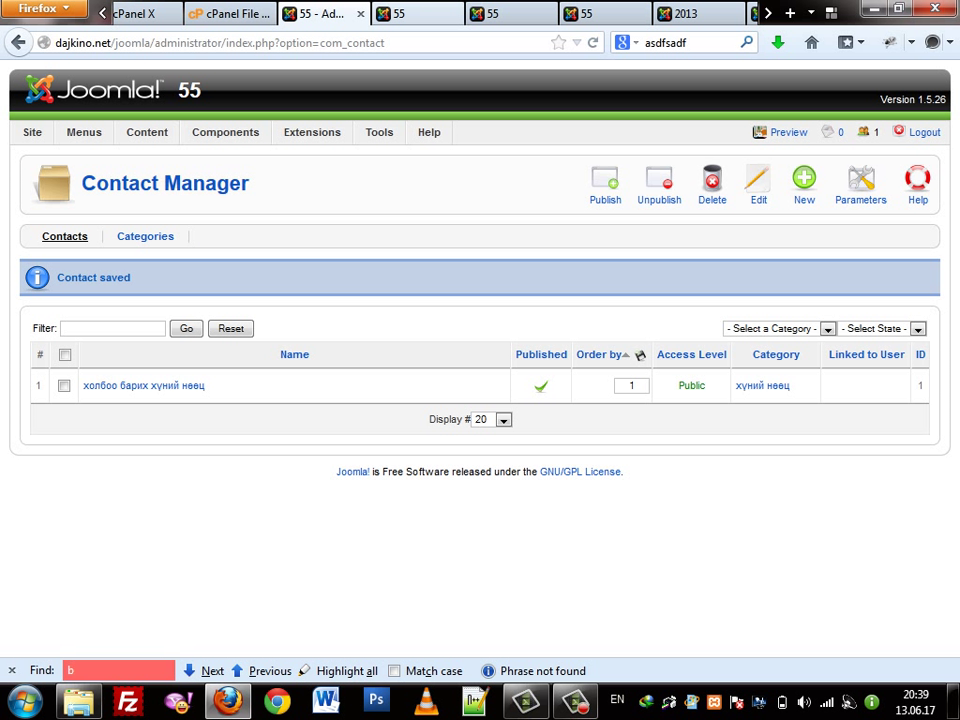
# Open the Main Menu's item list and begin a new menu item
pyautogui.moveTo(84, 132)
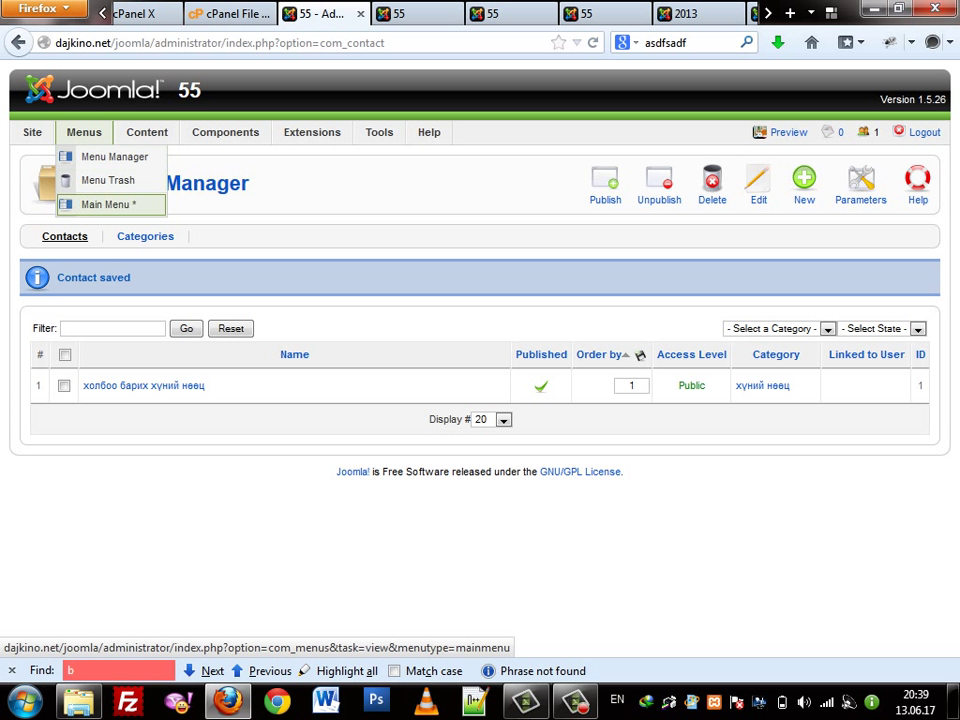
pyautogui.click(110, 204)
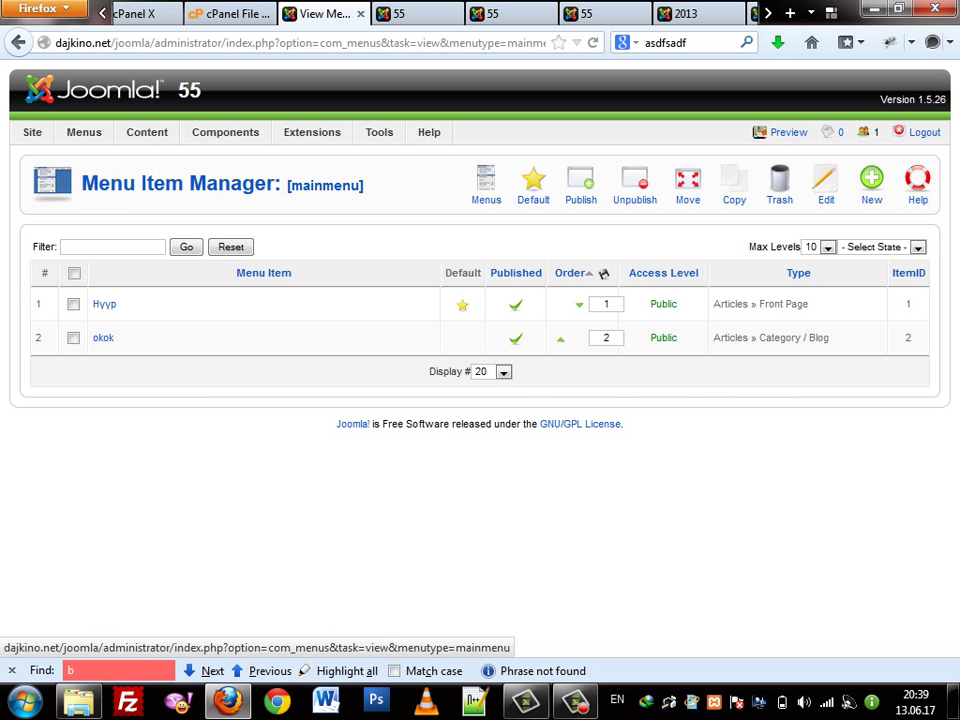
pyautogui.click(569, 272)
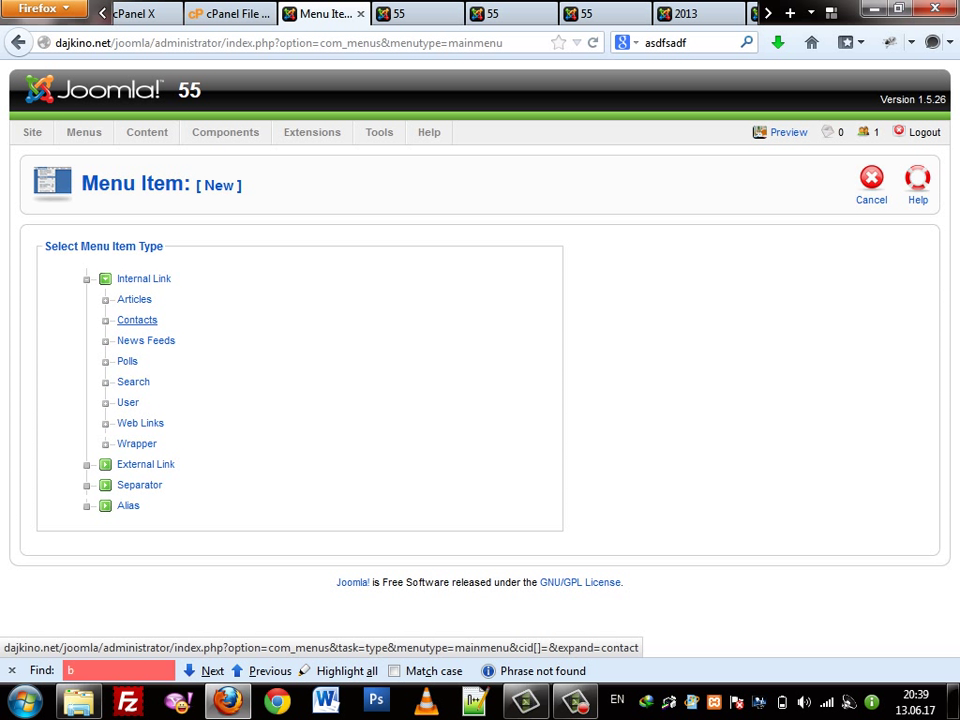
# Choose the Contacts Standard Contact Layout type, linked to the only contact
pyautogui.click(137, 320)
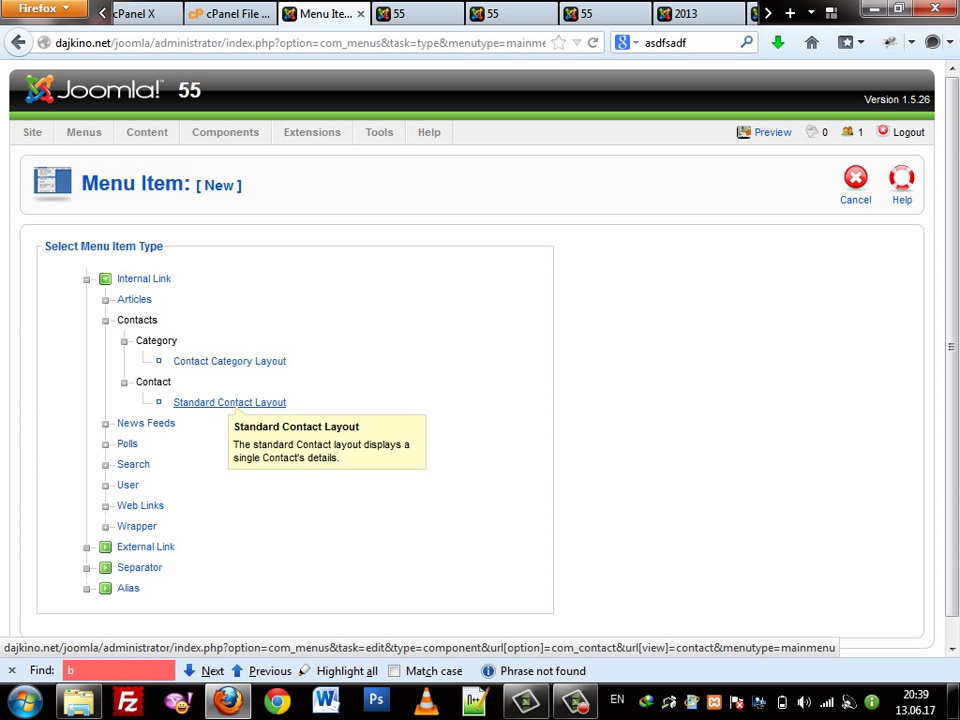
pyautogui.click(229, 402)
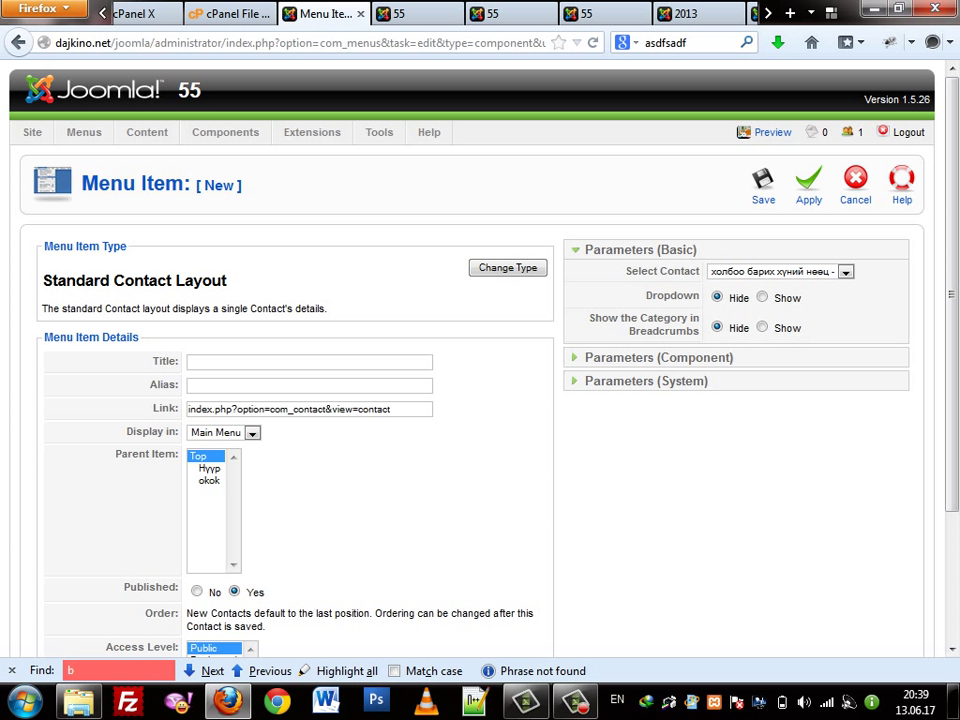
pyautogui.click(845, 271)
pyautogui.click(845, 271)
pyautogui.click(845, 271)
pyautogui.click(845, 271)
pyautogui.click(845, 271)
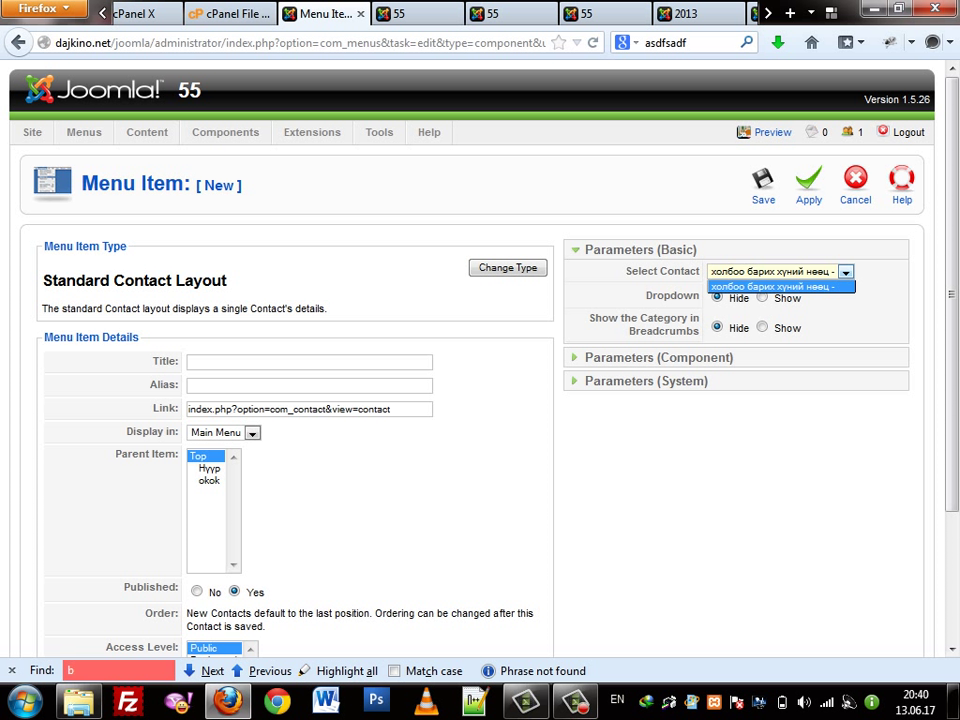
pyautogui.press('Return')
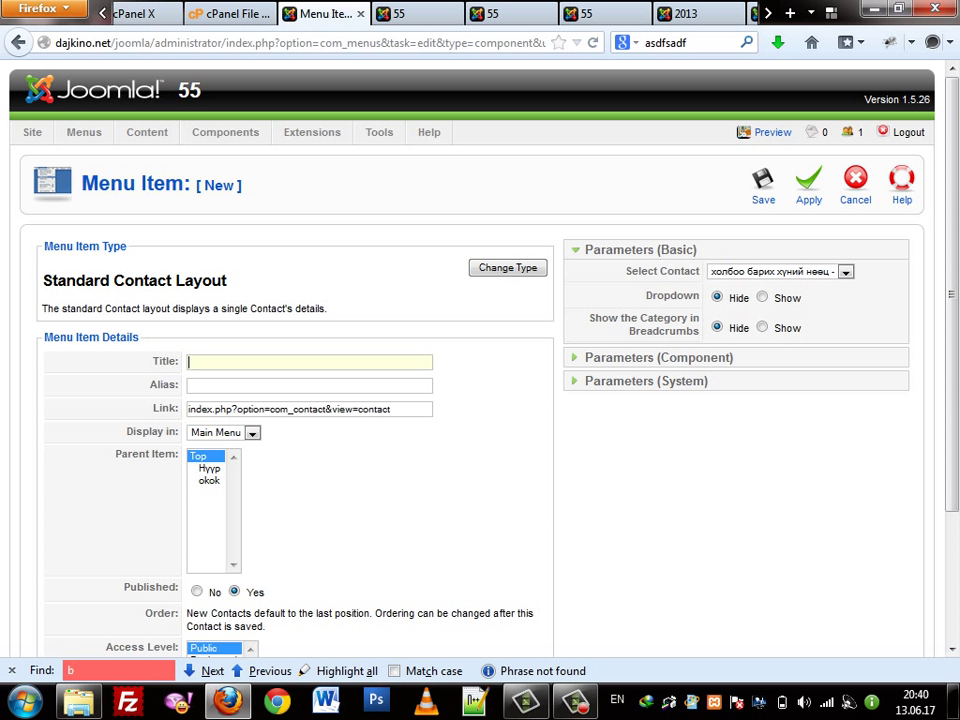
# Title the menu item 'холбоо барих хуний нөөц' and save it
pyautogui.hotkey('alt', 'shift')
pyautogui.write('хол')
pyautogui.press('BackSpace')
pyautogui.write('но')
pyautogui.press('BackSpace')
pyautogui.press('BackSpace')
pyautogui.write('л')
pyautogui.press('Down')
pyautogui.press('Return')
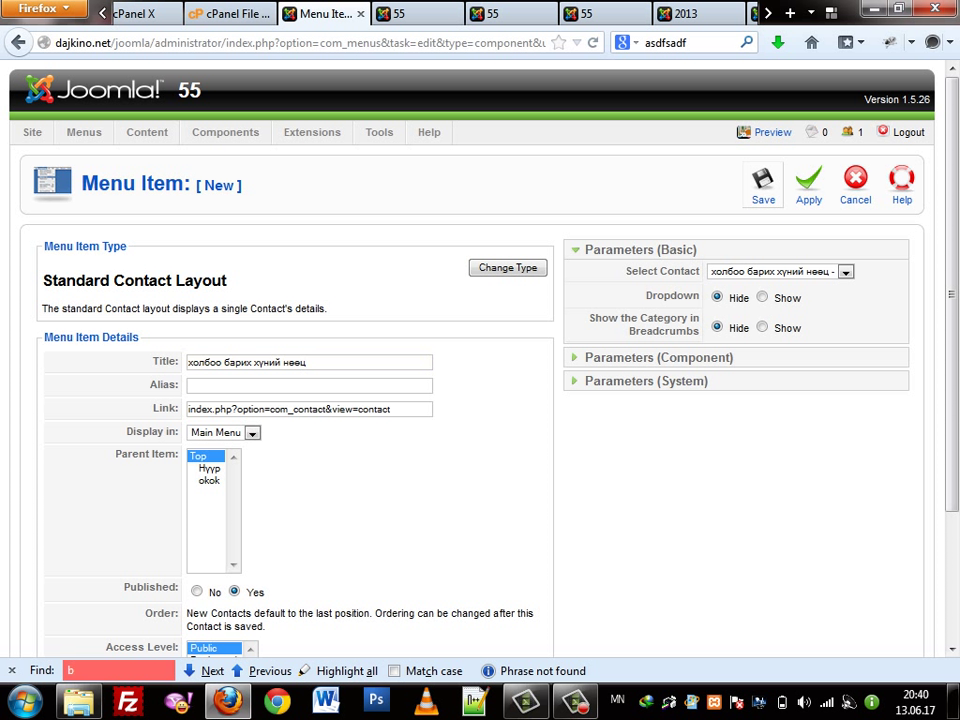
pyautogui.press('Return')
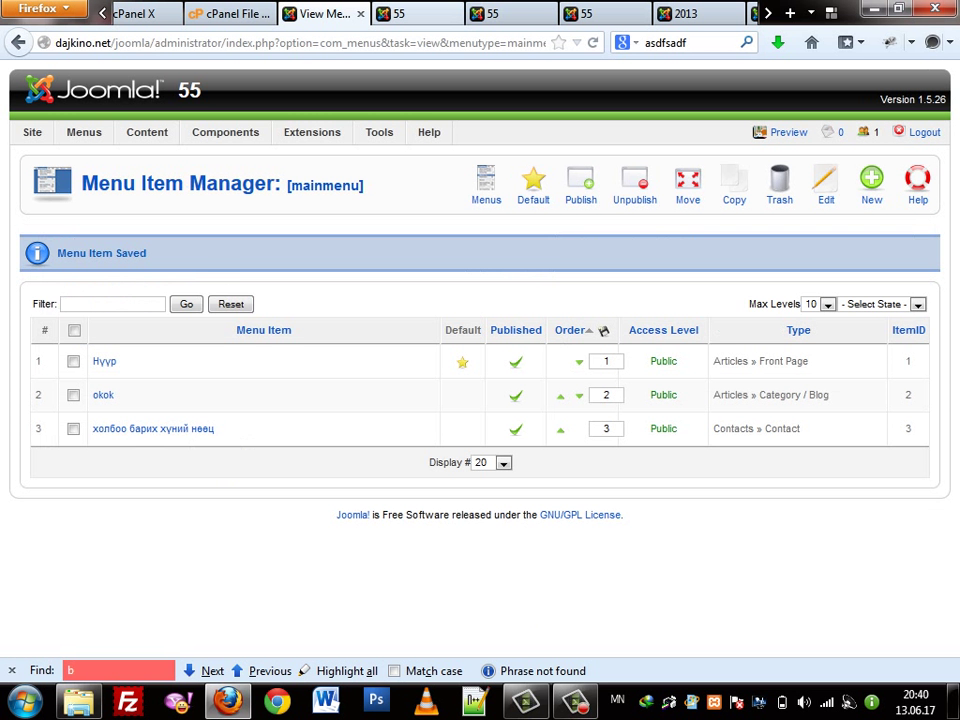
# Reload the public site and open the new 'холбоо барих хүний нөөц' contact page from the main menu
pyautogui.hotkey('ctrl', 'Tab')
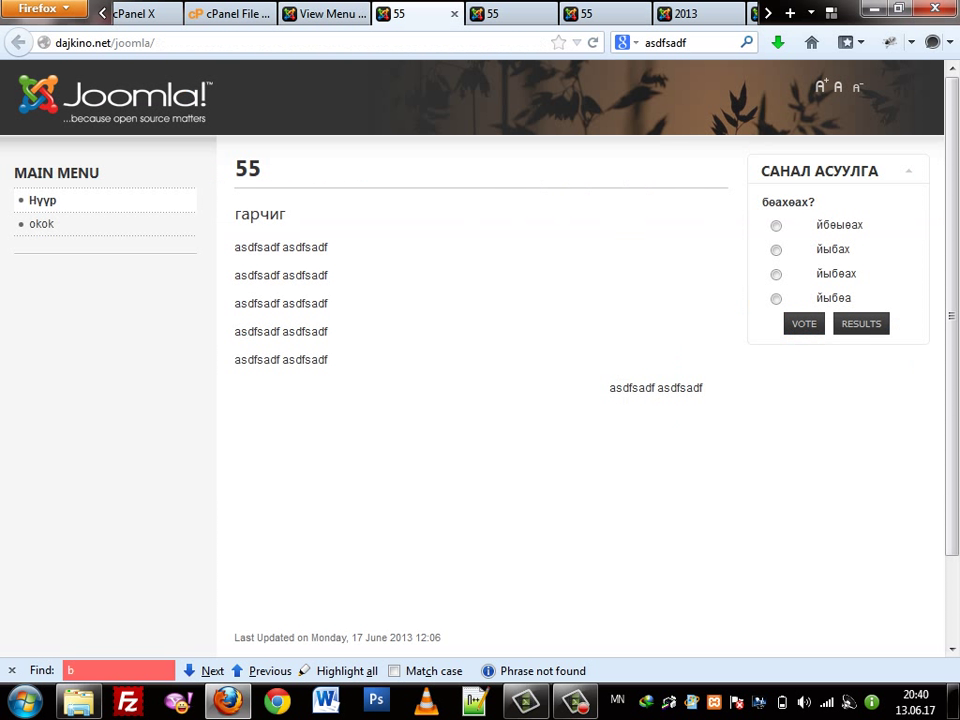
pyautogui.press('F5')
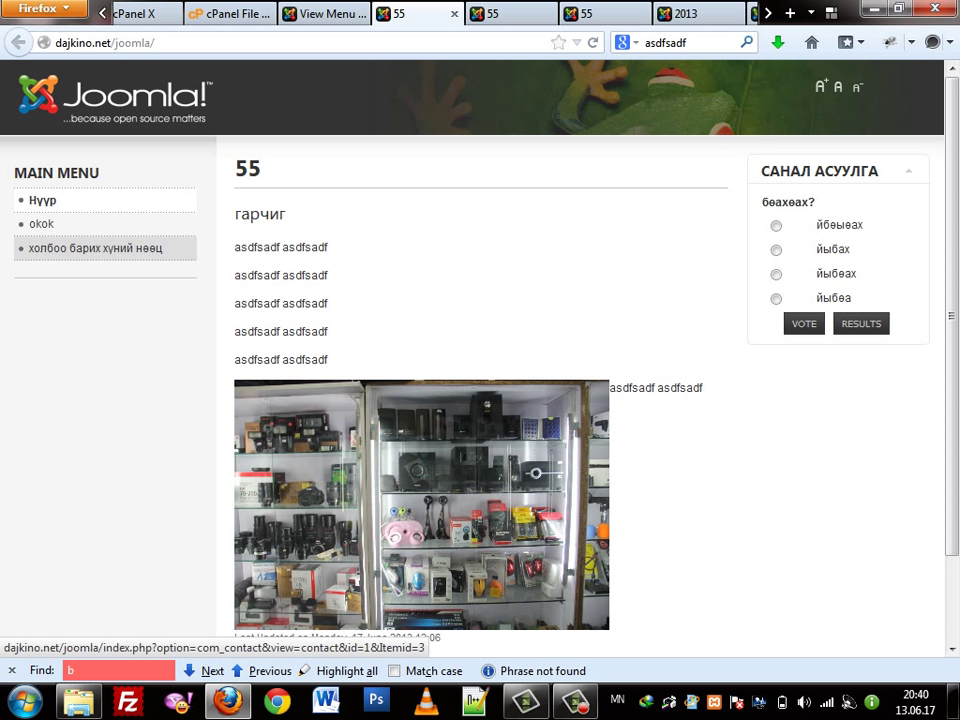
pyautogui.click(95, 248)
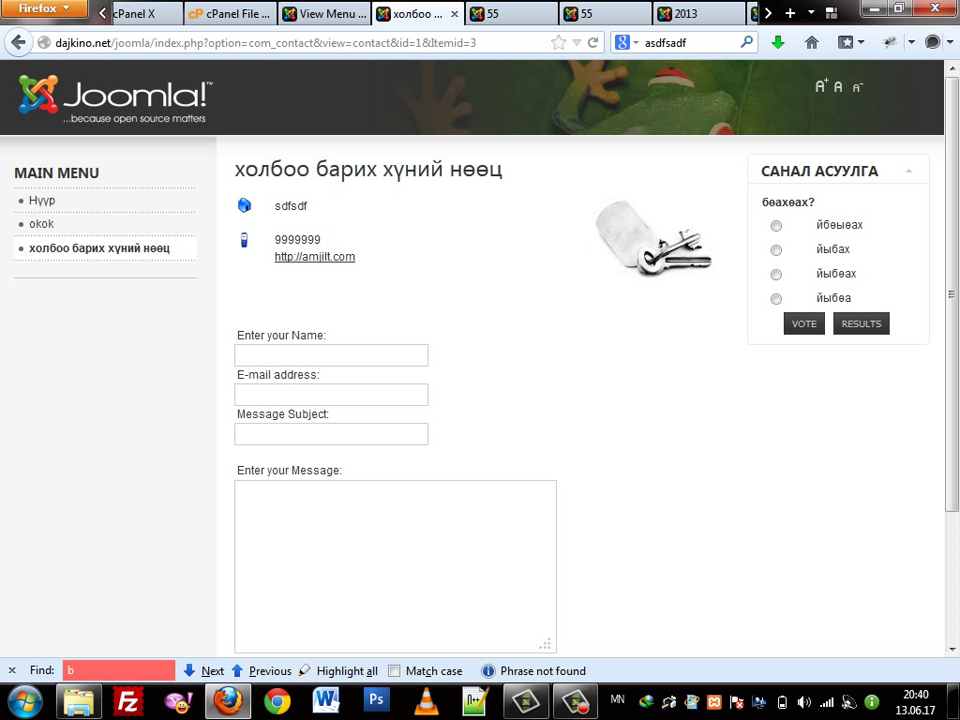
pyautogui.moveTo(270, 170); pyautogui.dragTo(488, 170)
pyautogui.click(488, 170)
# Inspect the contact details and try the name, e-mail and message fields, then return to the admin menu list
pyautogui.doubleClick(291, 205)
pyautogui.moveTo(294, 240); pyautogui.dragTo(307, 240)
pyautogui.scroll(-3, 307, 240)
pyautogui.click(300, 196)
pyautogui.click(300, 235)
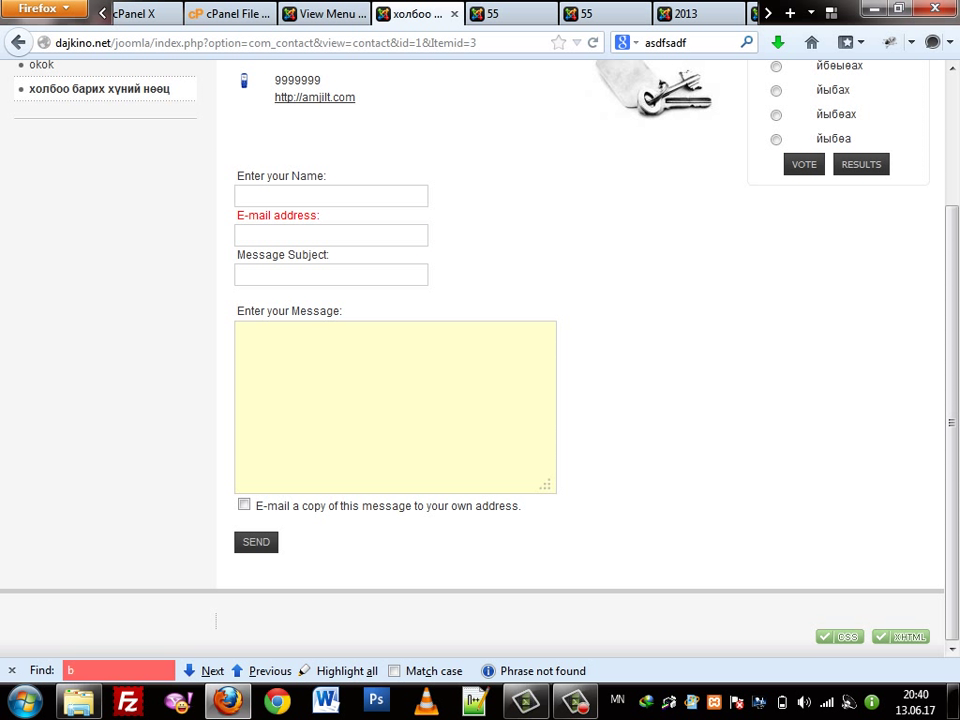
pyautogui.scroll(3, 480, 400)
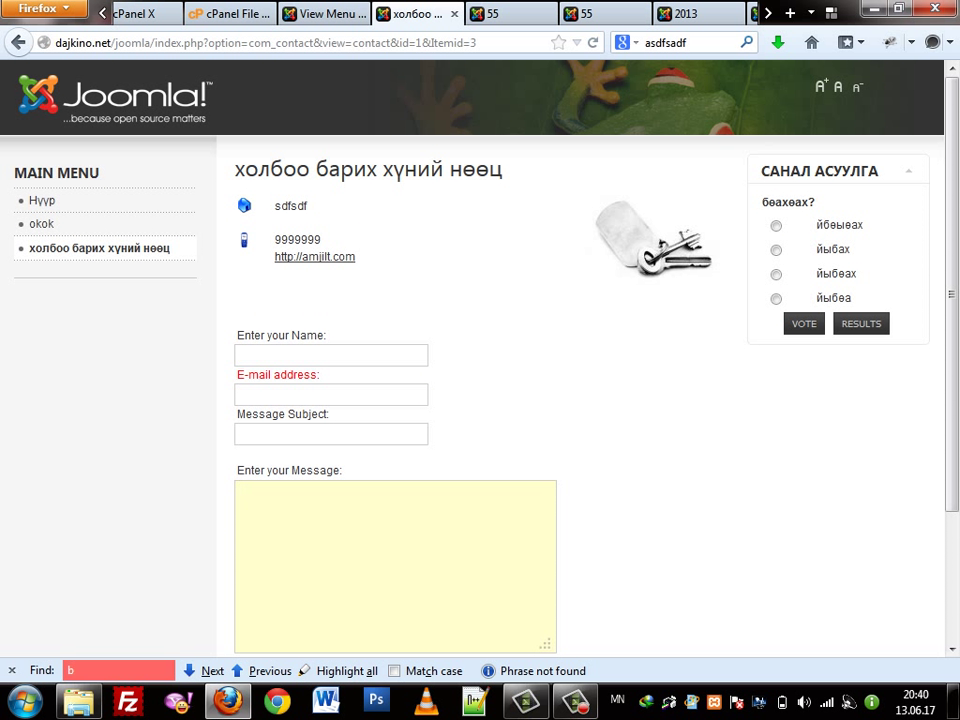
pyautogui.click(241, 491)
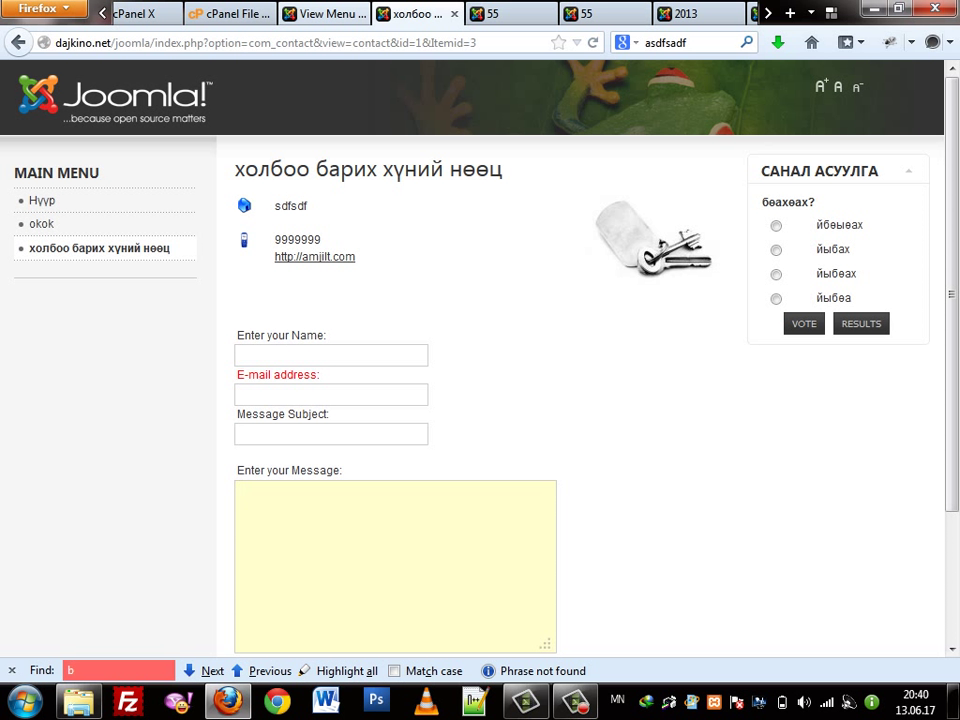
pyautogui.click(330, 14)
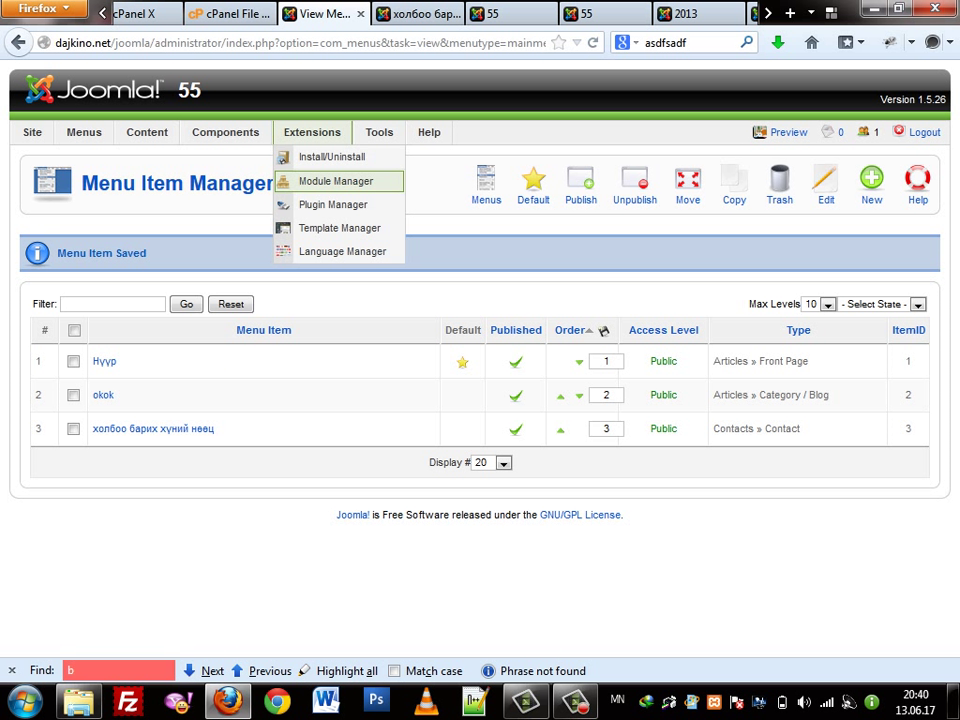
pyautogui.moveTo(147, 132)
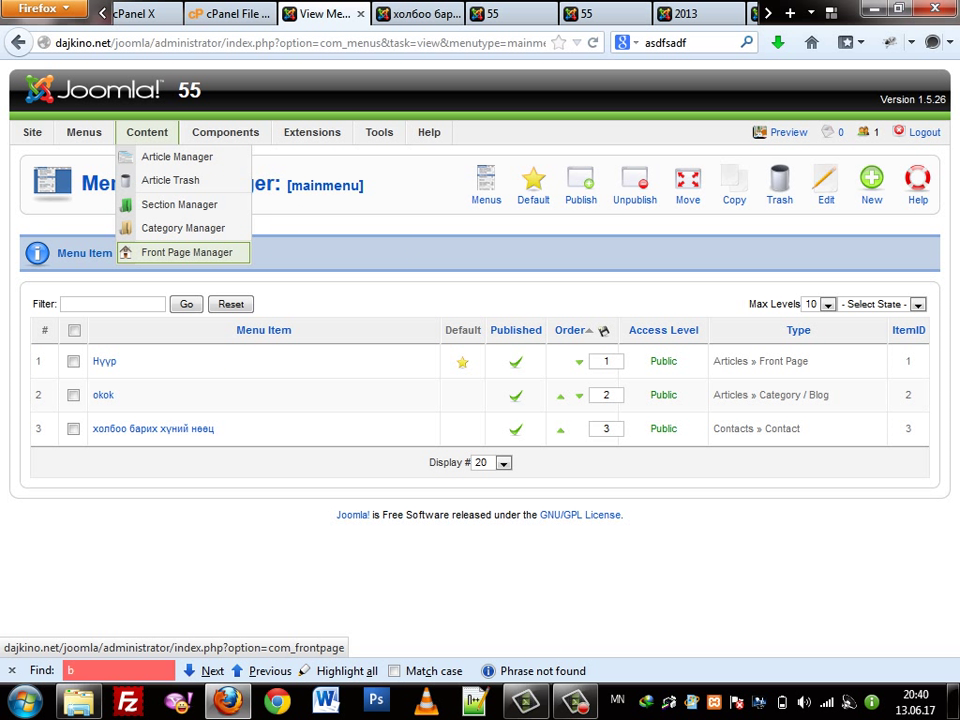
pyautogui.moveTo(225, 132)
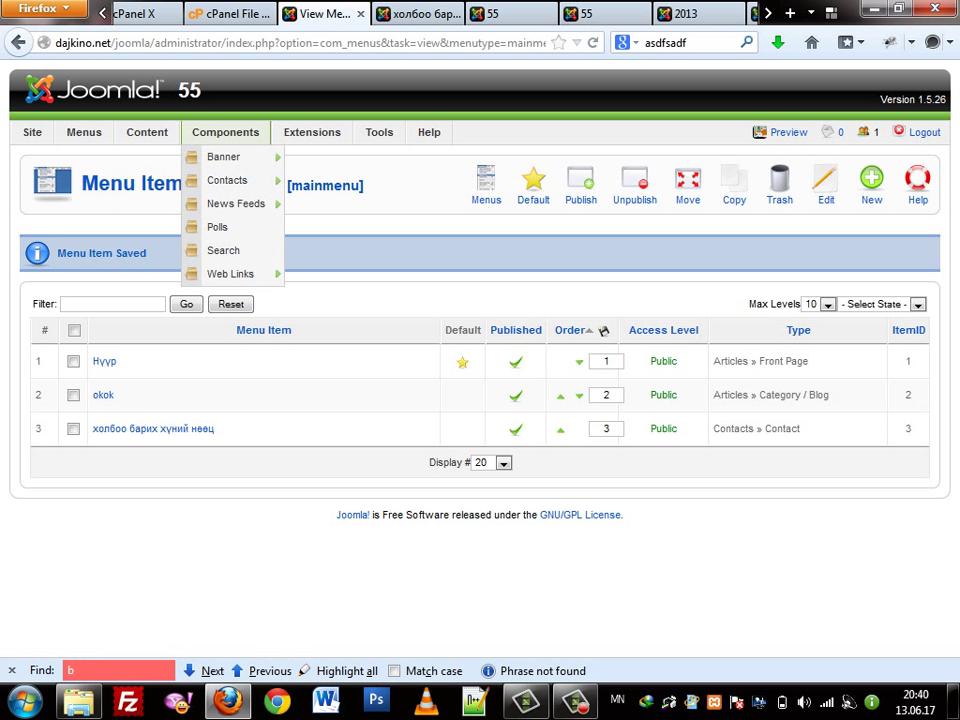
pyautogui.moveTo(236, 203)
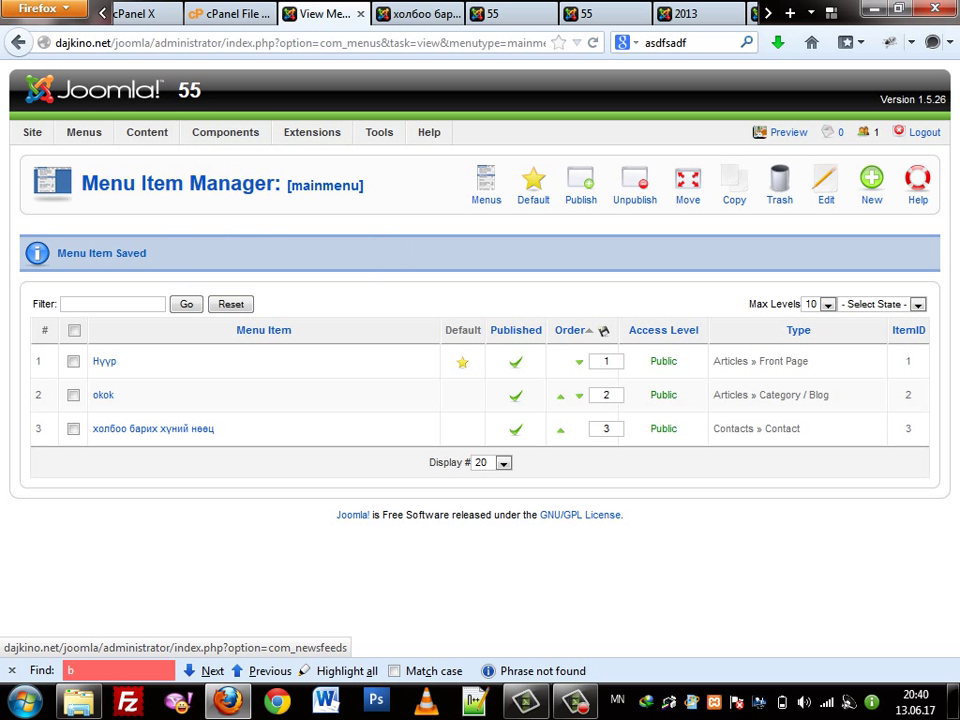
pyautogui.moveTo(312, 132)
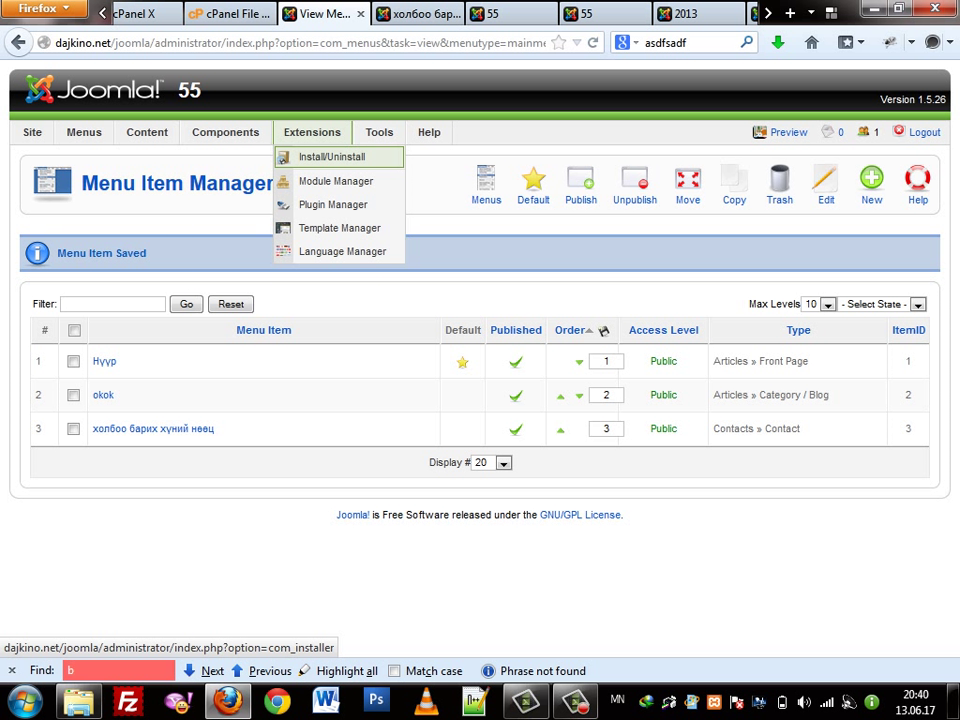
pyautogui.moveTo(379, 132)
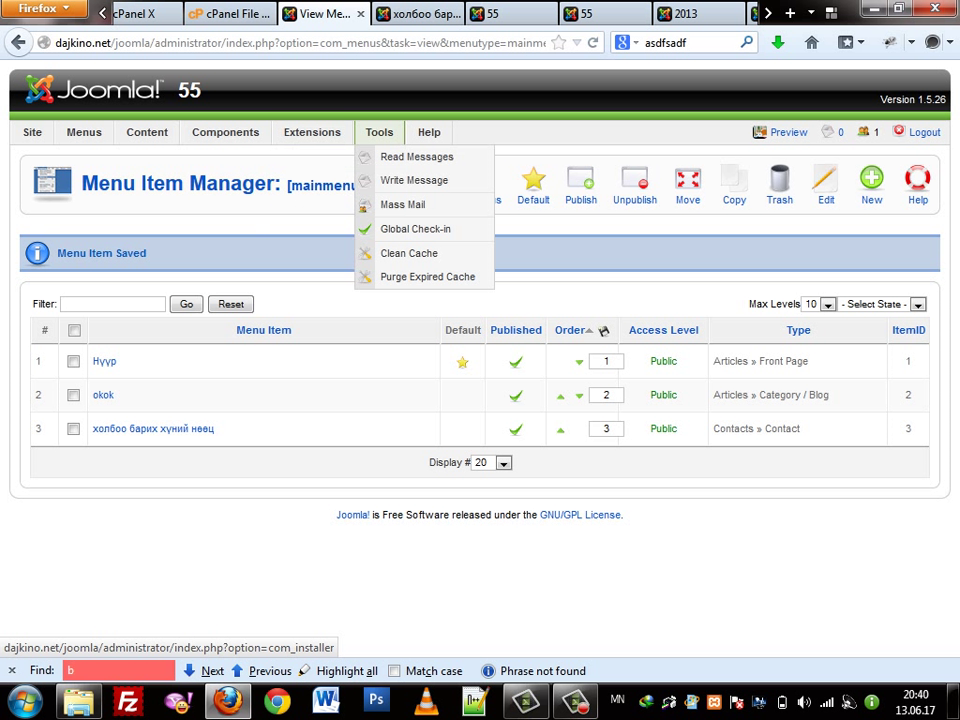